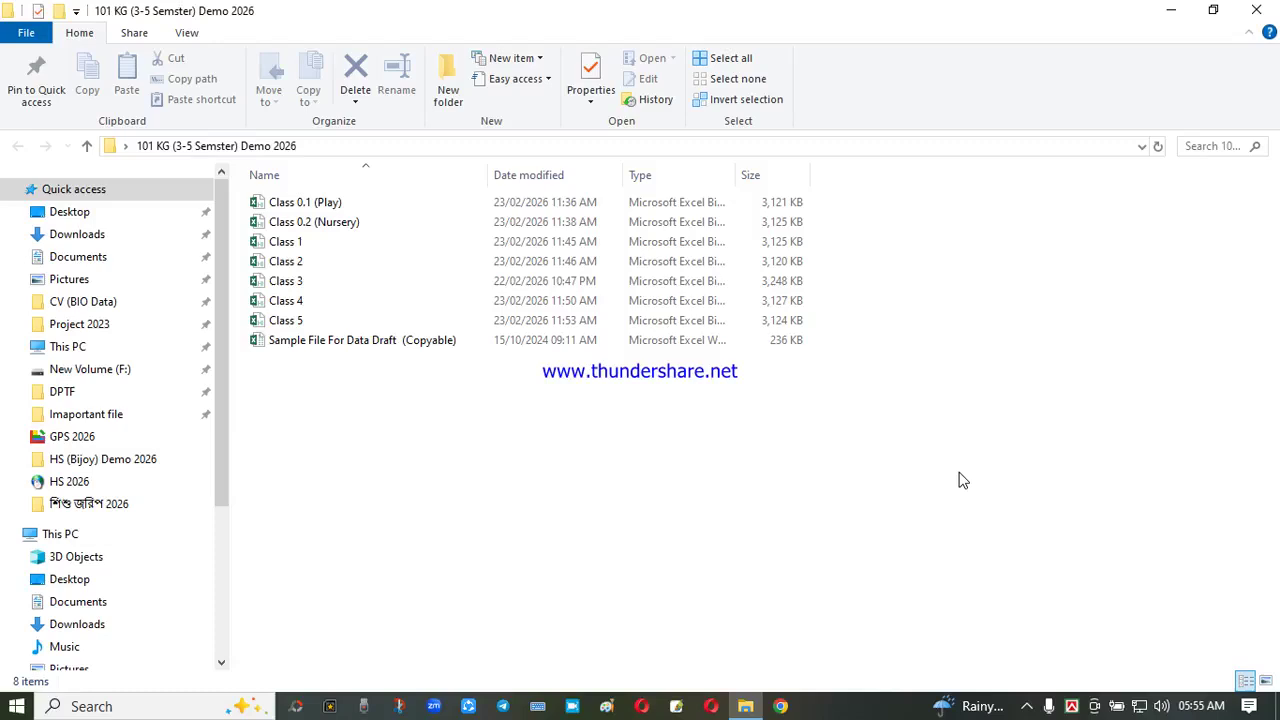
Open the Class 3 workbook and go to its school profile sheet
click(660, 503)
click(803, 549)
click(337, 514)
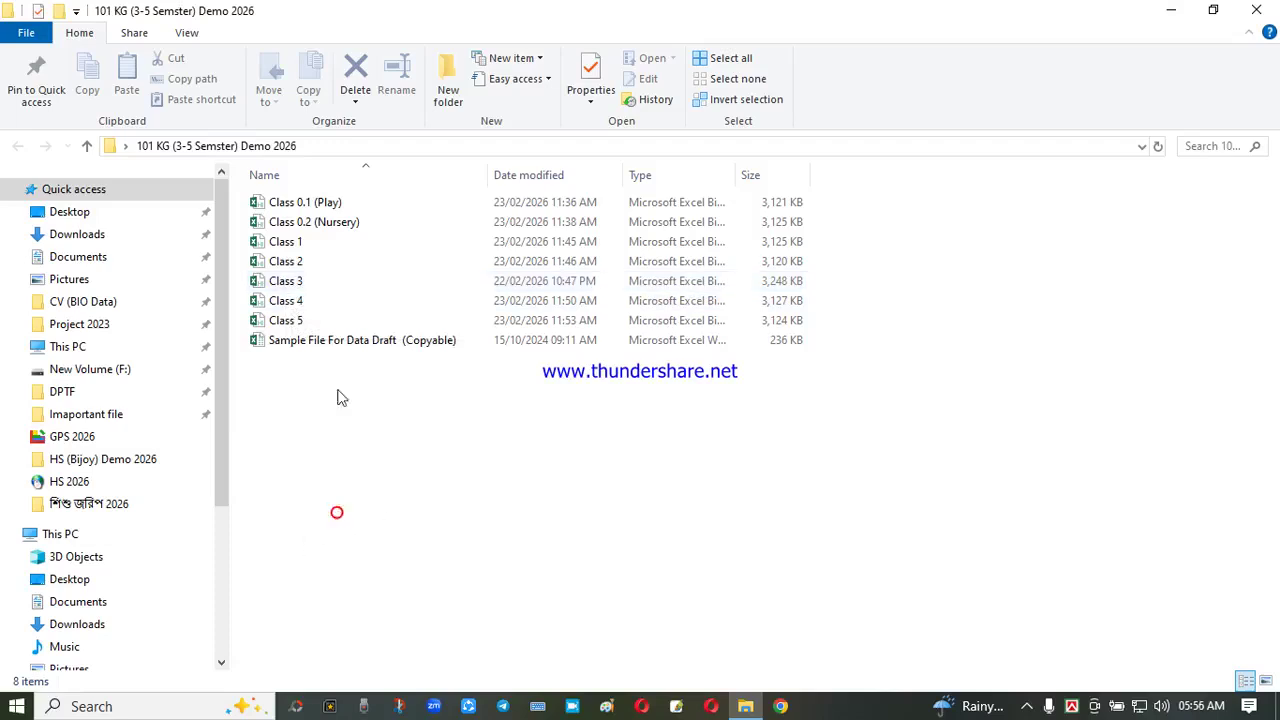
double_click(289, 283)
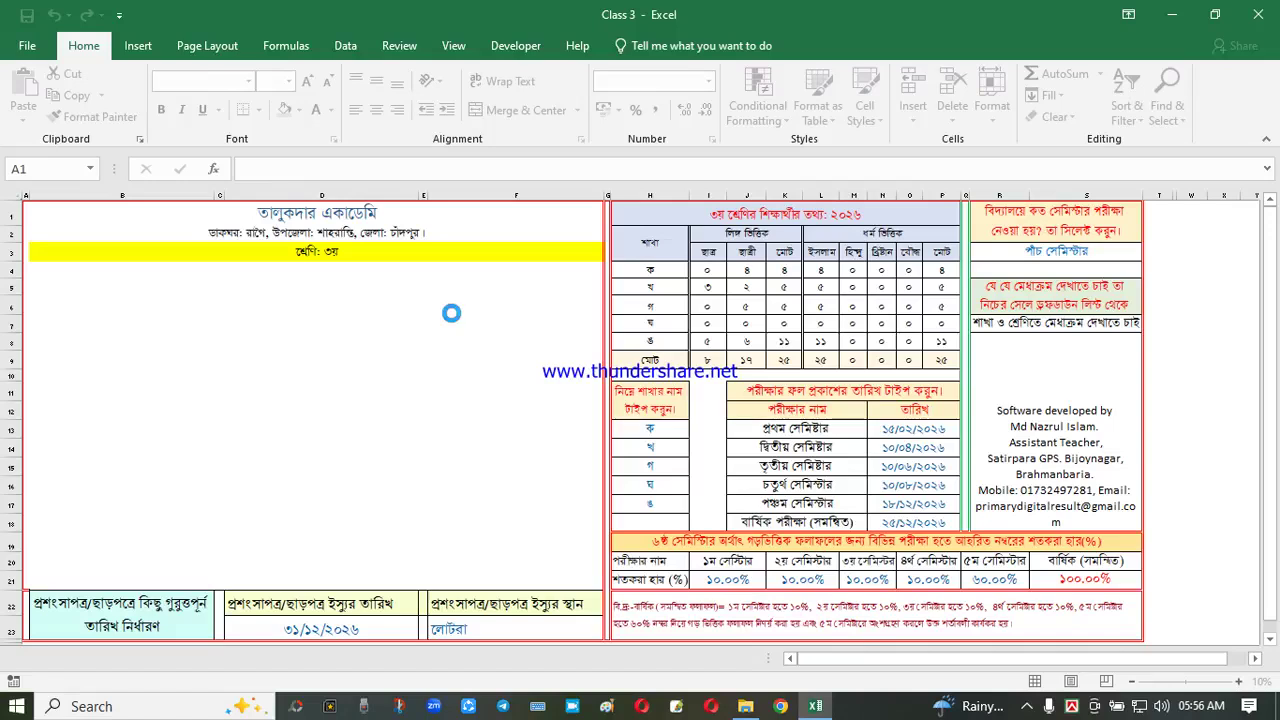
click(1027, 707)
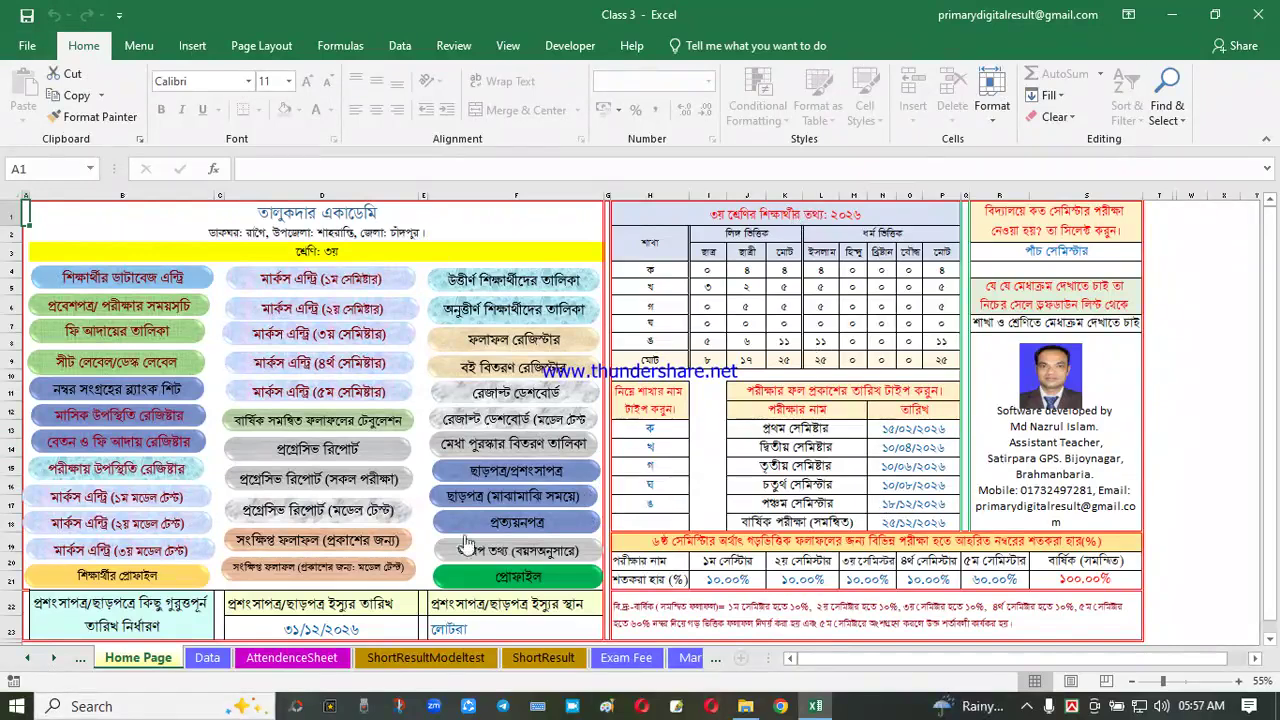
click(541, 580)
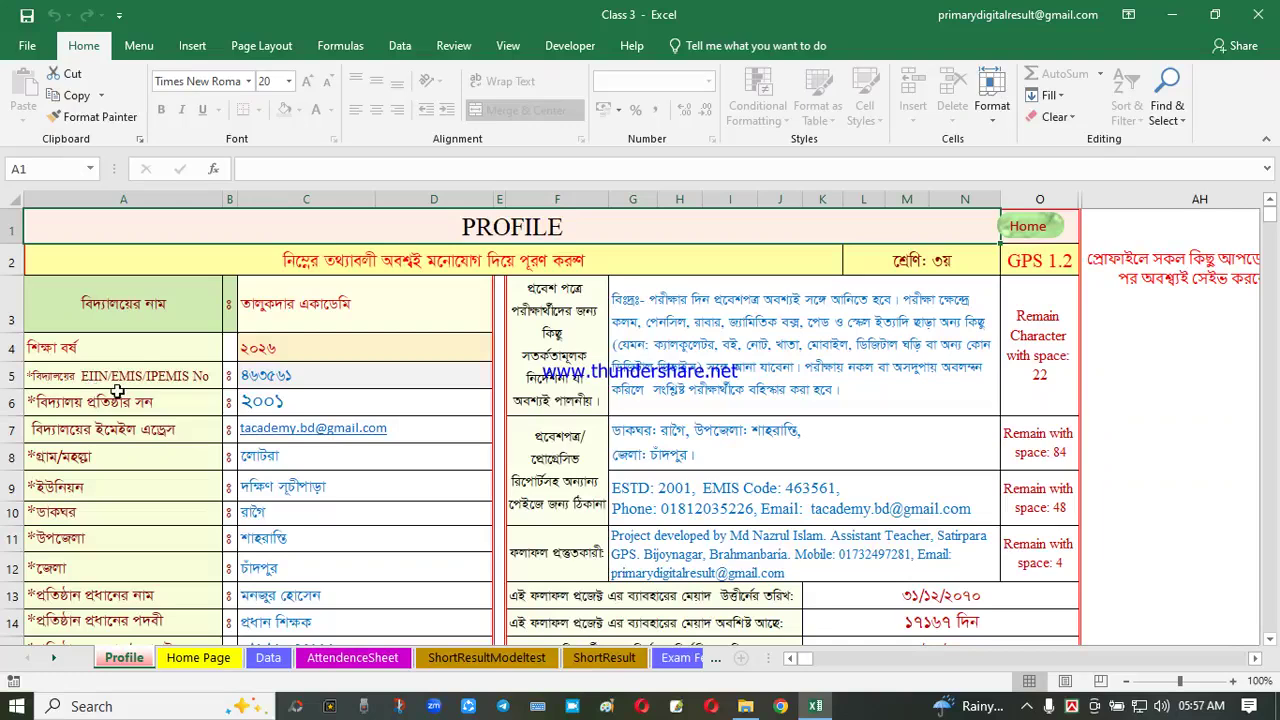
Review the school detail fields on the profile sheet, including school name, EIIN/EMIS number, founding year and upazila
click(291, 382)
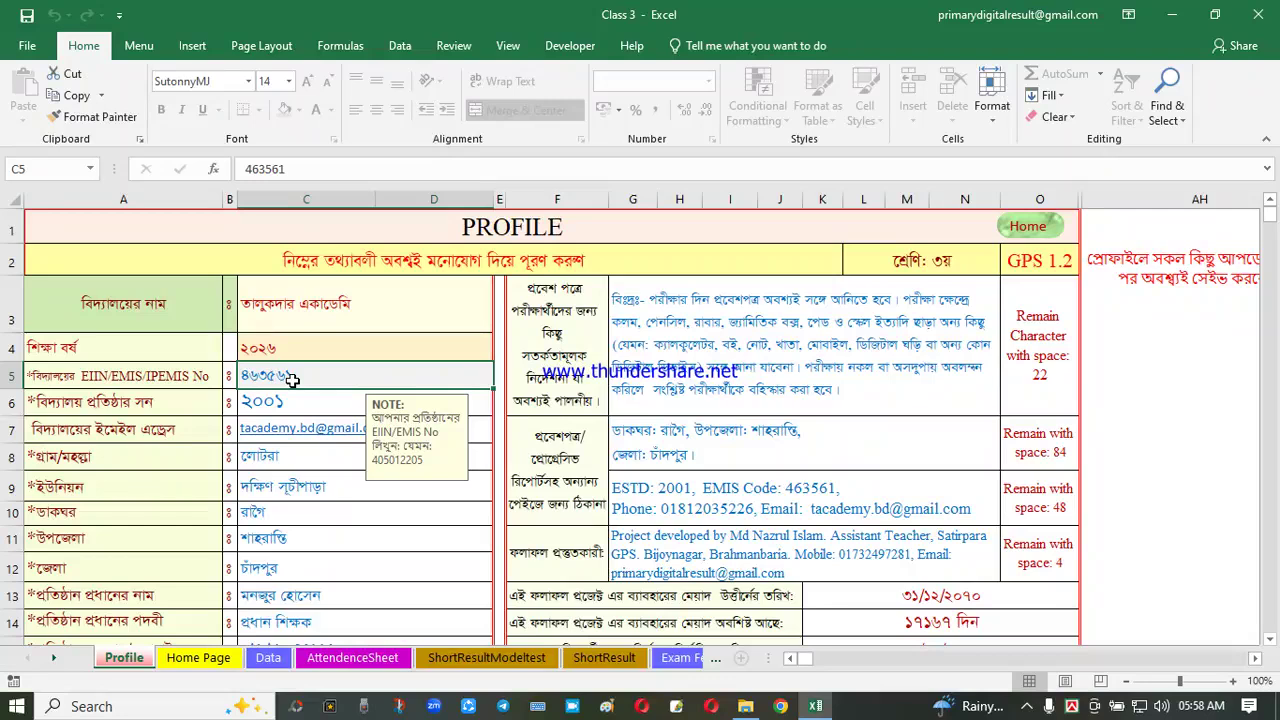
click(289, 377)
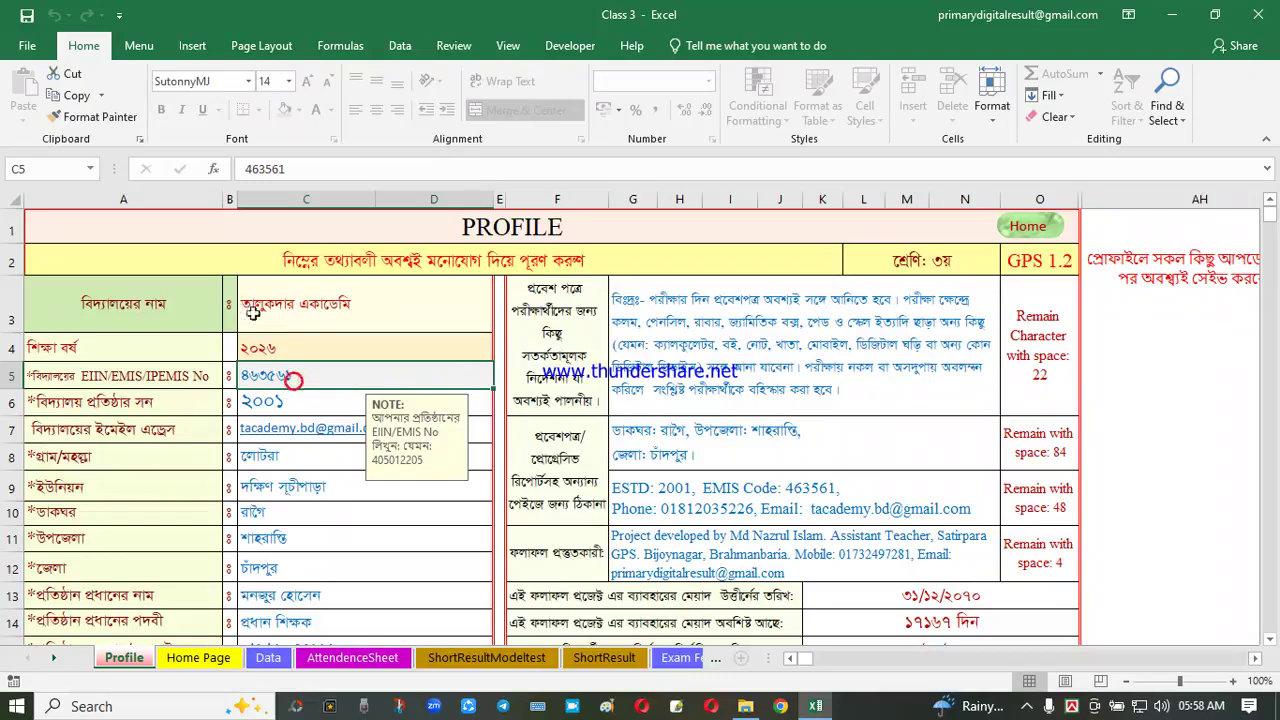
click(313, 307)
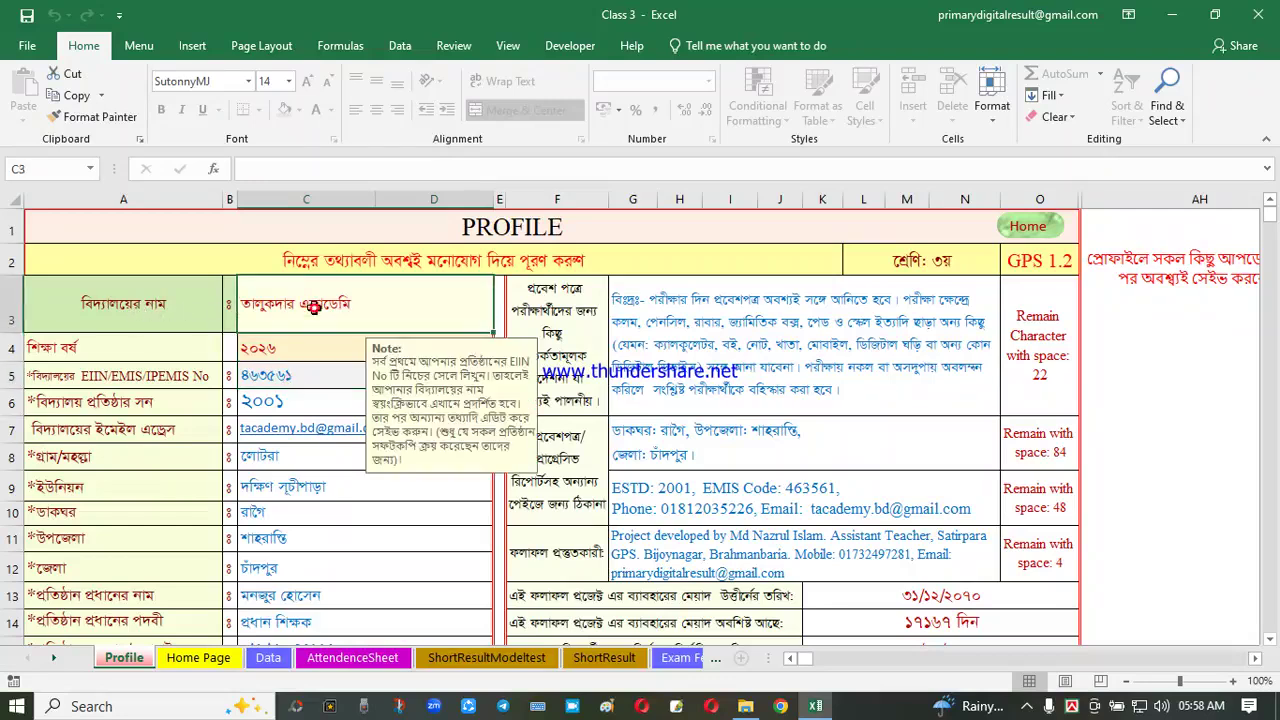
click(320, 397)
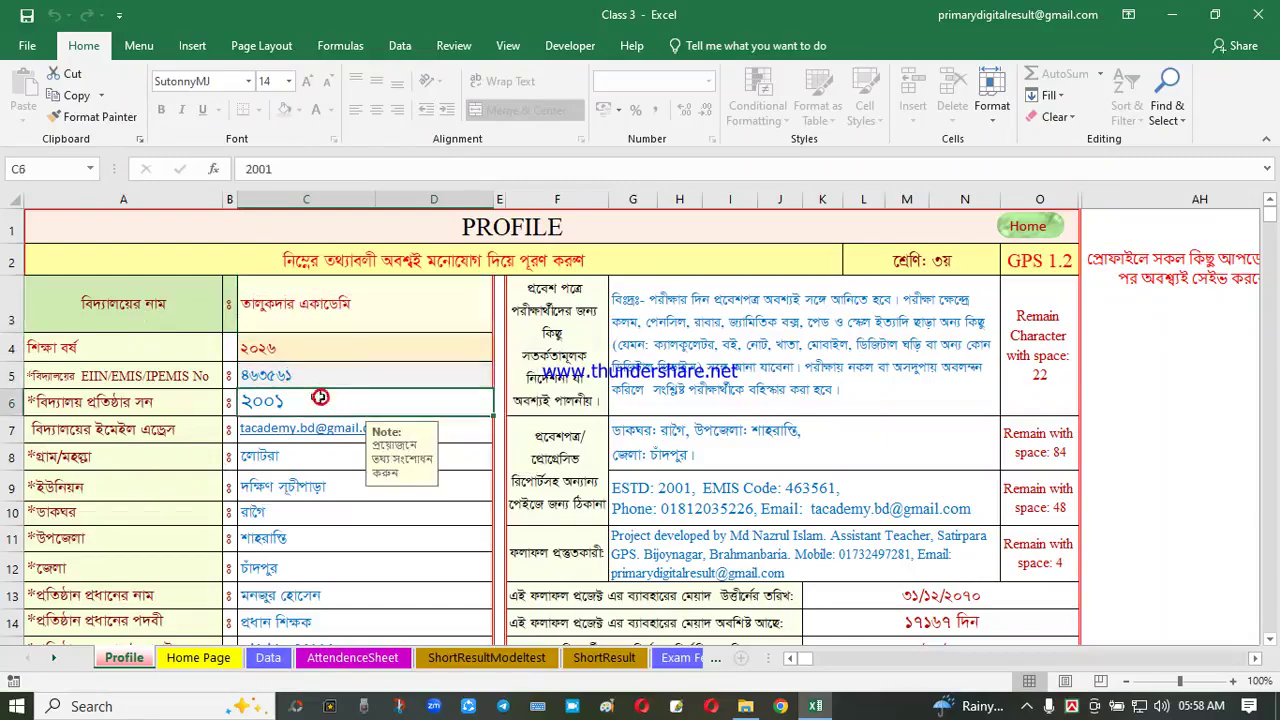
scroll(320, 494, down, 1)
scroll(320, 494, down, 1)
scroll(307, 405, up, 2)
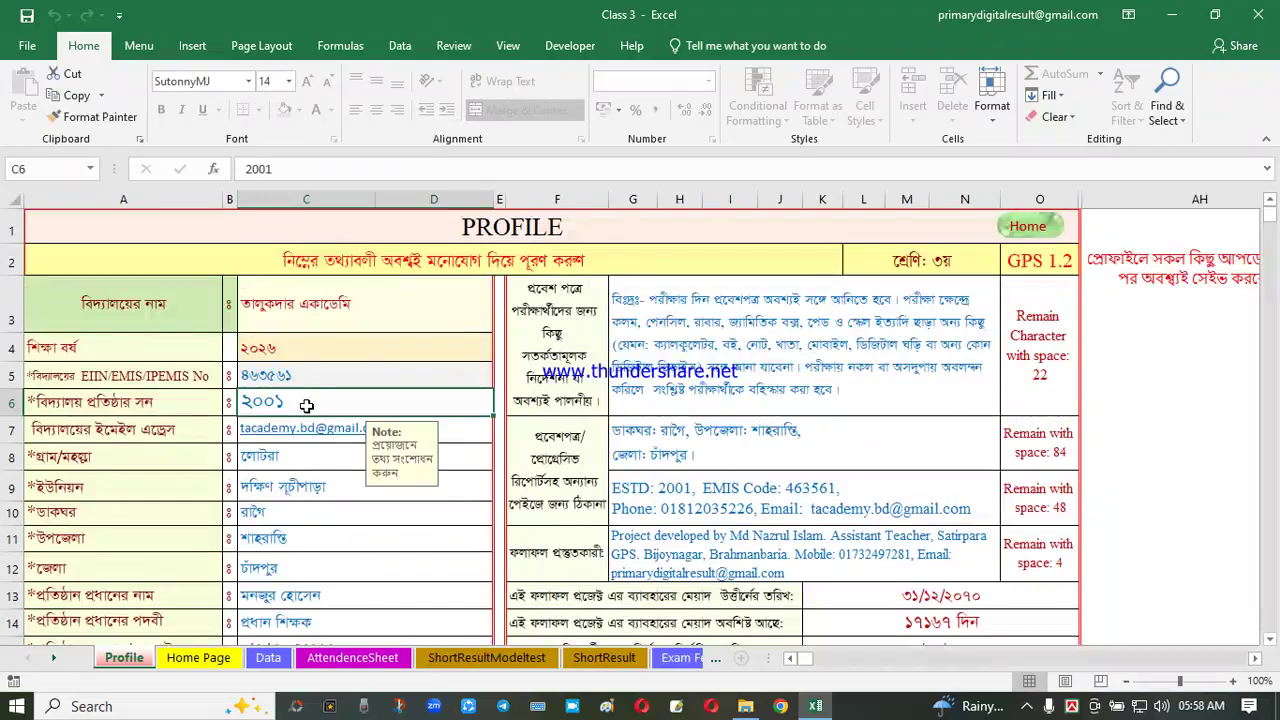
click(300, 537)
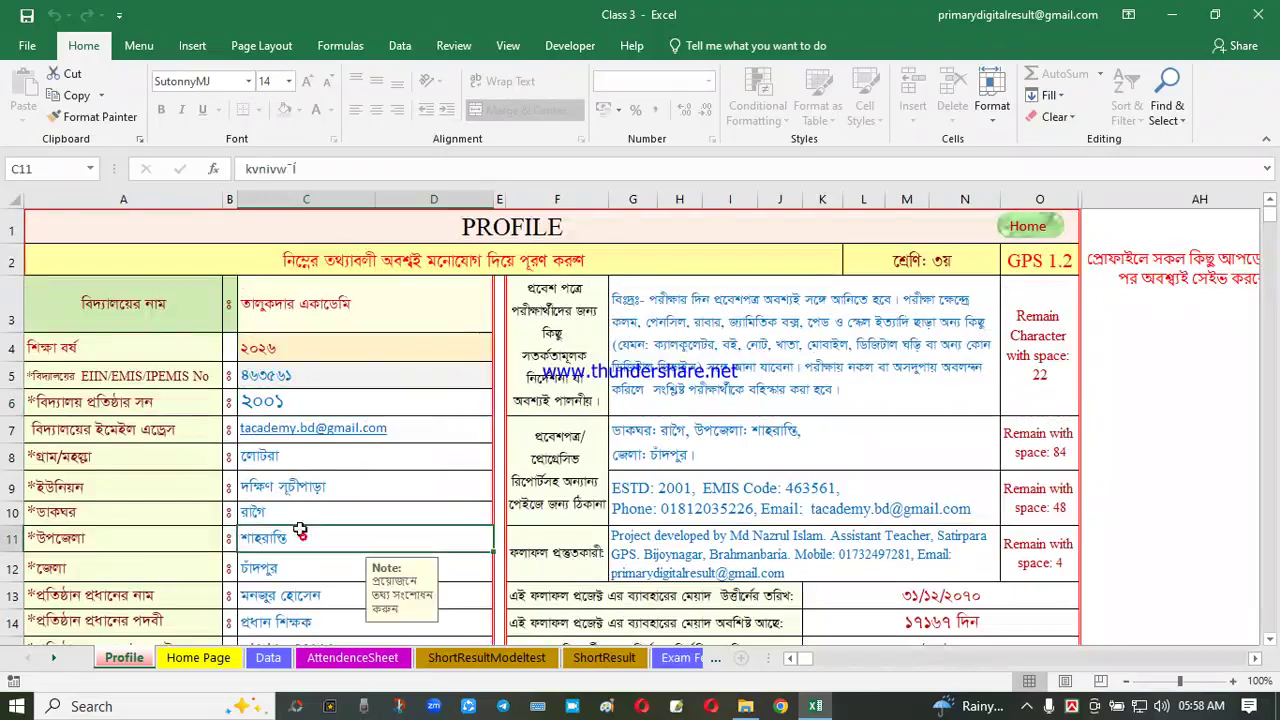
Review the admit card instructions, the address and contact text for reports, and the result preparer text on the profile sheet
click(803, 354)
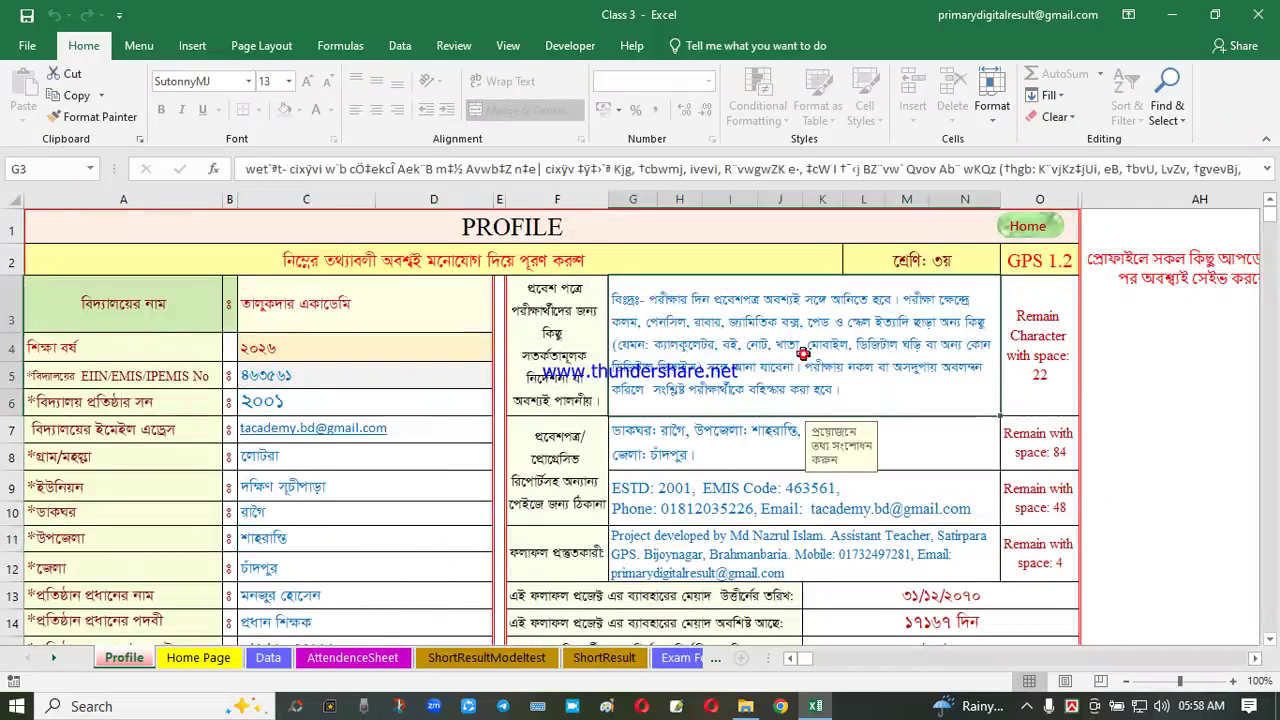
click(730, 440)
click(736, 375)
click(727, 440)
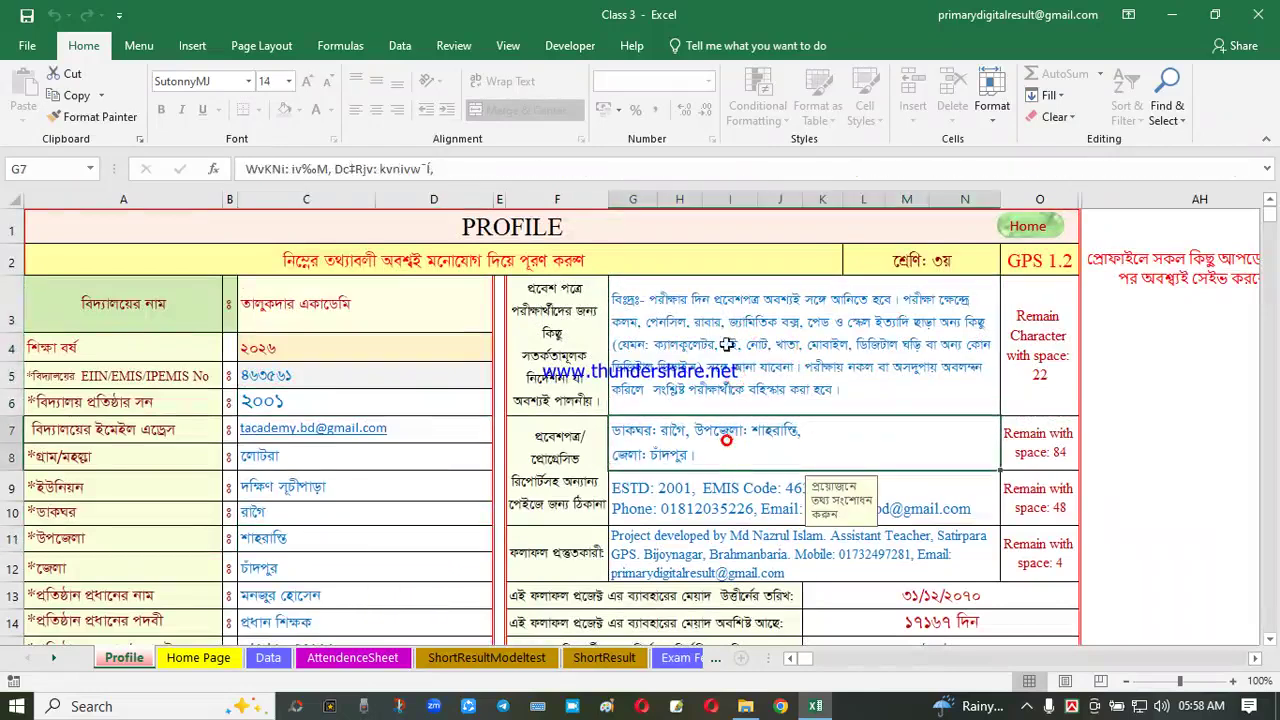
click(712, 500)
click(718, 354)
drag(718, 354, 709, 553)
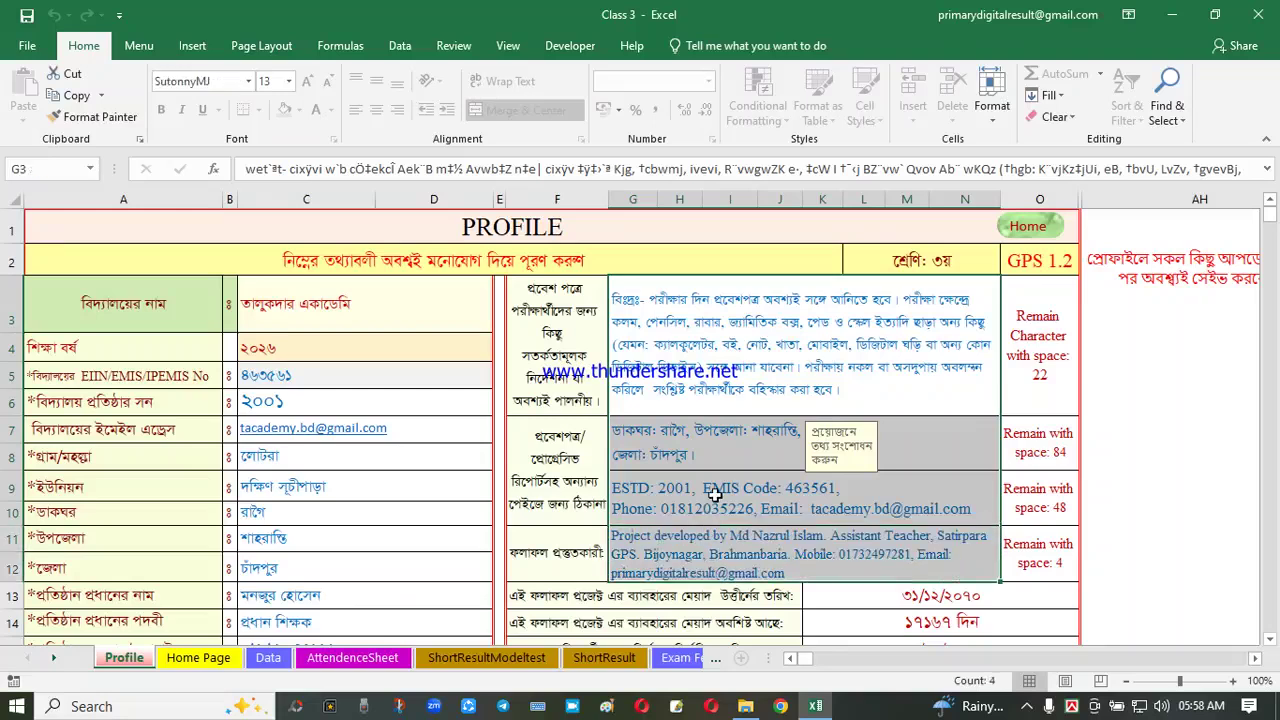
click(729, 396)
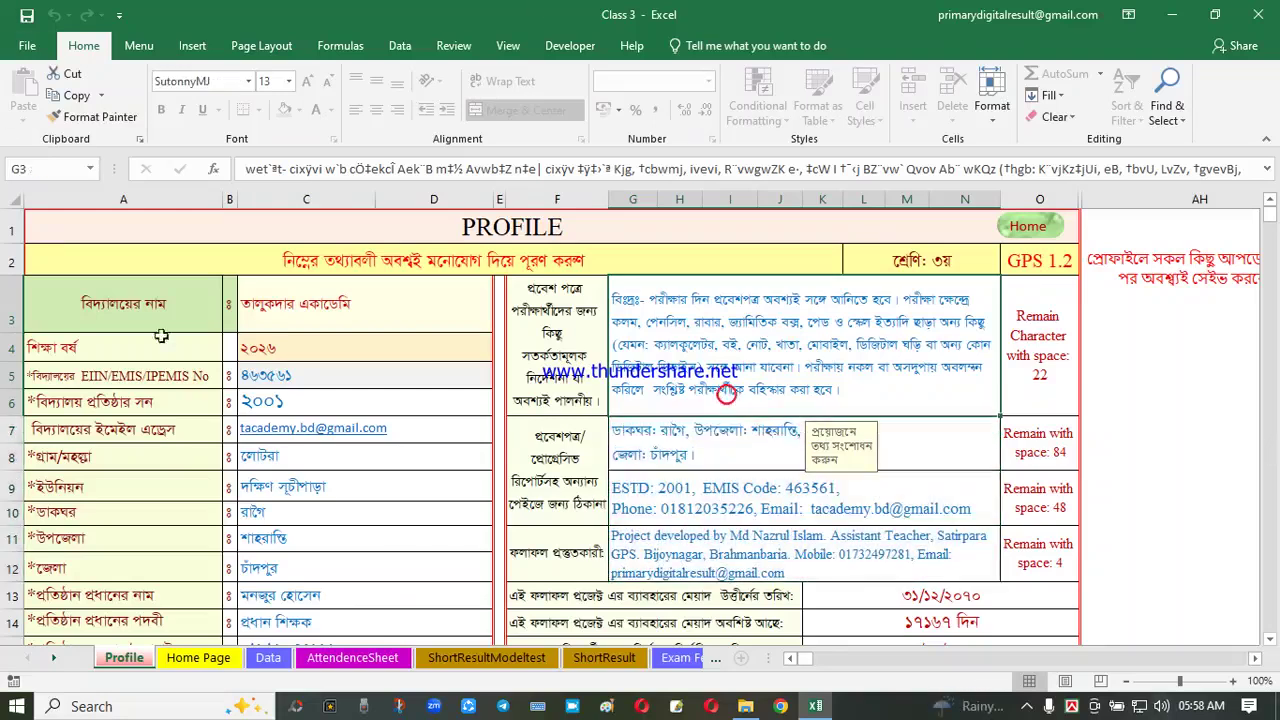
Save the workbook despite the personal information warning and return to the Home Page sheet
click(27, 19)
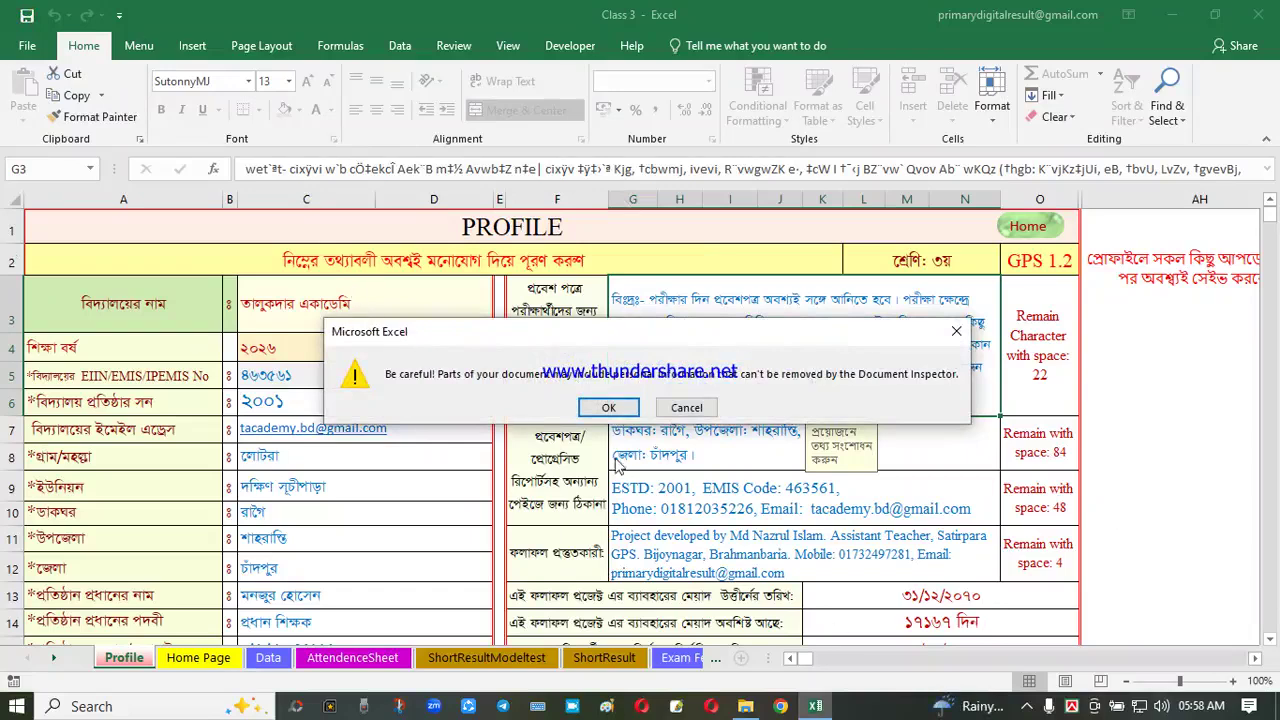
click(609, 407)
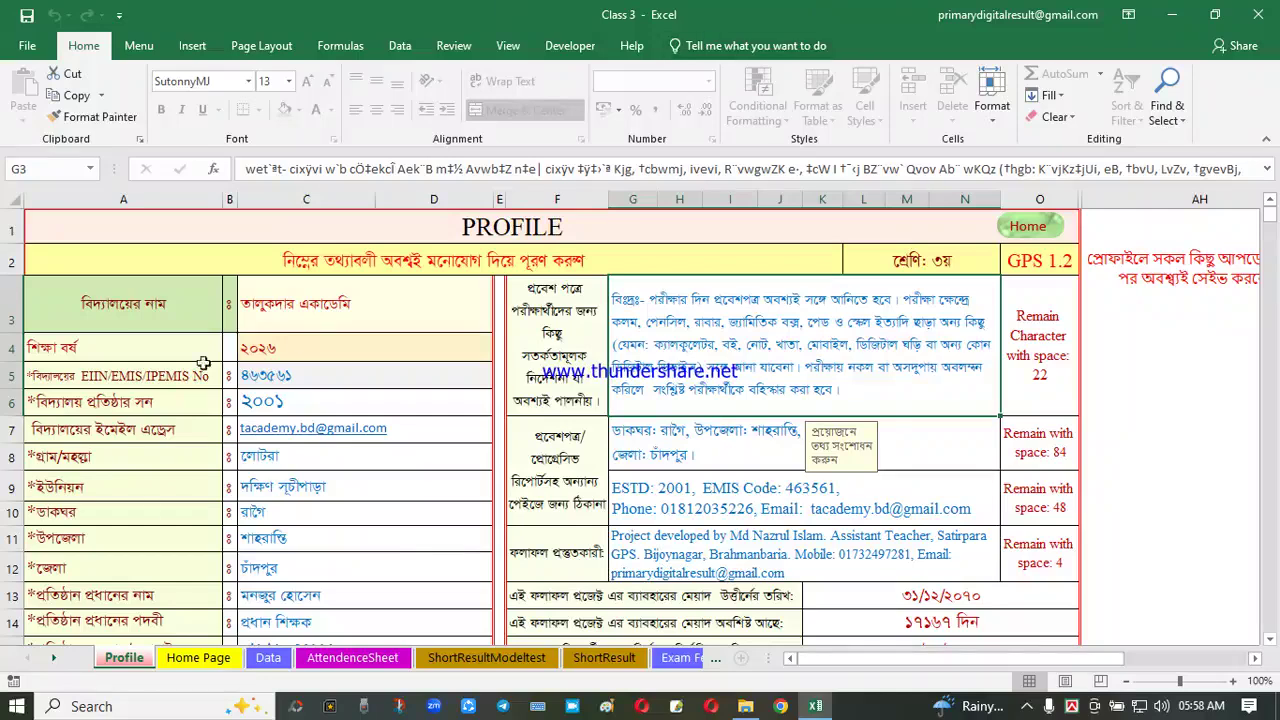
scroll(406, 462, down, 2)
scroll(406, 462, up, 2)
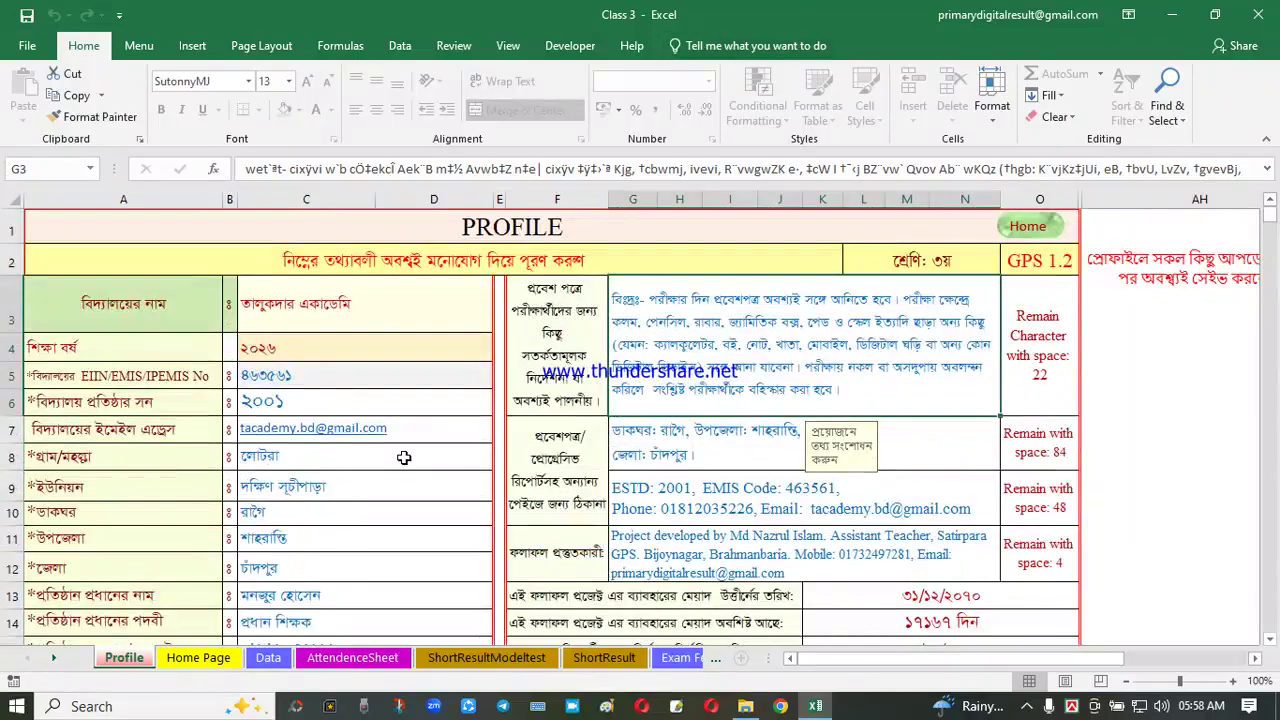
scroll(404, 458, down, 2)
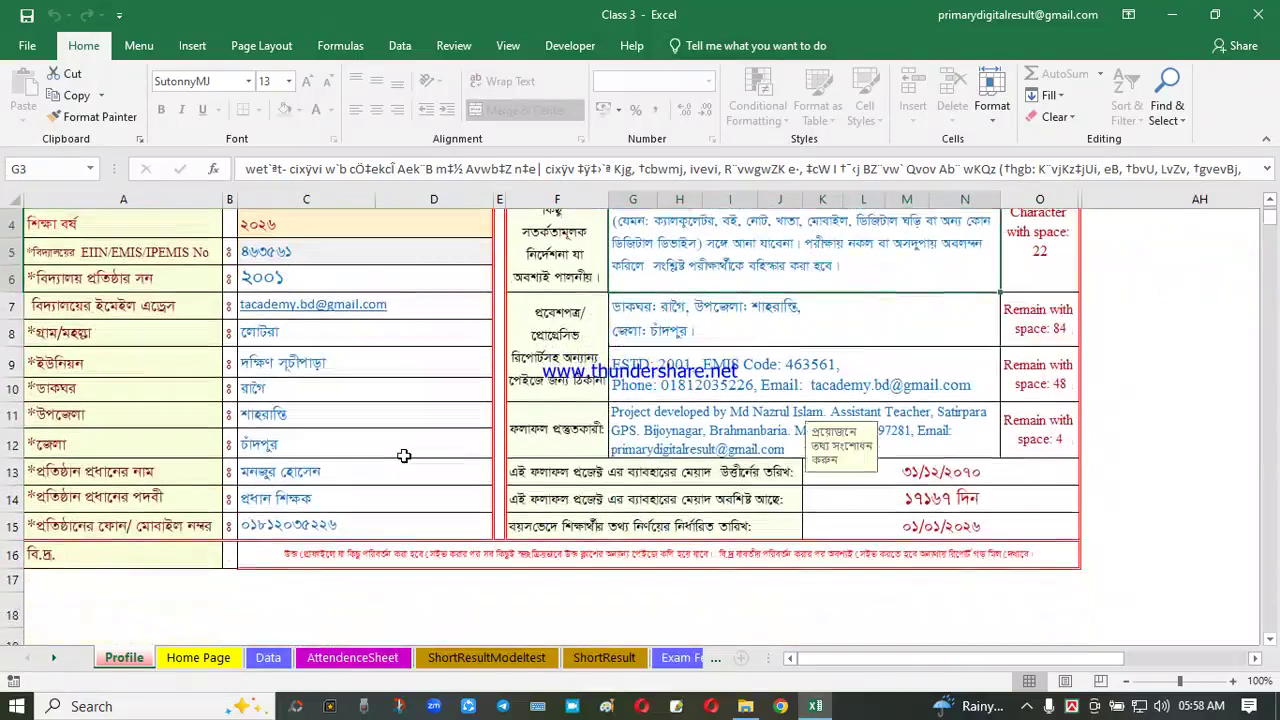
scroll(400, 377, up, 2)
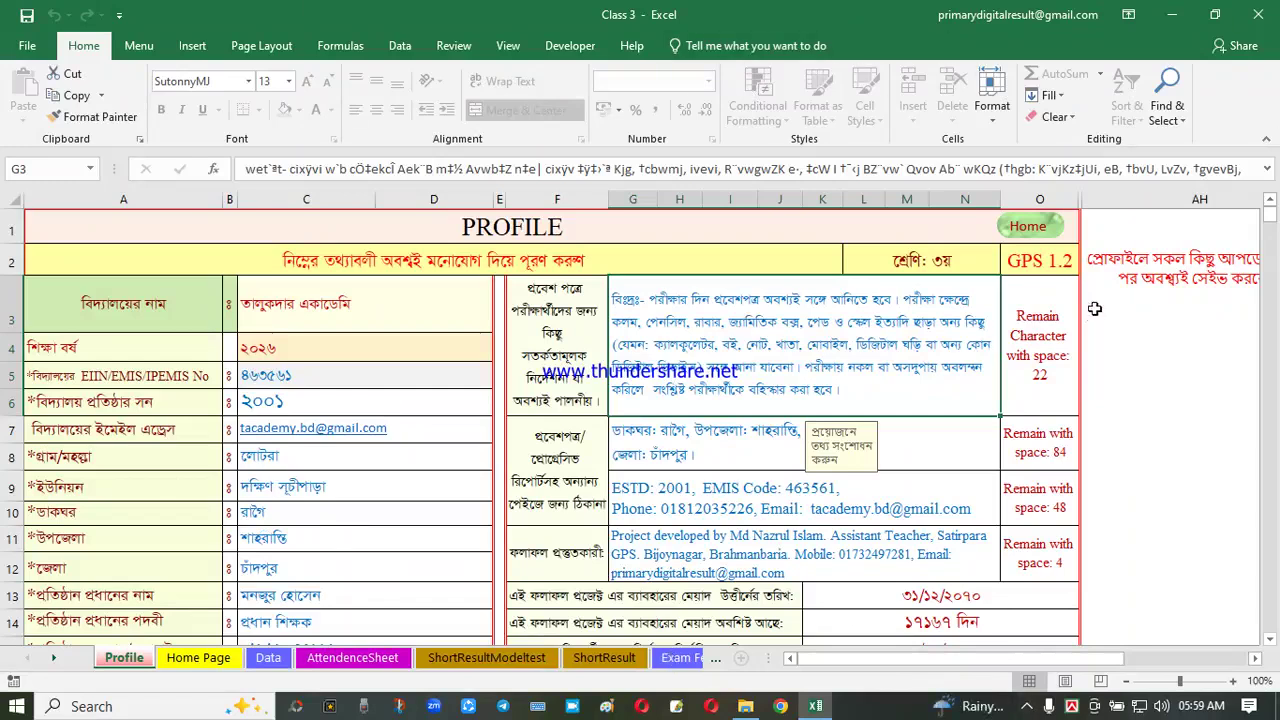
click(1030, 236)
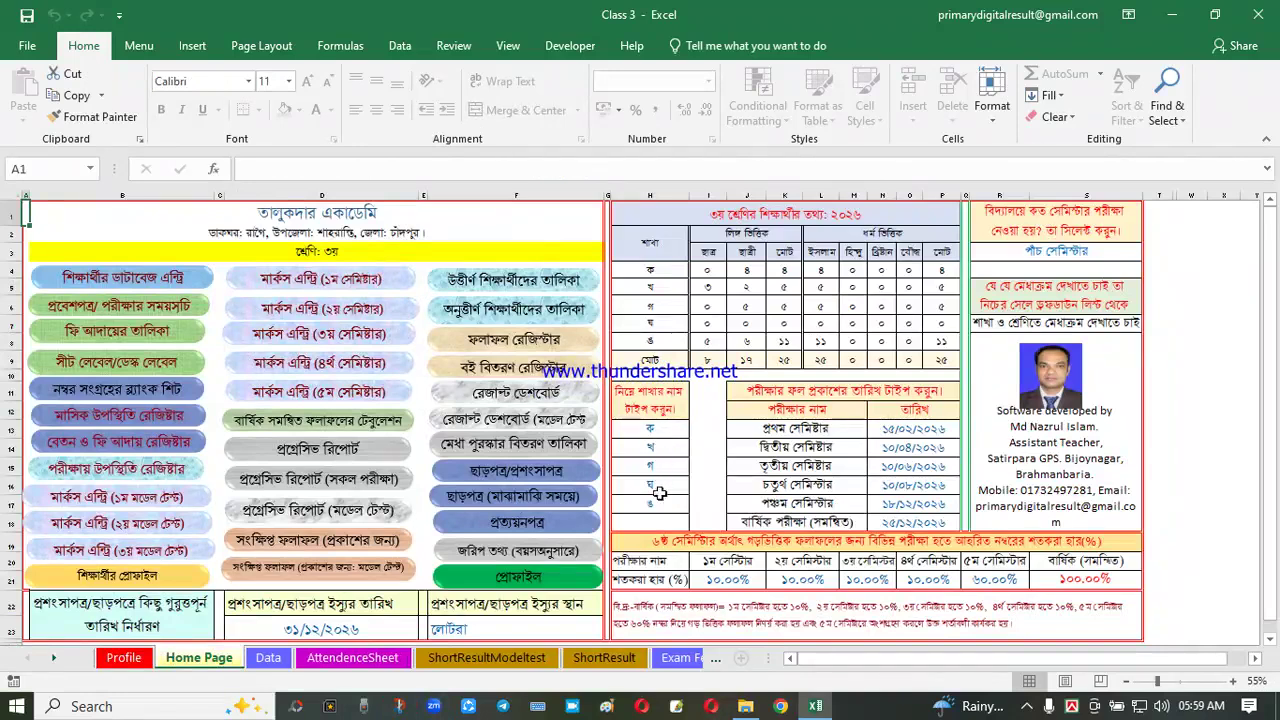
Examine the editable section name cells on the Home Page, starting with section ক
click(664, 434)
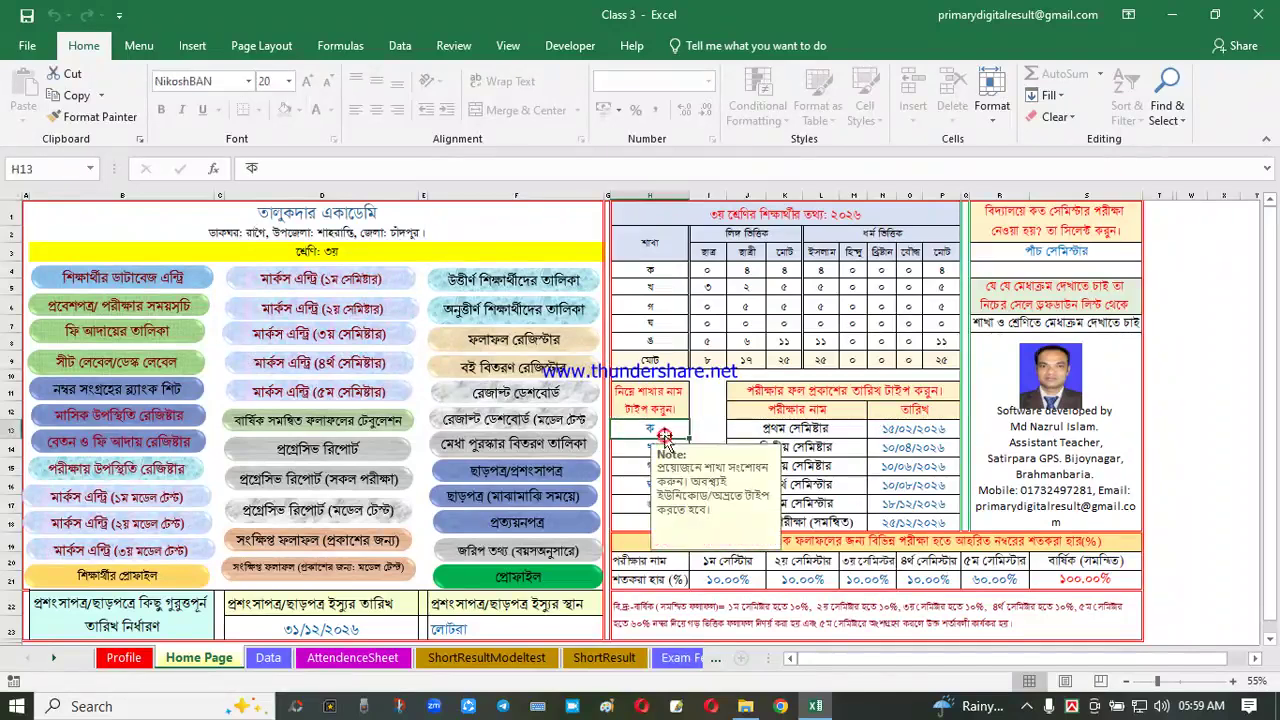
key(Down)
key(Down)
drag(647, 437, 645, 486)
click(640, 446)
Examine the student statistics by gender and religion and the list of exams with their result publication dates
click(718, 306)
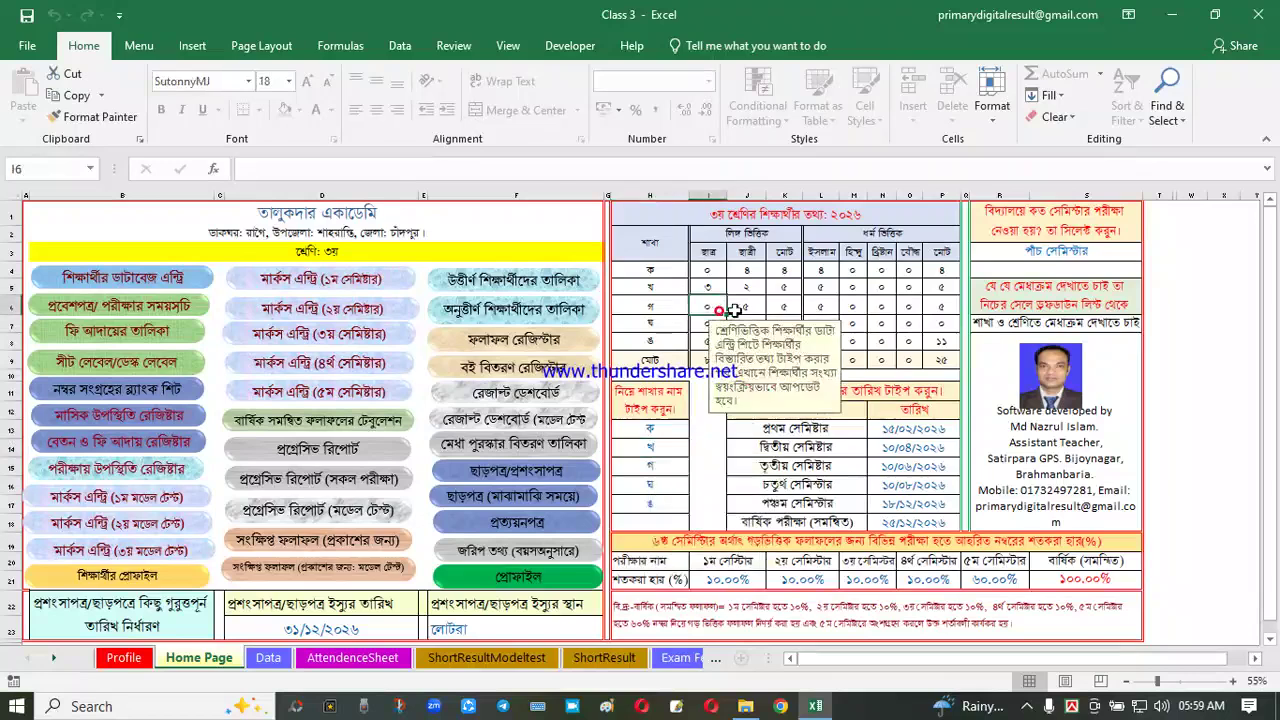
click(712, 279)
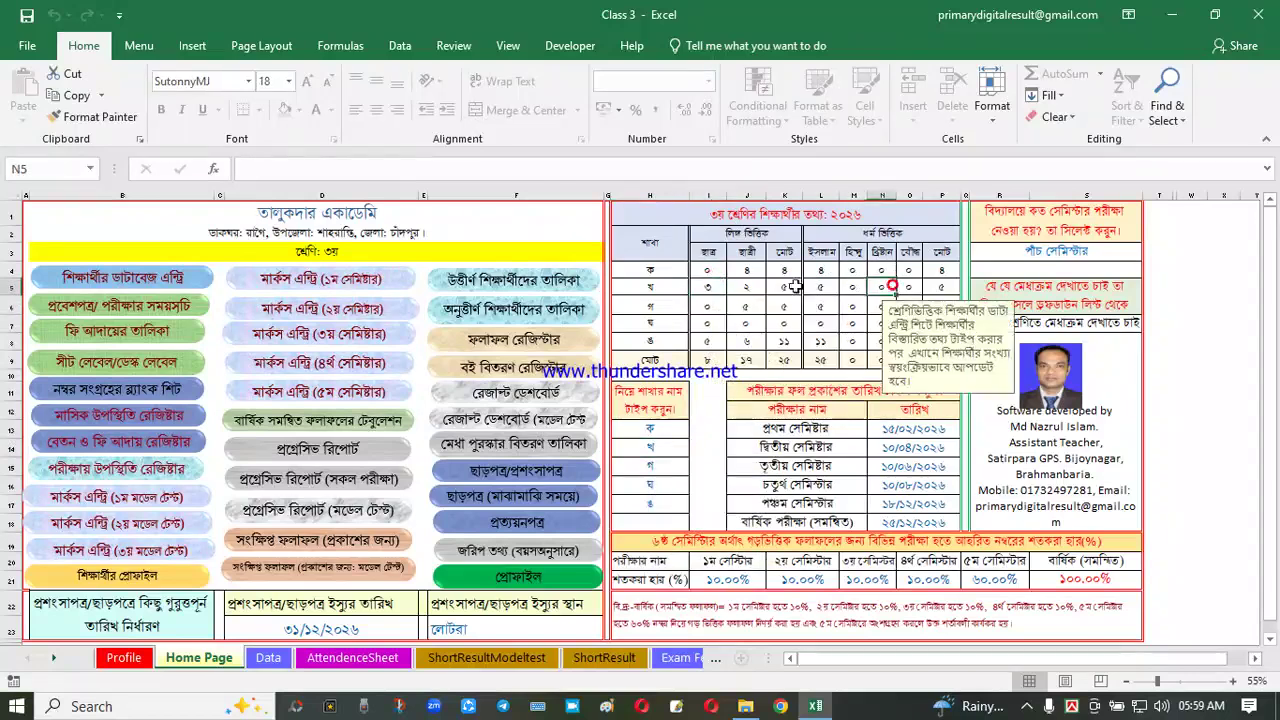
drag(719, 272, 880, 304)
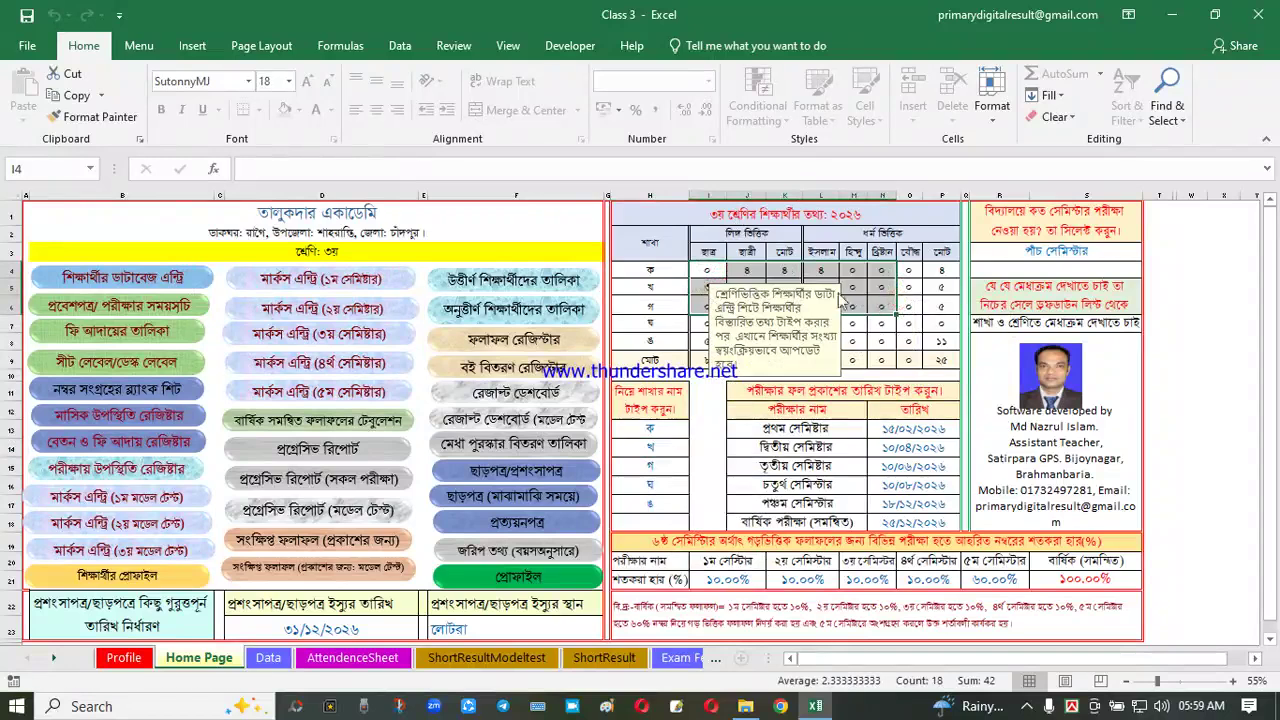
click(941, 270)
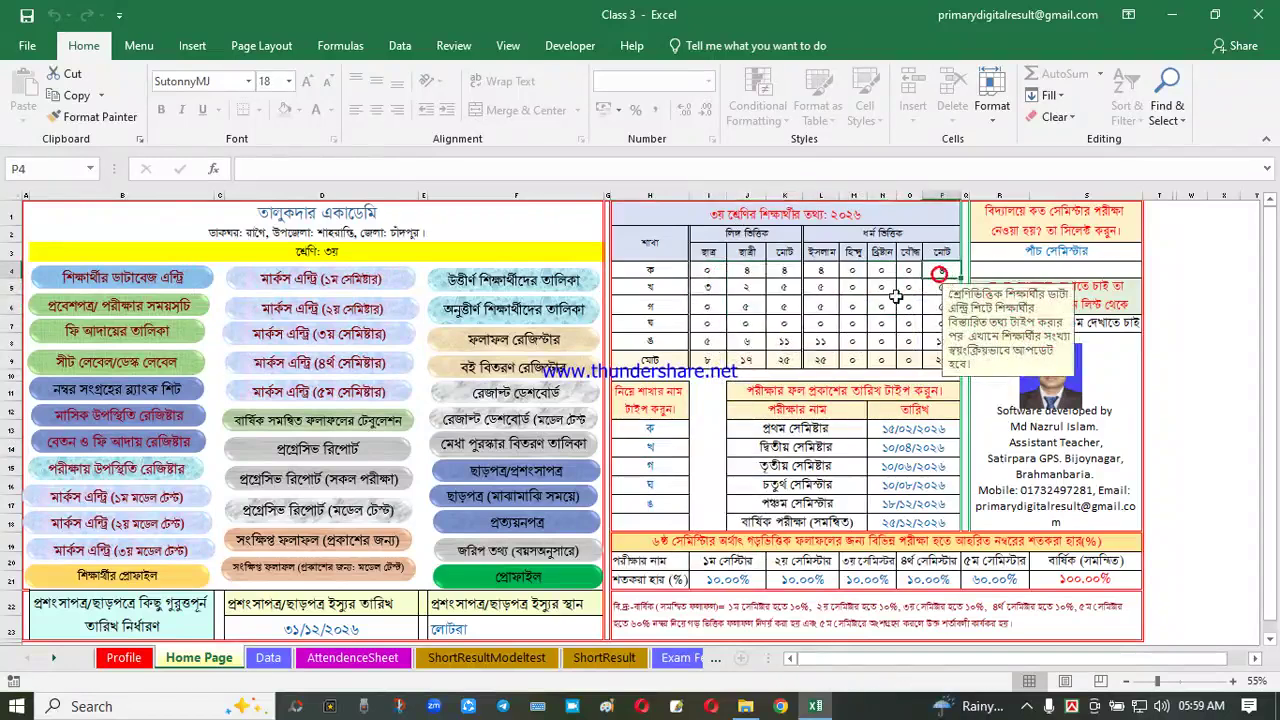
click(820, 465)
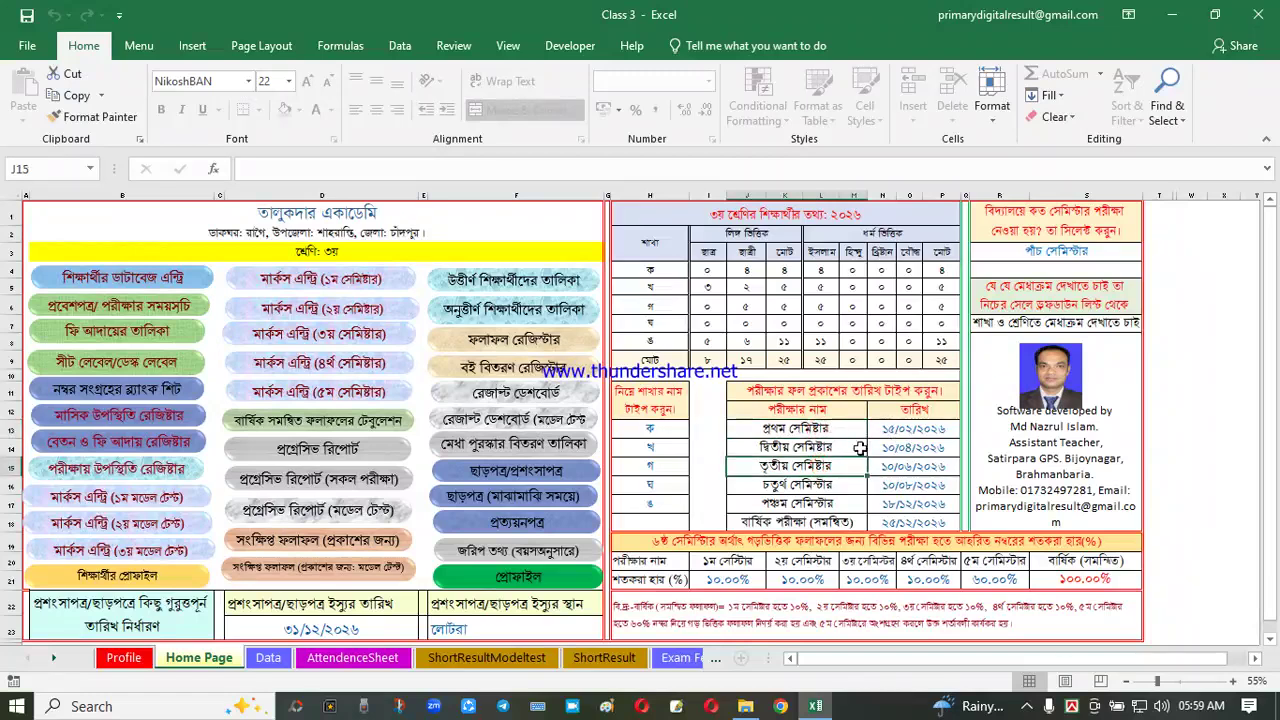
click(848, 432)
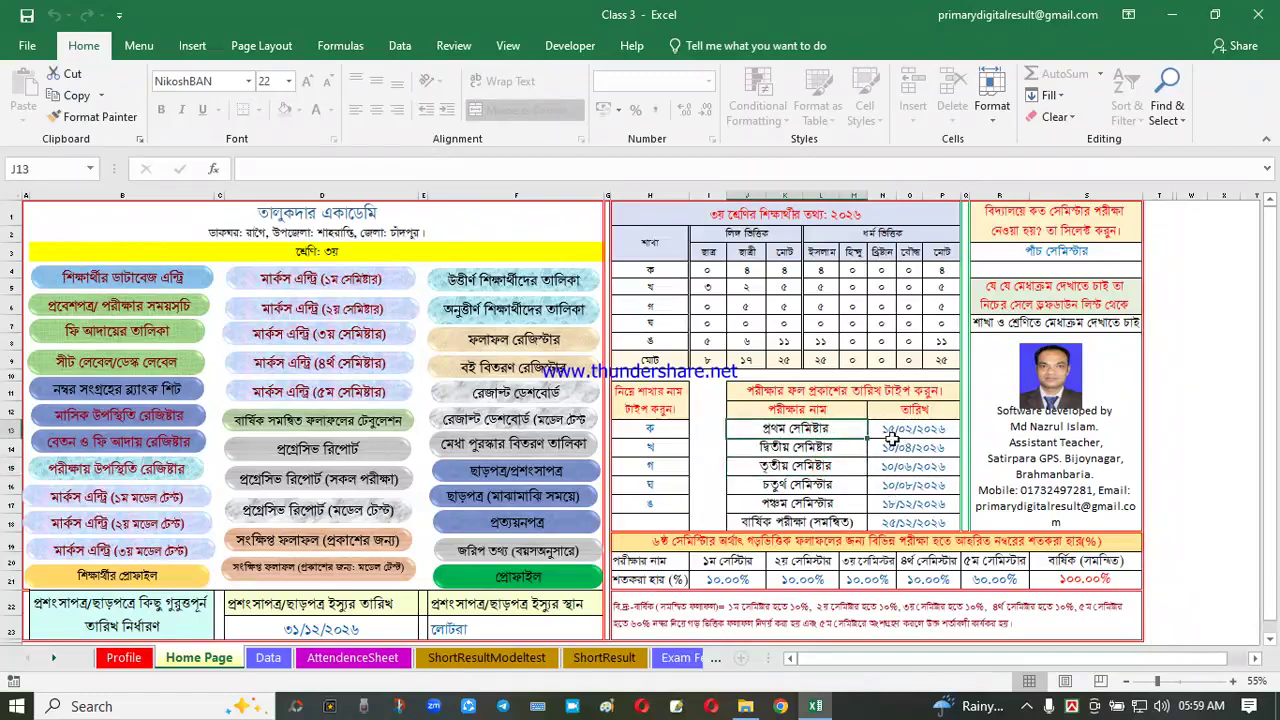
click(833, 466)
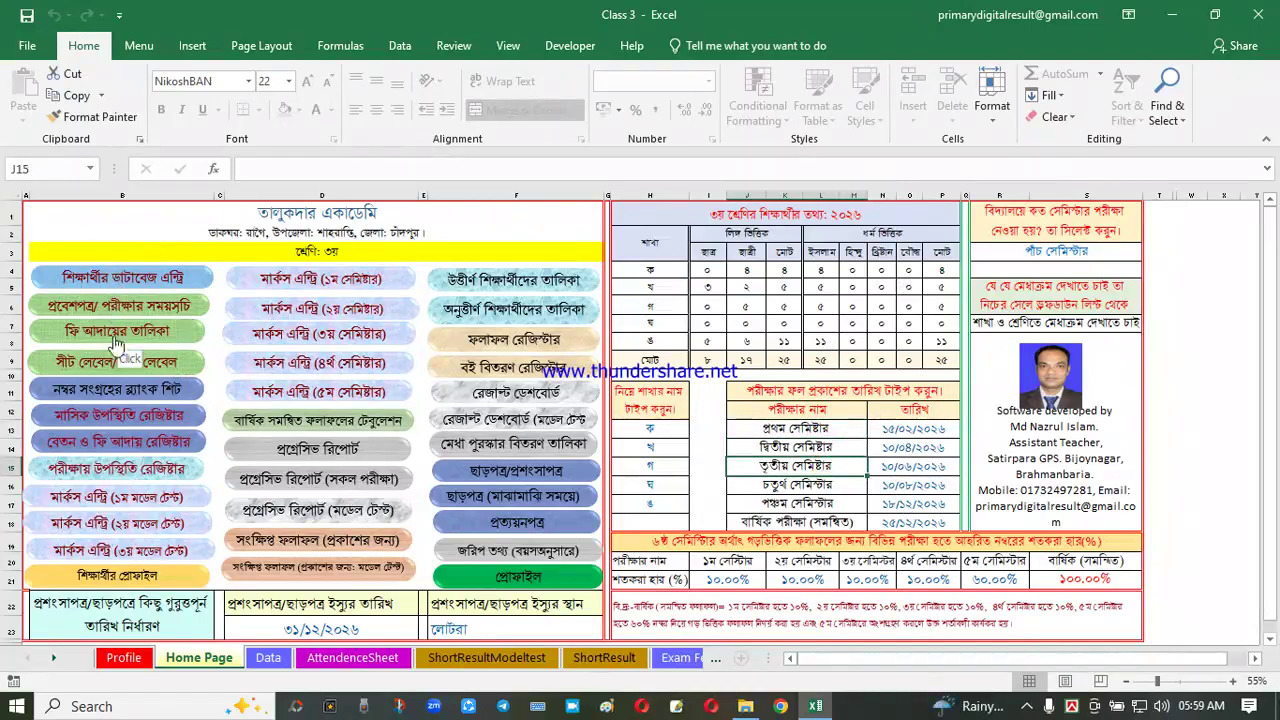
Open the student database entry sheet and look over the student records
click(140, 282)
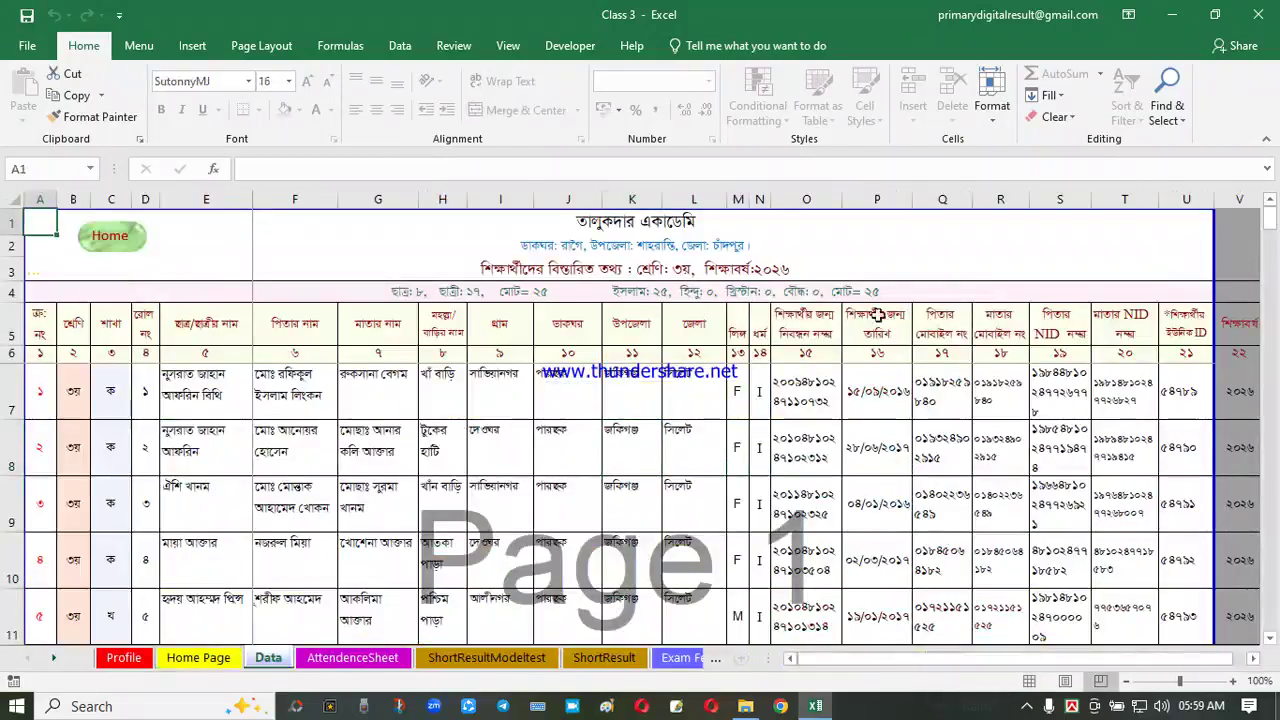
click(286, 405)
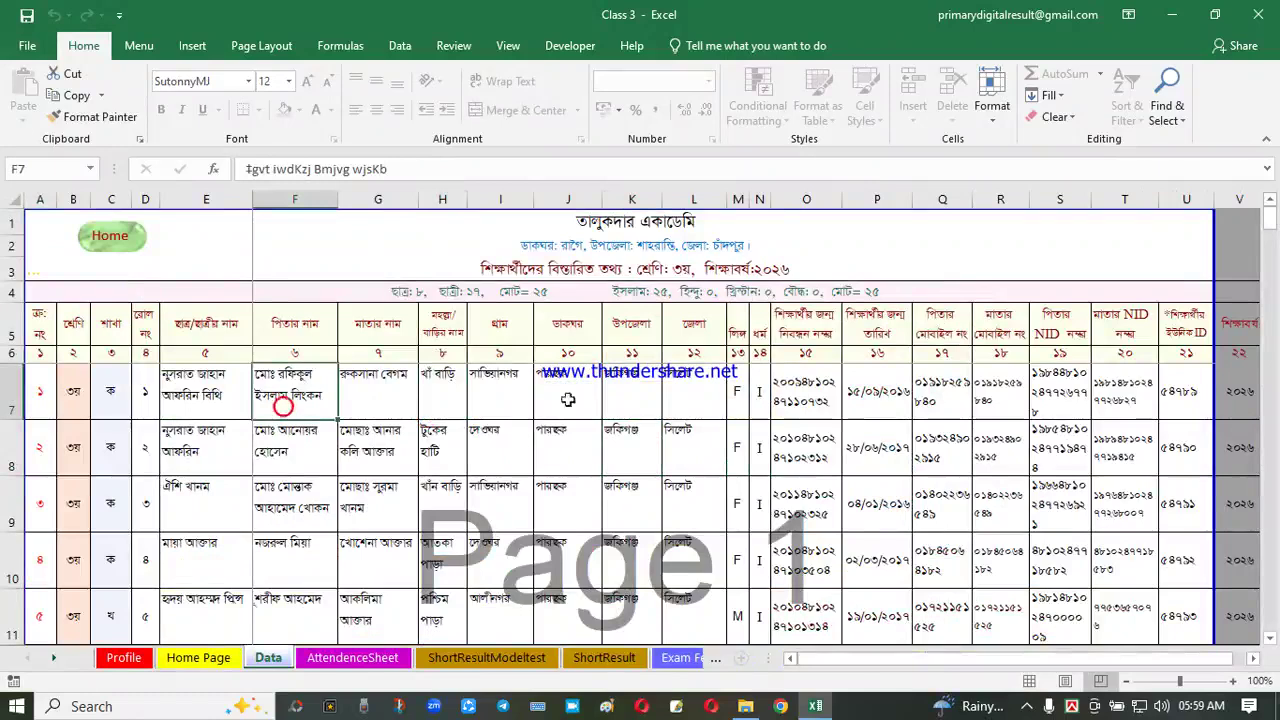
click(499, 425)
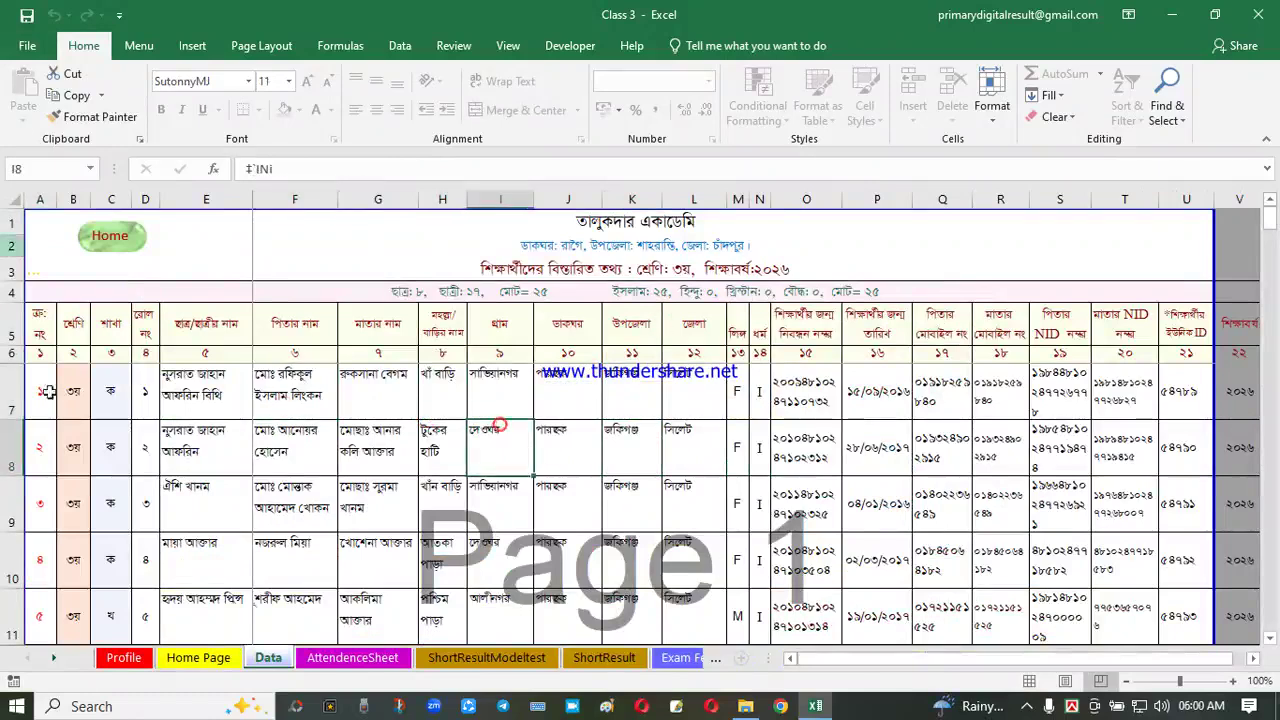
Try section গ for the first student in row 7 and set the section back to ক
click(115, 375)
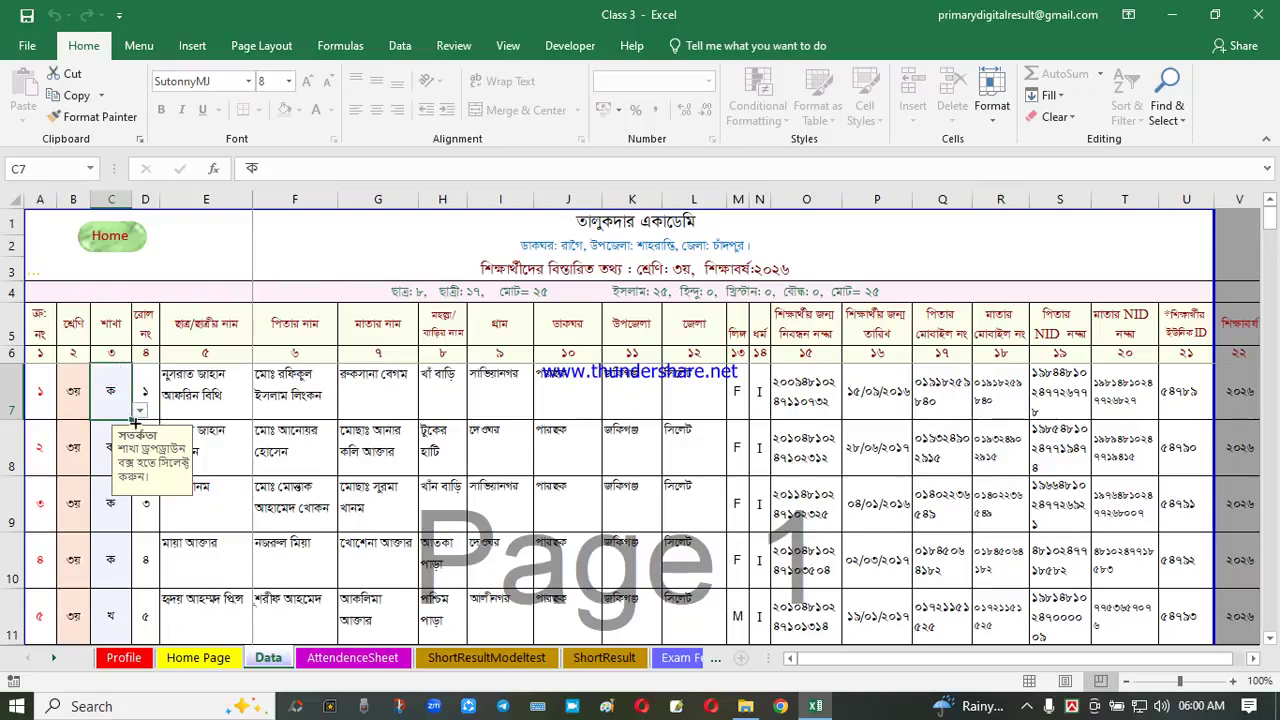
click(140, 411)
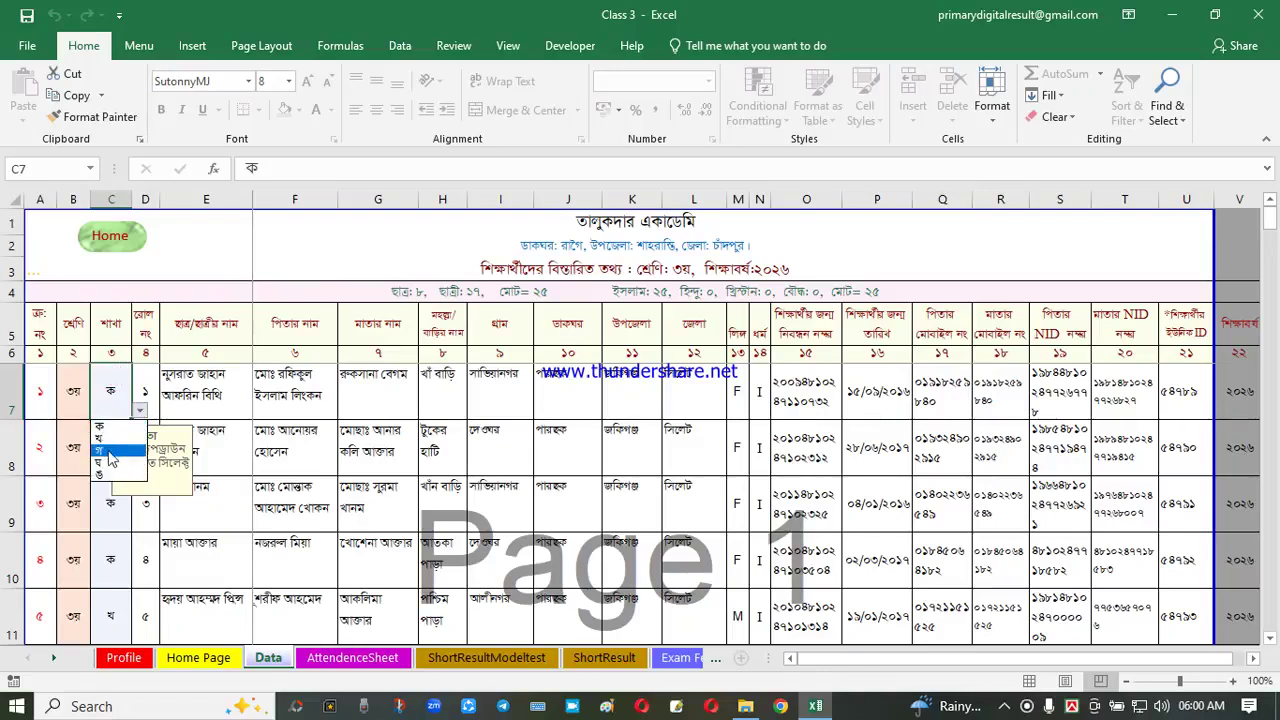
click(108, 450)
click(140, 411)
click(110, 425)
Examine the first student's roll number, name, parents' names and address cells in row 7, up to the district column
click(283, 390)
click(145, 392)
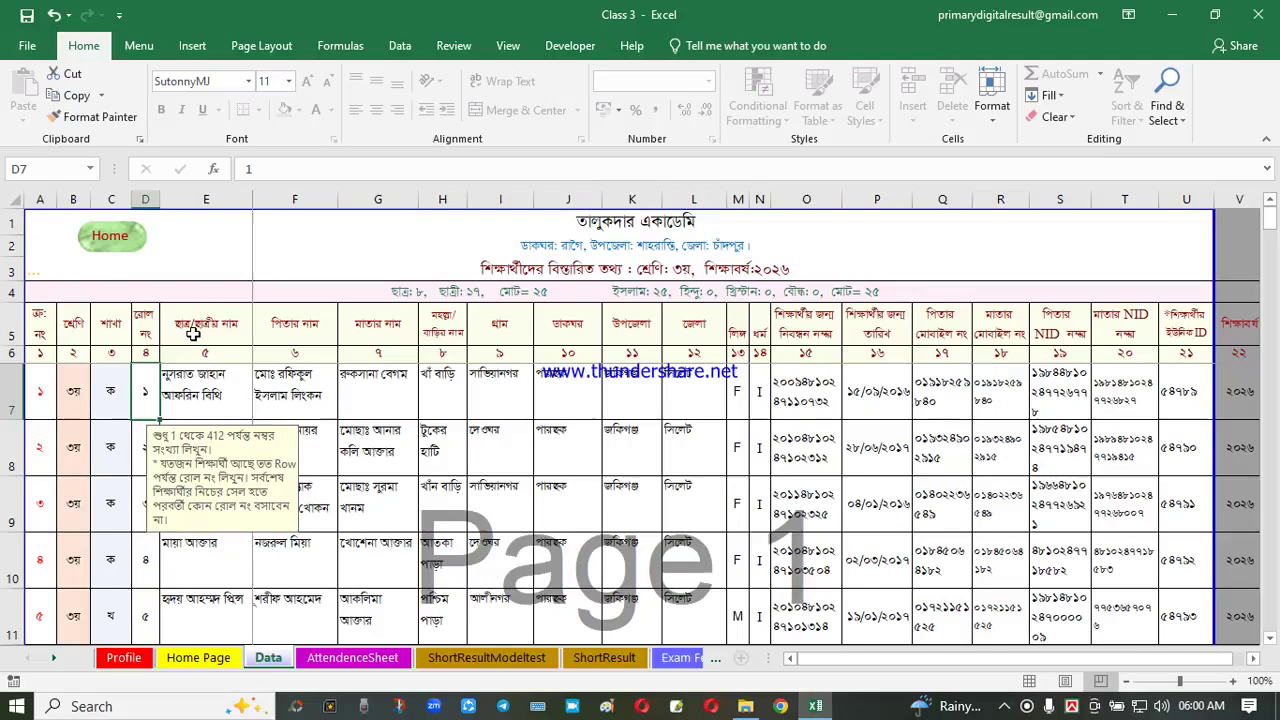
click(210, 396)
click(280, 400)
click(401, 456)
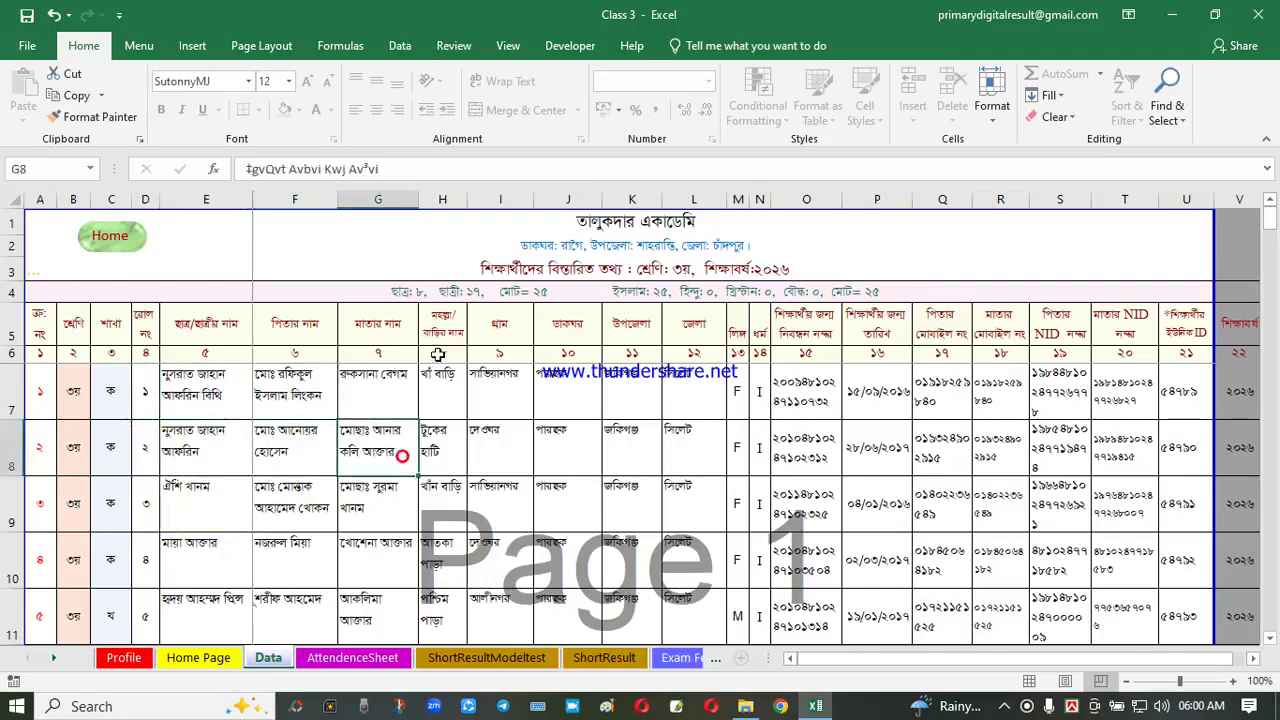
click(452, 387)
key(ctrl+c)
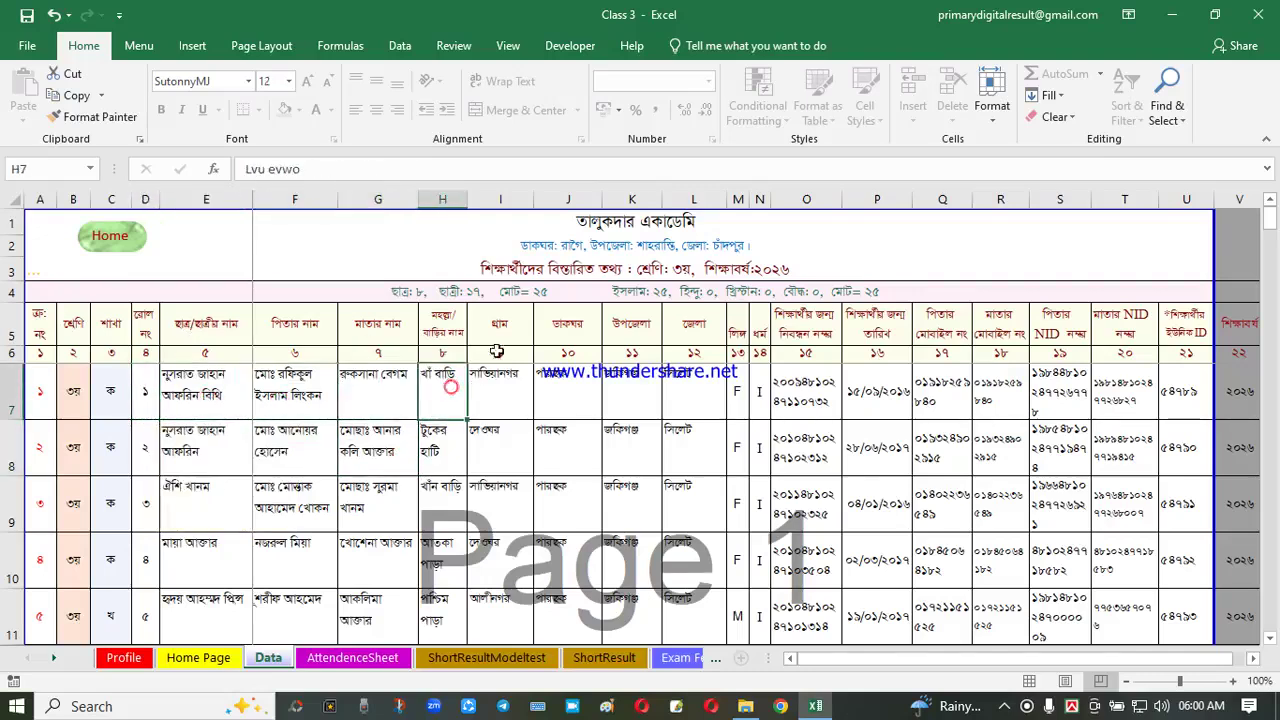
click(575, 389)
click(620, 378)
click(681, 385)
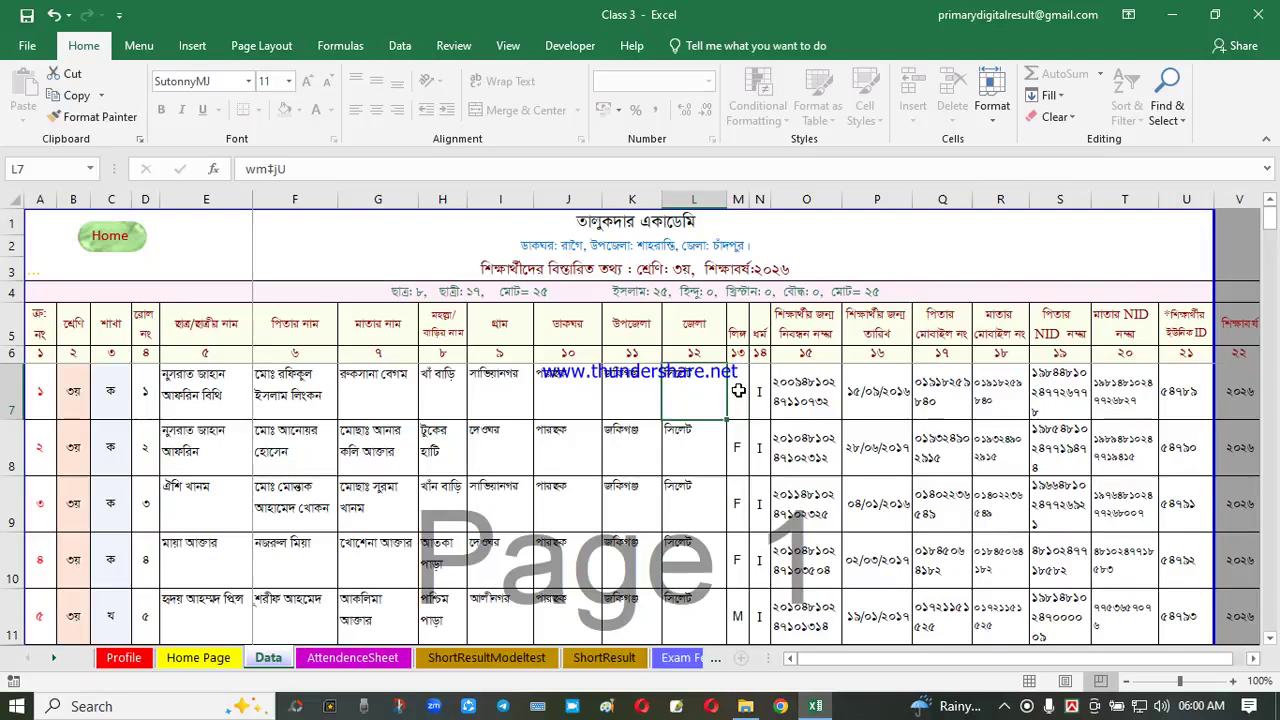
Examine the gender options M and F and the religion options I, H, B and K for the first student
click(738, 390)
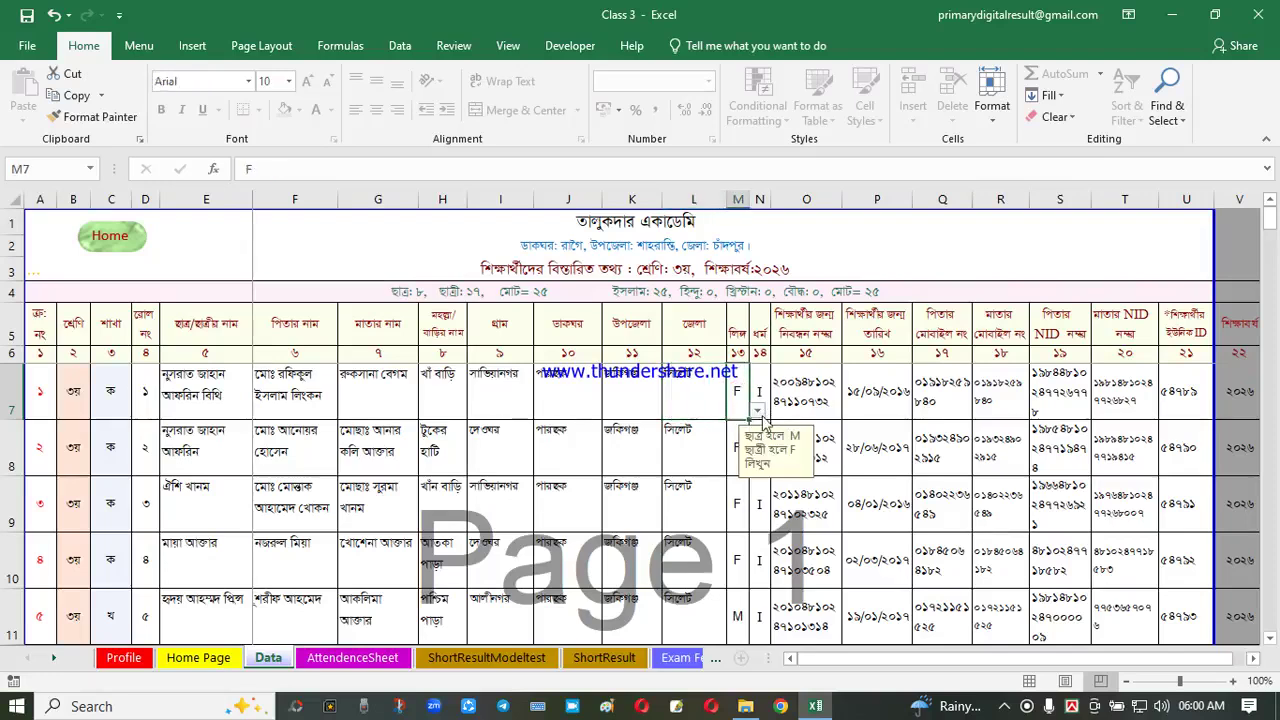
click(757, 411)
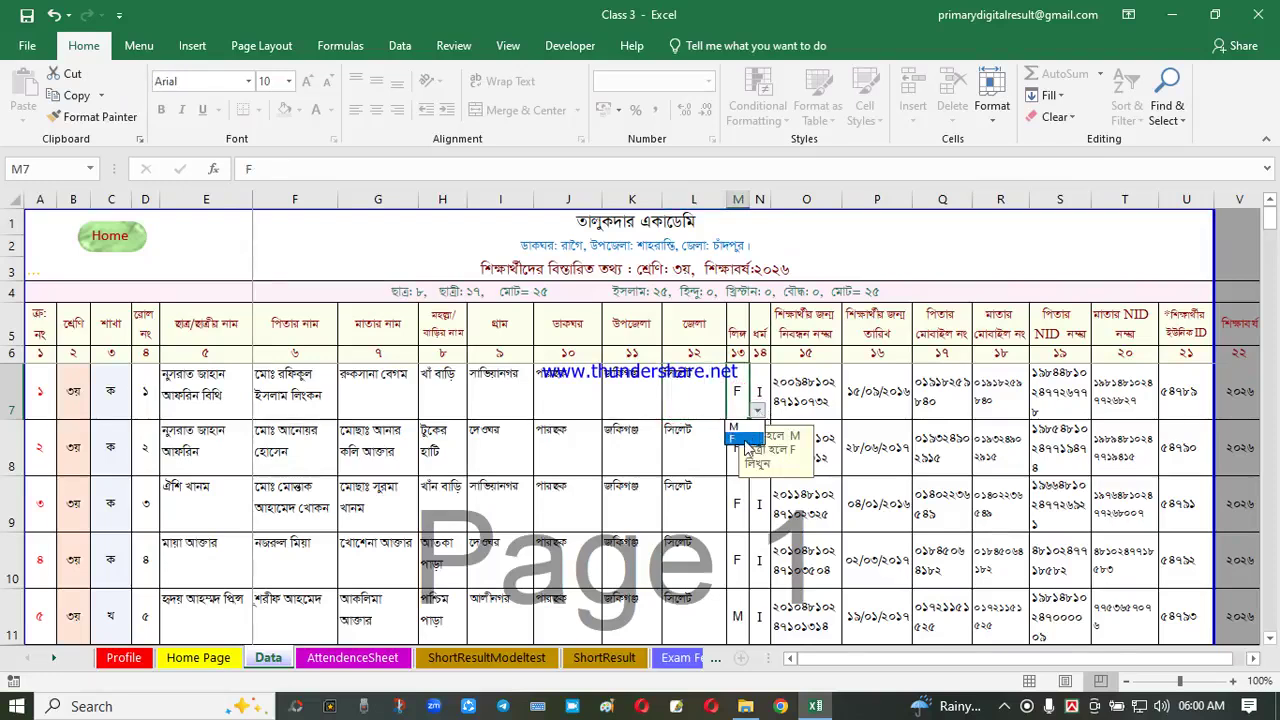
click(865, 397)
click(771, 392)
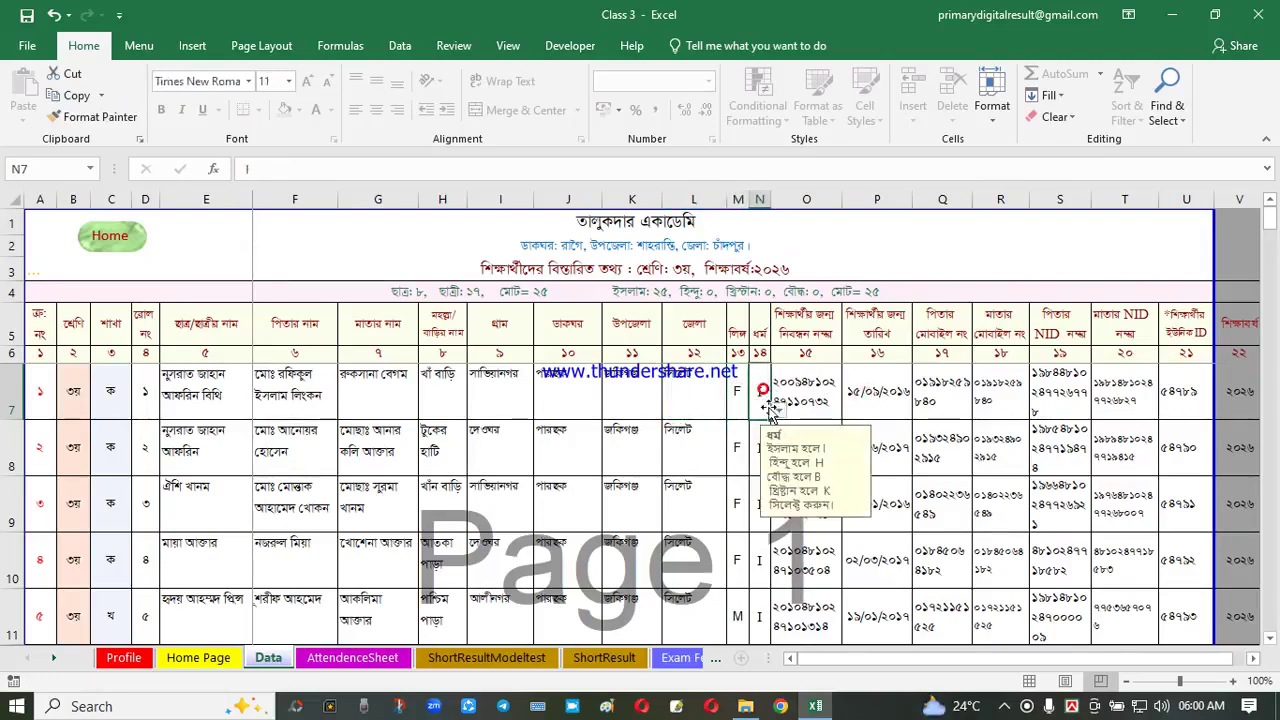
click(780, 411)
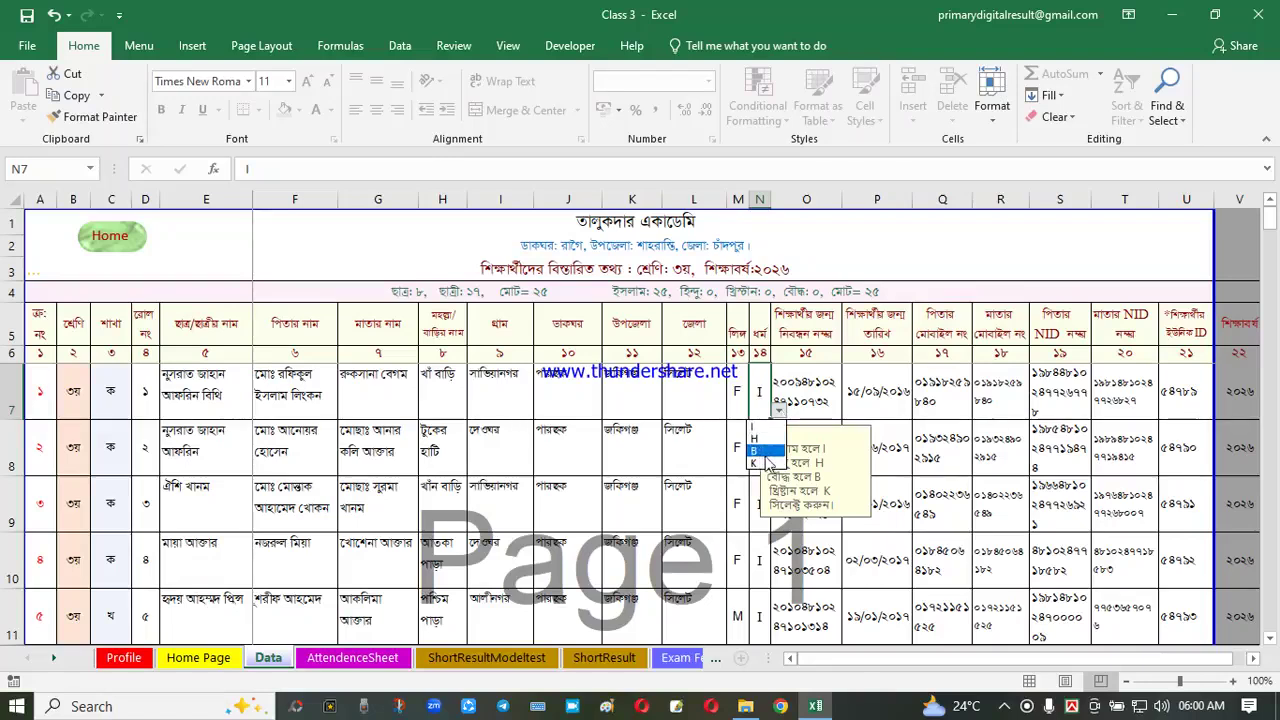
Examine the first student's birth registration number cell and the date format note on the date of birth cell
click(962, 381)
click(1096, 386)
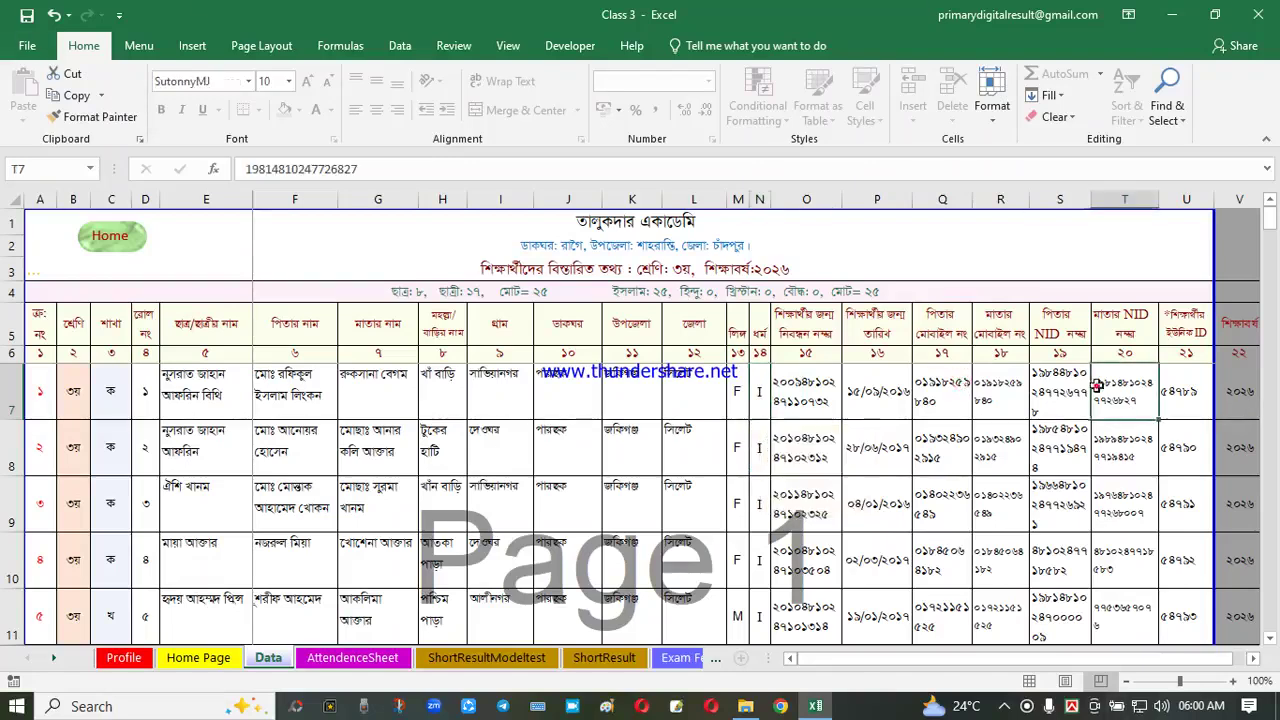
click(818, 376)
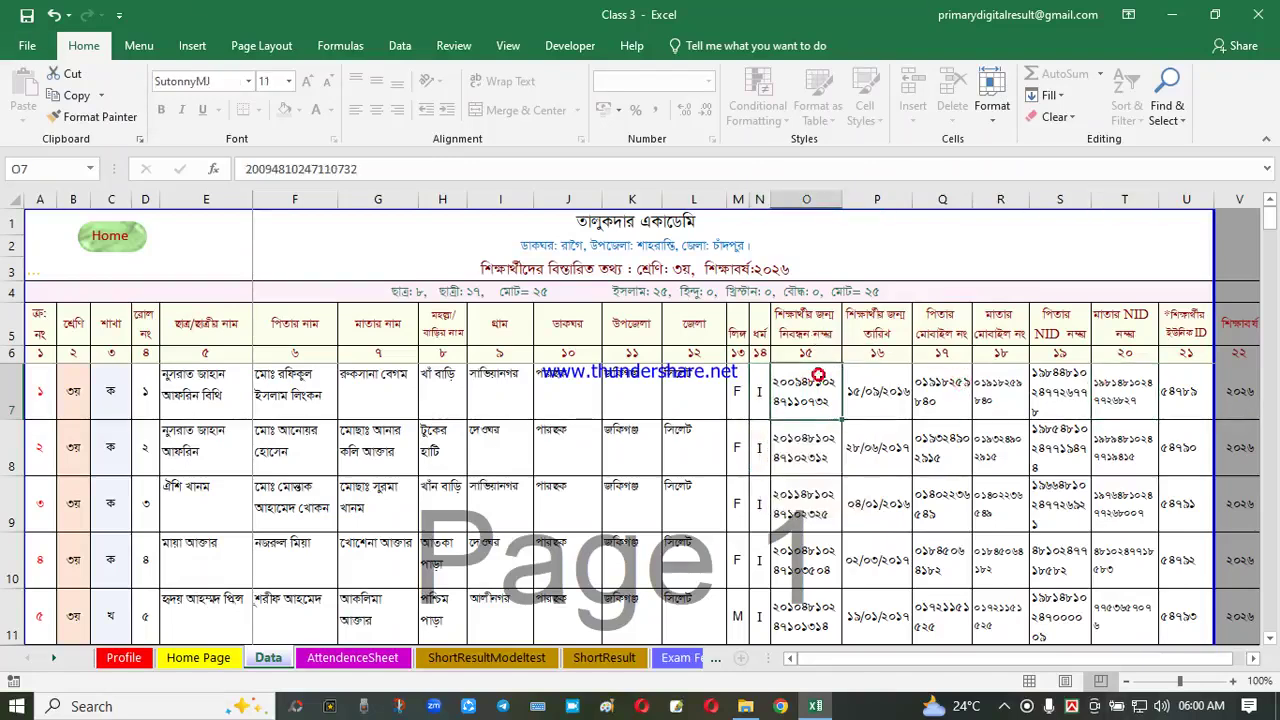
click(874, 332)
click(862, 389)
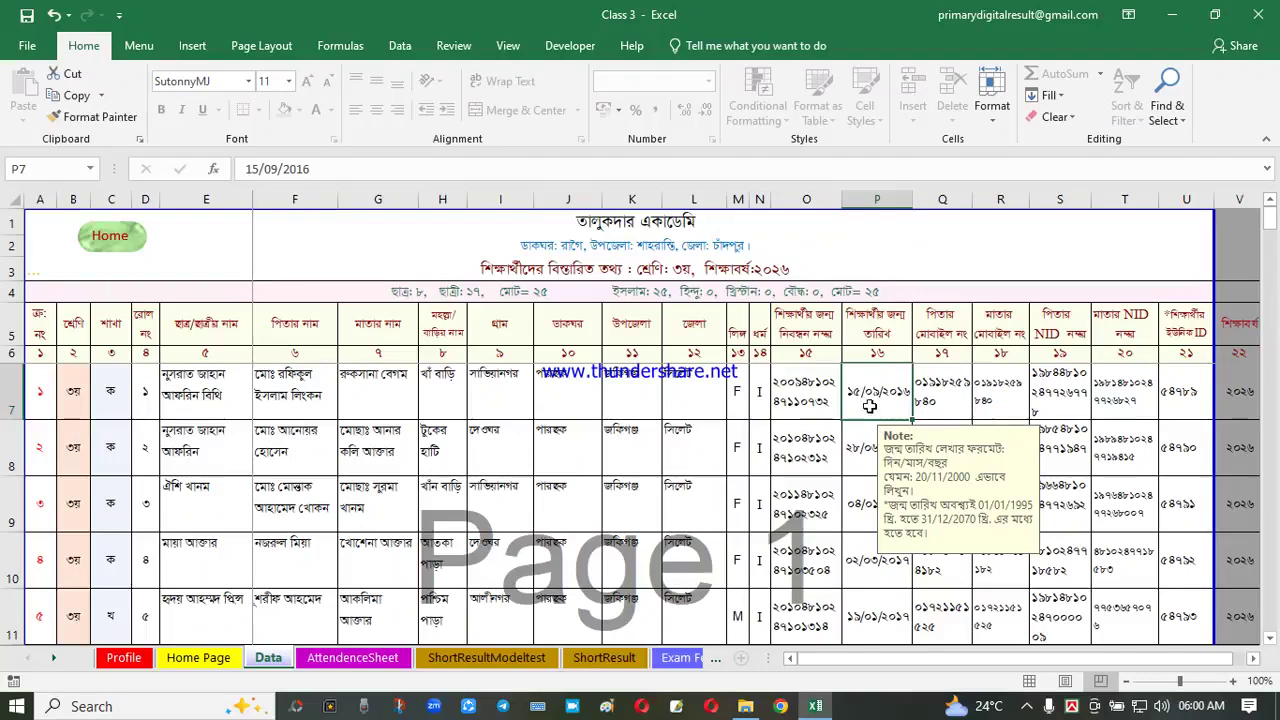
Minimise the open windows, search Windows for "cont" and open Control Panel
click(1174, 20)
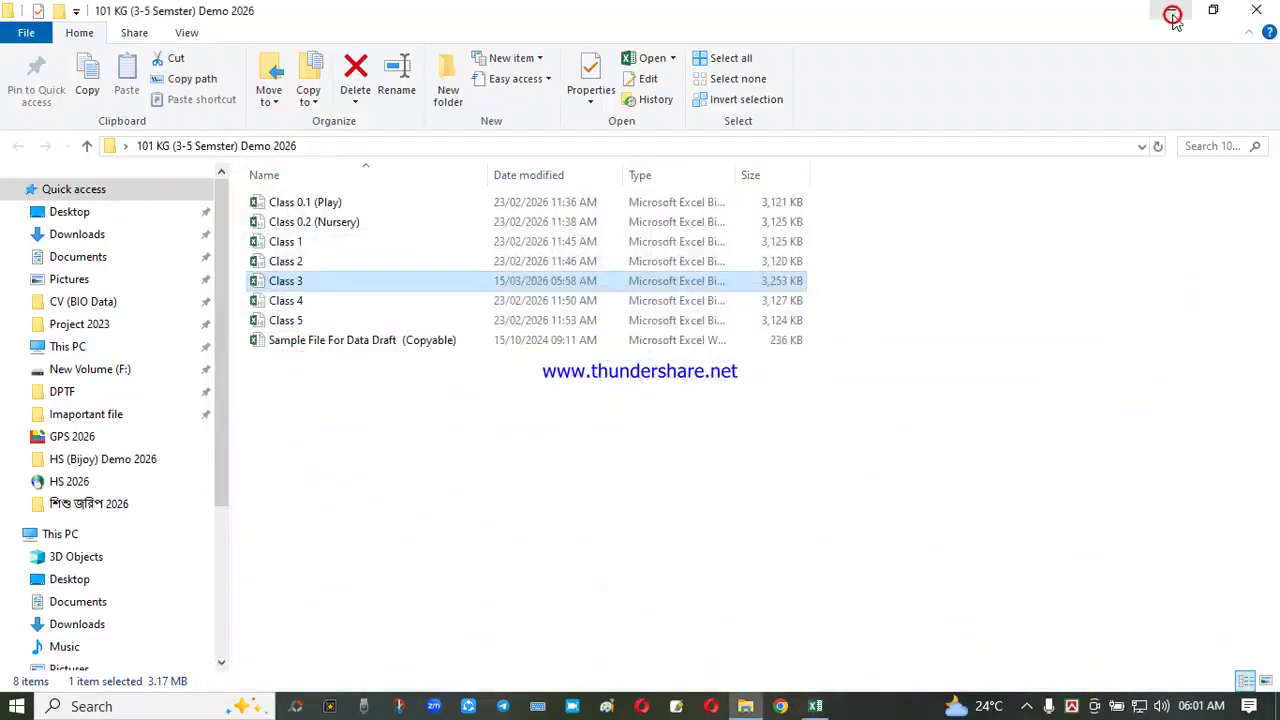
click(1170, 18)
click(104, 707)
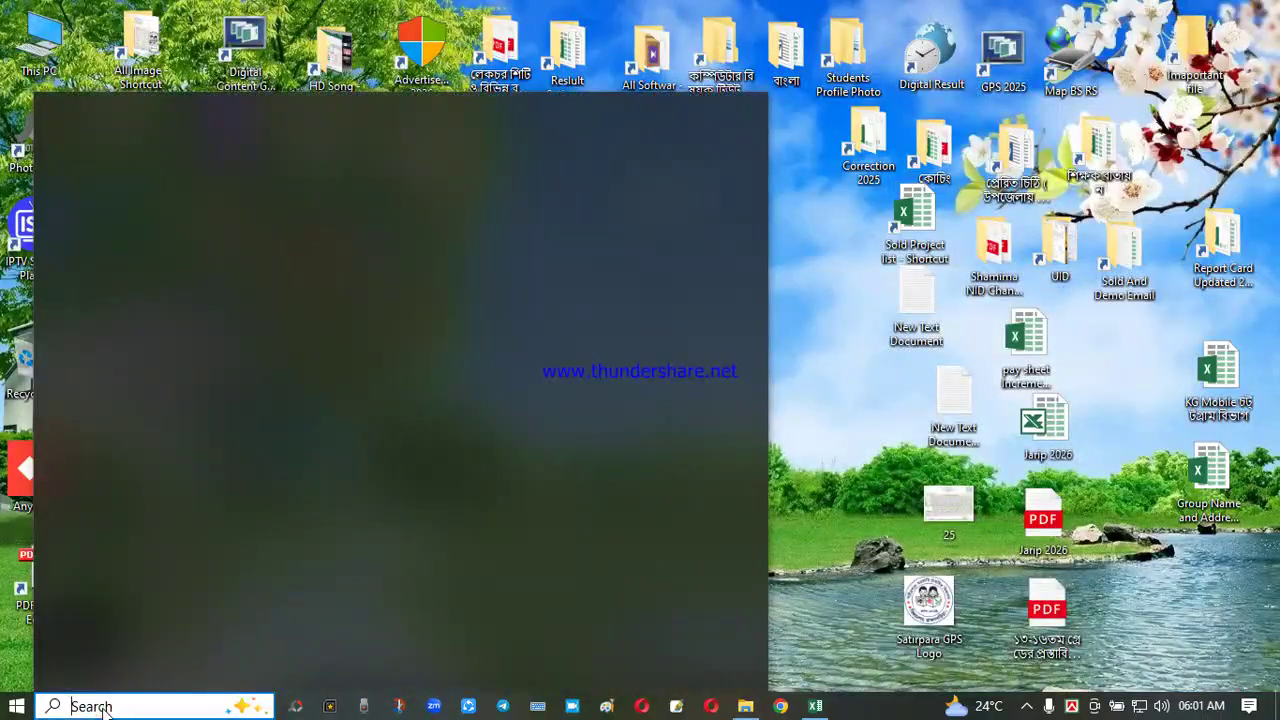
text(con)
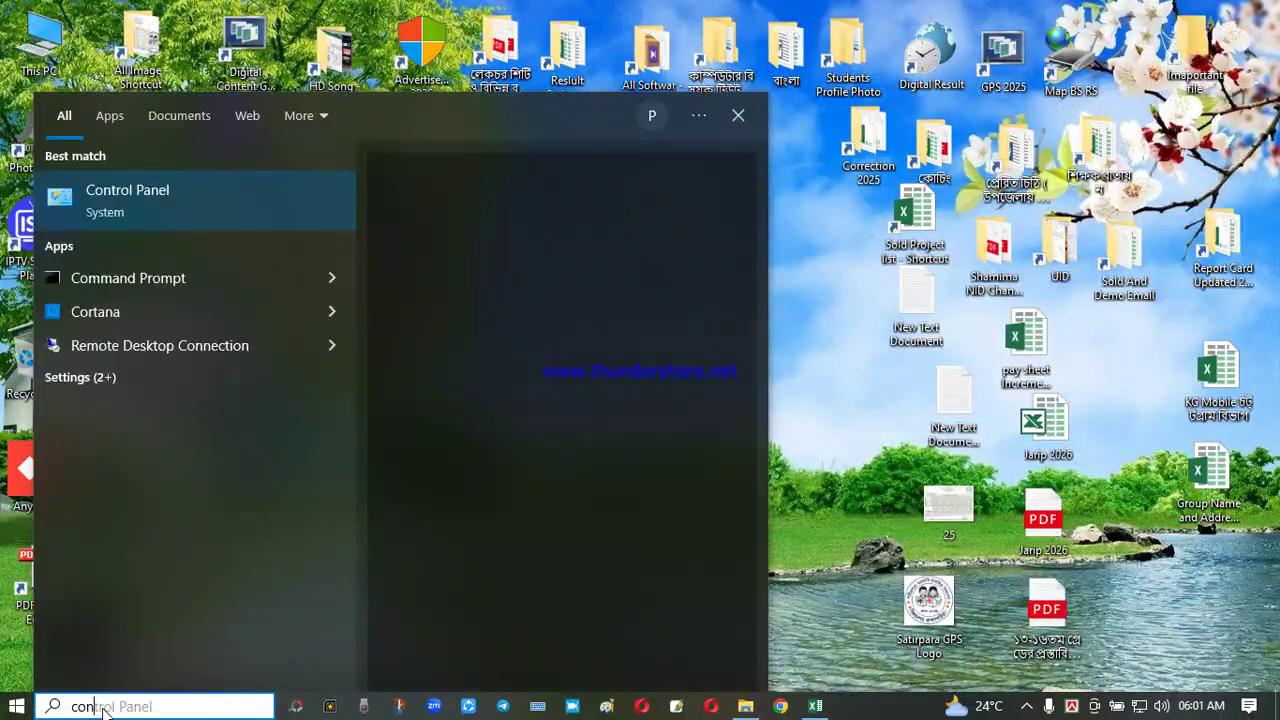
text(t)
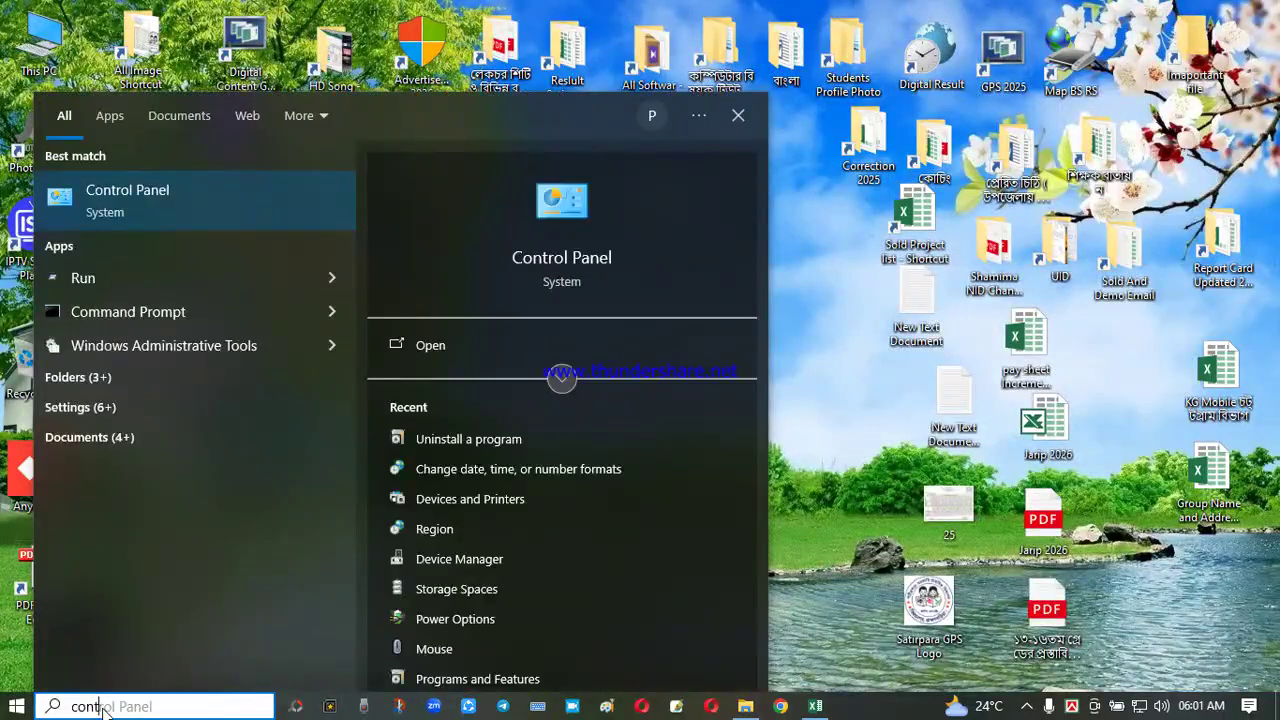
click(558, 262)
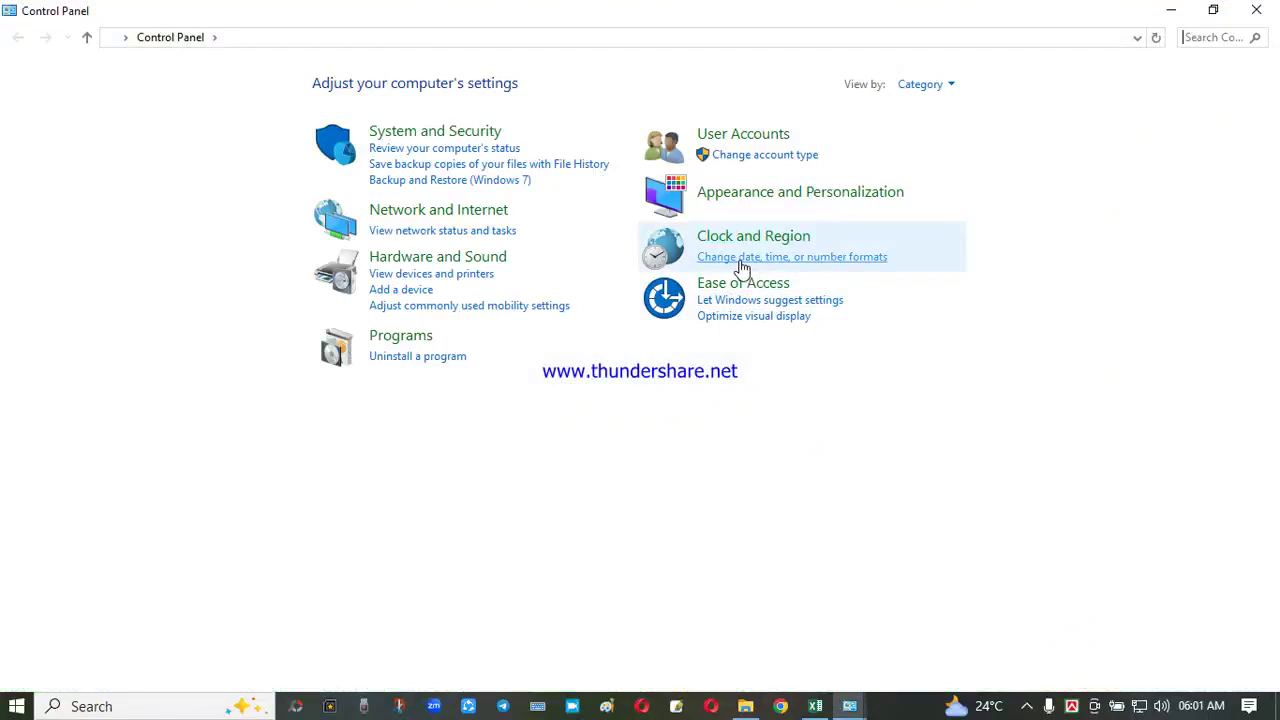
Open the Region date, time and number formats and choose English (United Kingdom) as the format
click(742, 262)
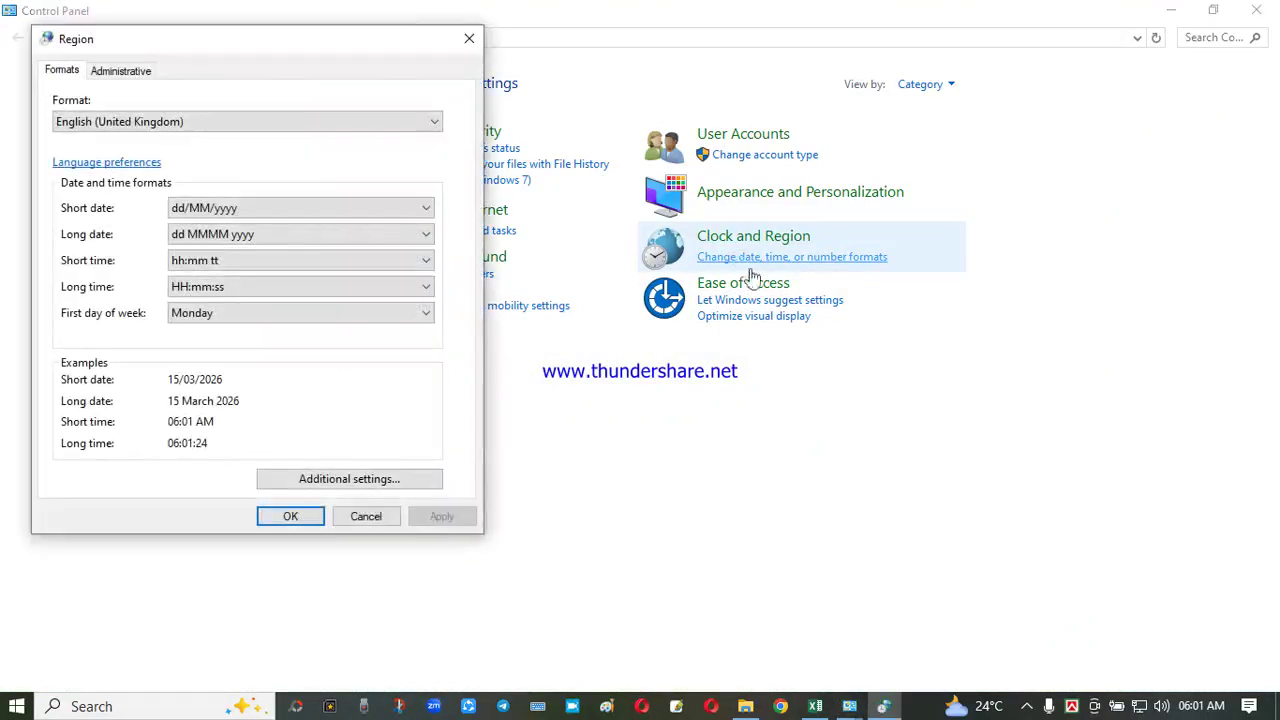
drag(214, 53, 283, 61)
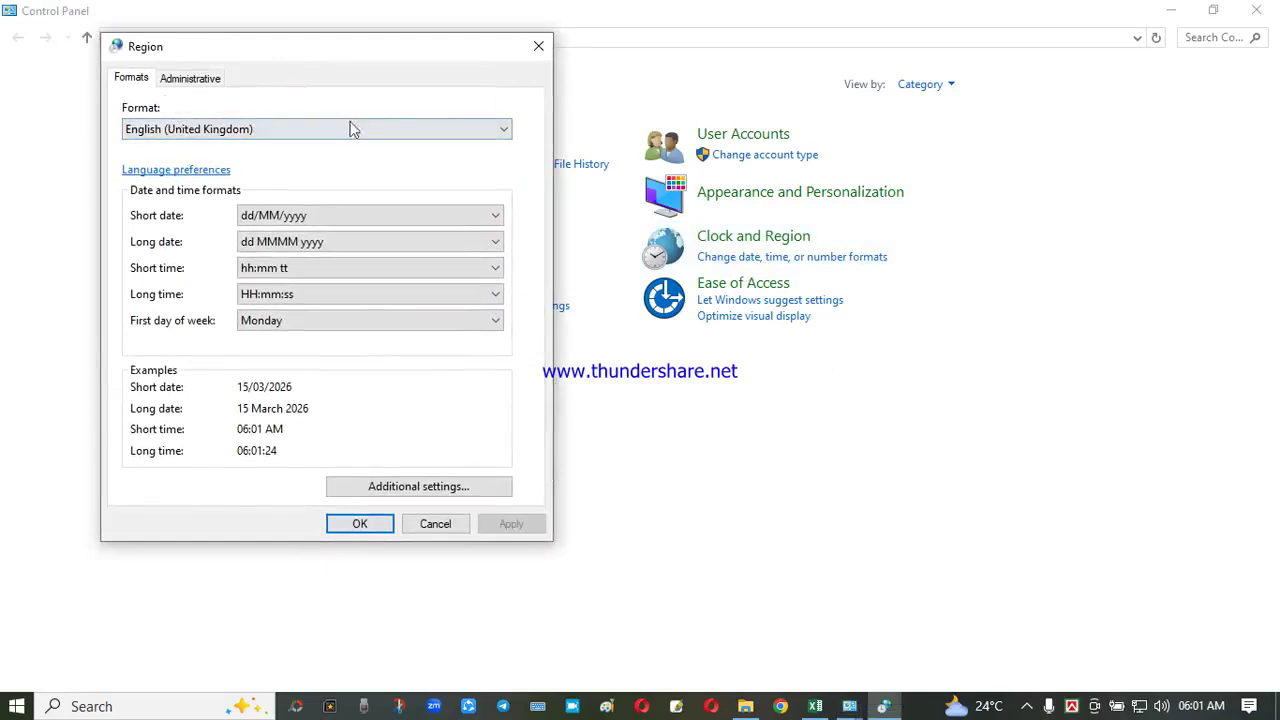
click(504, 133)
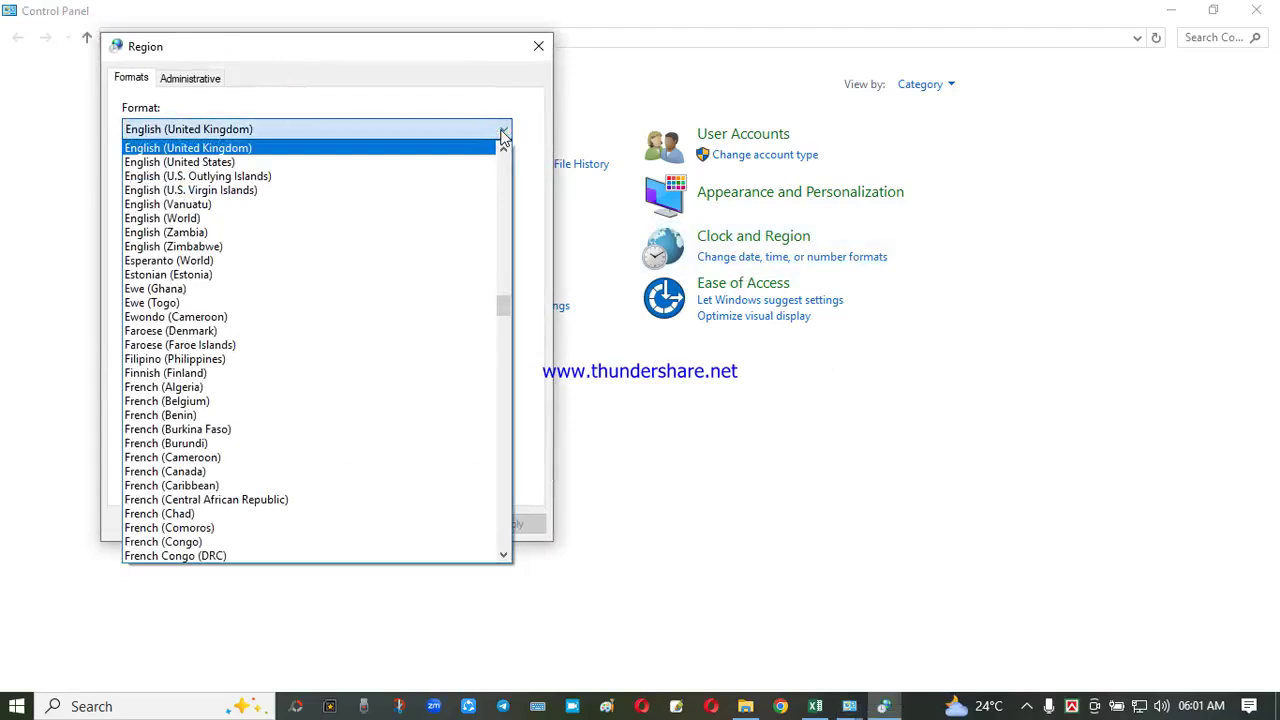
click(201, 150)
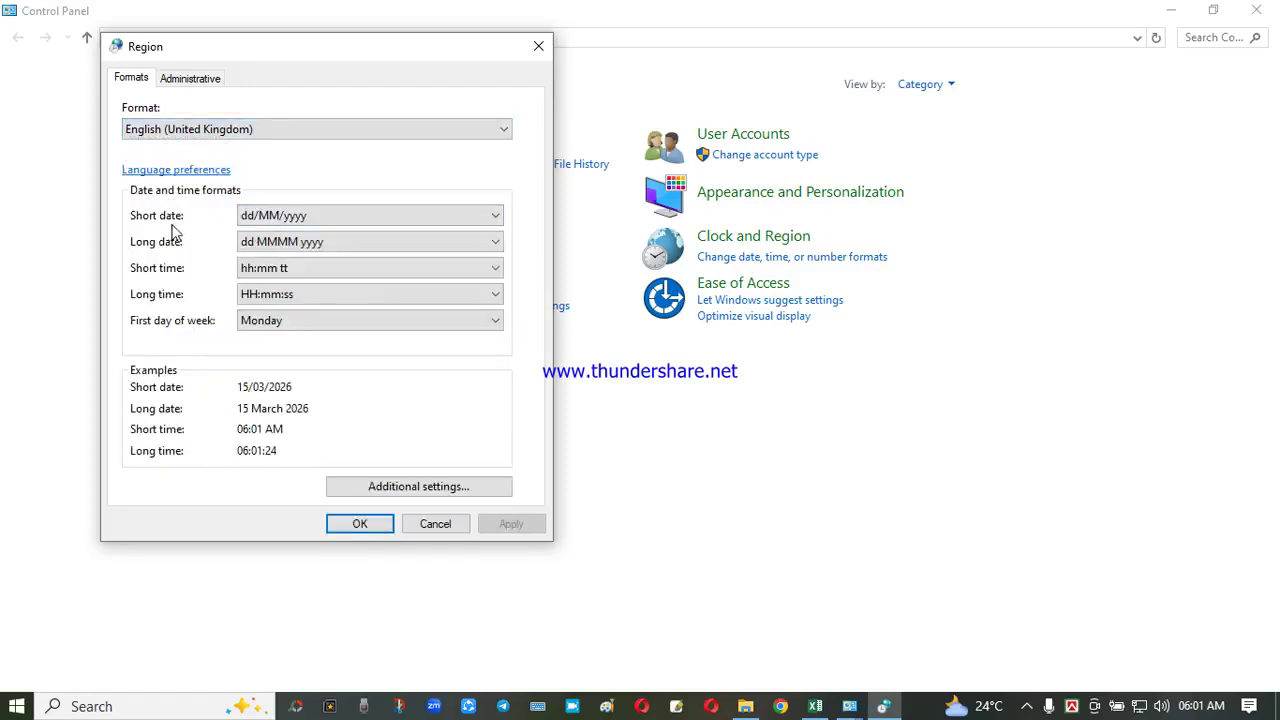
Set the Windows short date format to dd/MM/yyyy, apply the change and close Control Panel
click(316, 217)
click(288, 234)
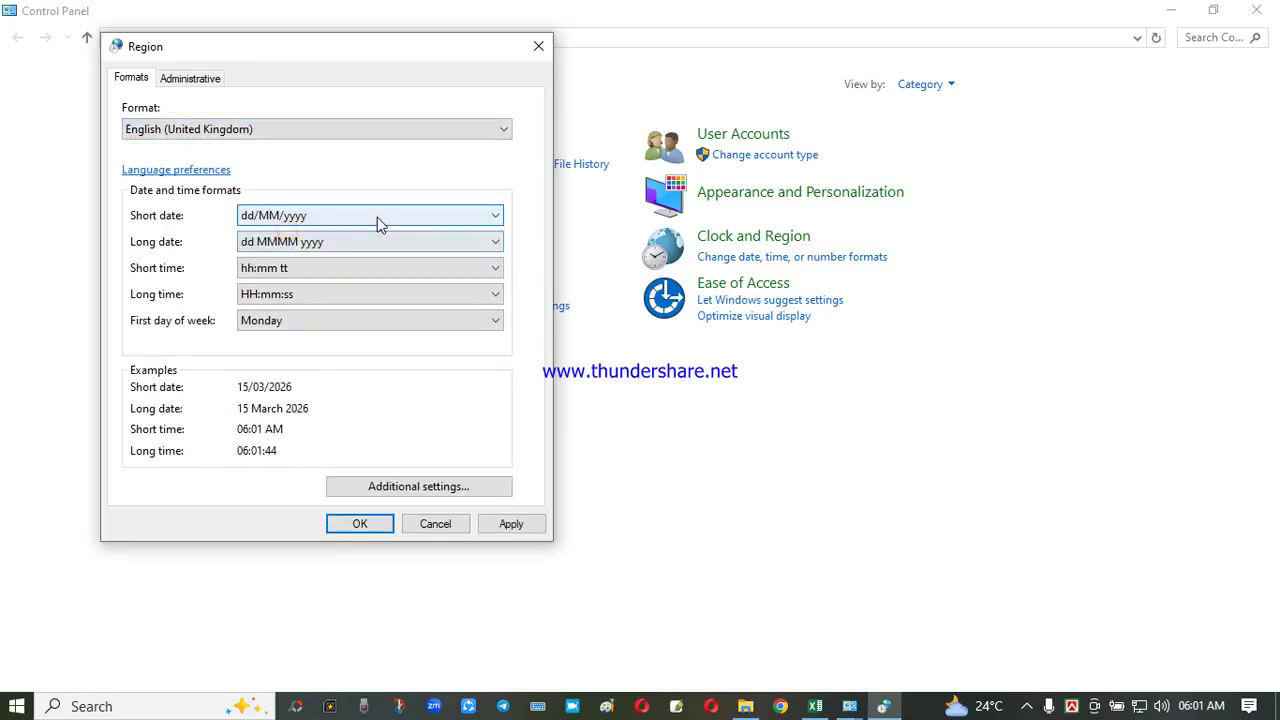
click(512, 525)
click(360, 525)
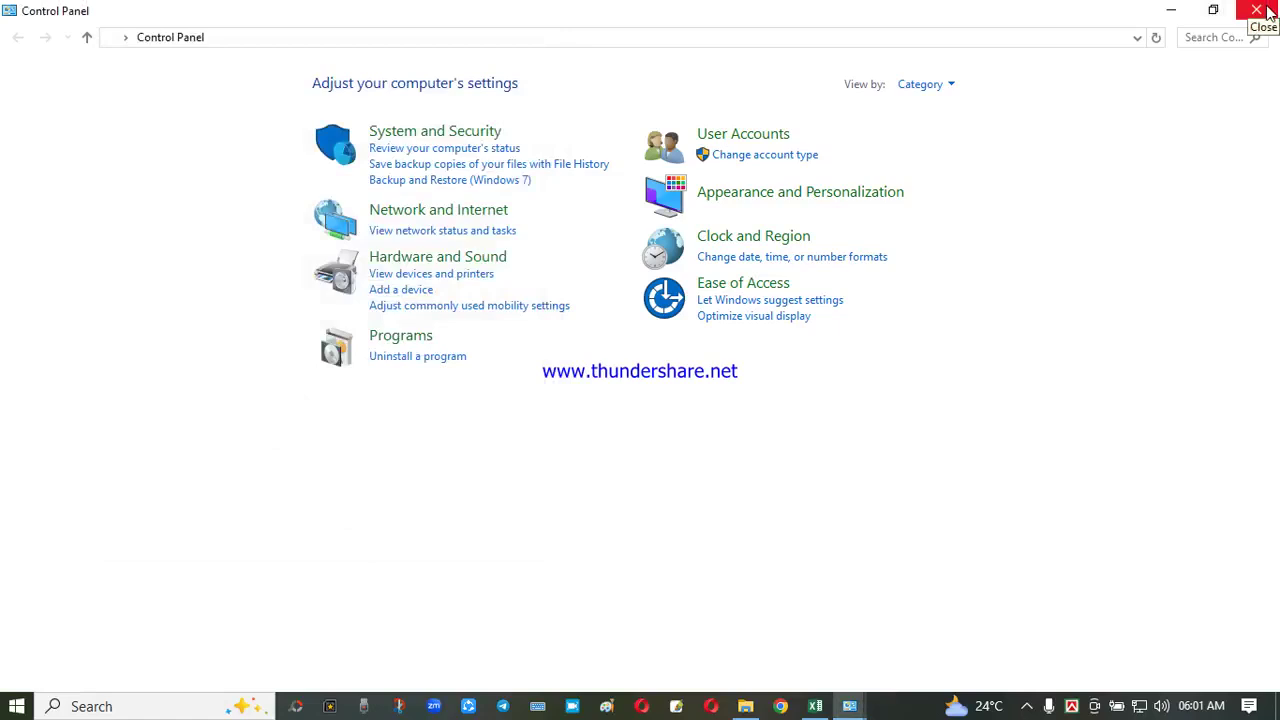
click(1270, 8)
click(1256, 10)
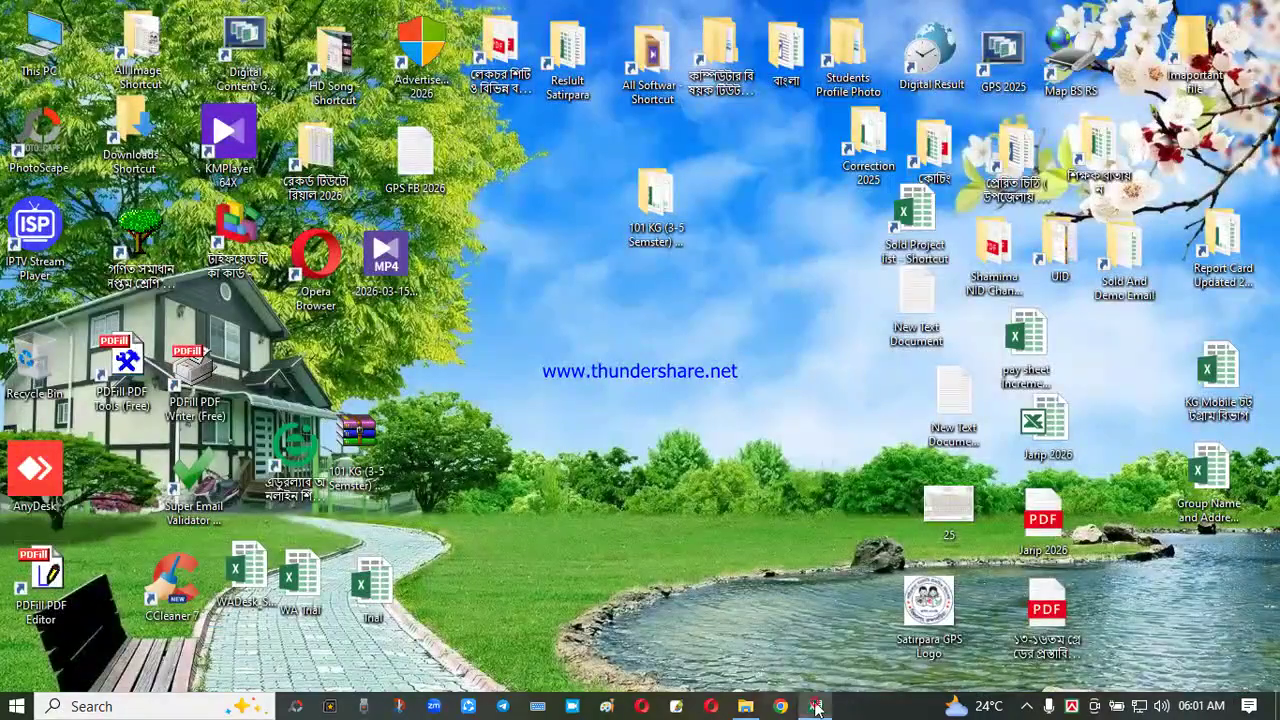
Switch back to the Class 3 workbook in Excel and examine the first student's parent mobile, NID and unique ID cells
click(815, 706)
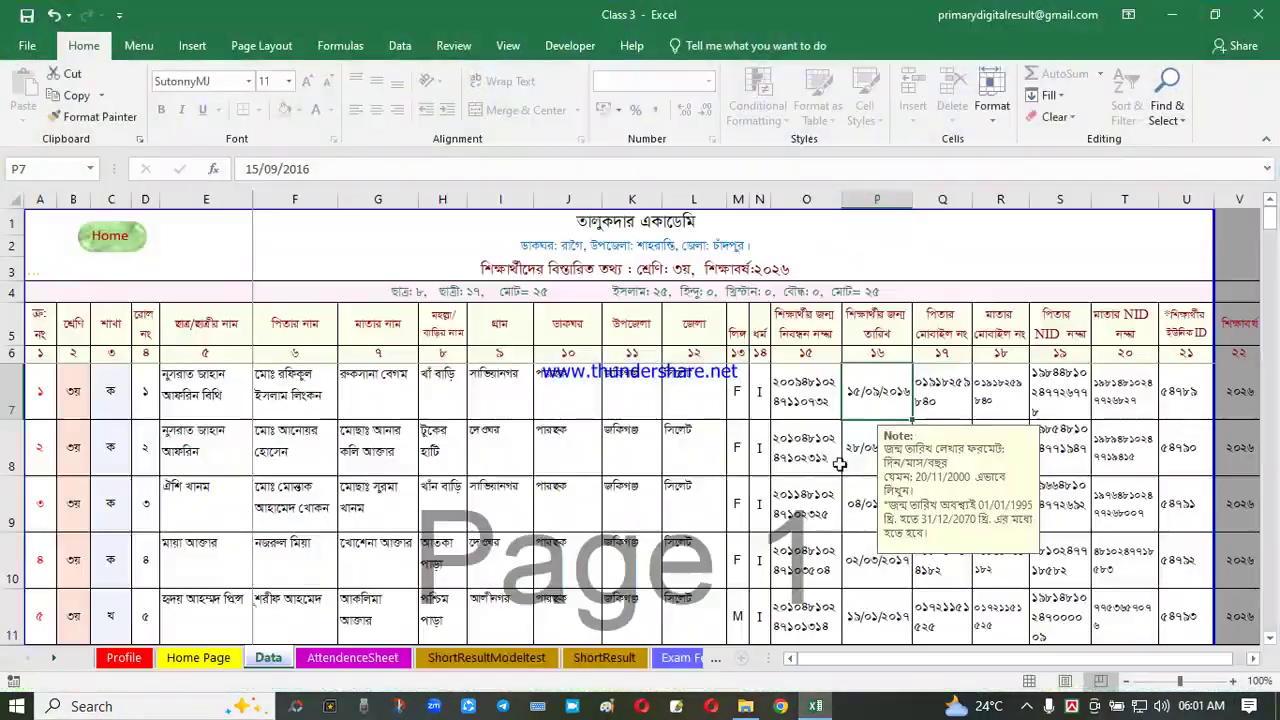
click(966, 372)
click(987, 376)
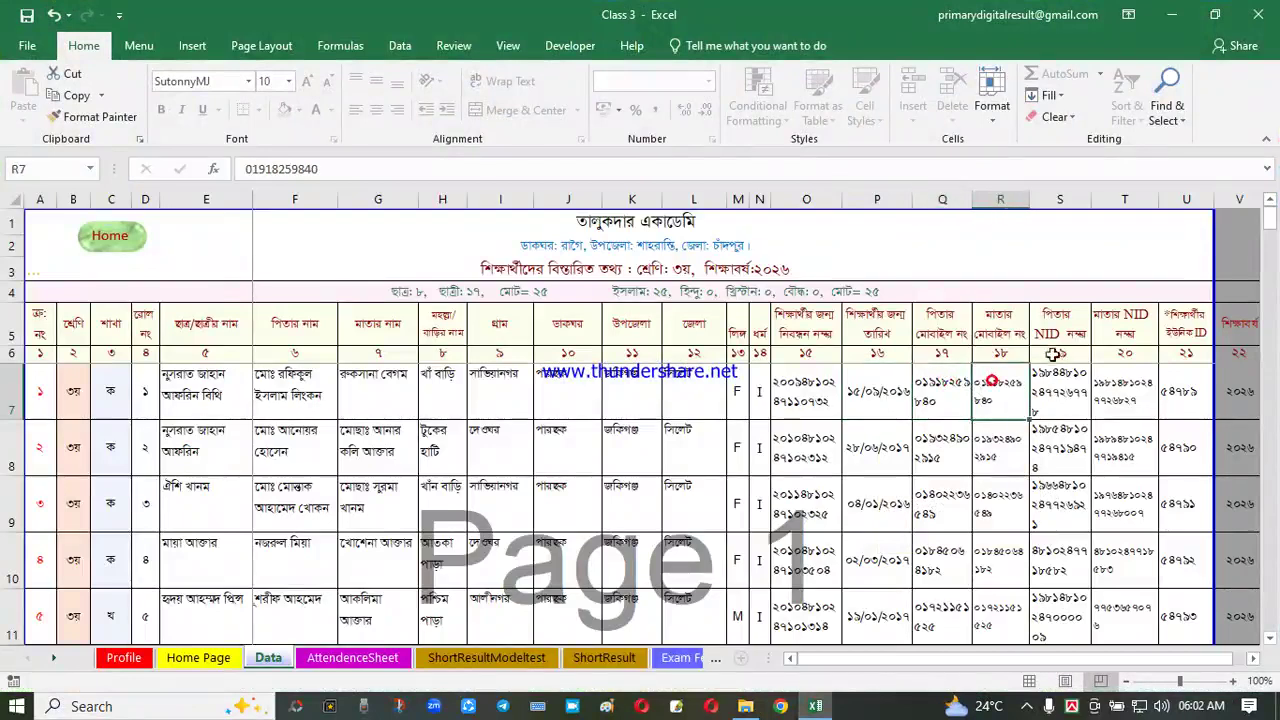
click(1057, 372)
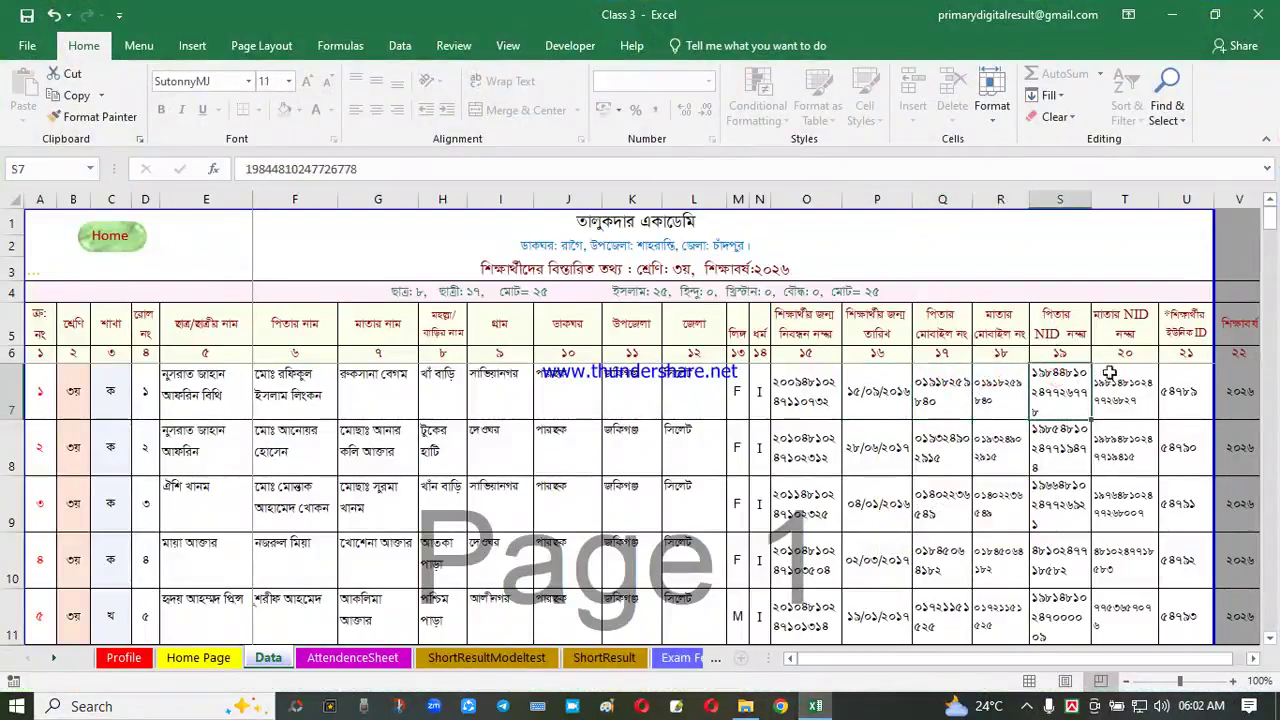
click(1110, 381)
click(1187, 372)
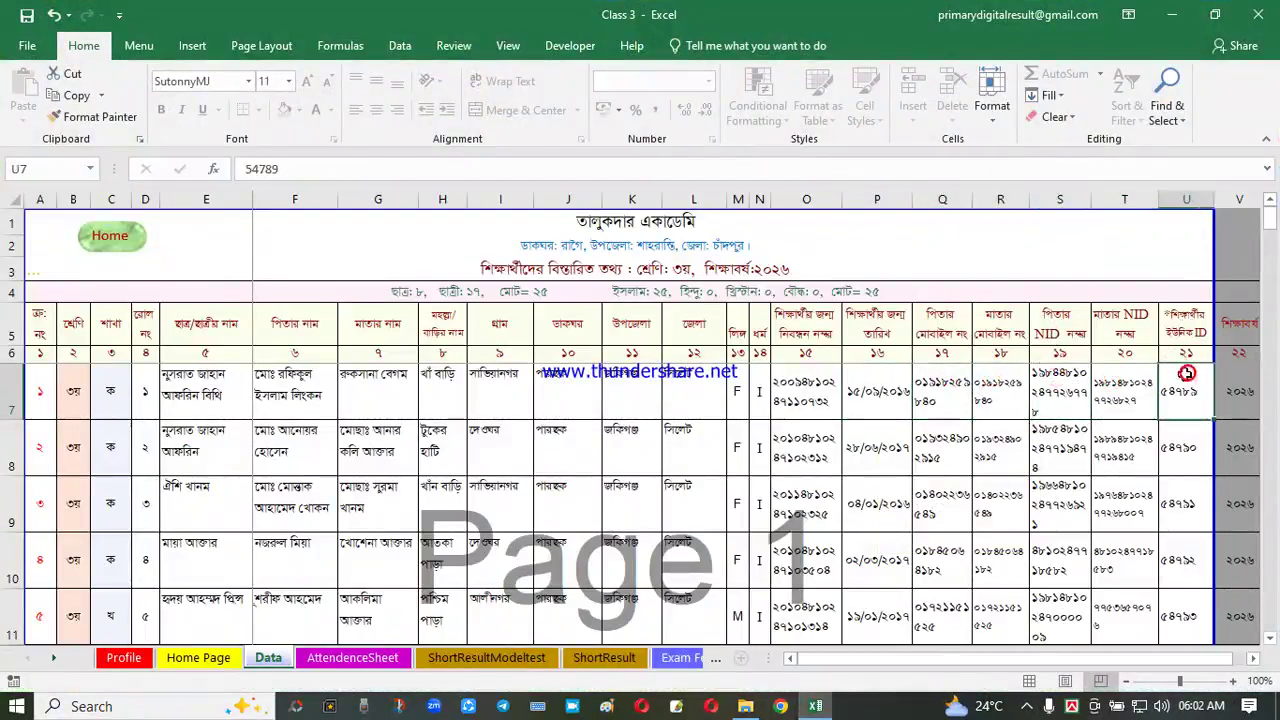
Examine the first student's current age and date of birth in words in the grey columns, and return to the entry columns
scroll(985, 662, right, 4)
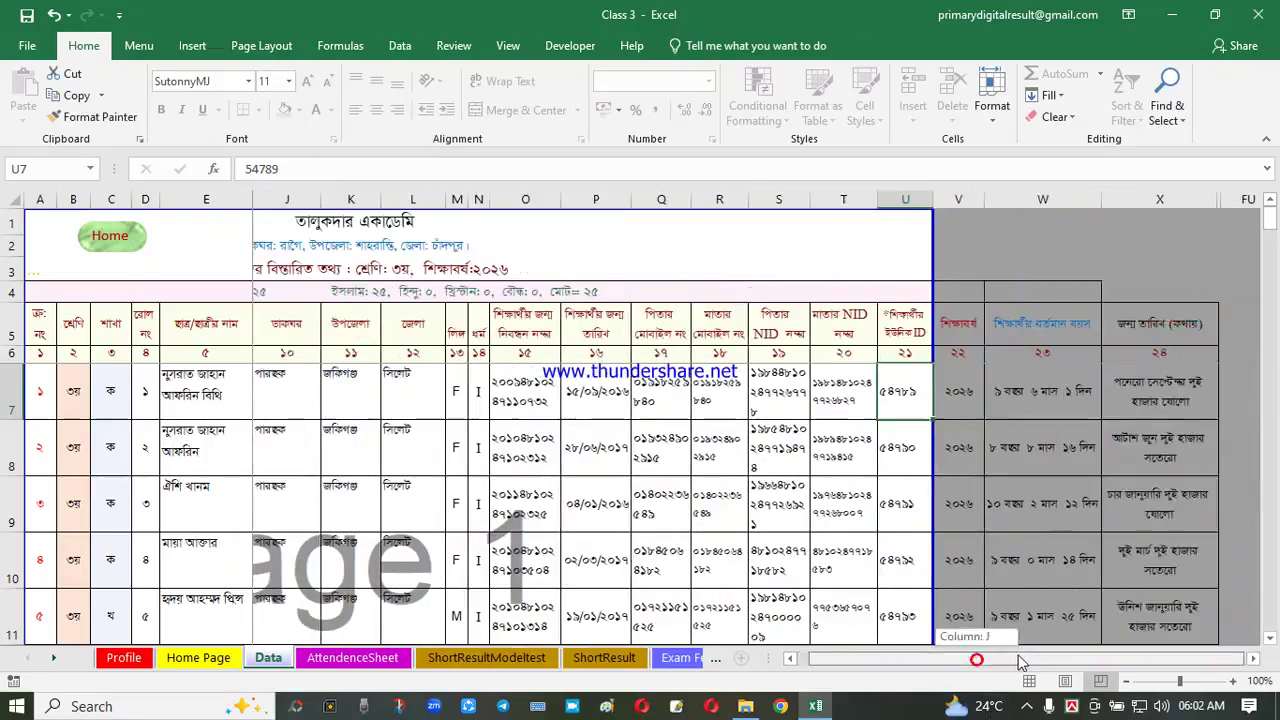
click(1052, 371)
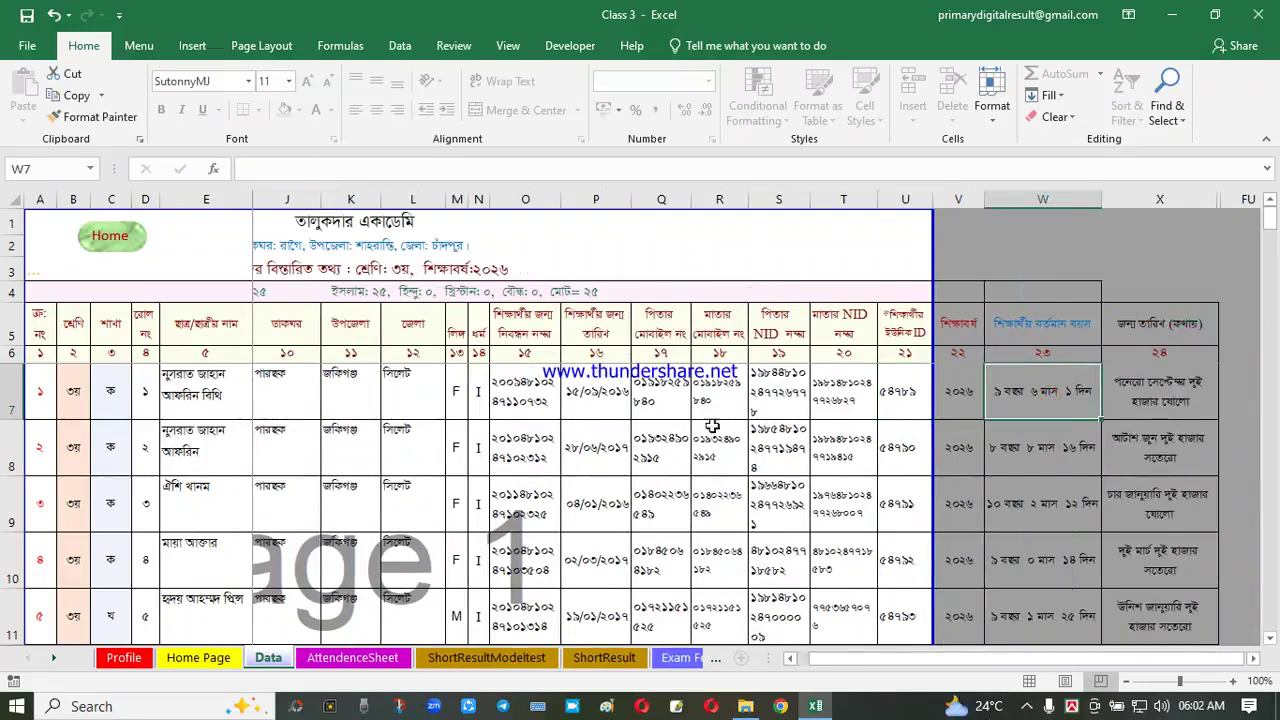
click(1160, 398)
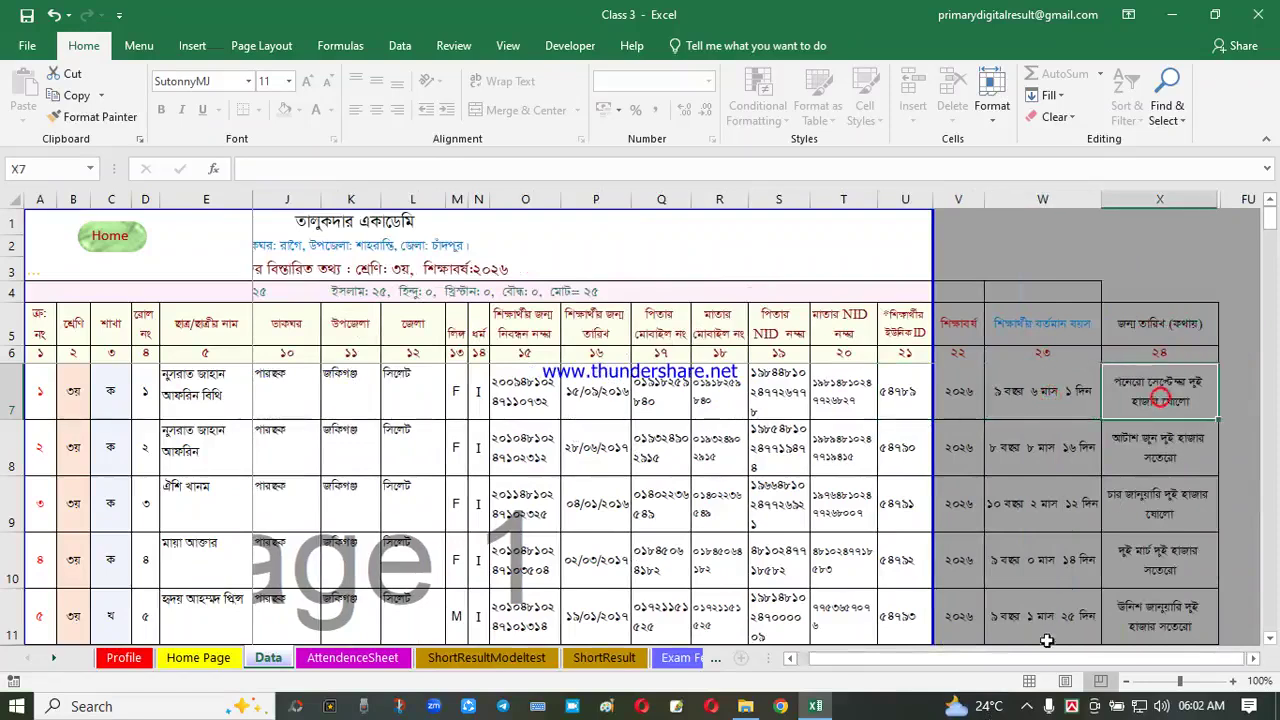
scroll(1043, 655, left, 4)
click(785, 525)
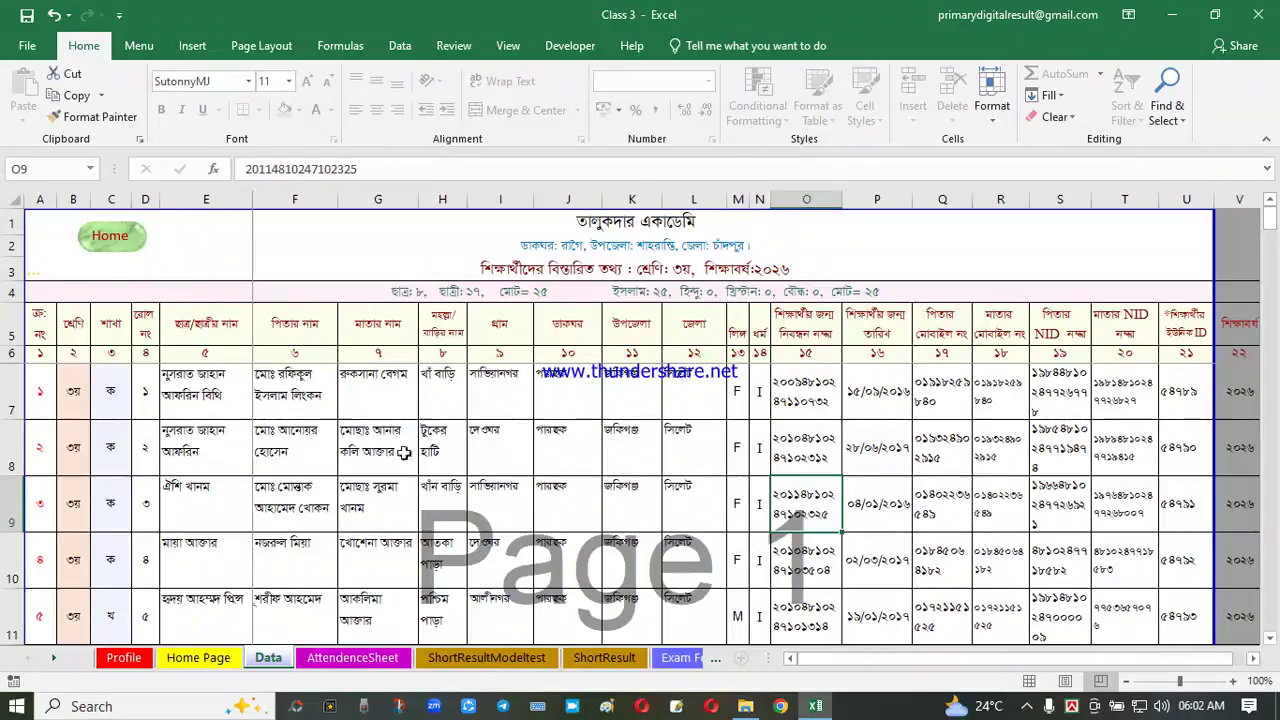
Copy the serial 25 student's record from student name through unique ID and paste it as values into the serial 26 row
scroll(608, 542, down, 3)
scroll(566, 525, down, 5)
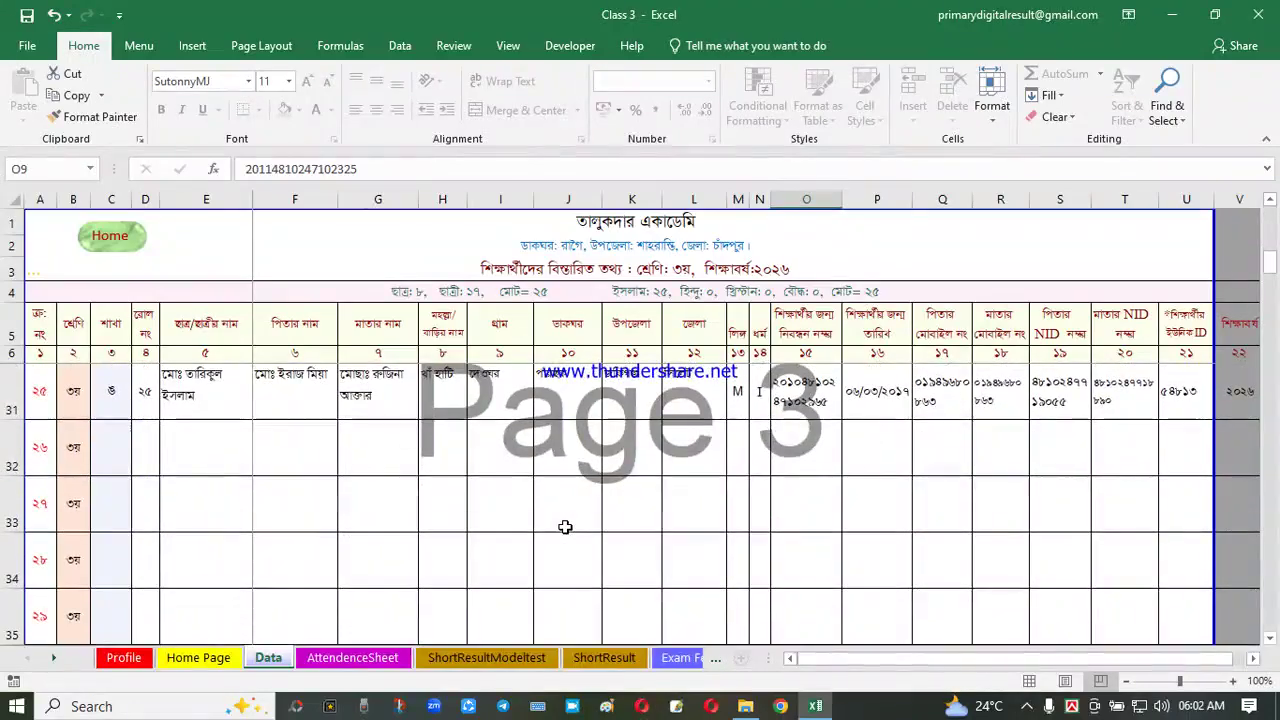
click(149, 398)
drag(201, 389, 1188, 390)
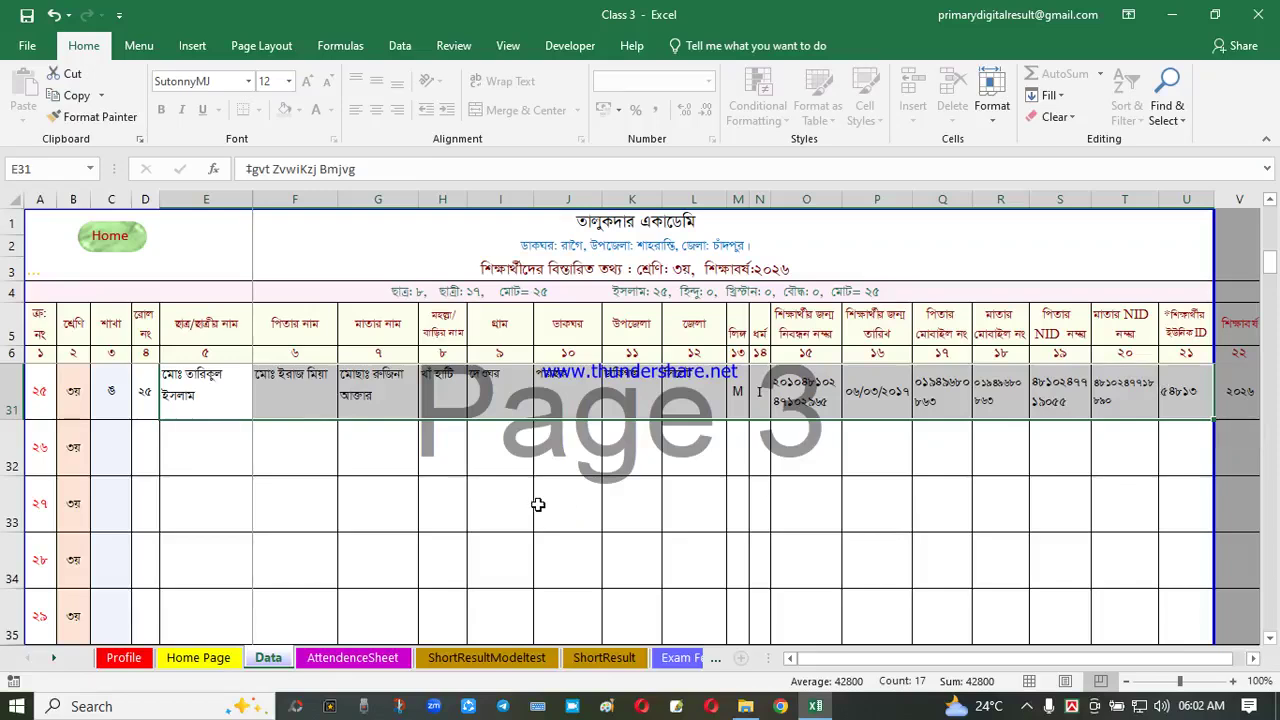
key(ctrl+c)
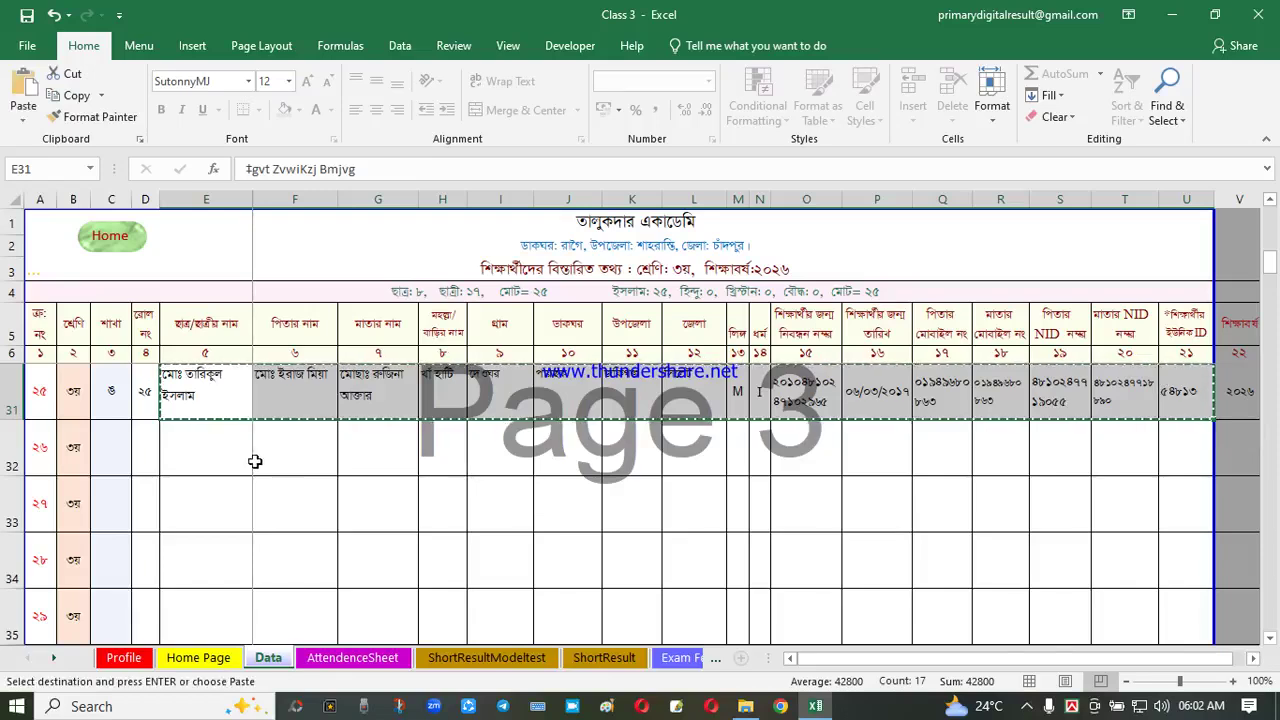
click(184, 449)
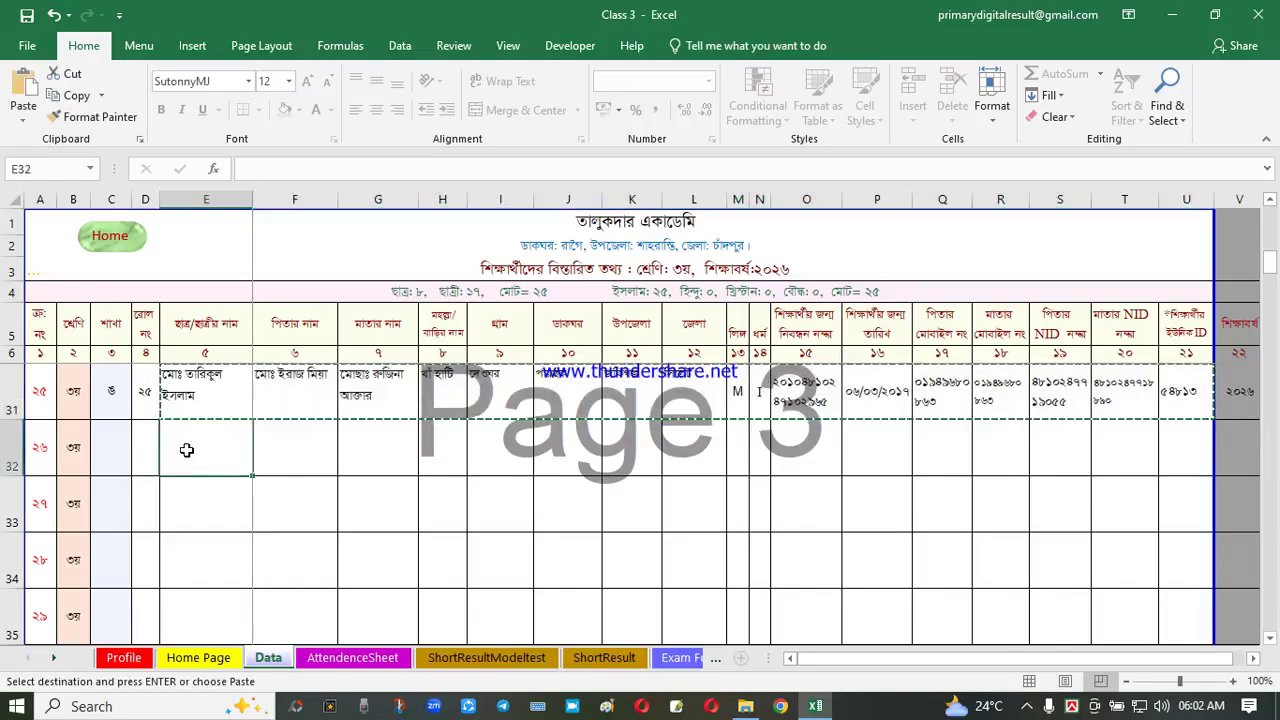
right_click(184, 449)
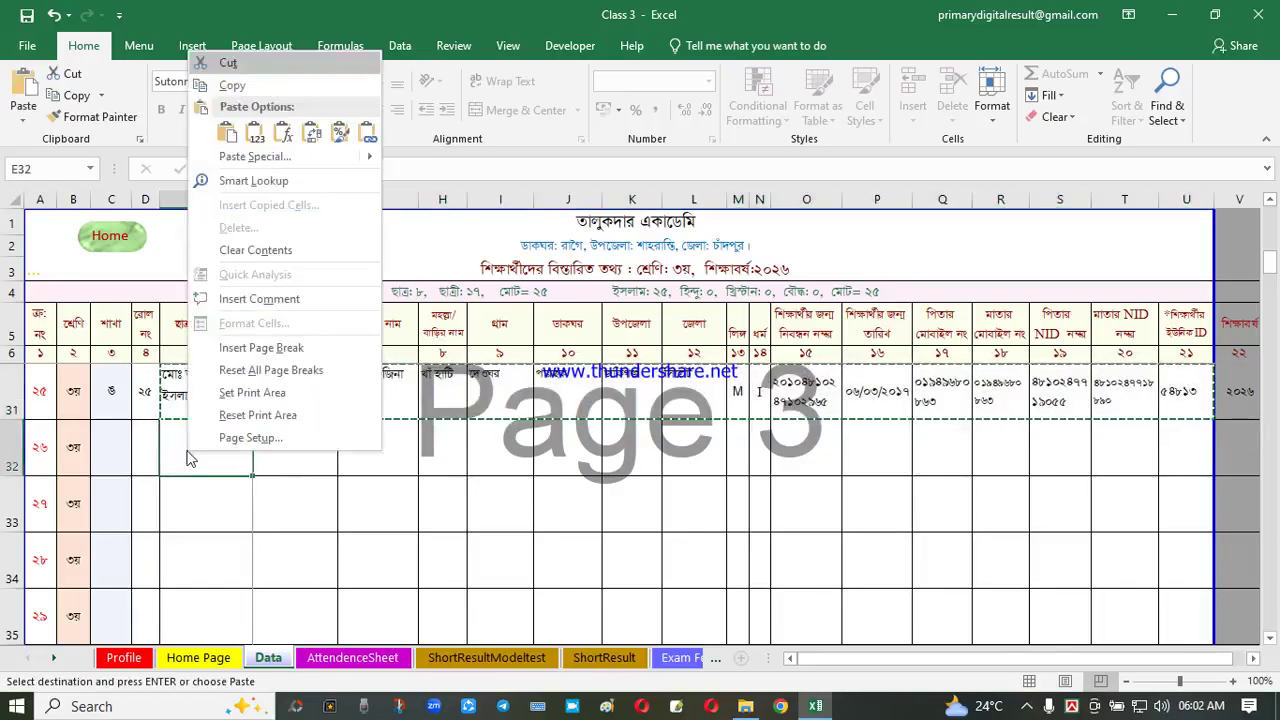
click(255, 137)
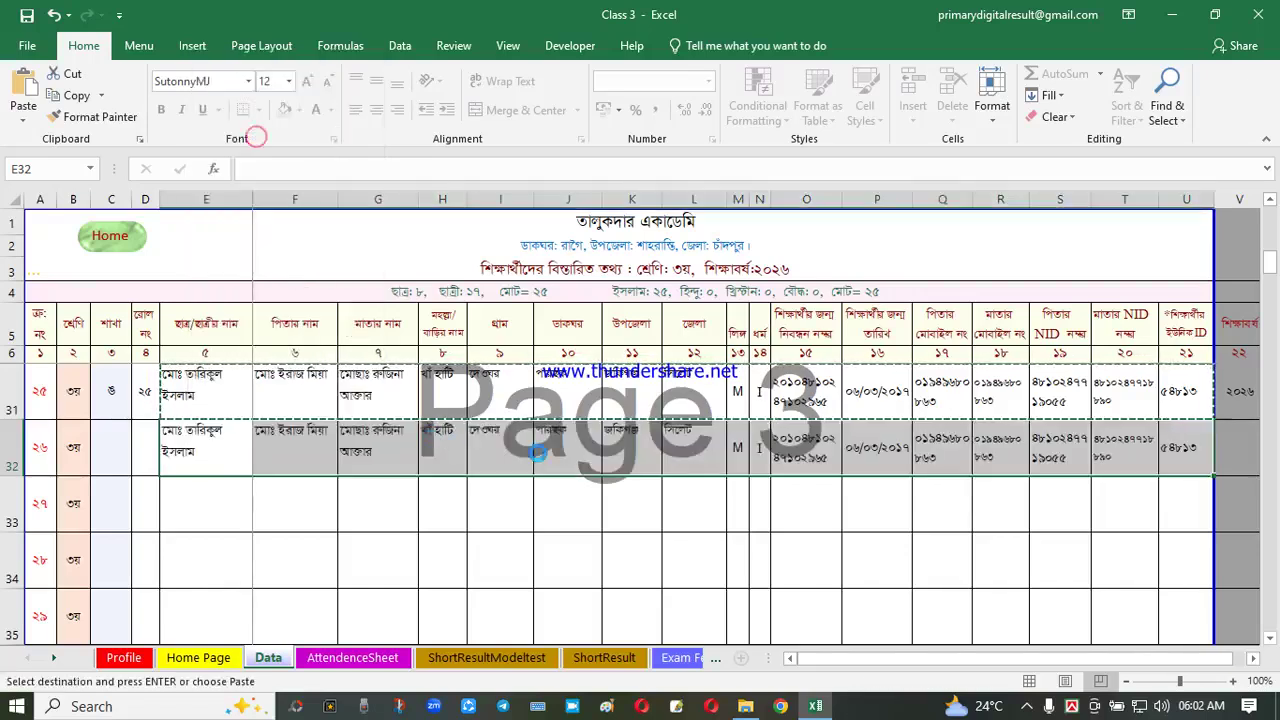
double_click(1162, 410)
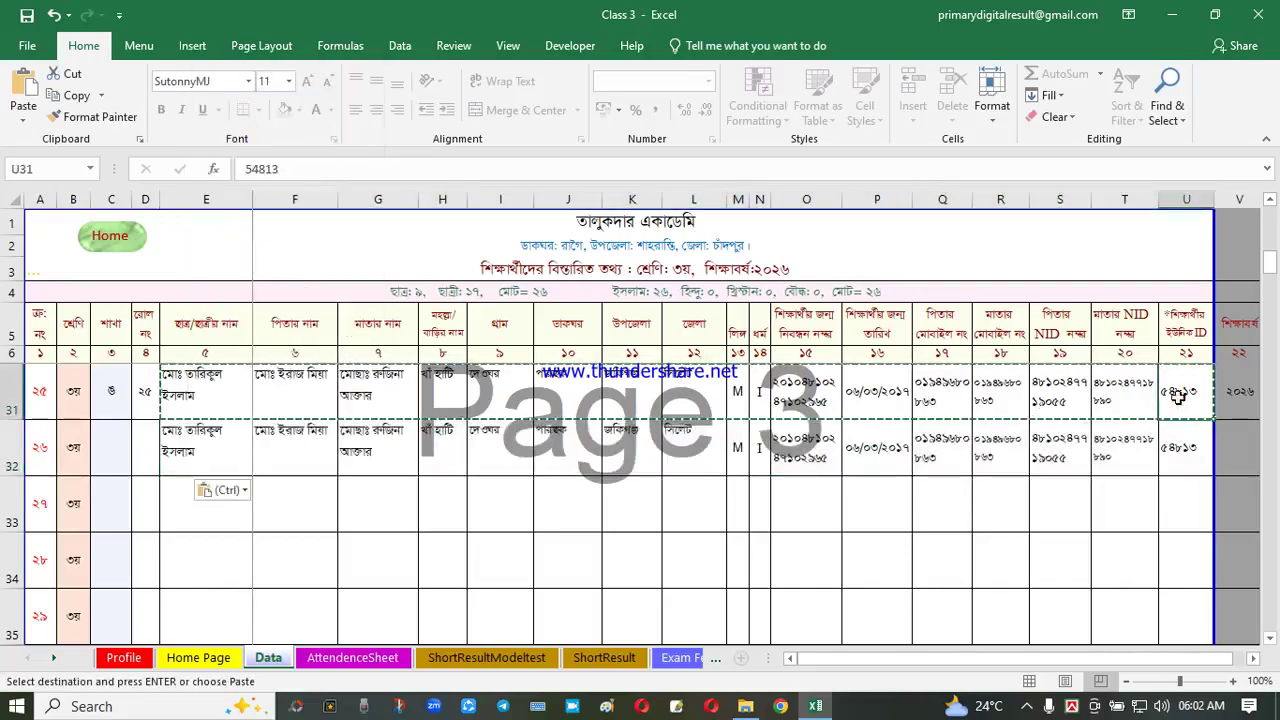
Clear the serial 25 student's record from student name through unique ID
click(457, 491)
drag(190, 393, 1162, 400)
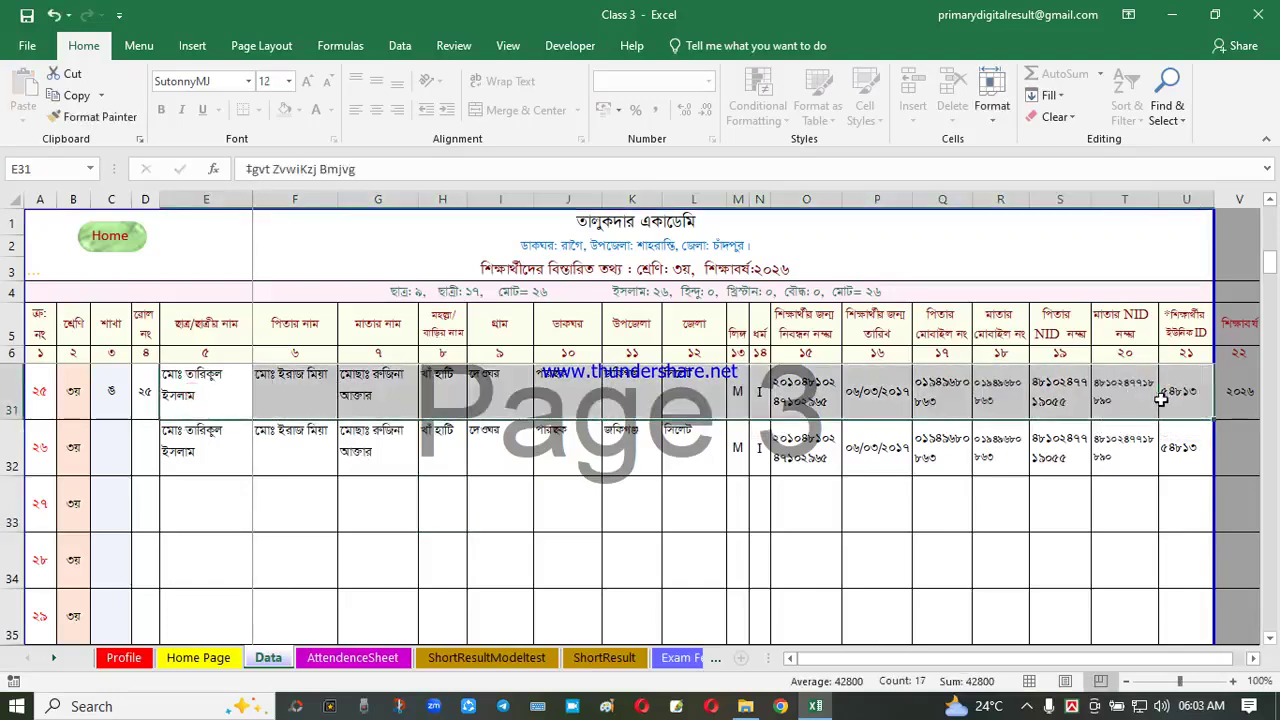
key(Delete)
click(680, 523)
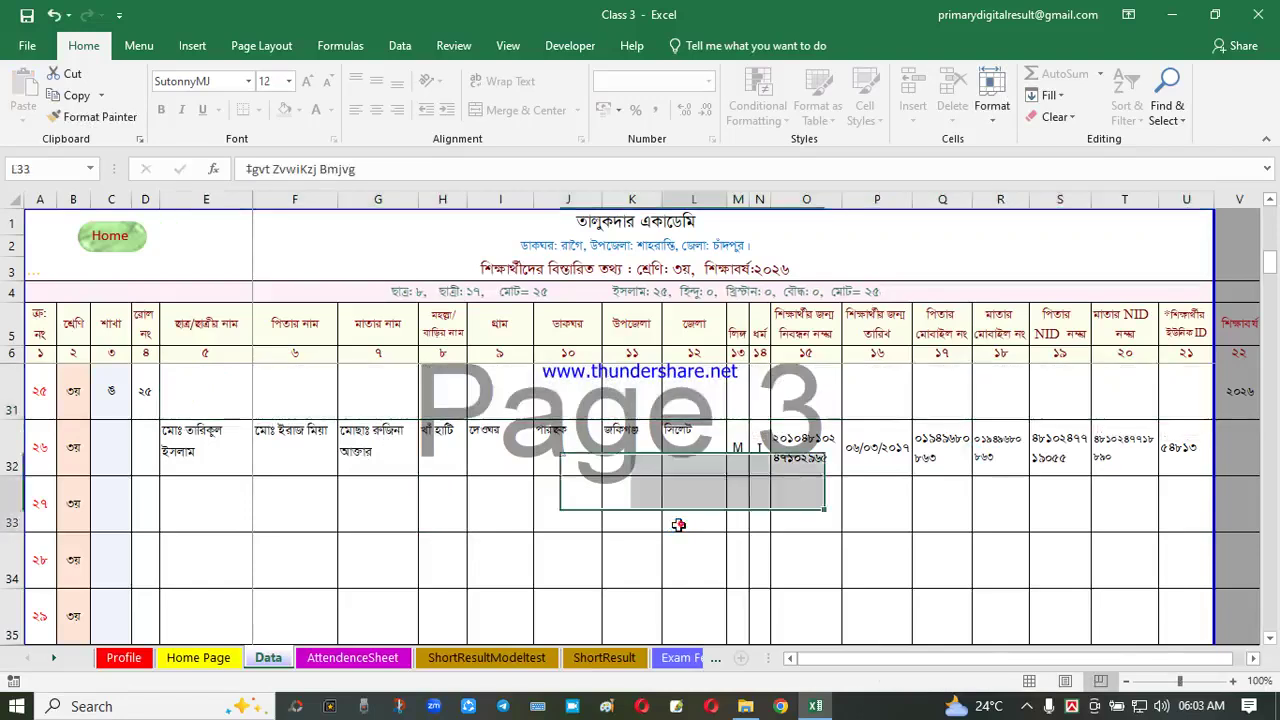
Copy the record in the serial 26 row and paste it as values into the empty serial 25 row
click(626, 443)
drag(178, 450, 1163, 457)
key(ctrl+c)
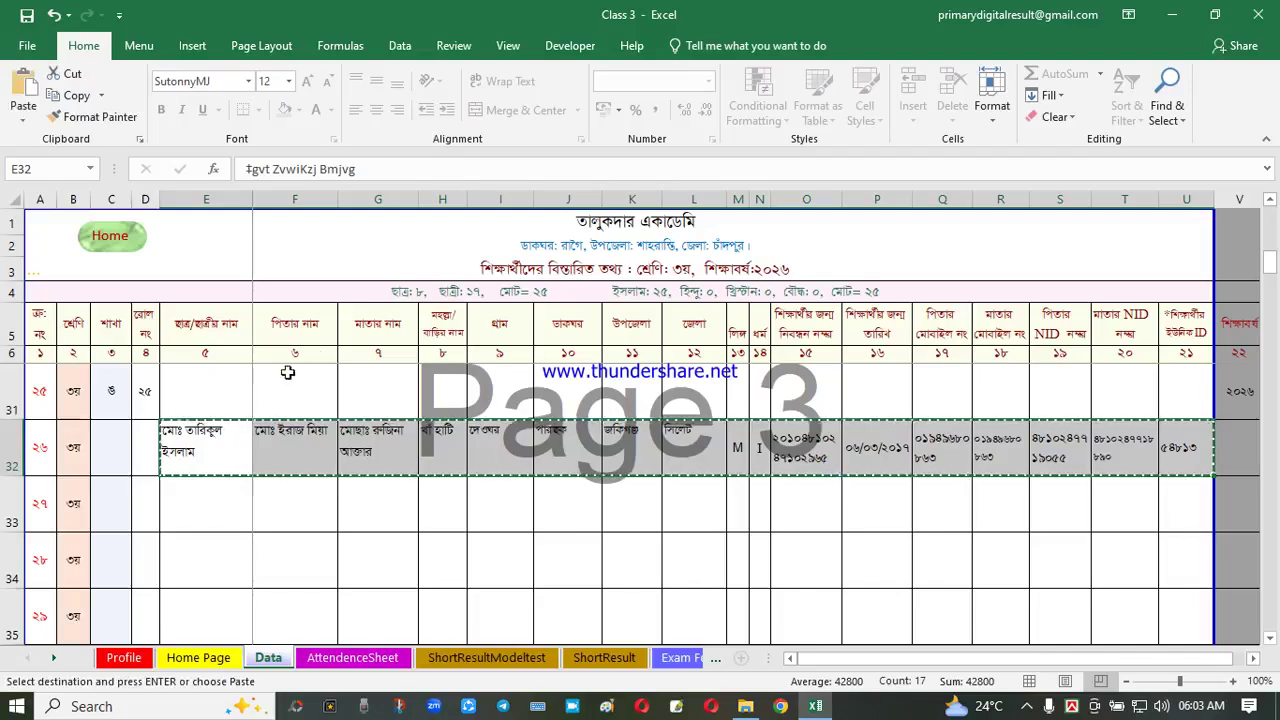
click(194, 394)
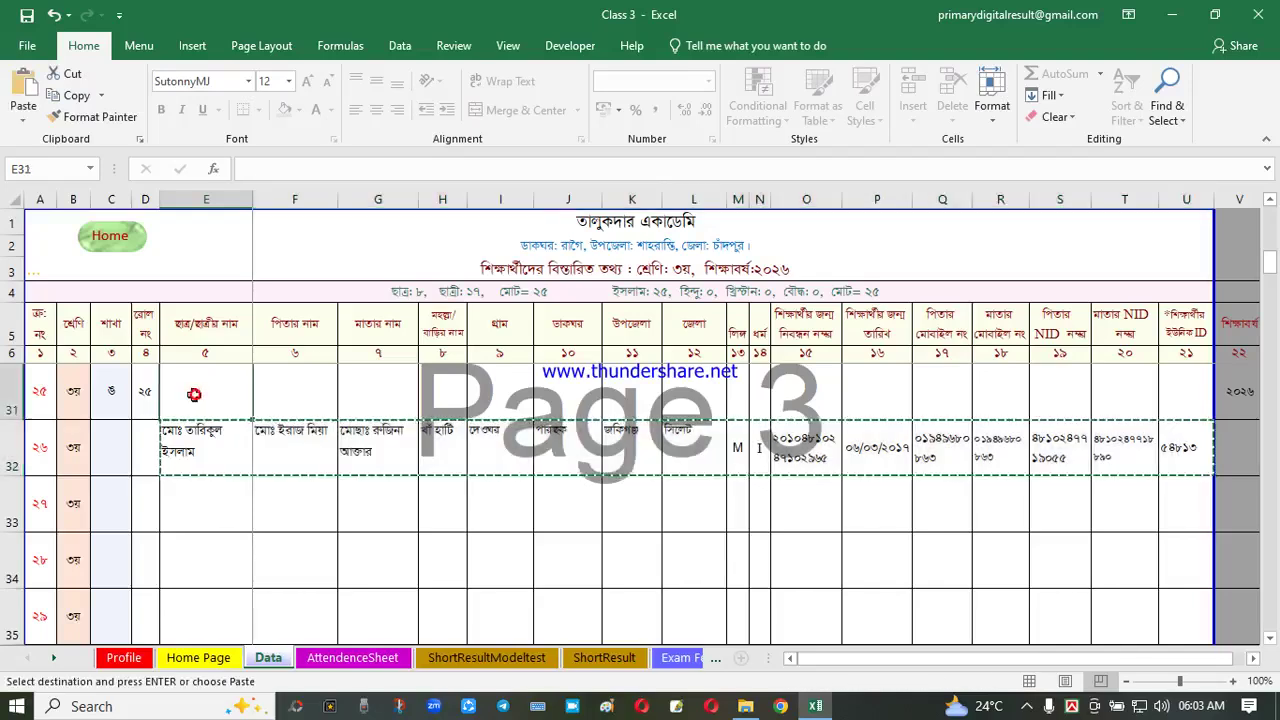
right_click(194, 394)
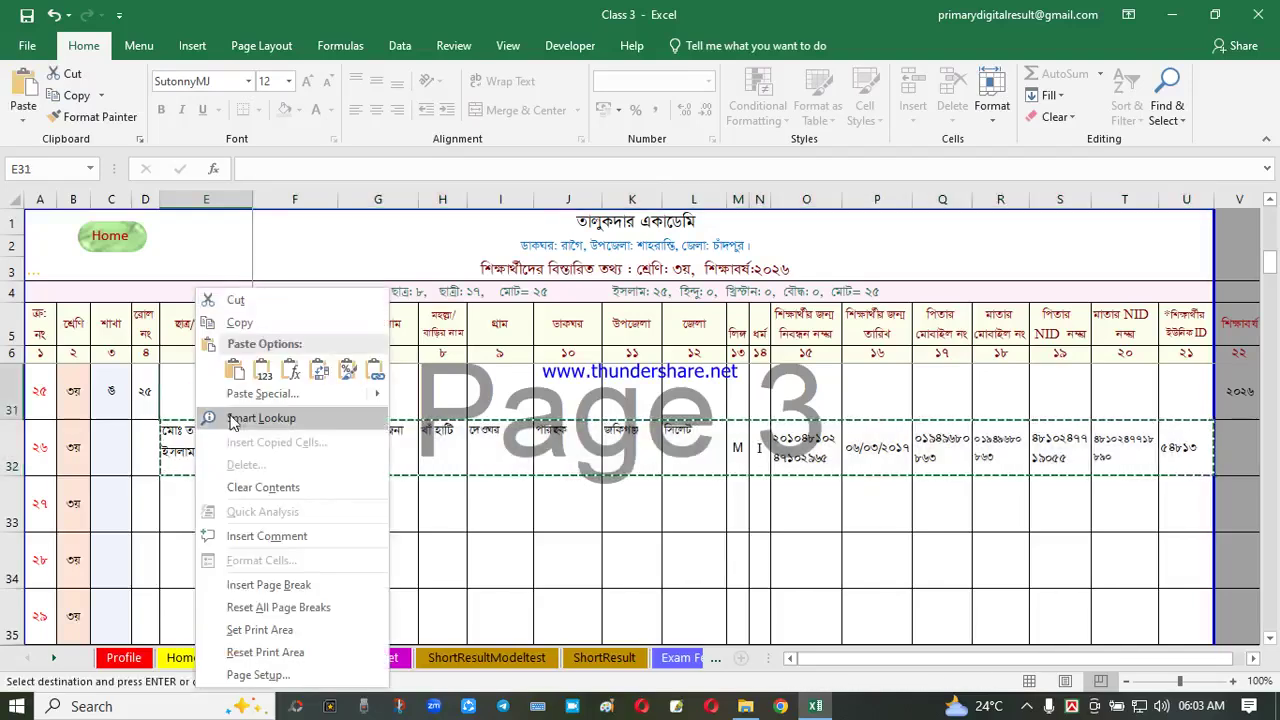
click(269, 375)
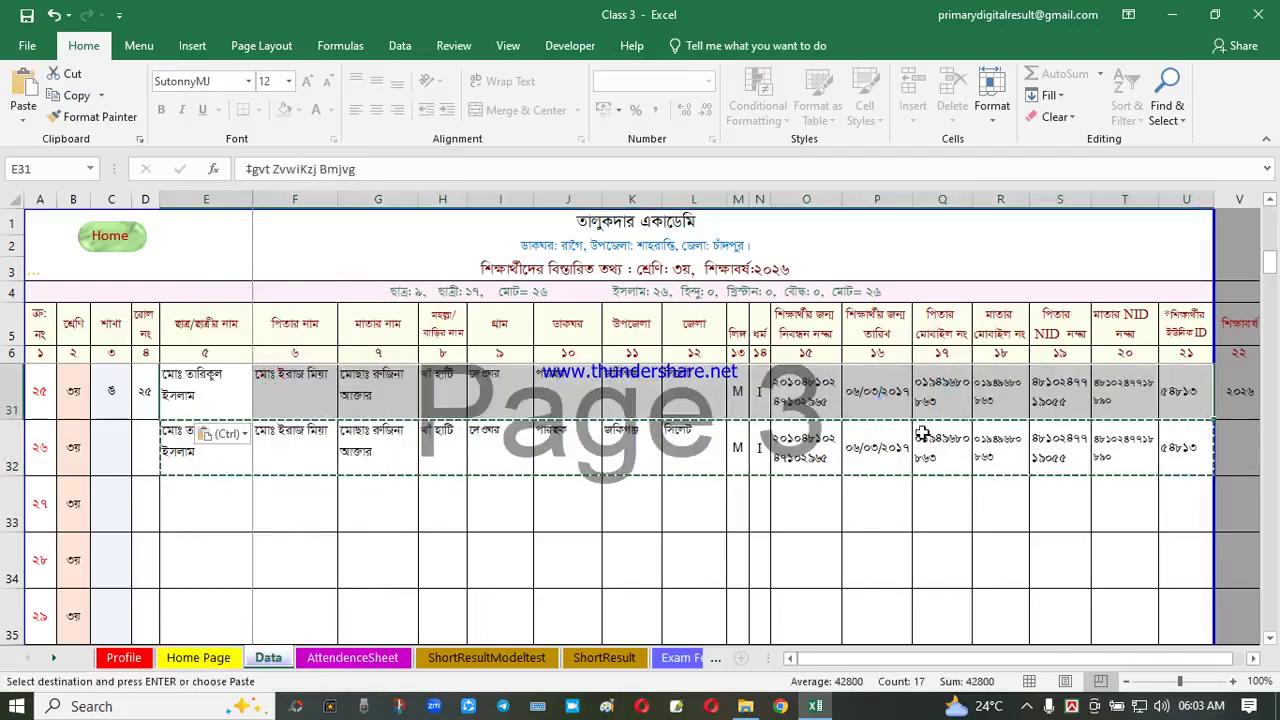
Clear the duplicate record in the serial 26 row from student name through unique ID
click(806, 452)
drag(1186, 448, 208, 450)
key(Delete)
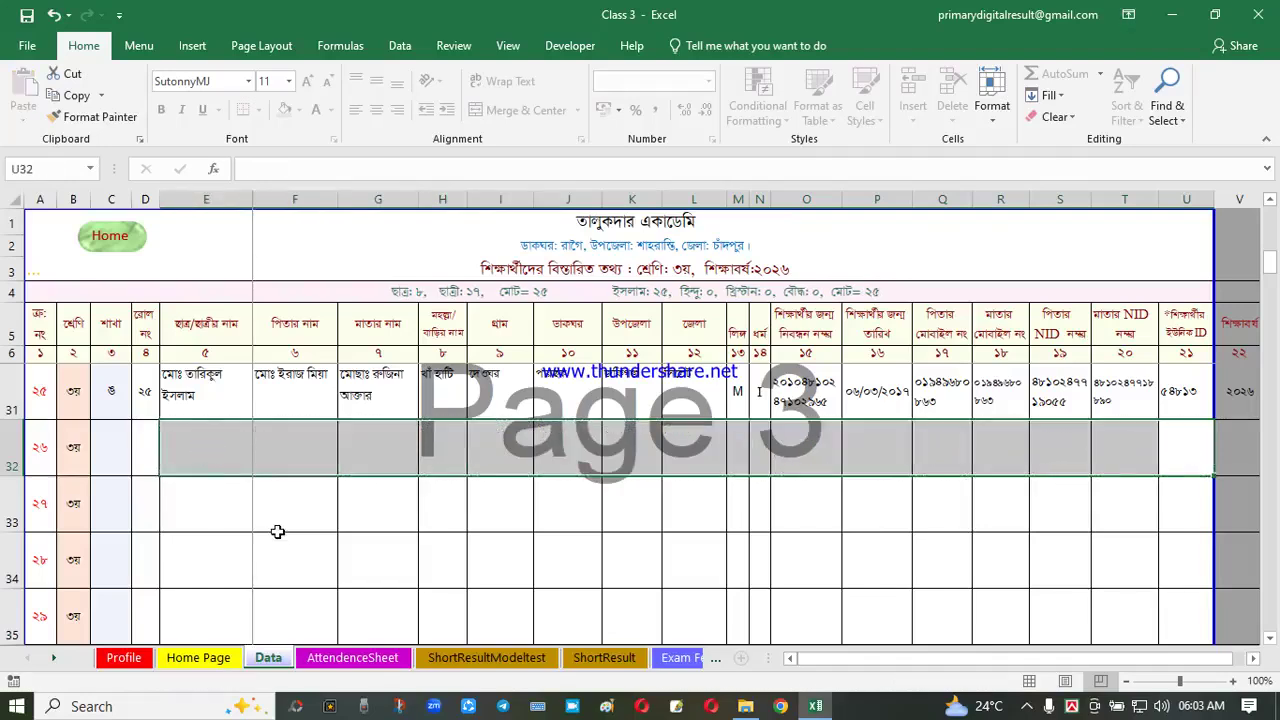
click(864, 458)
click(600, 463)
click(334, 448)
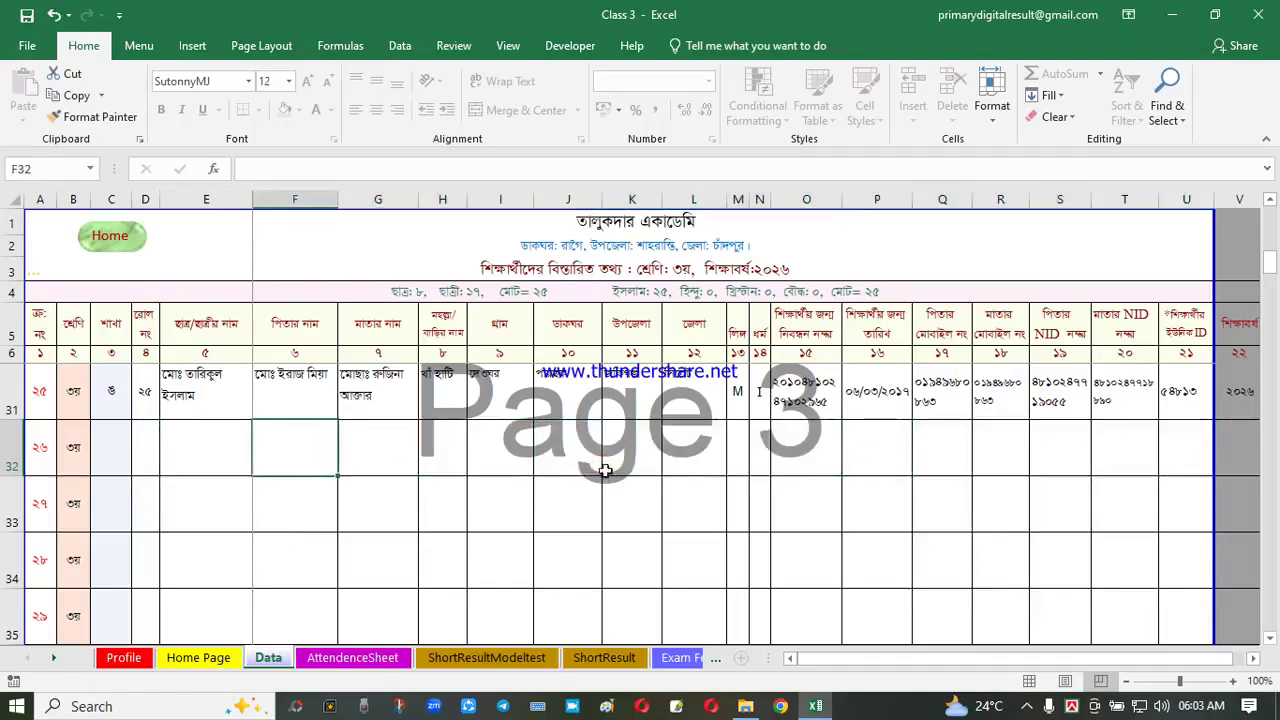
click(654, 462)
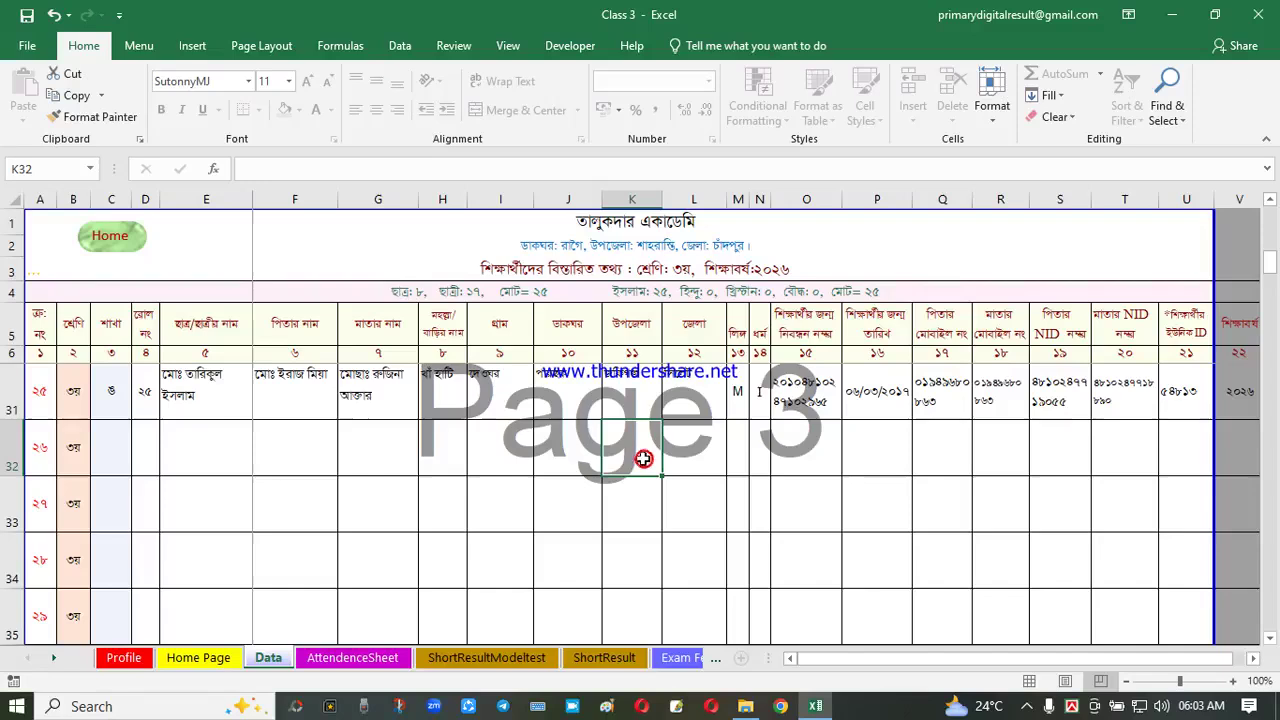
click(764, 450)
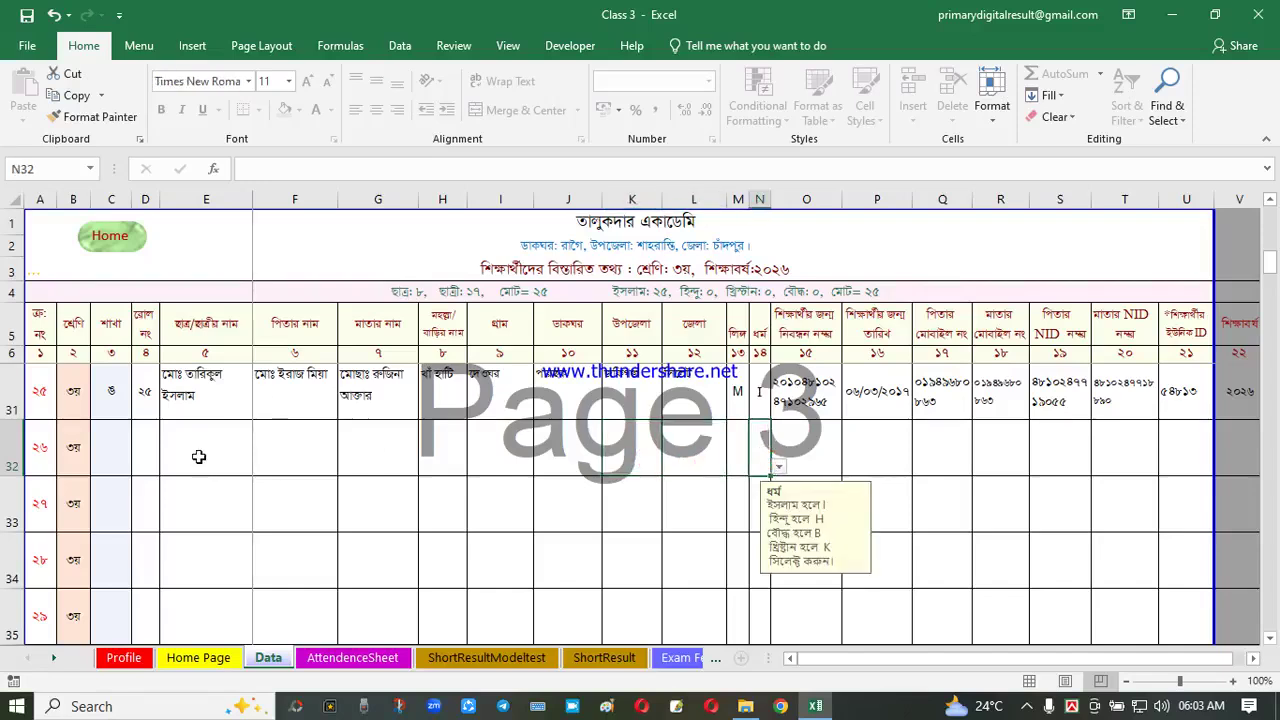
click(292, 403)
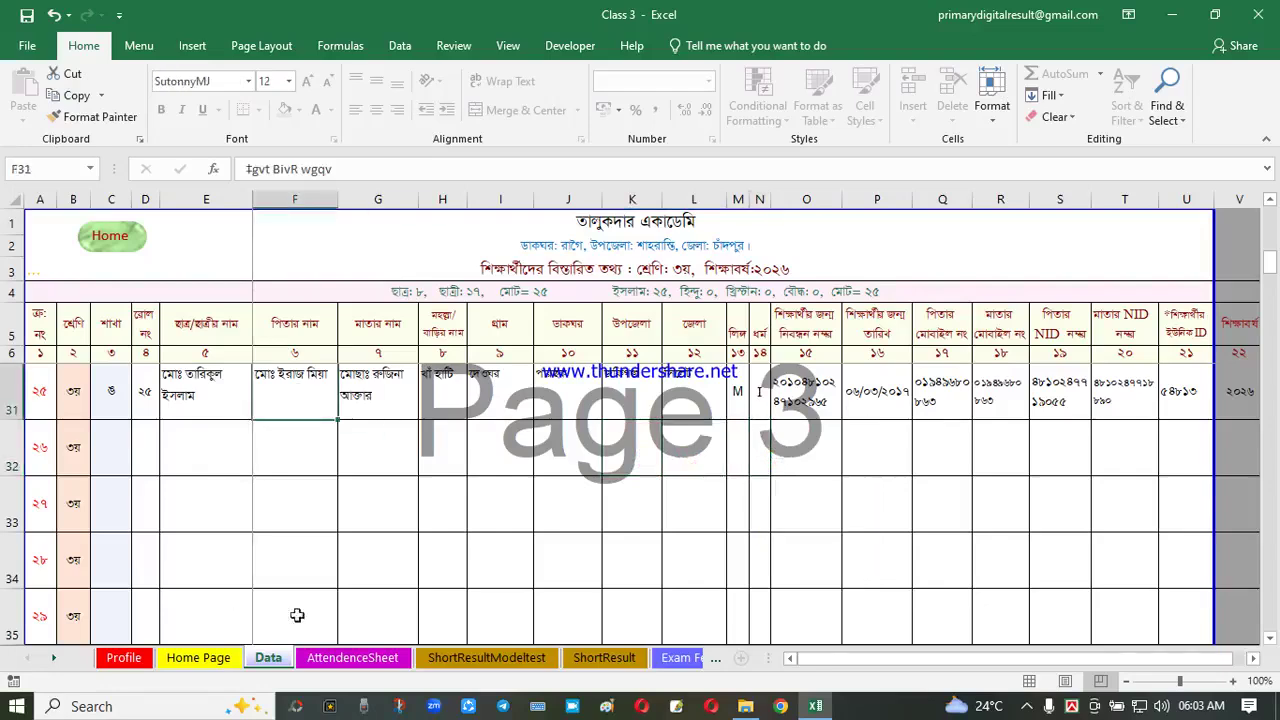
Return to the Home Page, open the admit card and exam schedule sheet, and select its exam time line
scroll(510, 456, up, 8)
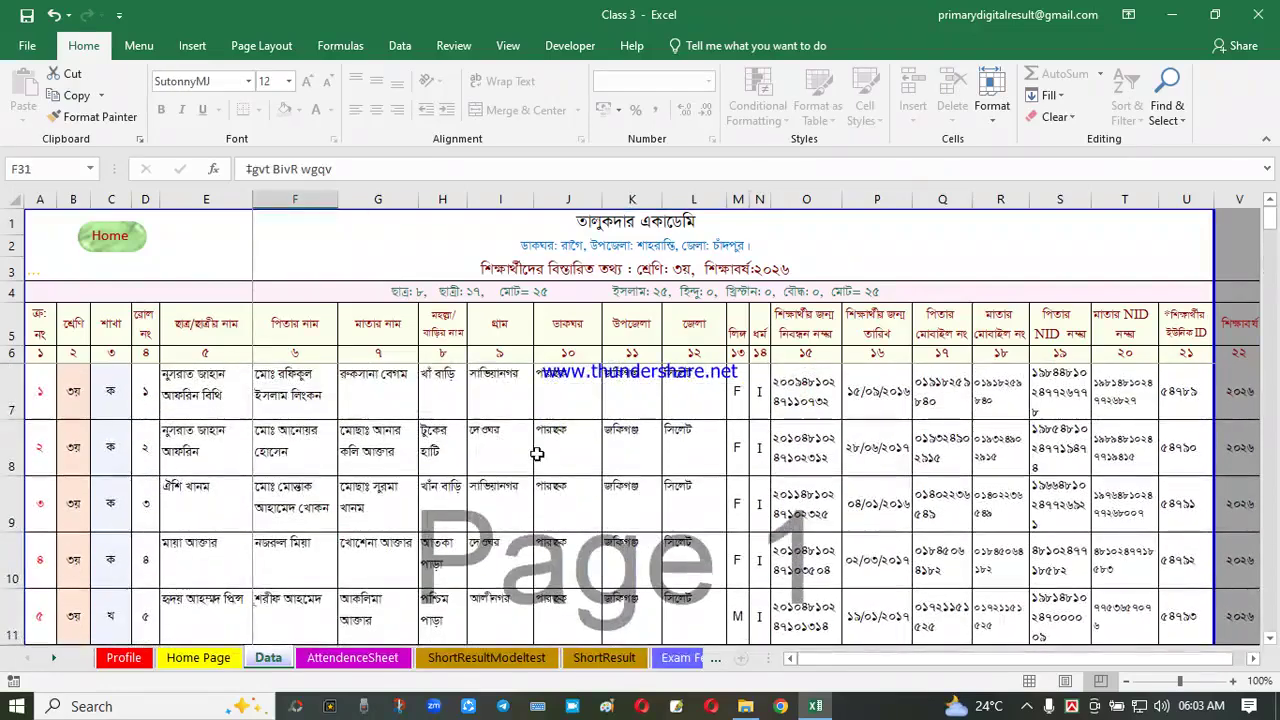
click(113, 241)
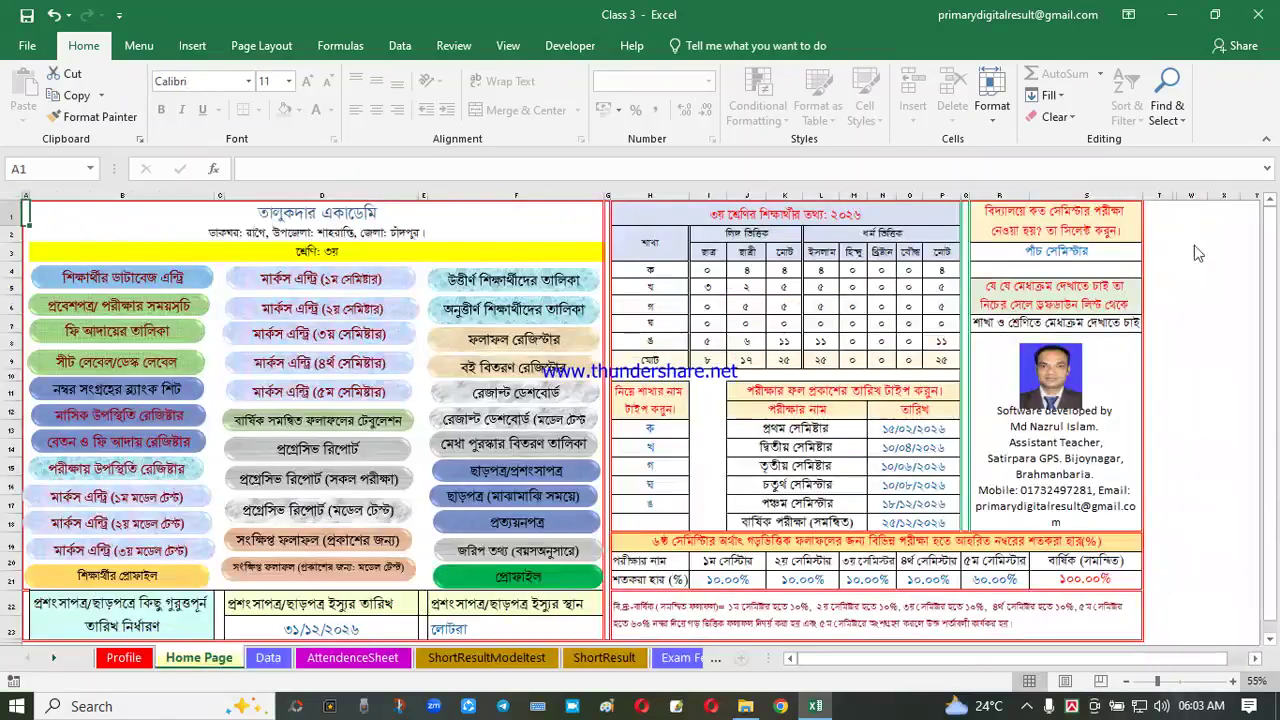
click(137, 318)
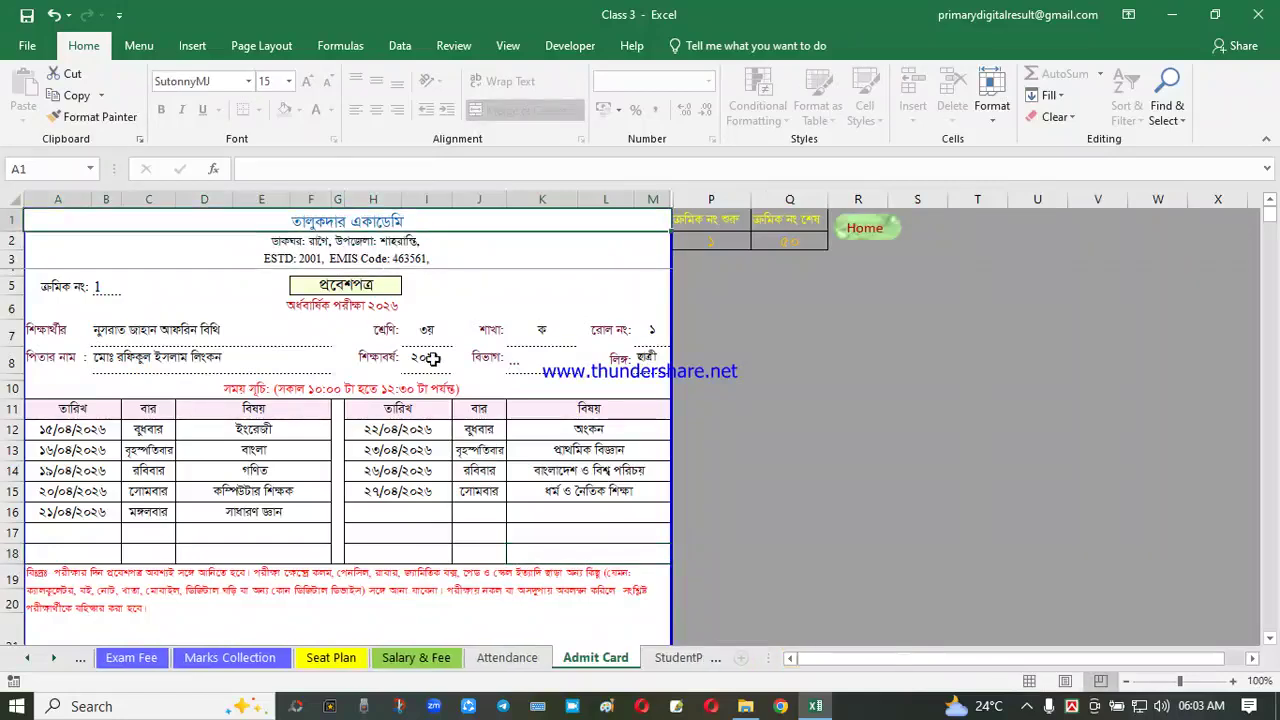
click(278, 388)
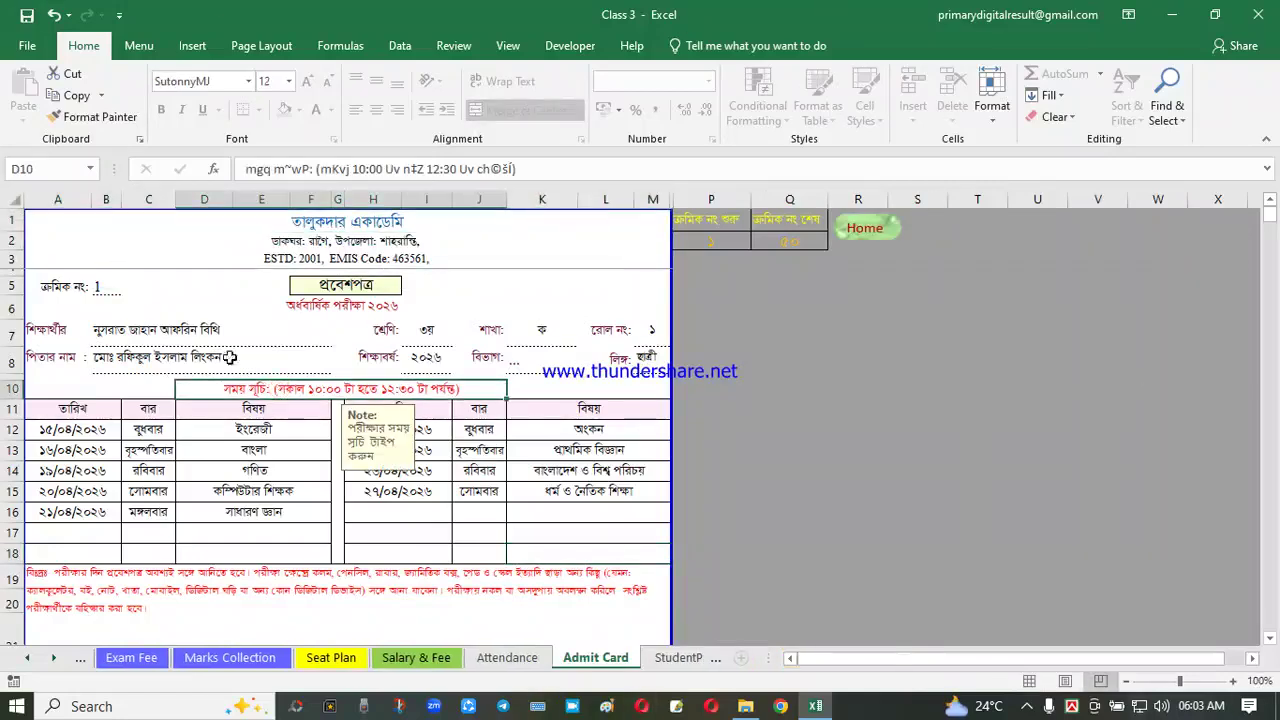
Switch the keyboard input to Bijoy Classic and change the exam name on the admit card to প্রথম সেমিস্টার ২০২৬
click(358, 310)
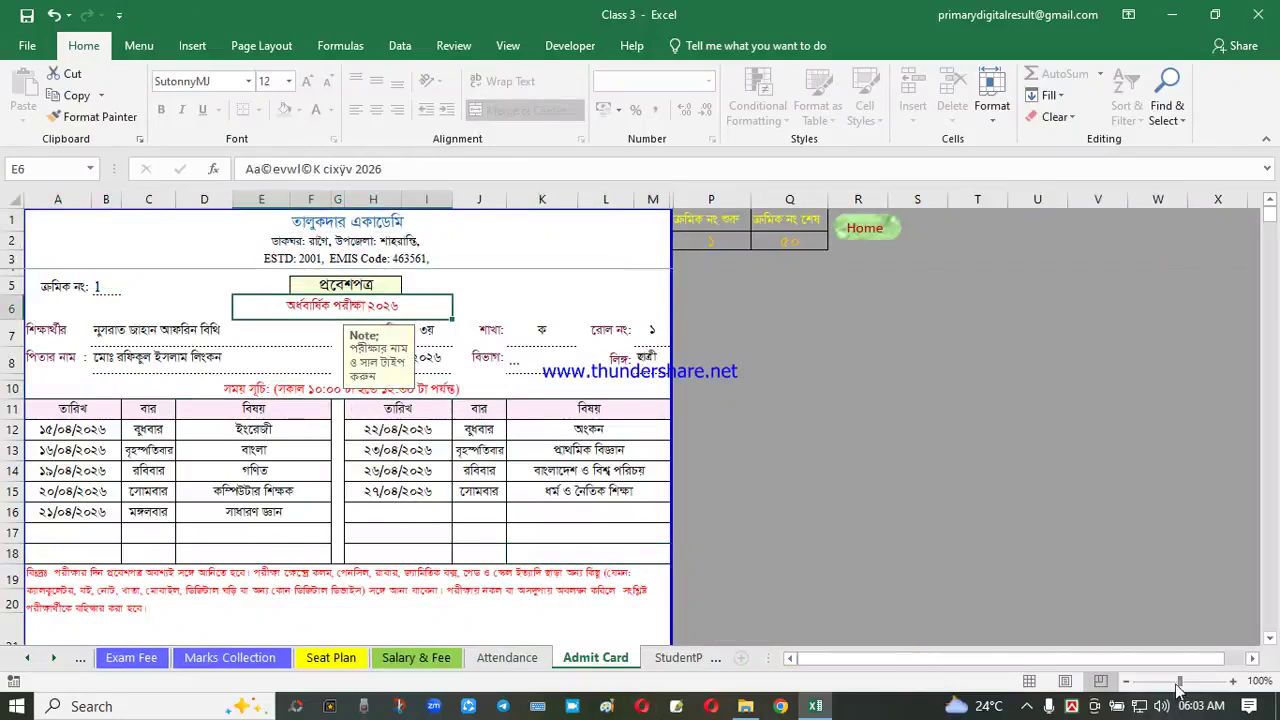
right_click(1072, 706)
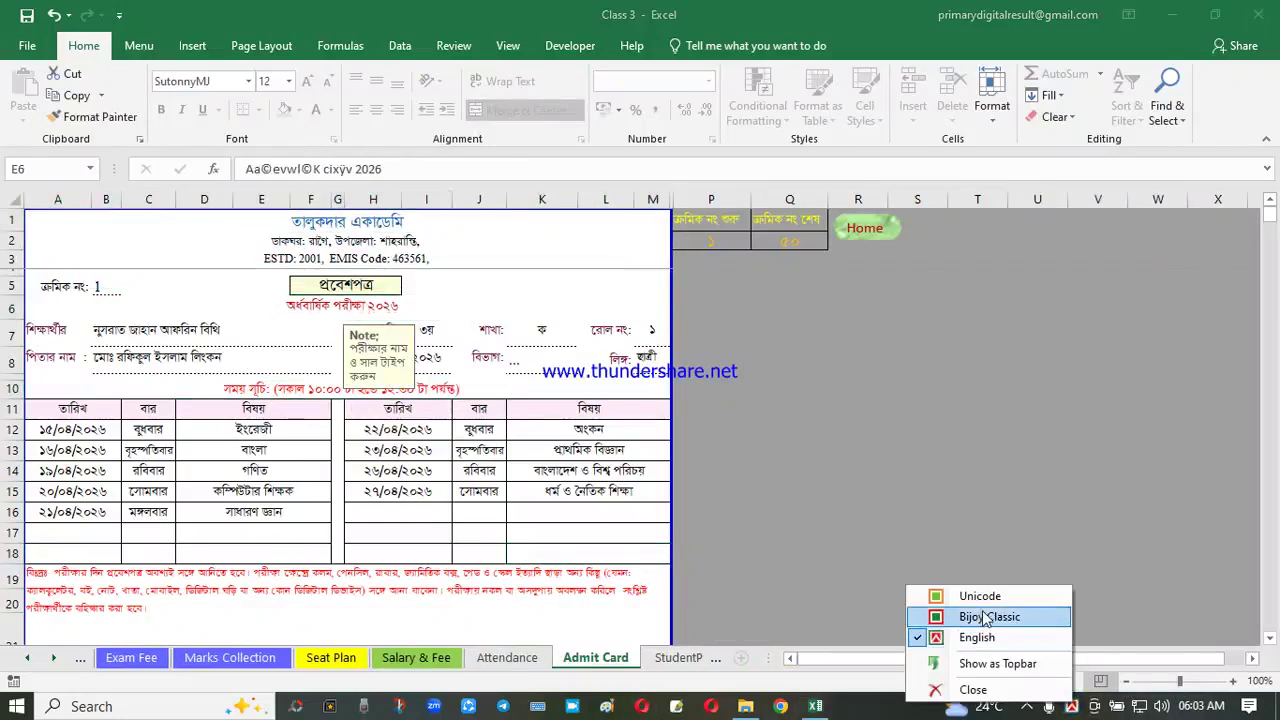
click(987, 618)
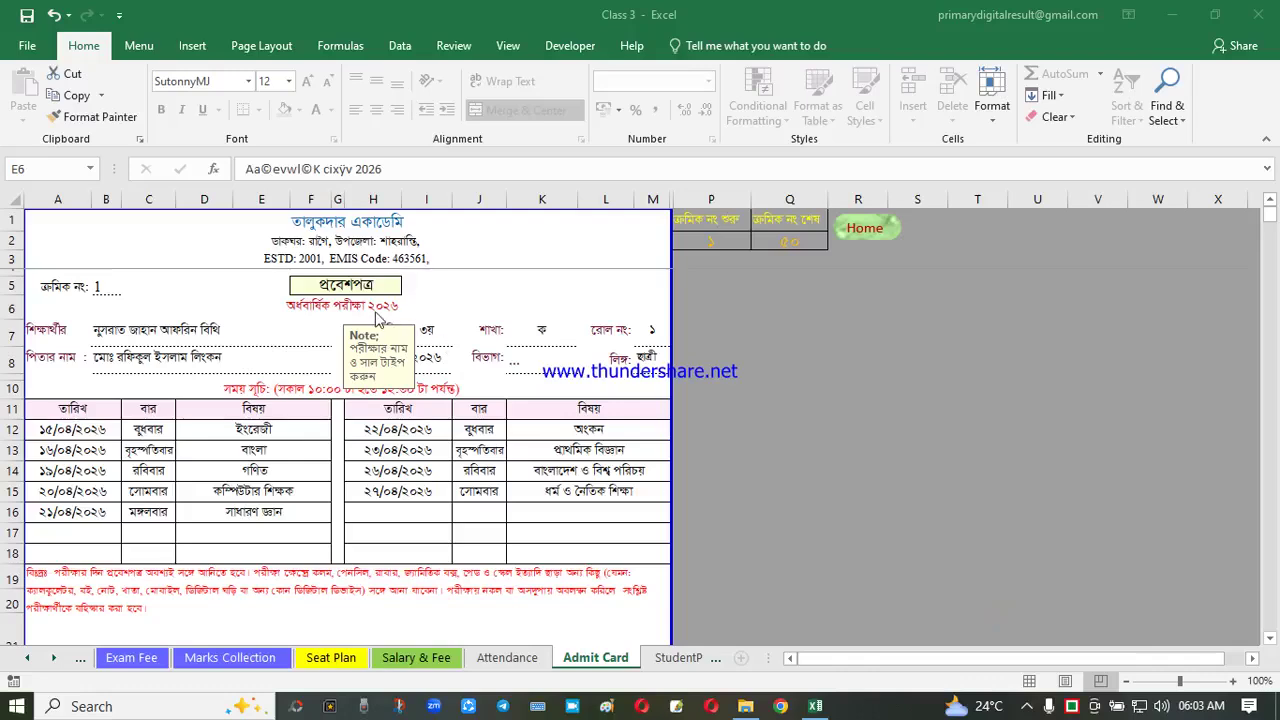
double_click(400, 310)
drag(404, 313, 271, 311)
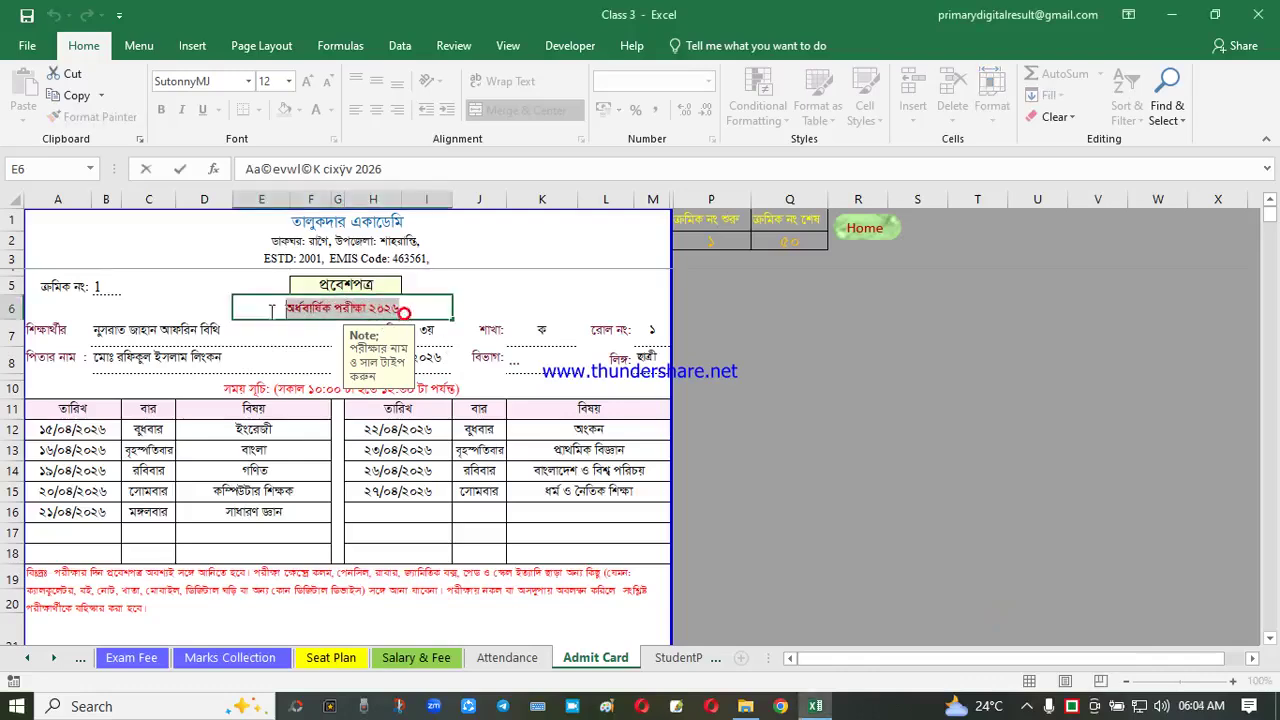
key(BackSpace)
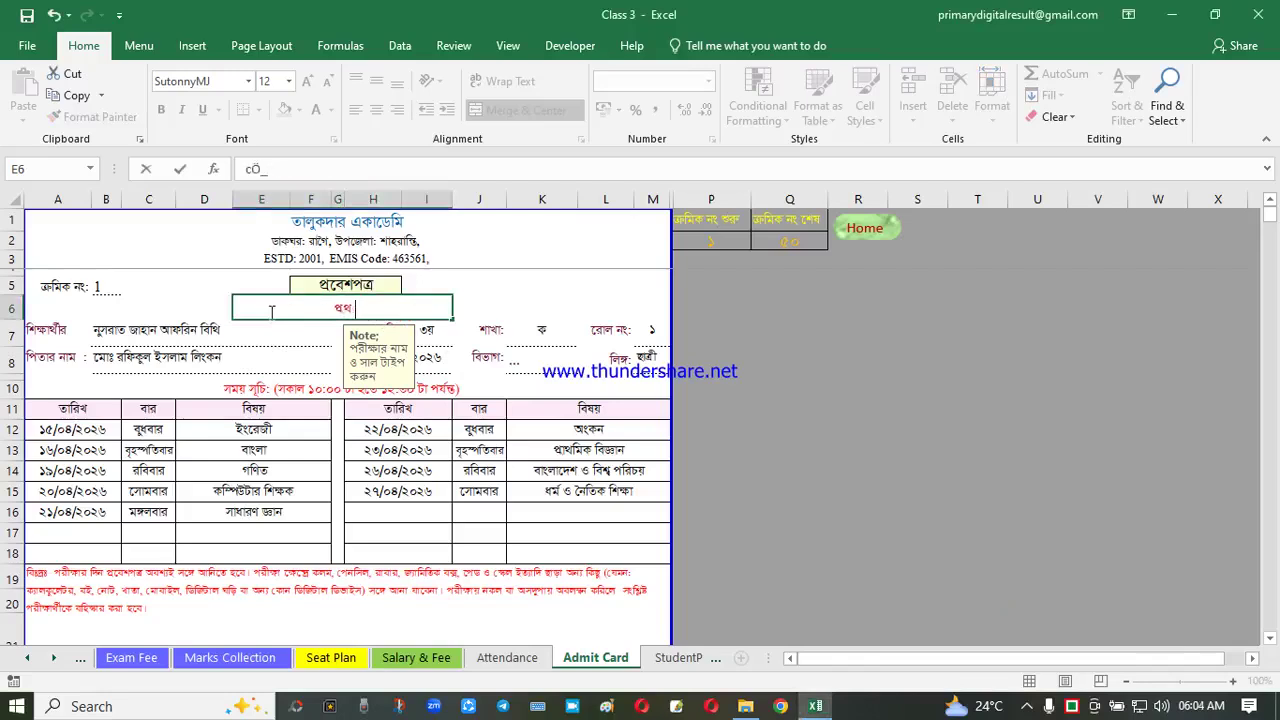
text(cÖ_g †mwg÷vi 2026)
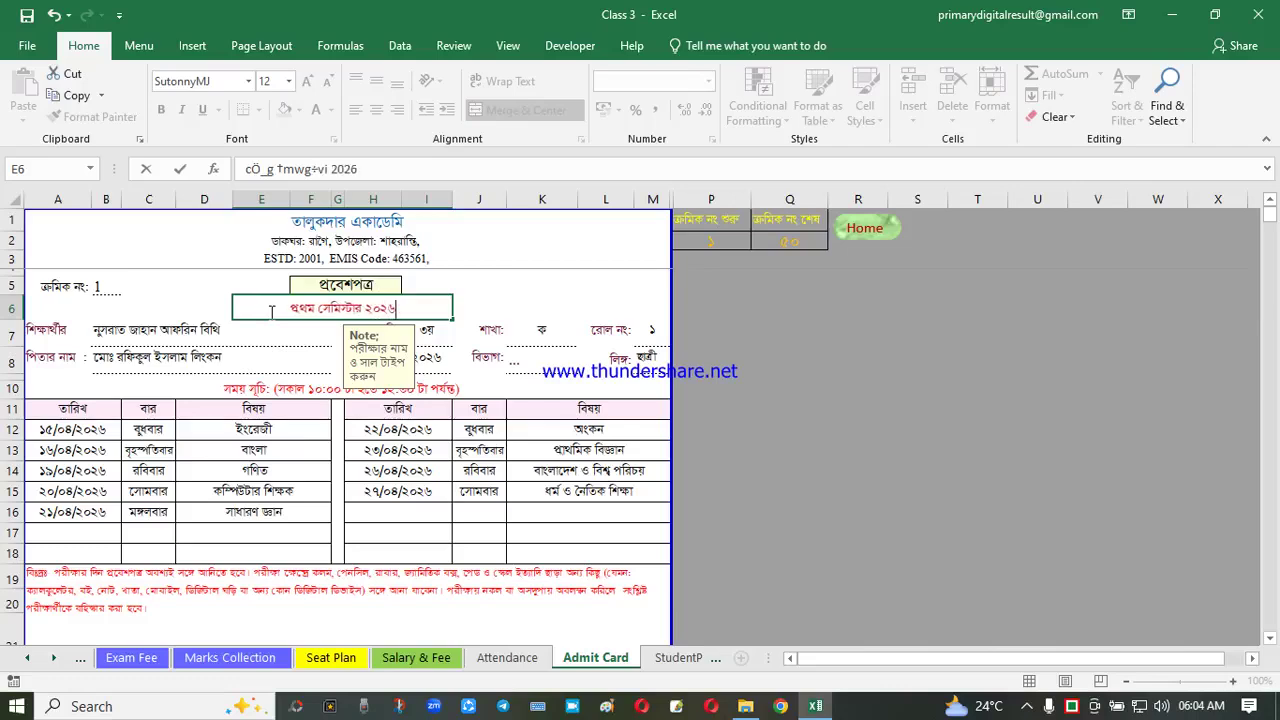
click(422, 490)
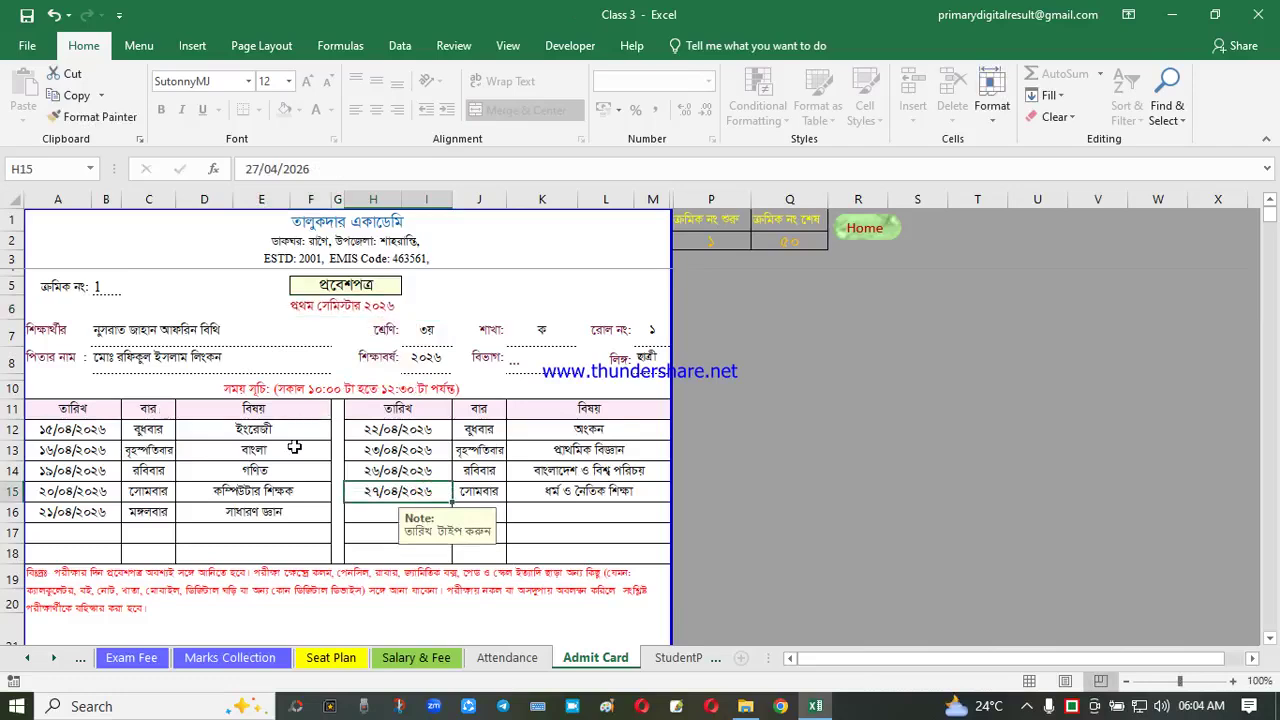
Examine the exam time line and the date, weekday and subject cells of the admit card's schedule with their notes
click(328, 385)
key(Down)
key(Down)
key(Down)
click(86, 510)
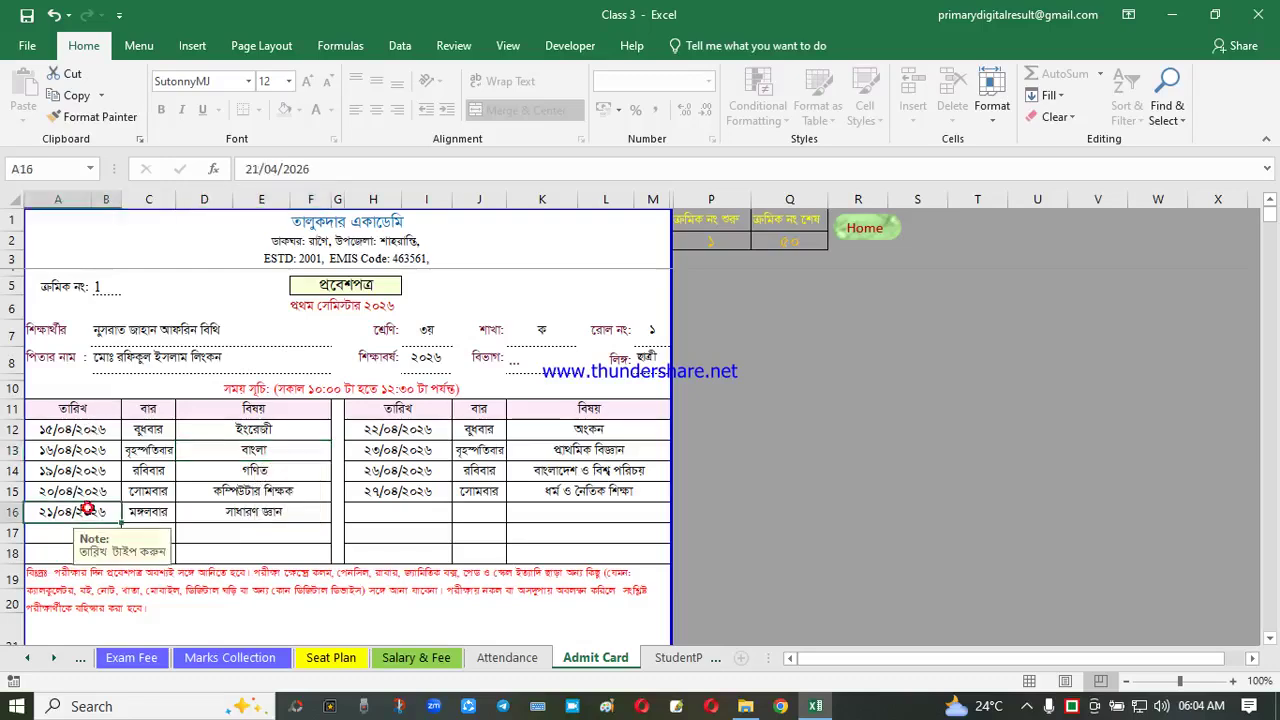
click(137, 424)
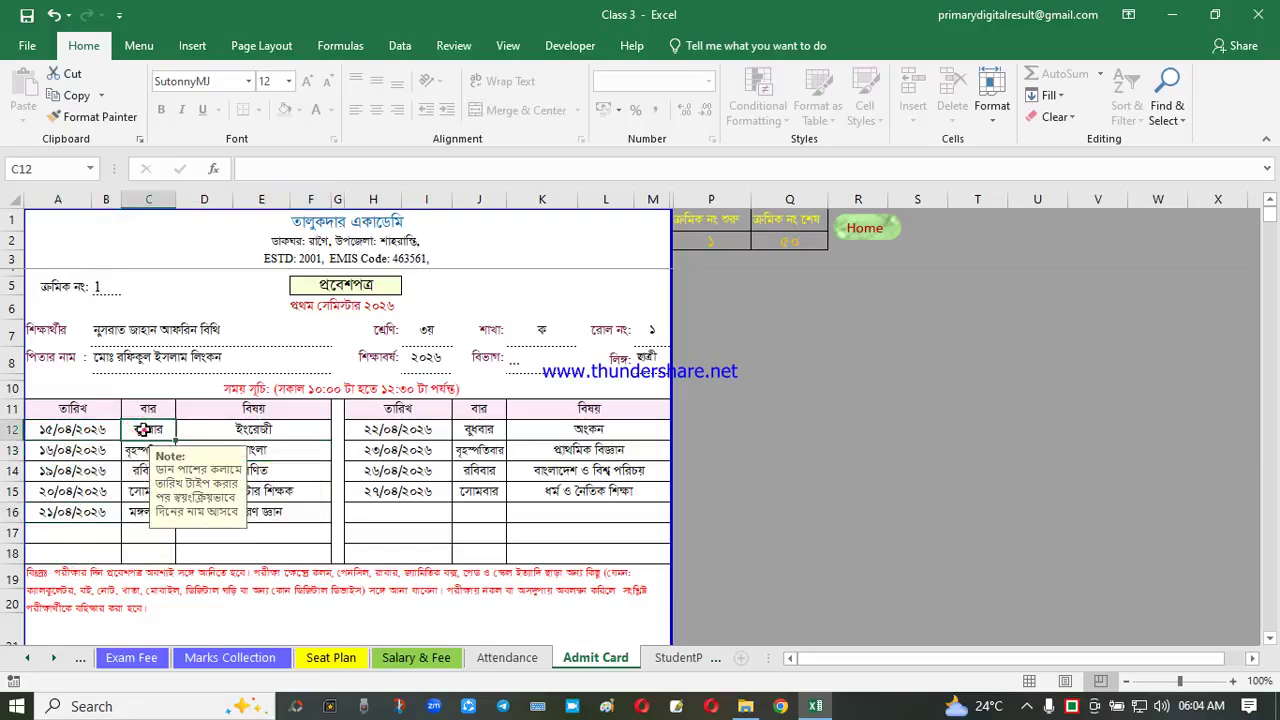
click(259, 430)
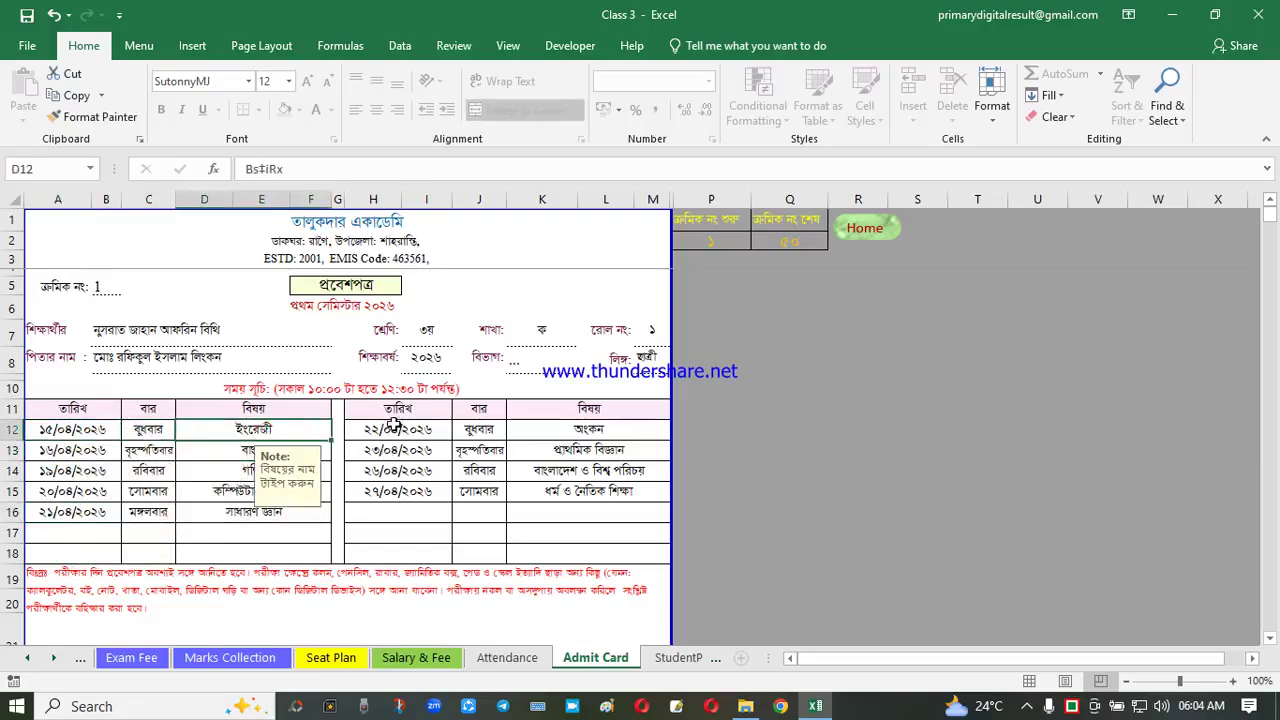
click(400, 443)
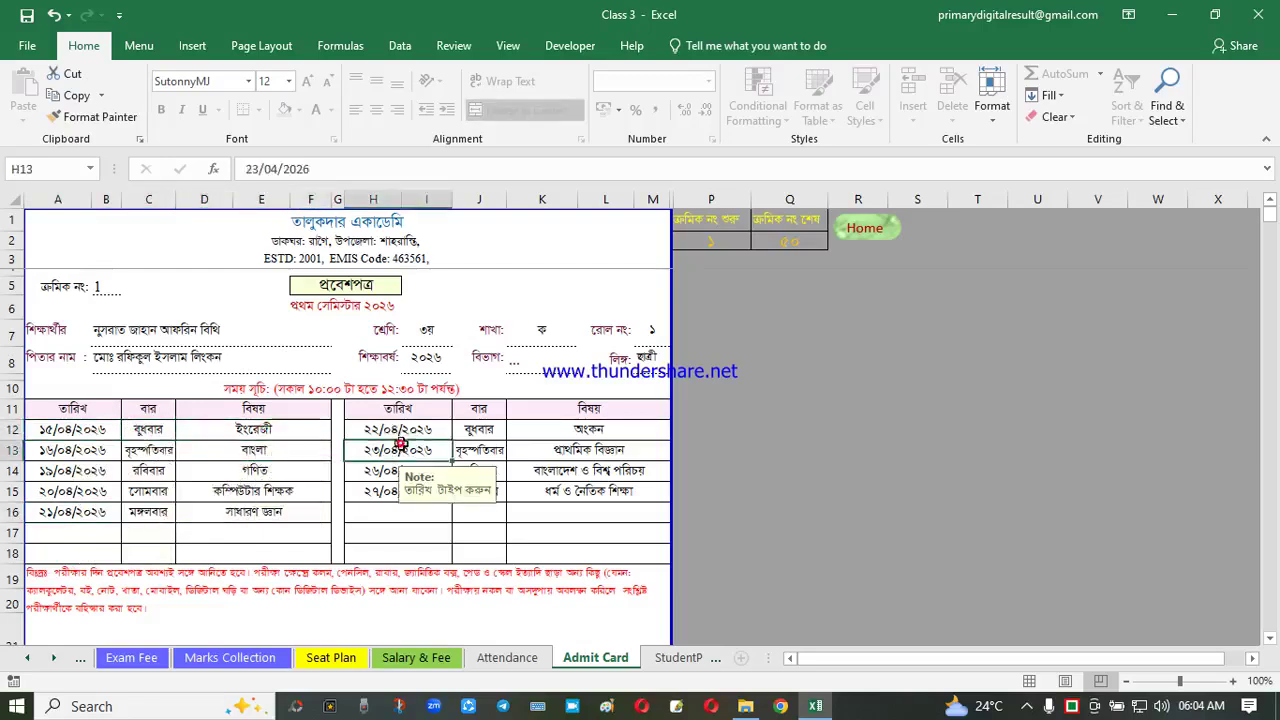
click(603, 462)
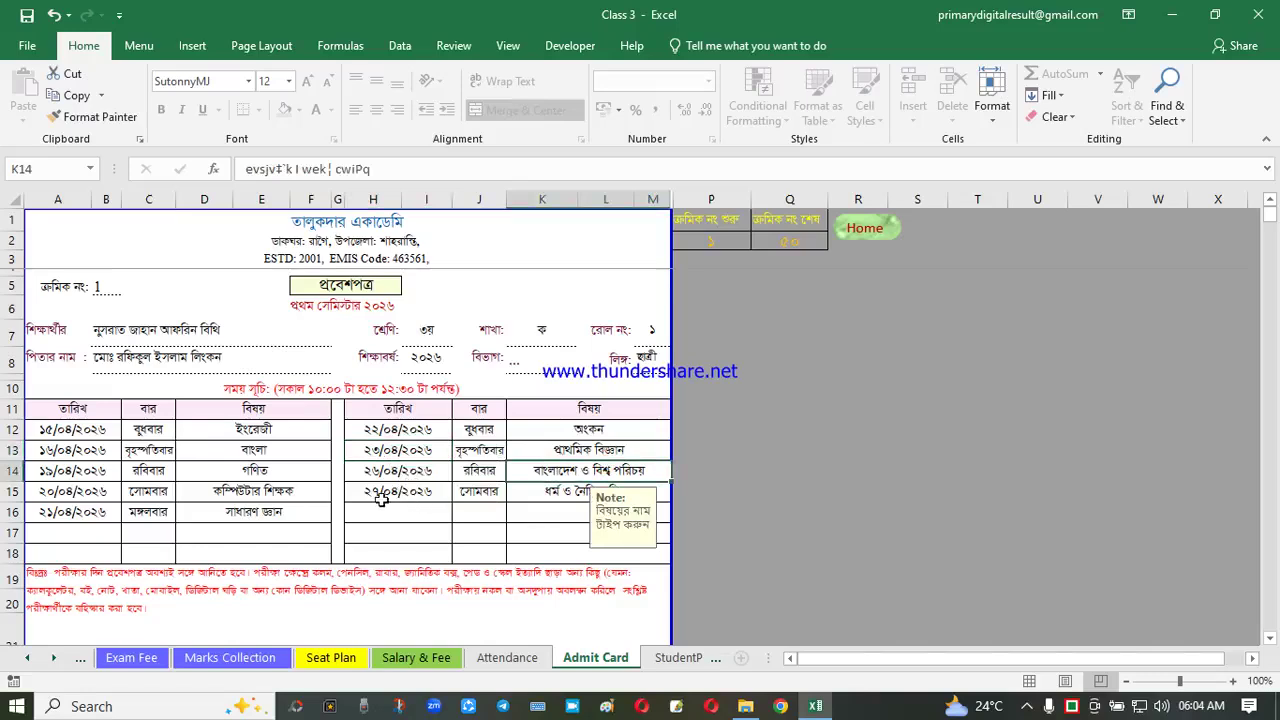
Set the exam date for ধর্ম ও নৈতিক শিক্ষা in the schedule to 28/04/2026
click(380, 495)
double_click(380, 495)
key(BackSpace)
text(8)
key(Return)
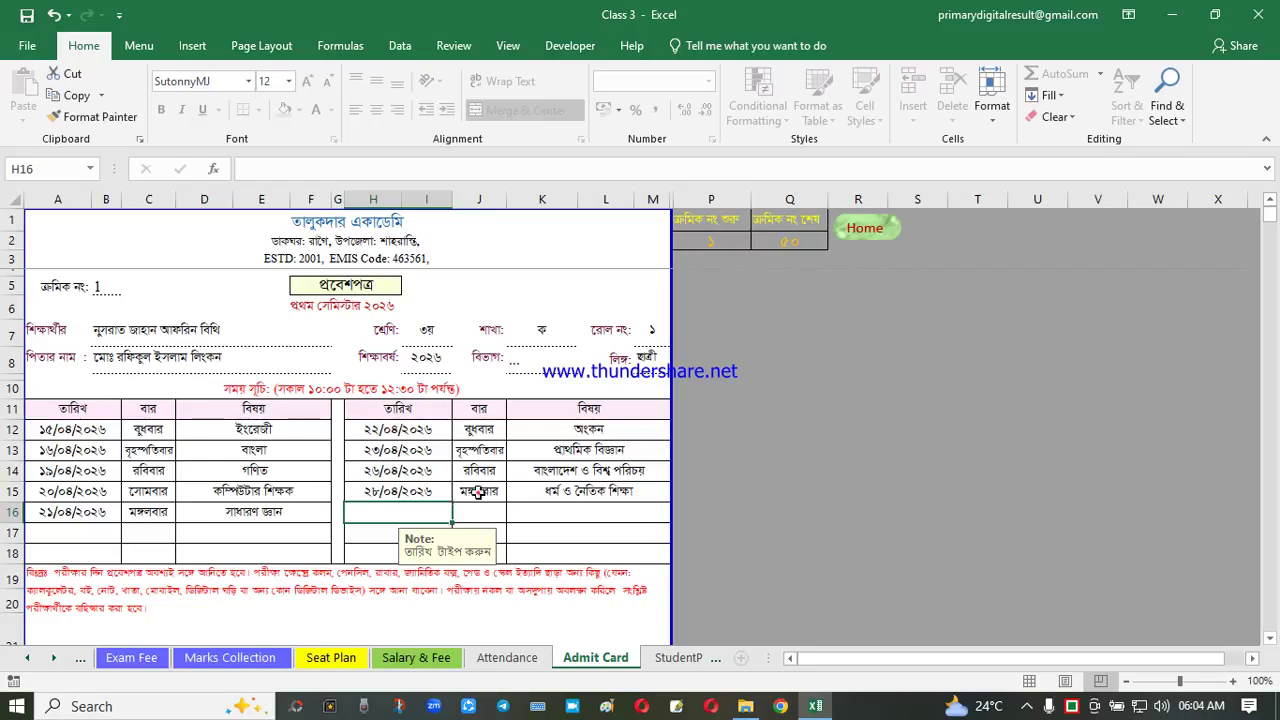
Change the exam date for ধর্ম ও নৈতিক শিক্ষা in the admit card schedule to 27/04/2026
click(479, 492)
double_click(372, 494)
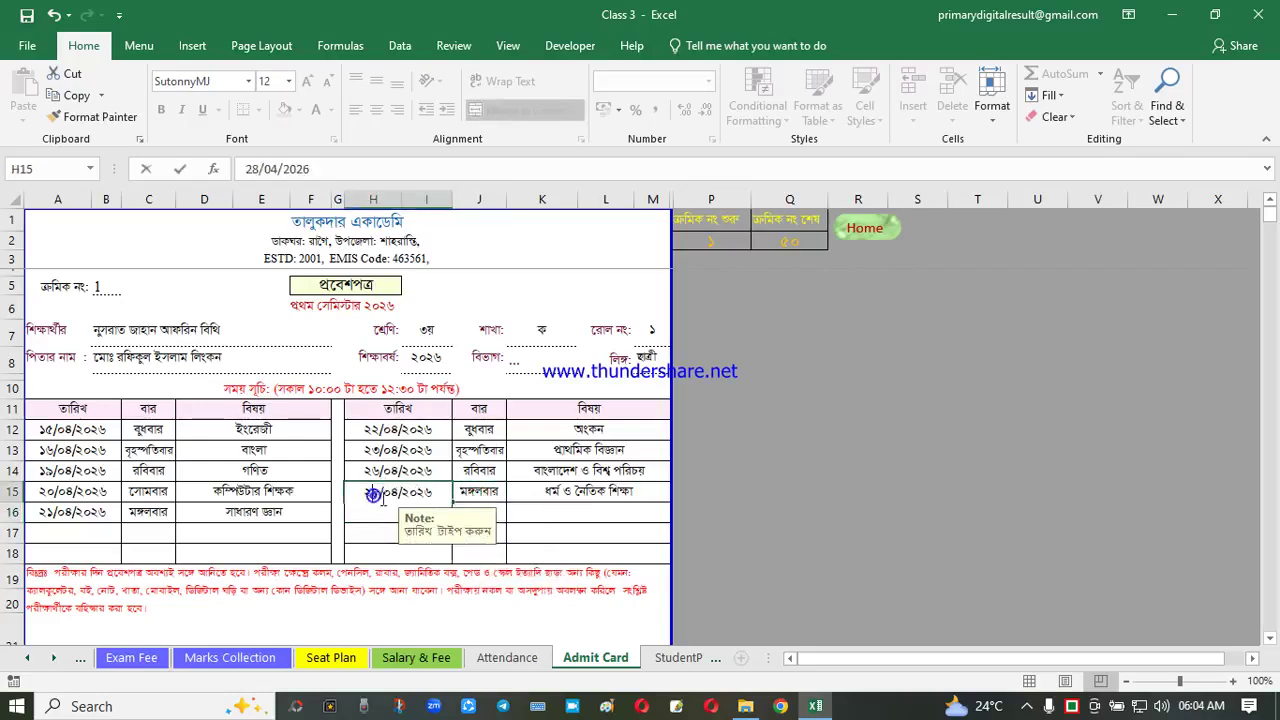
key(BackSpace)
text(7)
key(Return)
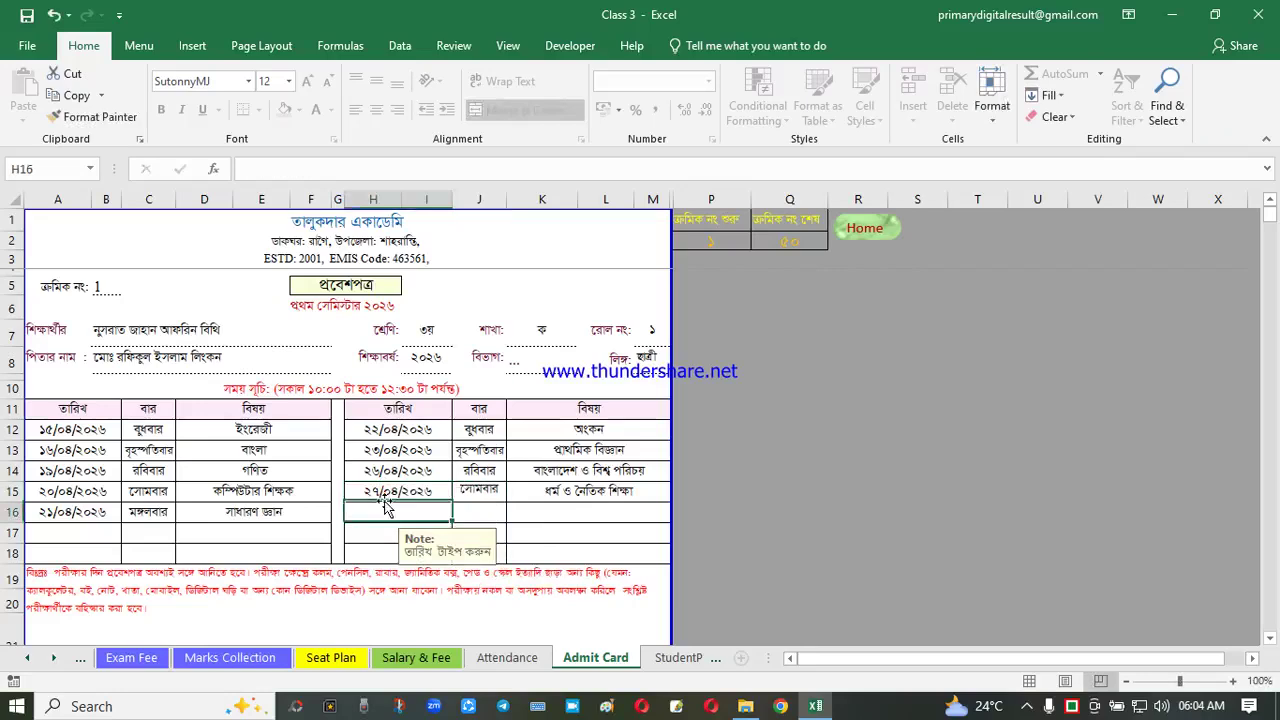
Examine the schedule's subject cells and compare the schedule on the second student's admit card
click(596, 491)
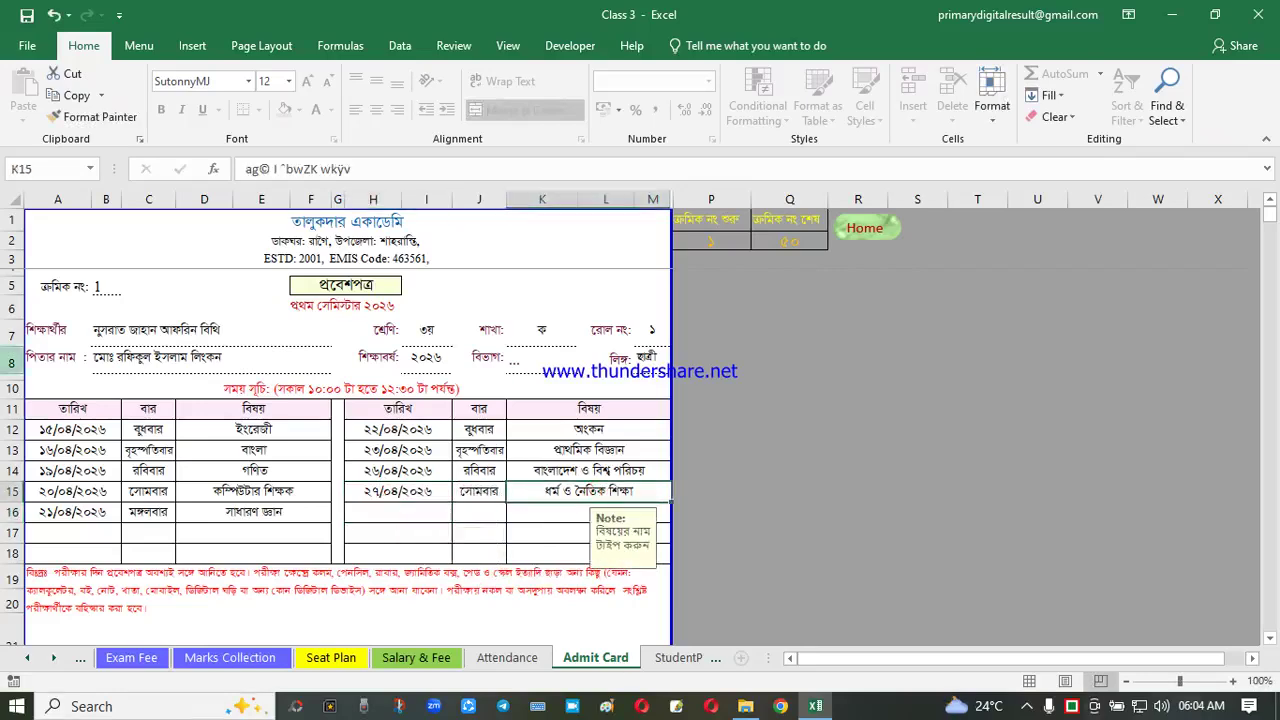
click(322, 488)
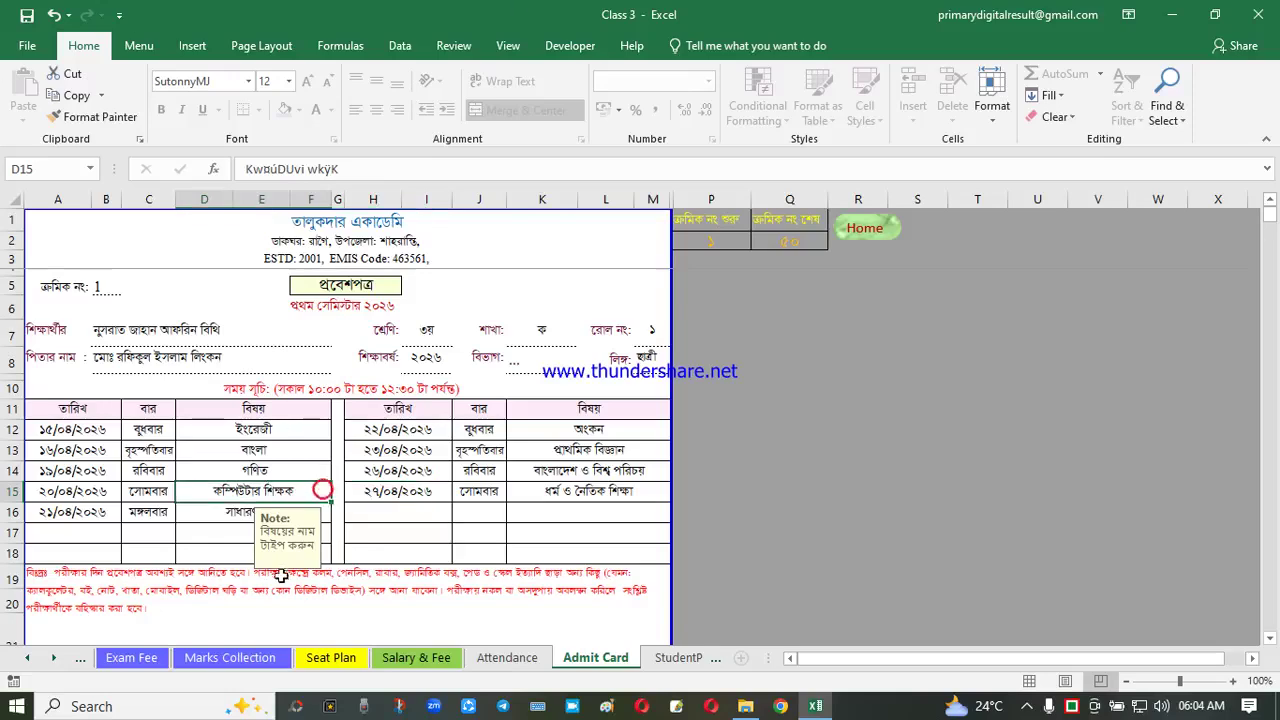
scroll(290, 515, down, 1)
scroll(286, 500, down, 5)
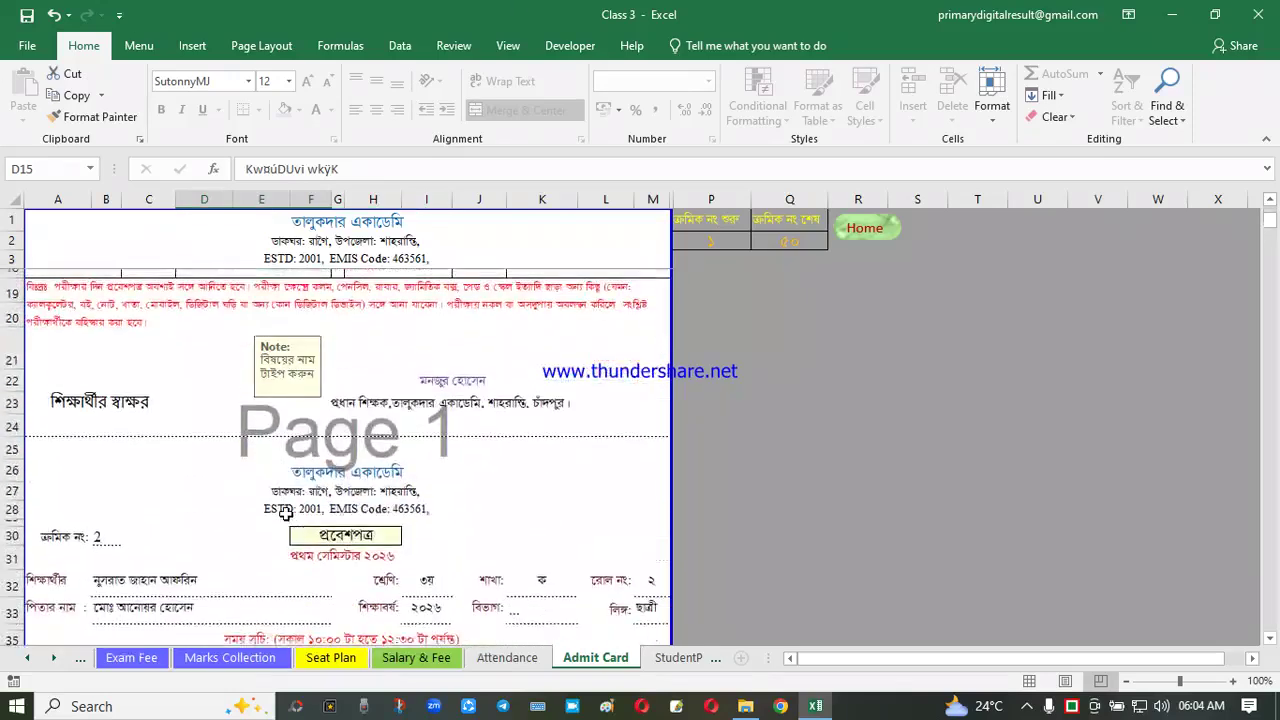
scroll(286, 514, down, 2)
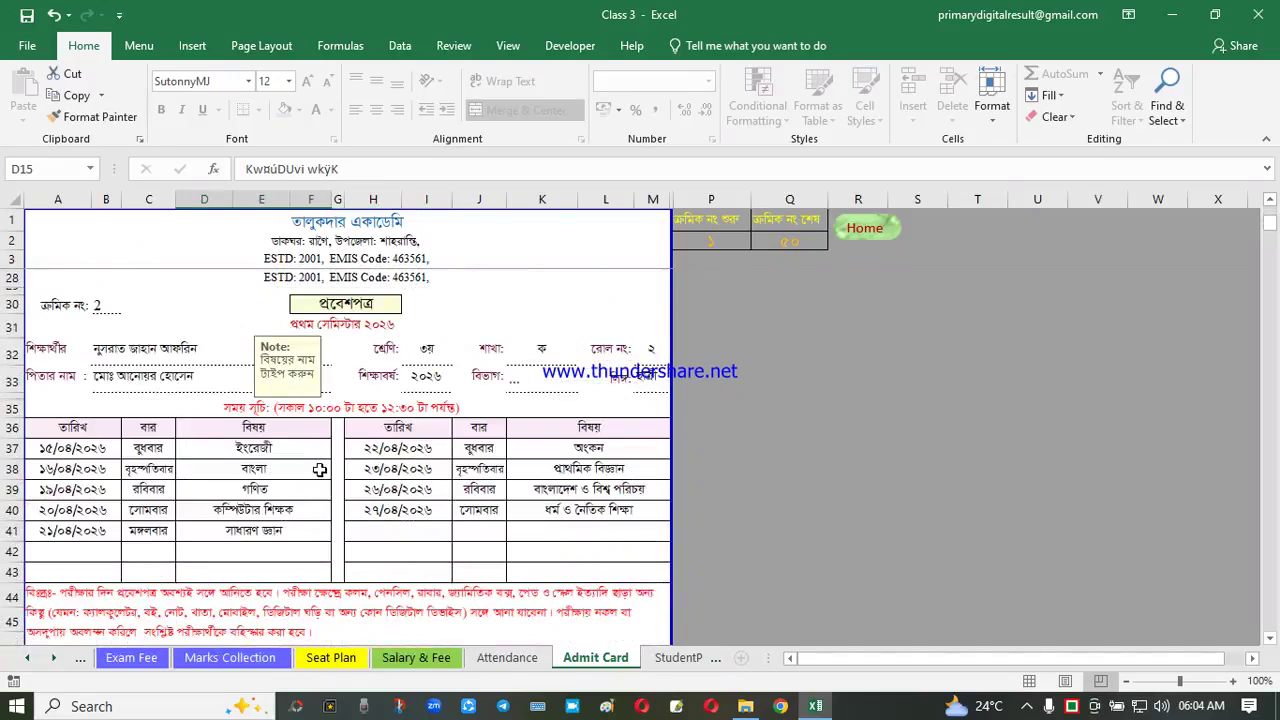
scroll(319, 469, up, 8)
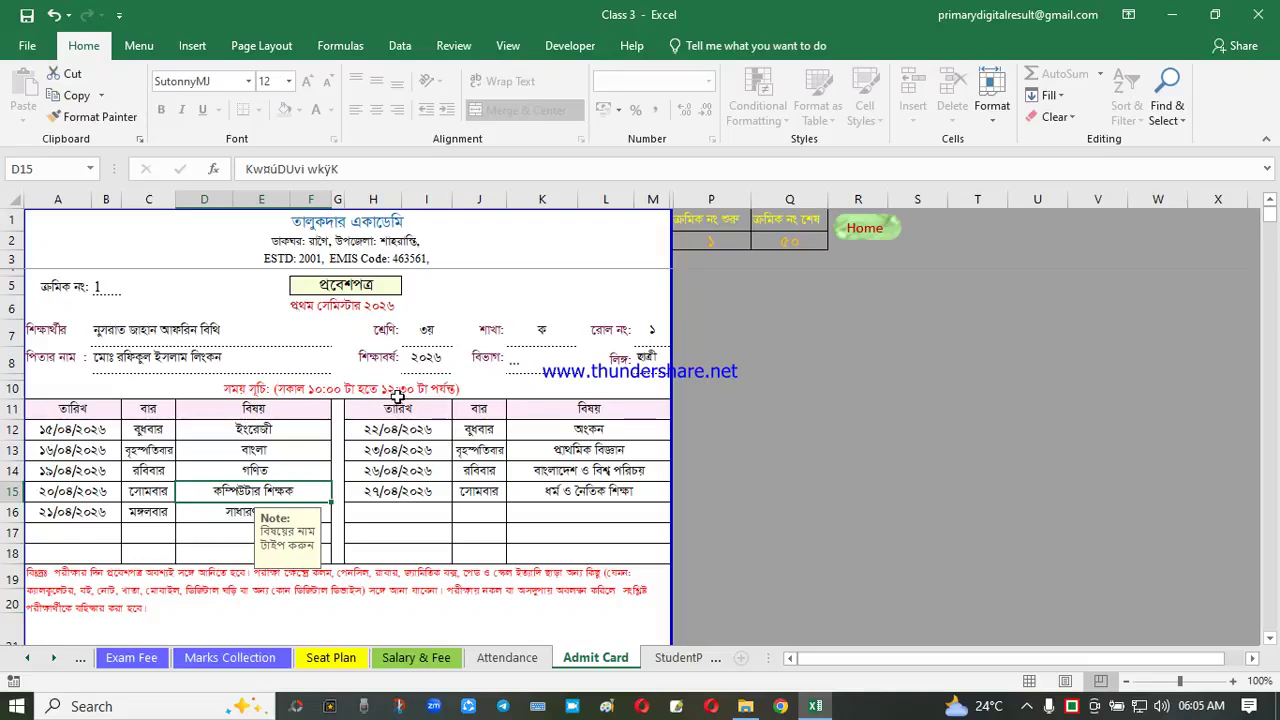
Inspect the admit card's serial range cells and set the starting serial number (ক্রমিক নং শুরু) to 51
click(715, 246)
click(792, 240)
click(777, 331)
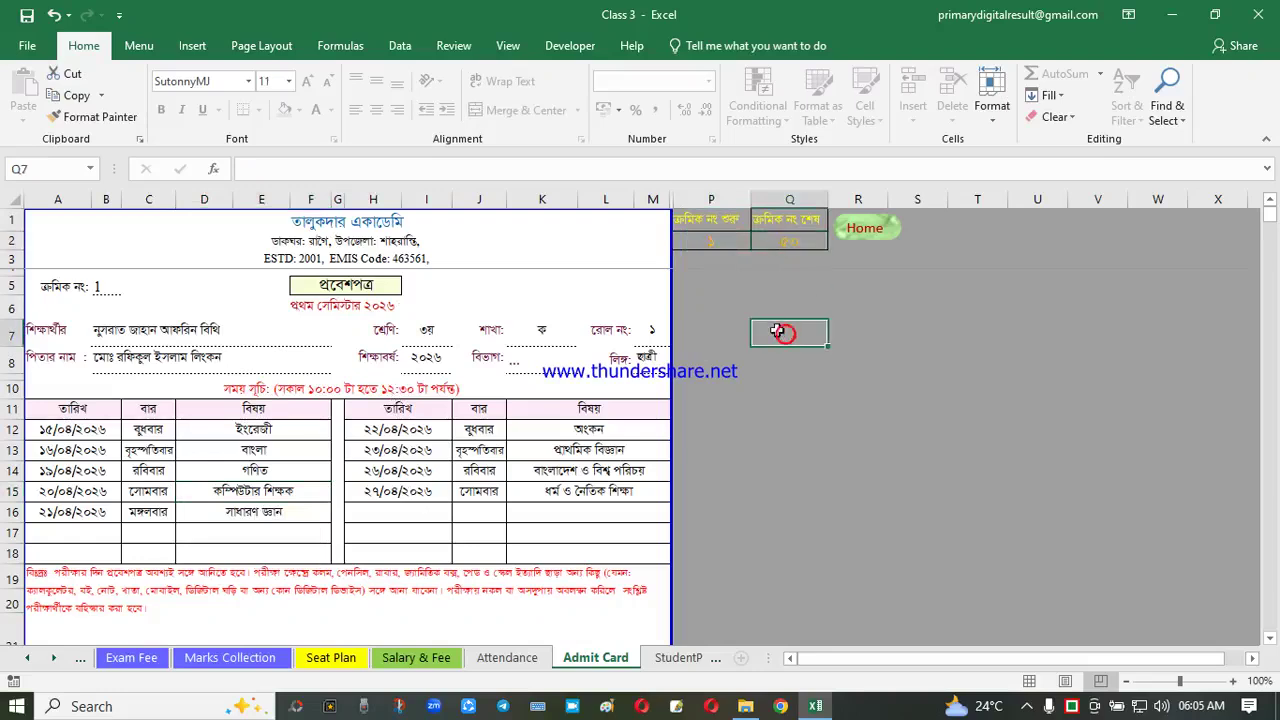
click(427, 331)
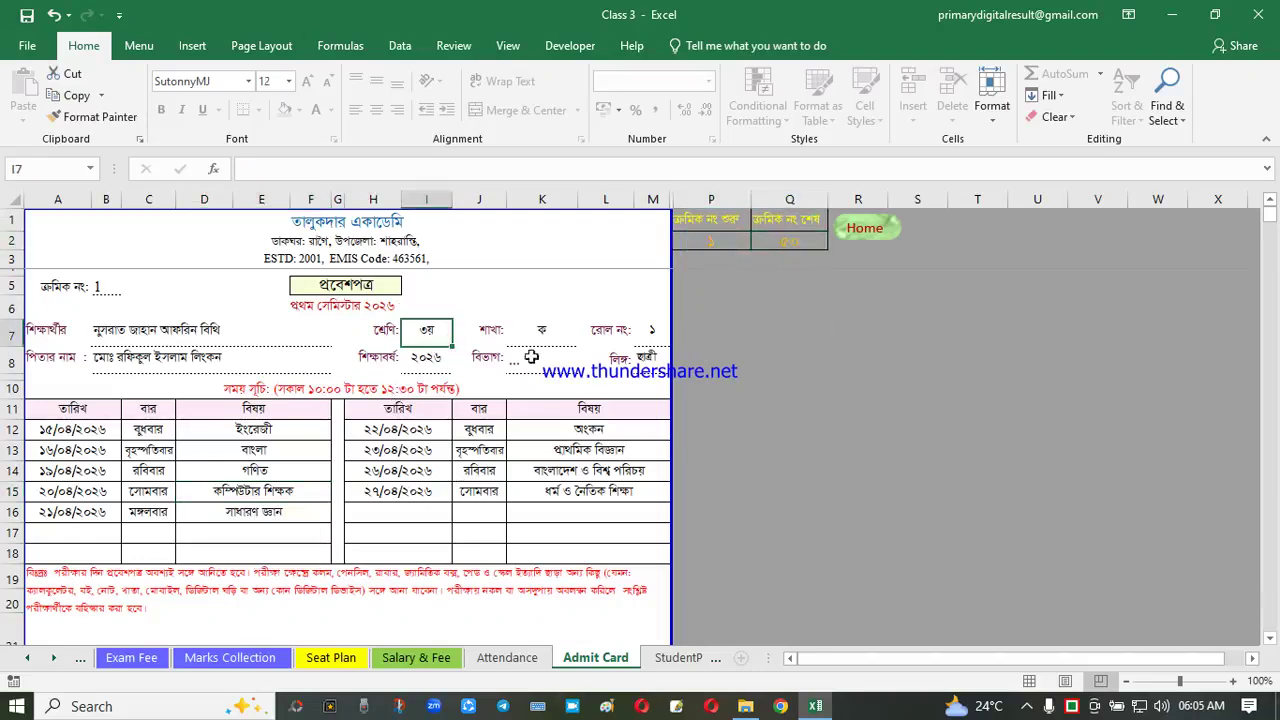
click(741, 245)
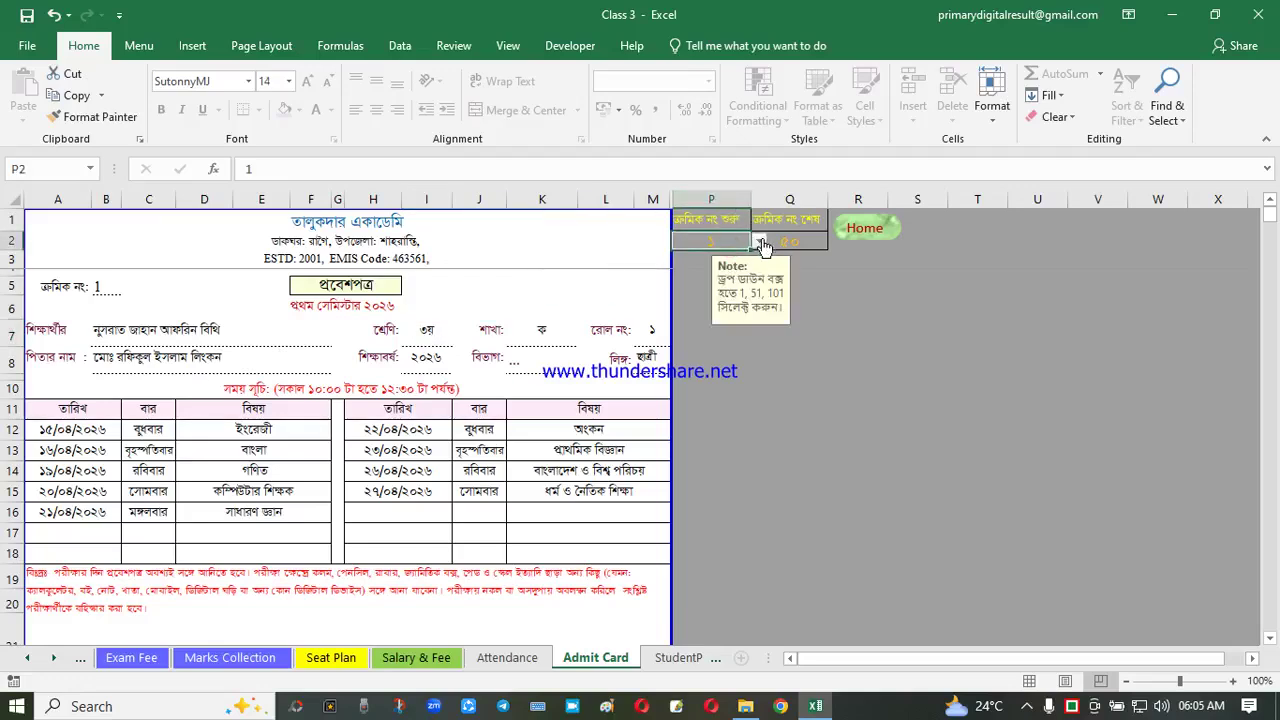
click(760, 243)
click(690, 269)
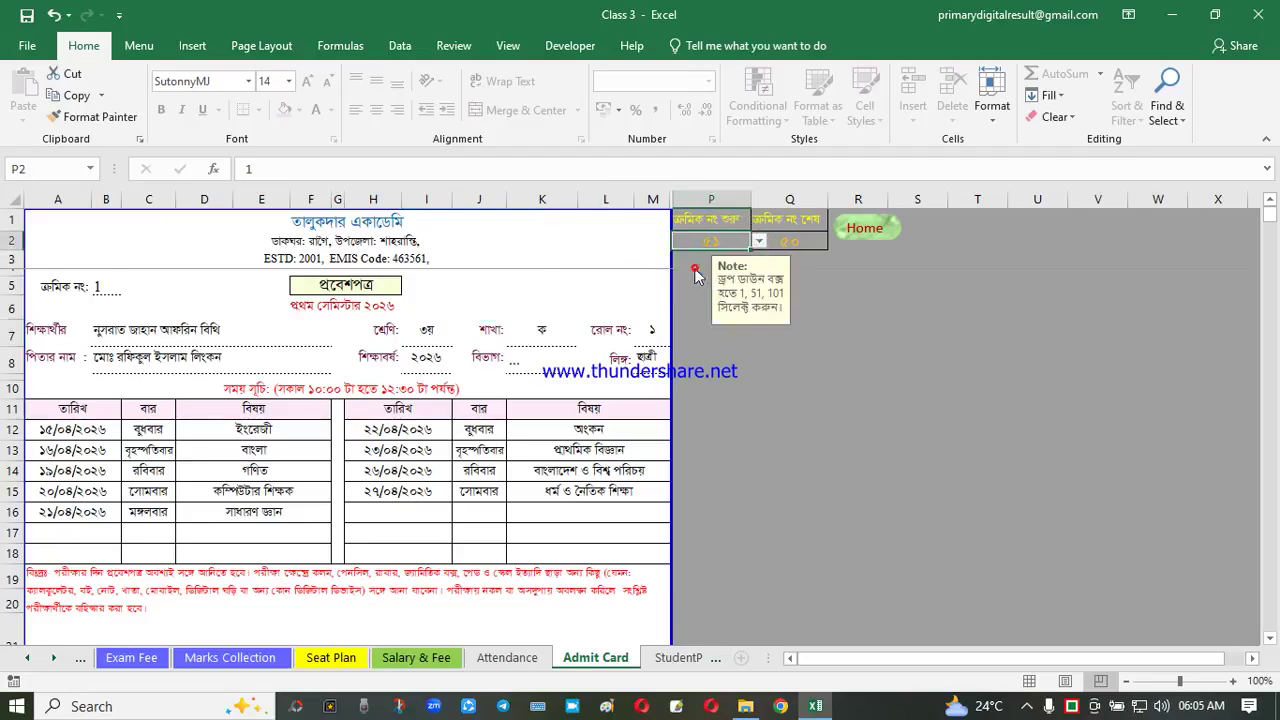
click(858, 453)
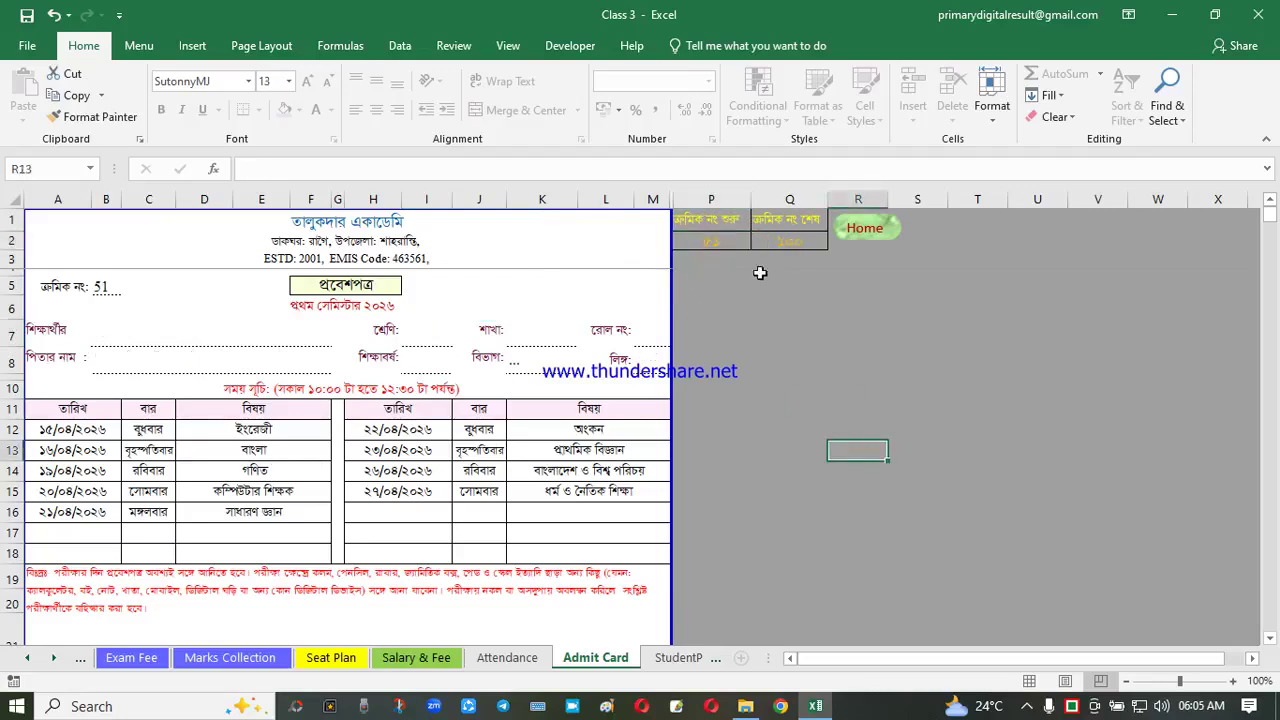
Set the admit card's starting serial number (ক্রমিক নং শুরু) to 1
click(724, 241)
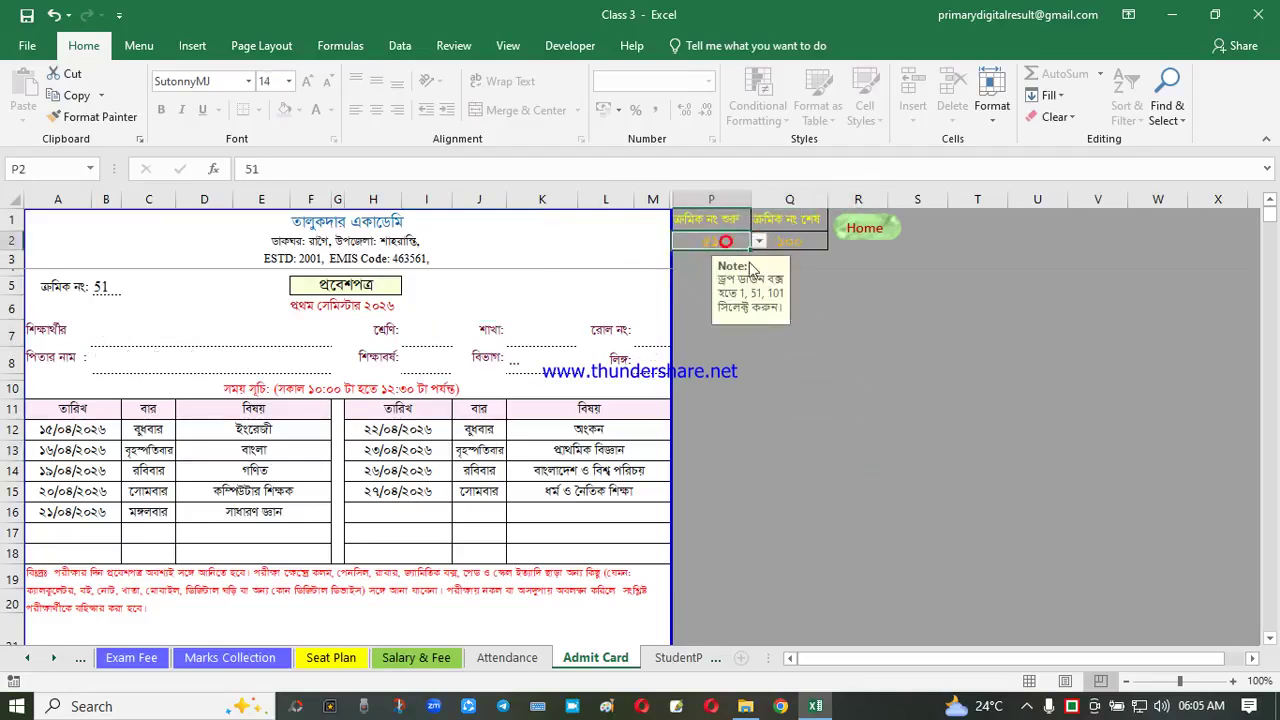
click(759, 242)
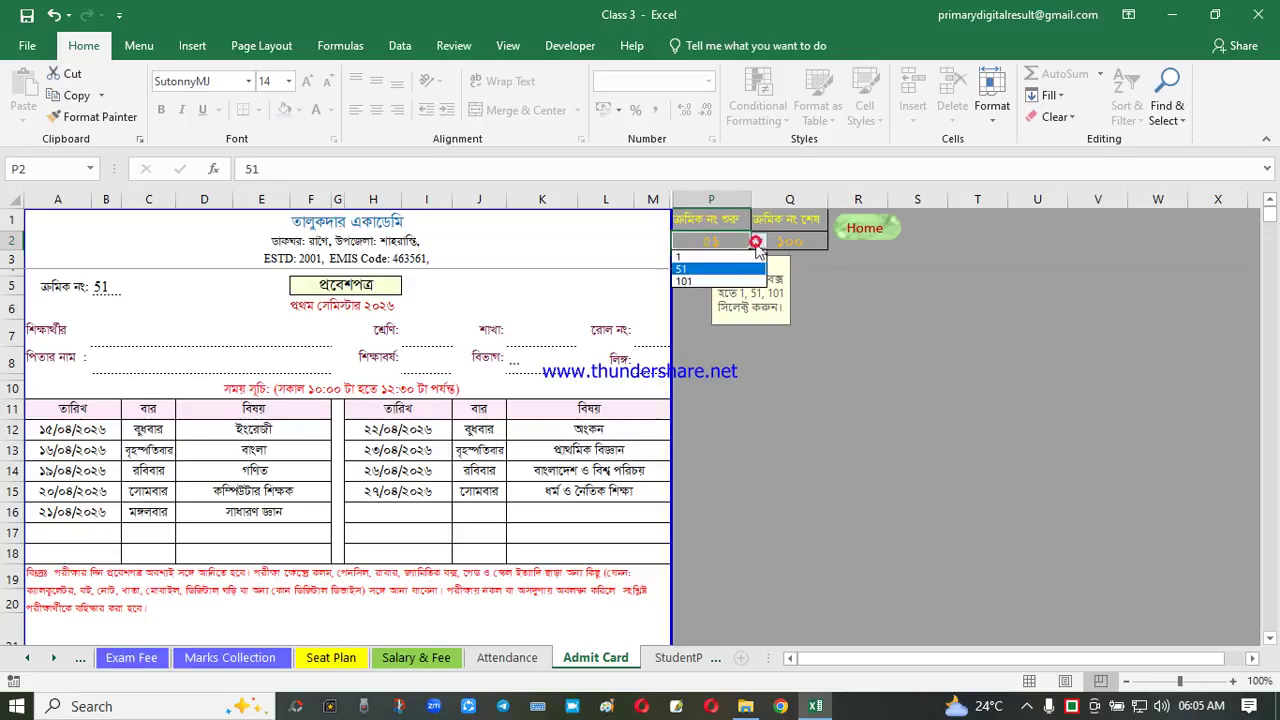
click(686, 259)
Return to the Home Page and open the ফি আদায়ের তালিকা sheet to view its fee columns
click(862, 228)
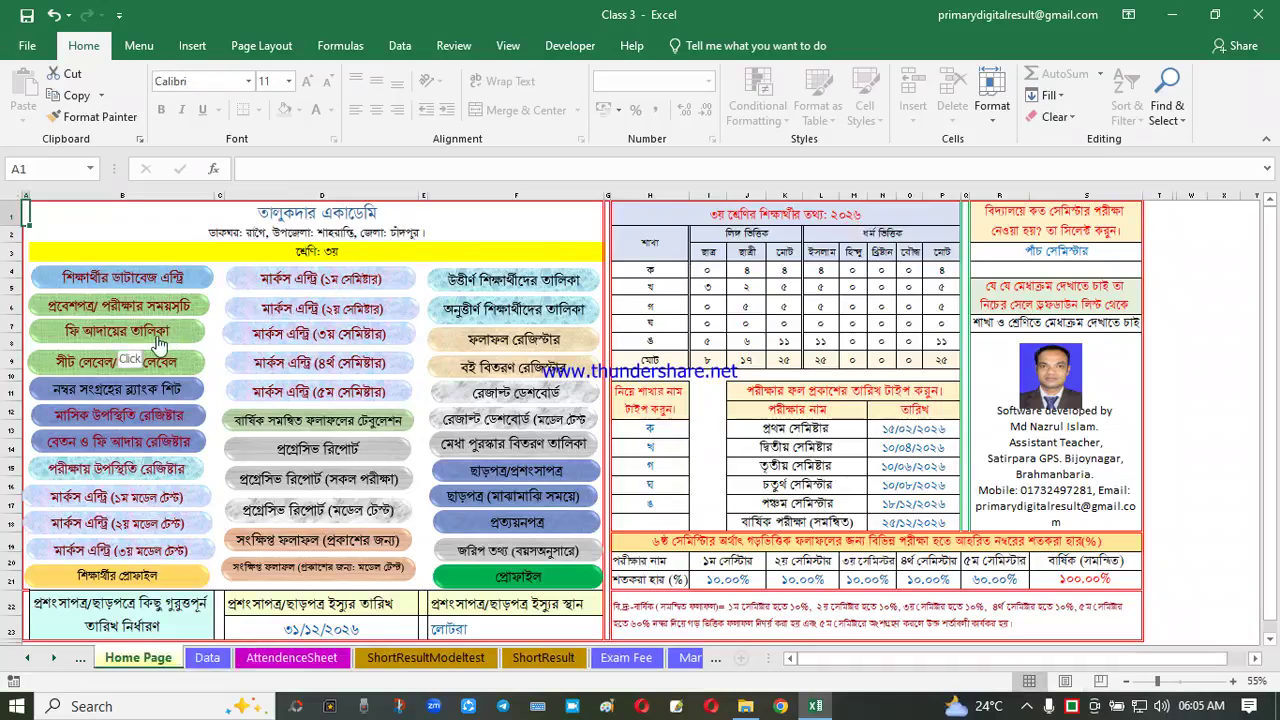
click(157, 340)
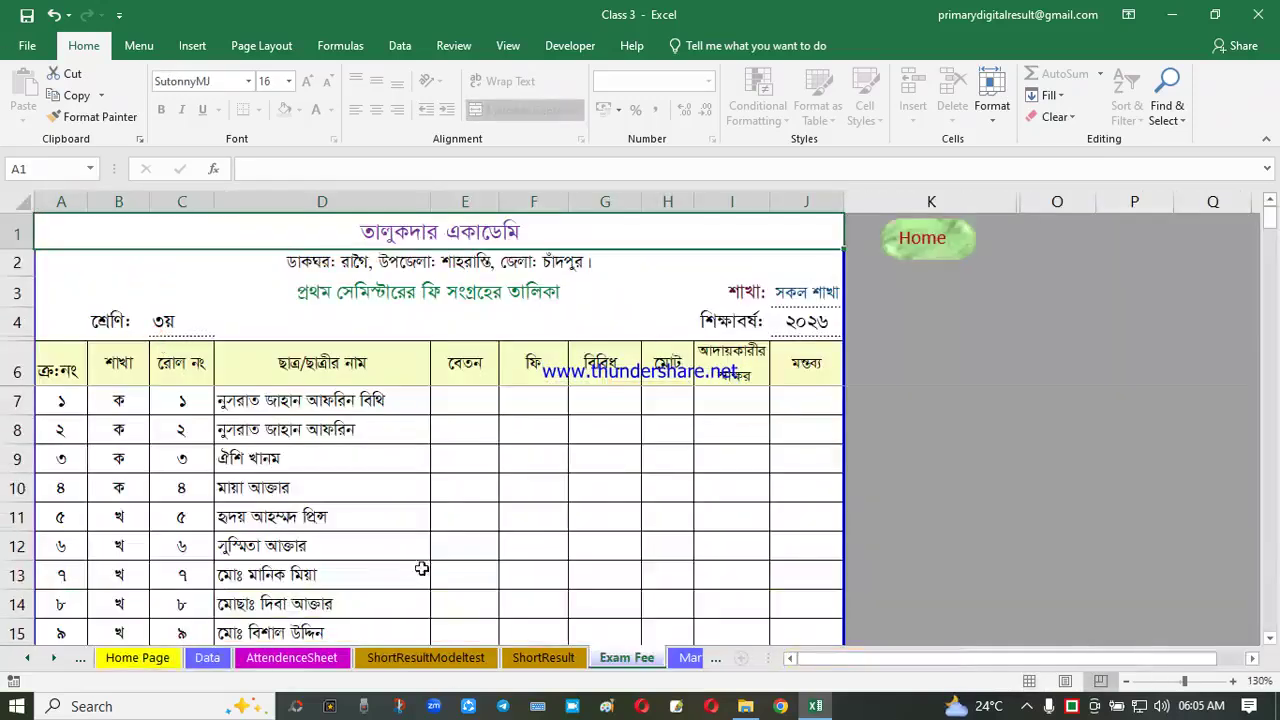
click(511, 463)
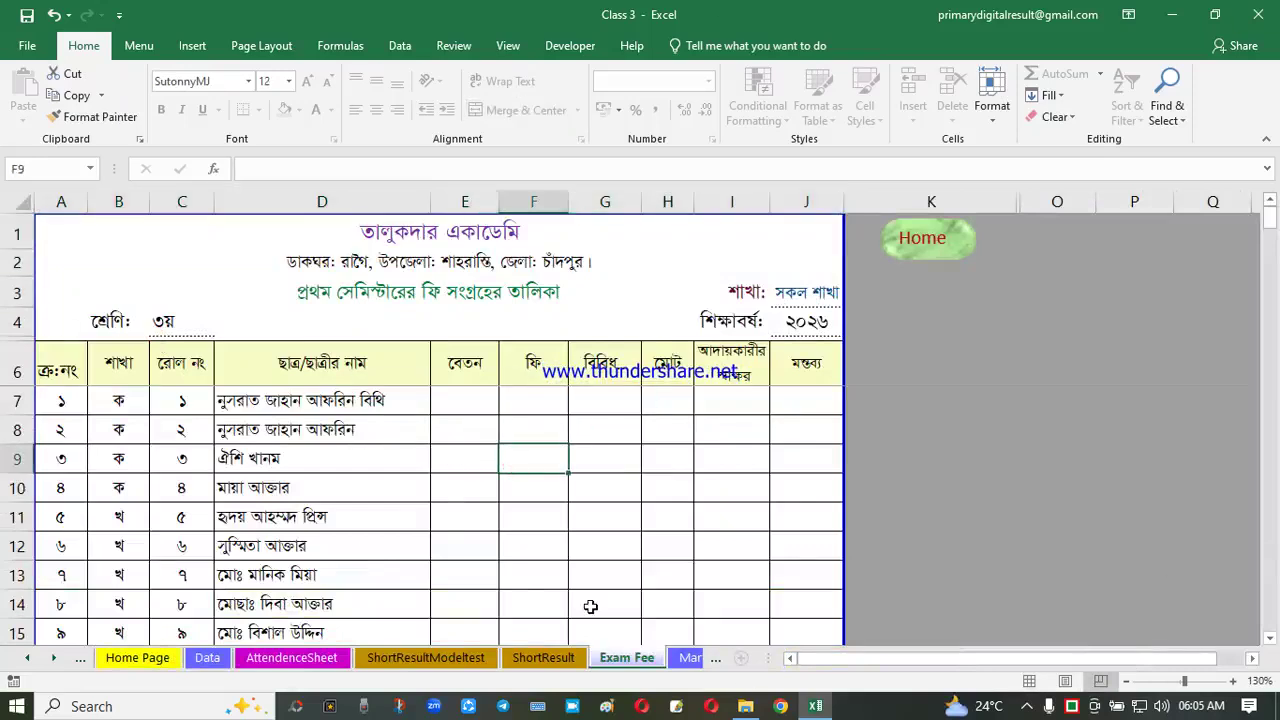
click(533, 521)
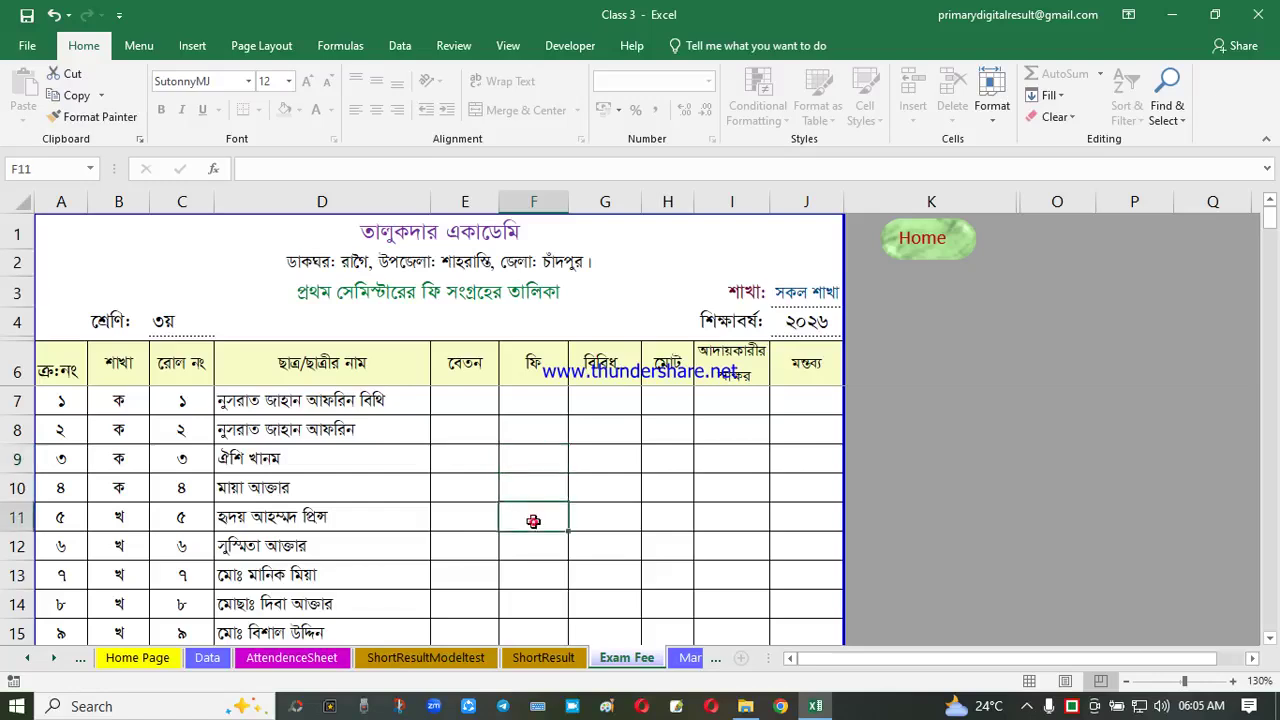
Set the fee list's title to দ্বিতীয় সেমিস্টারের ফি সংগ্রহের তালিকা
click(474, 298)
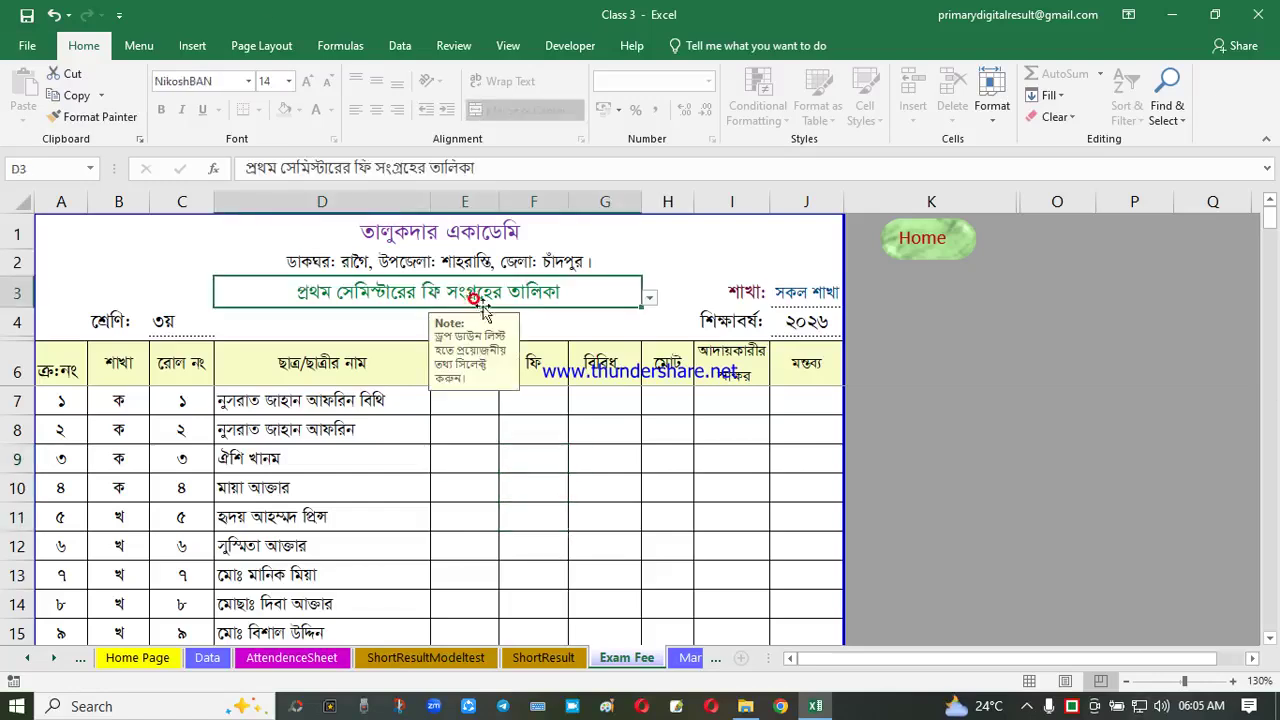
click(650, 298)
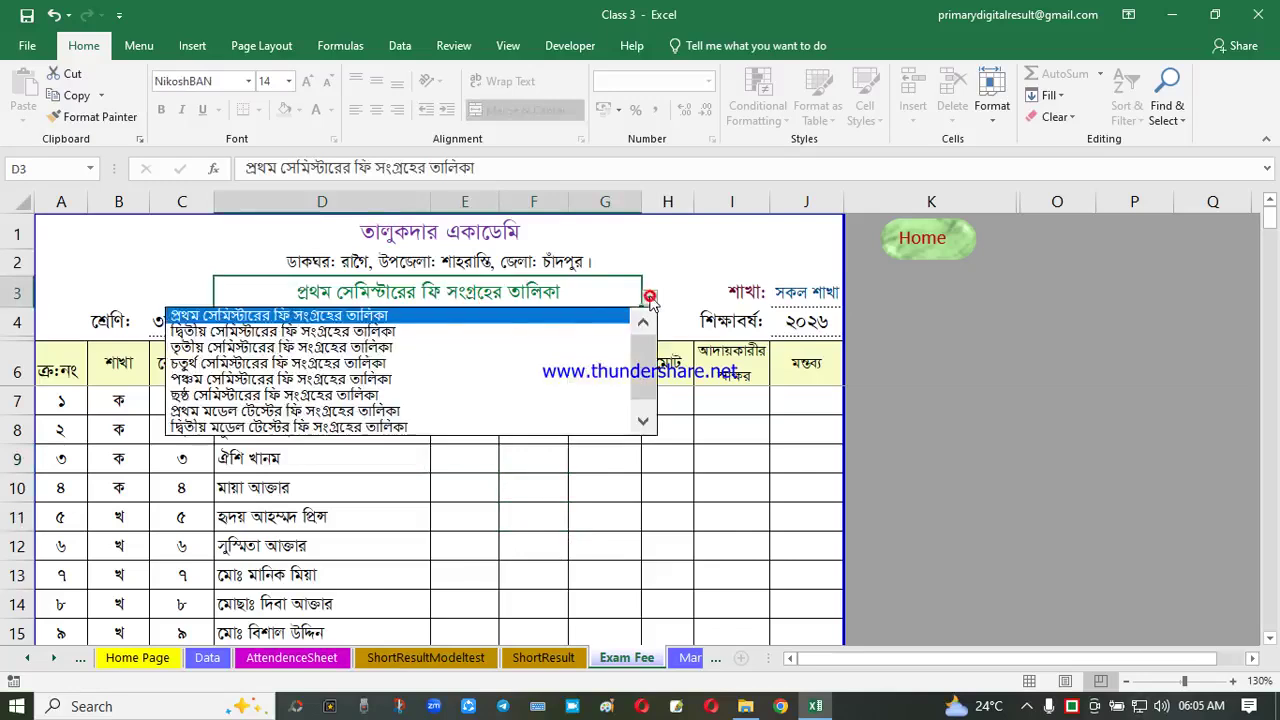
click(326, 337)
Set the fee list's title to প্রথম সেমিস্টারের ফি সংগ্রহের তালিকা
click(648, 299)
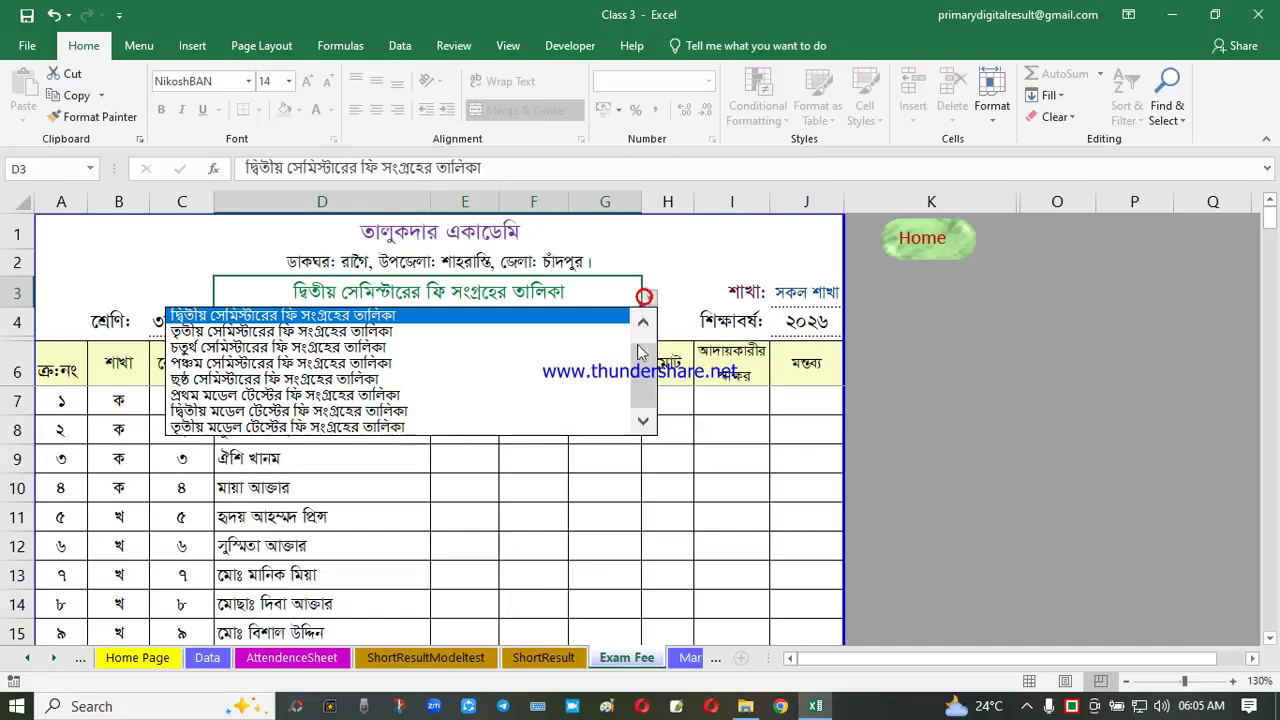
scroll(643, 380, up, 1)
click(380, 315)
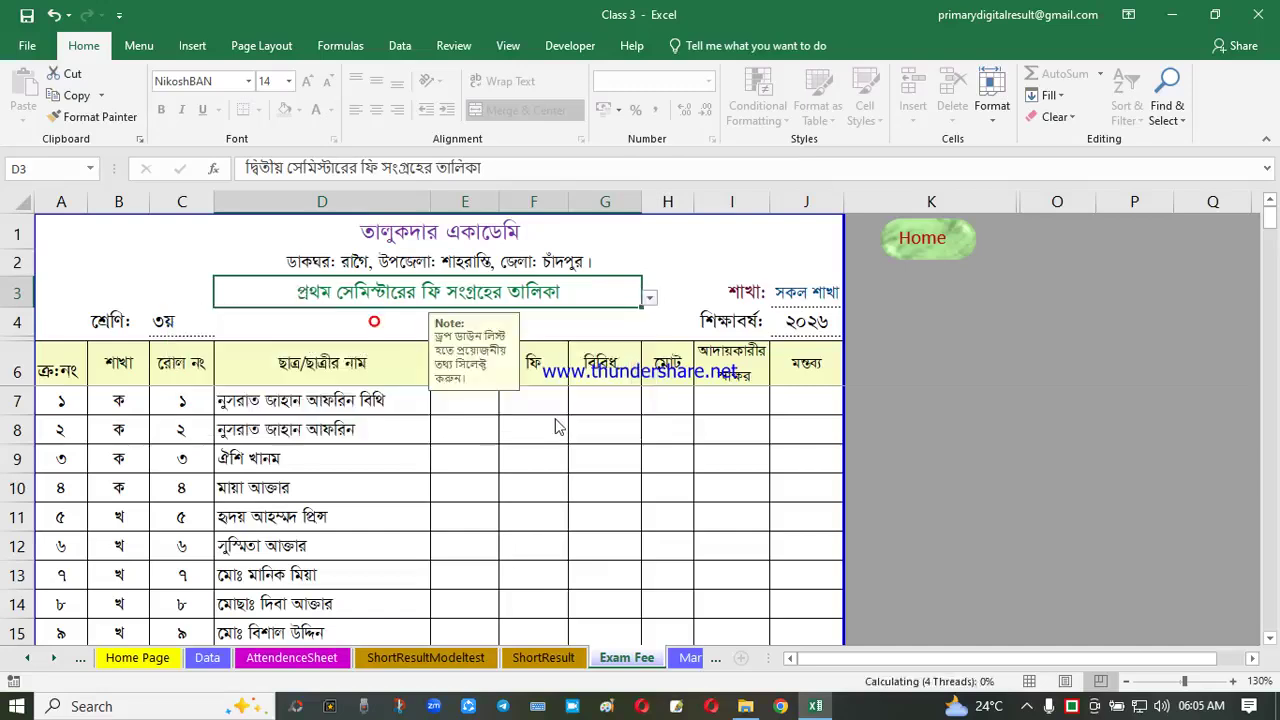
click(550, 424)
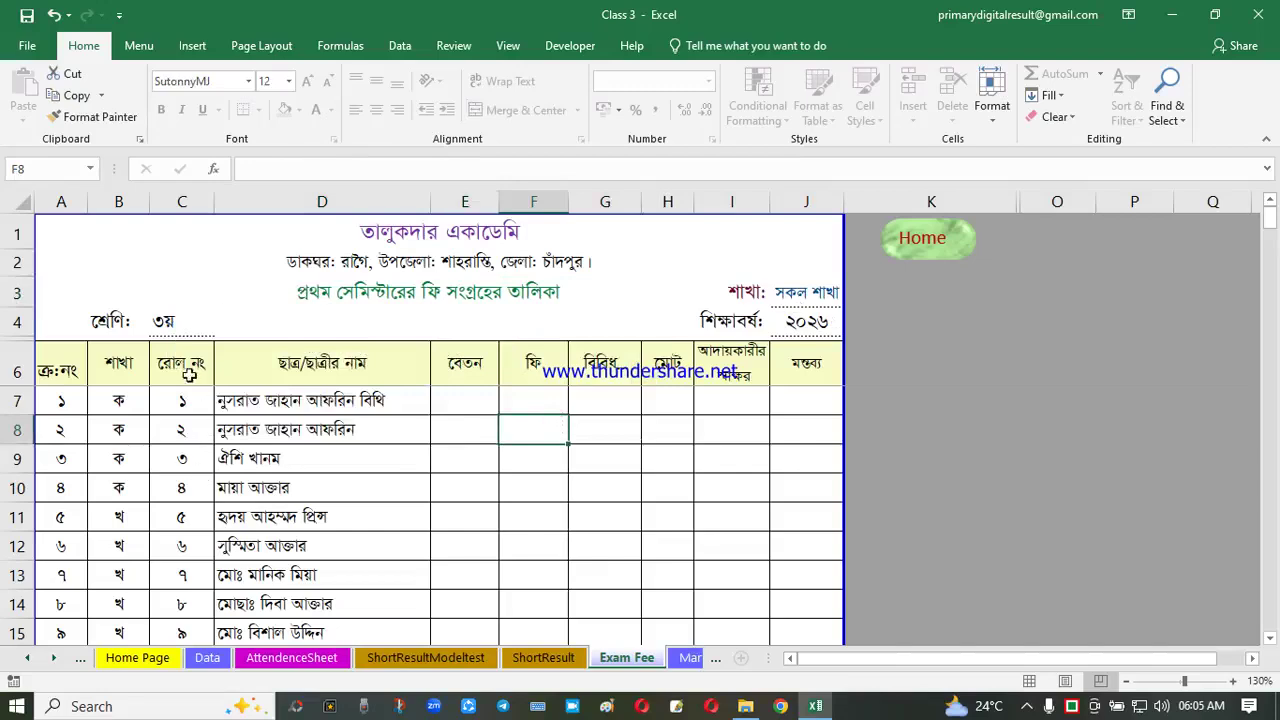
Filter the fee list by section (শাখা) ক, followed by section খ
click(820, 291)
click(852, 300)
click(811, 297)
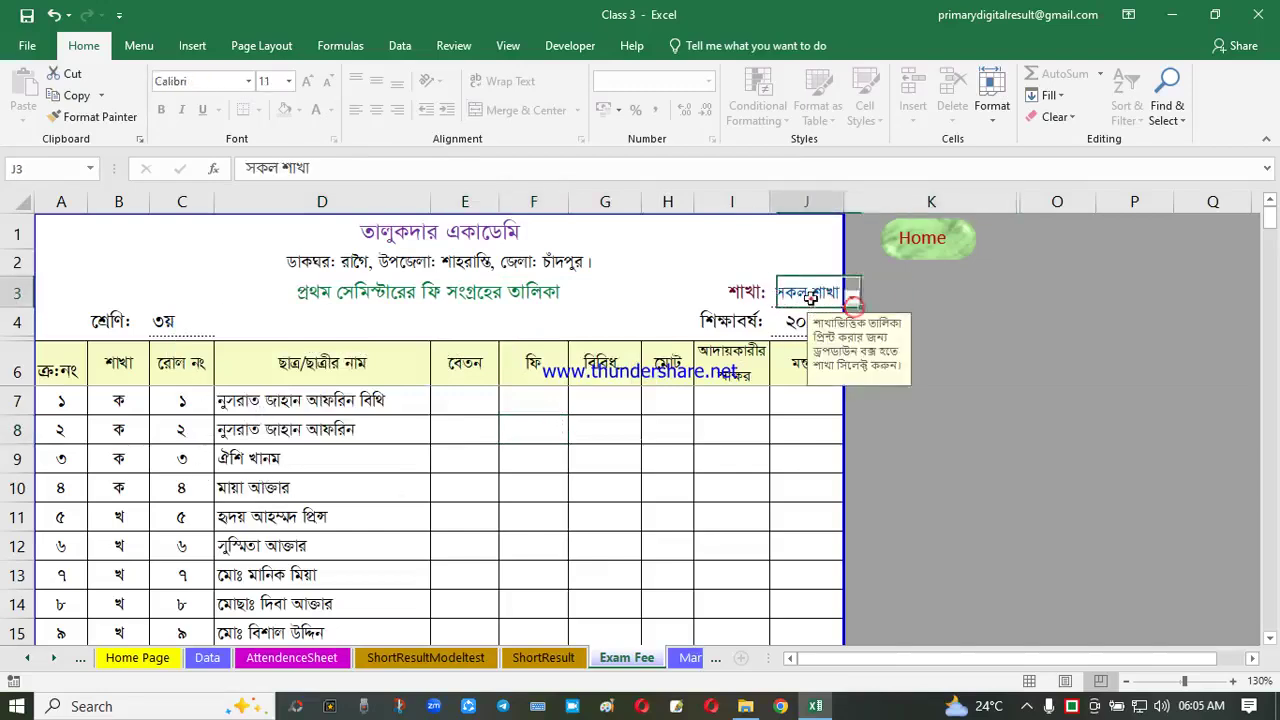
click(852, 300)
click(790, 334)
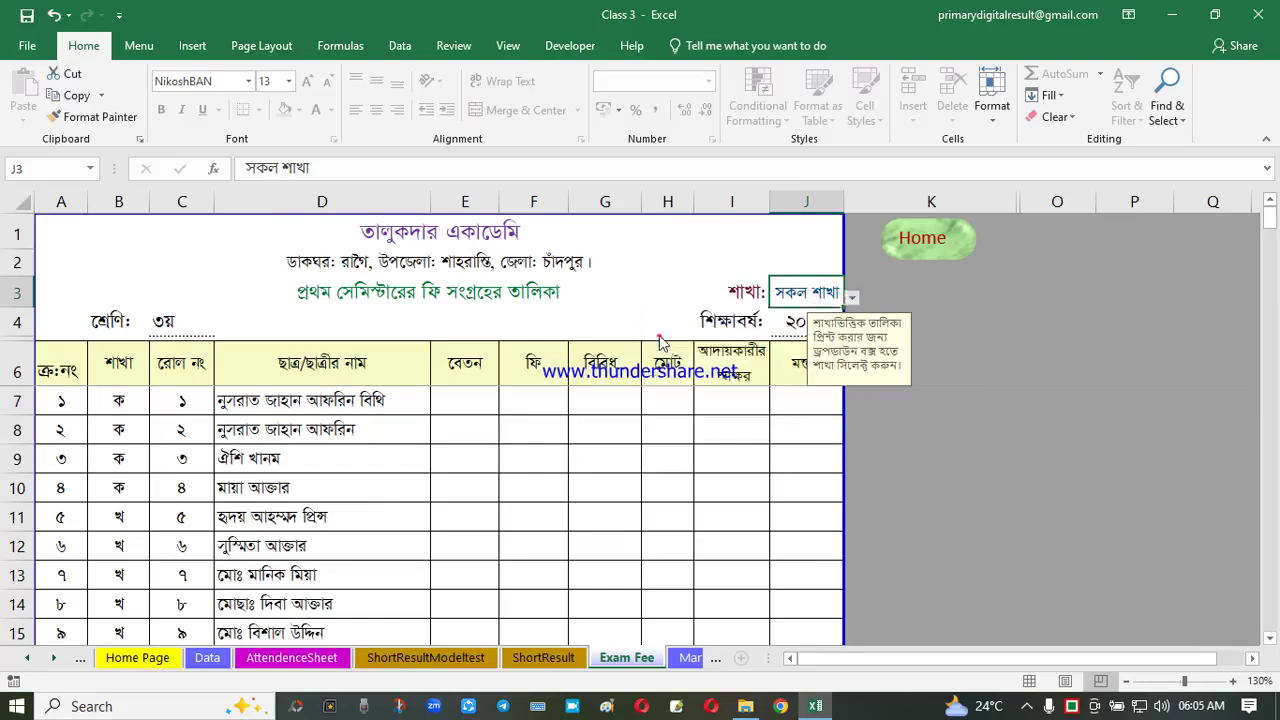
click(851, 298)
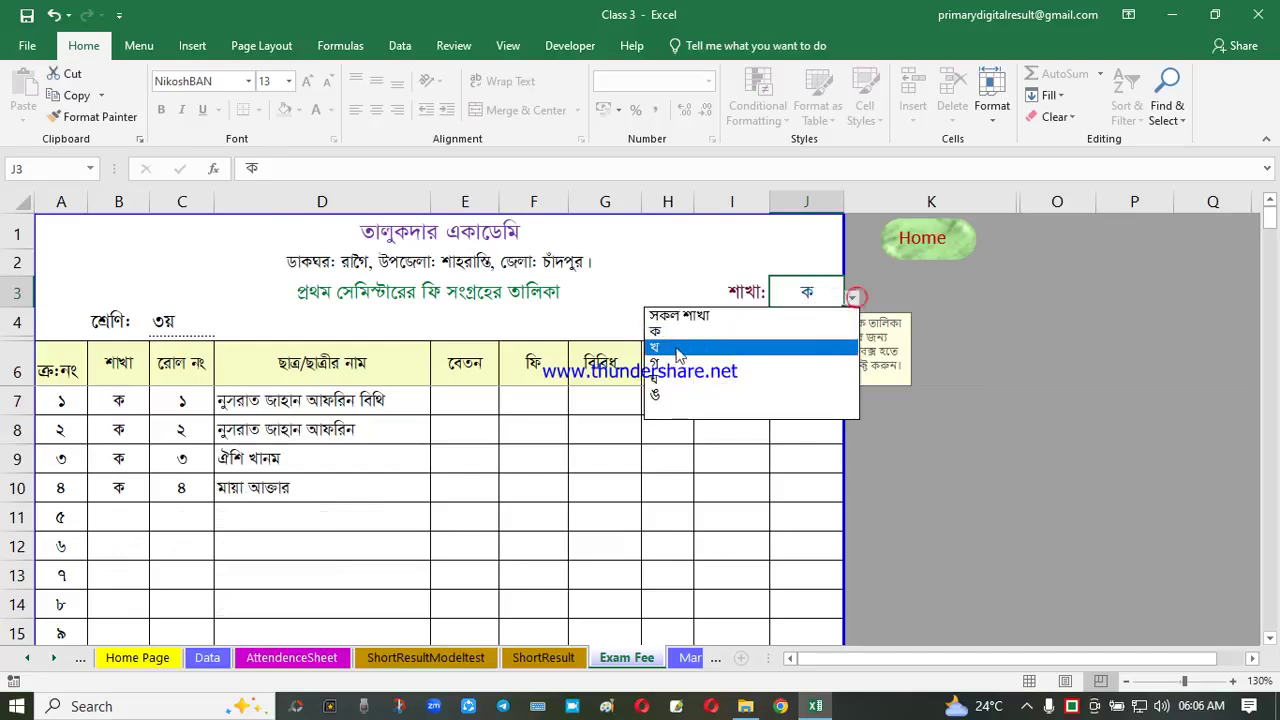
click(675, 348)
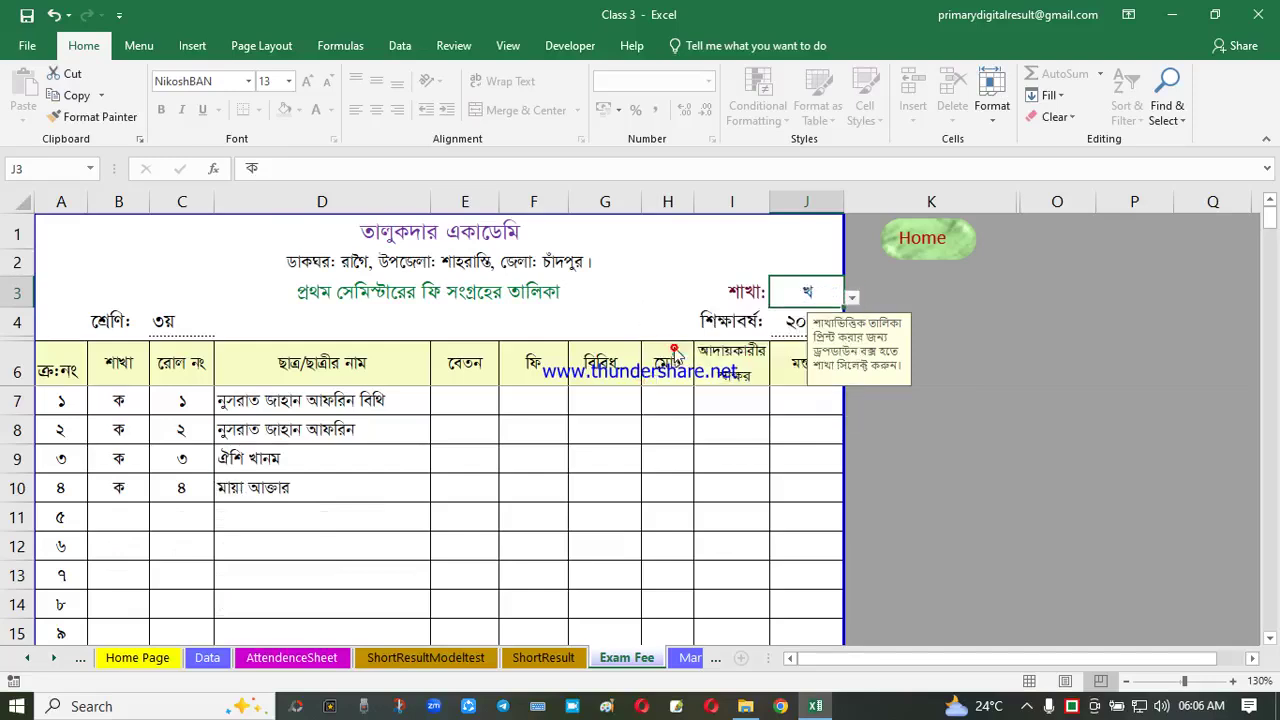
Set the fee list's section (শাখা) to সকল শাখা
click(850, 298)
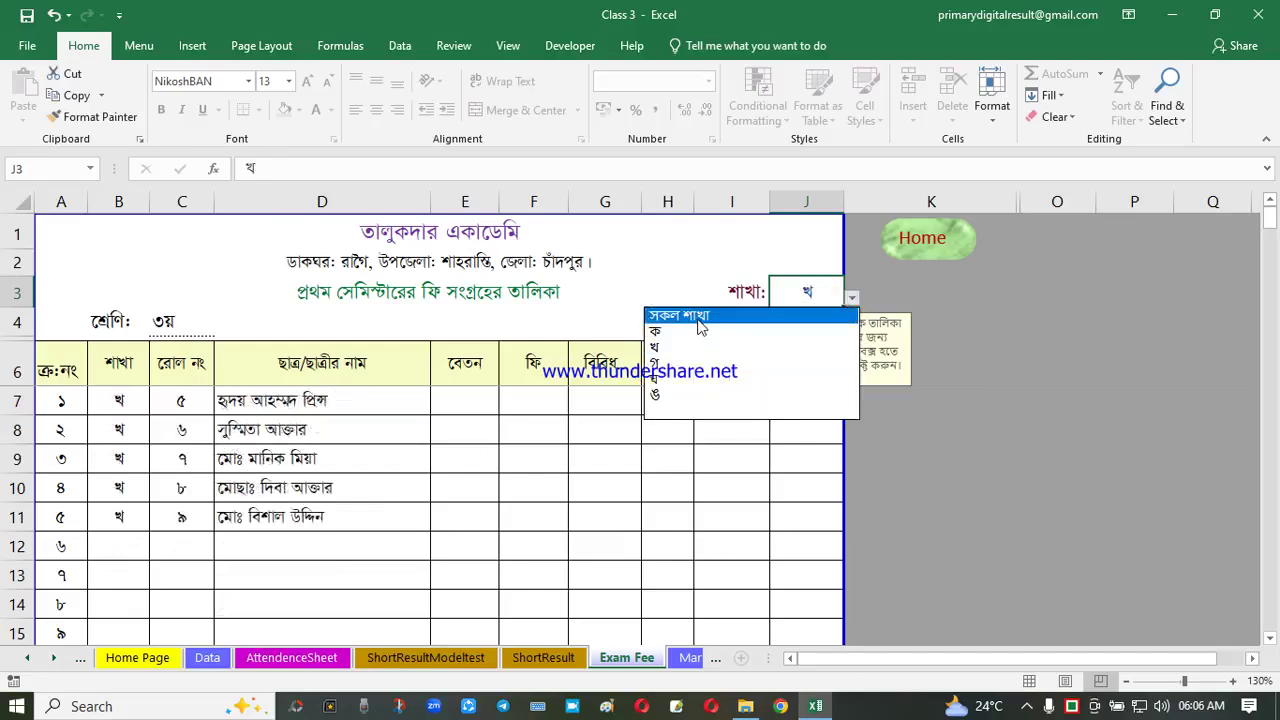
click(700, 316)
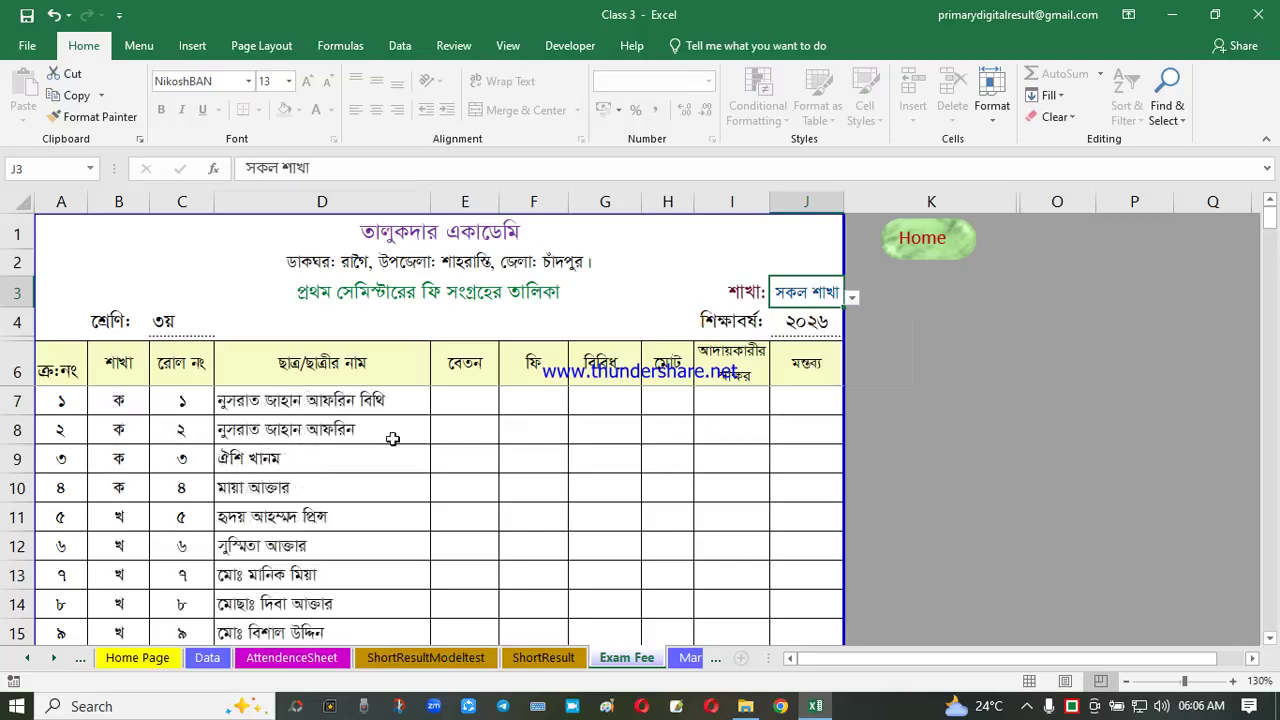
click(392, 437)
Return to the Home Page, open the সীট লেবেল/ডেস্ক লেবেল sheet, and look through the students' seat labels
click(922, 248)
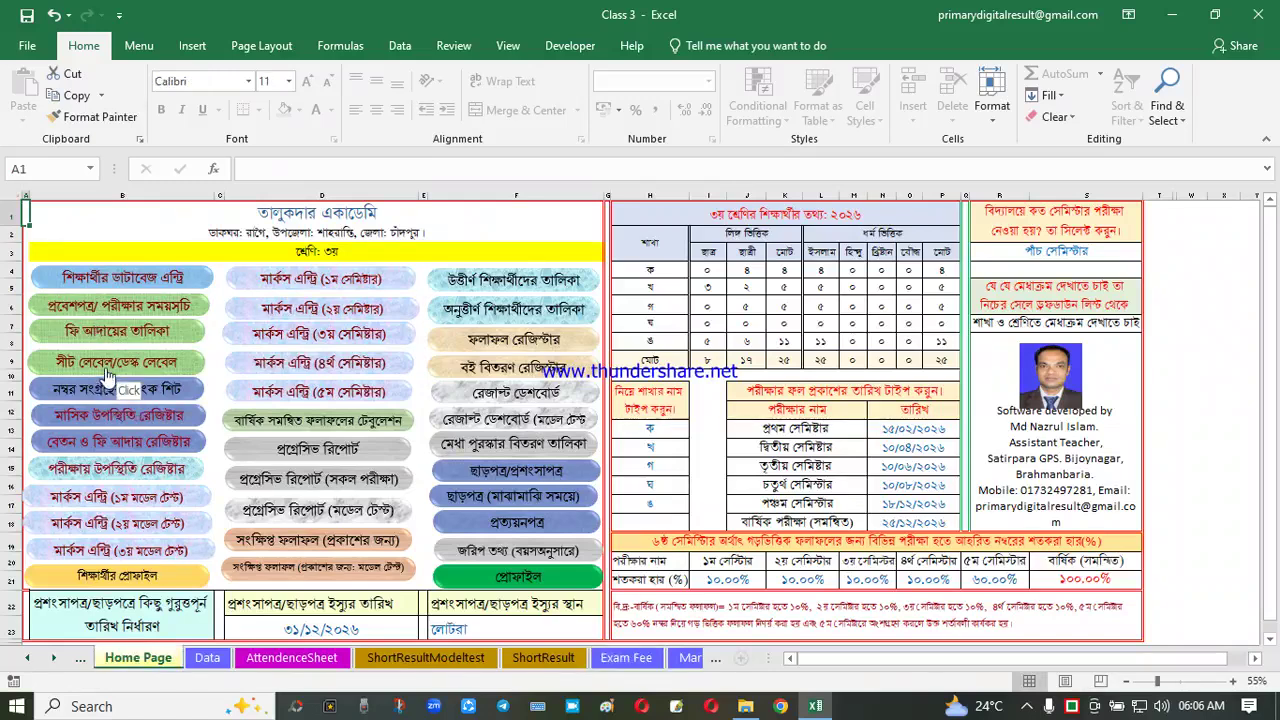
click(145, 369)
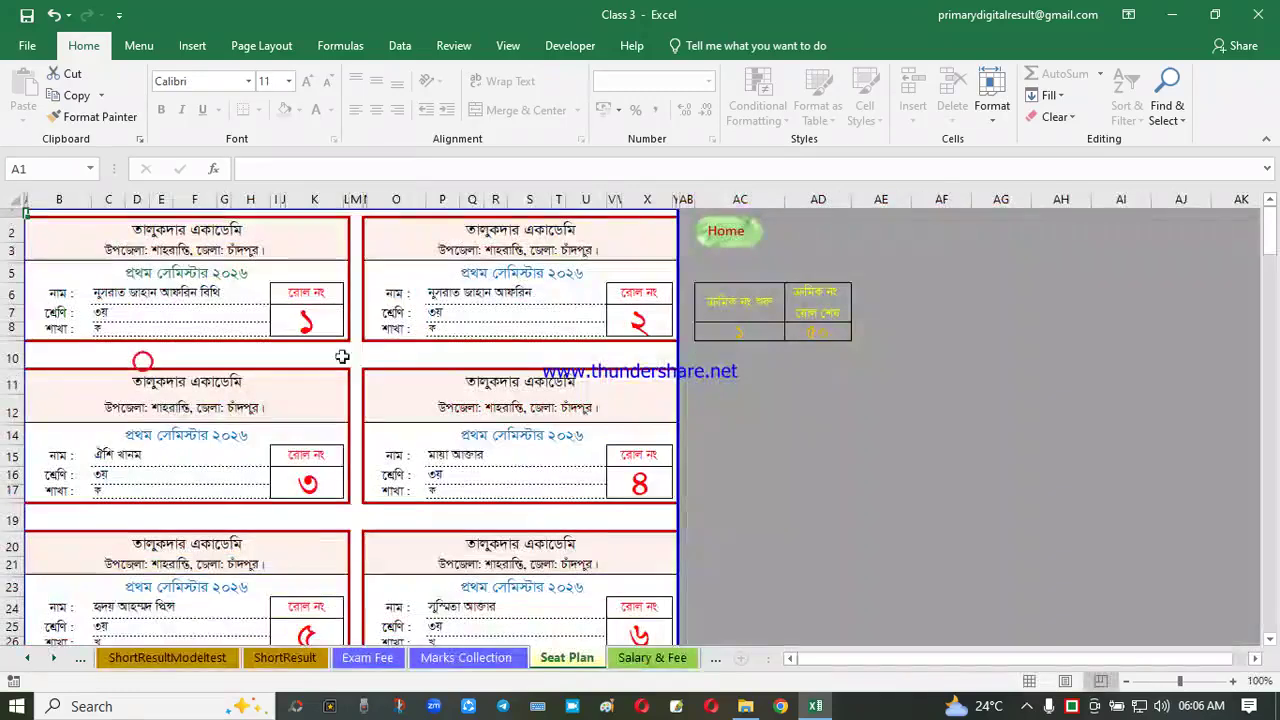
click(500, 291)
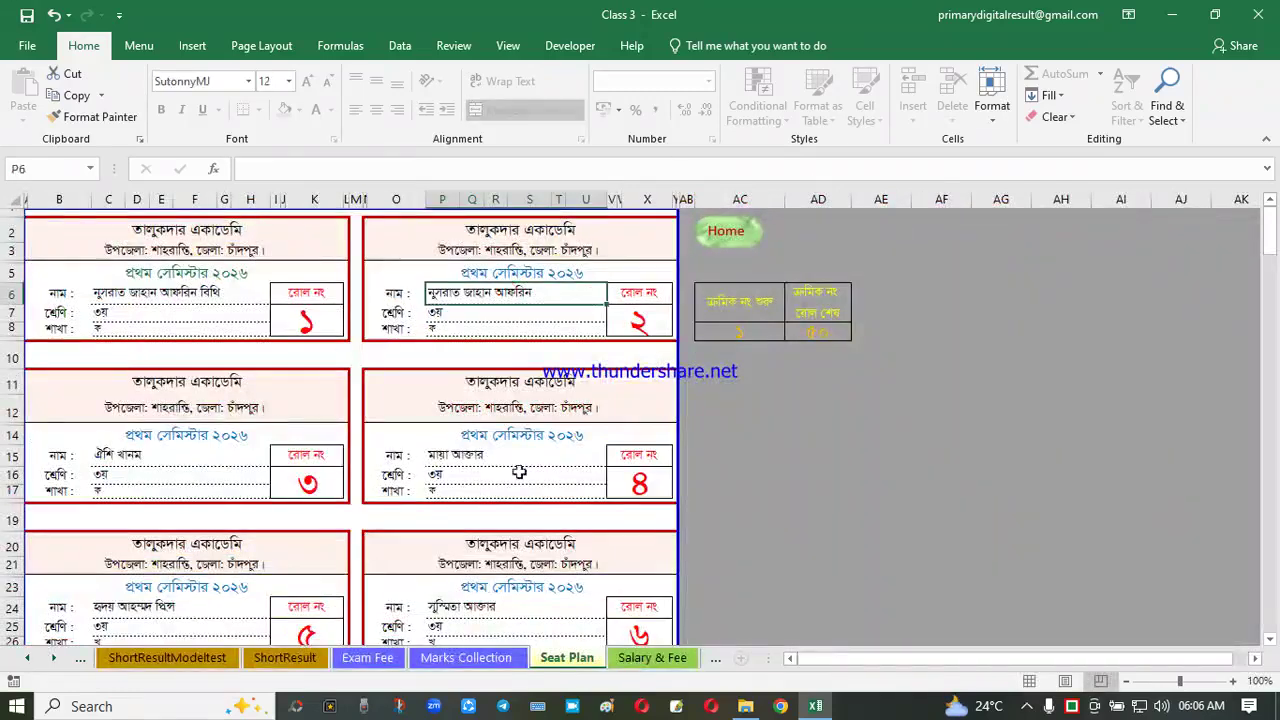
click(521, 434)
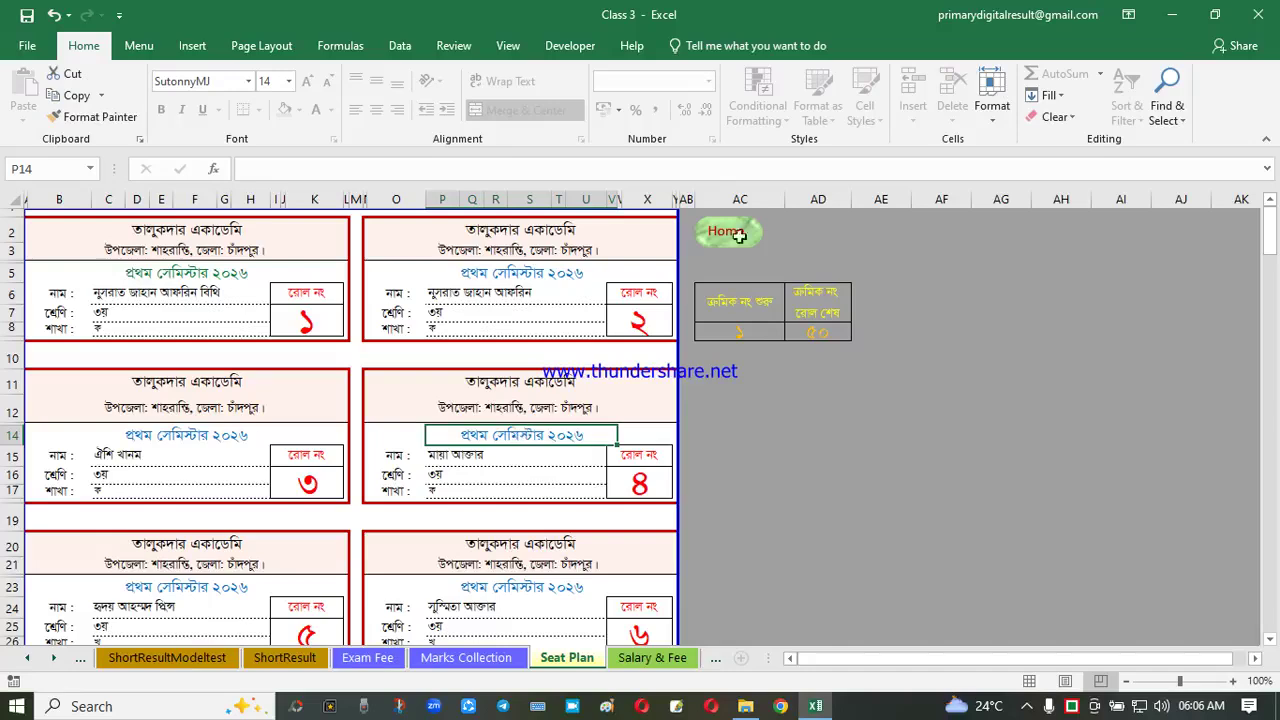
click(434, 394)
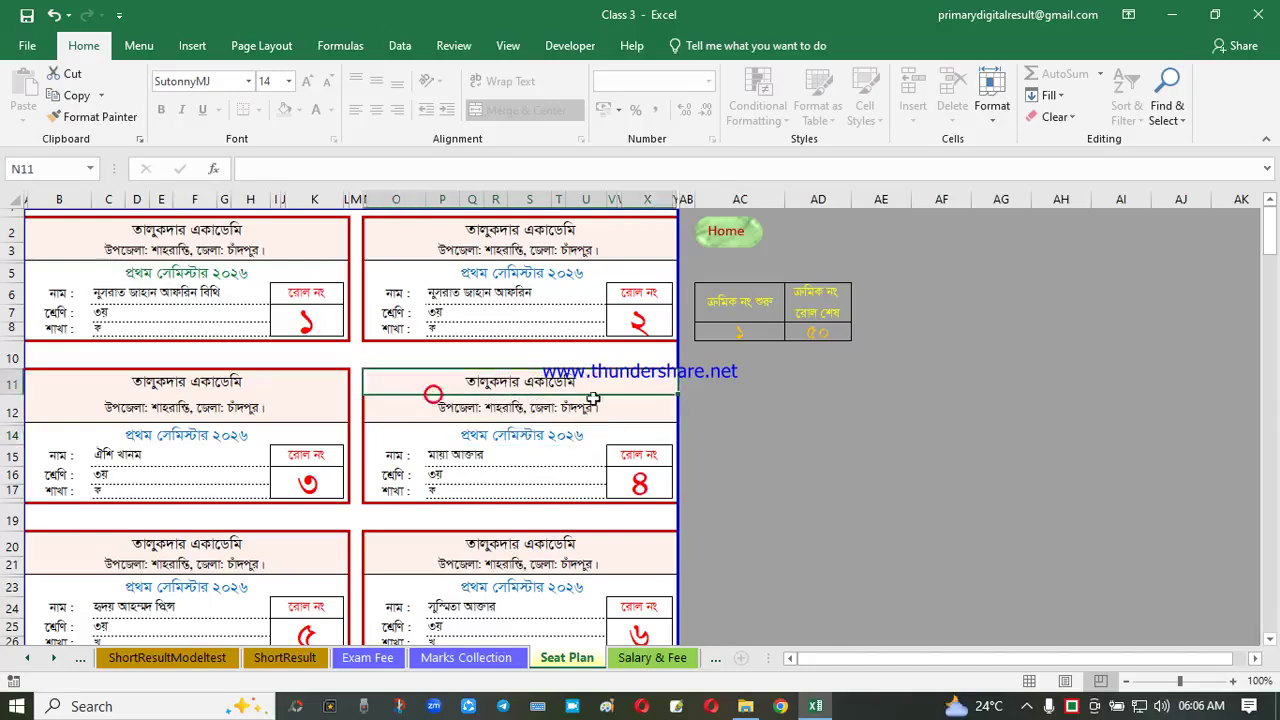
scroll(434, 420, down, 6)
scroll(434, 455, down, 3)
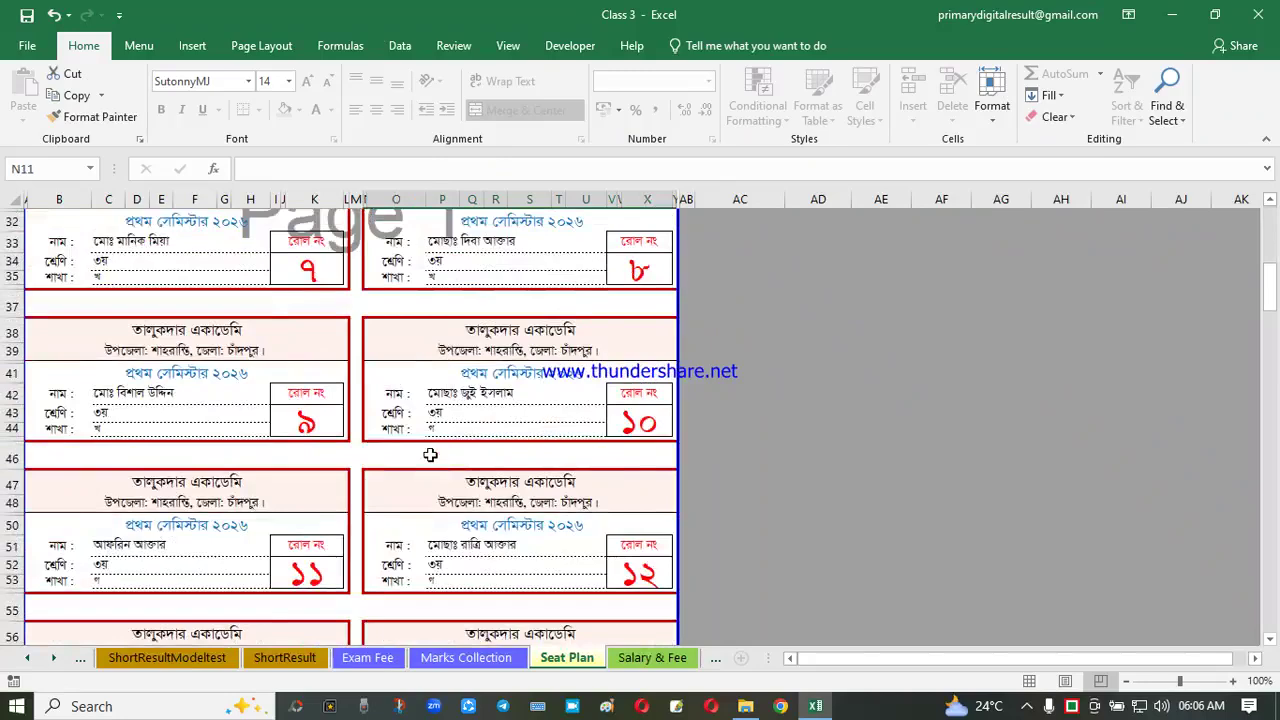
Set the seat labels' starting serial number (ক্রমিক নং শুরু) to 51
scroll(430, 455, down, 3)
scroll(766, 446, up, 6)
drag(1270, 272, 1270, 230)
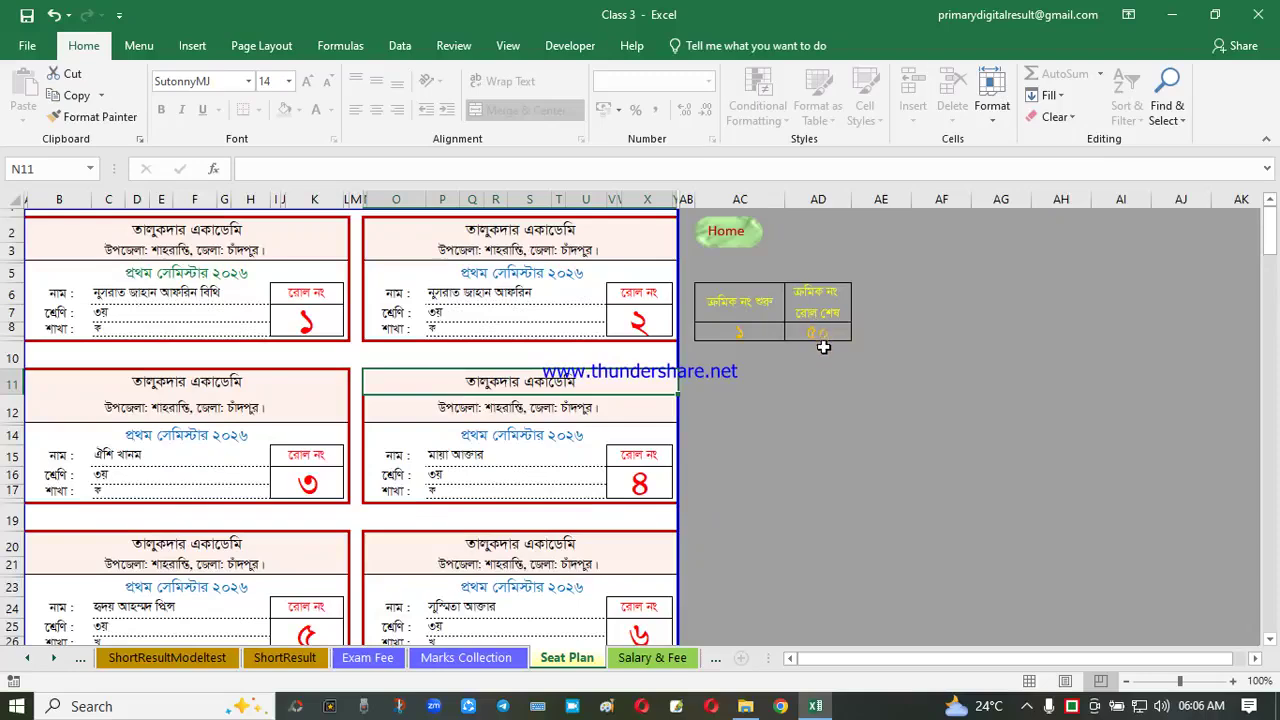
click(756, 338)
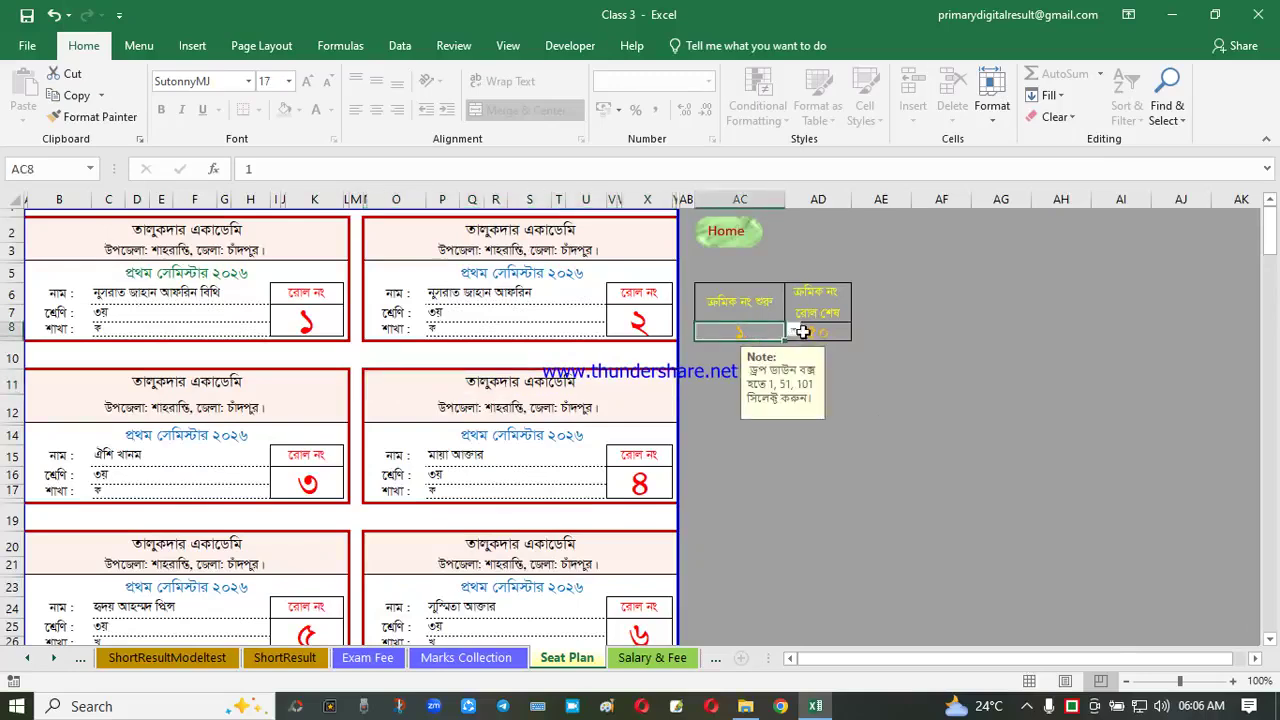
click(793, 331)
click(760, 360)
click(918, 375)
Set the seat labels' starting serial number (ক্রমিক নং শুরু) back to 1
click(755, 332)
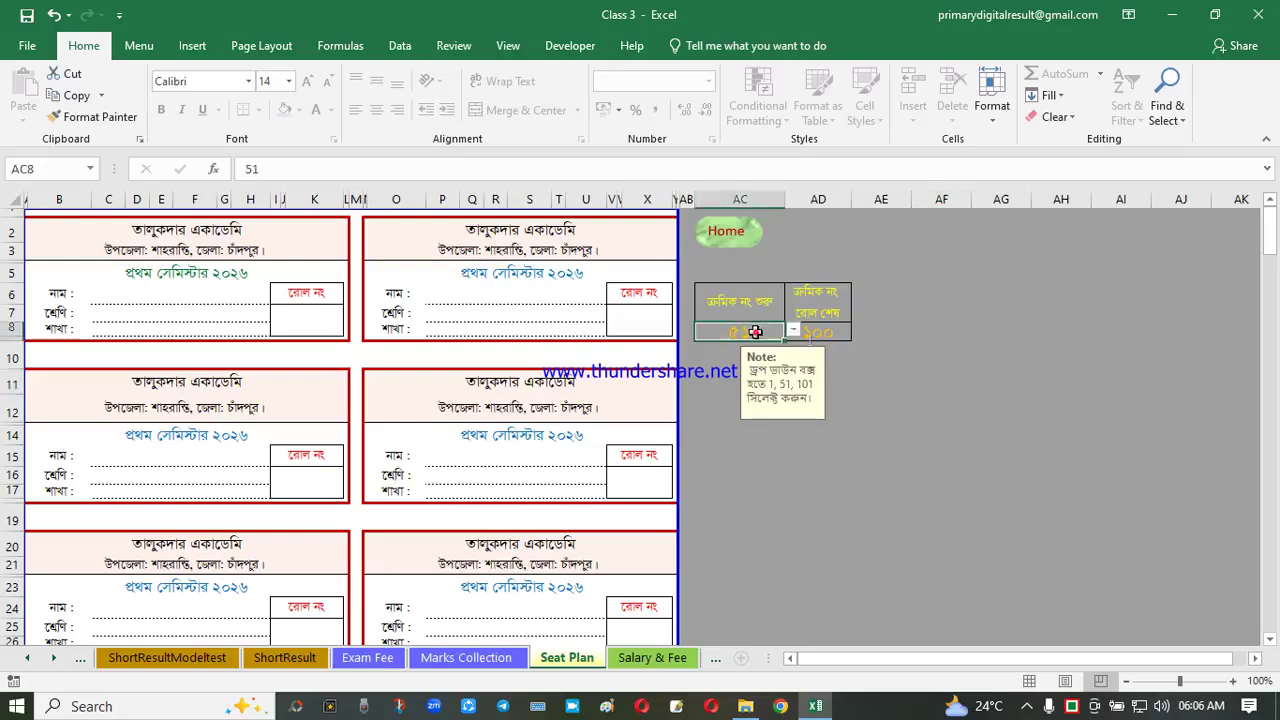
click(793, 332)
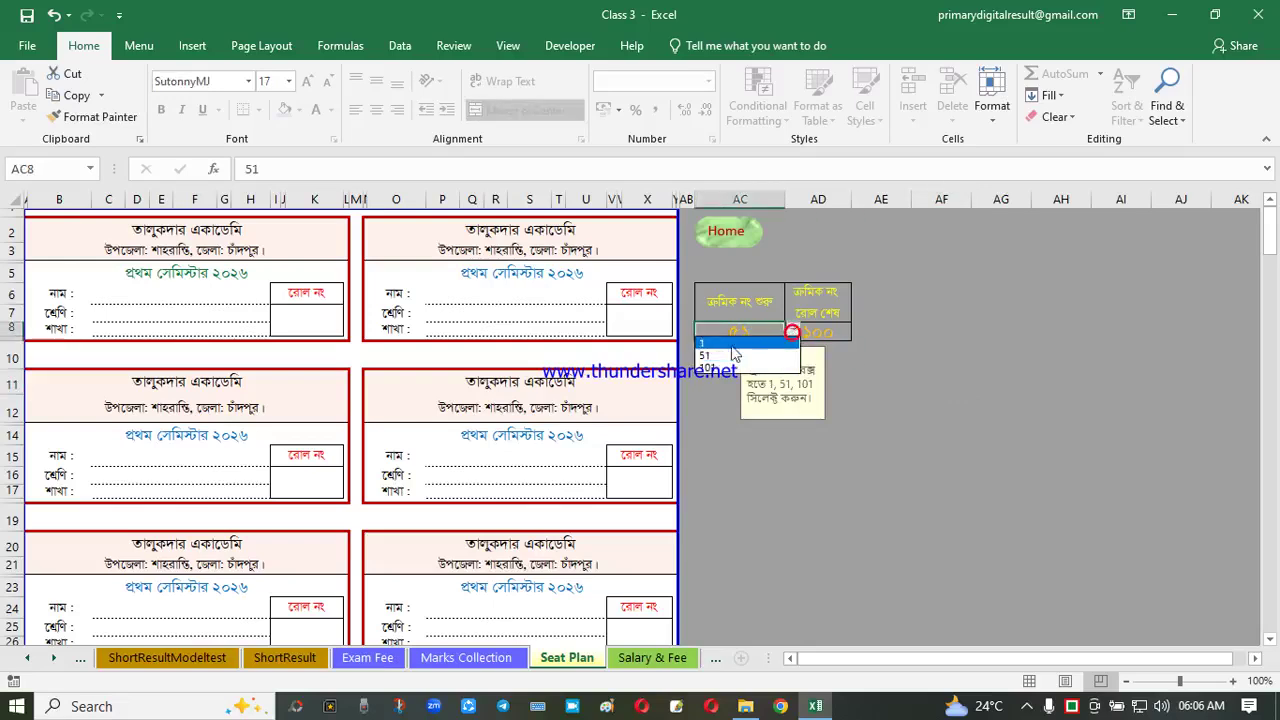
click(706, 343)
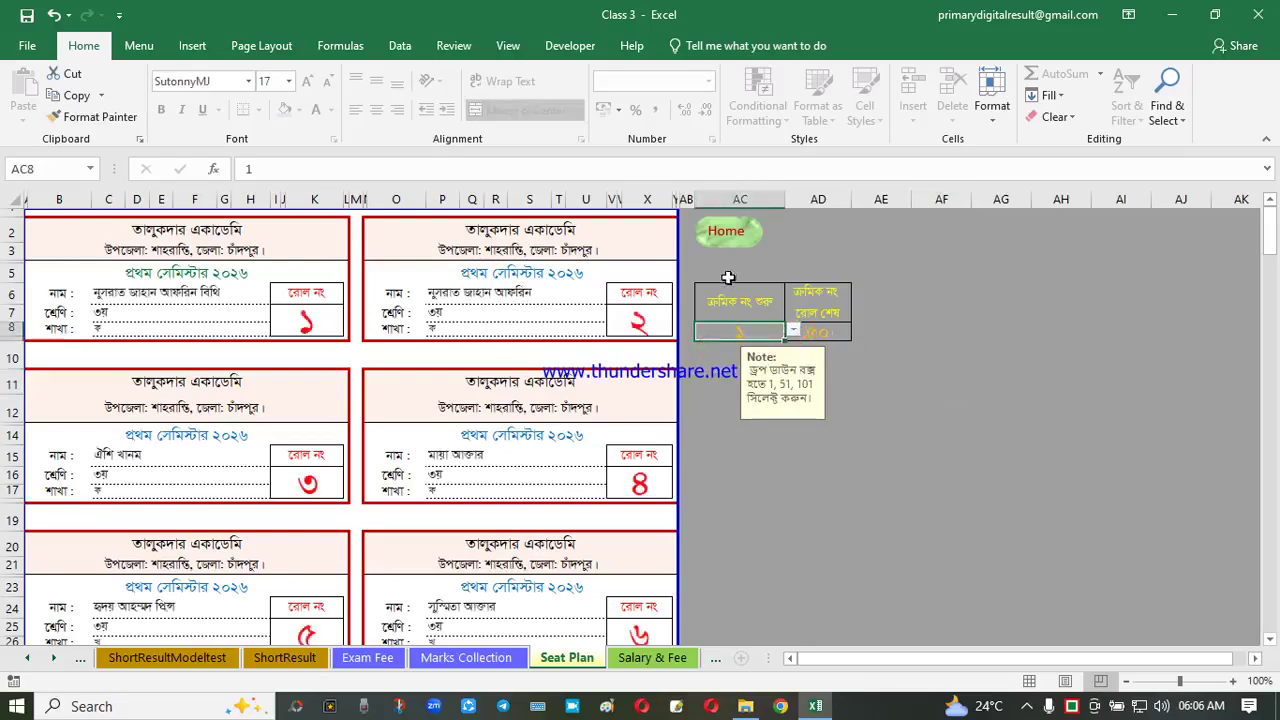
Return to the Home Page, open the নম্বর সংগ্রহের ব্ল্যাংক শিট sheet, and look over its blank mark columns
click(731, 240)
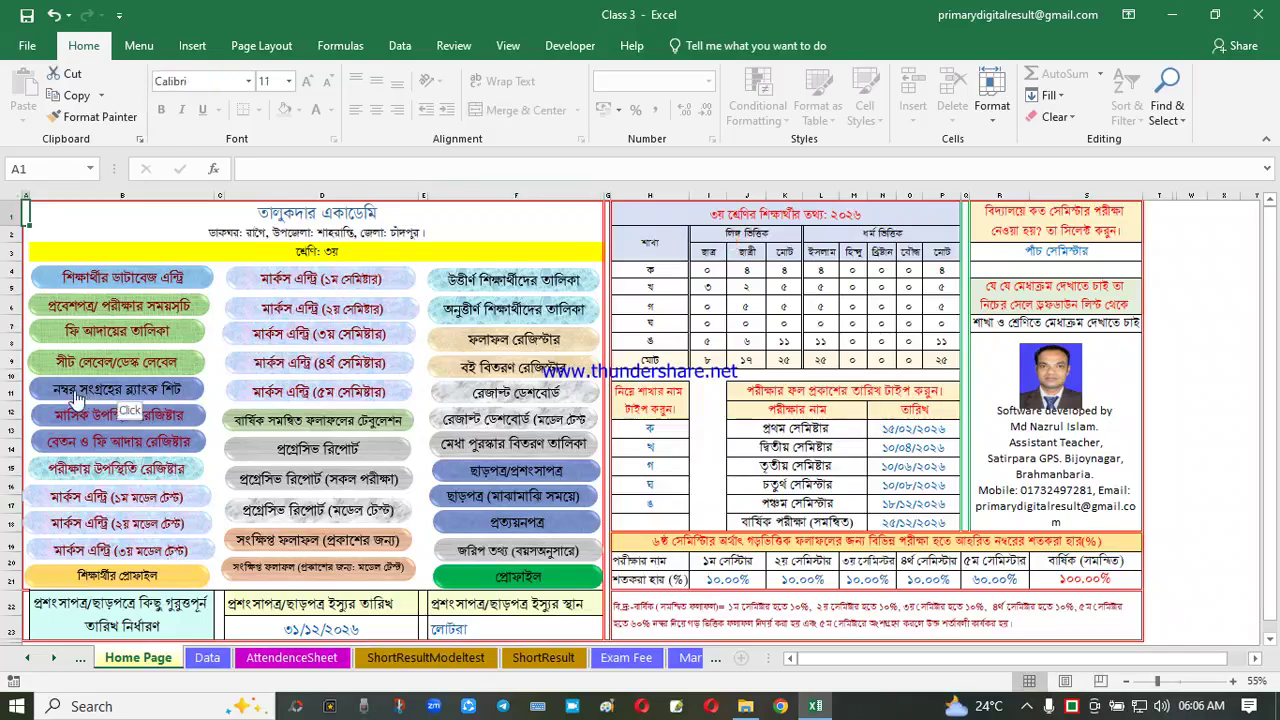
click(145, 397)
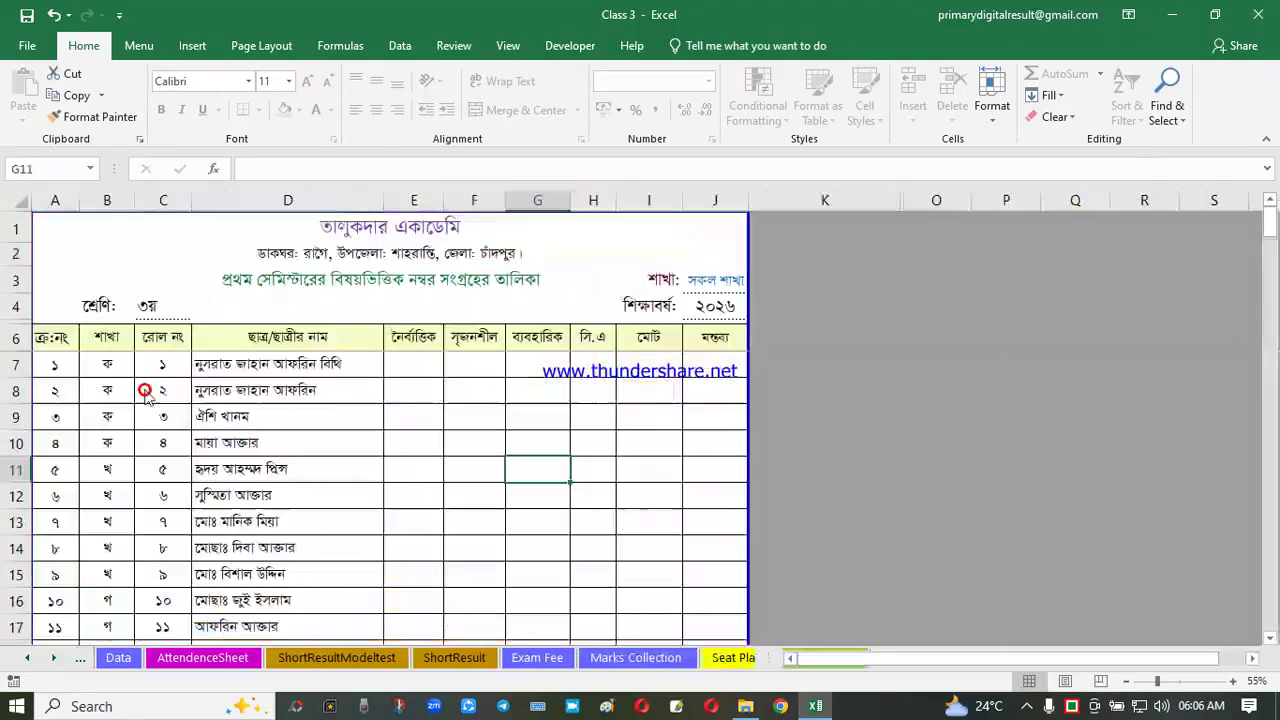
click(594, 438)
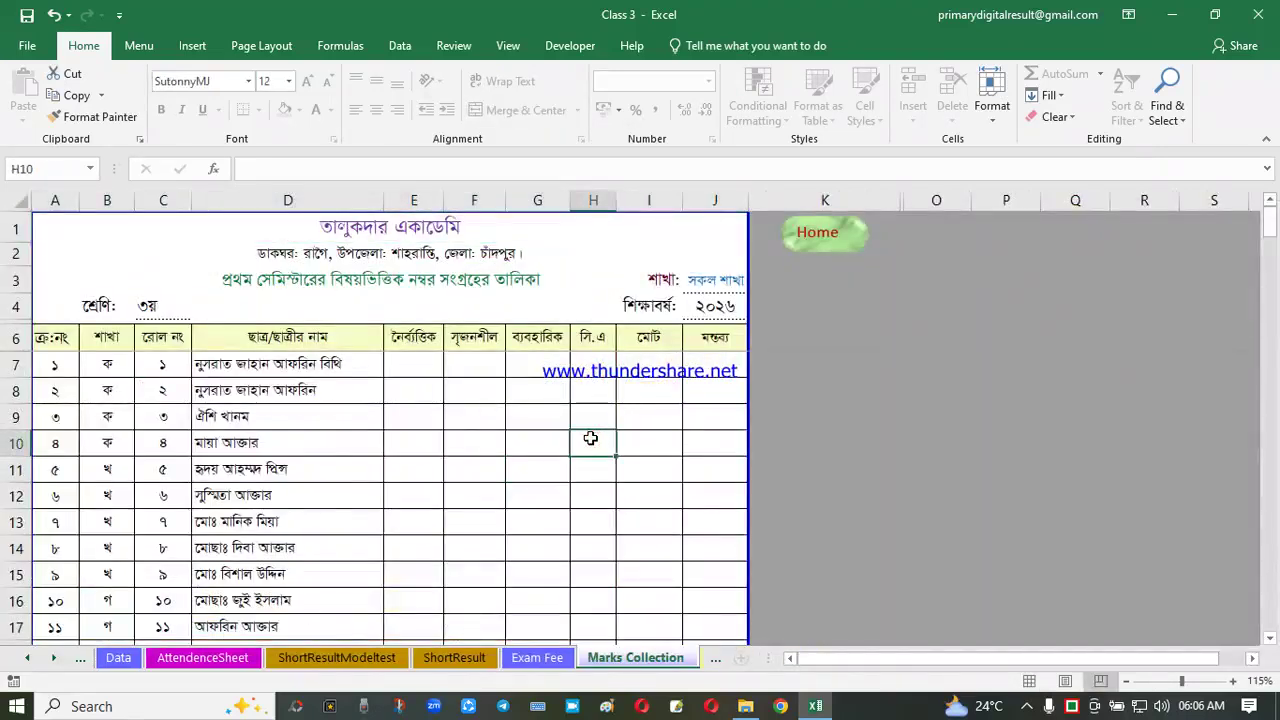
click(607, 366)
click(451, 372)
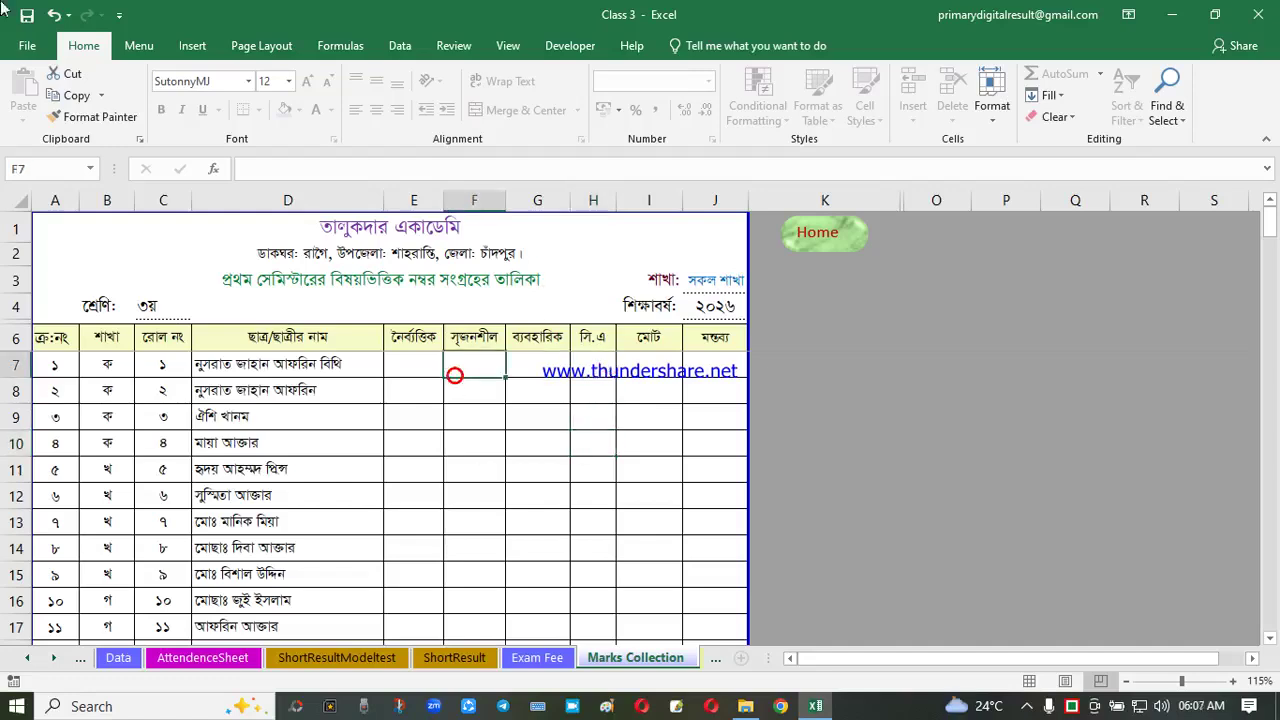
click(441, 397)
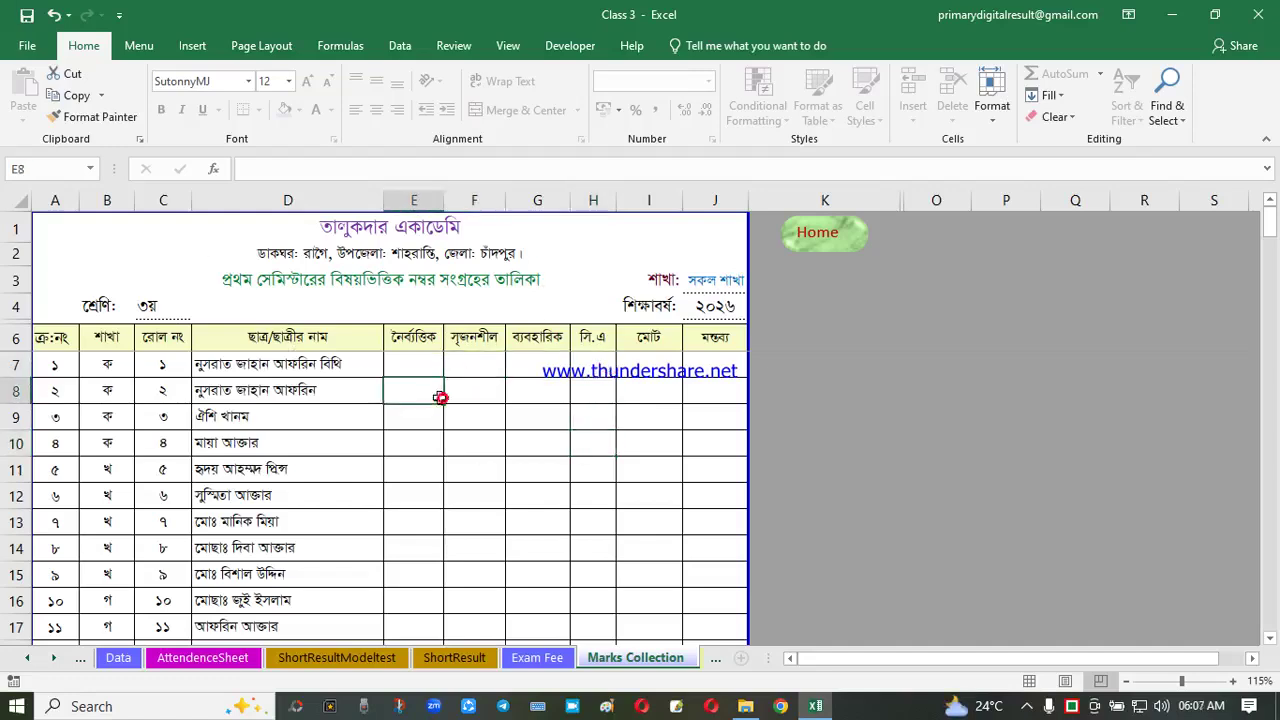
Set the marks collection list's title to দ্বিতীয় সেমিস্টারের বিষয়ভিত্তিক নম্বর সংগ্রহের তালিকা
click(340, 284)
click(578, 287)
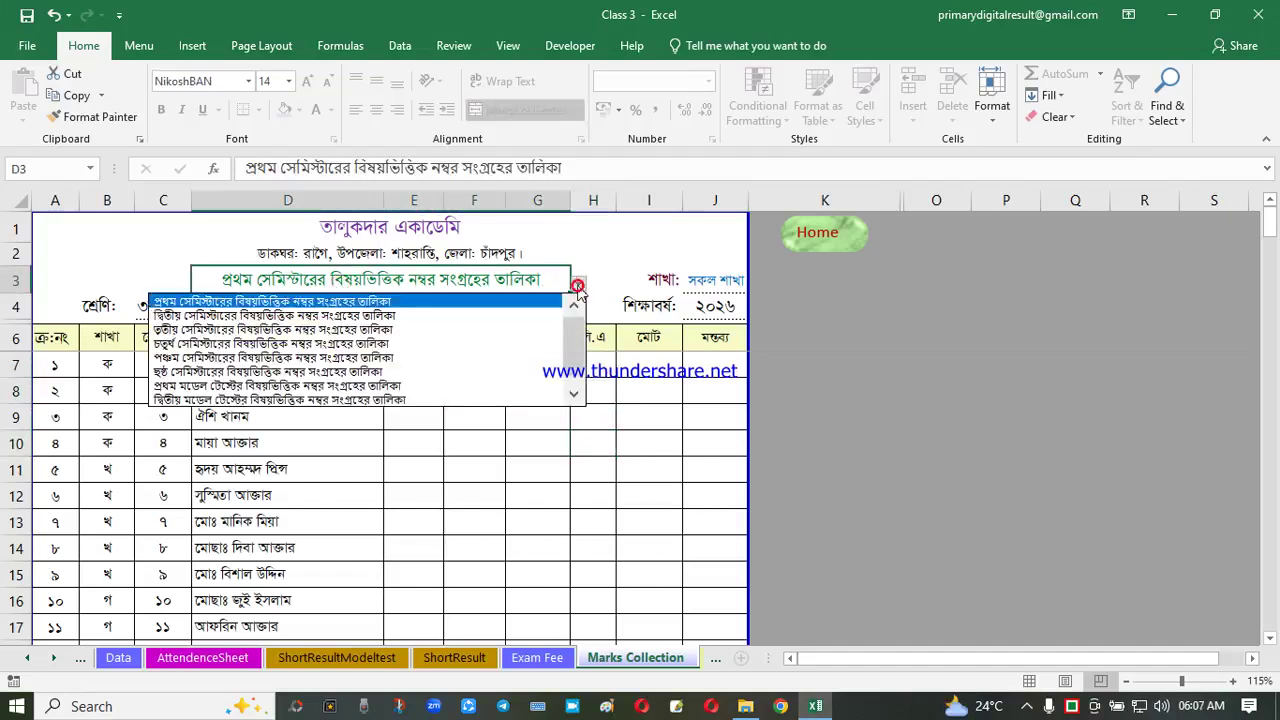
click(344, 316)
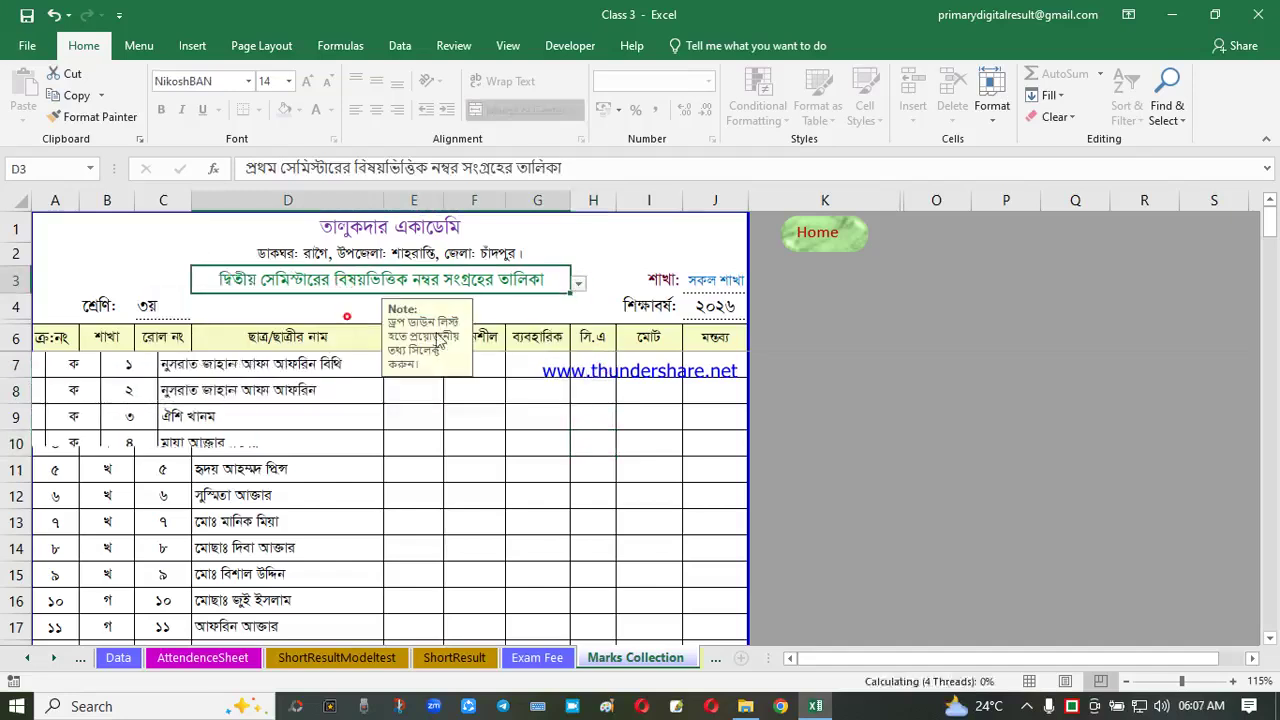
Set the marks collection list's title back to প্রথম সেমিস্টারের বিষয়ভিত্তিক নম্বর সংগ্রহের তালিকা
click(579, 288)
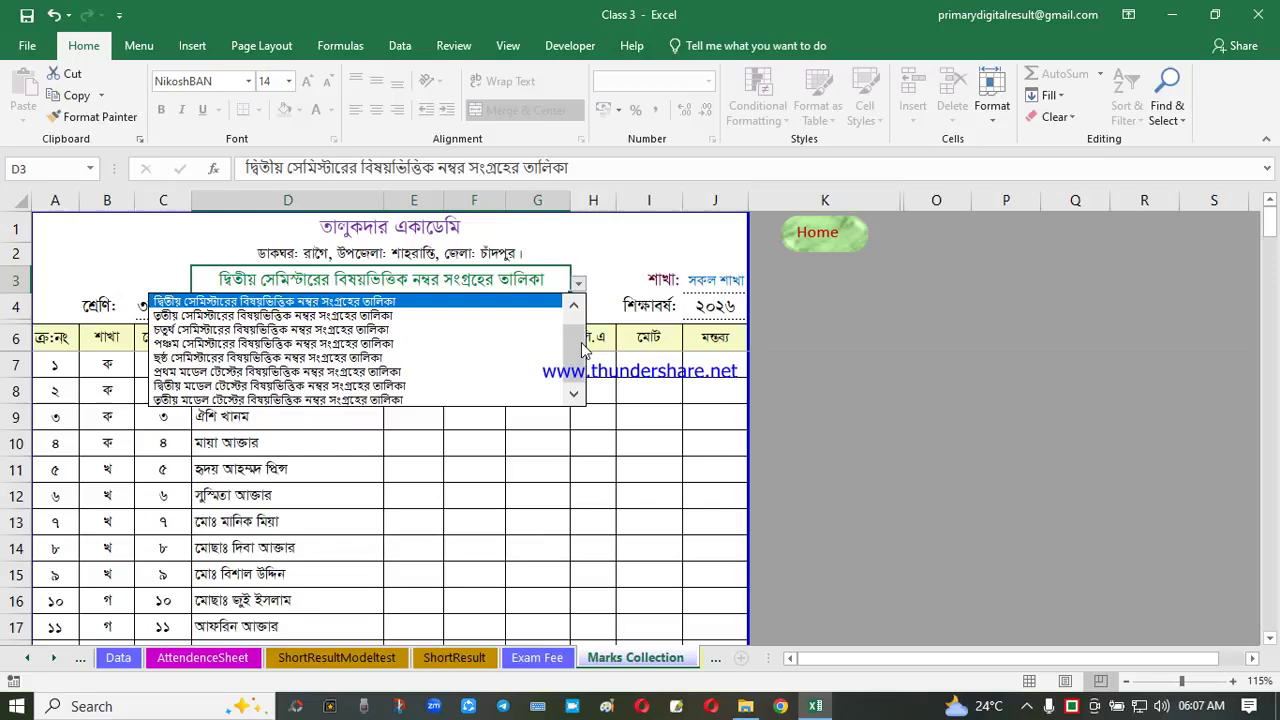
click(346, 301)
click(492, 391)
Filter the marks collection list by section (শাখা) ক
click(696, 285)
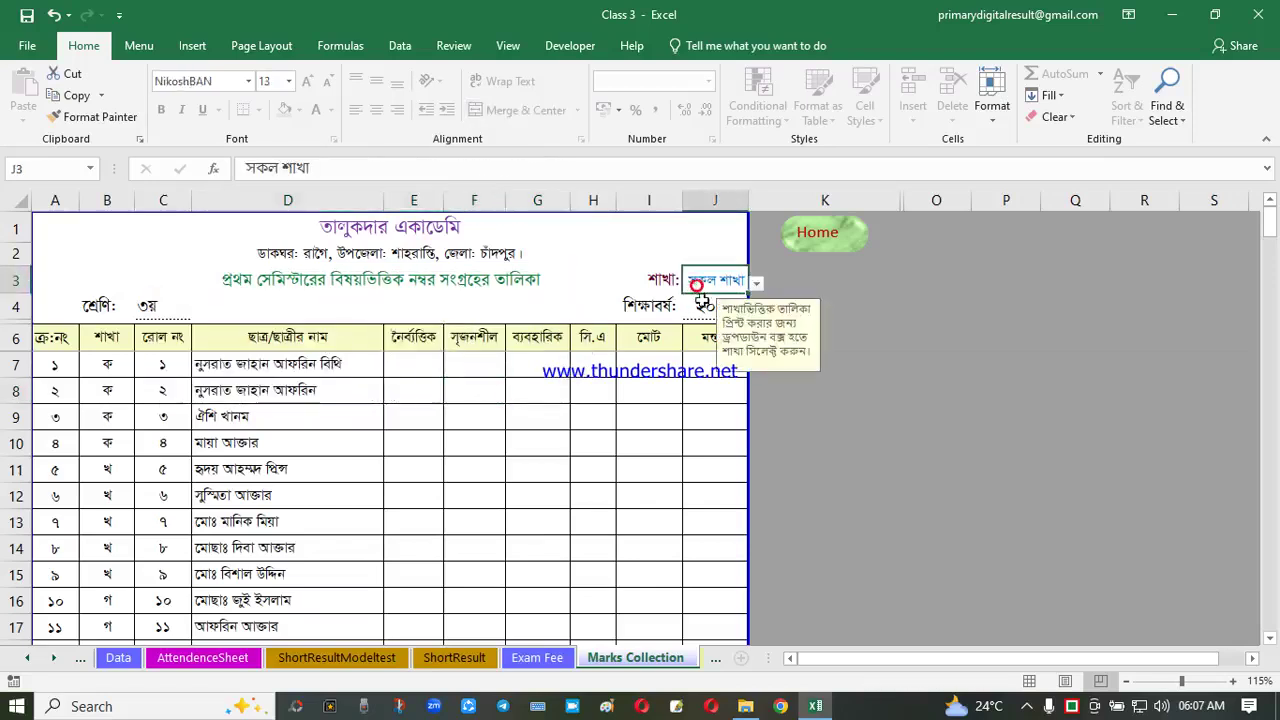
click(758, 284)
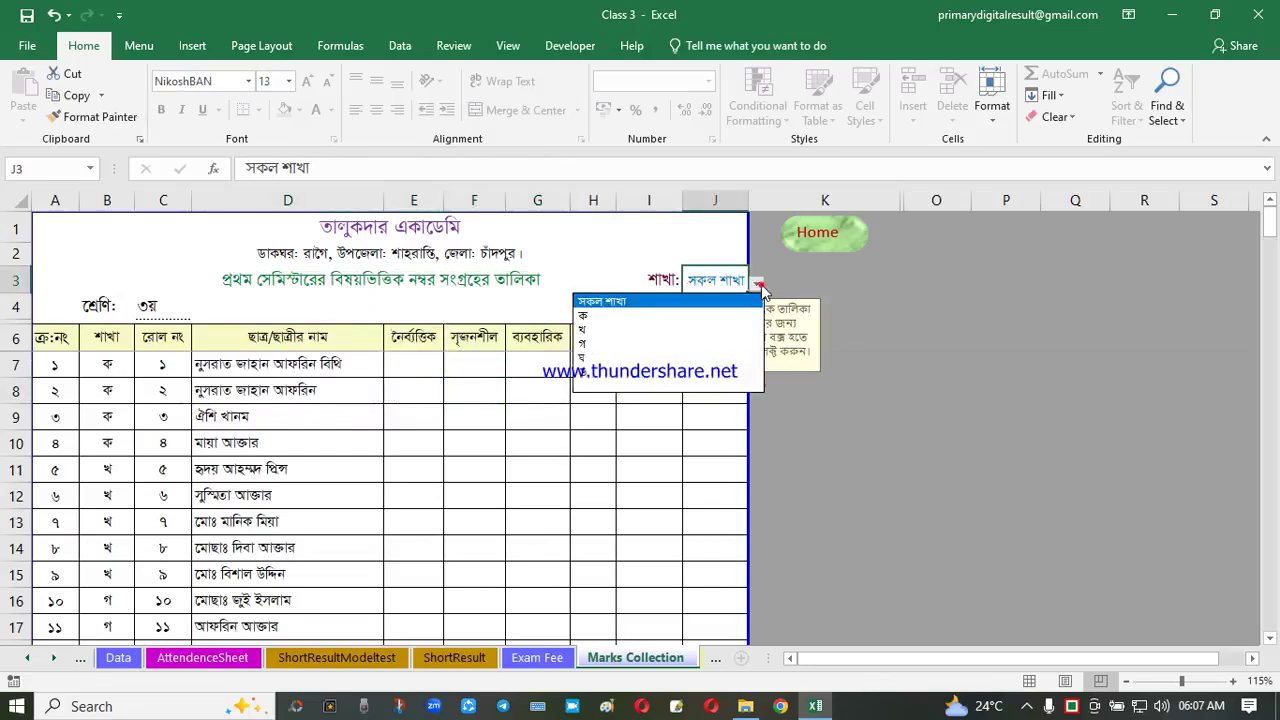
click(589, 318)
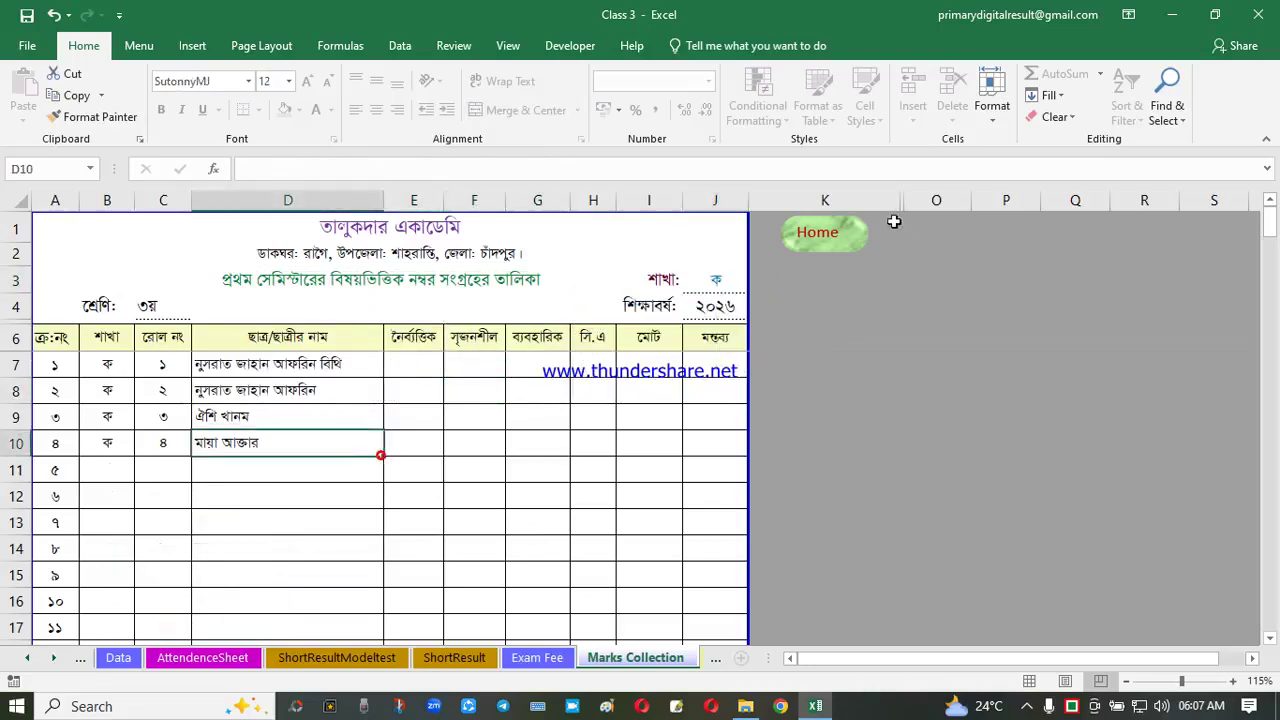
click(712, 274)
click(758, 284)
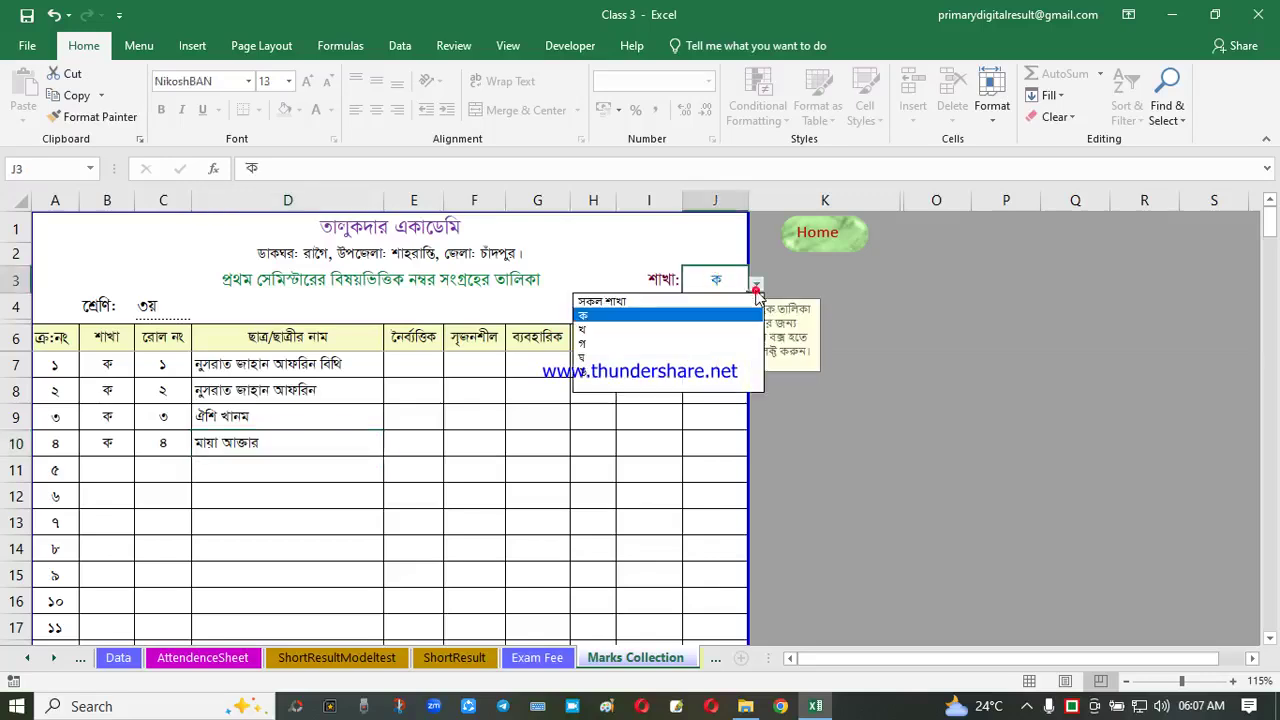
click(627, 315)
click(575, 384)
Return to the Home Page, open the মাসিক উপস্থিতি রেজিস্টার sheet, and examine the monthly working days and the first student's attendance
click(834, 234)
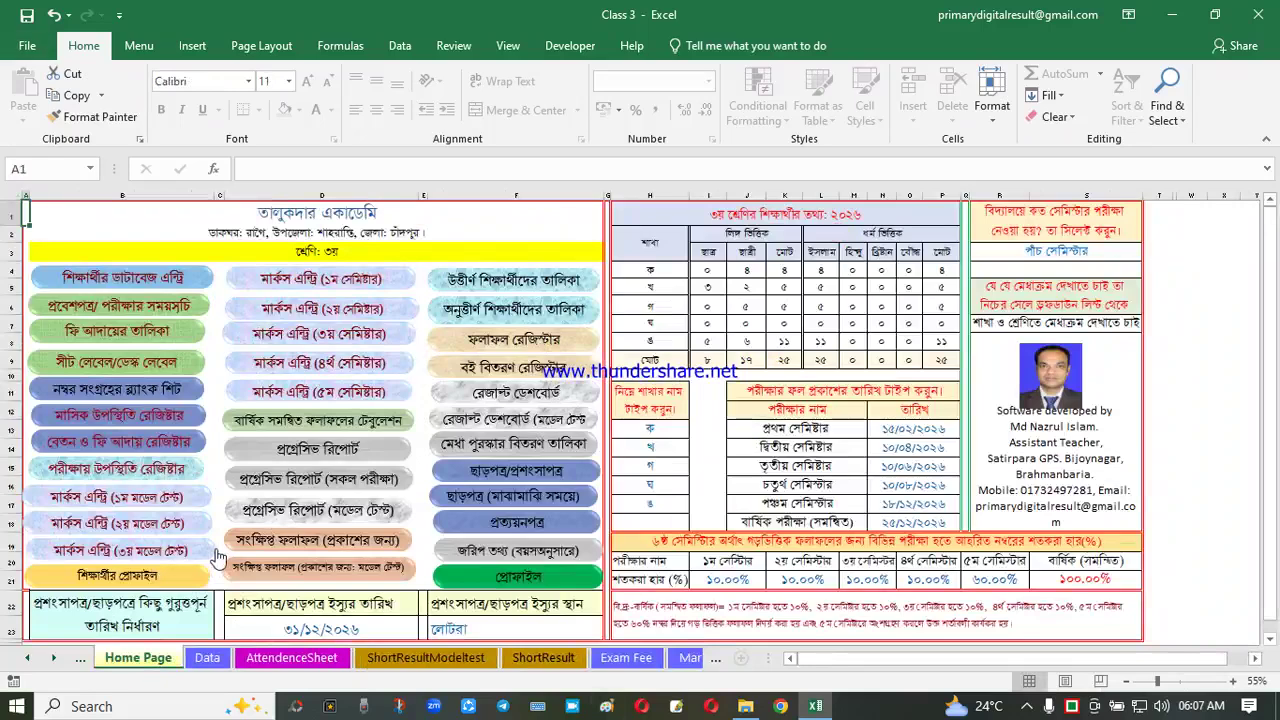
click(136, 425)
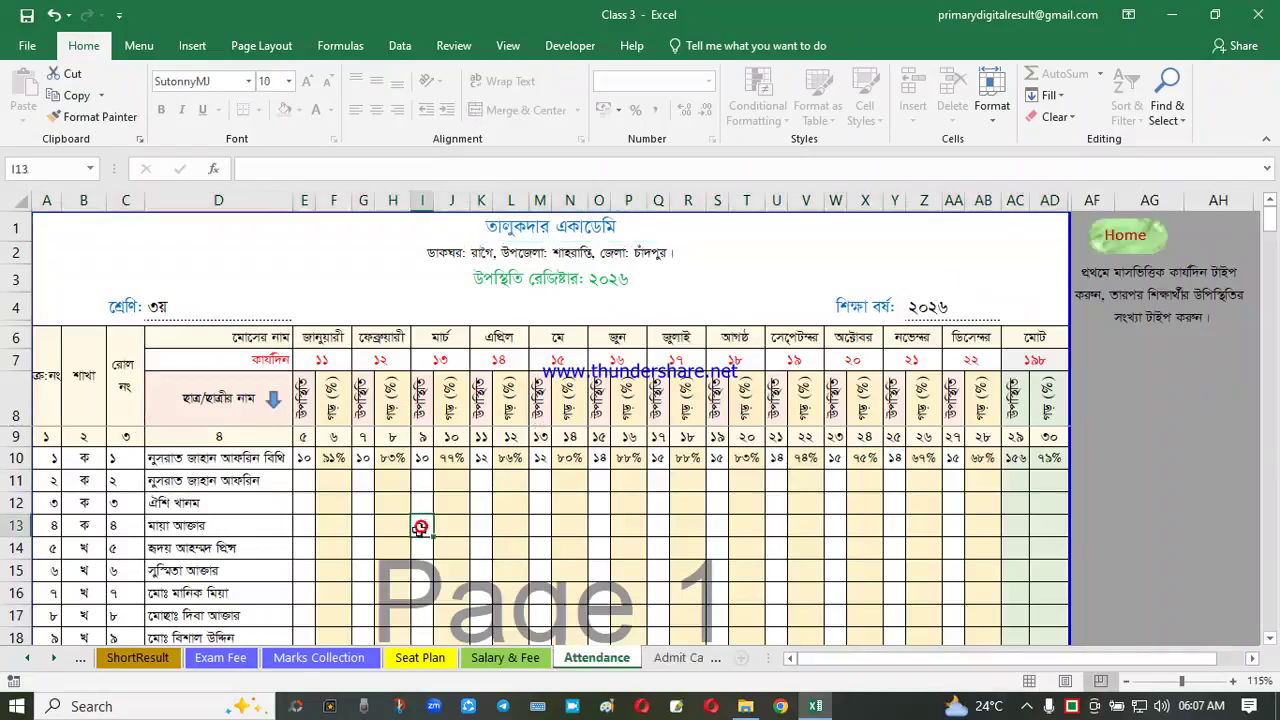
click(383, 412)
click(252, 364)
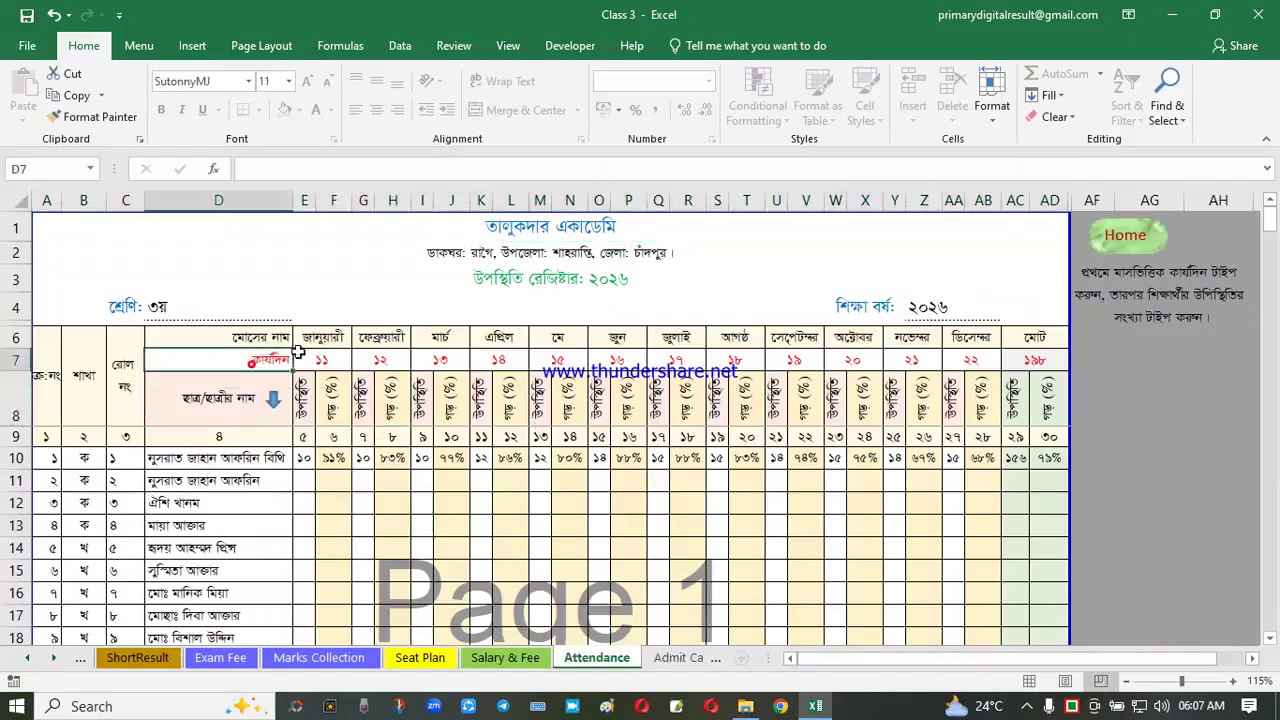
click(324, 334)
click(330, 355)
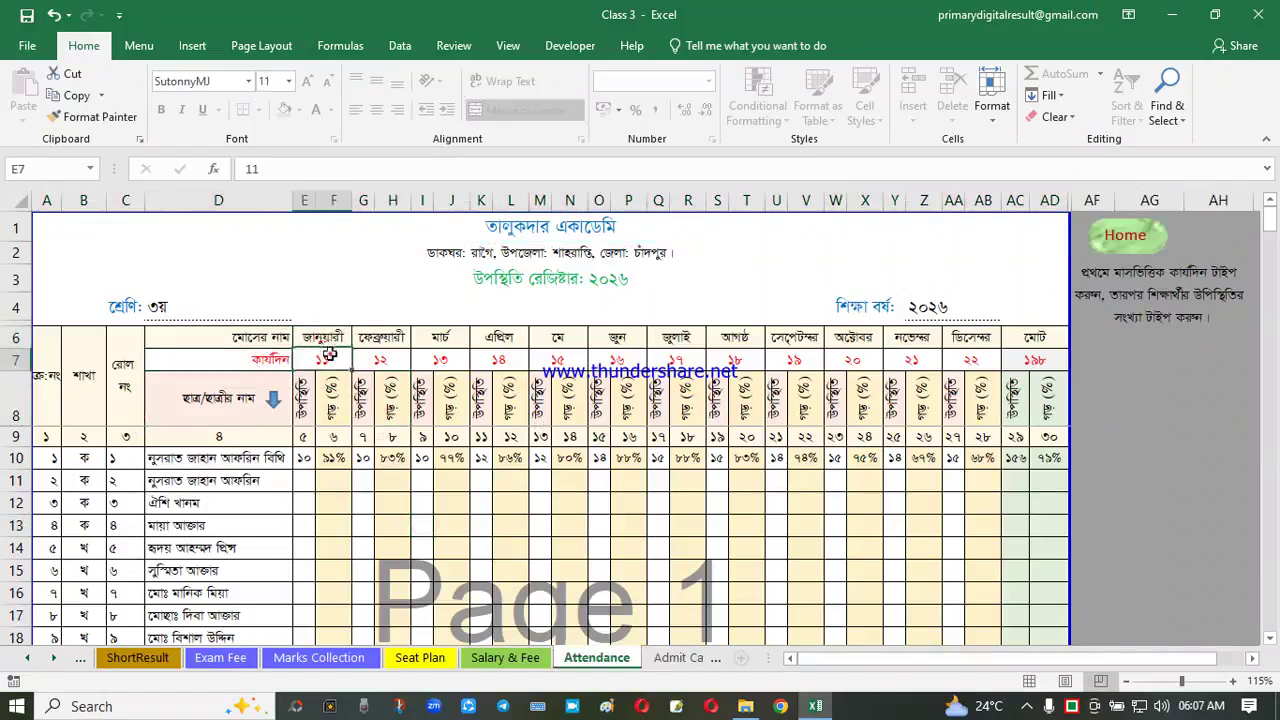
click(386, 360)
click(326, 360)
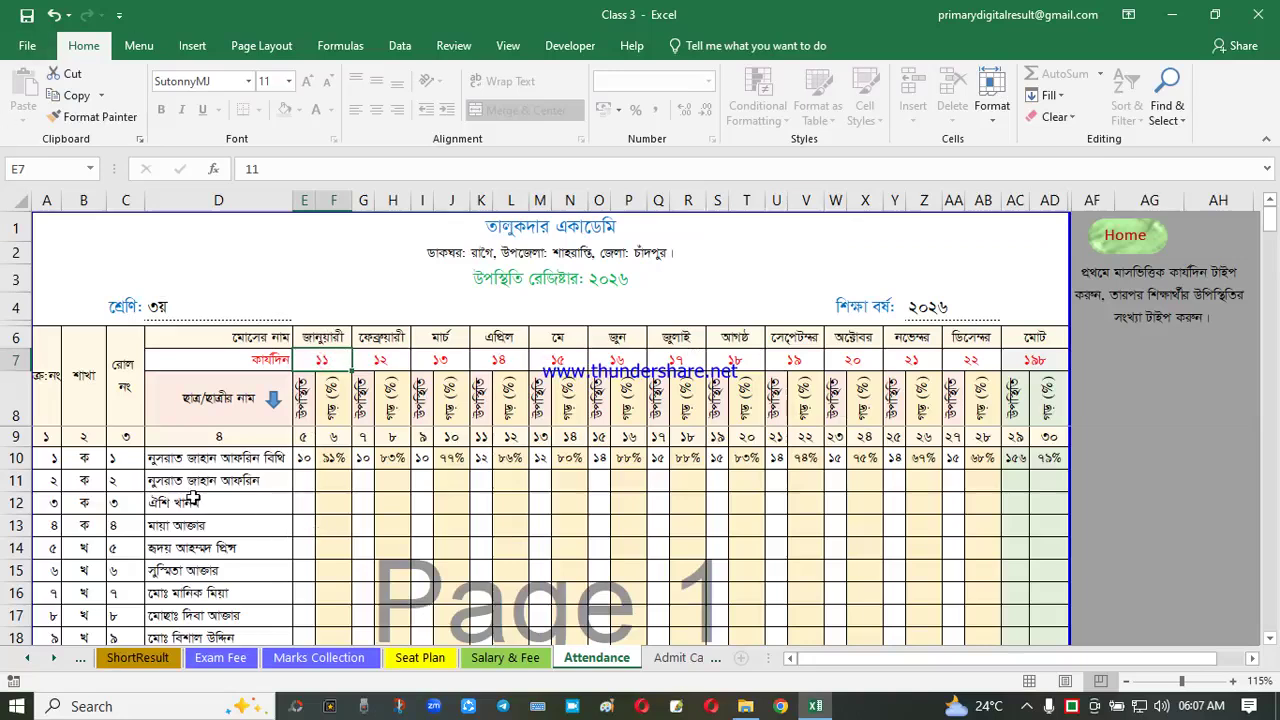
click(308, 466)
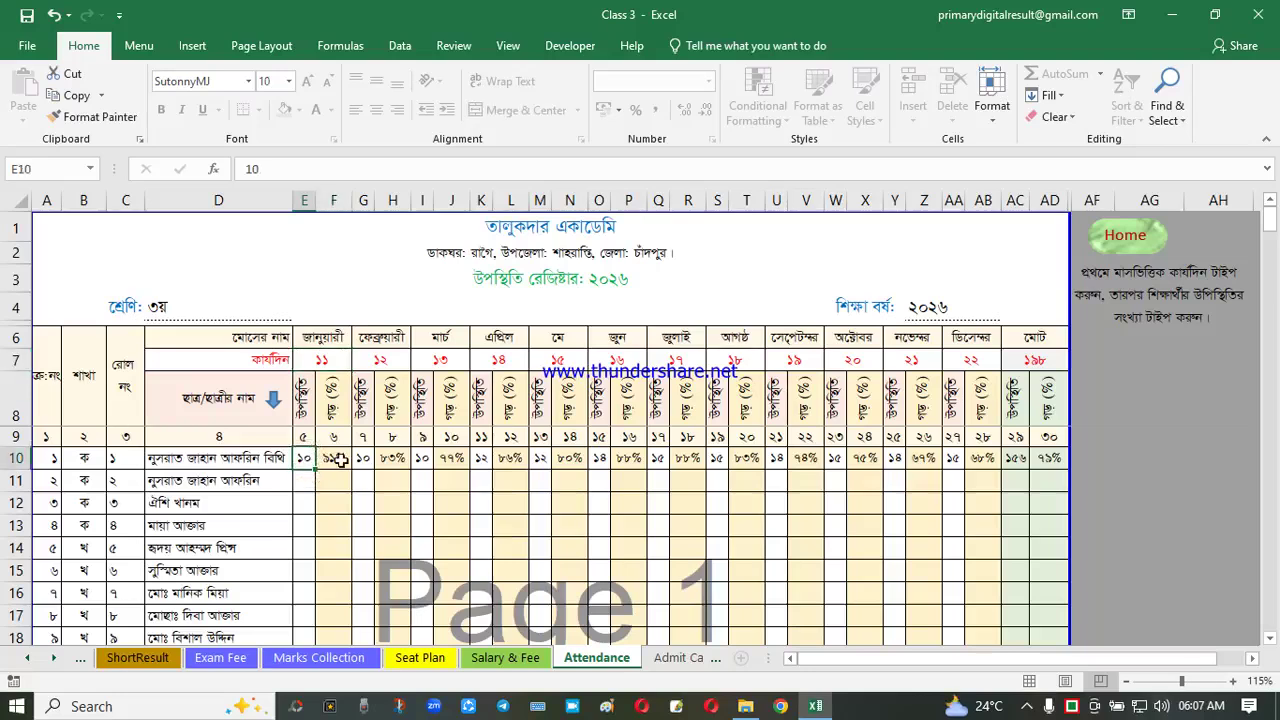
Return to the Home Page, open the বেতন ও ফি আদায় রেজিস্টার sheet, and examine the per-student monthly tuition and miscellaneous fee cells
click(1126, 236)
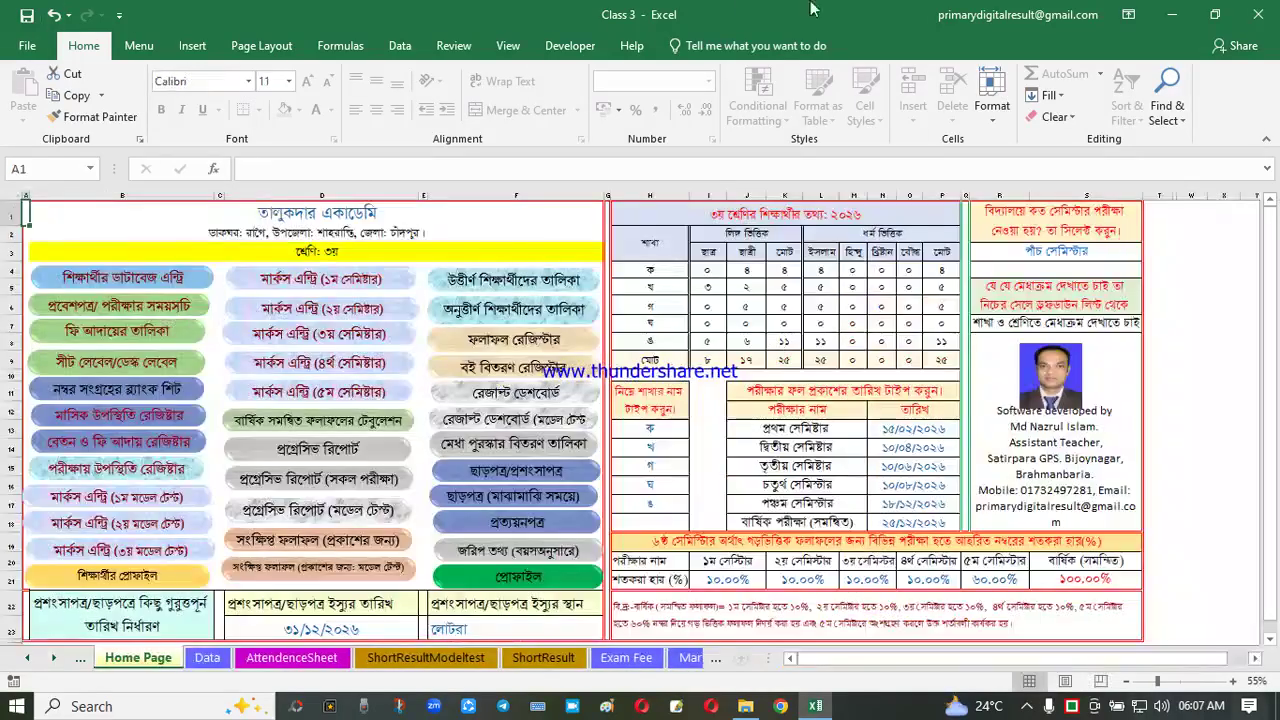
click(100, 447)
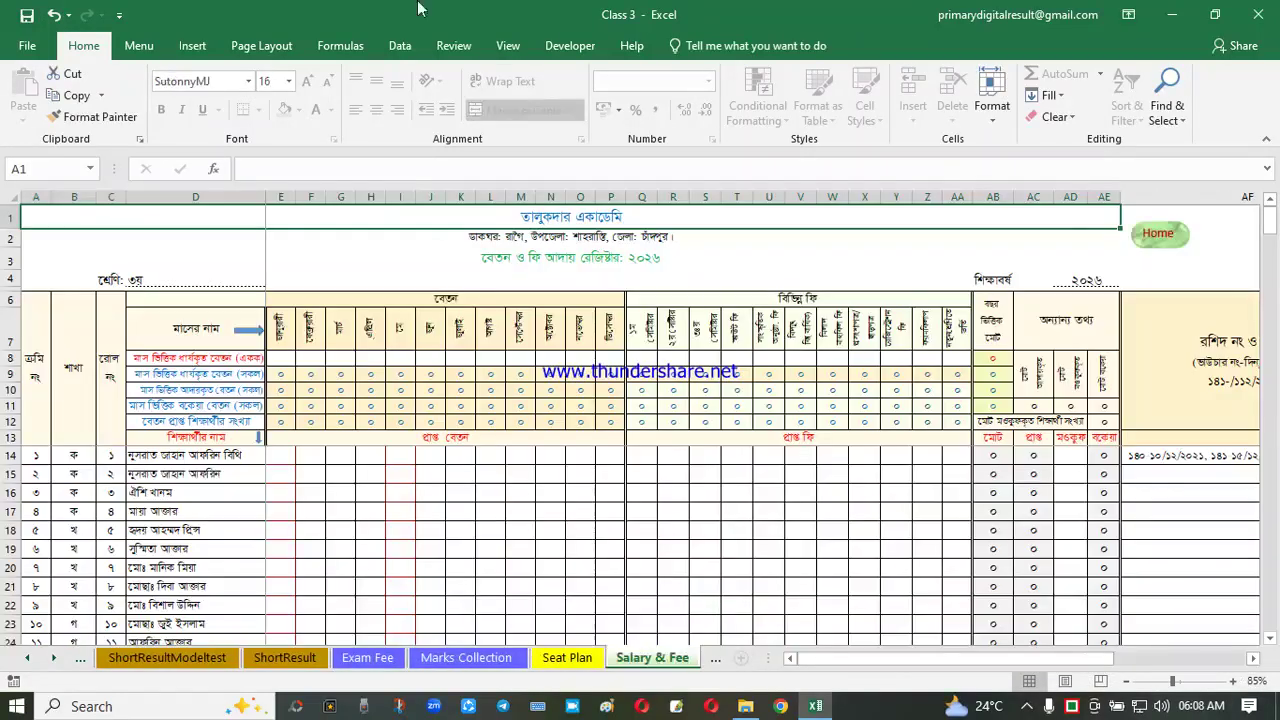
click(338, 487)
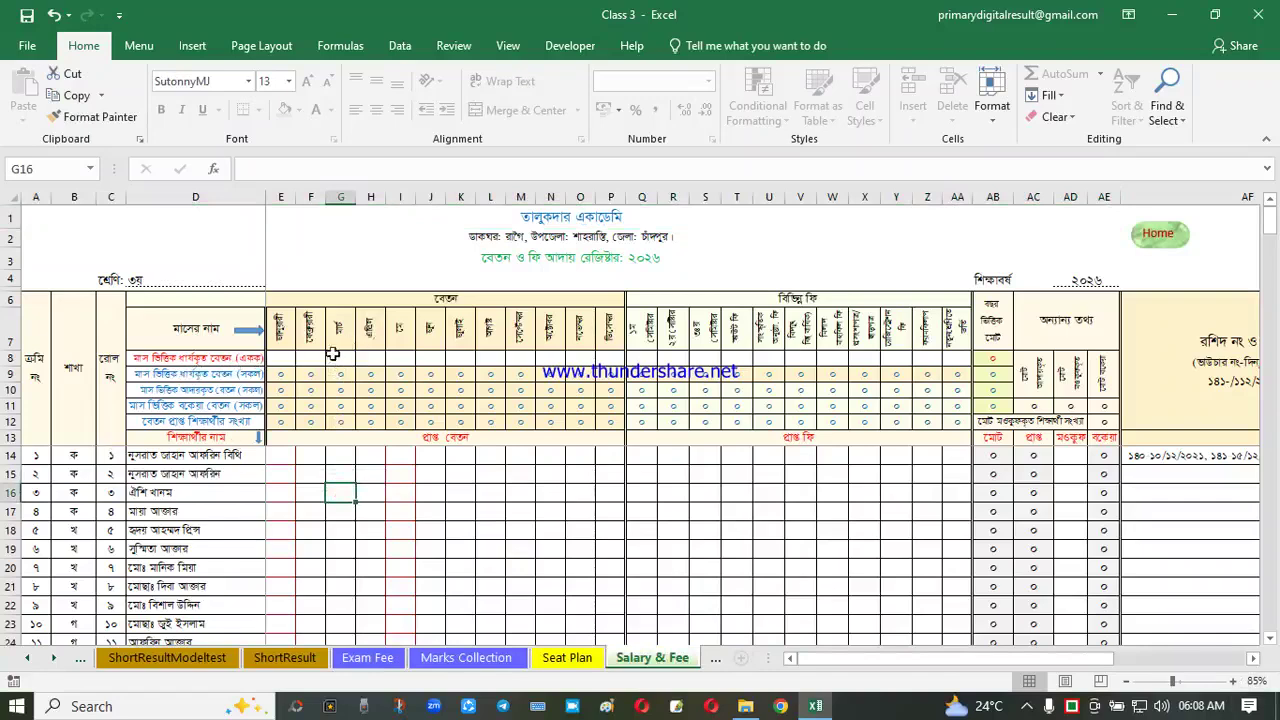
click(287, 354)
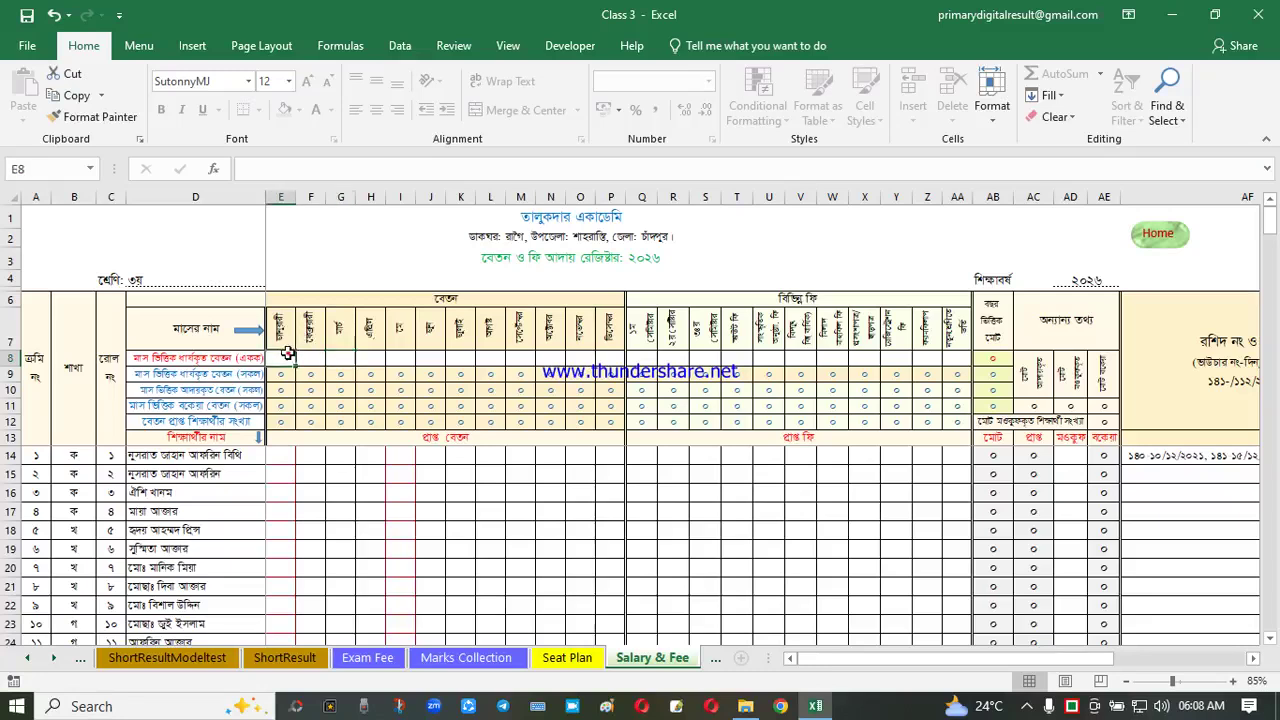
click(370, 353)
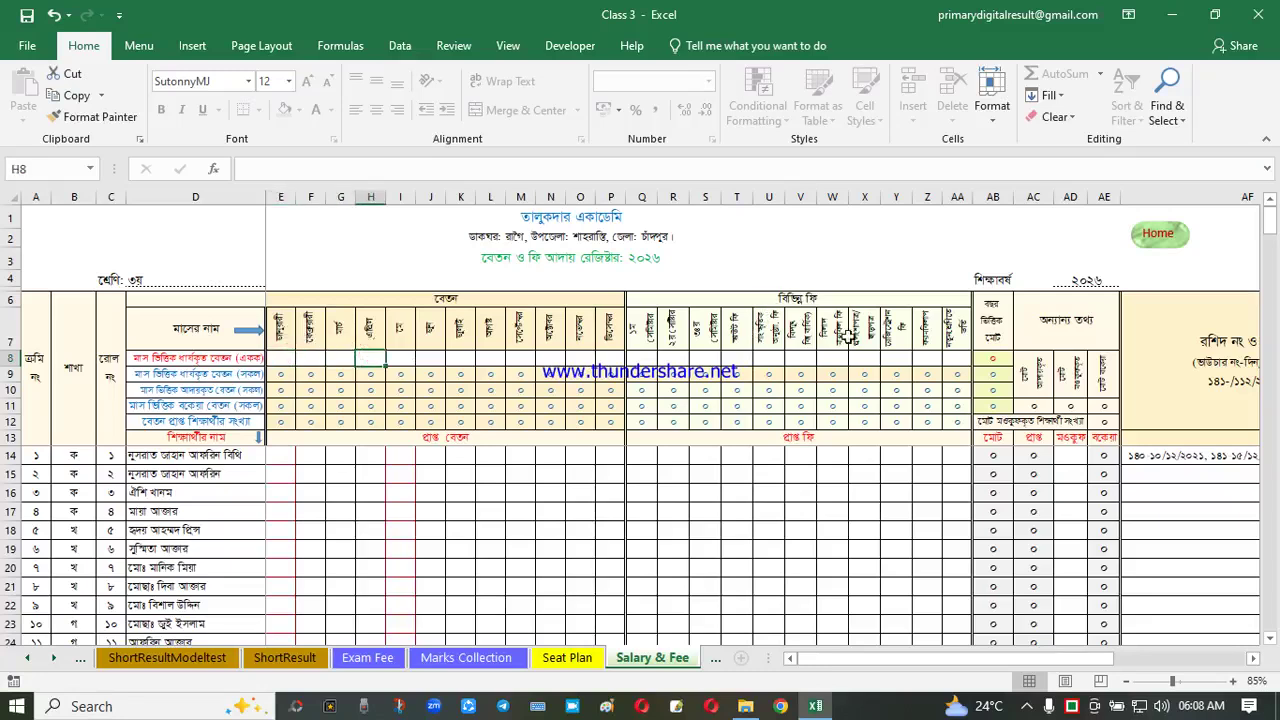
click(718, 355)
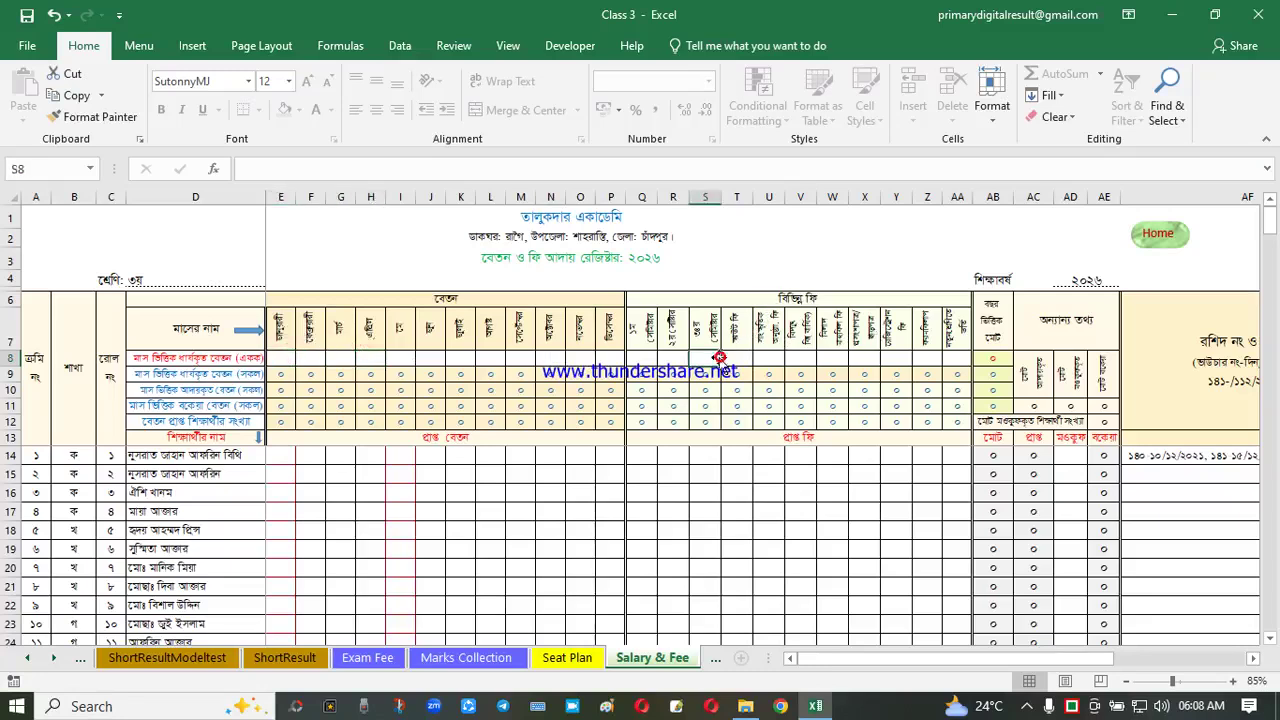
click(777, 355)
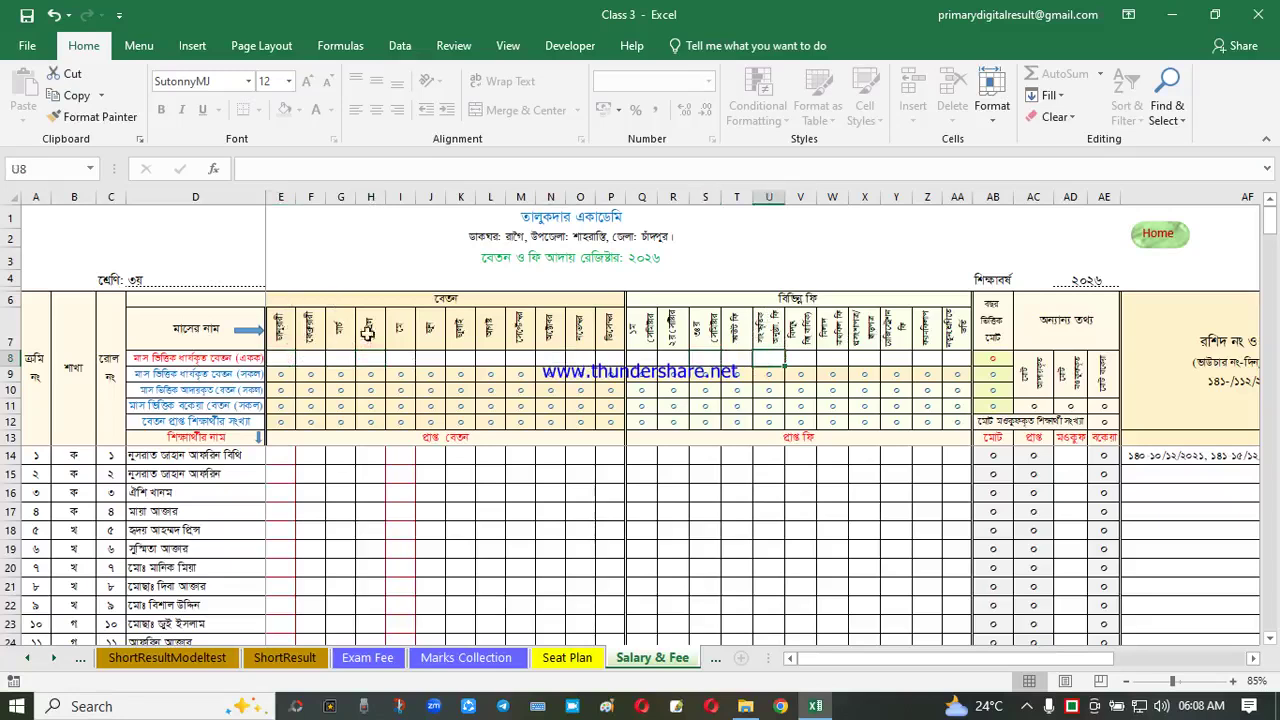
Set January's per-student fixed tuition (মাস ভিত্তিক ধার্যকৃত বেতন, একক) to 300
click(284, 360)
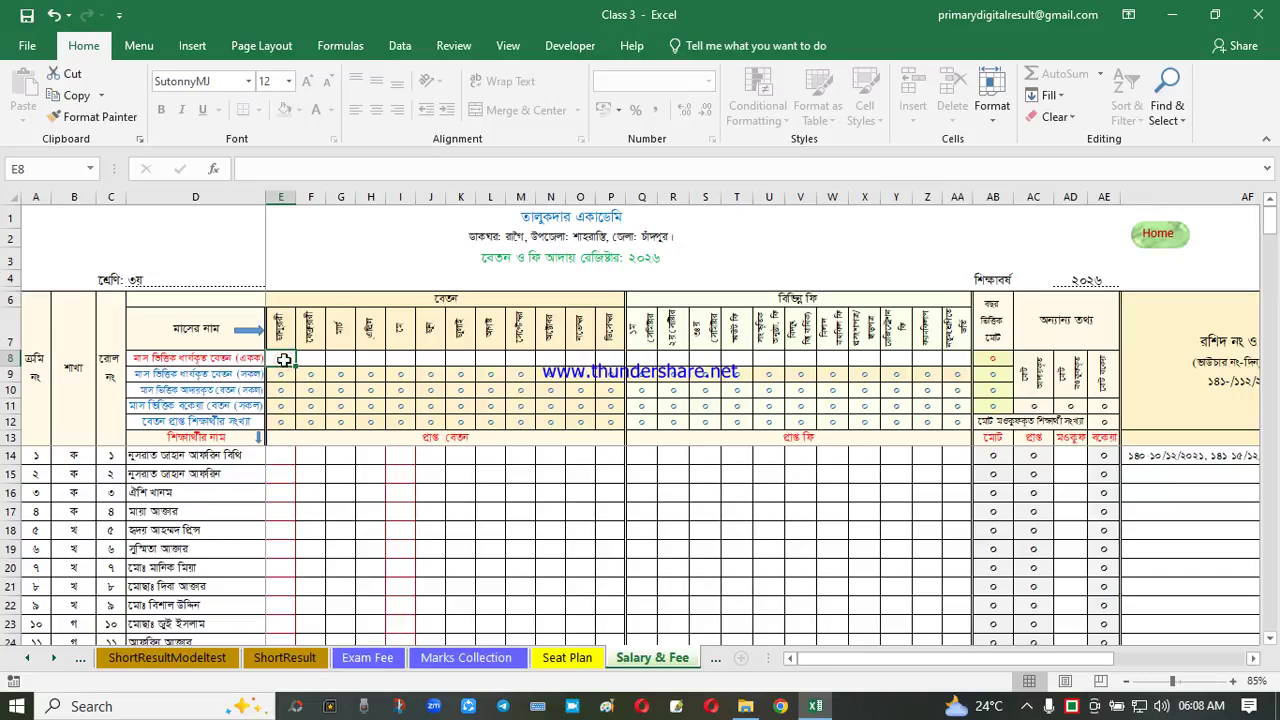
text(300)
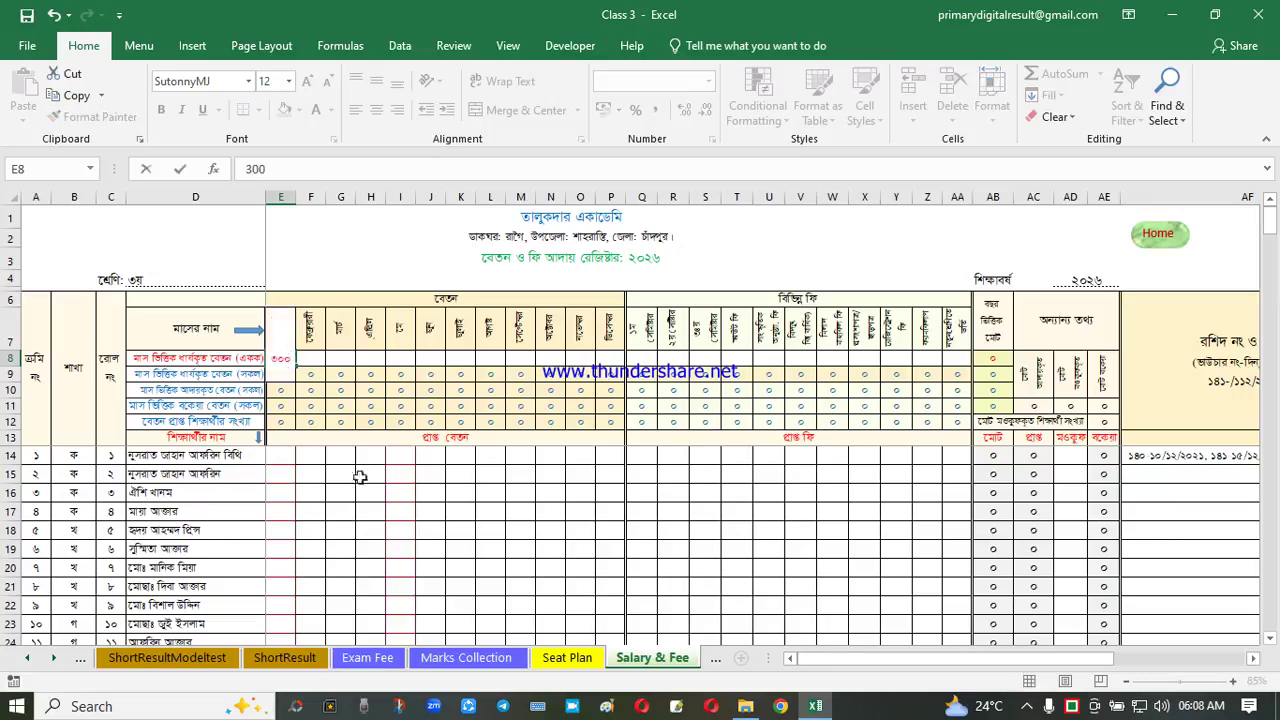
click(362, 474)
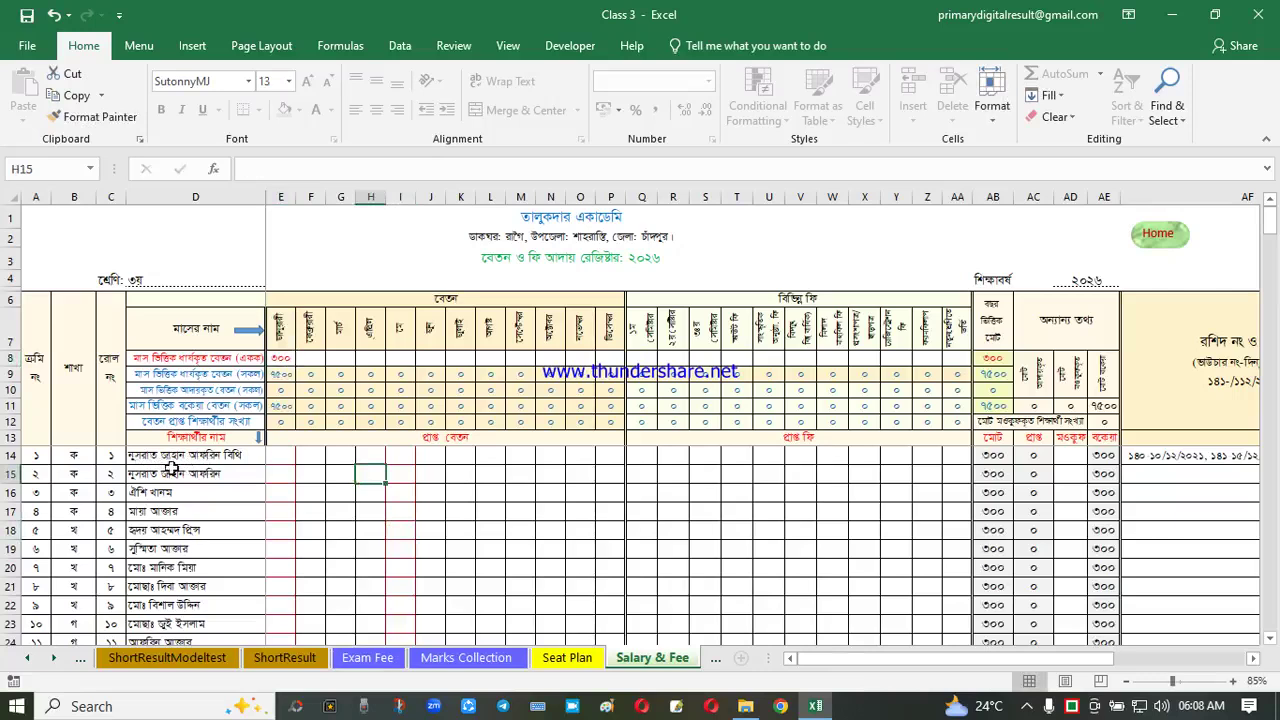
Record the first student's January tuition payment as 250 and the waived amount (মওকুফ) as 50
click(280, 455)
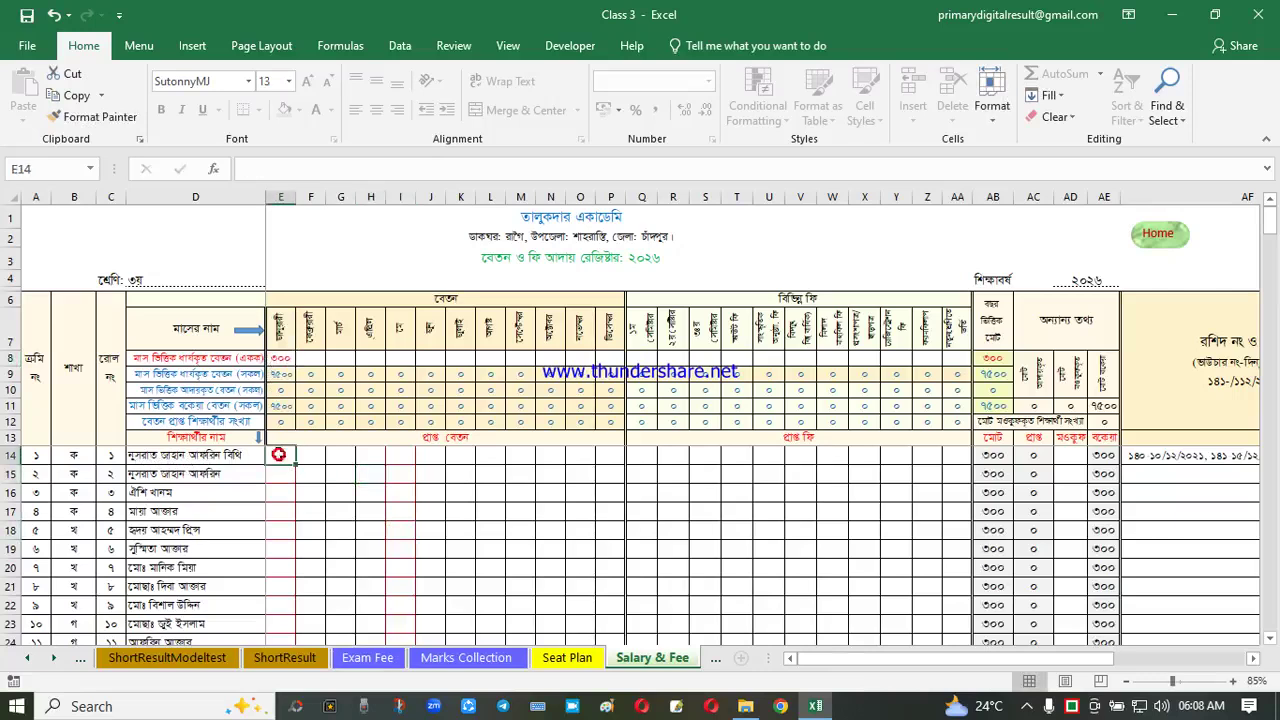
text(250)
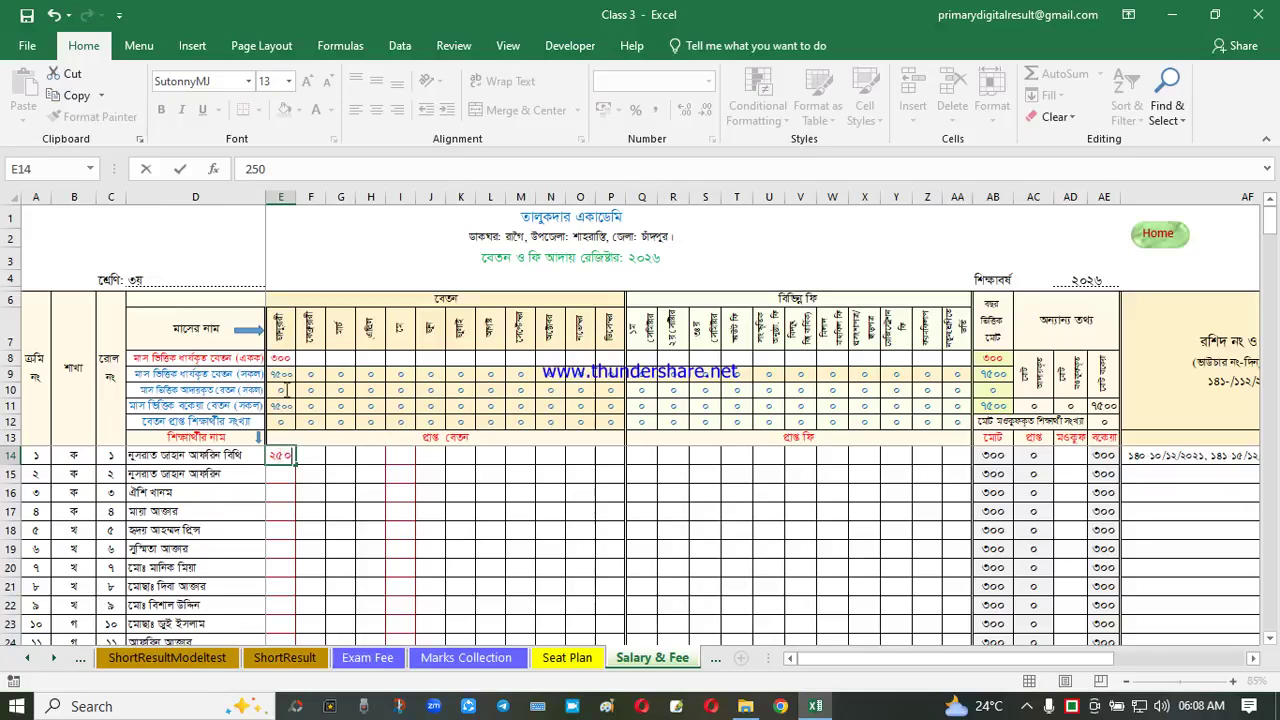
key(Return)
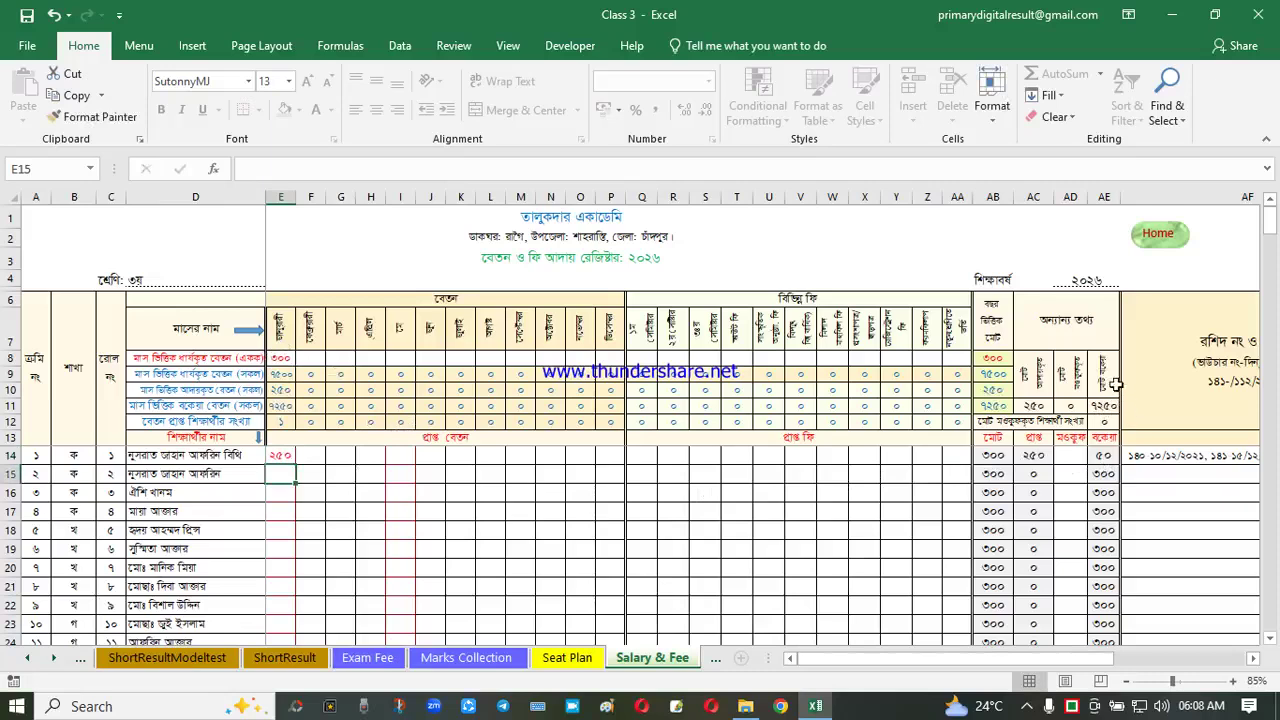
click(1072, 459)
text(50)
key(Return)
click(830, 530)
drag(830, 530, 830, 548)
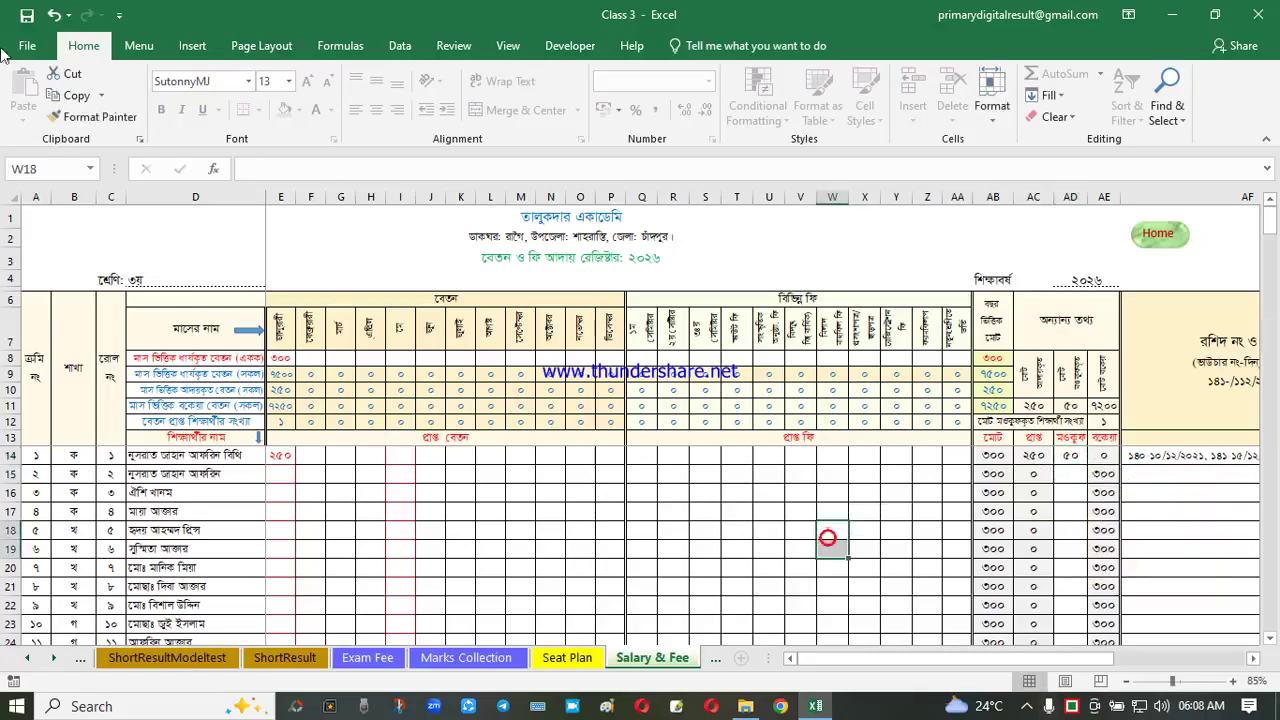
click(314, 358)
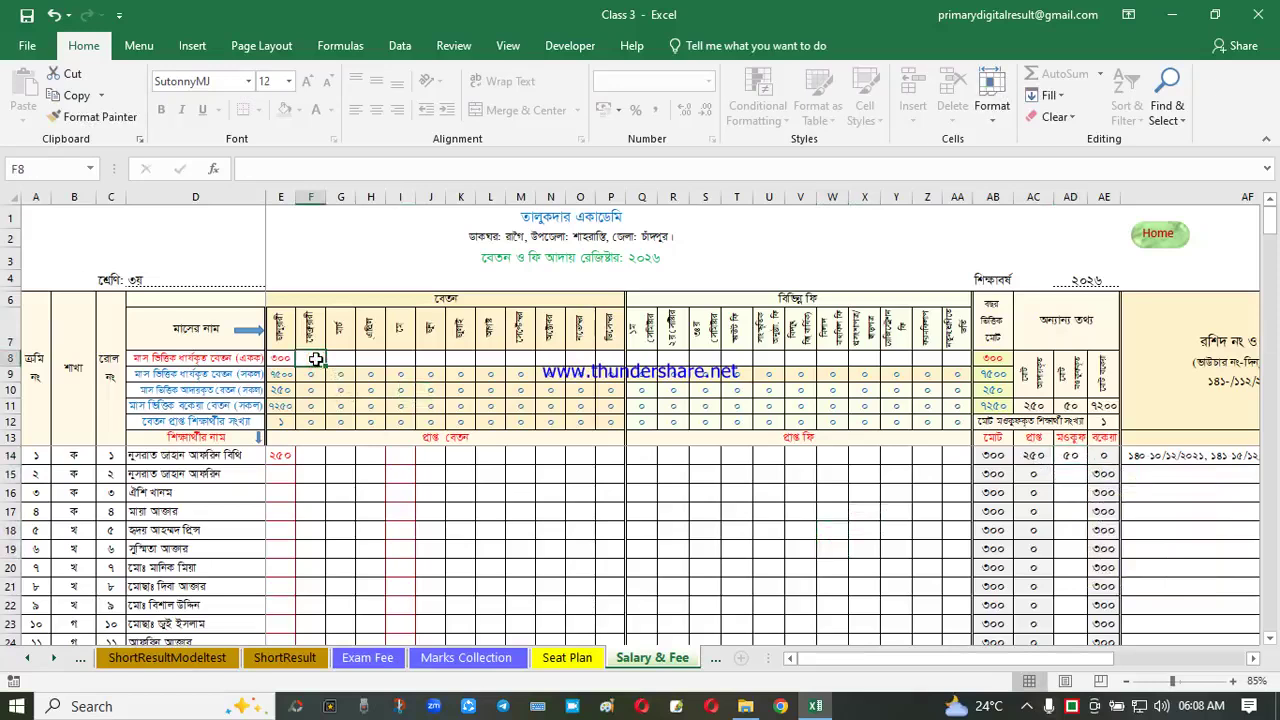
text(3)
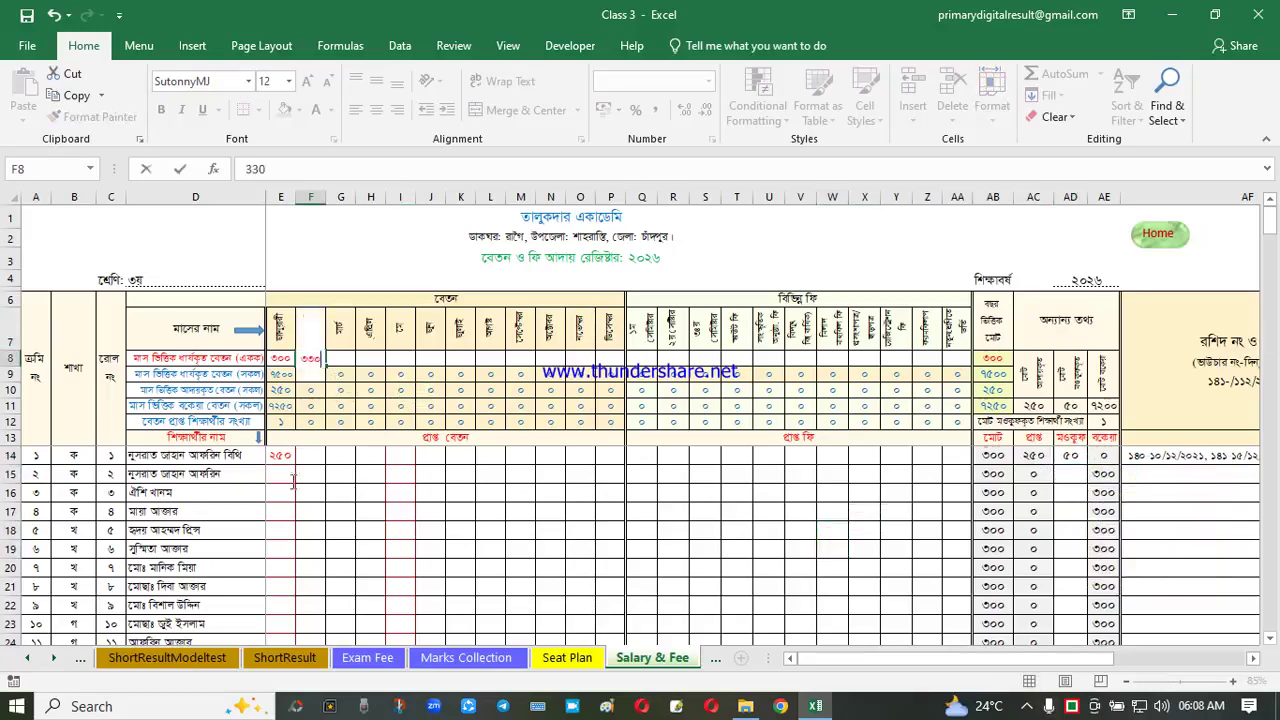
text(30)
key(Return)
Set February's per-student fixed tuition (মাস ভিত্তিক ধার্যকৃত বেতন, একক) to 300
click(313, 357)
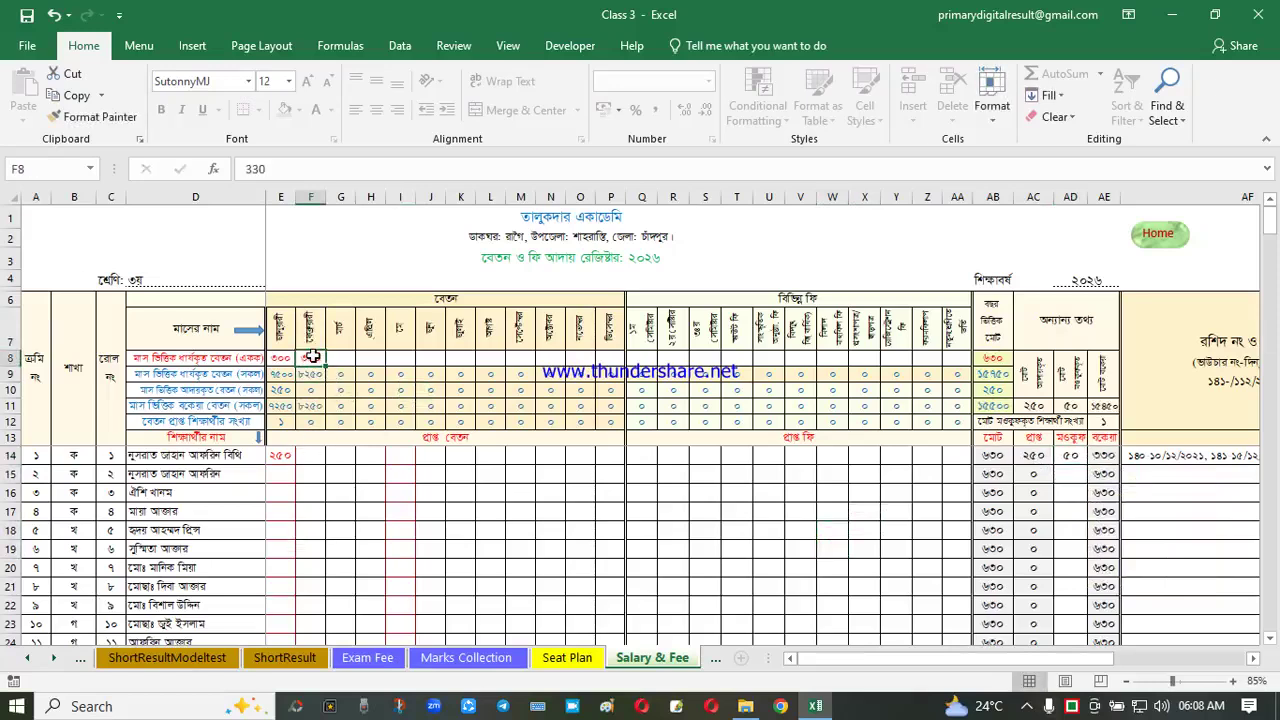
text(300)
key(Return)
Record the first student's February tuition payment as 250 and set the cumulative waived amount (মওকুফ) to 100
click(340, 455)
click(311, 455)
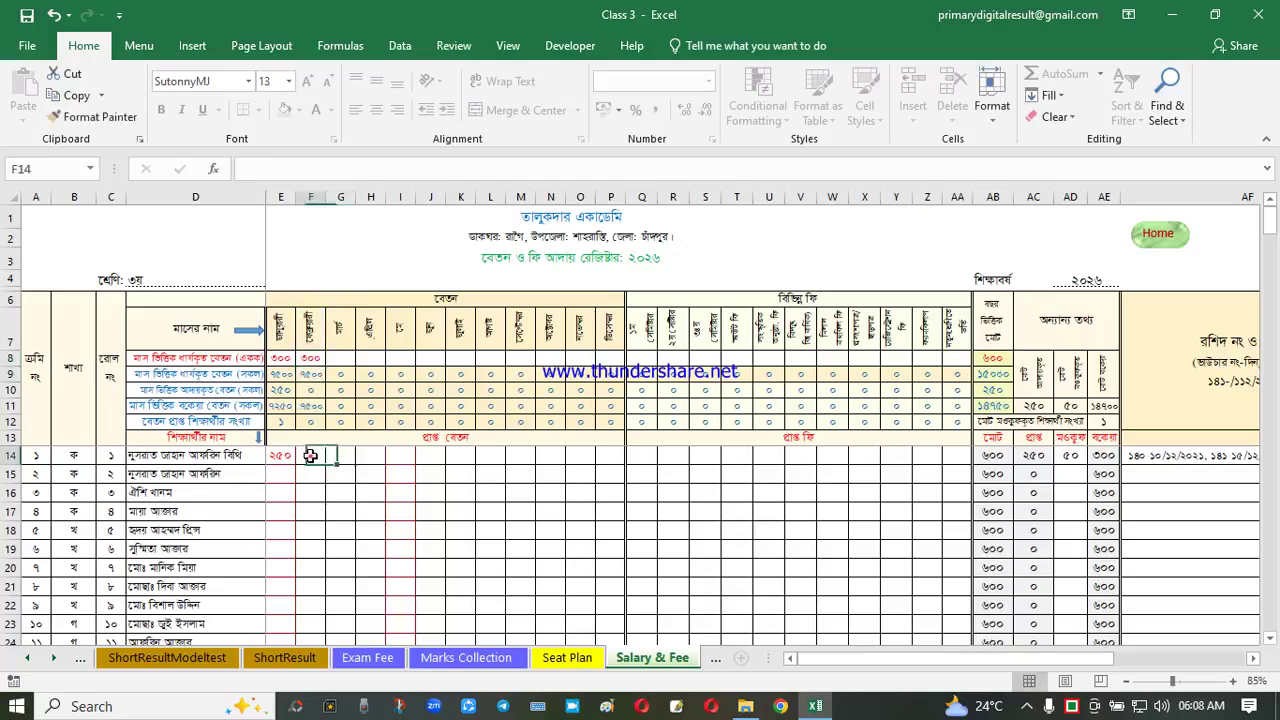
text(250)
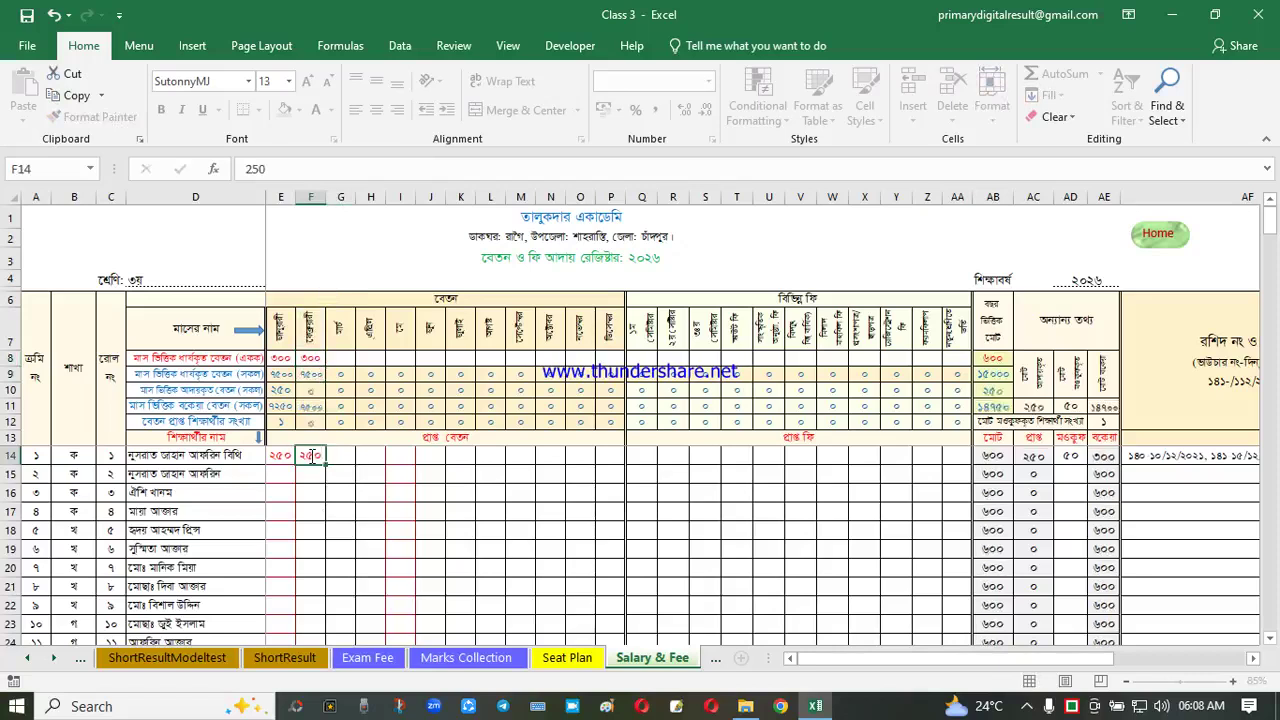
click(490, 531)
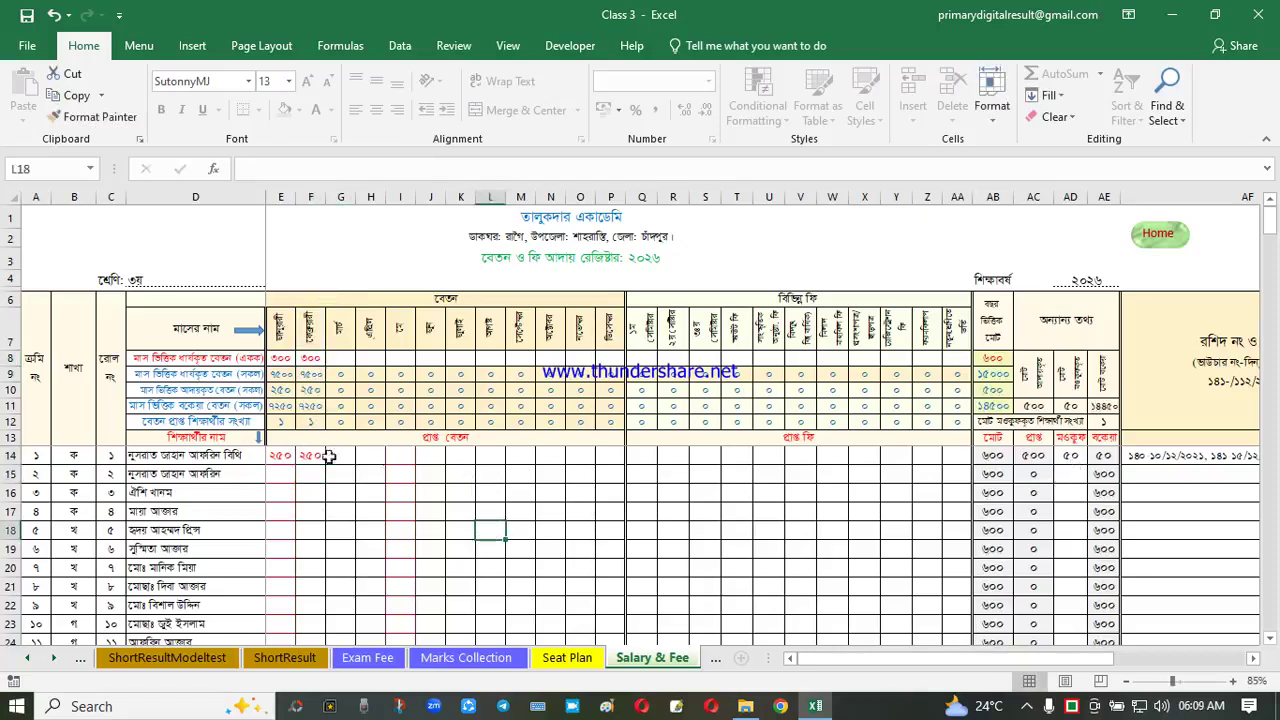
click(1071, 457)
text(100)
key(Return)
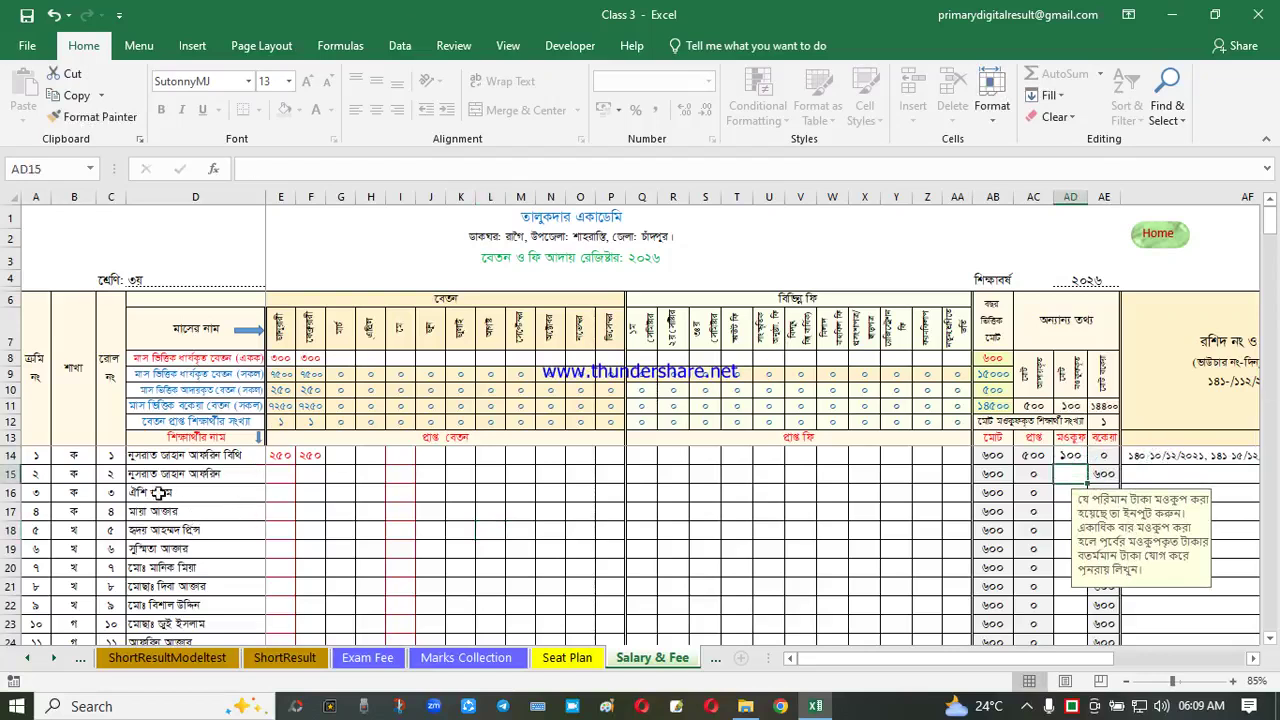
Record the second student's January and February tuition payments as 300 each
click(275, 478)
text(300)
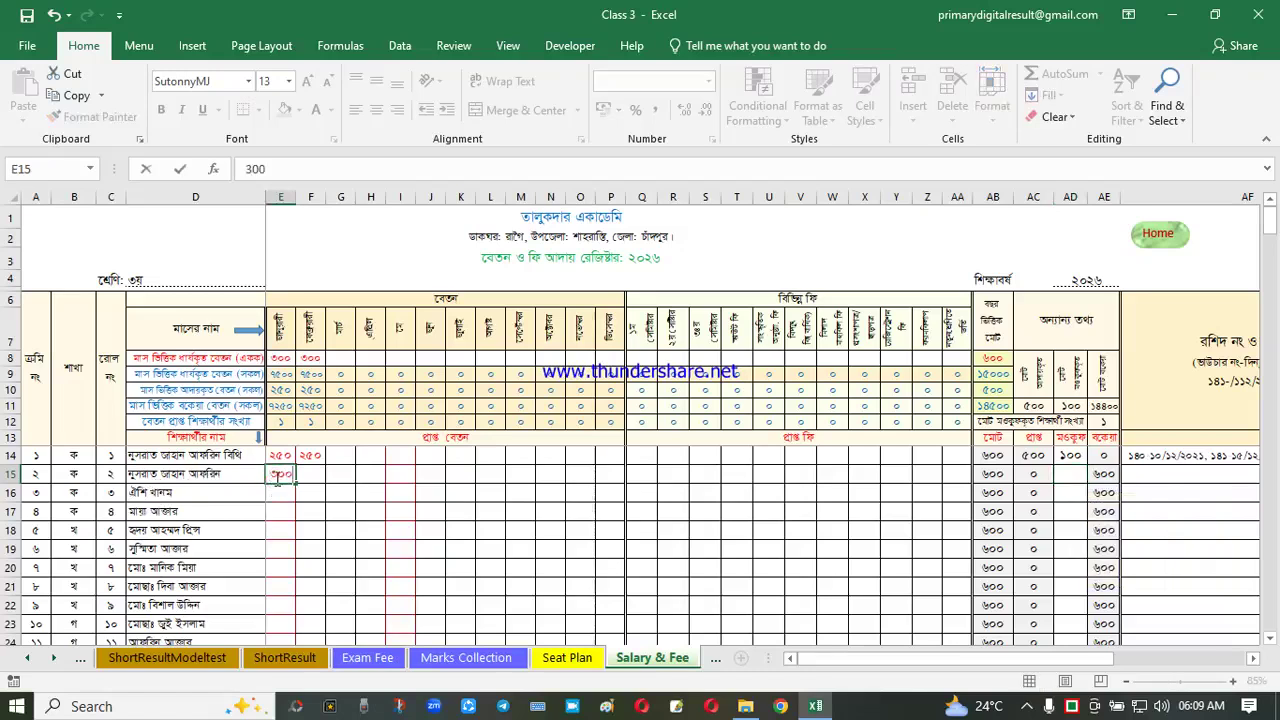
key(Return)
click(340, 511)
click(461, 530)
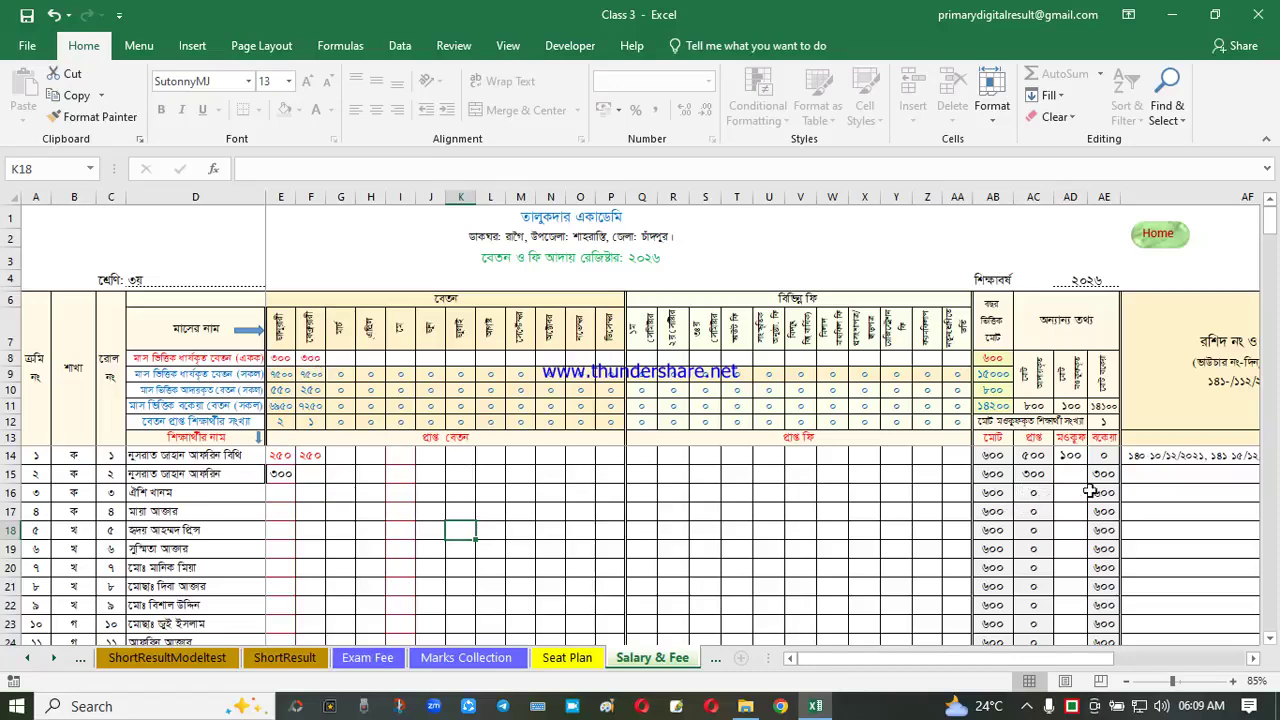
click(316, 476)
text(300)
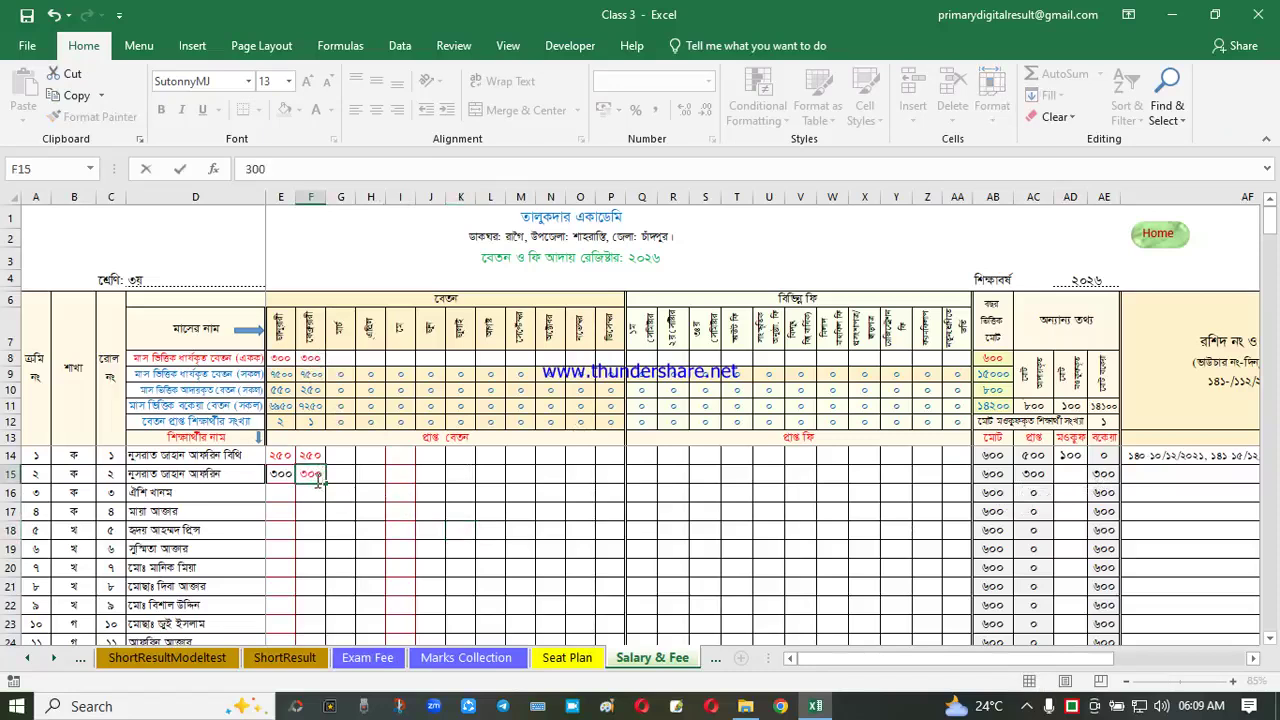
key(Return)
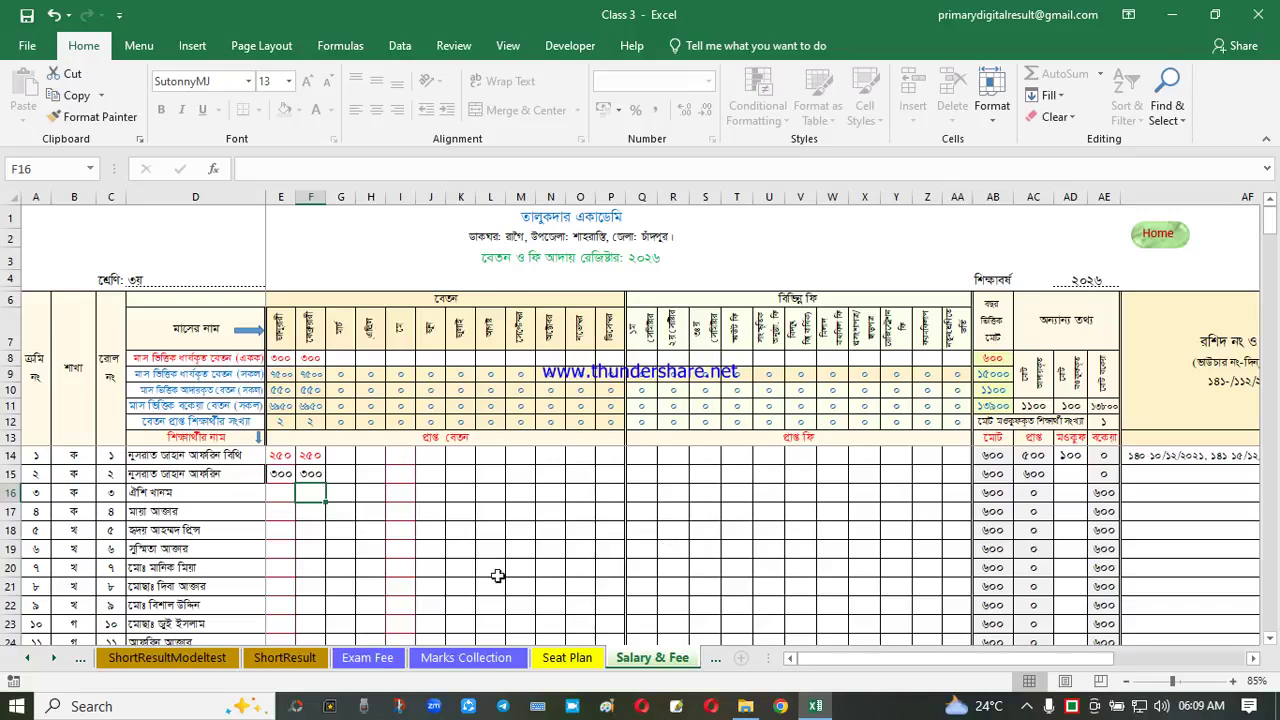
click(442, 545)
Return to the Home Page, open the পরীক্ষায় উপস্থিতি রেজিস্টার sheet, and examine its subject headings
click(1154, 238)
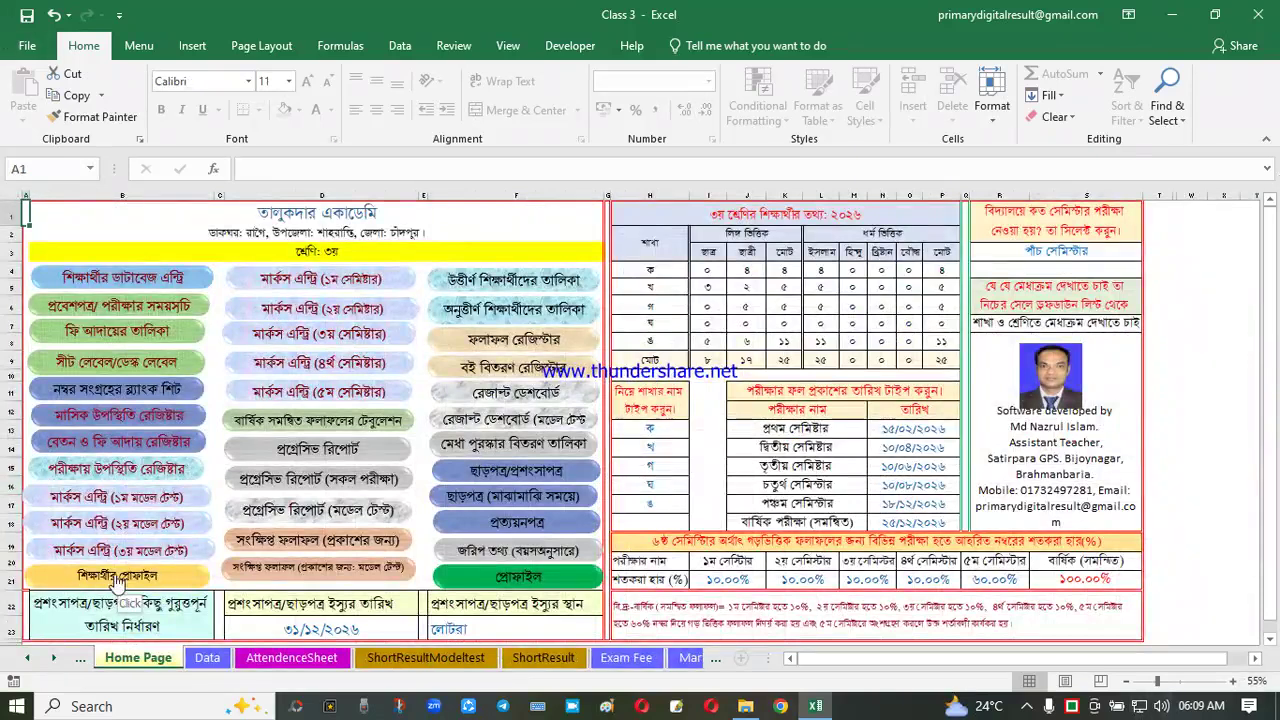
click(113, 478)
click(455, 443)
click(452, 358)
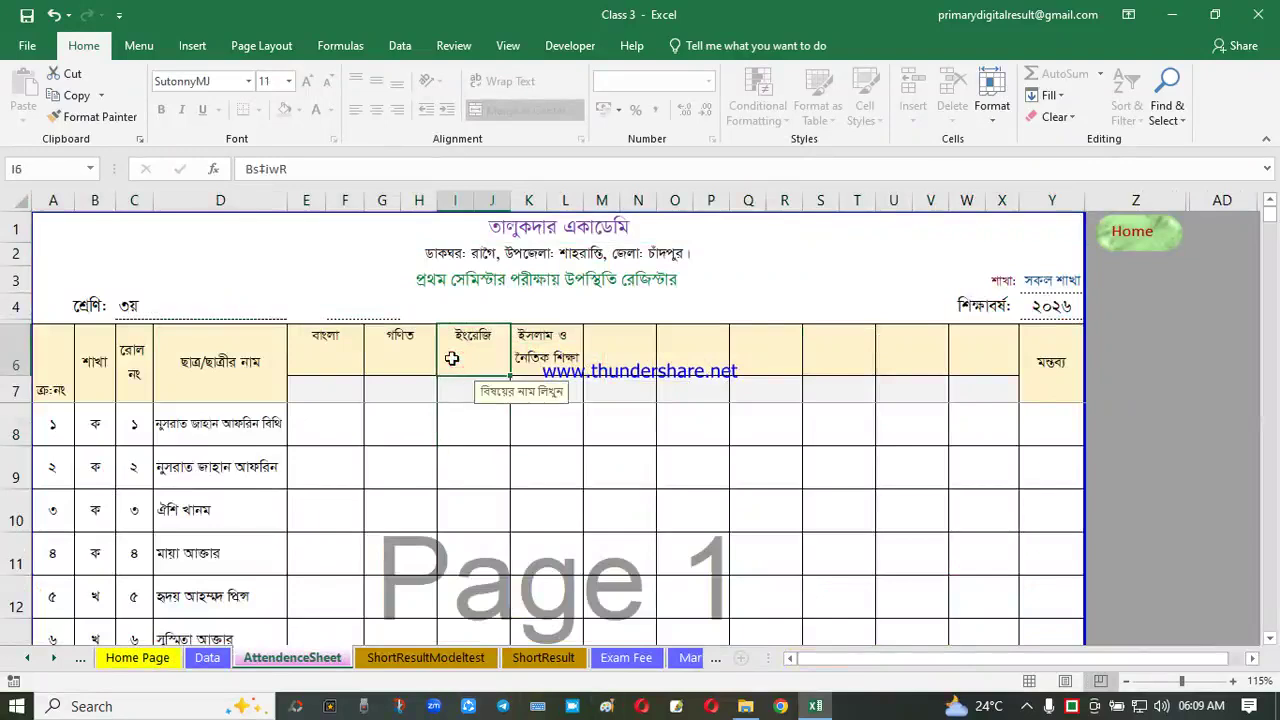
click(532, 358)
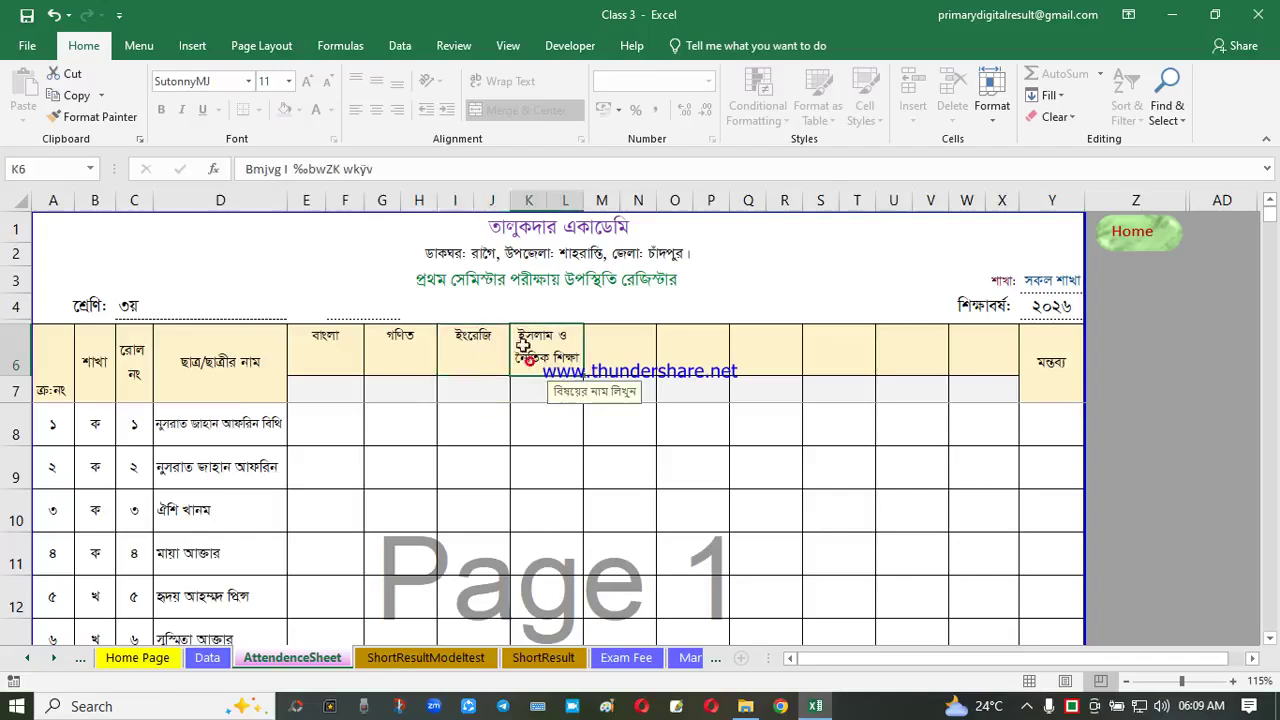
click(428, 415)
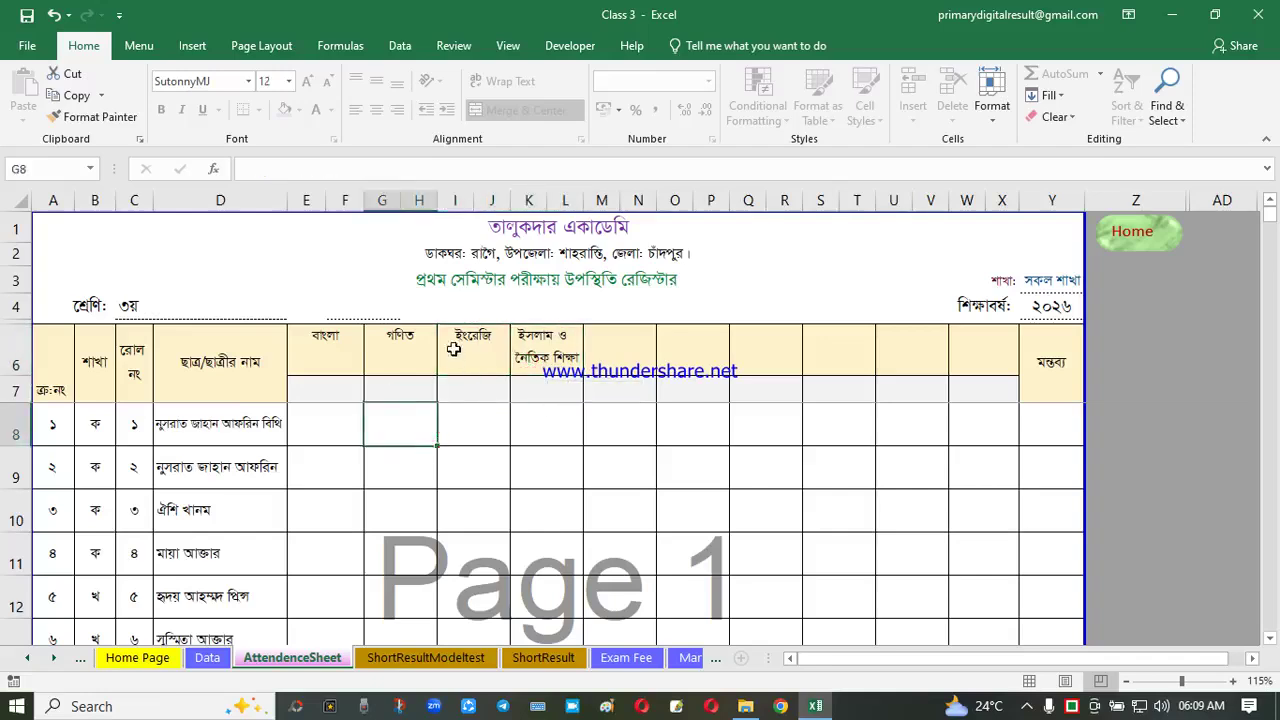
Examine the exam title choices and the section (শাখা) choices of the exam attendance register
click(427, 287)
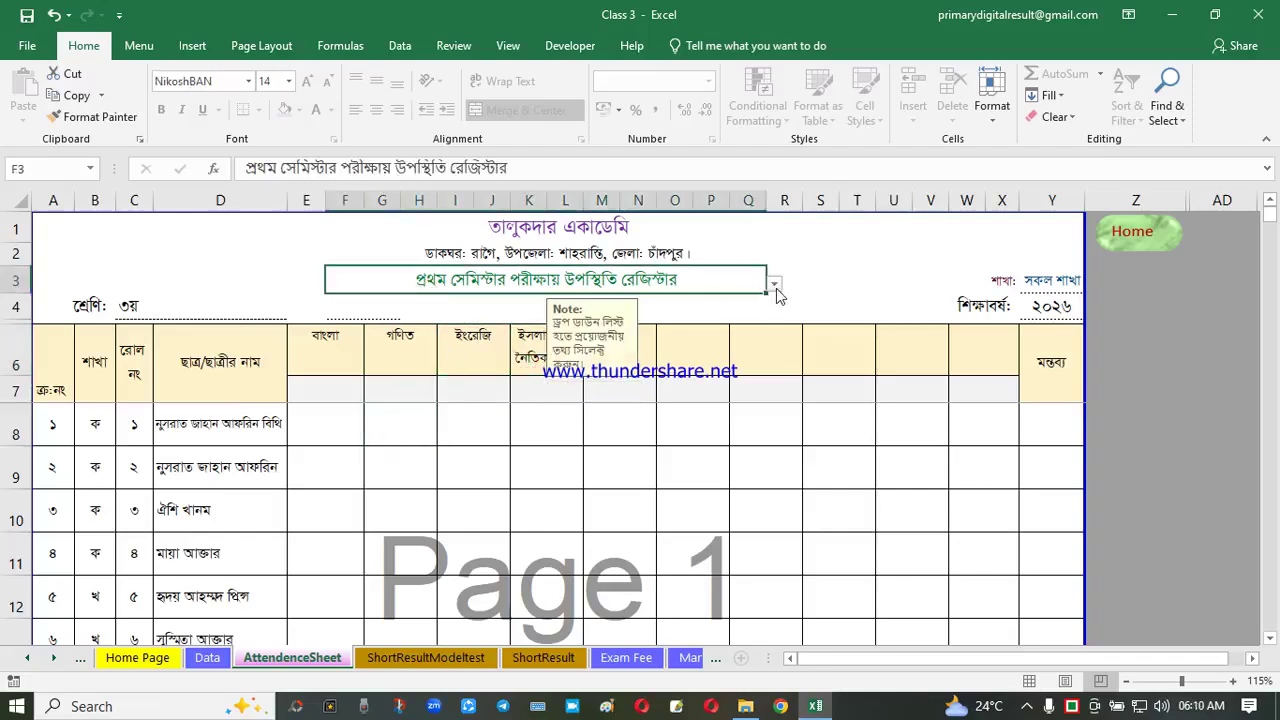
click(776, 287)
click(938, 390)
click(1048, 282)
click(1093, 283)
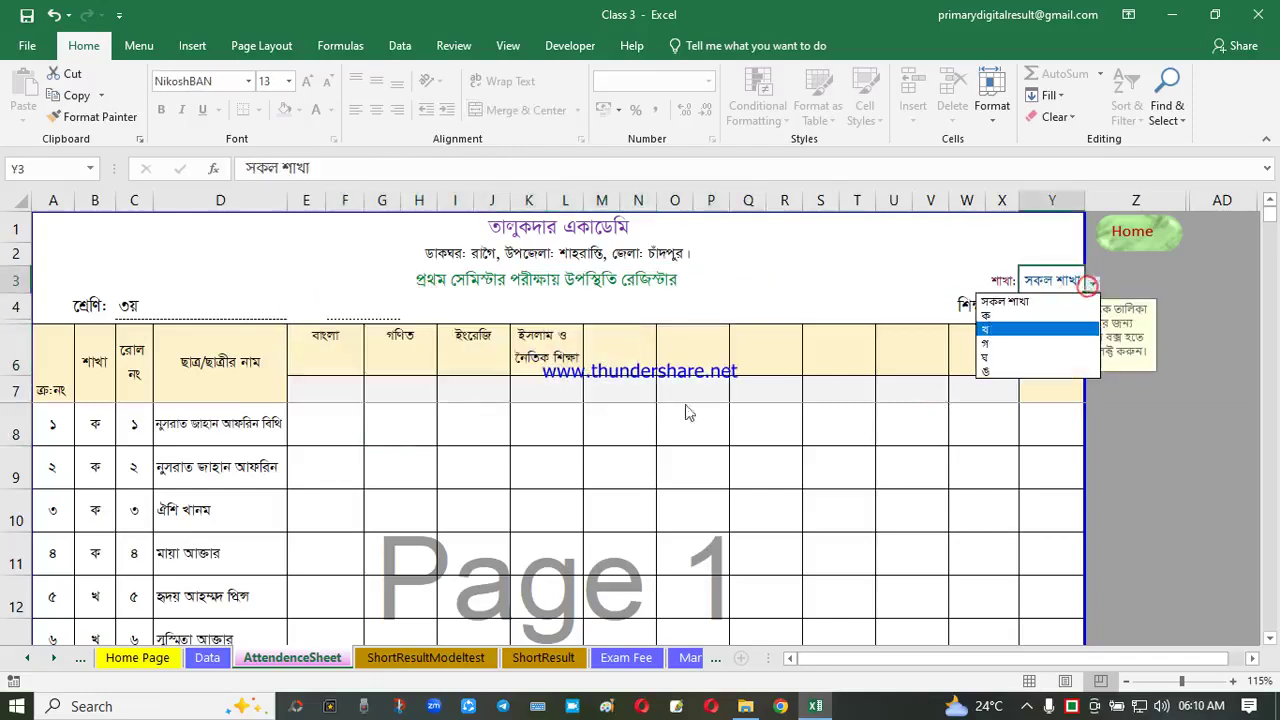
click(488, 399)
Examine the subject name cells and the exam date cells beneath them in the exam attendance register
click(343, 352)
click(654, 346)
click(523, 348)
click(378, 350)
click(328, 342)
click(609, 346)
click(843, 332)
click(963, 350)
click(677, 349)
click(527, 353)
click(421, 348)
click(335, 392)
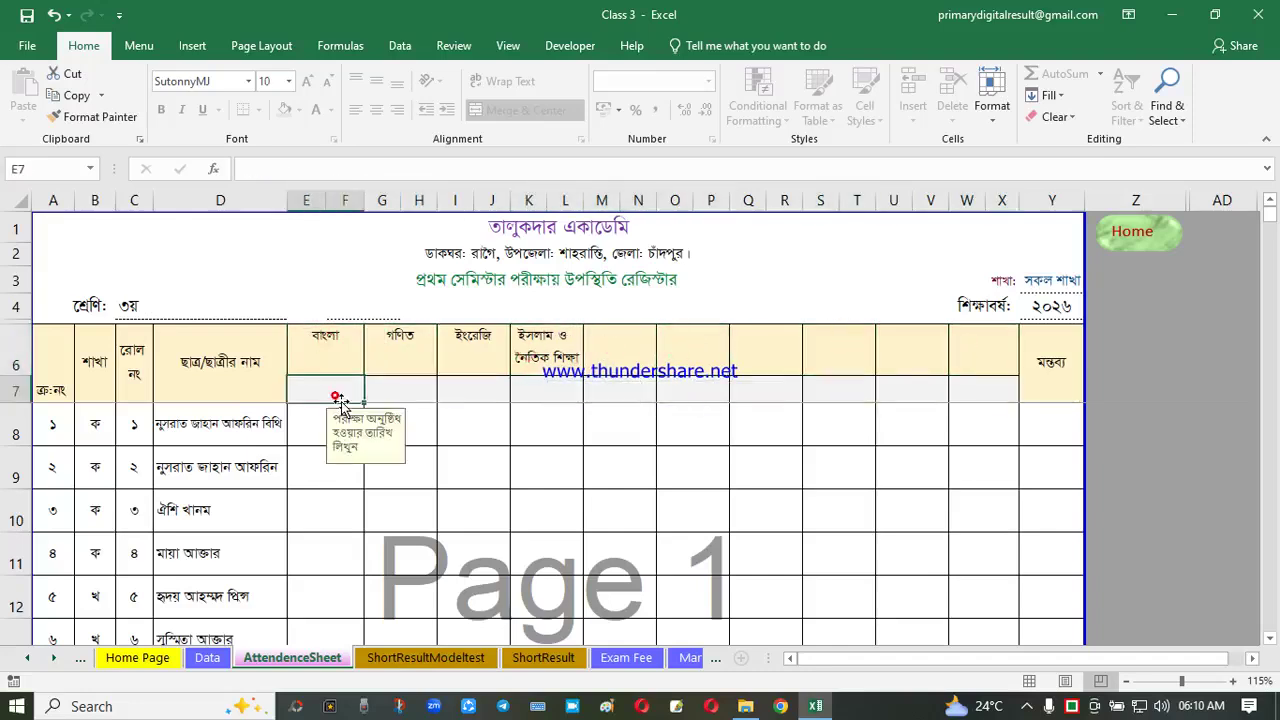
click(392, 391)
click(485, 386)
click(573, 390)
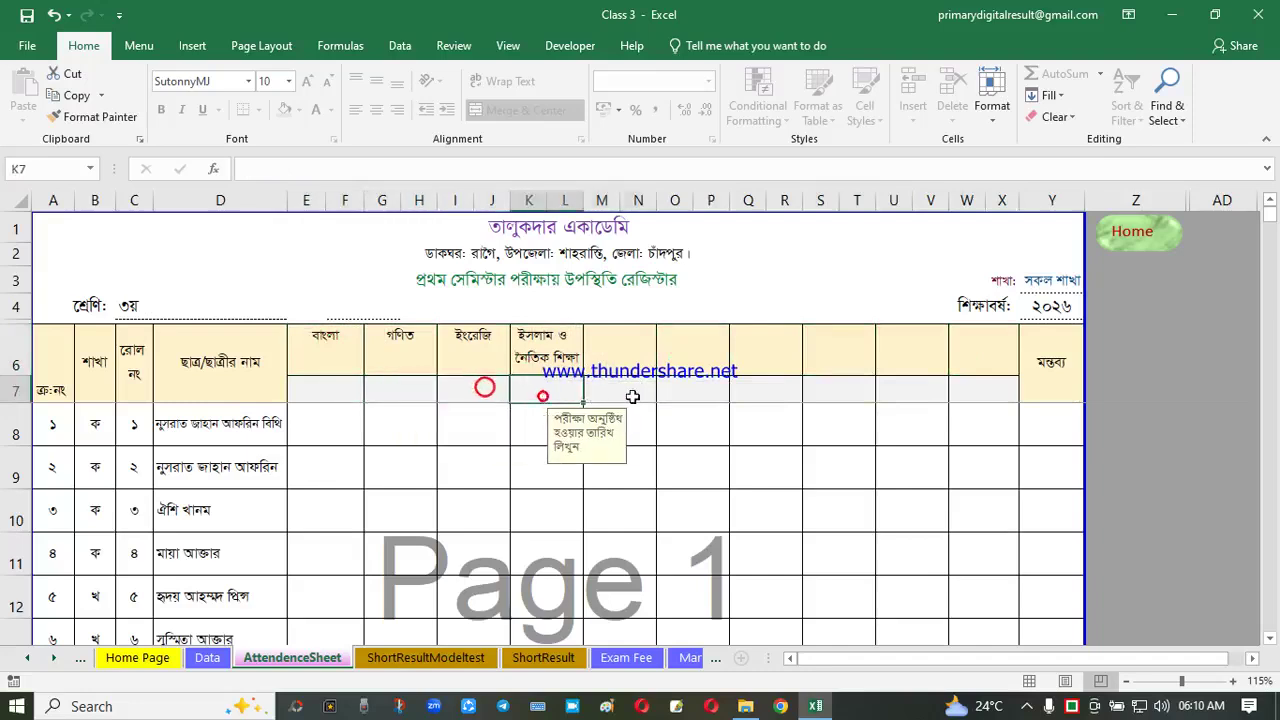
click(633, 396)
Return to the Home Page, open মার্কস এন্ট্রি (১ম মডেল টেস্ট), and examine the editable subject name cells
click(1145, 232)
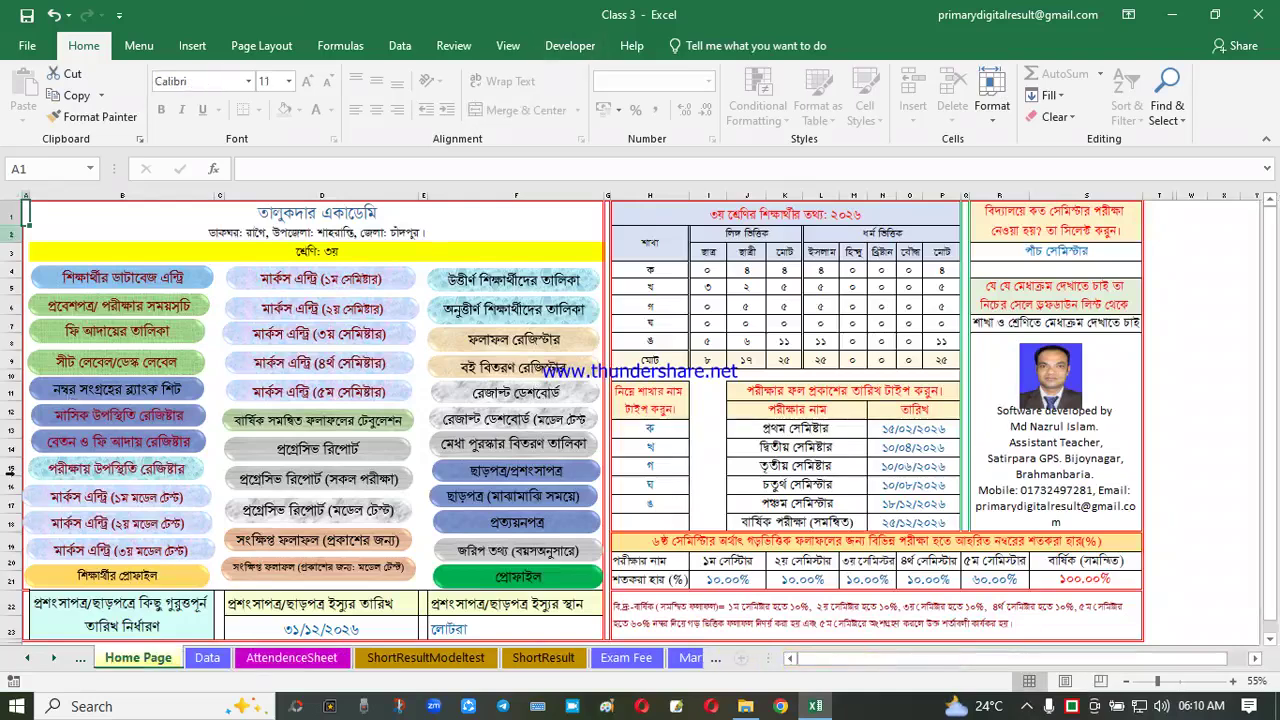
click(125, 507)
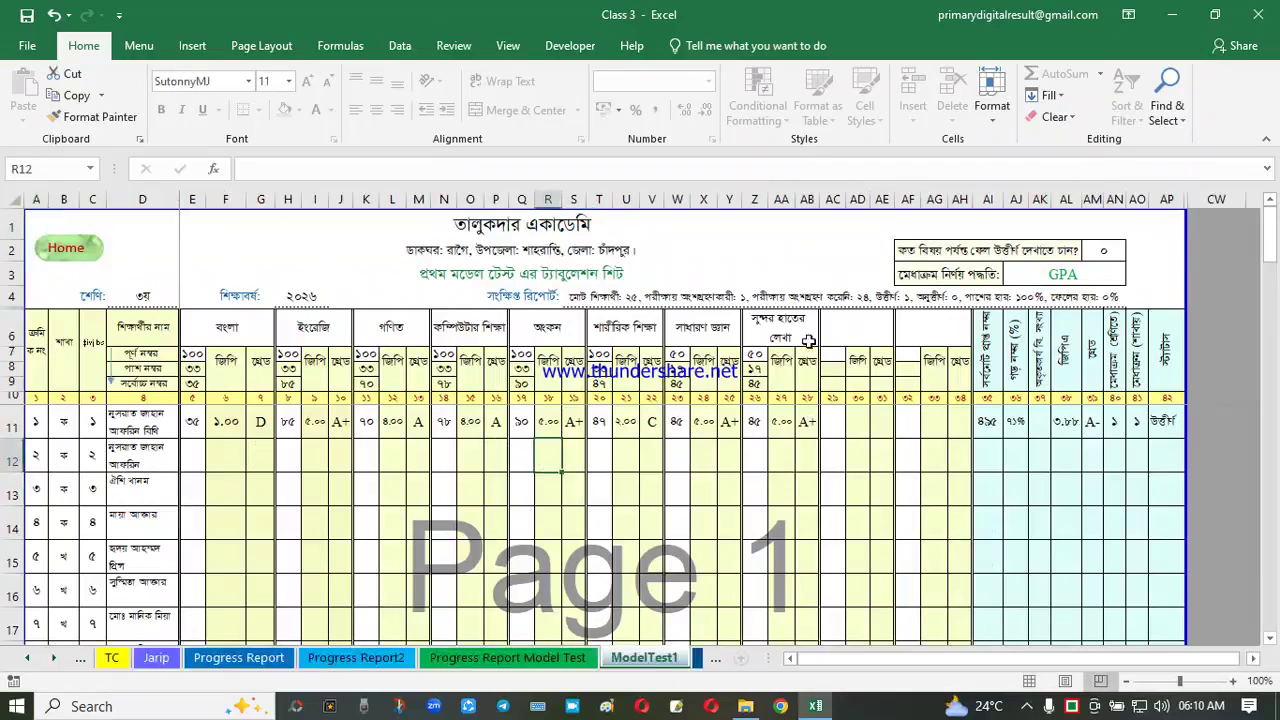
click(520, 494)
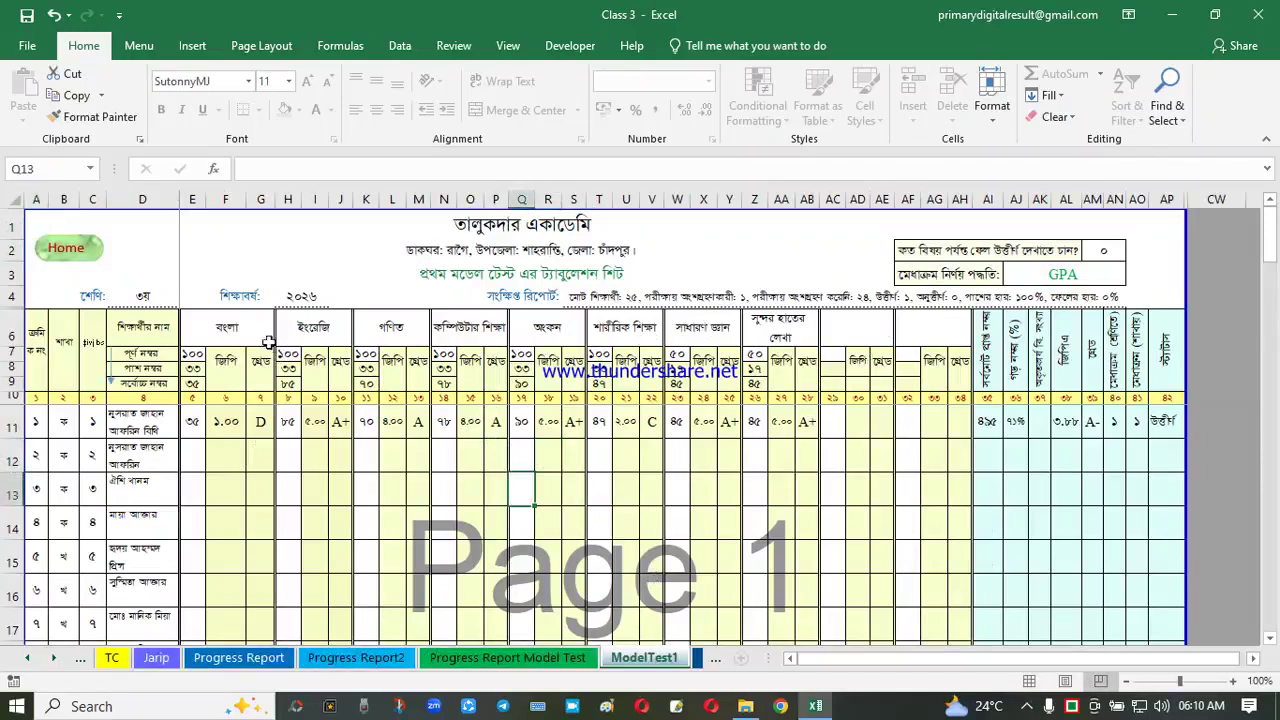
click(553, 330)
click(722, 326)
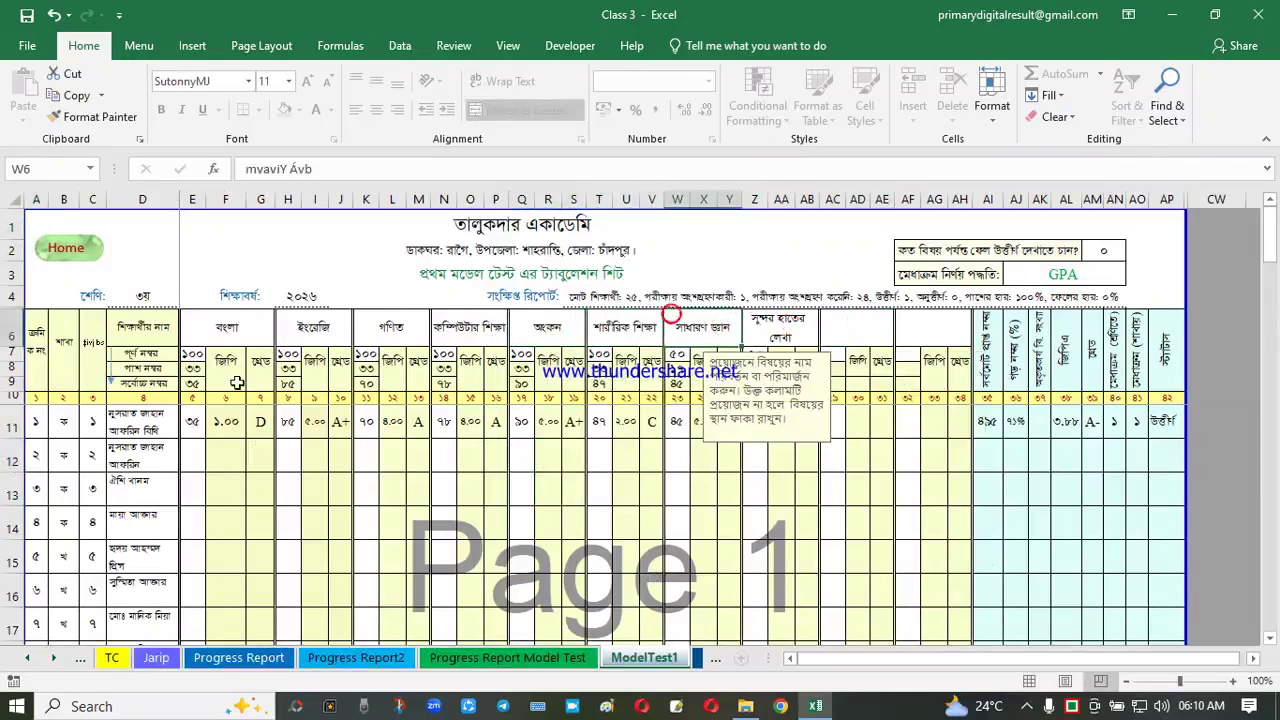
click(242, 322)
click(250, 570)
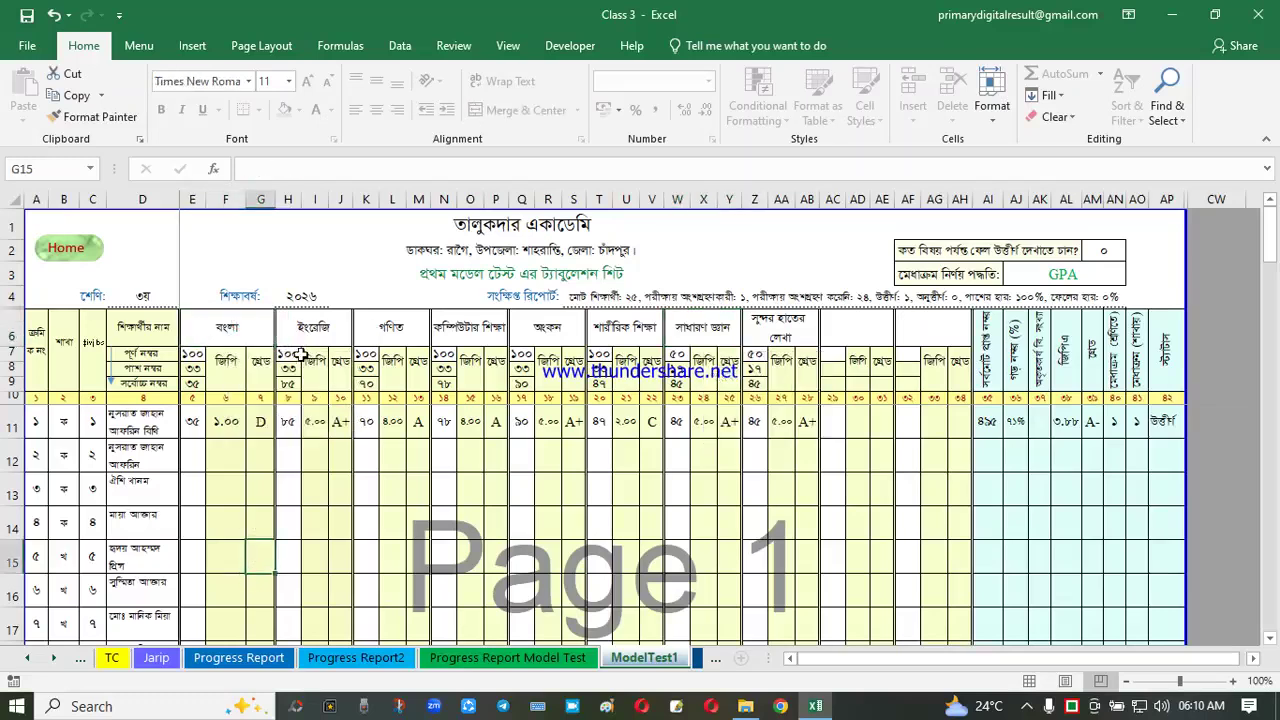
Examine the full marks (পূর্ণ নম্বর), pass marks and highest marks cells of the subjects on the first model test sheet
click(299, 355)
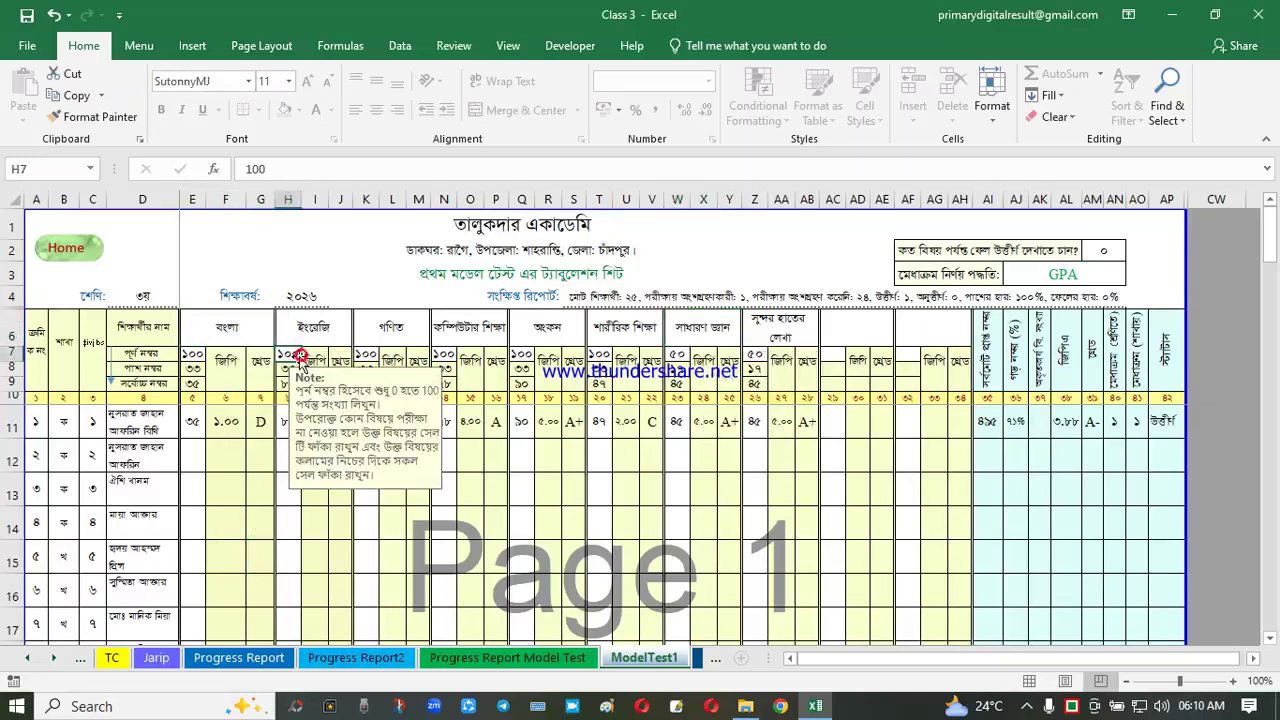
click(203, 352)
click(200, 327)
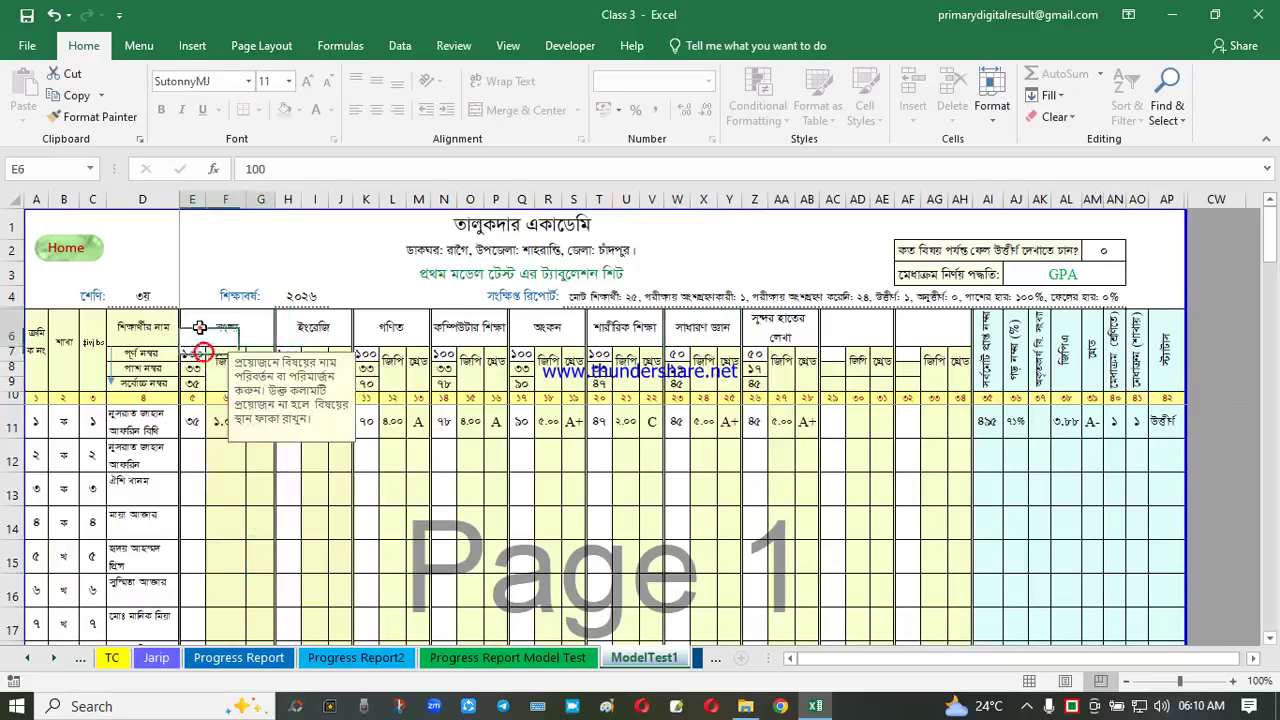
click(192, 353)
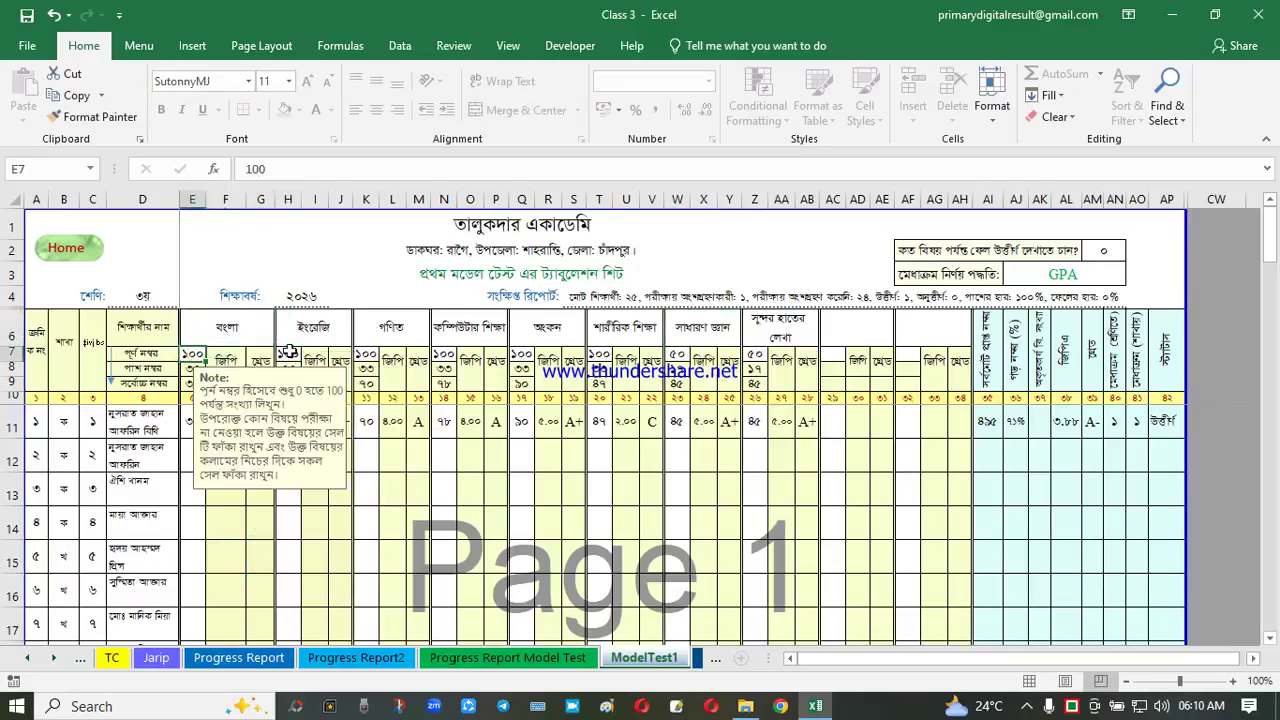
click(287, 355)
click(363, 354)
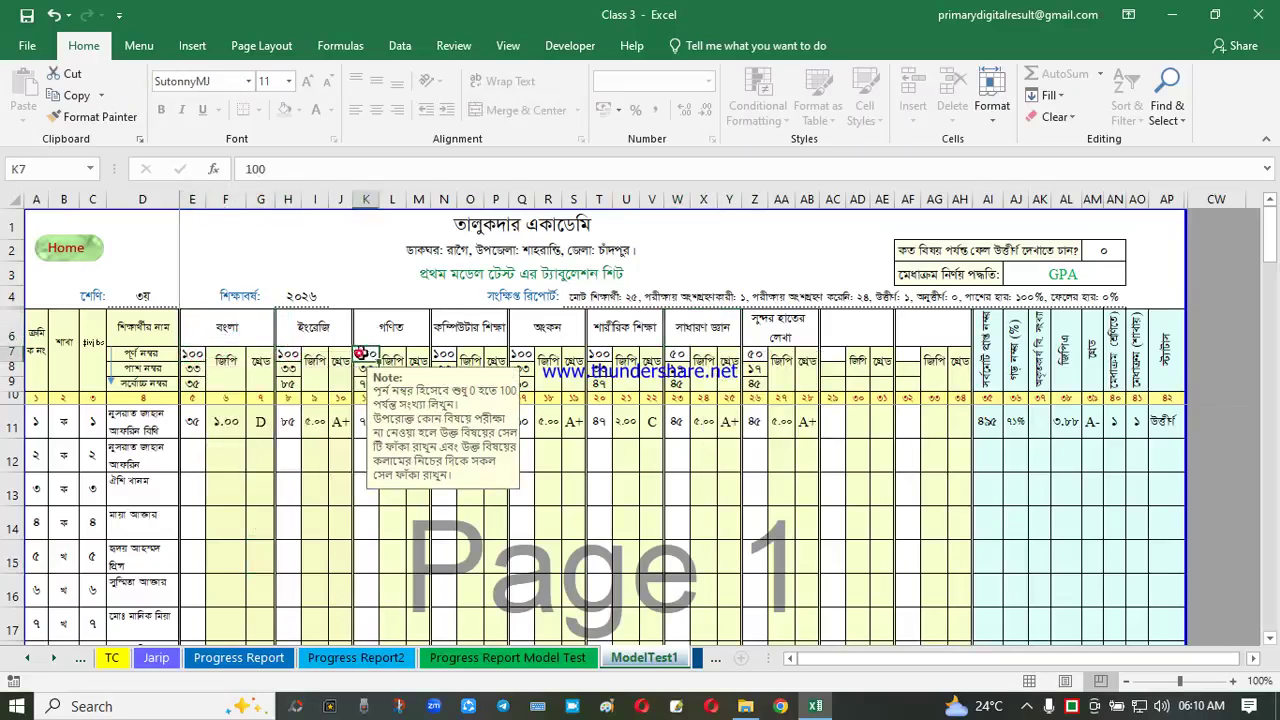
click(192, 383)
click(196, 369)
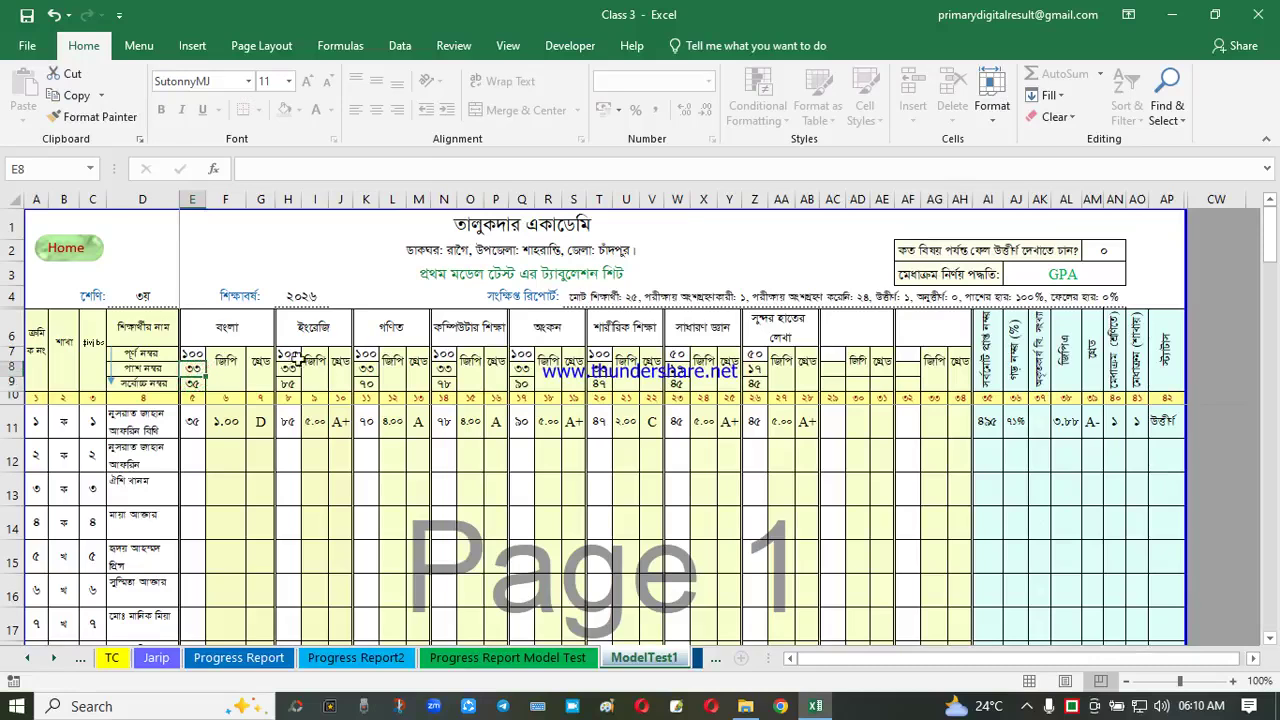
click(190, 355)
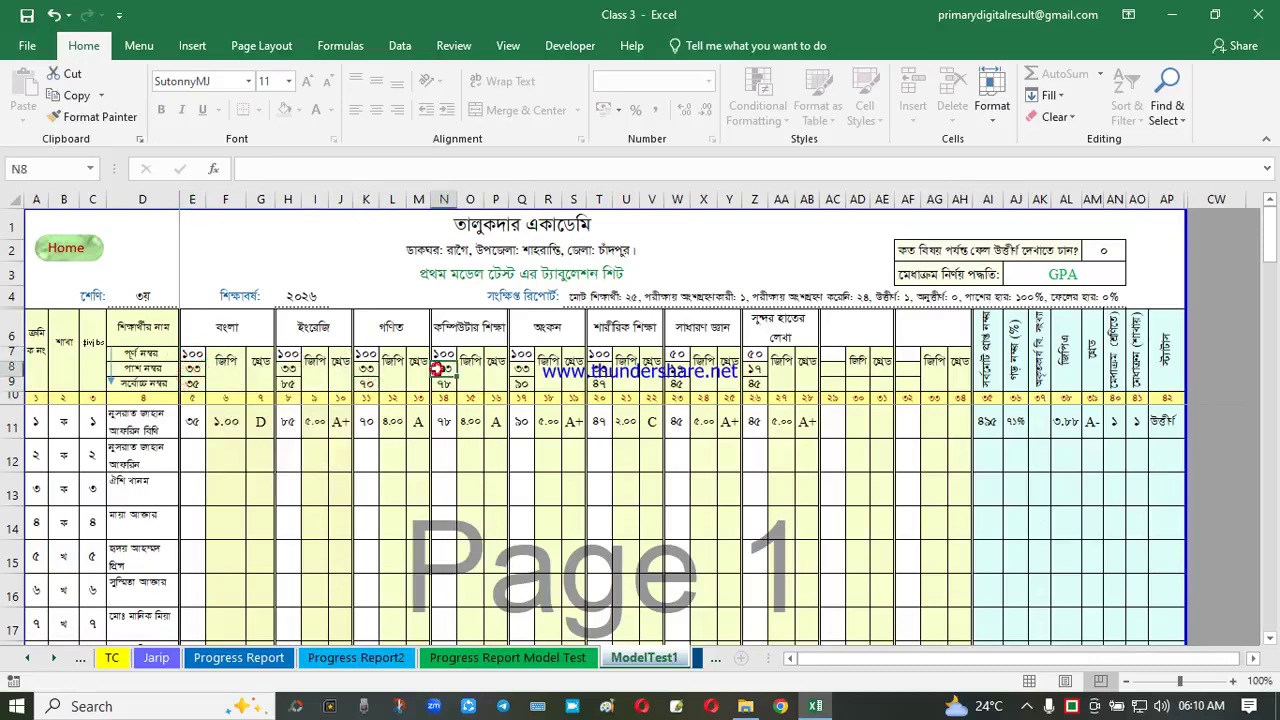
click(923, 350)
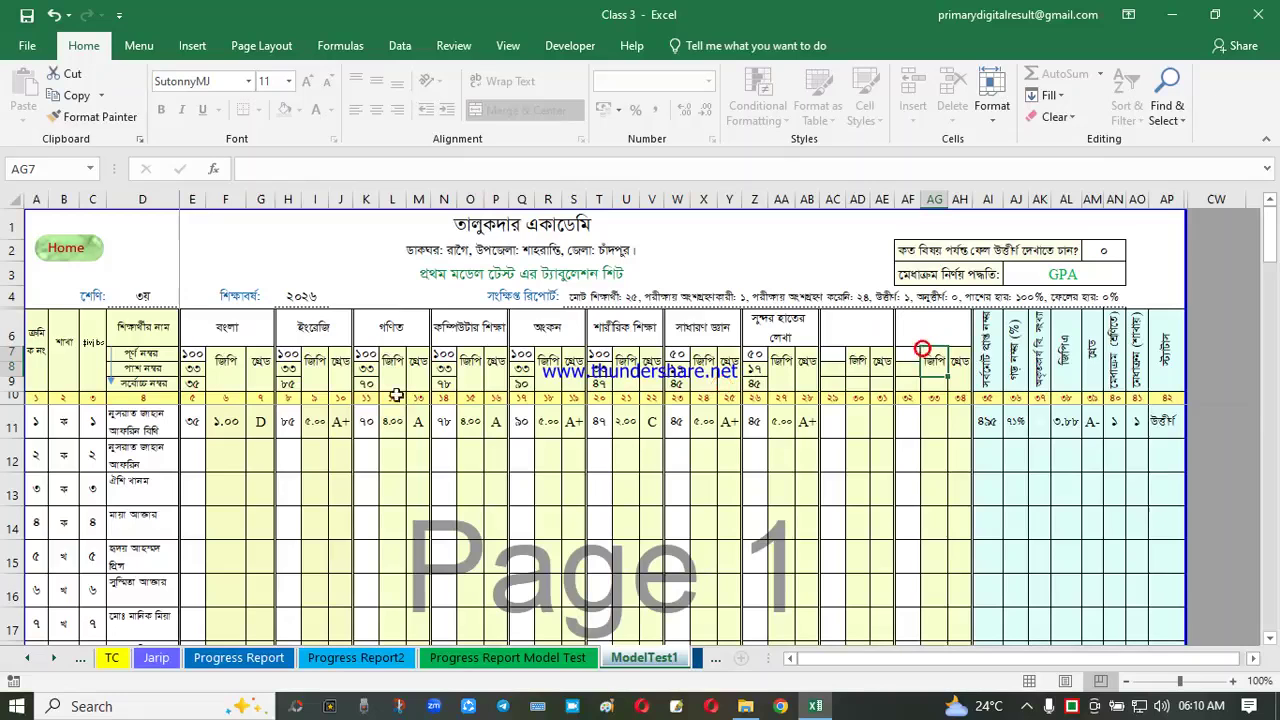
Set the full marks (পূর্ণ নম্বর) of বাংলা to 50 on the first model test sheet
click(192, 355)
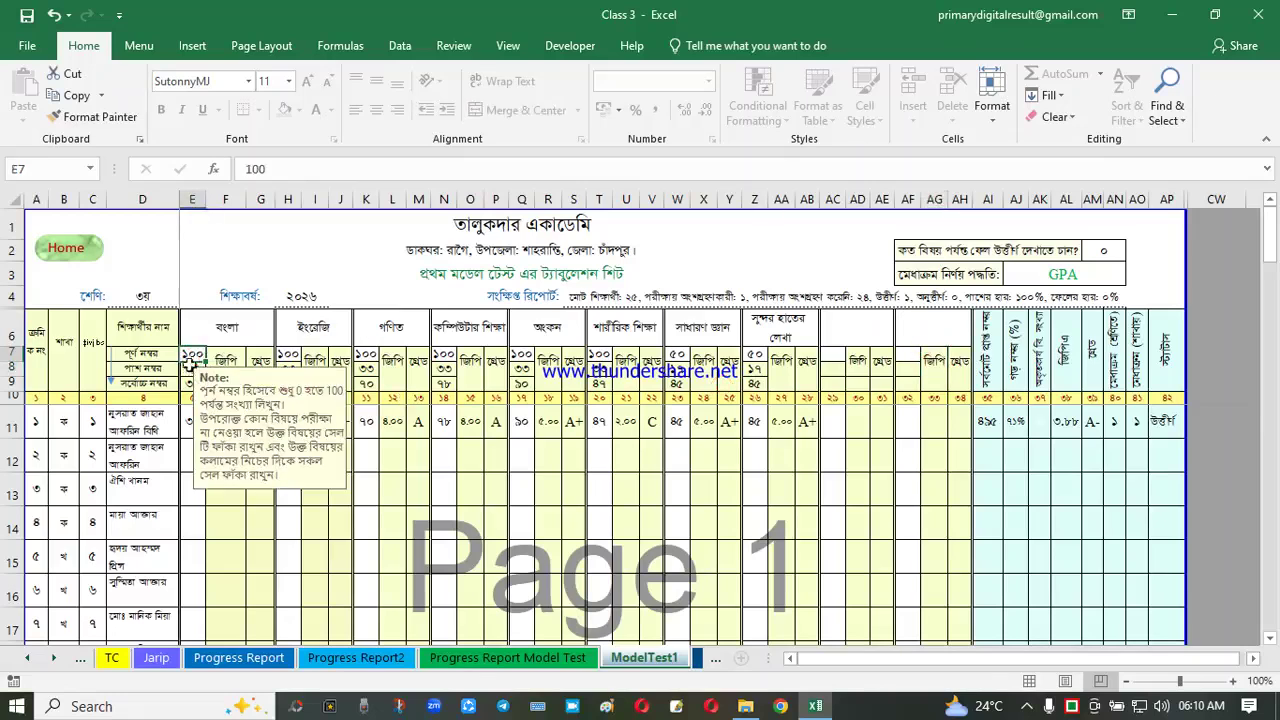
text(5)
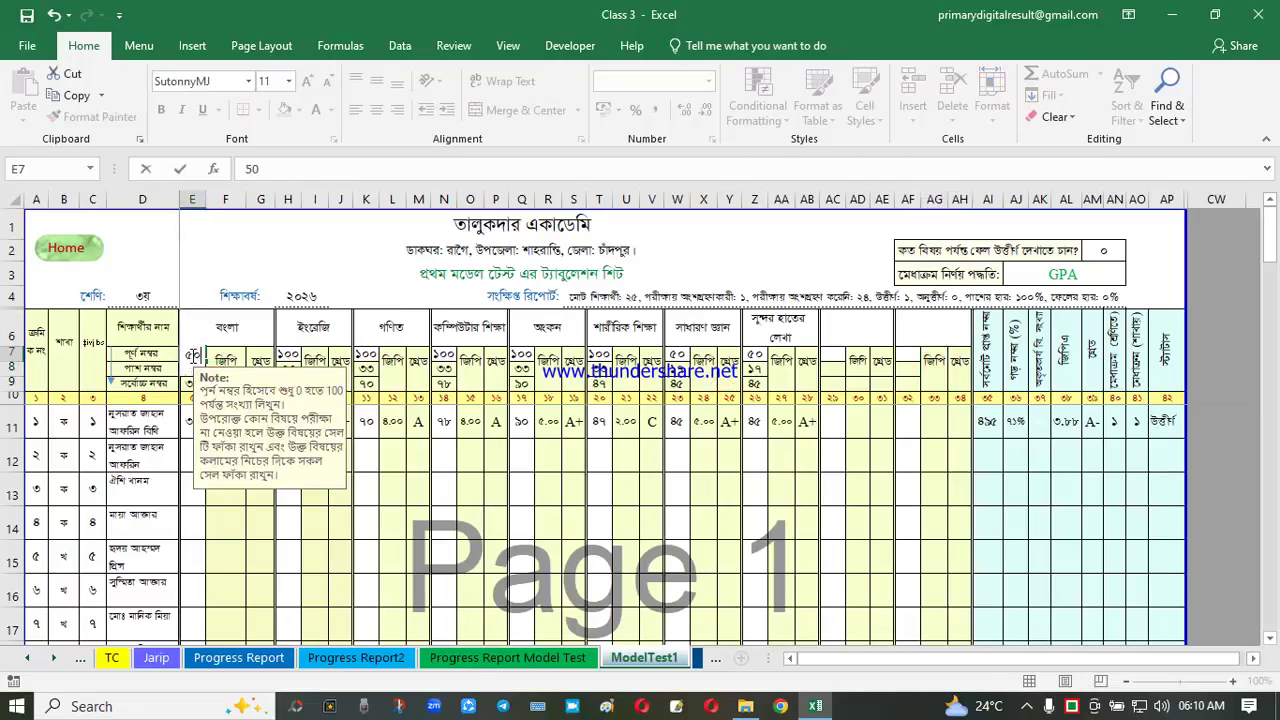
text(0)
click(418, 382)
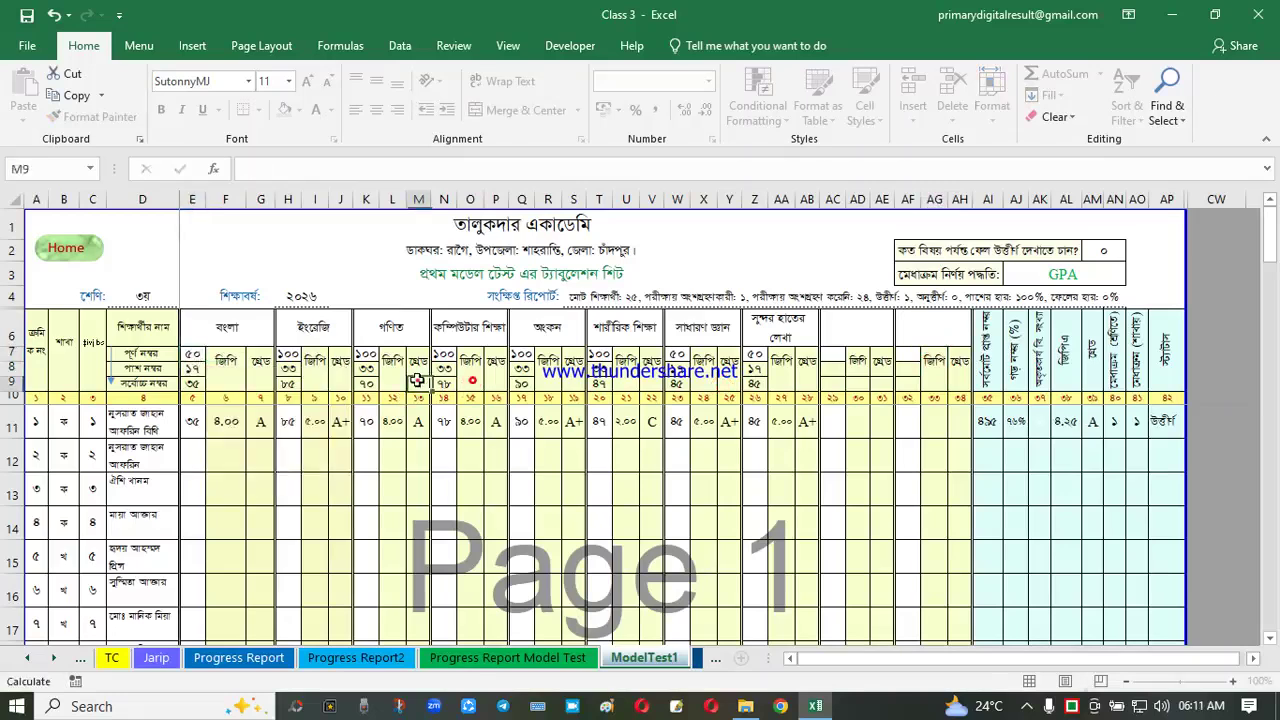
Restore the full marks (পূর্ণ নম্বর) of বাংলা to 100 on the first model test sheet
click(197, 355)
text(100)
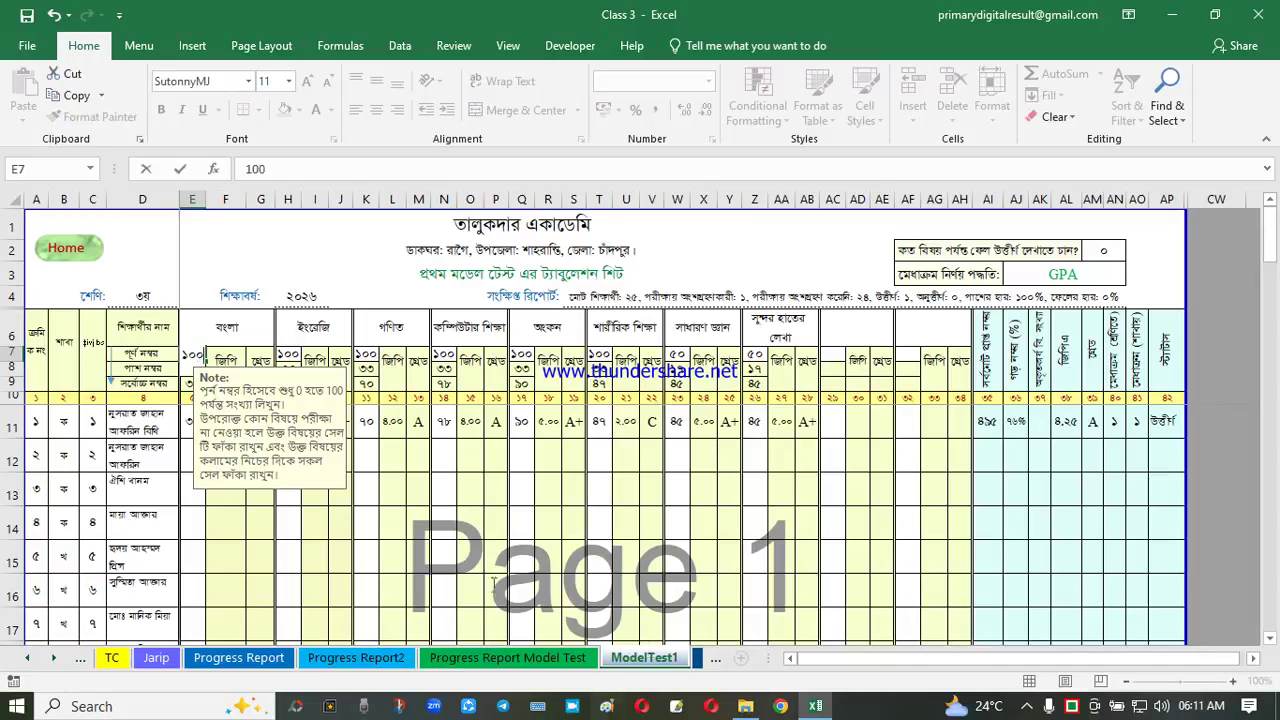
click(716, 452)
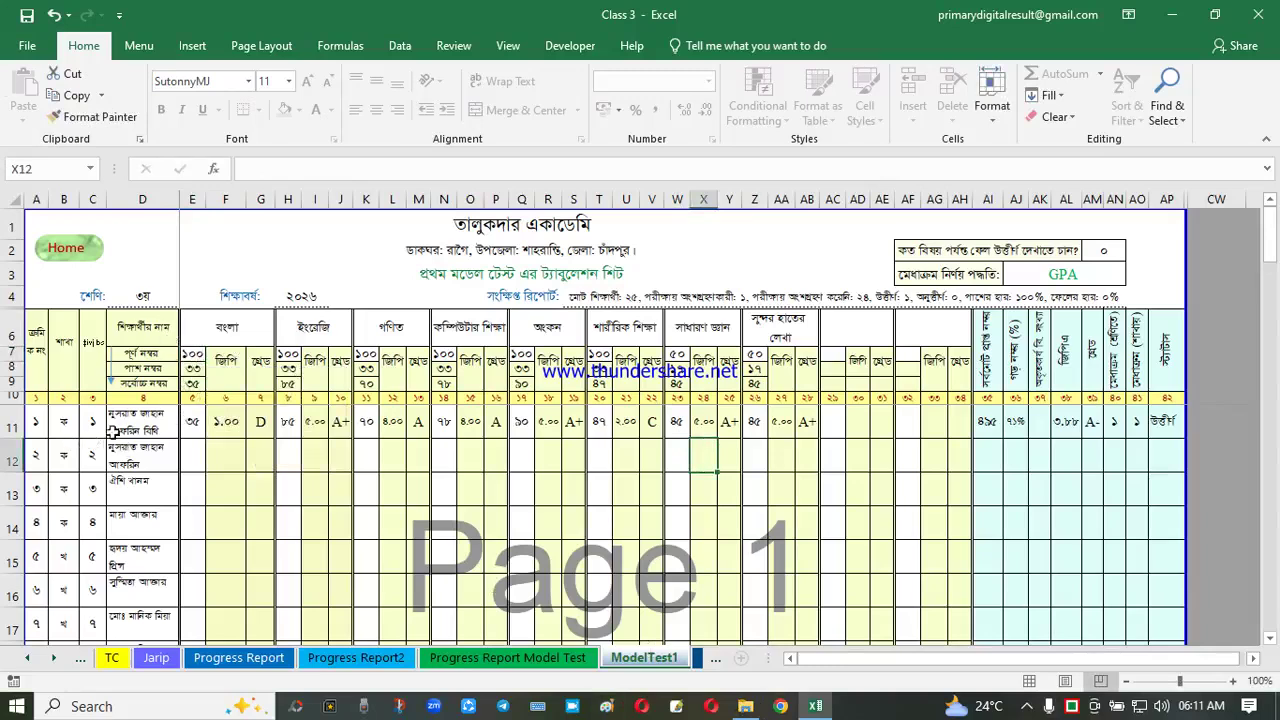
Try to enter 101 as the first student's বাংলা marks, exceeding the subject's full marks, and discard the entry
click(125, 428)
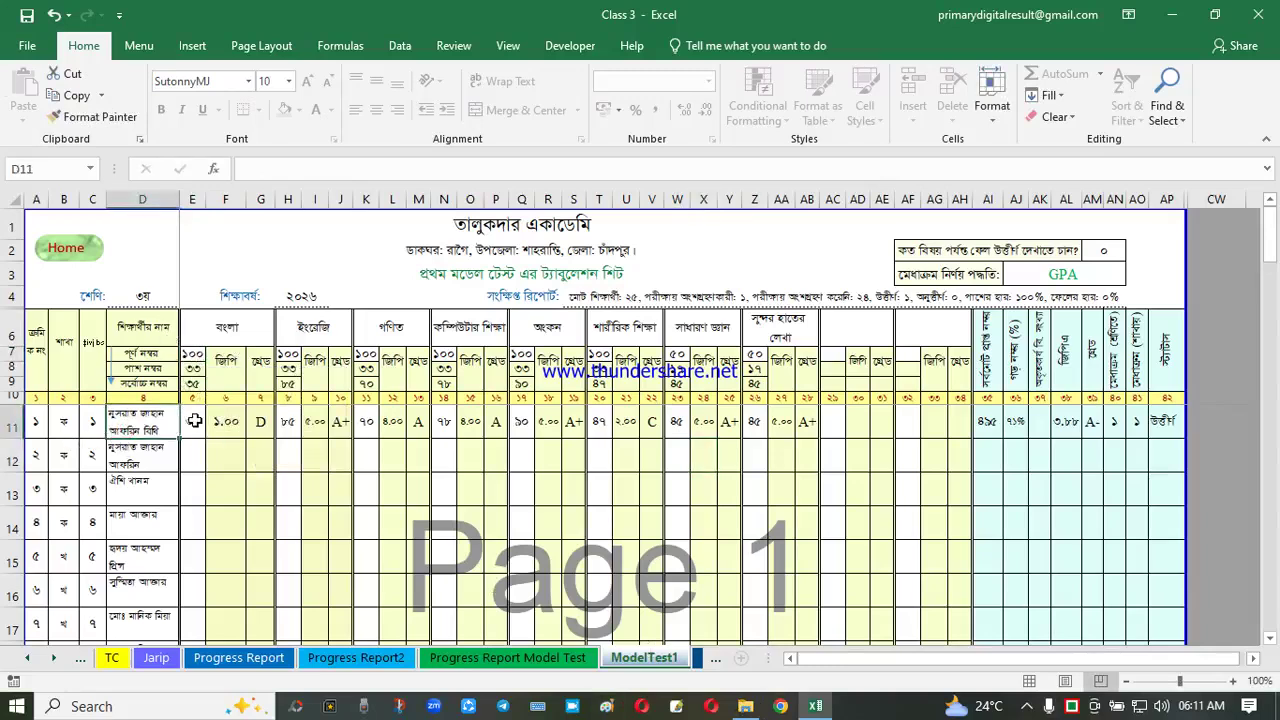
click(194, 421)
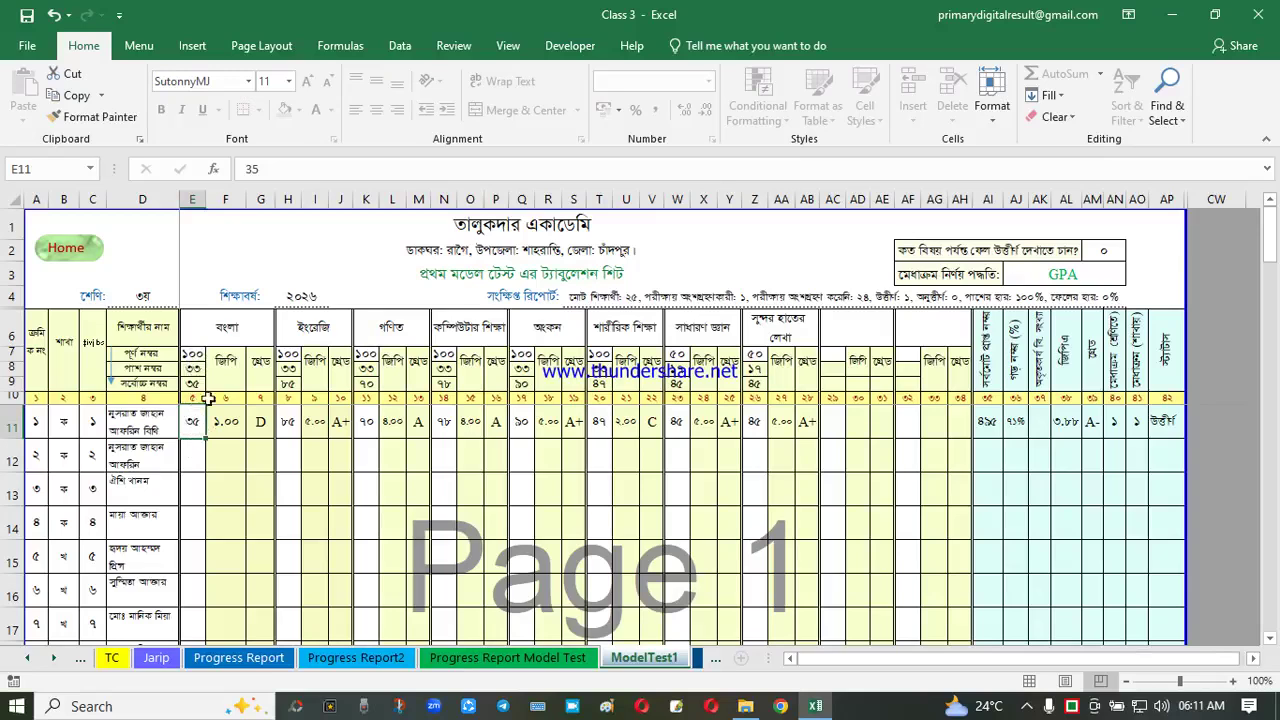
click(262, 421)
click(192, 418)
text(101)
key(Return)
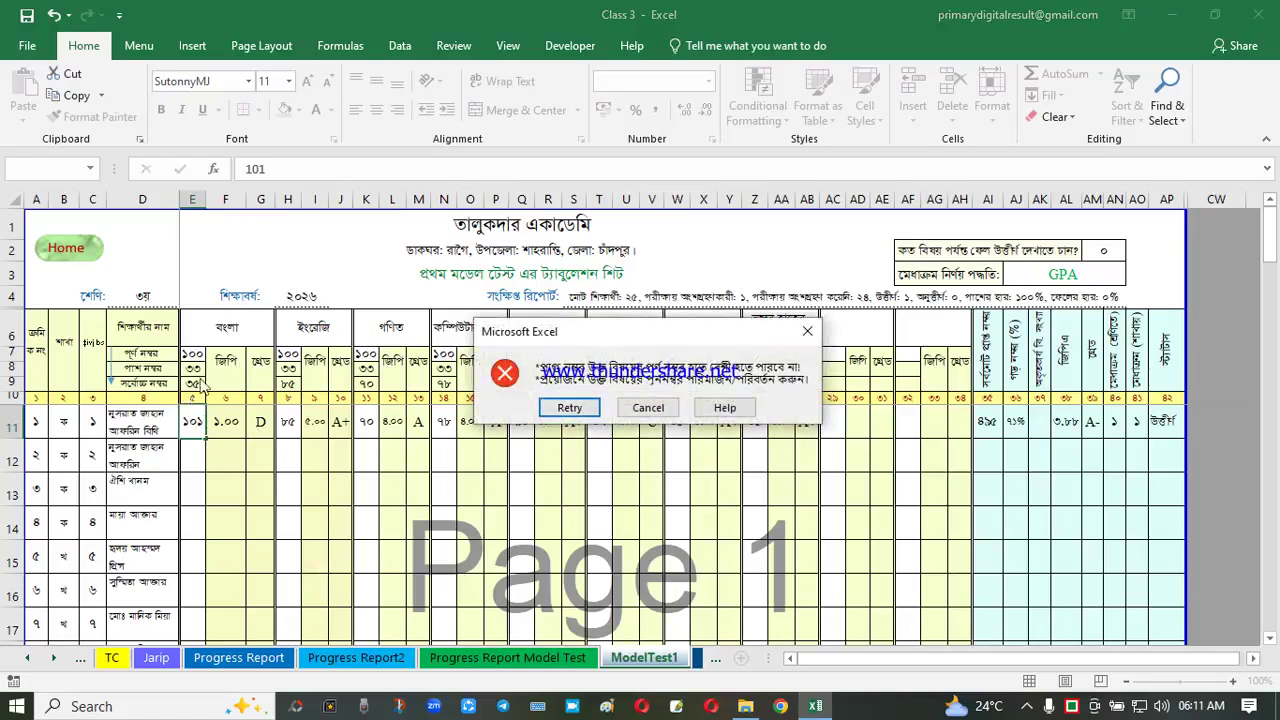
click(807, 331)
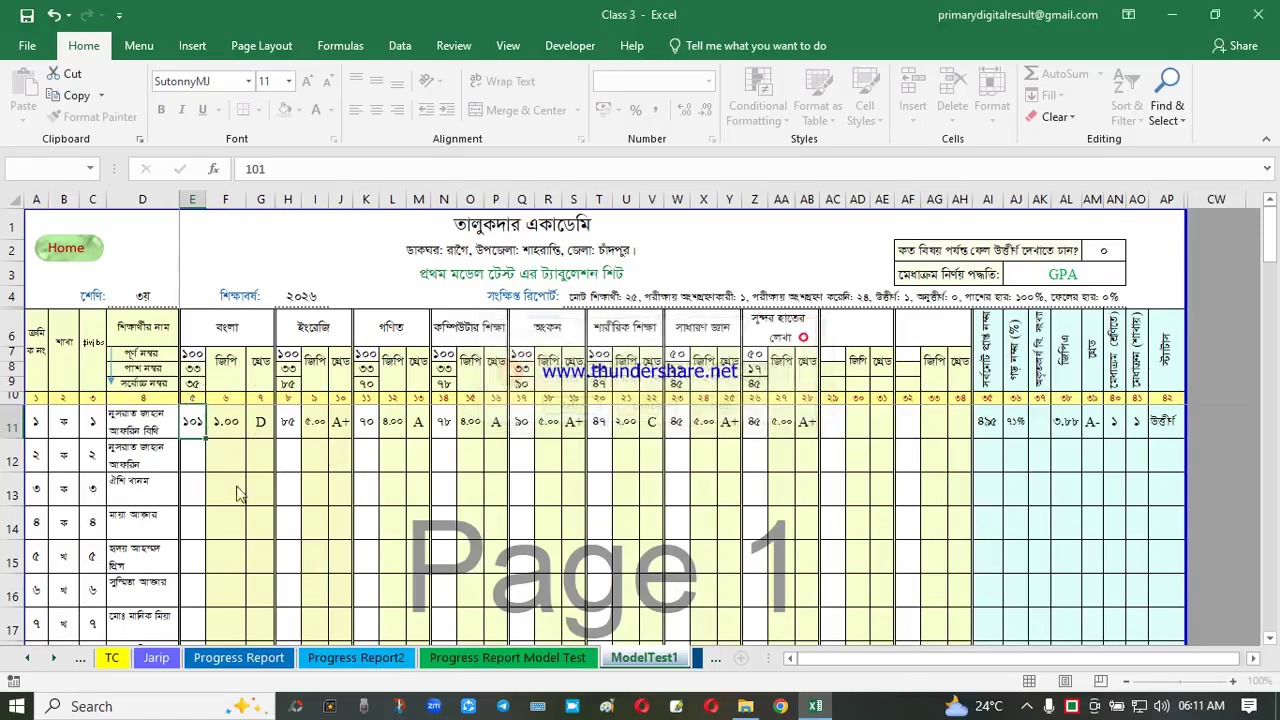
key(Escape)
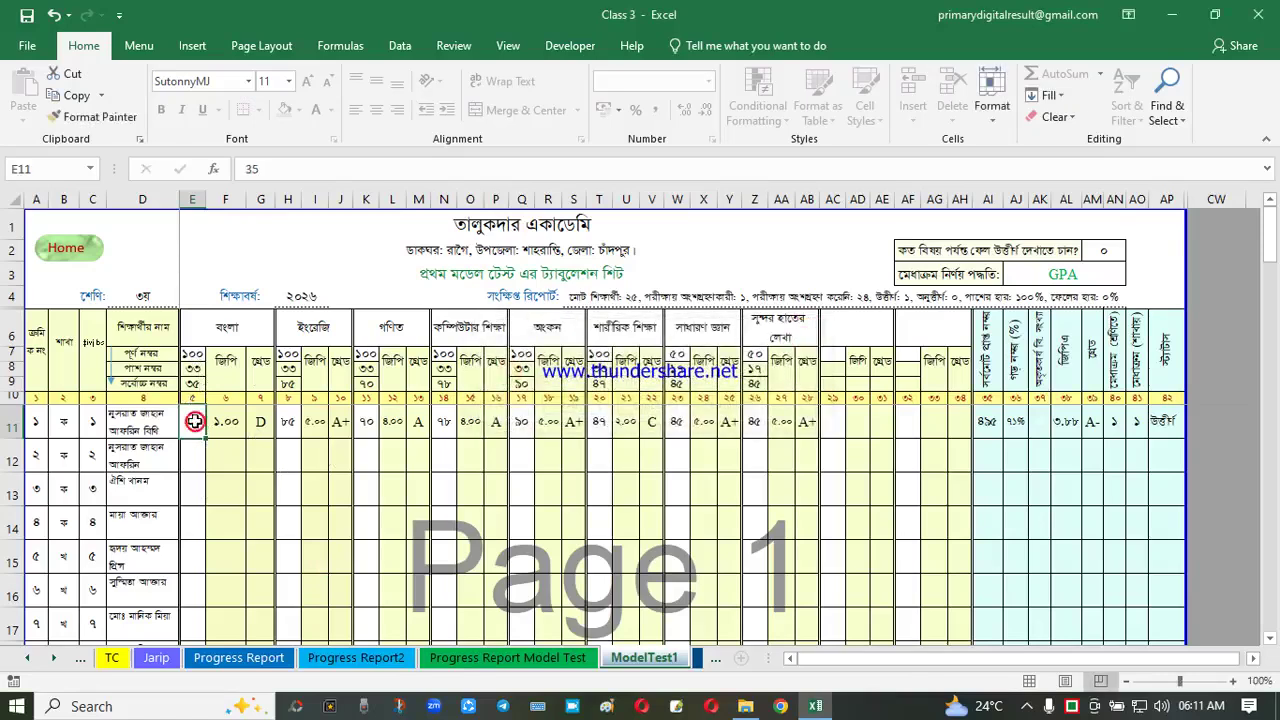
Try to enter 175 as the first student's বাংলা marks and discard the entry
text(17)
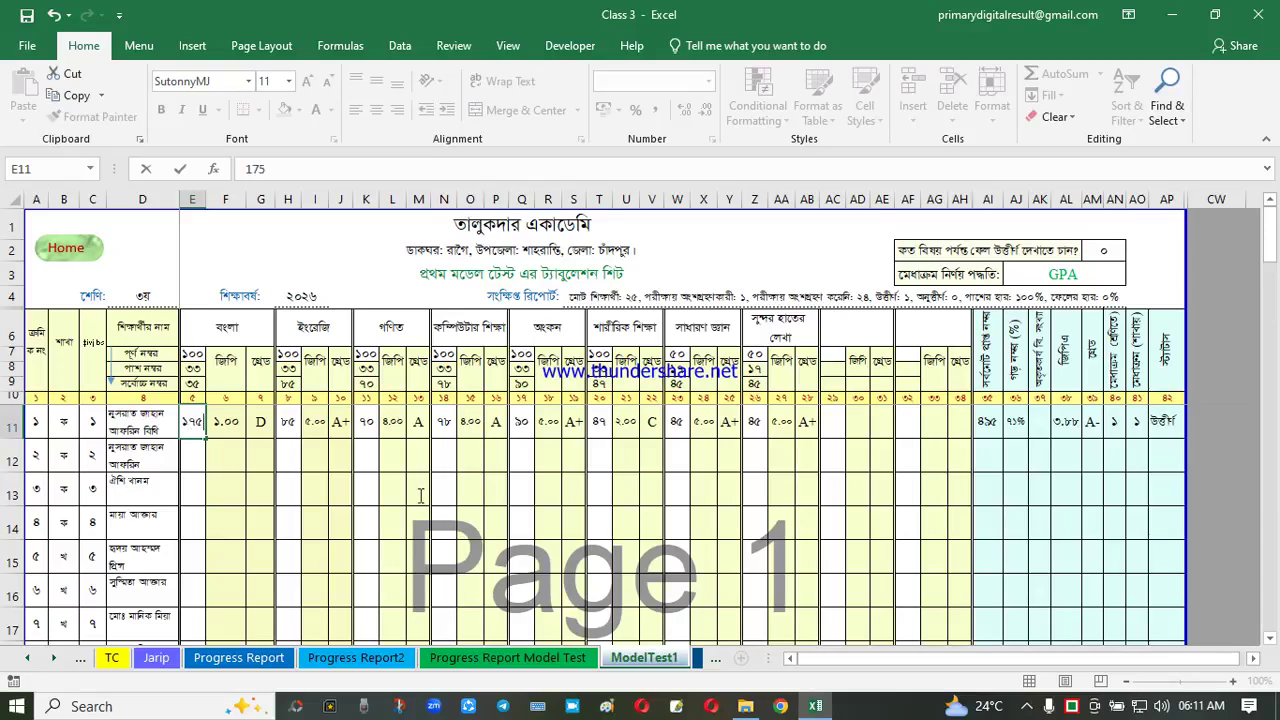
key(Return)
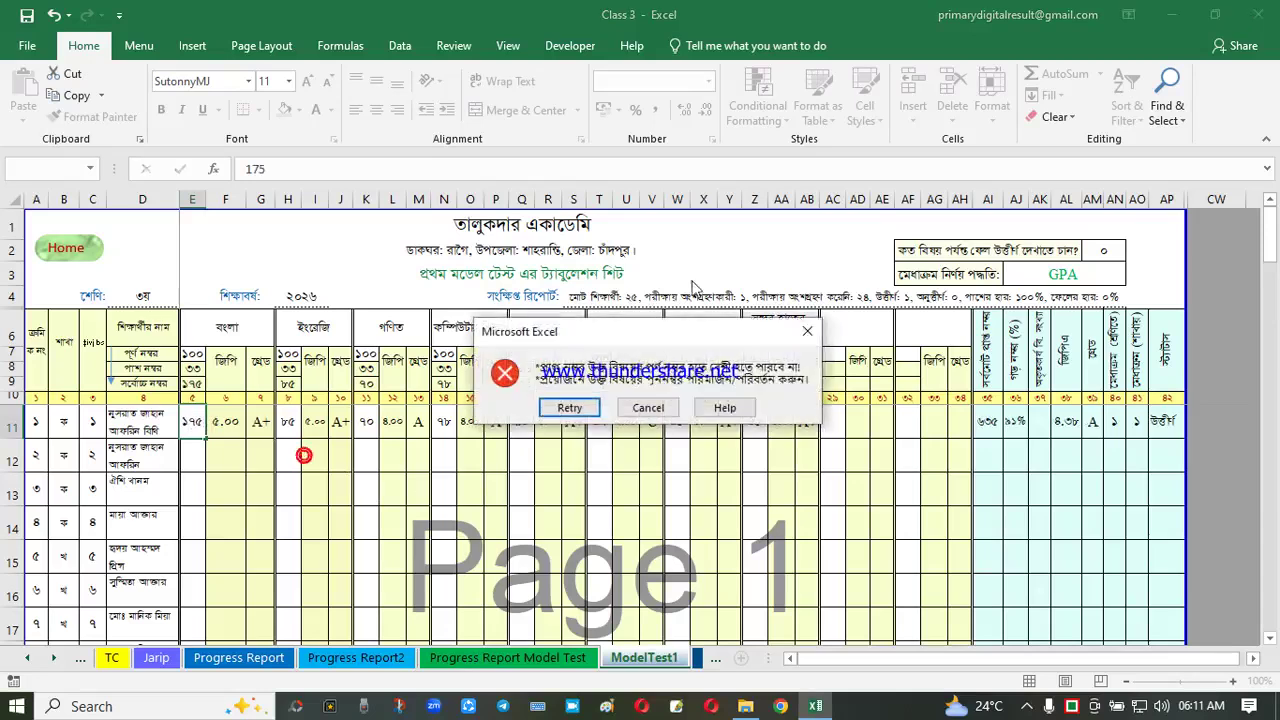
click(805, 328)
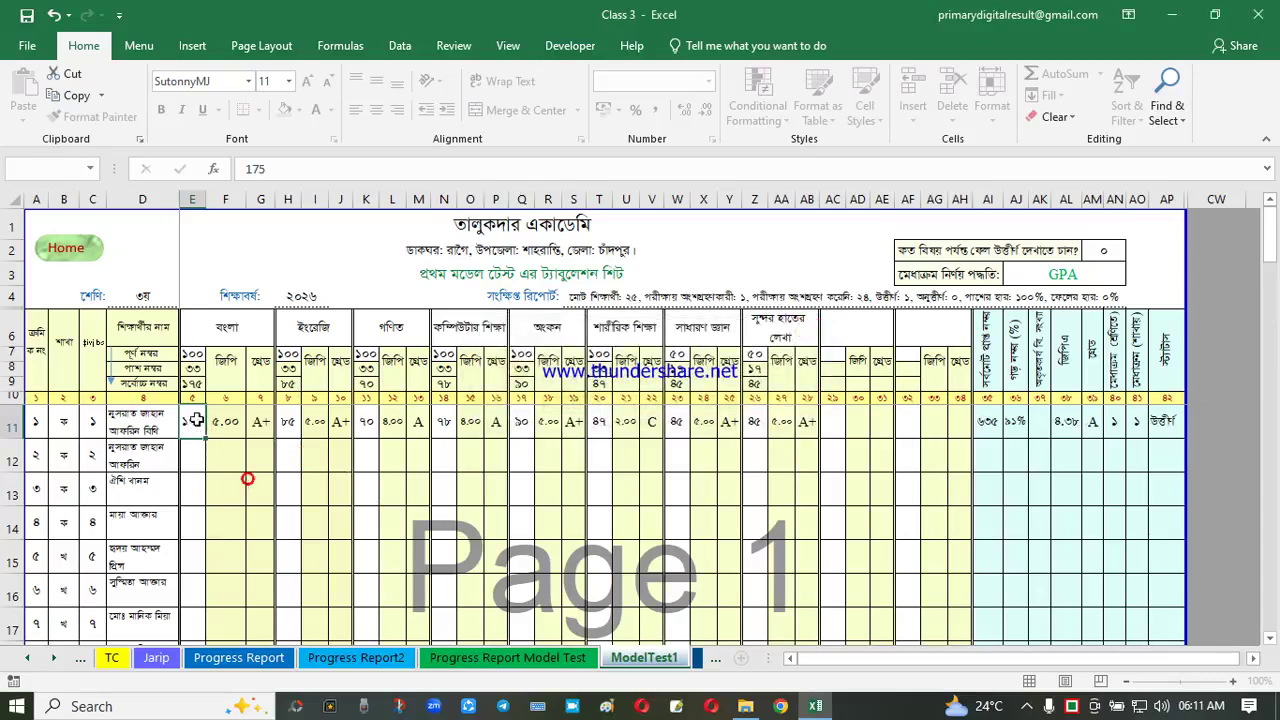
key(Escape)
click(318, 488)
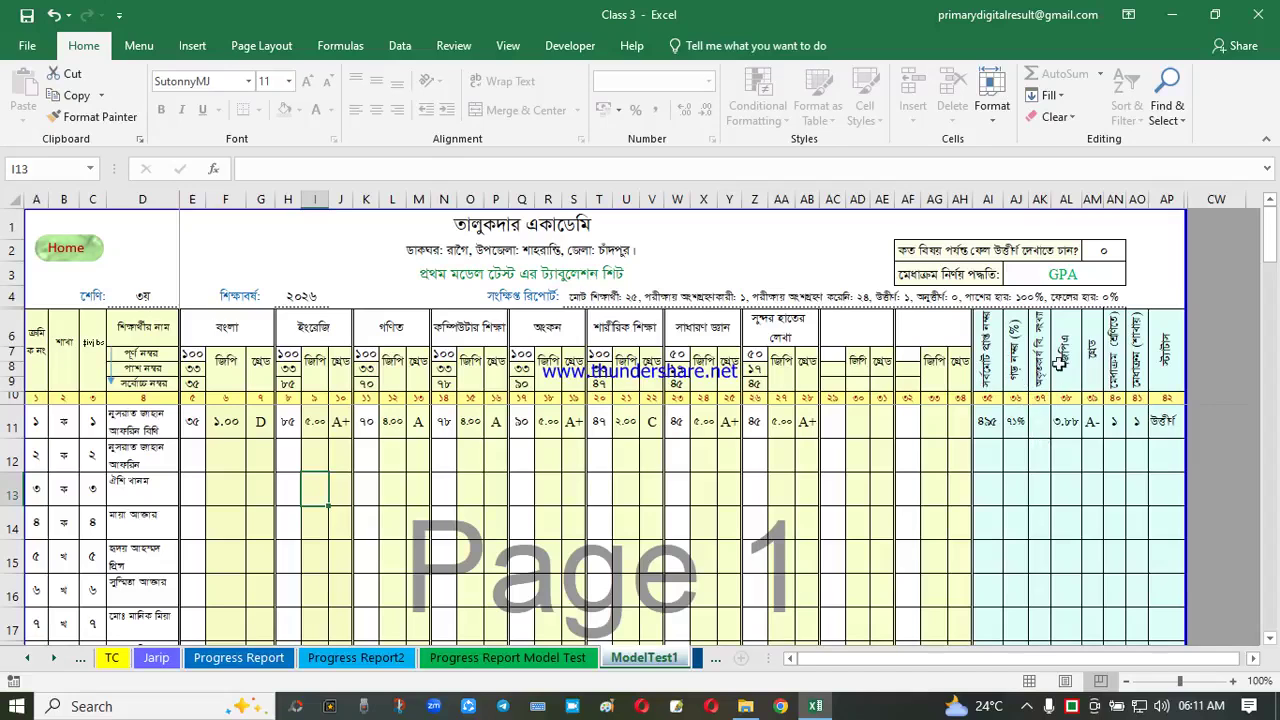
Return to the Home Page and open মার্কস এন্ট্রি (১ম সেমিষ্টার)
click(727, 492)
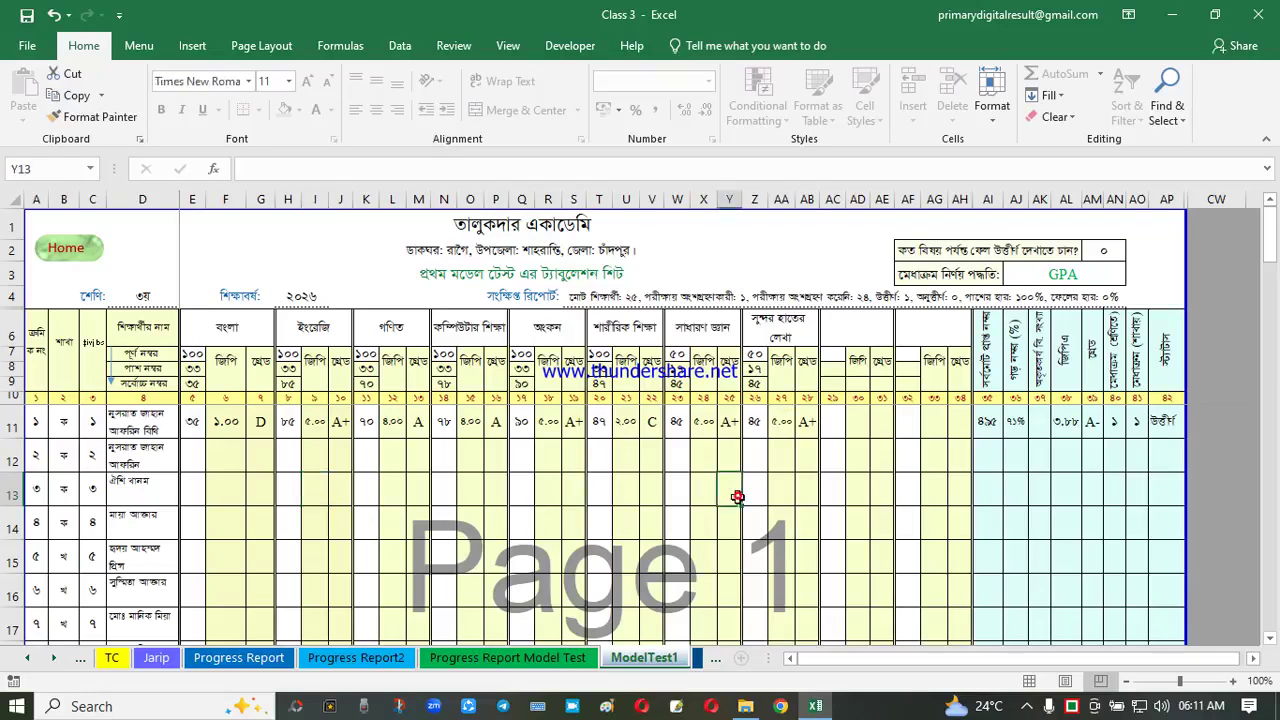
click(84, 260)
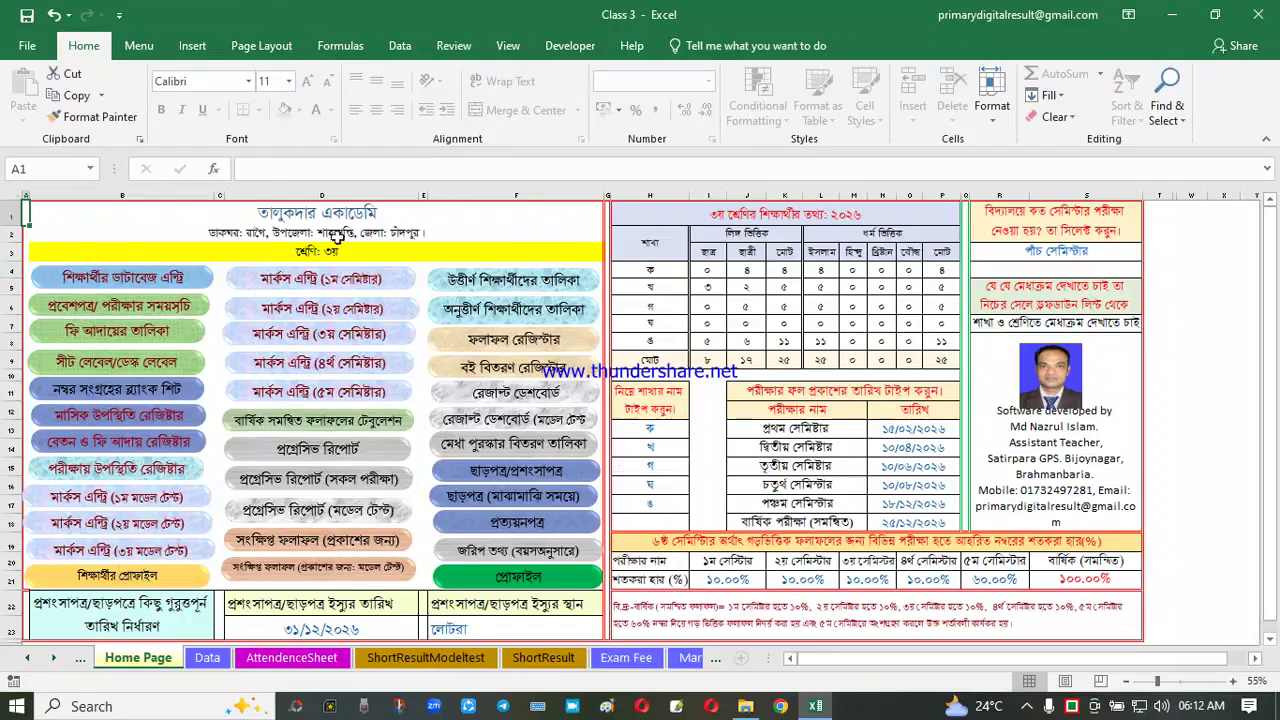
click(355, 290)
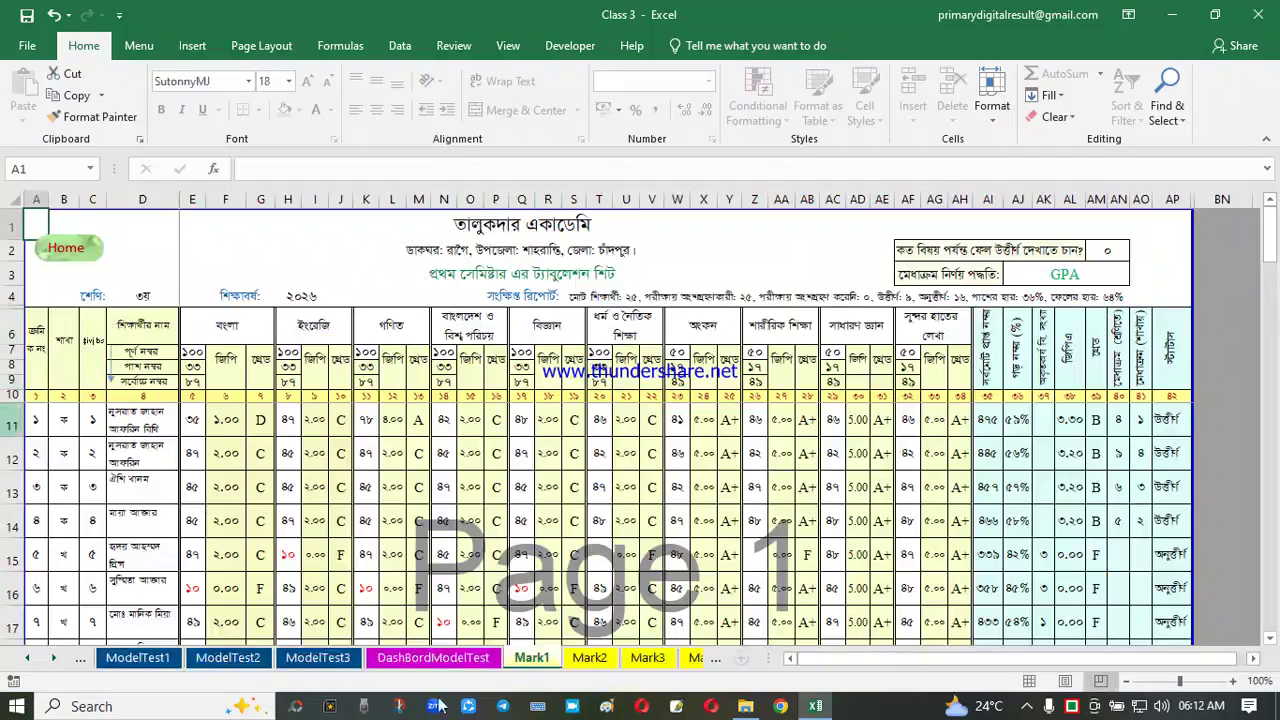
click(489, 456)
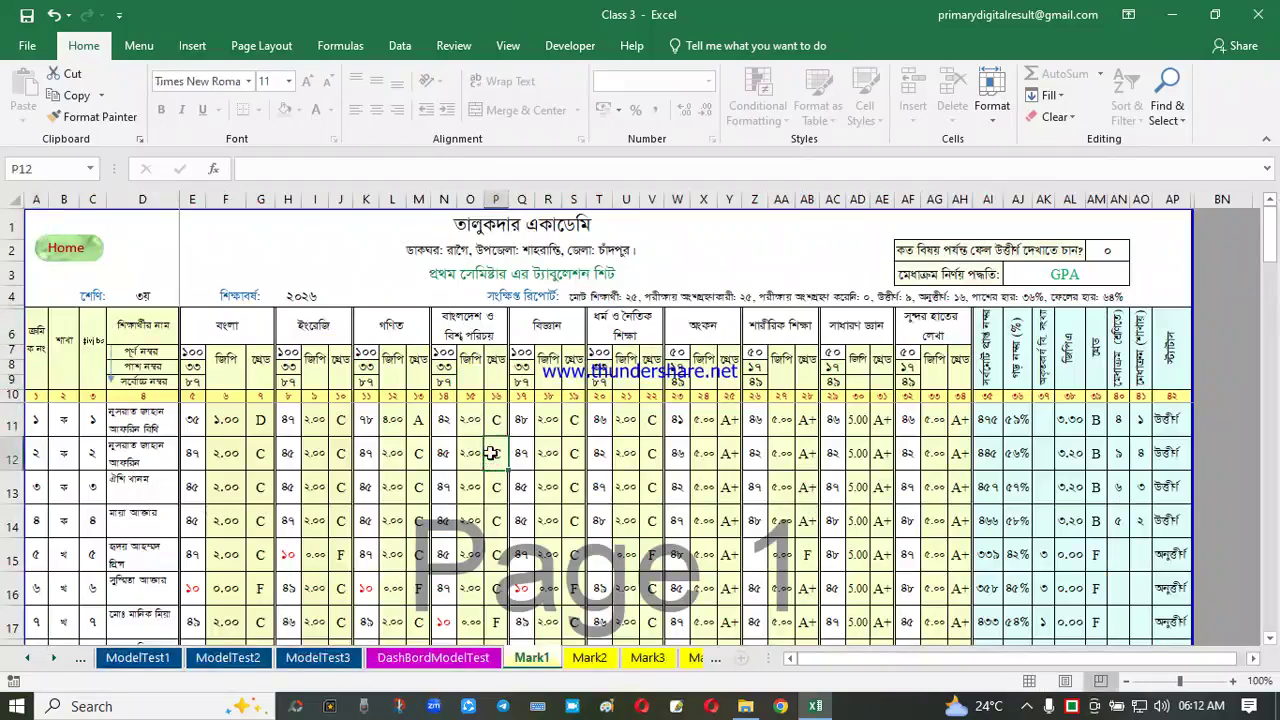
Examine the বাংলা full marks cell, the editable subject name cells and the first student's marks on the first semester sheet
click(195, 353)
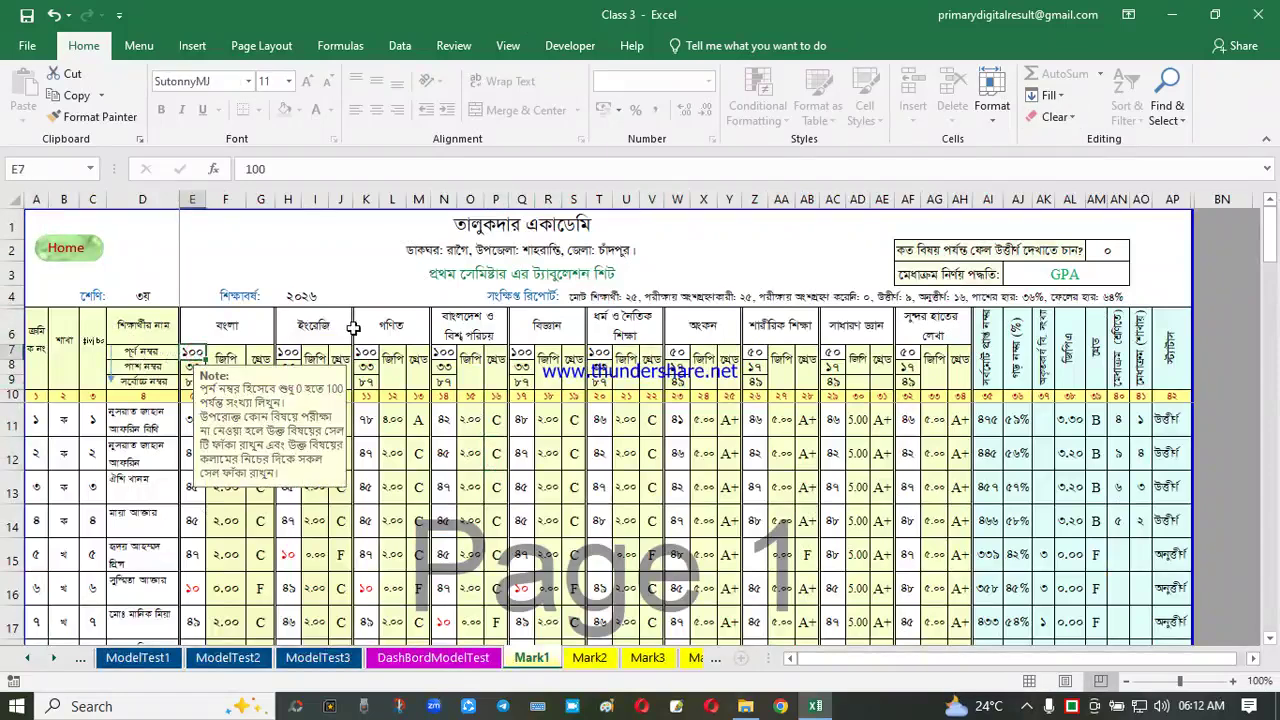
click(350, 326)
click(612, 326)
click(780, 326)
click(890, 328)
click(944, 320)
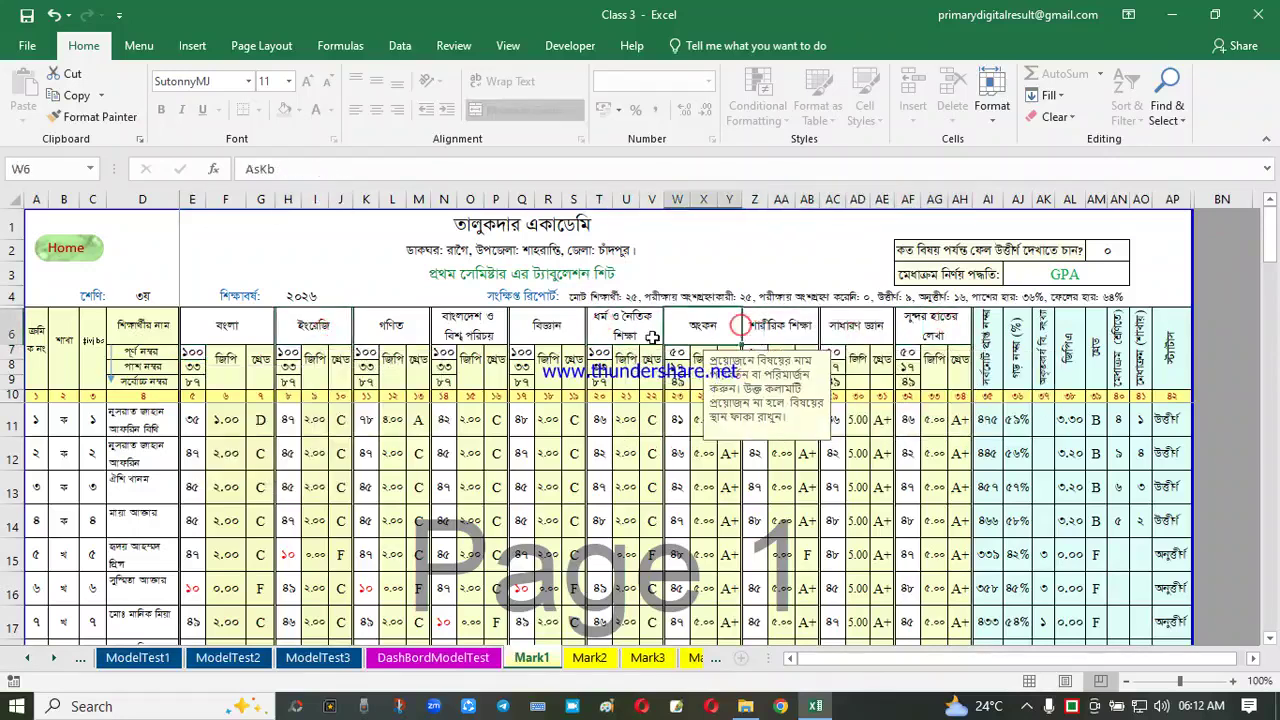
click(651, 338)
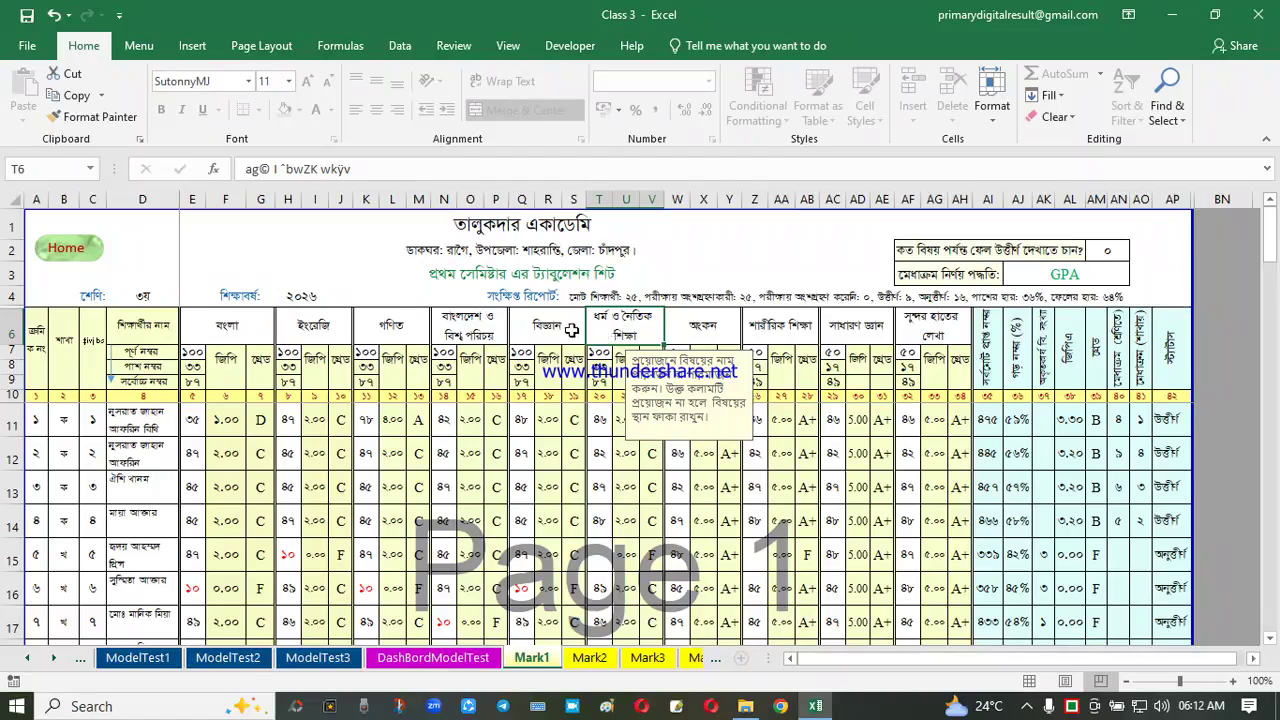
click(572, 331)
click(622, 336)
click(686, 334)
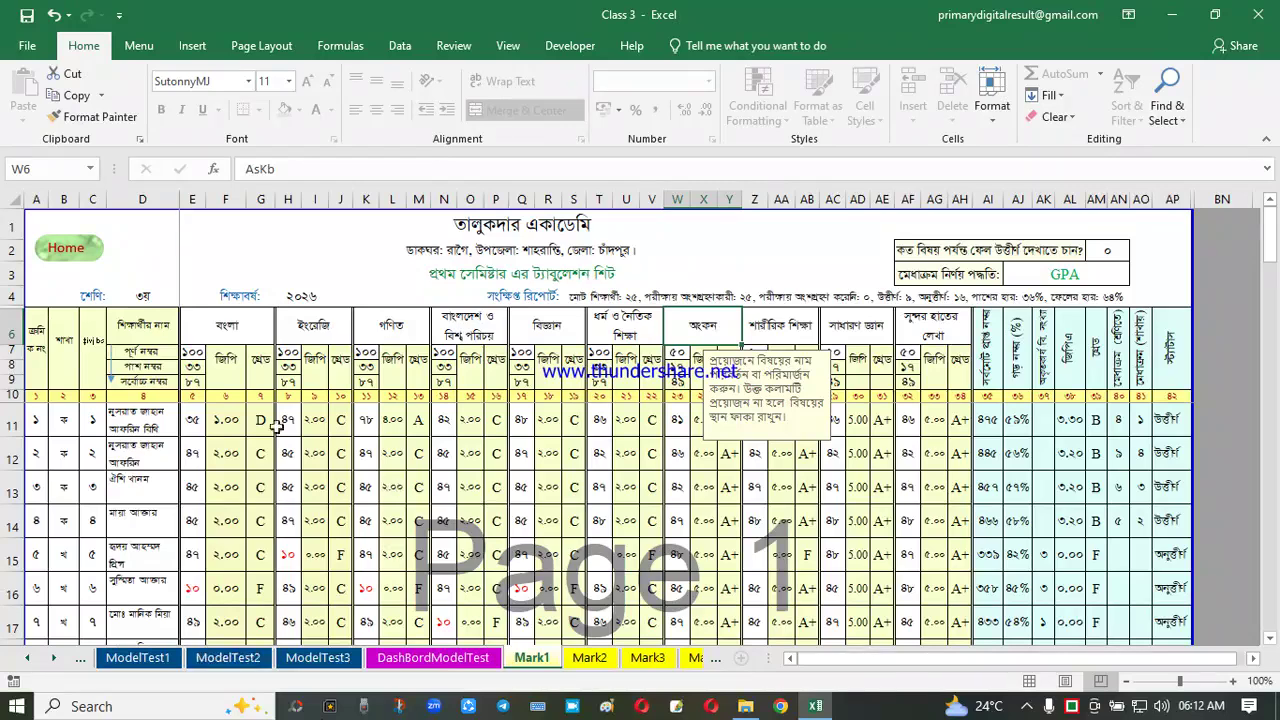
click(197, 429)
click(296, 425)
click(538, 413)
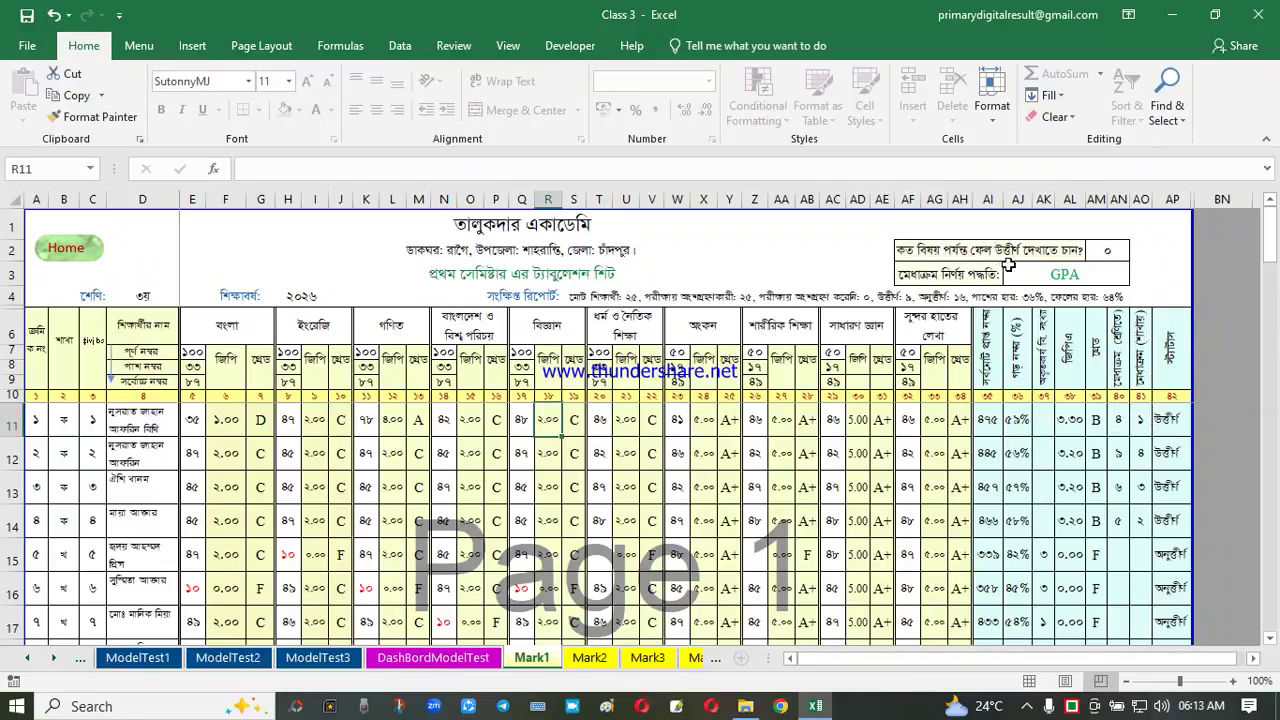
Set the number of failed subjects still shown as passed to 2 and check the fifth student's result on the first semester sheet
click(1108, 250)
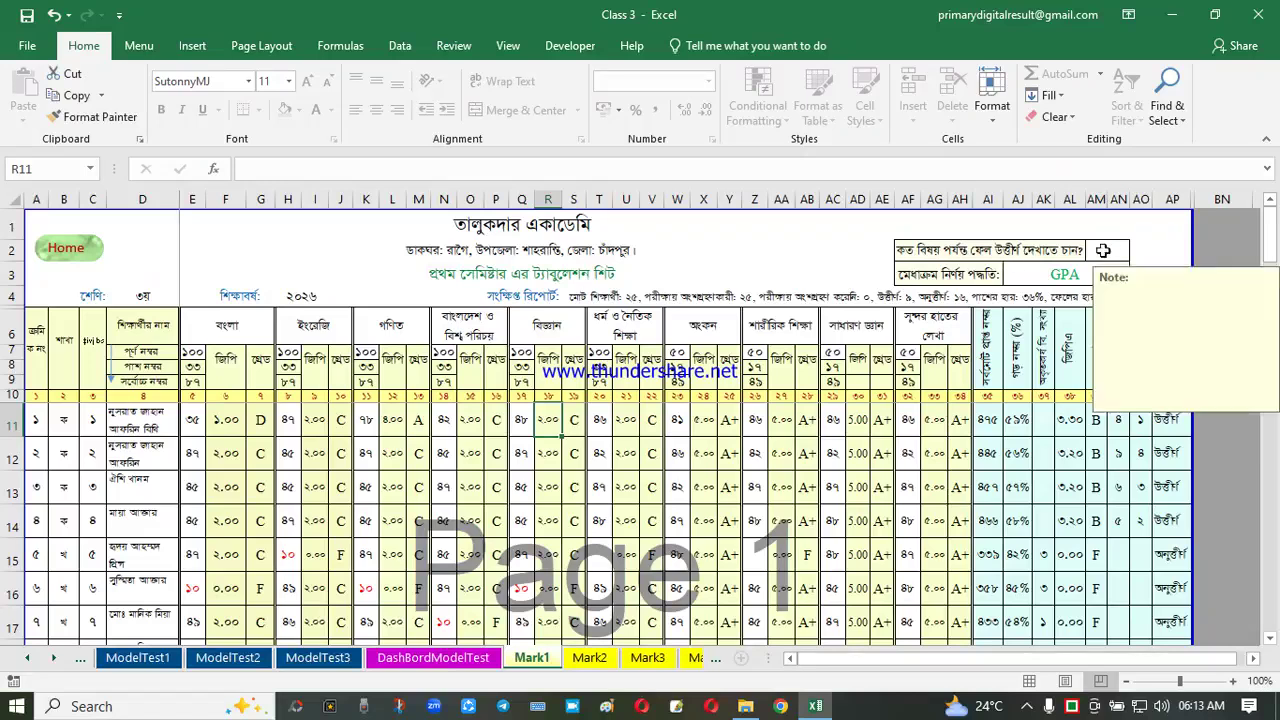
click(1137, 252)
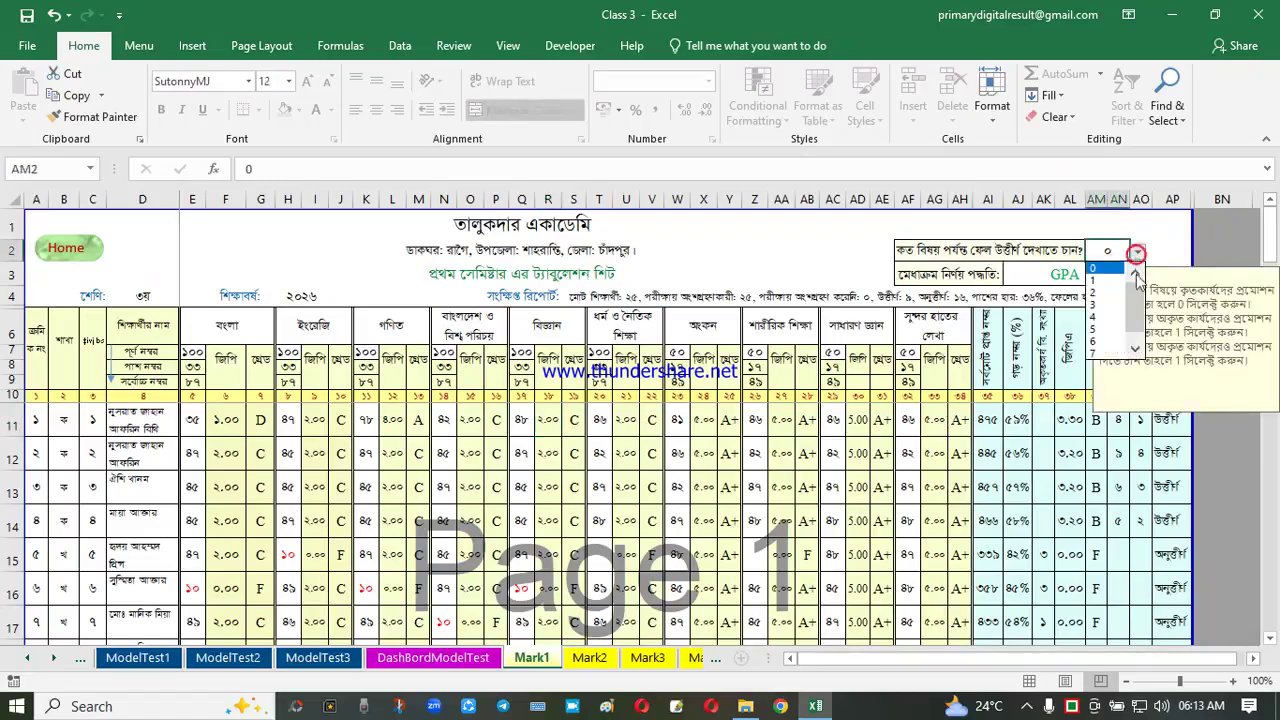
click(1098, 292)
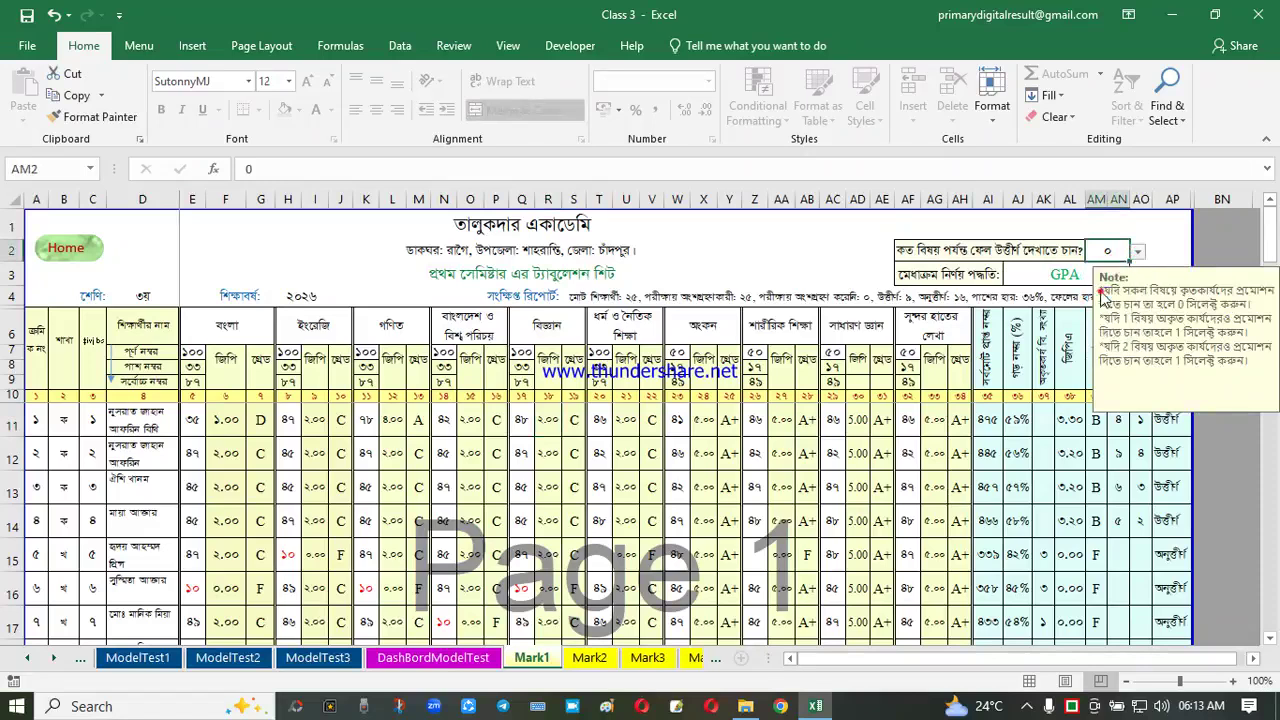
click(993, 437)
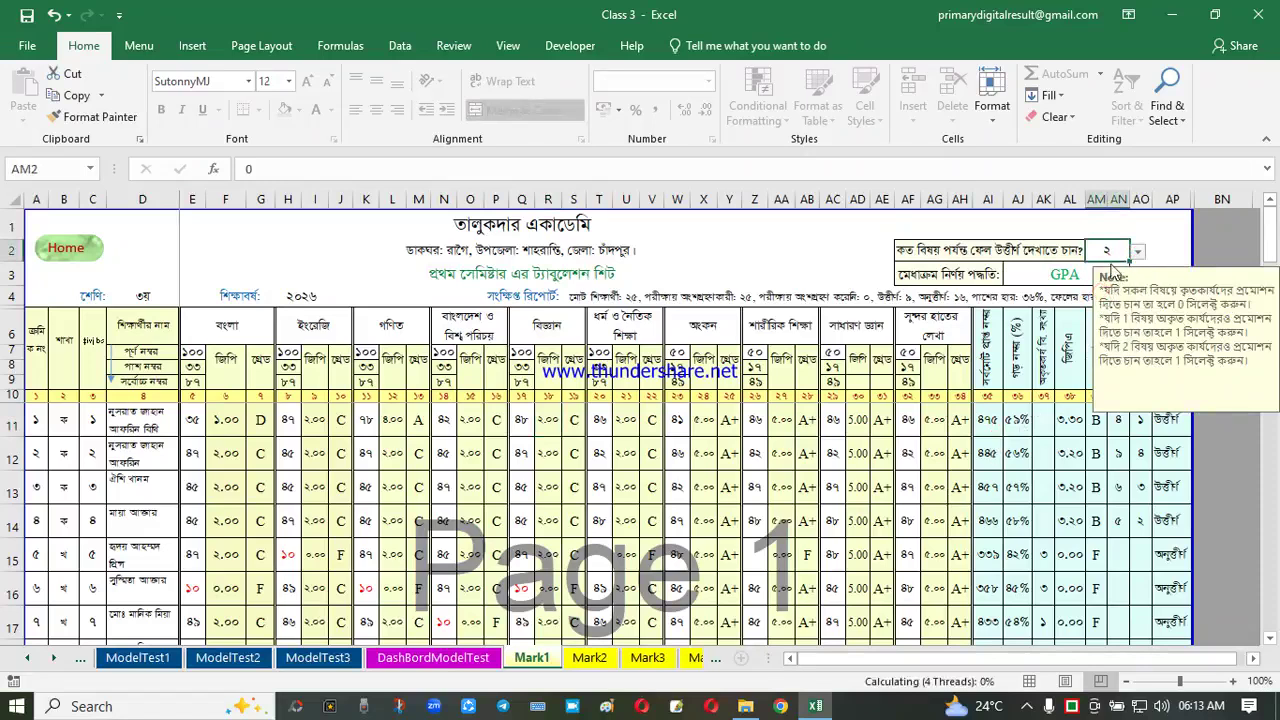
click(1043, 499)
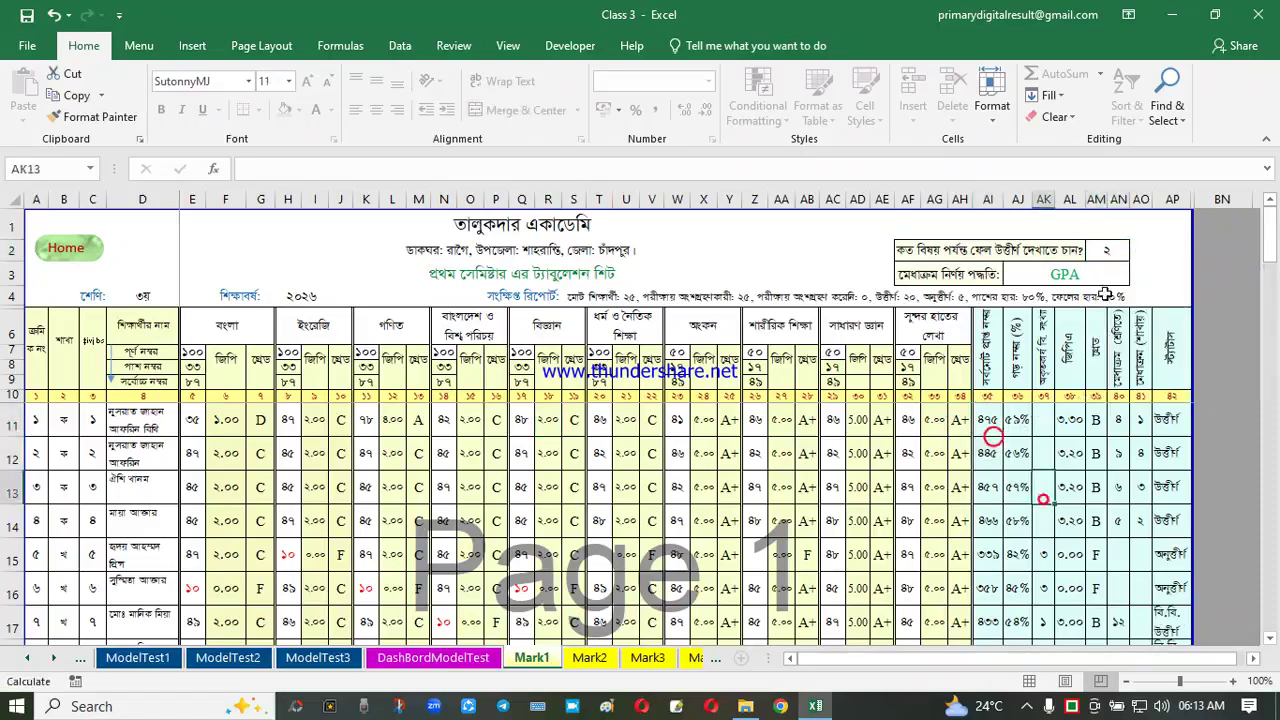
click(1045, 563)
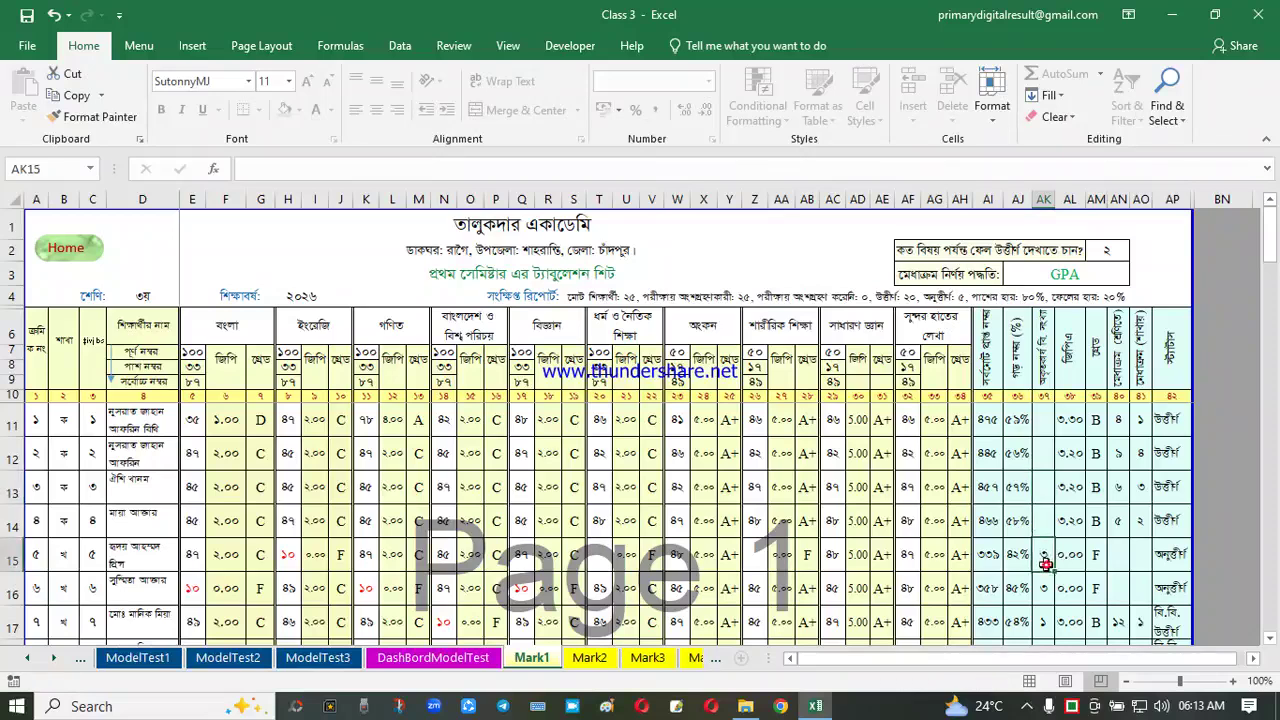
click(1098, 561)
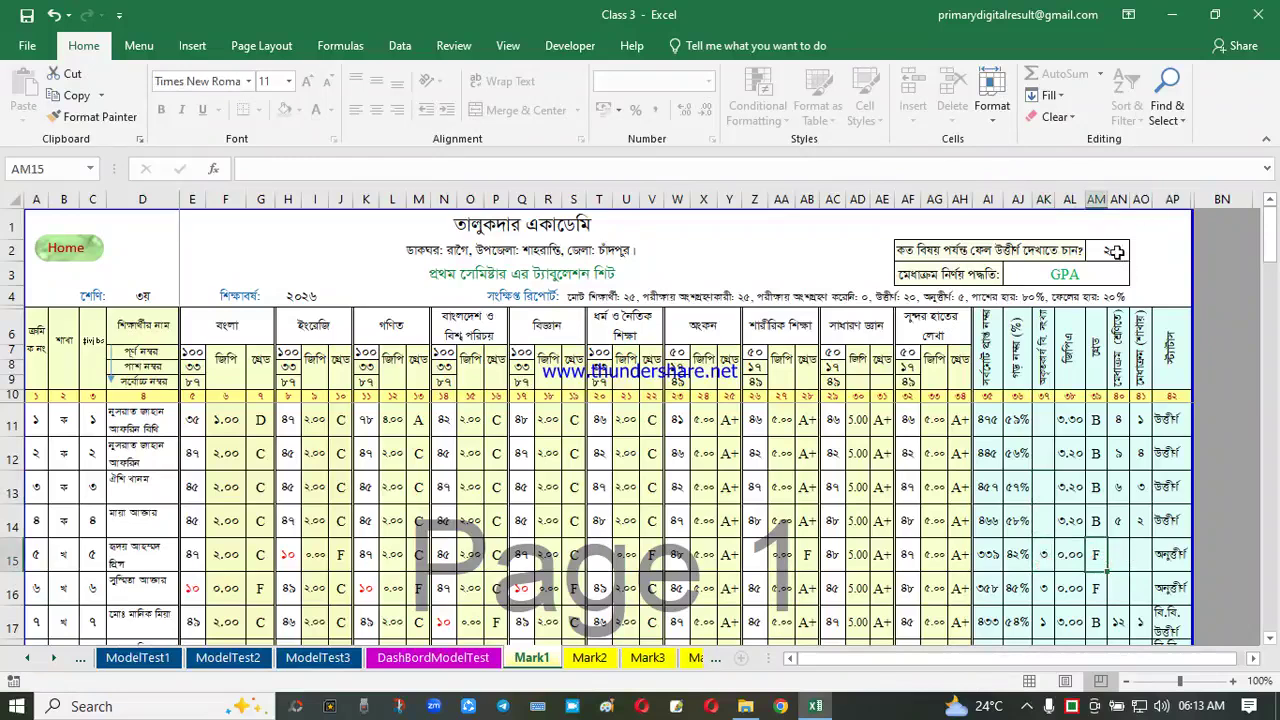
Set the number of failed subjects still shown as passed to 3 on the first semester sheet
click(1116, 251)
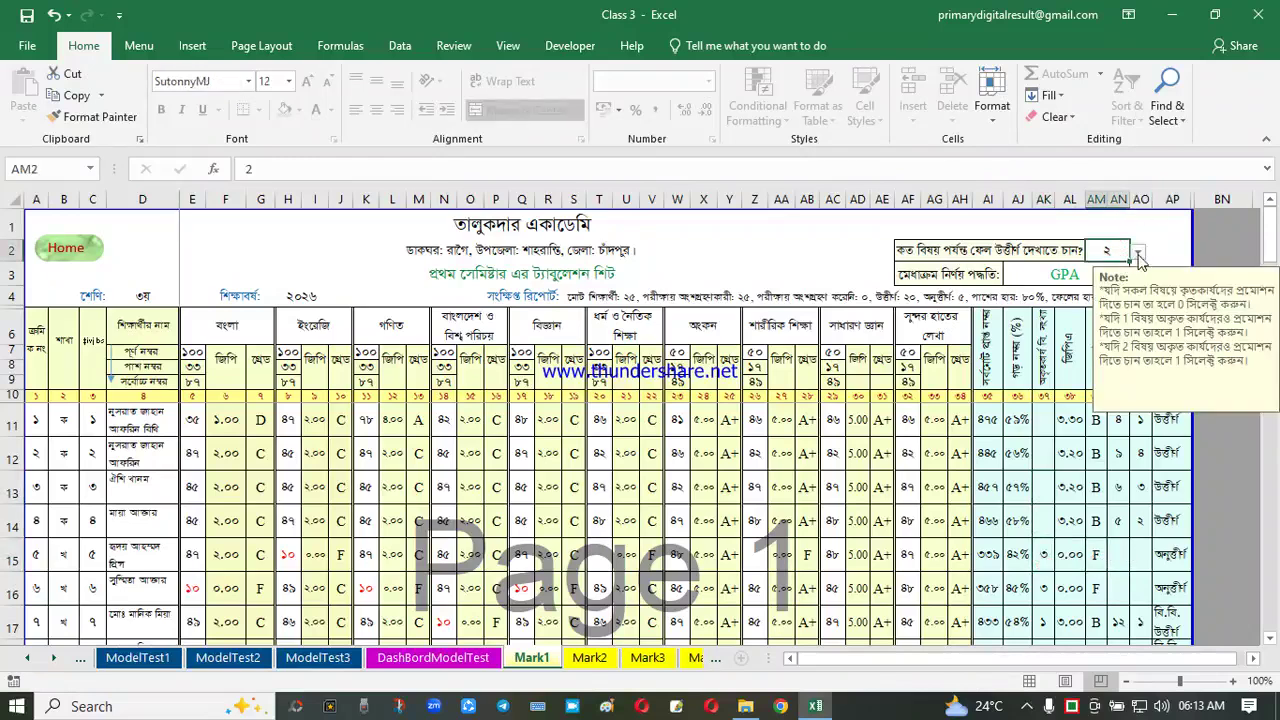
click(1139, 254)
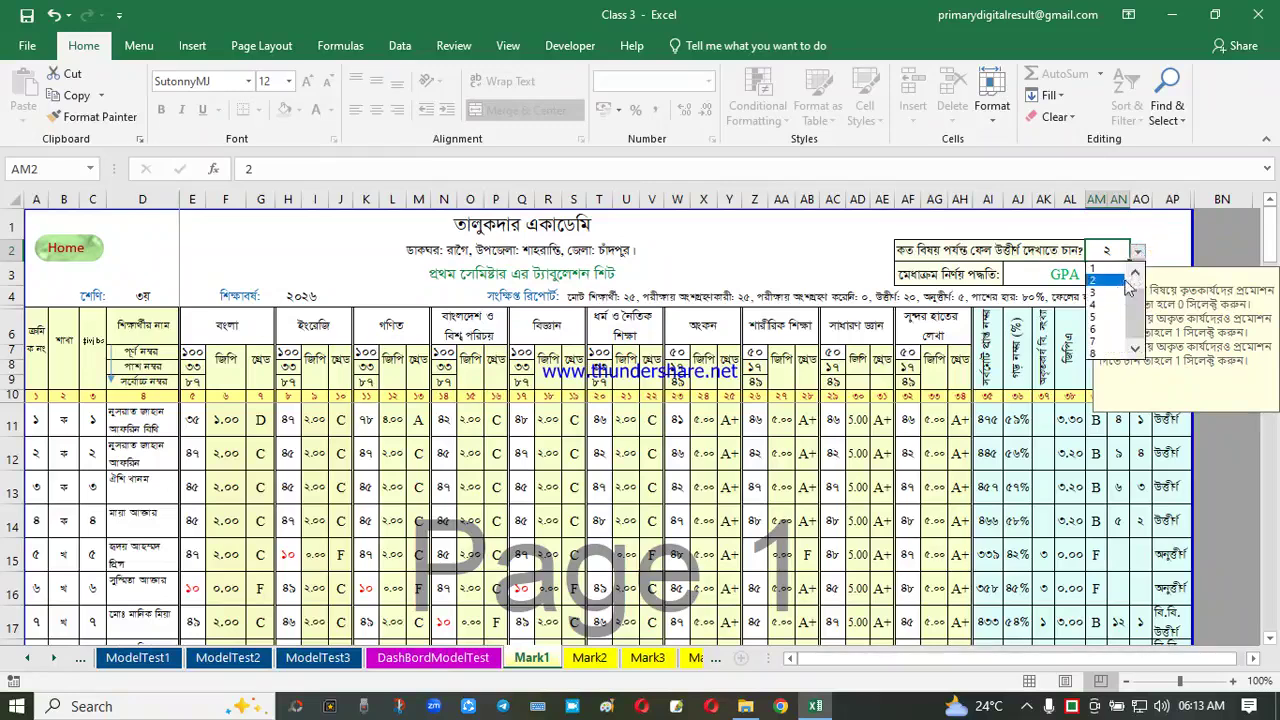
click(1097, 293)
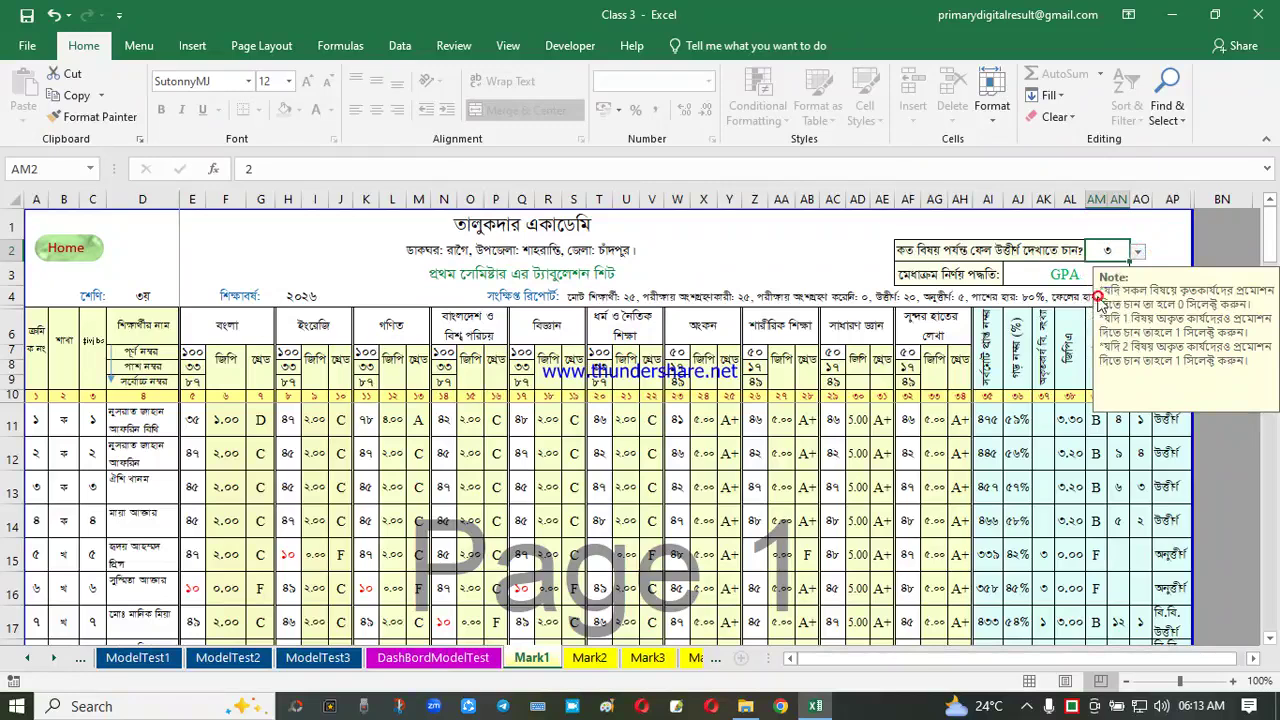
click(997, 580)
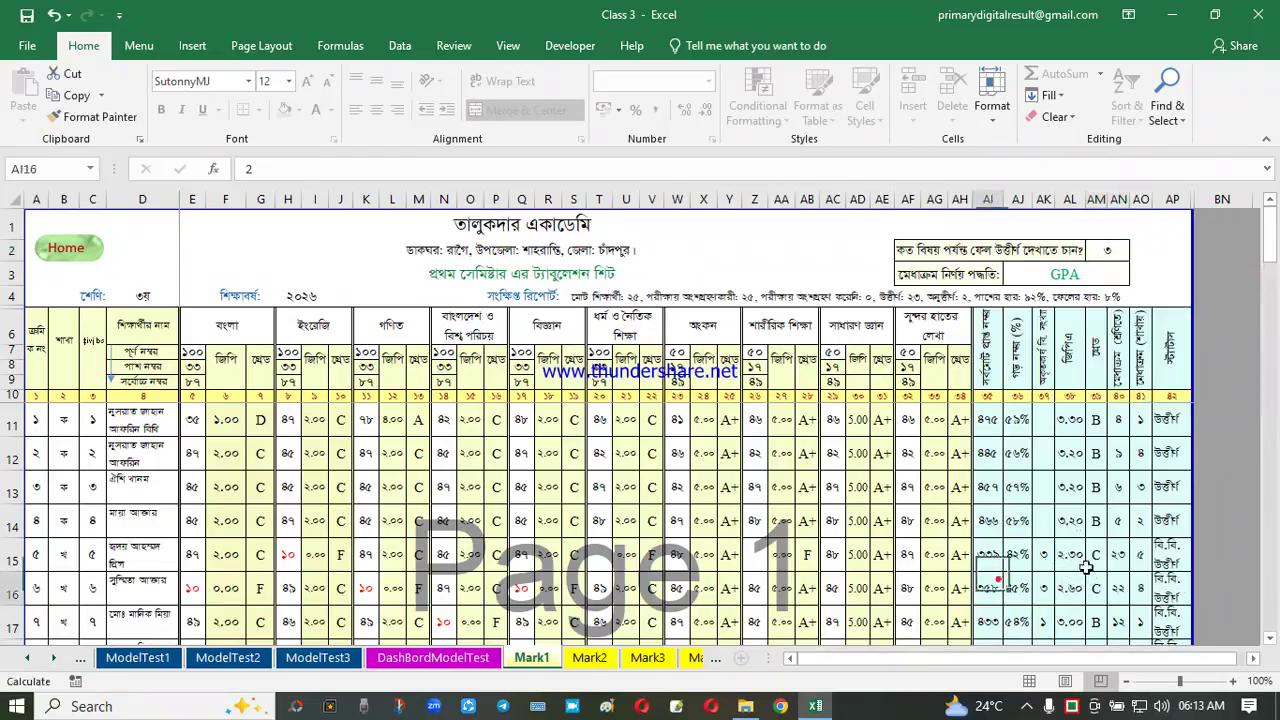
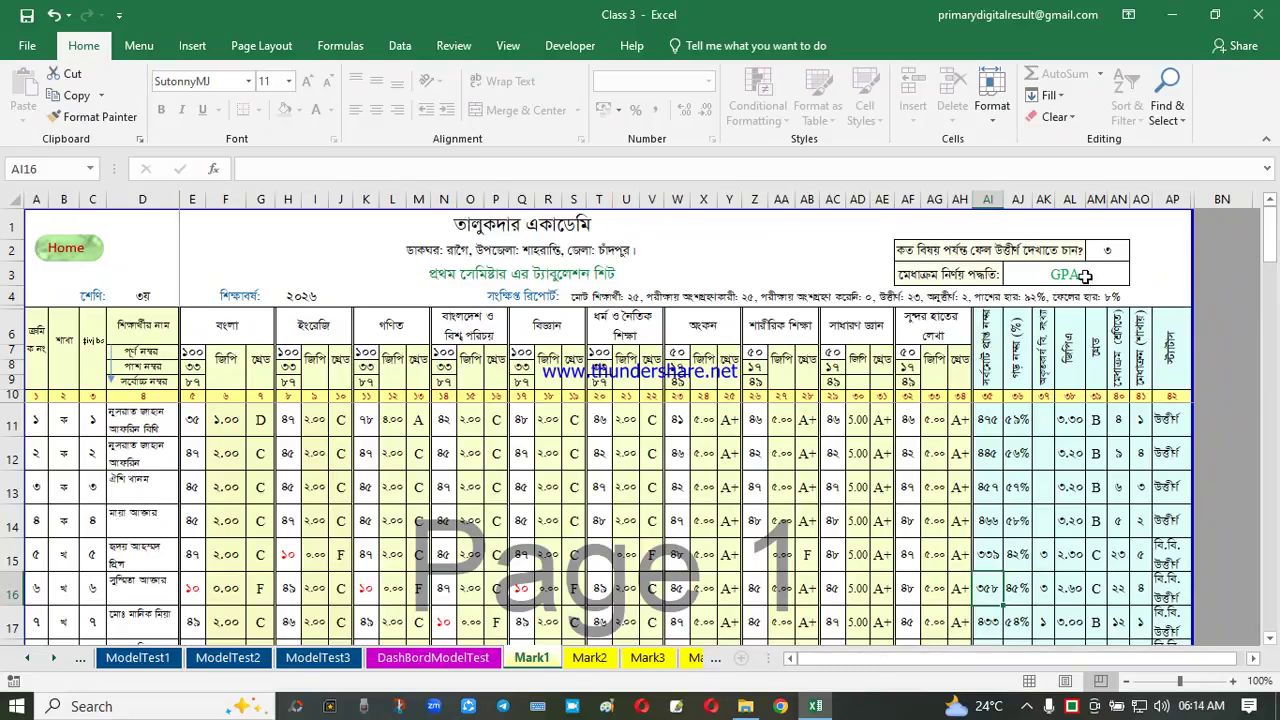
Set the merit ranking method (মেধাক্রম নির্ণয় পদ্ধতি) to Total Marks on the first semester sheet and check the students' results
click(1085, 276)
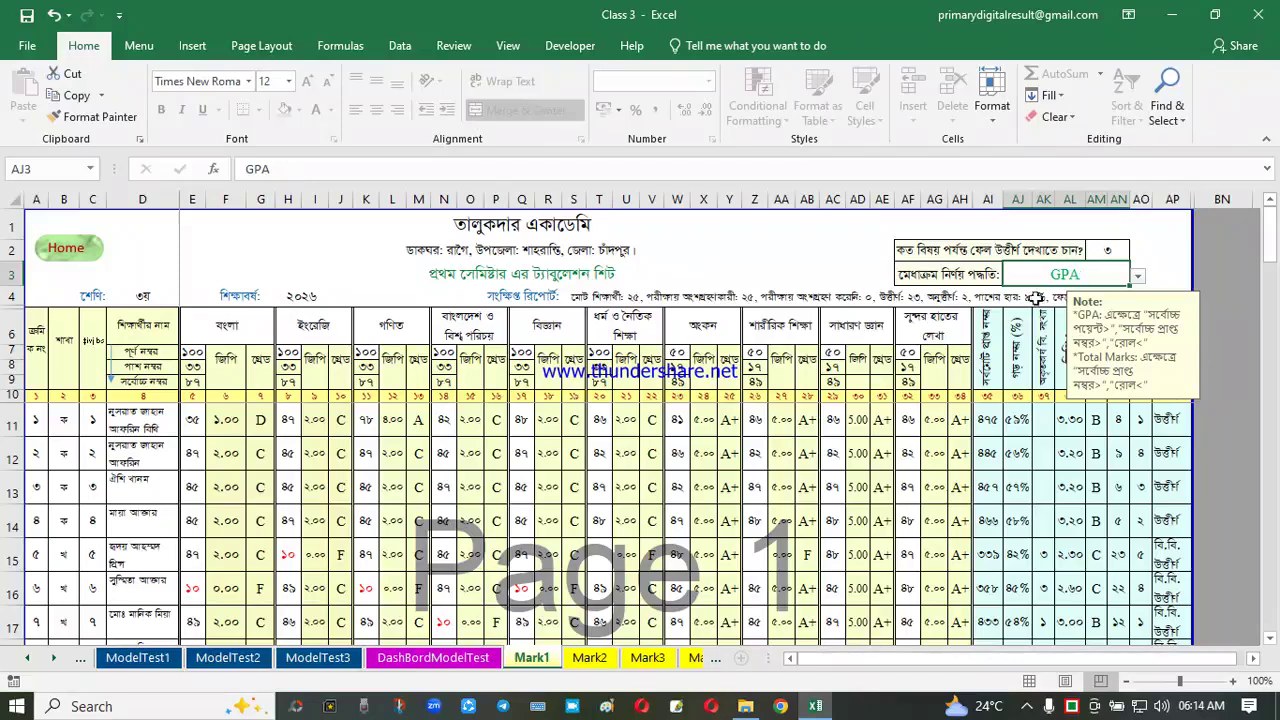
click(1138, 279)
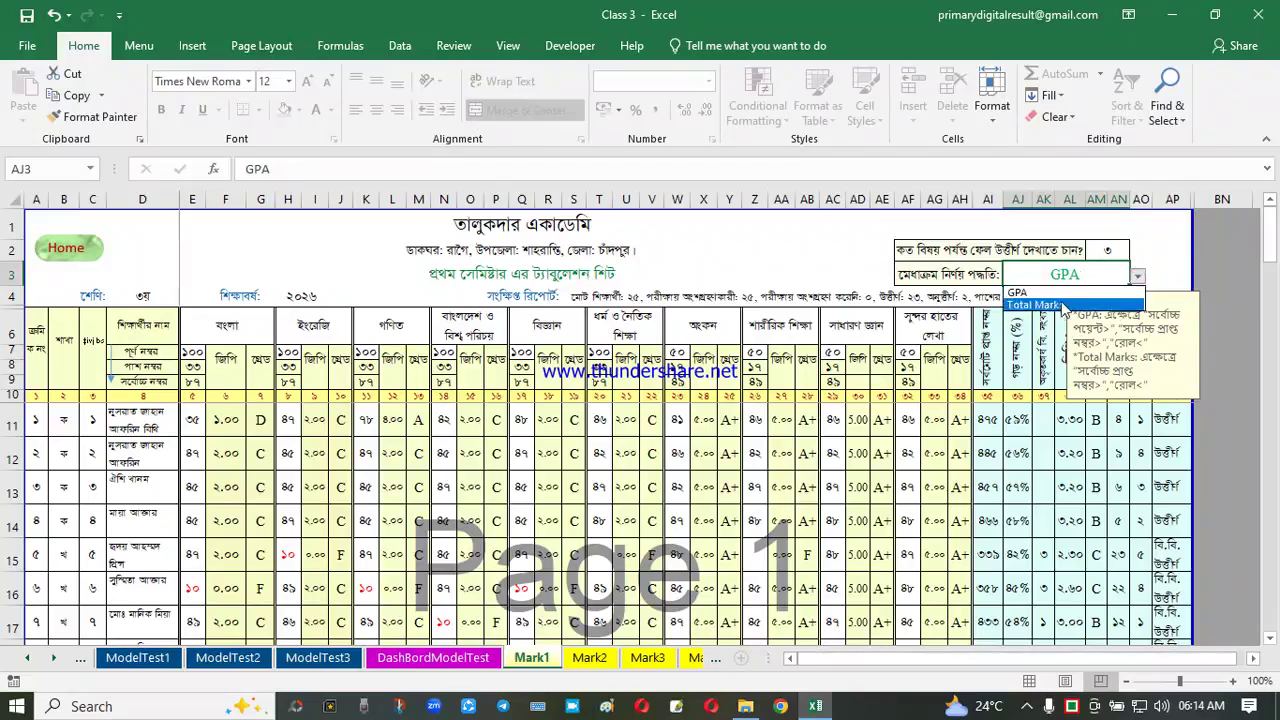
click(1042, 305)
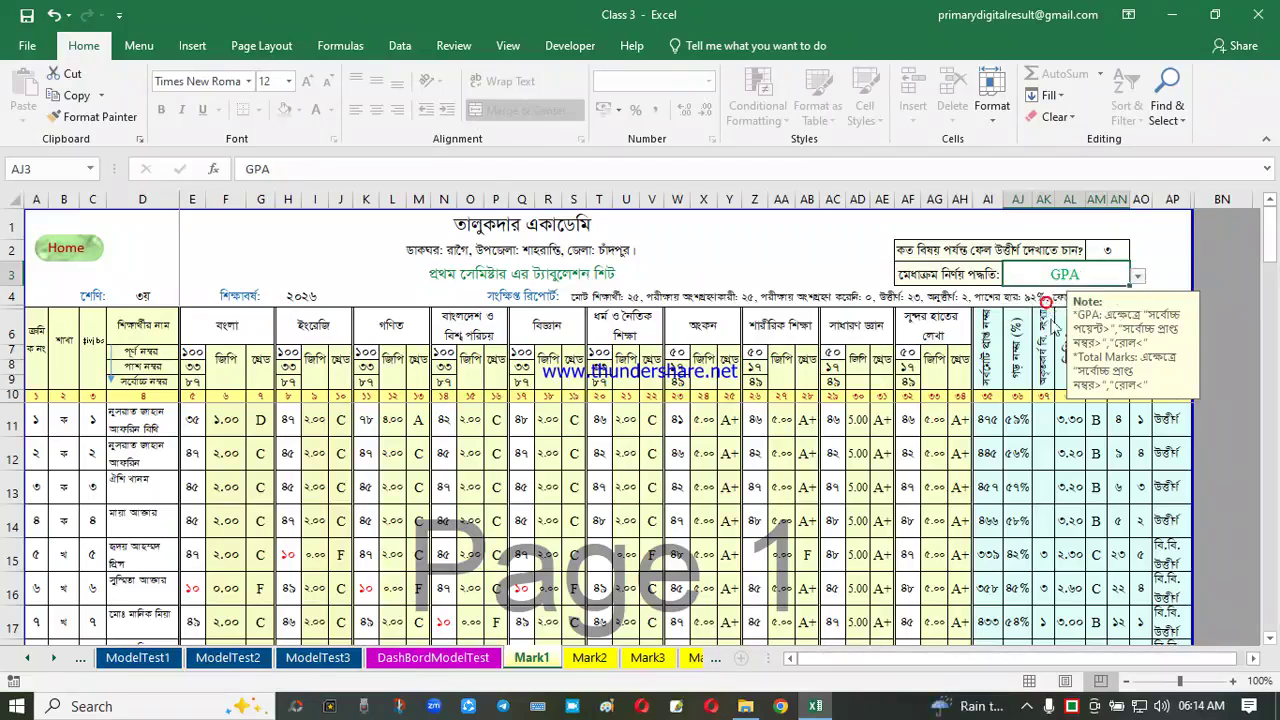
click(1070, 455)
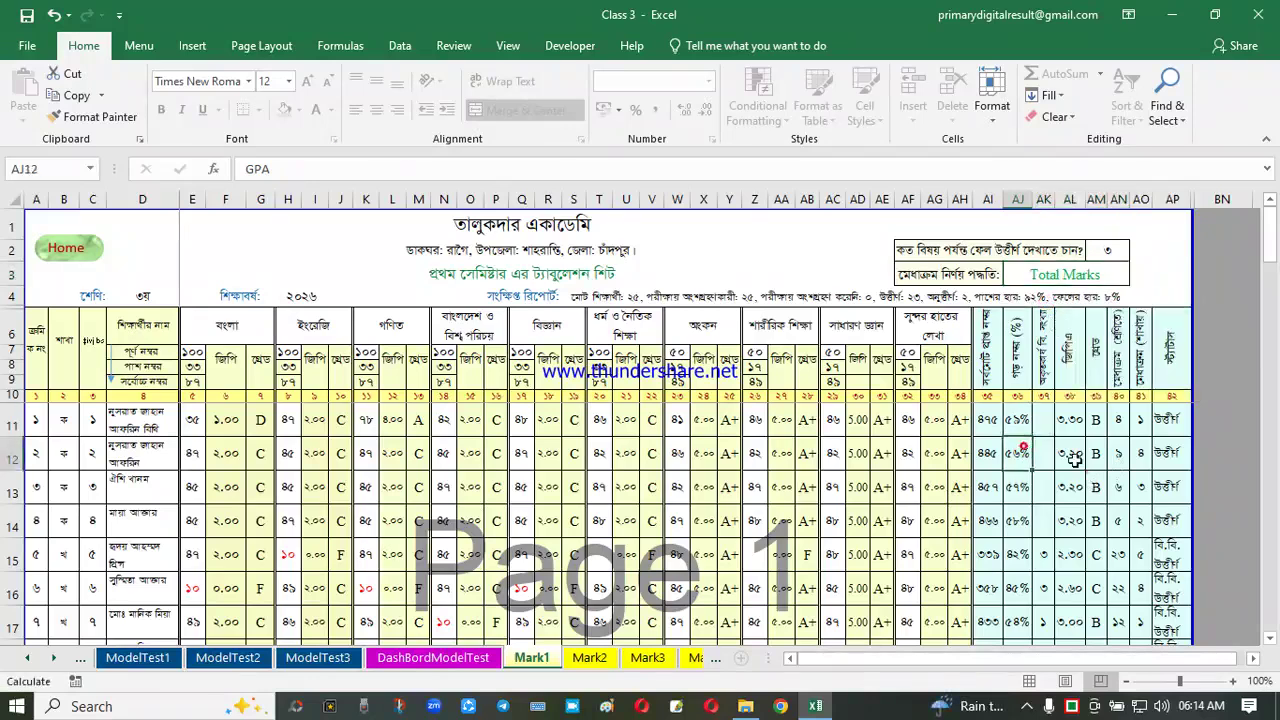
click(1090, 482)
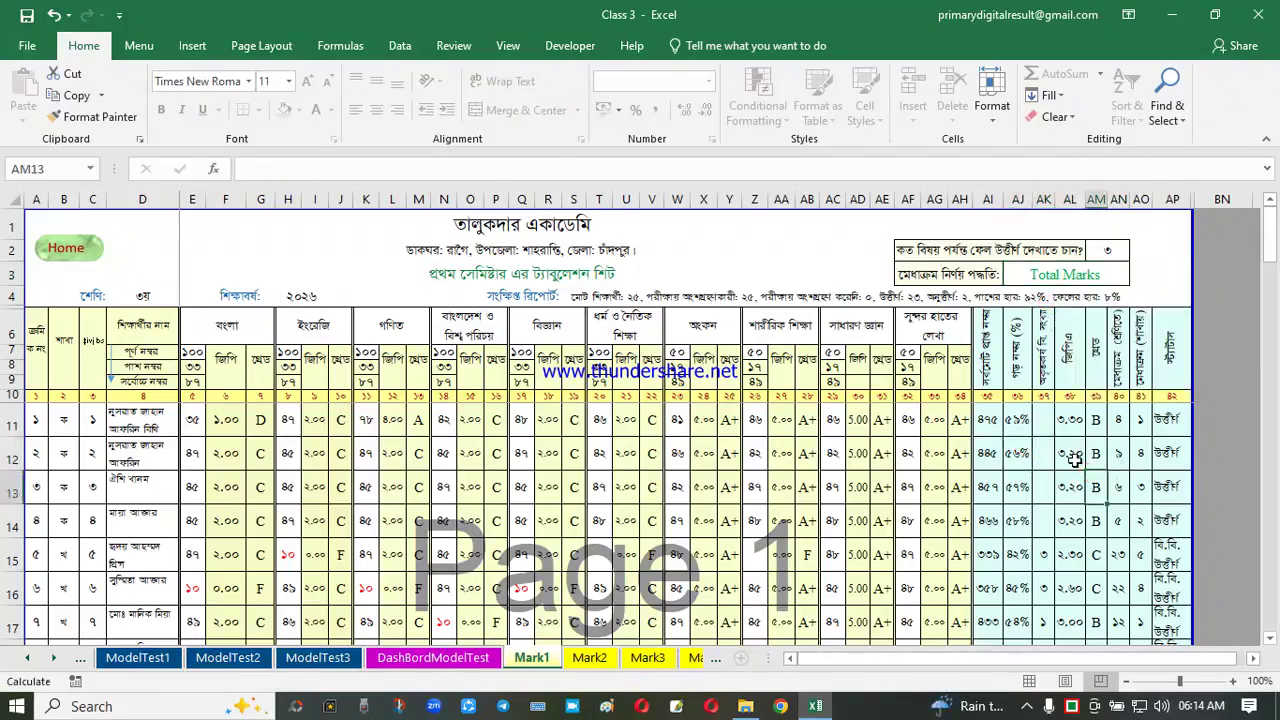
Set the merit ranking method back to GPA on the first semester sheet and check the class merit column
click(1108, 279)
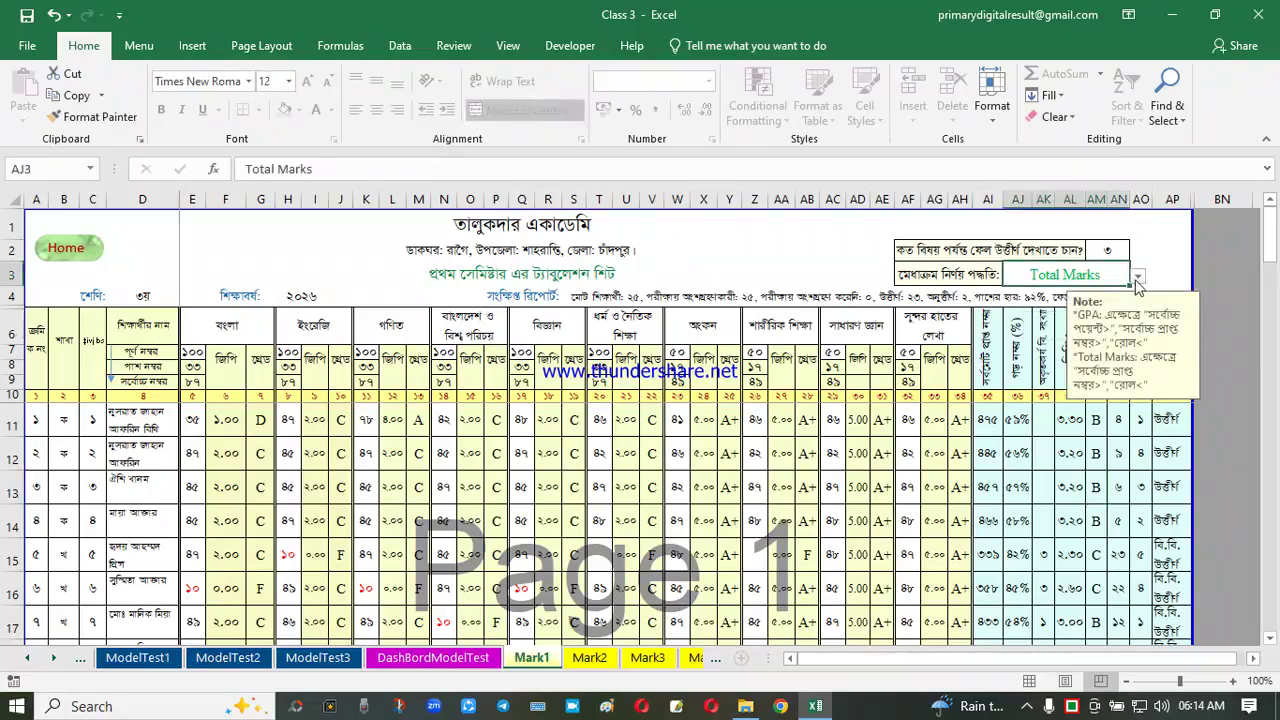
click(1137, 280)
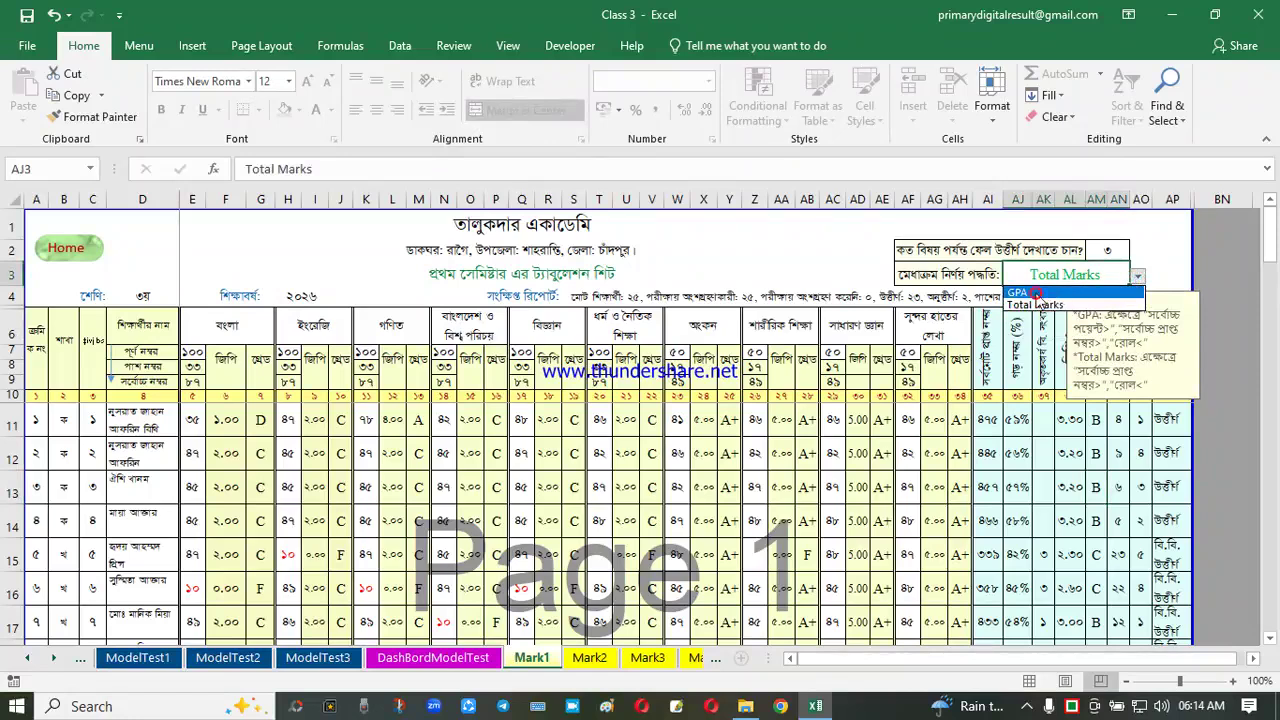
click(1037, 294)
click(1120, 516)
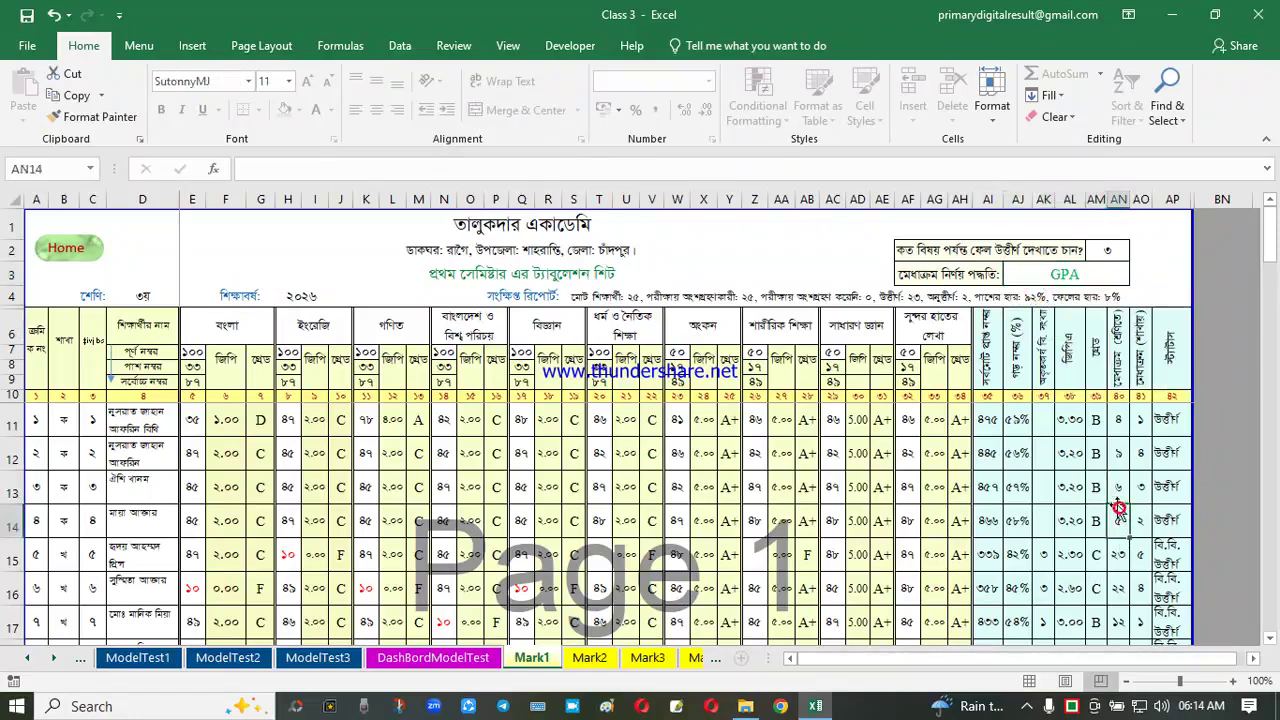
Examine the marks table and the brief report line (সংক্ষিপ্ত রিপোর্ট) of the first semester sheet
drag(937, 658, 838, 656)
click(740, 555)
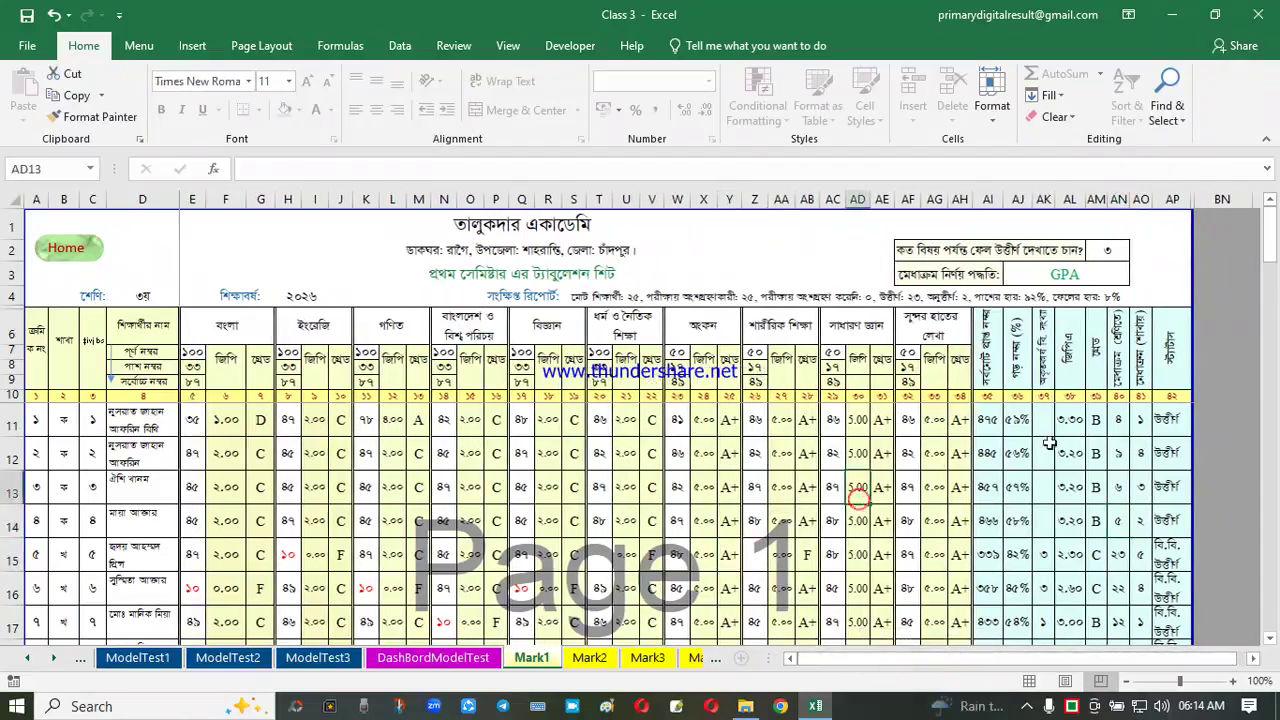
click(617, 447)
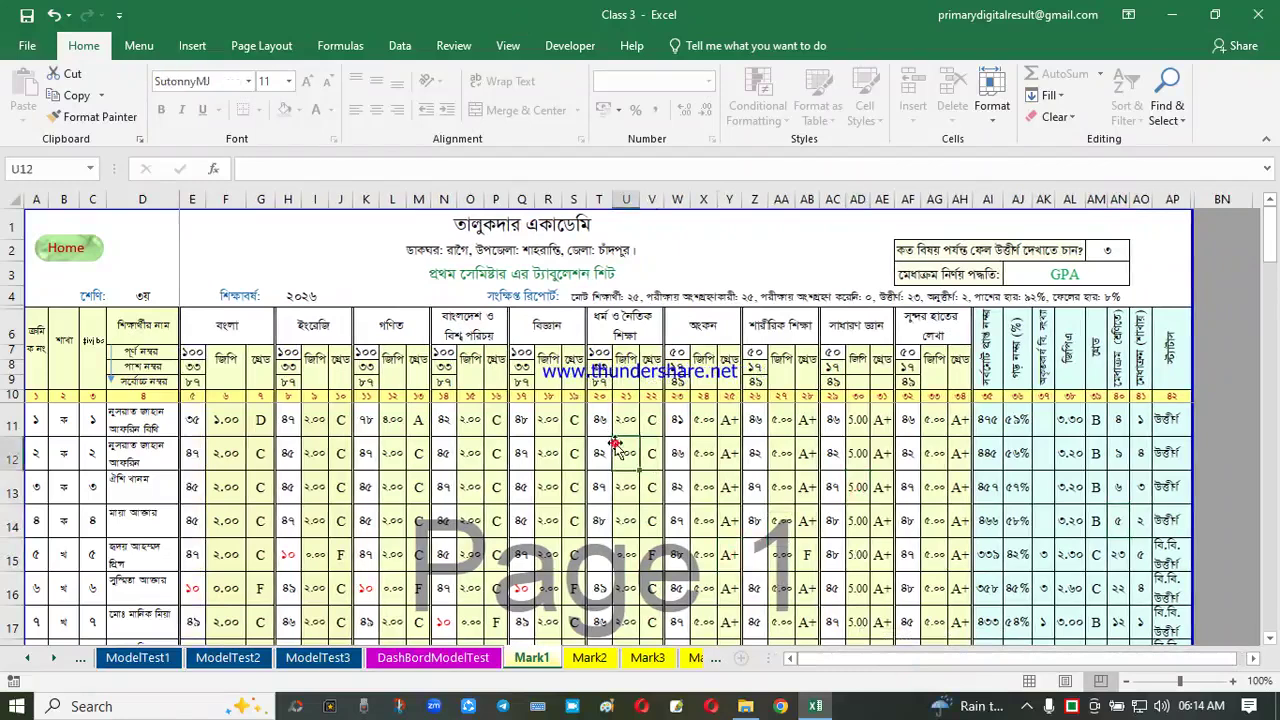
click(612, 298)
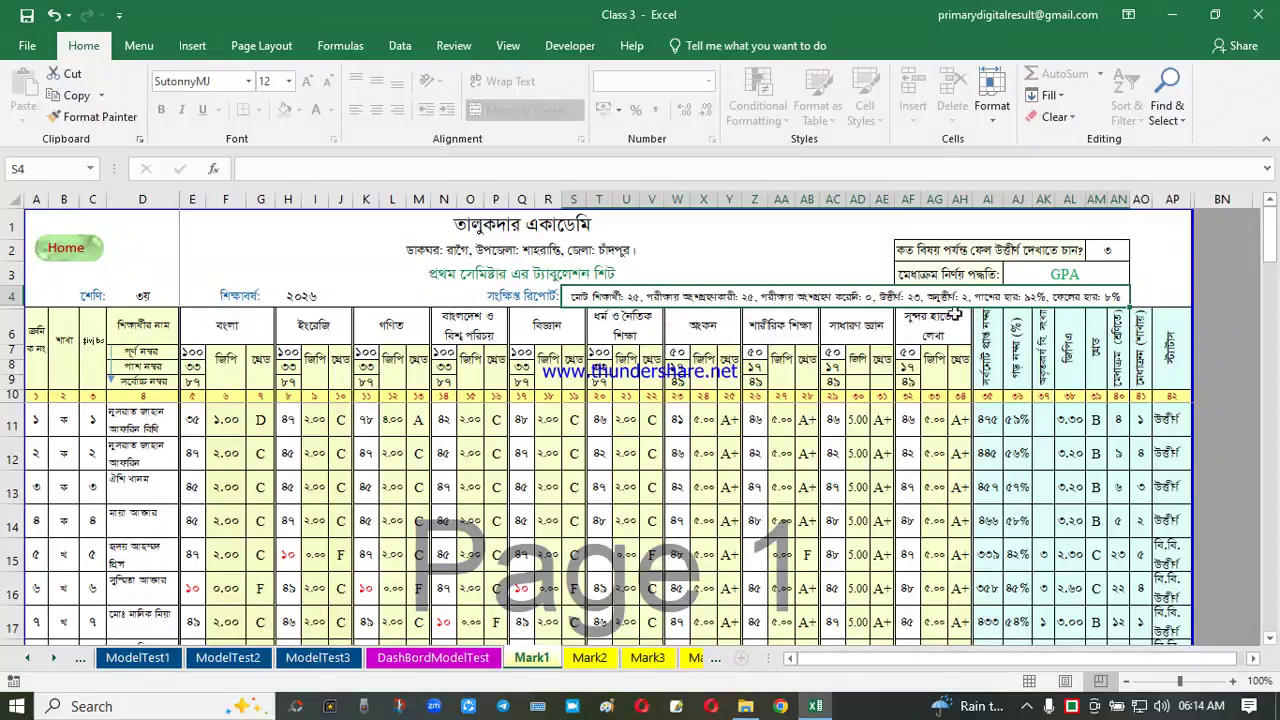
click(798, 296)
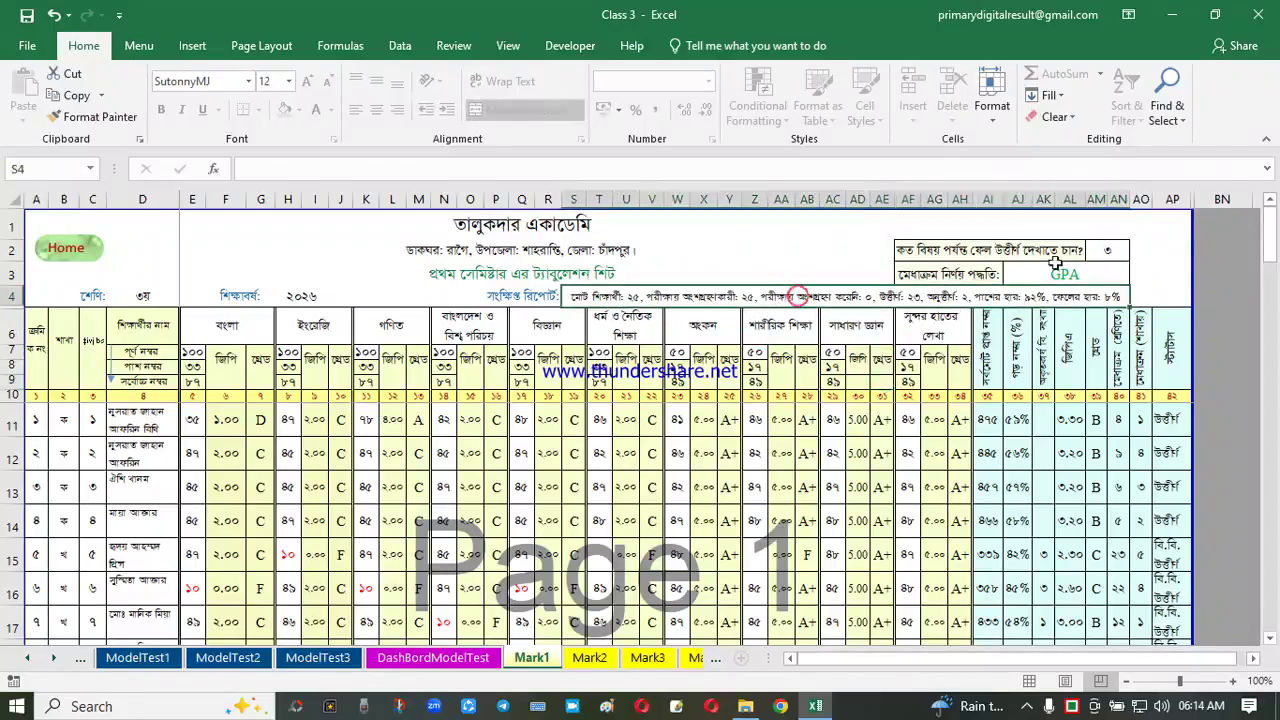
Return to the Home Page and open মার্কস এন্ট্রি (৫ম সেমিষ্টার) to view the fifth semester tabulation sheet
click(86, 258)
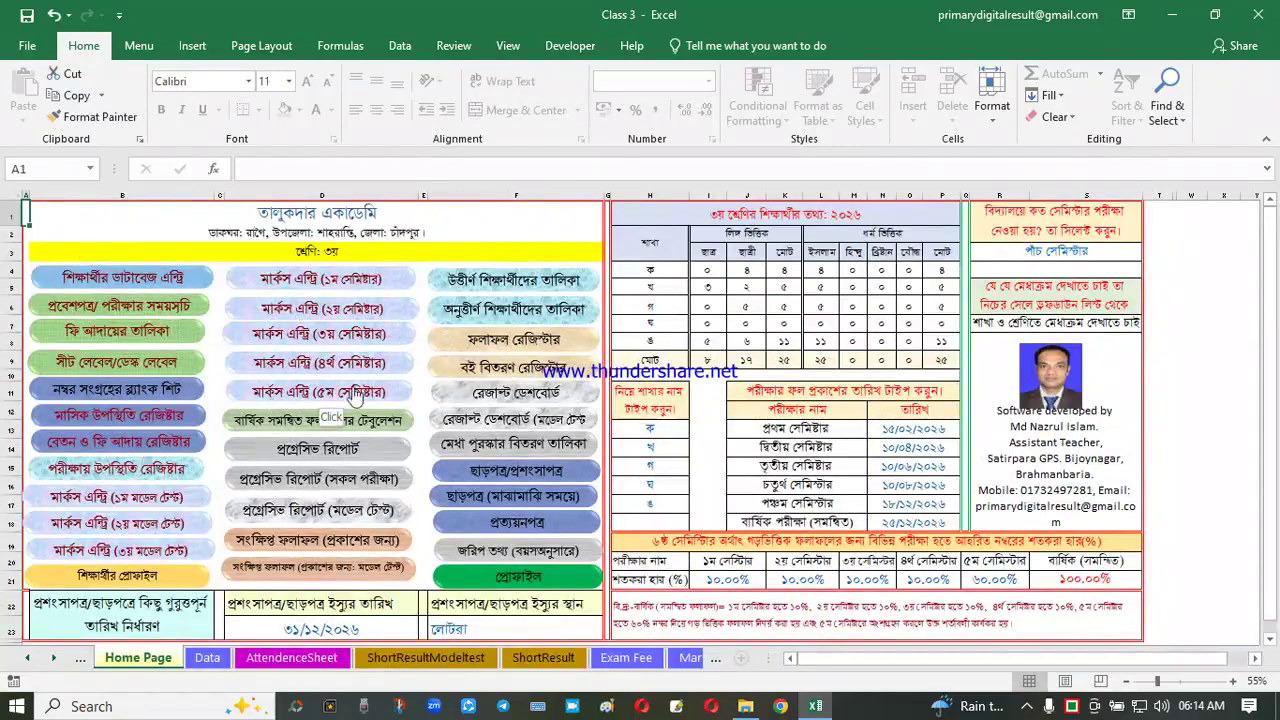
click(272, 401)
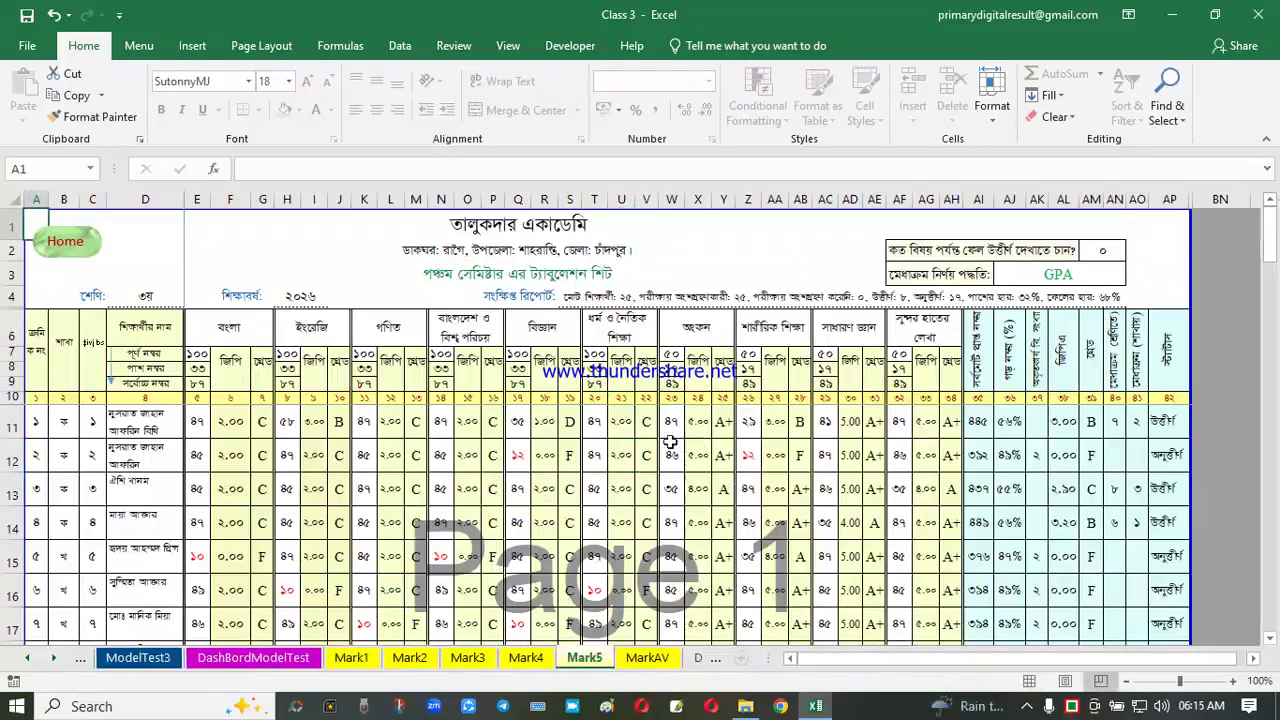
click(702, 430)
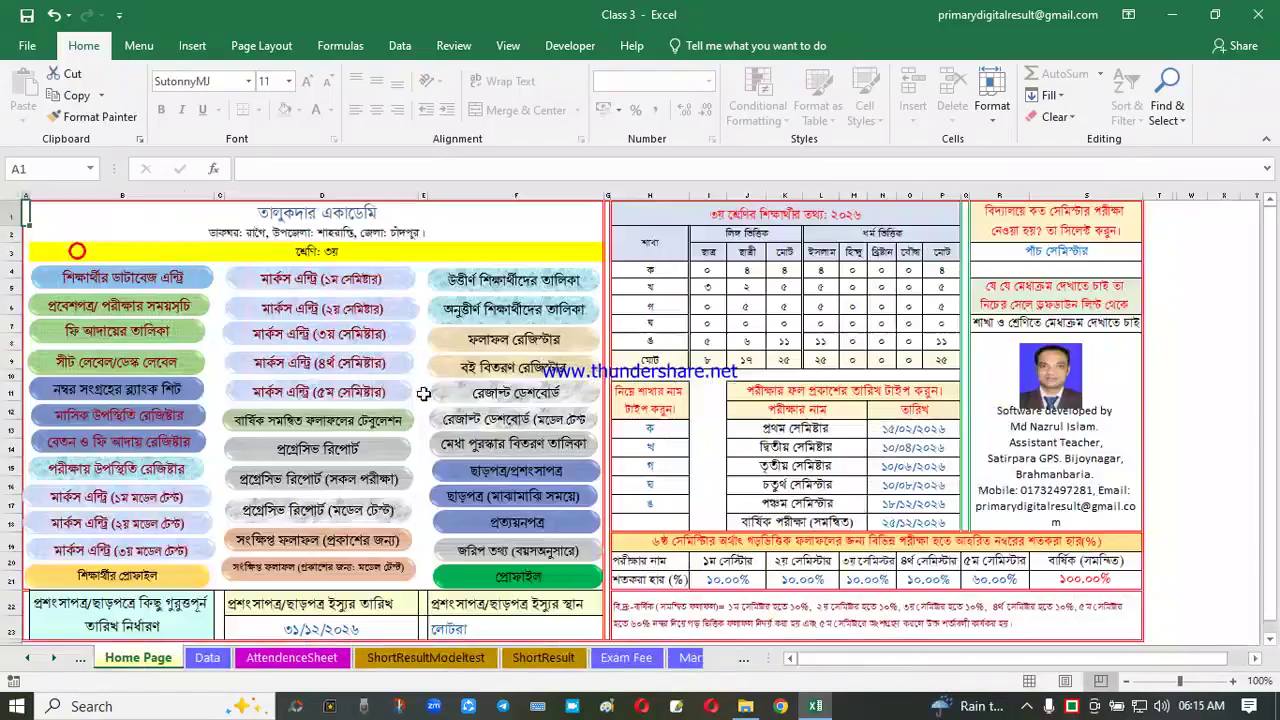
View বার্ষিক সমন্বিত ফলাফলের টেবুলেশন from the Home Page and go back to the Home Page
click(66, 243)
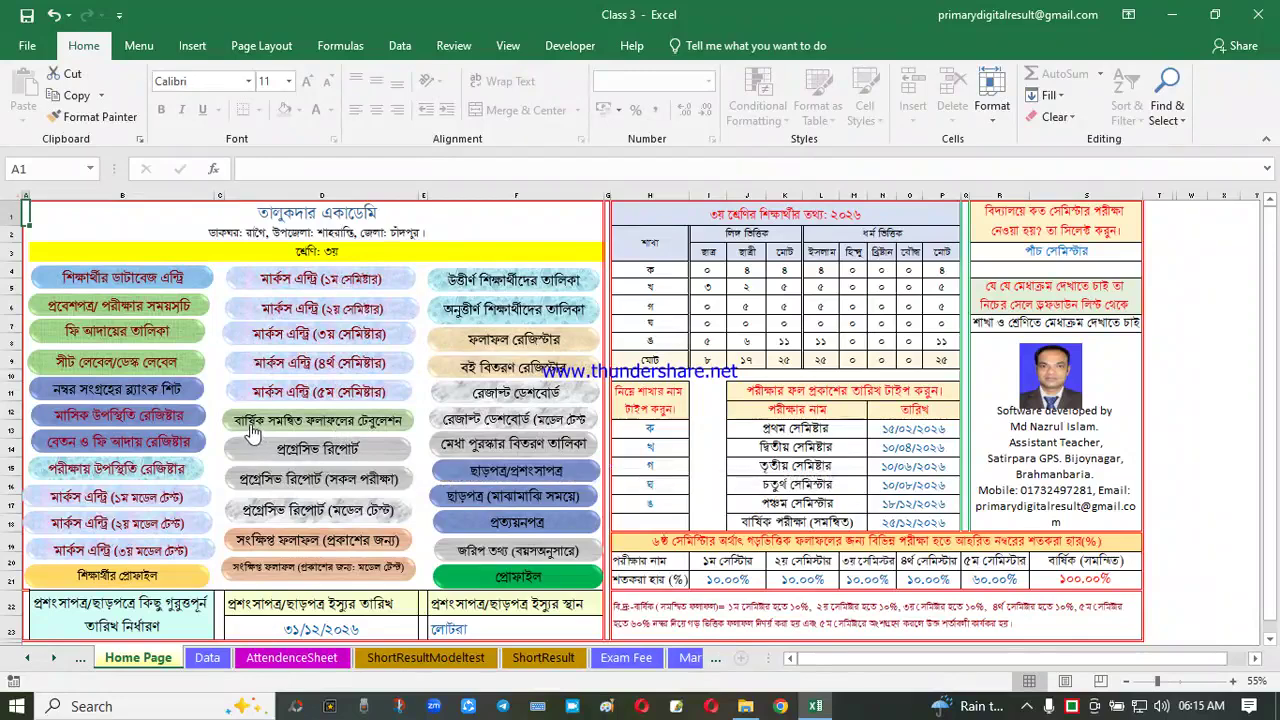
click(368, 424)
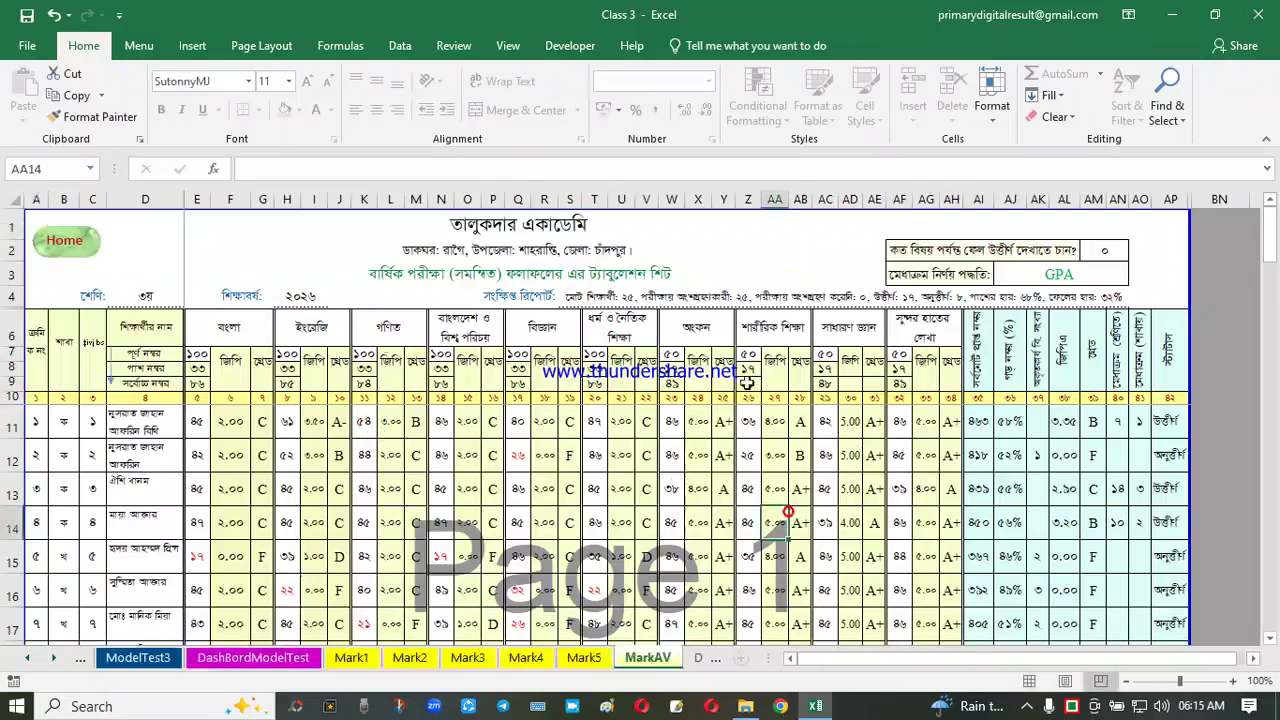
click(66, 245)
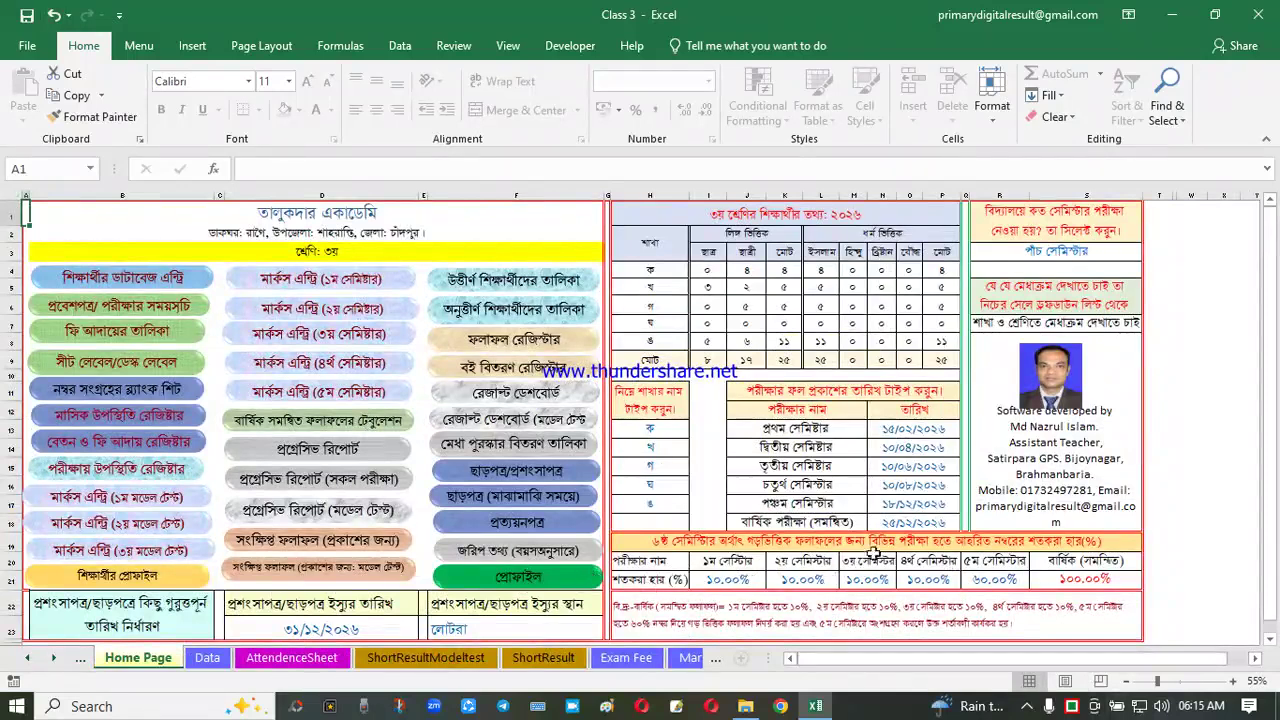
Examine the percentages that each semester contributes to the combined annual result in the Home Page table
click(730, 565)
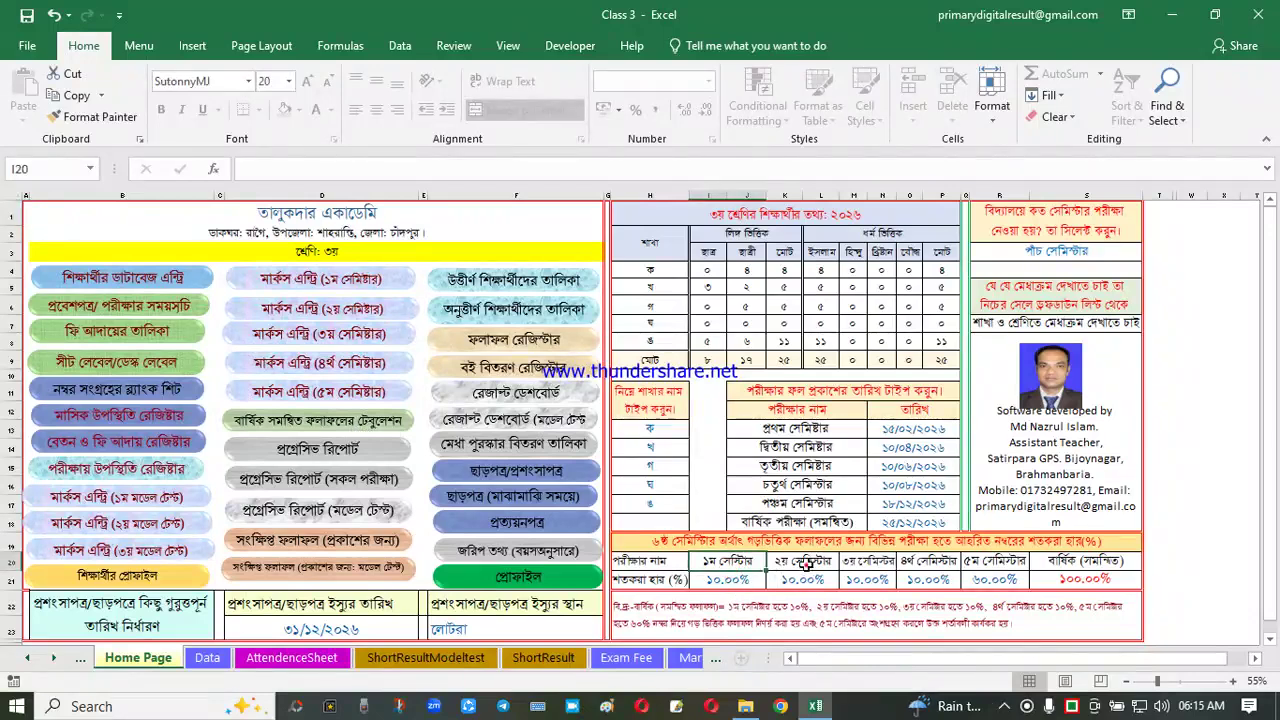
click(805, 565)
click(869, 565)
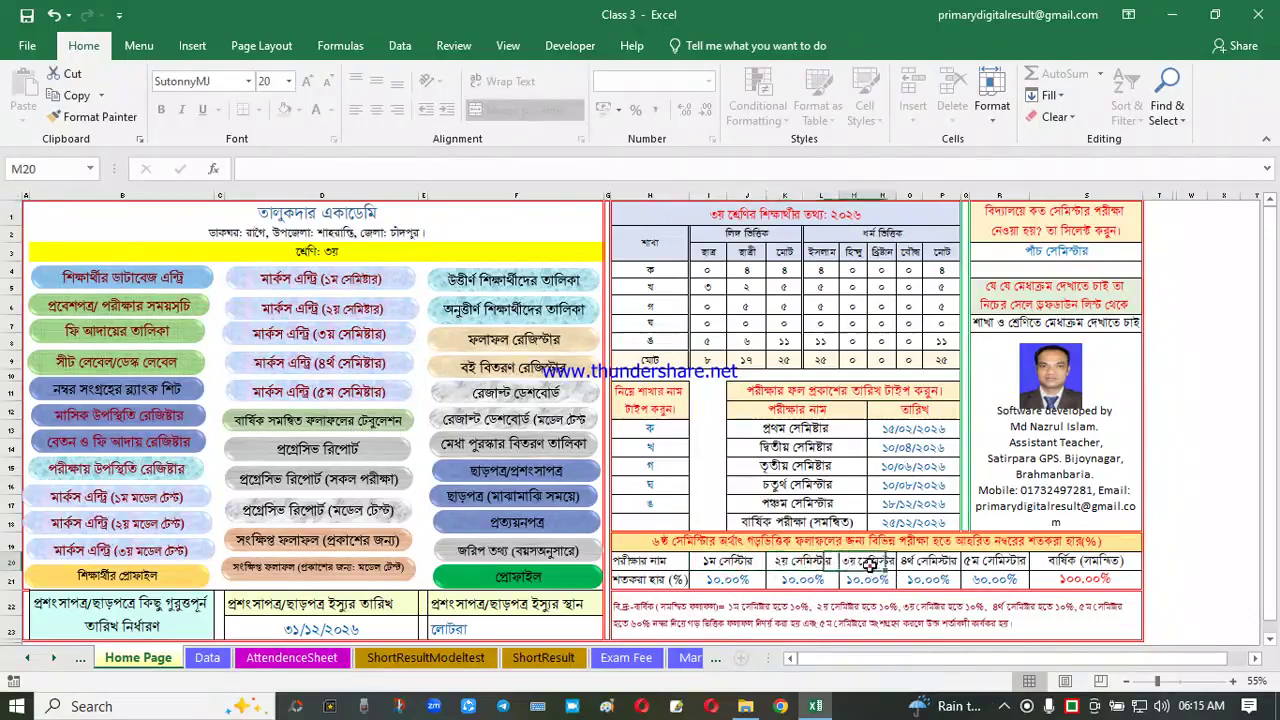
click(977, 565)
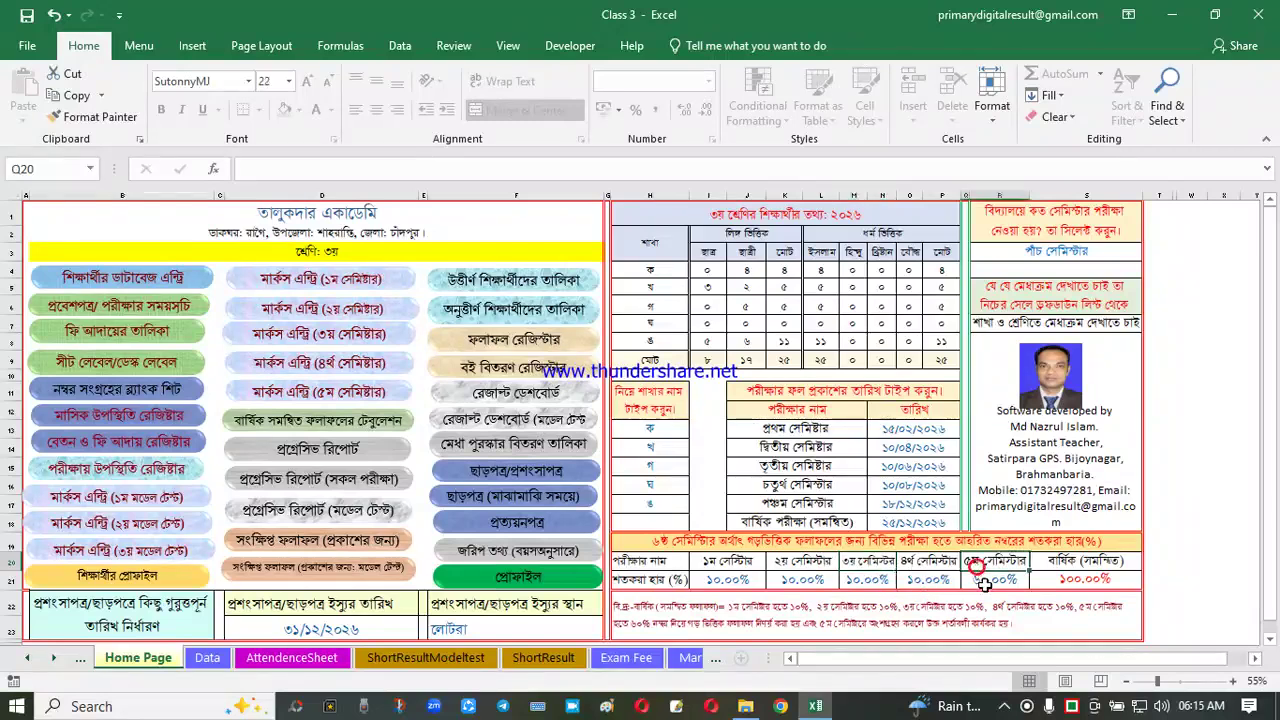
click(1082, 581)
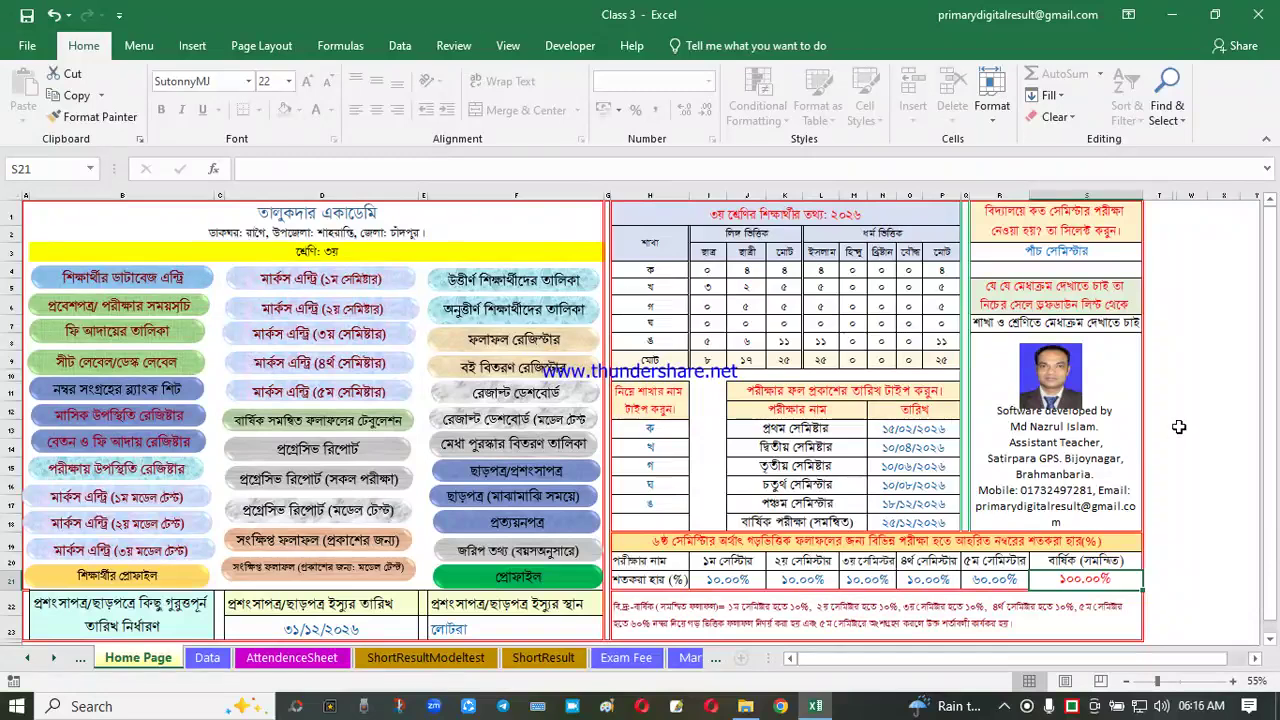
Select পাঁচ সেমিস্টার as the number of semester exams the school holds
click(1110, 254)
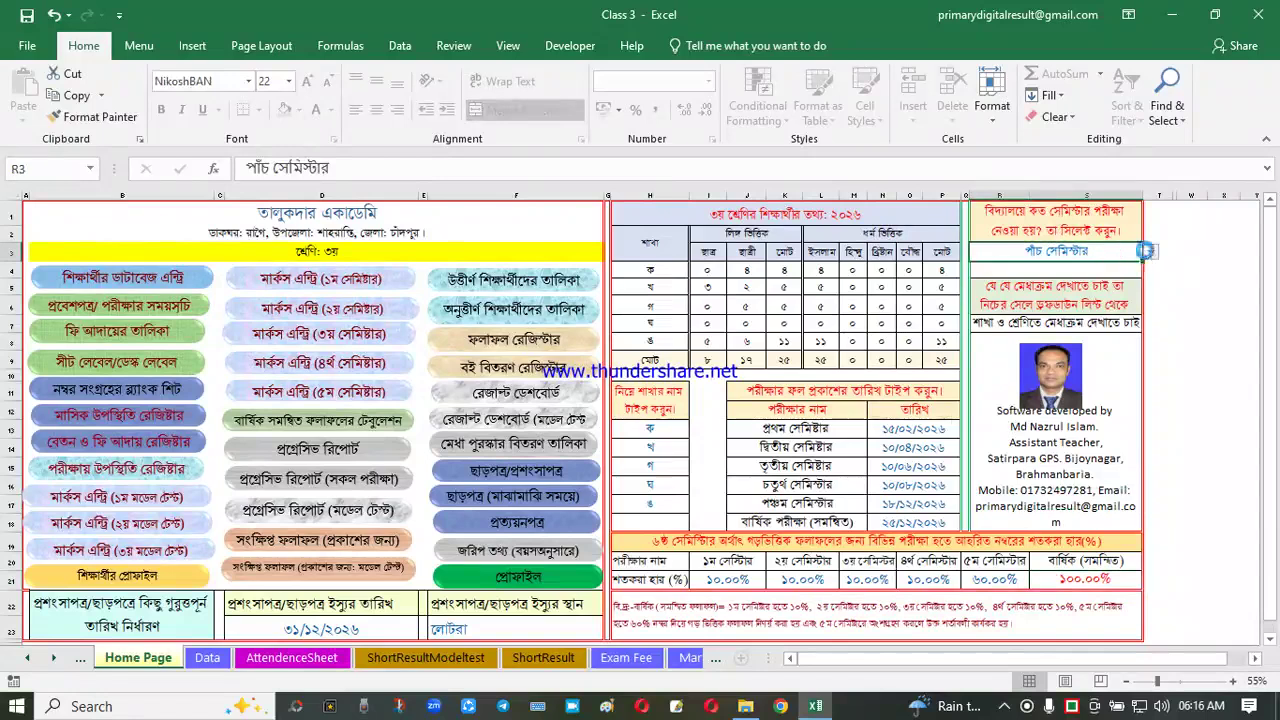
click(1147, 252)
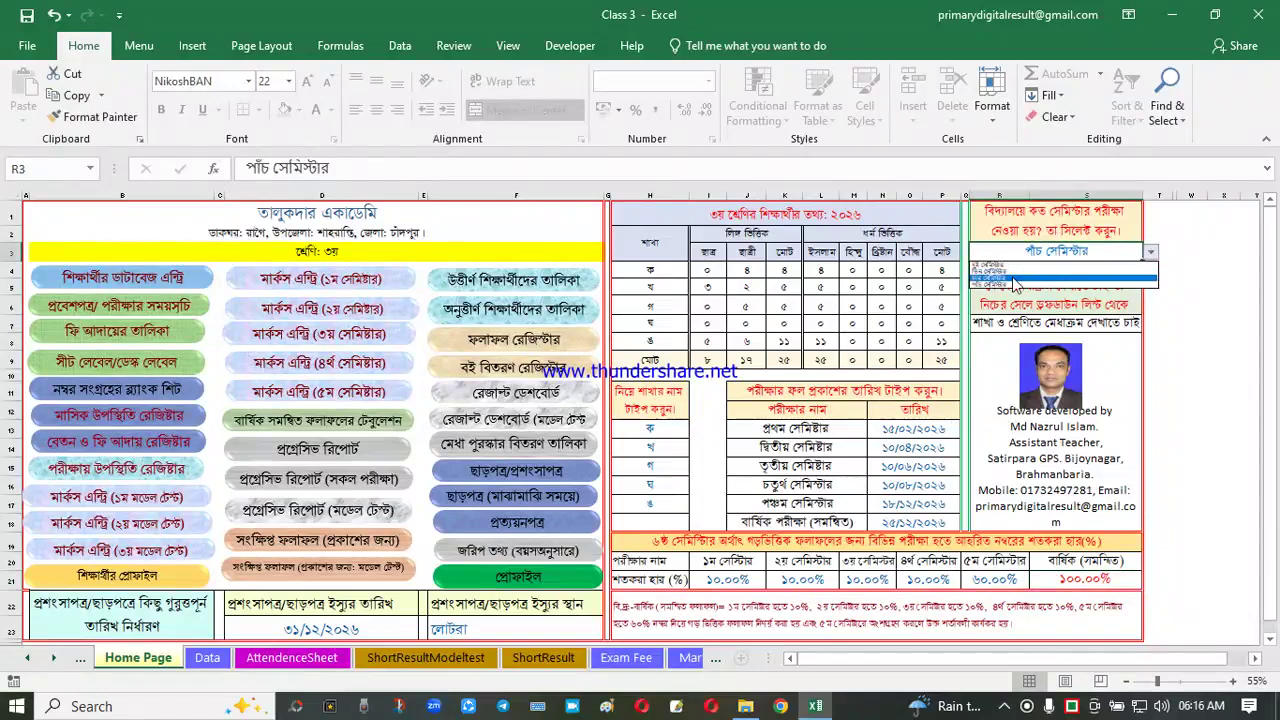
click(1013, 285)
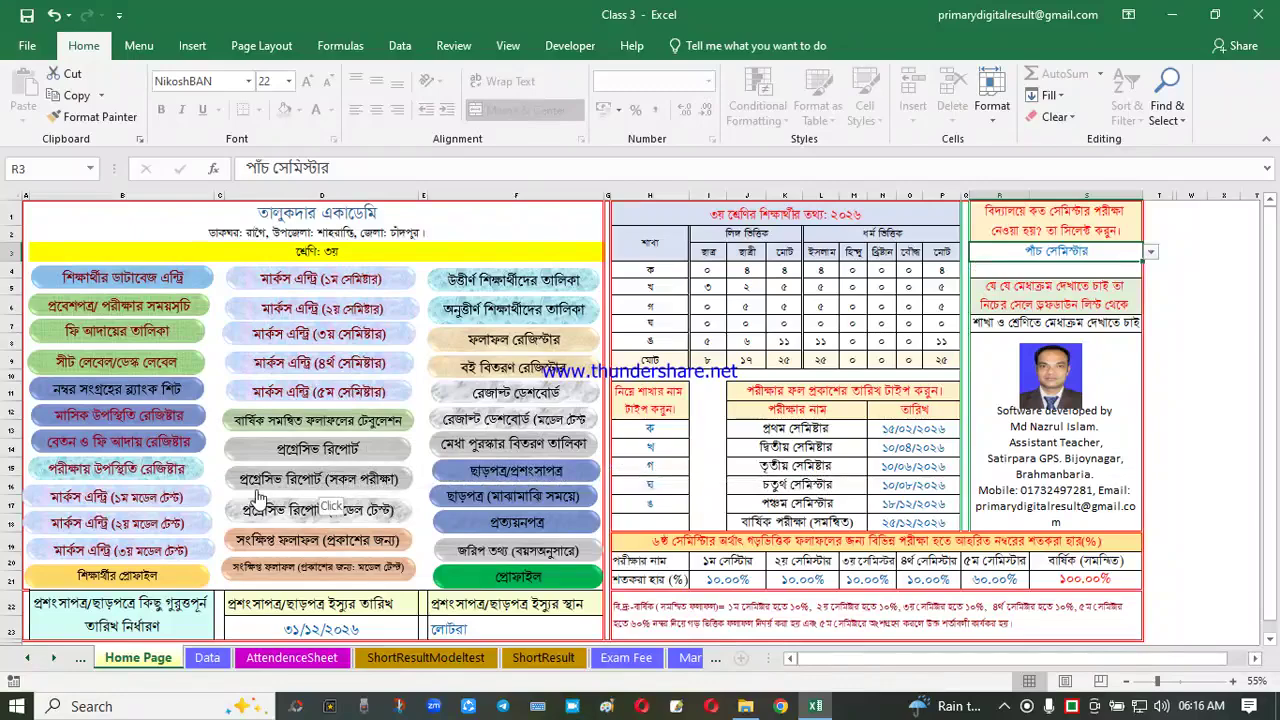
View the semester columns in প্রগ্রেসিভ রিপোর্ট (সকল পরীক্ষা) and return to the Home Page
click(362, 482)
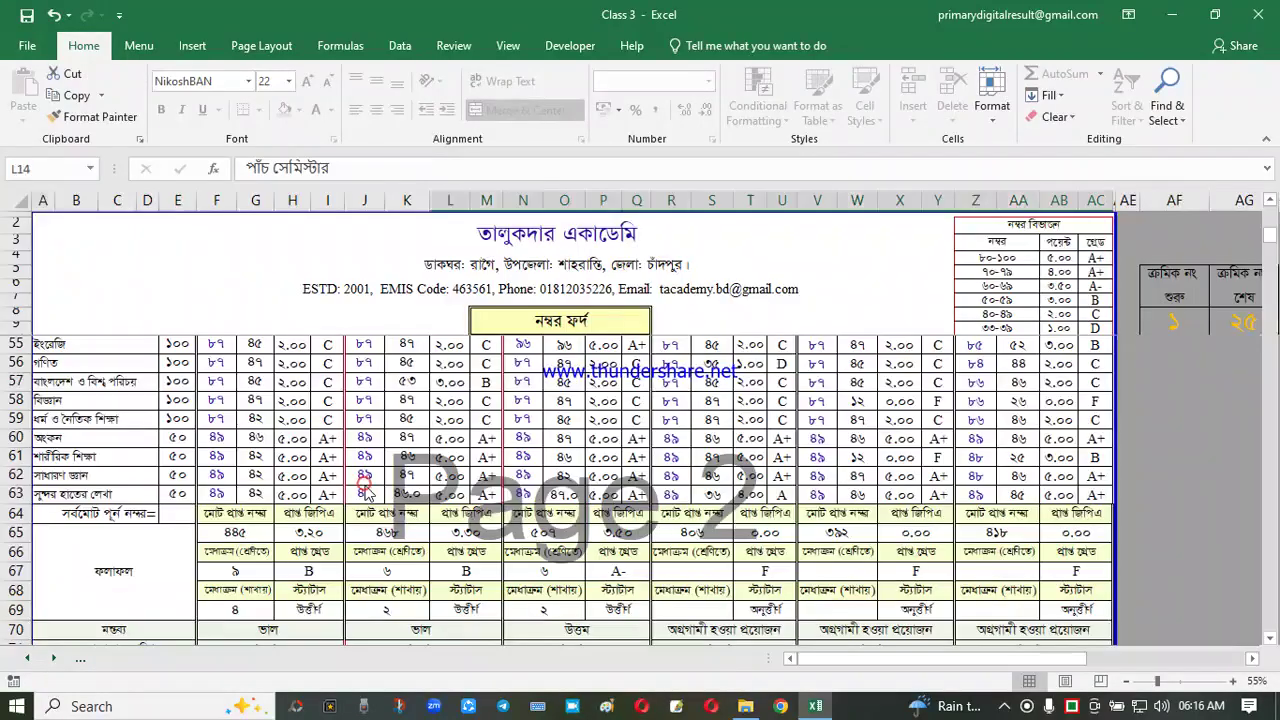
scroll(680, 482, up, 12)
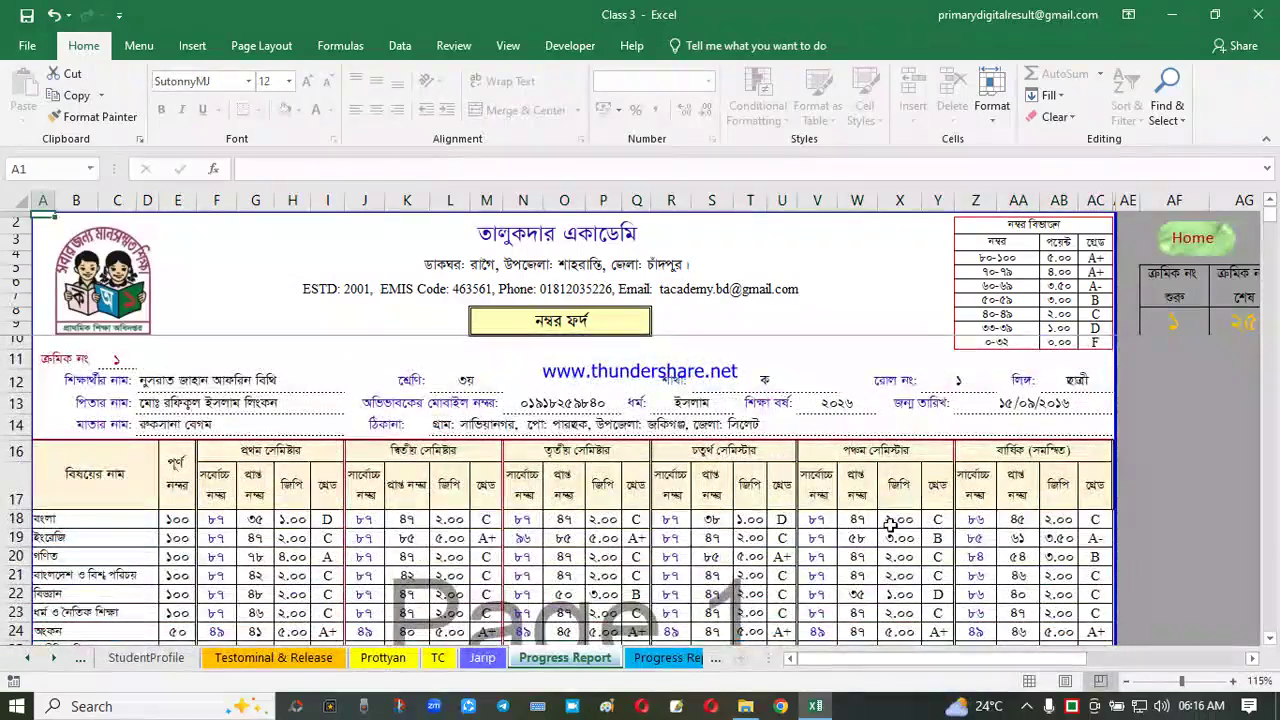
click(1205, 240)
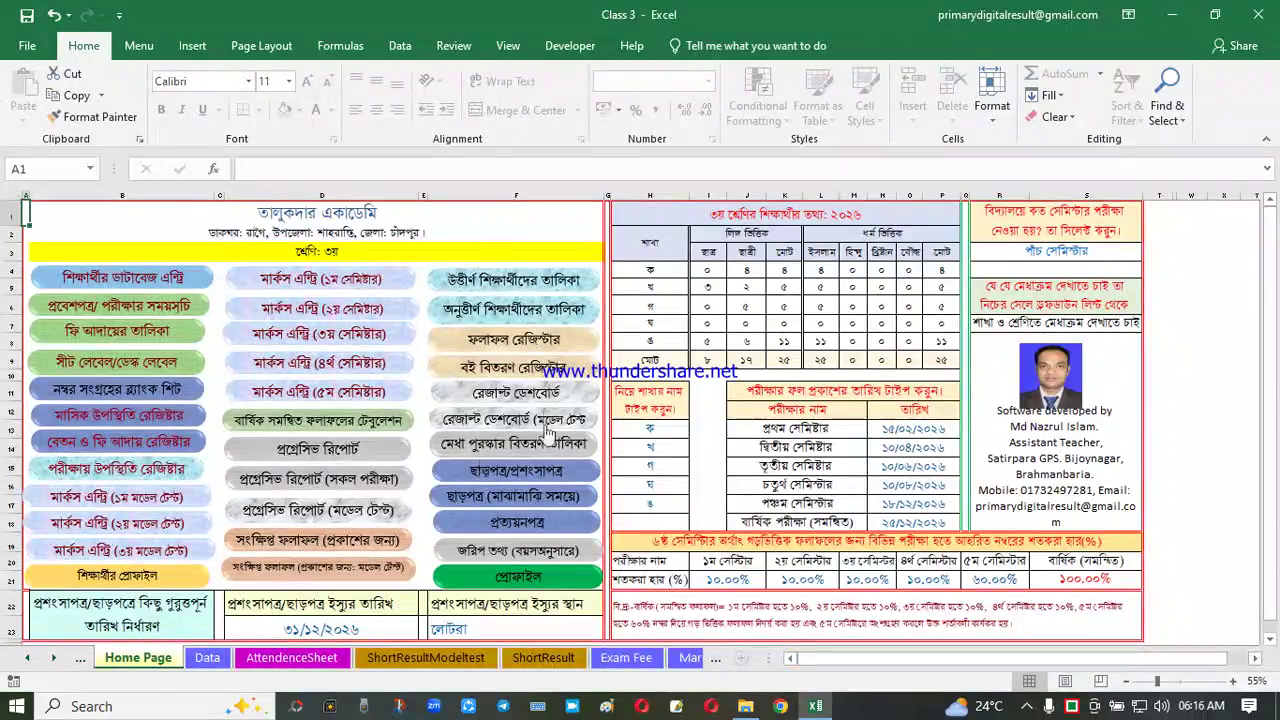
Set the number of semester exams the school holds to তিন সেমিস্টার on the Home Page
click(1089, 254)
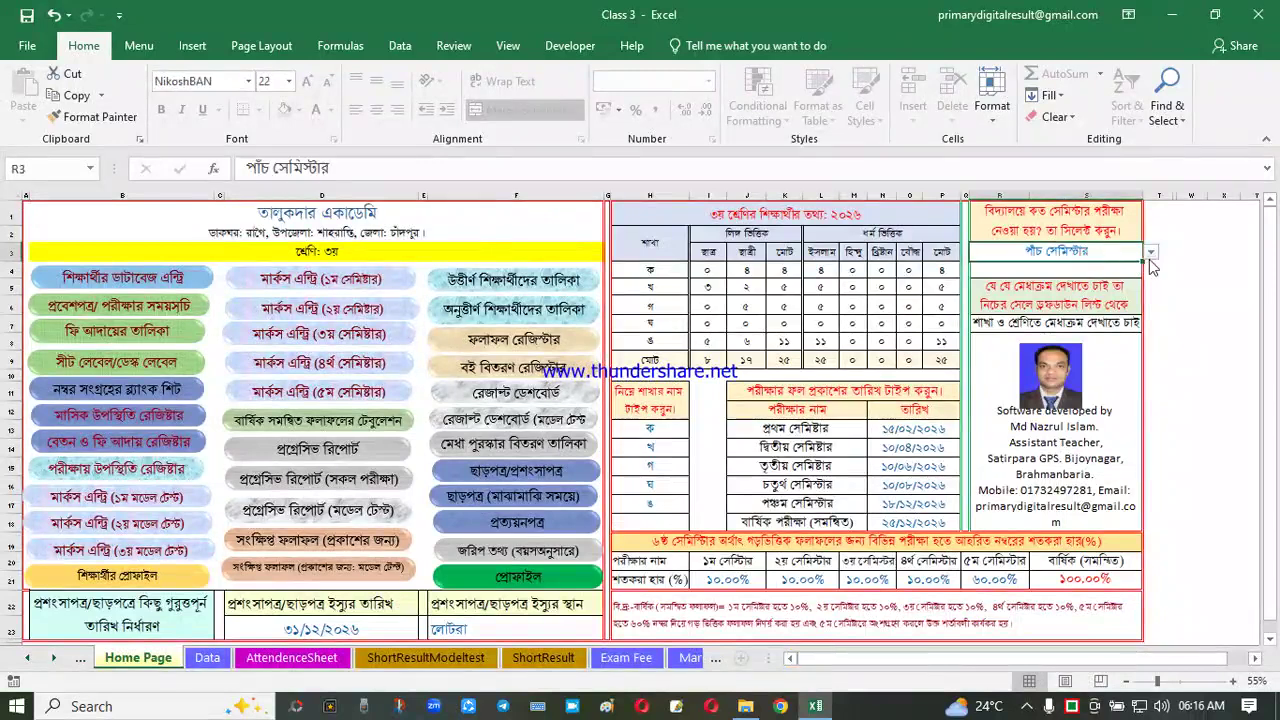
click(1150, 255)
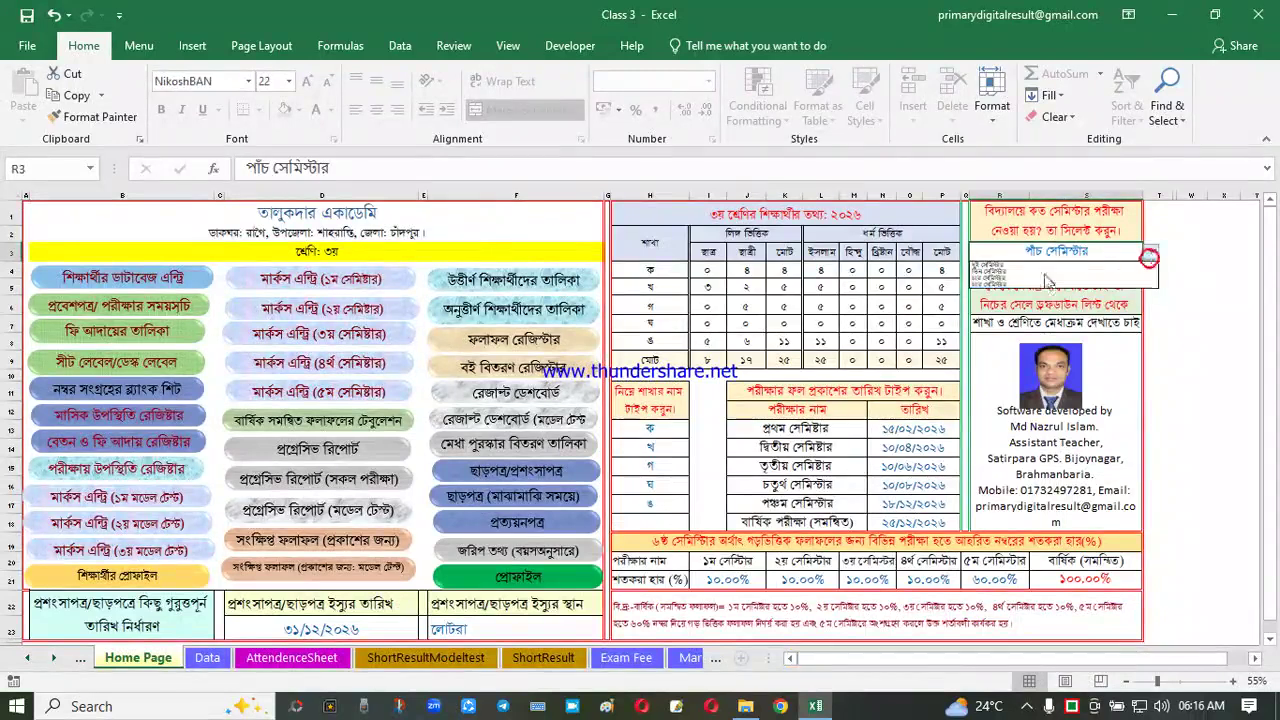
click(992, 272)
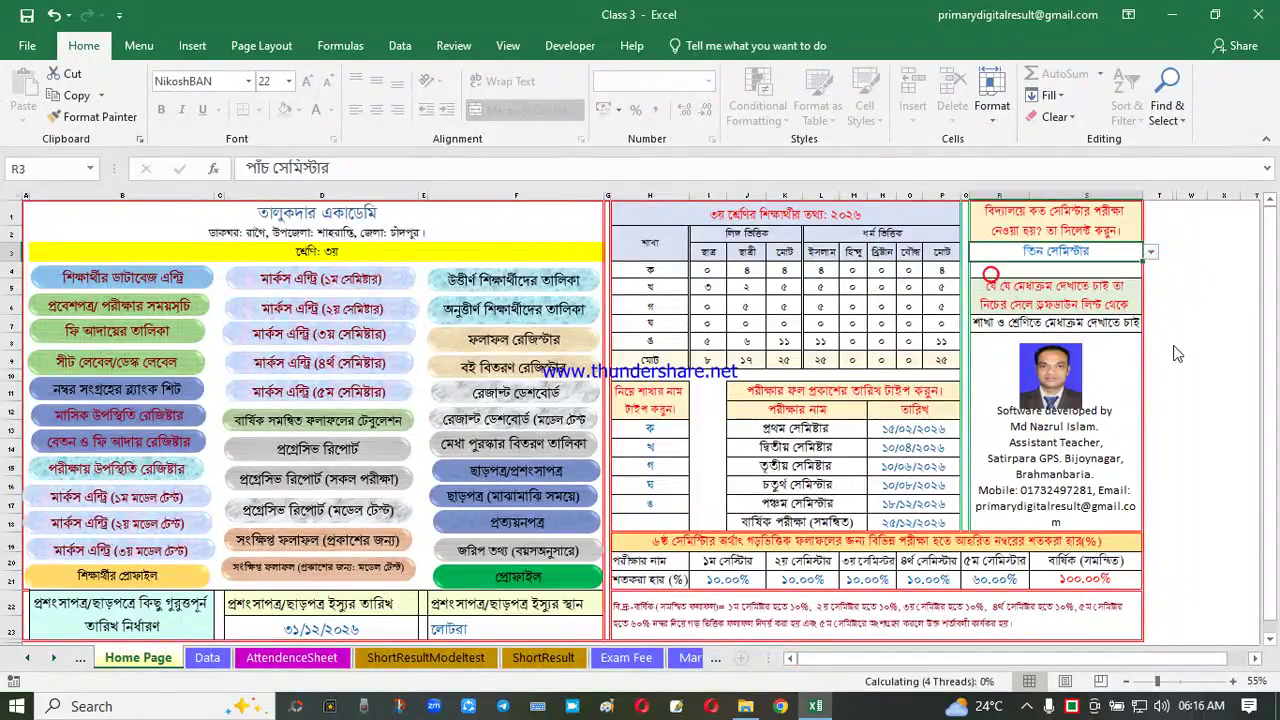
click(1190, 323)
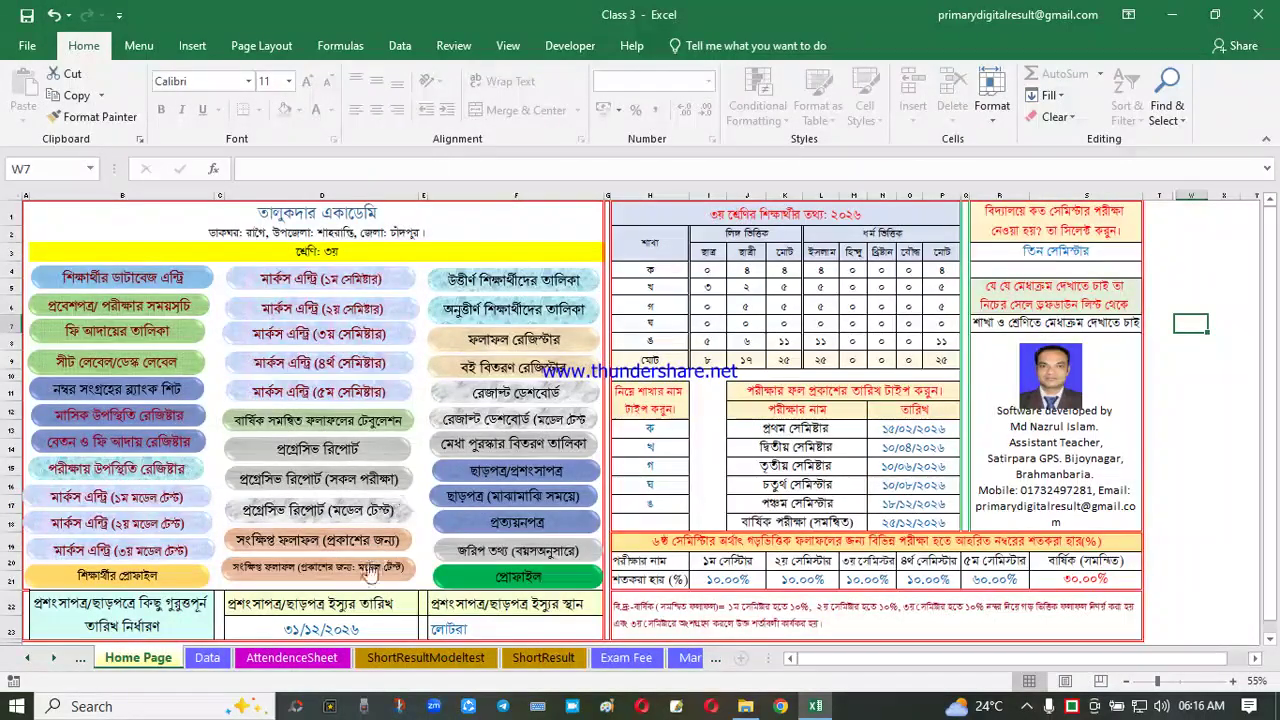
Open প্রগ্রেসিভ রিপোর্ট (সকল পরীক্ষা) and check the first, second and third semester columns of the first student's report
click(330, 490)
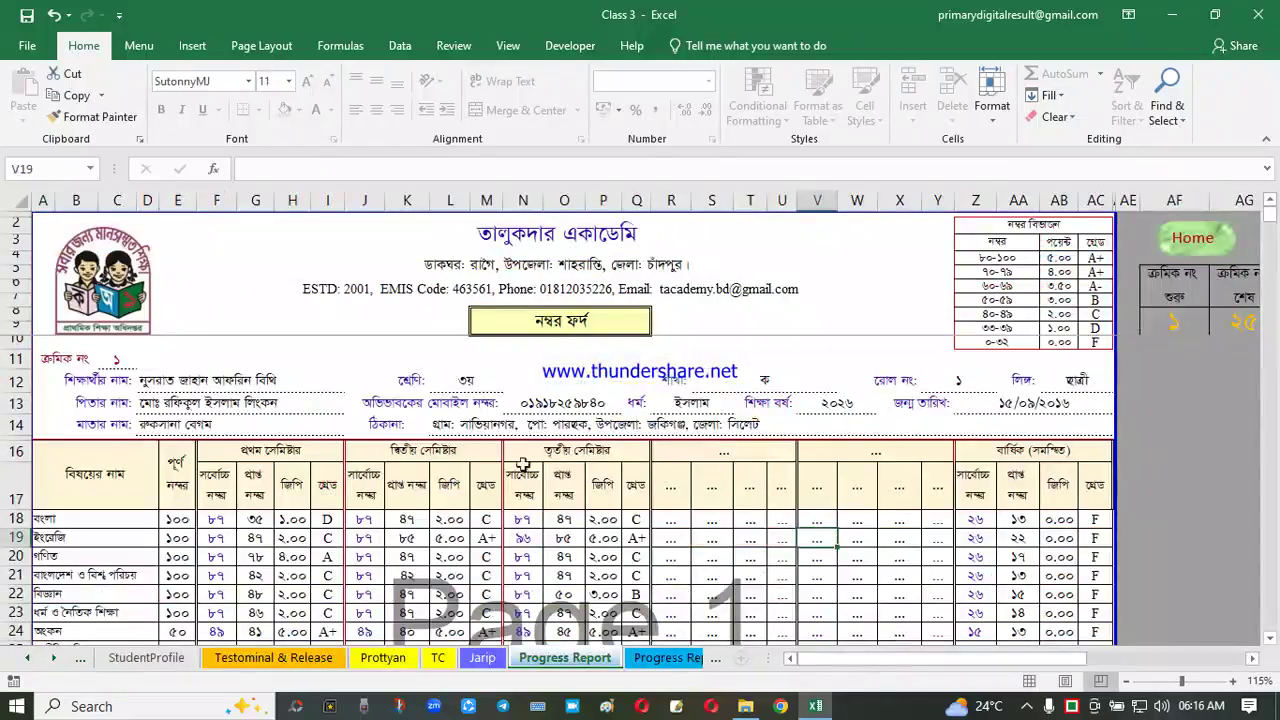
click(268, 452)
click(395, 452)
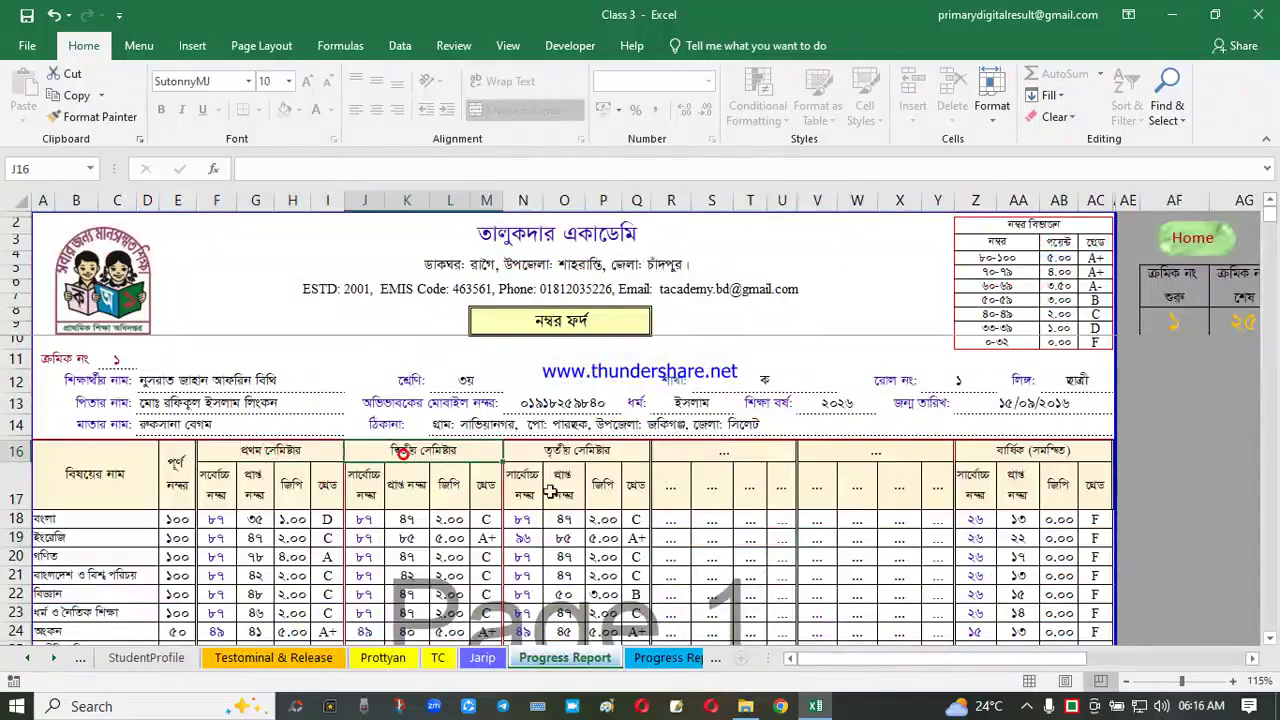
click(574, 463)
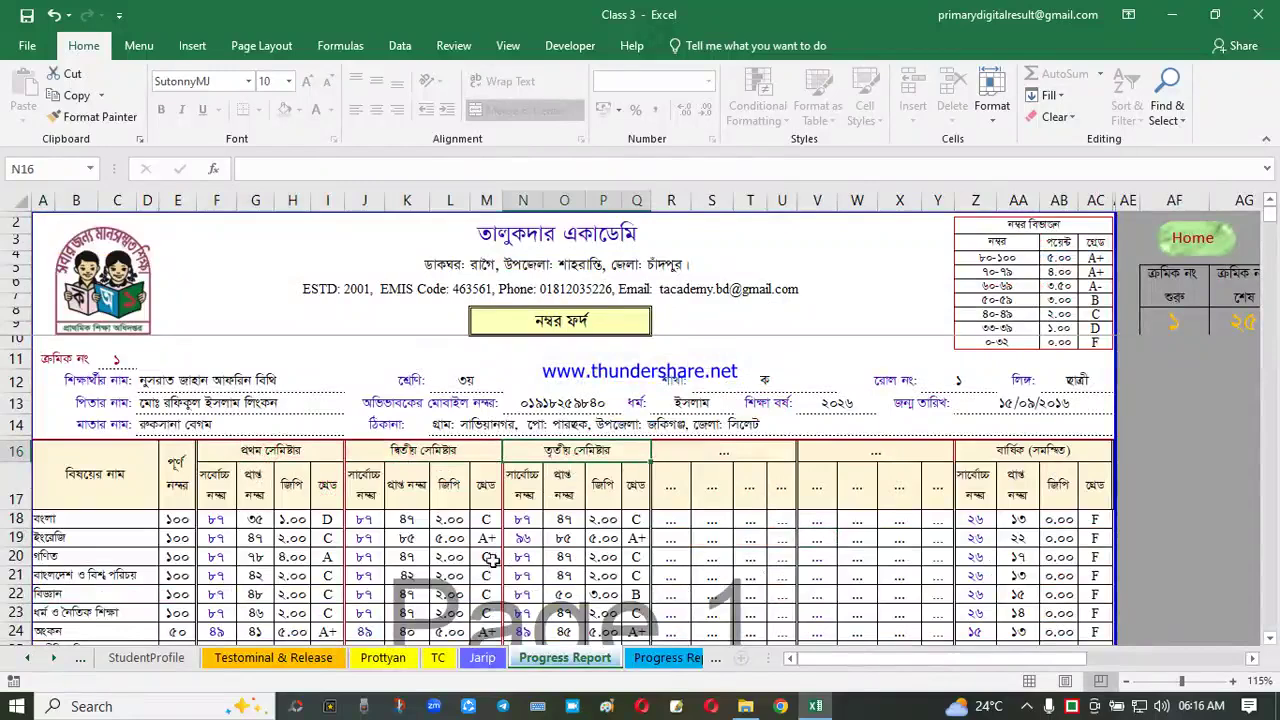
Return to the Home Page and set the number of semester exams the school holds to চার সেমিস্টার
click(863, 556)
click(1184, 249)
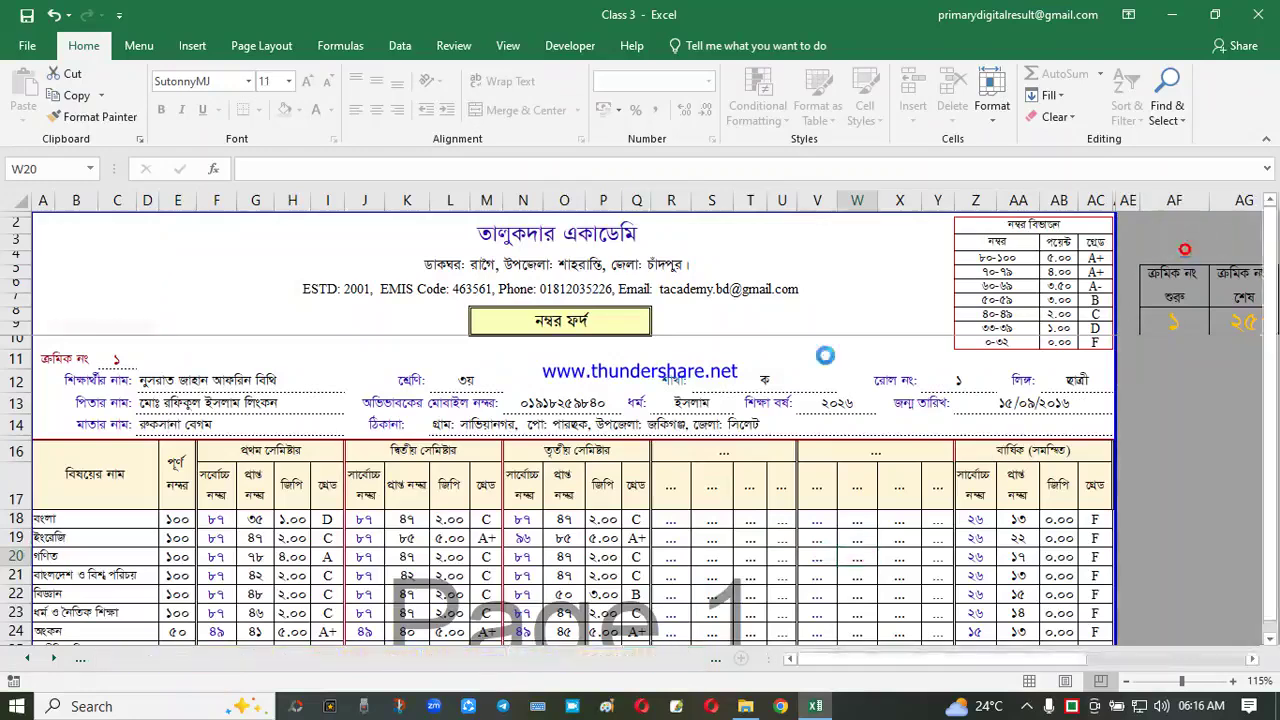
click(1079, 245)
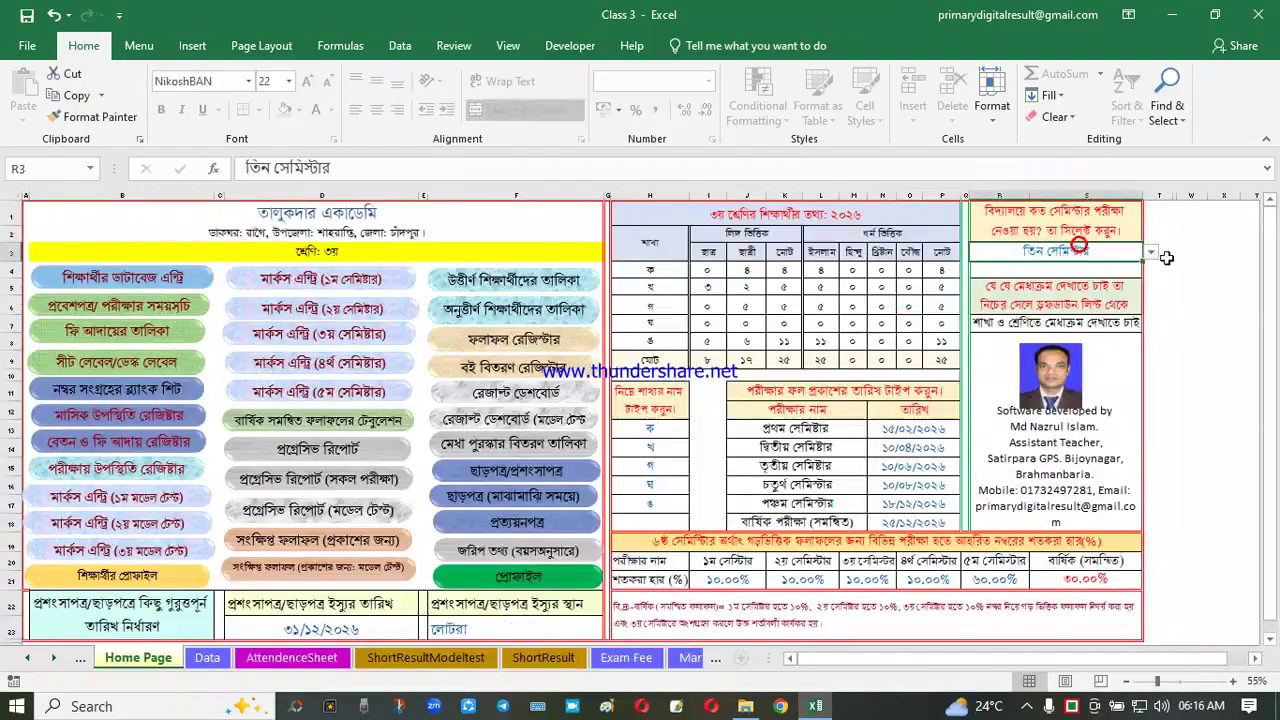
click(1151, 252)
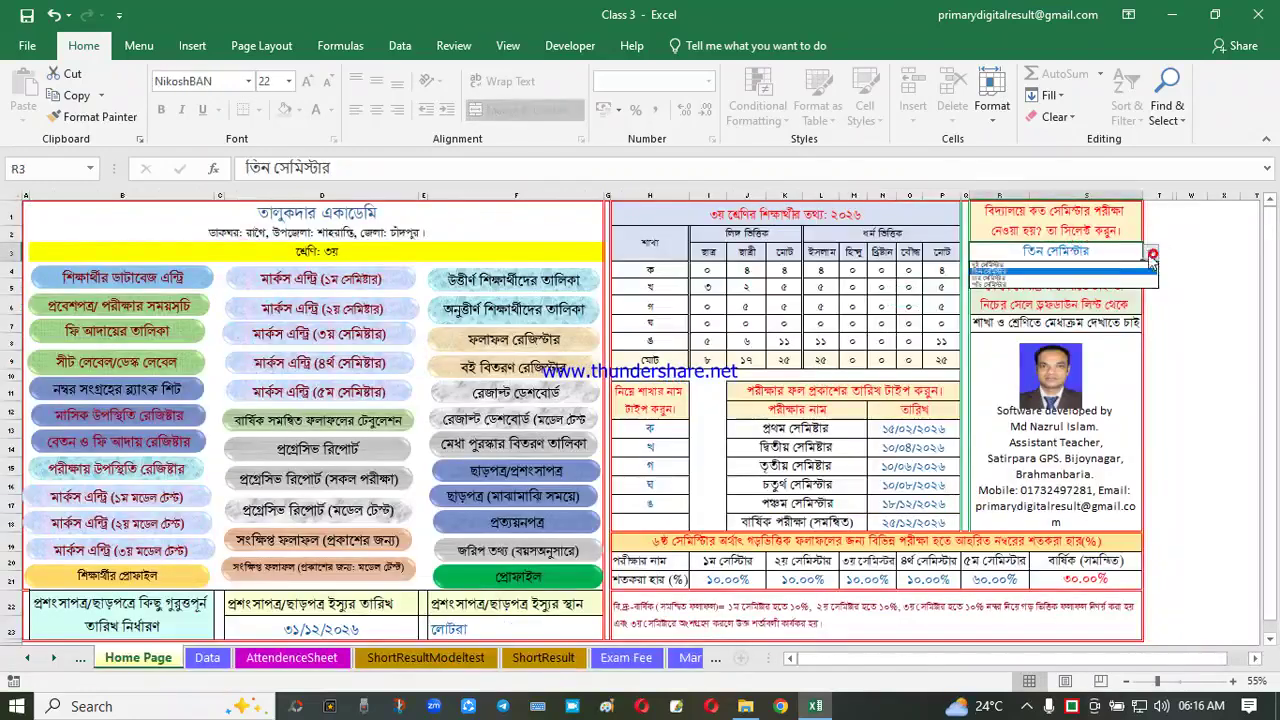
click(1003, 283)
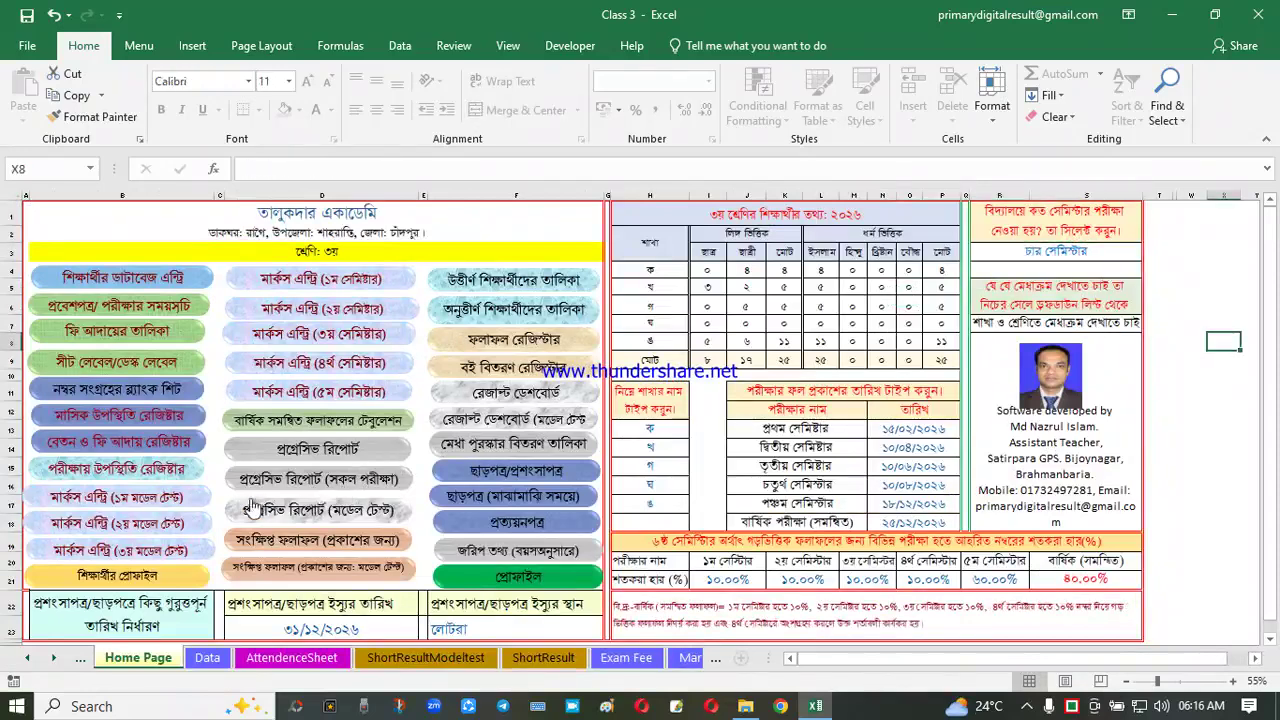
Open প্রগ্রেসিভ রিপোর্ট (সকল পরীক্ষা), check the fourth and fifth semester columns of the first student's report, and return to the Home Page
click(354, 490)
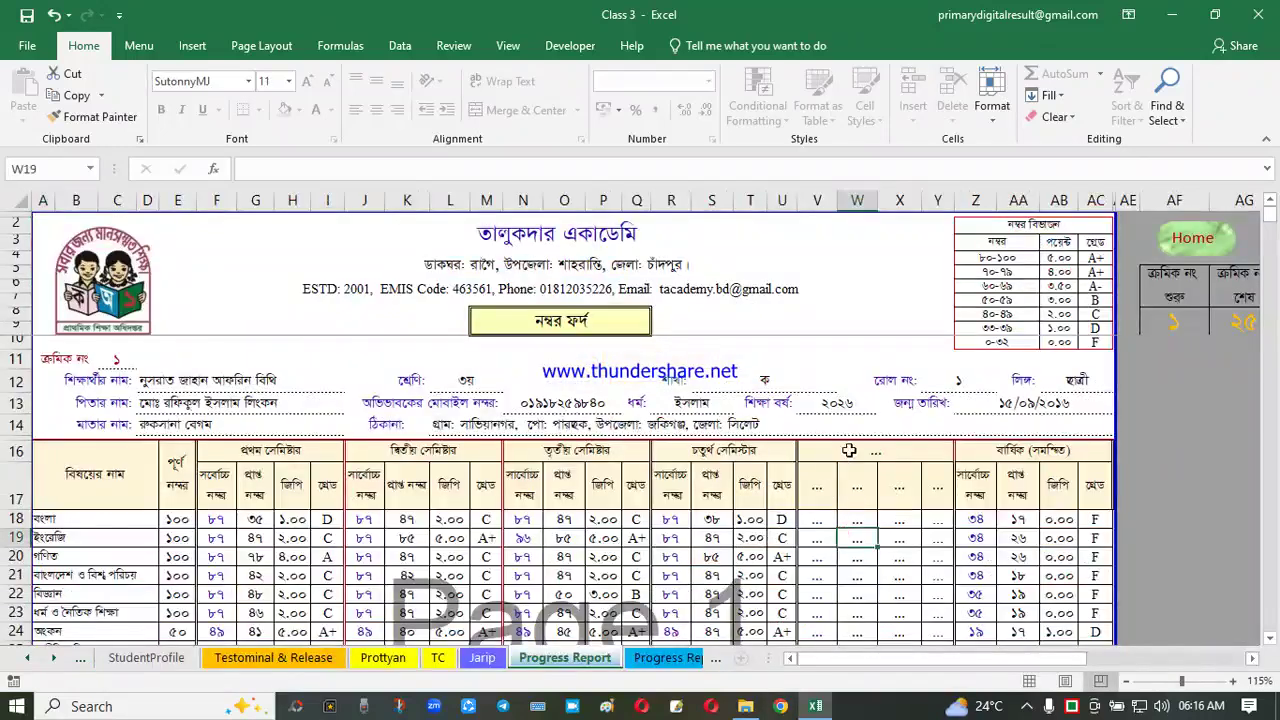
drag(849, 451, 869, 561)
click(868, 523)
click(862, 506)
click(1205, 238)
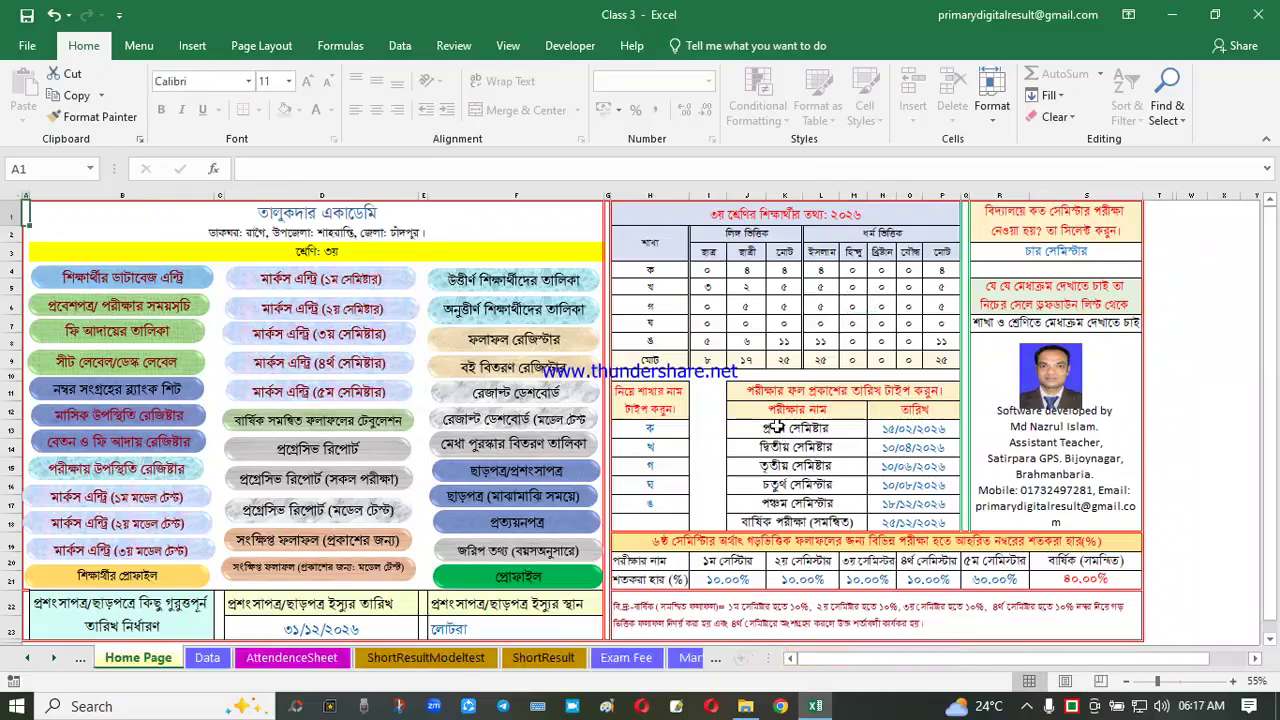
Review the percentage shares of the first to fifth semesters and the note beneath them on the Home Page
scroll(668, 550, down, 1)
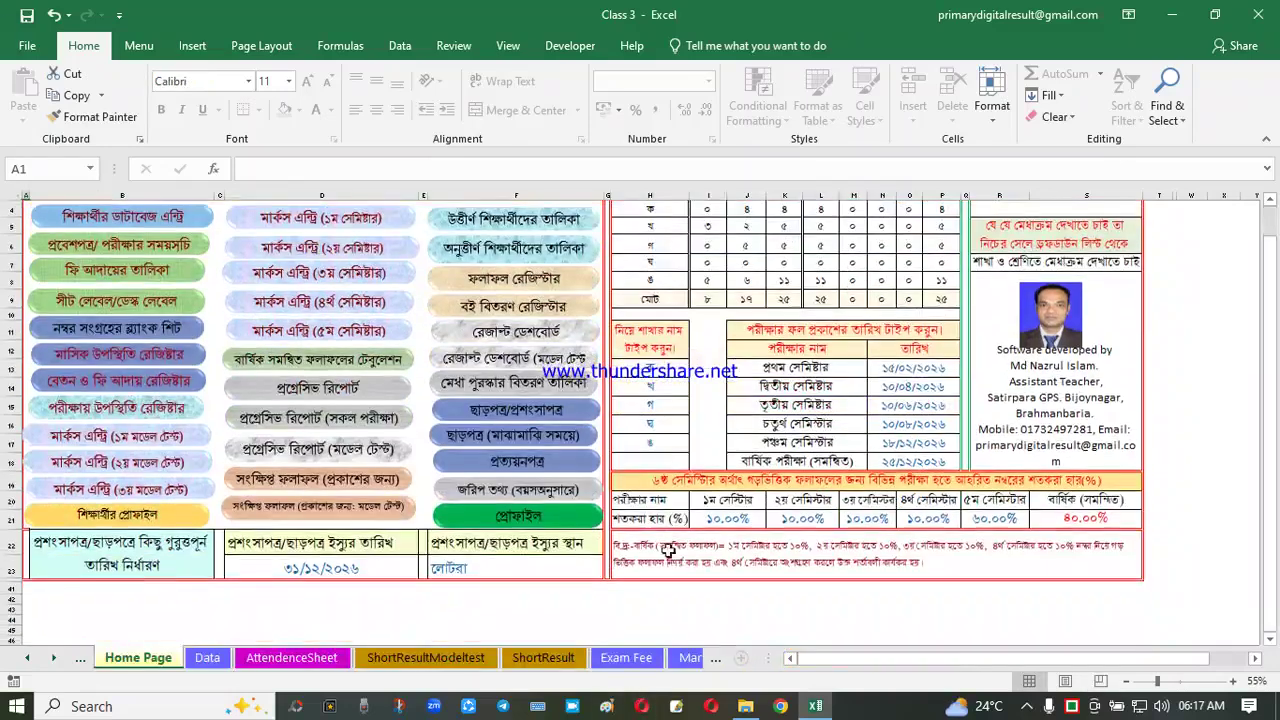
scroll(918, 483, up, 1)
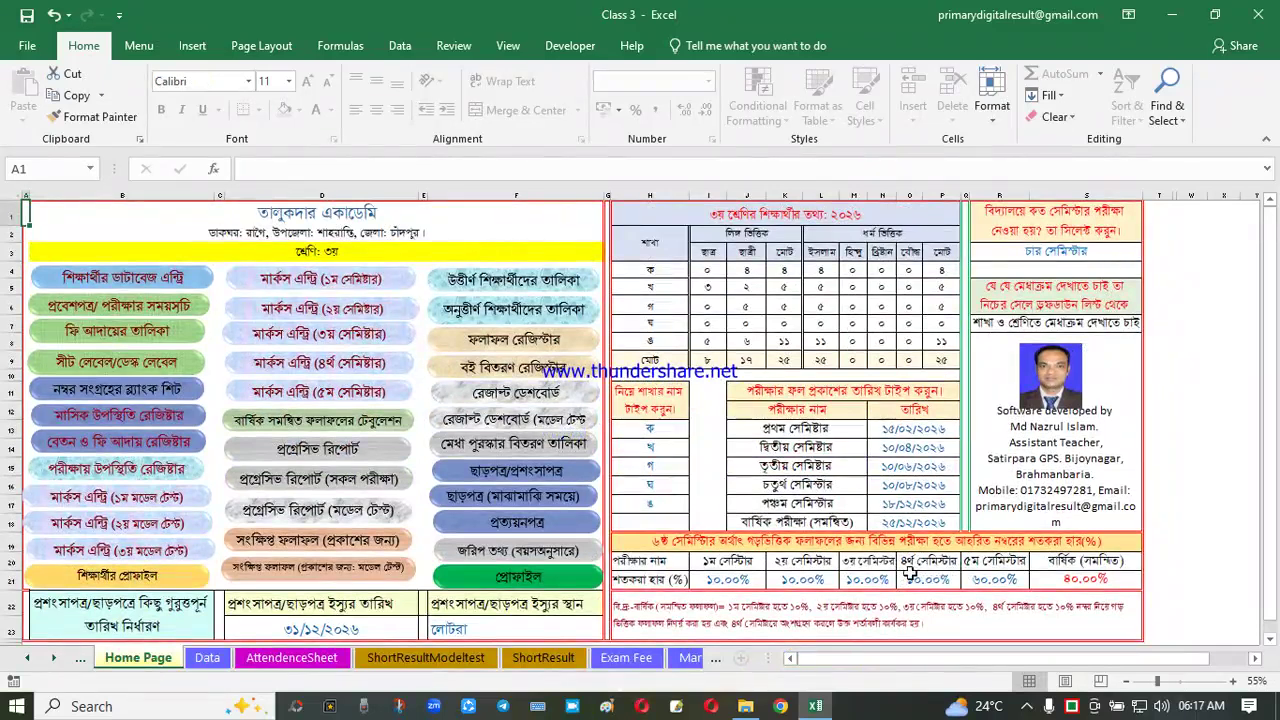
drag(731, 575, 912, 575)
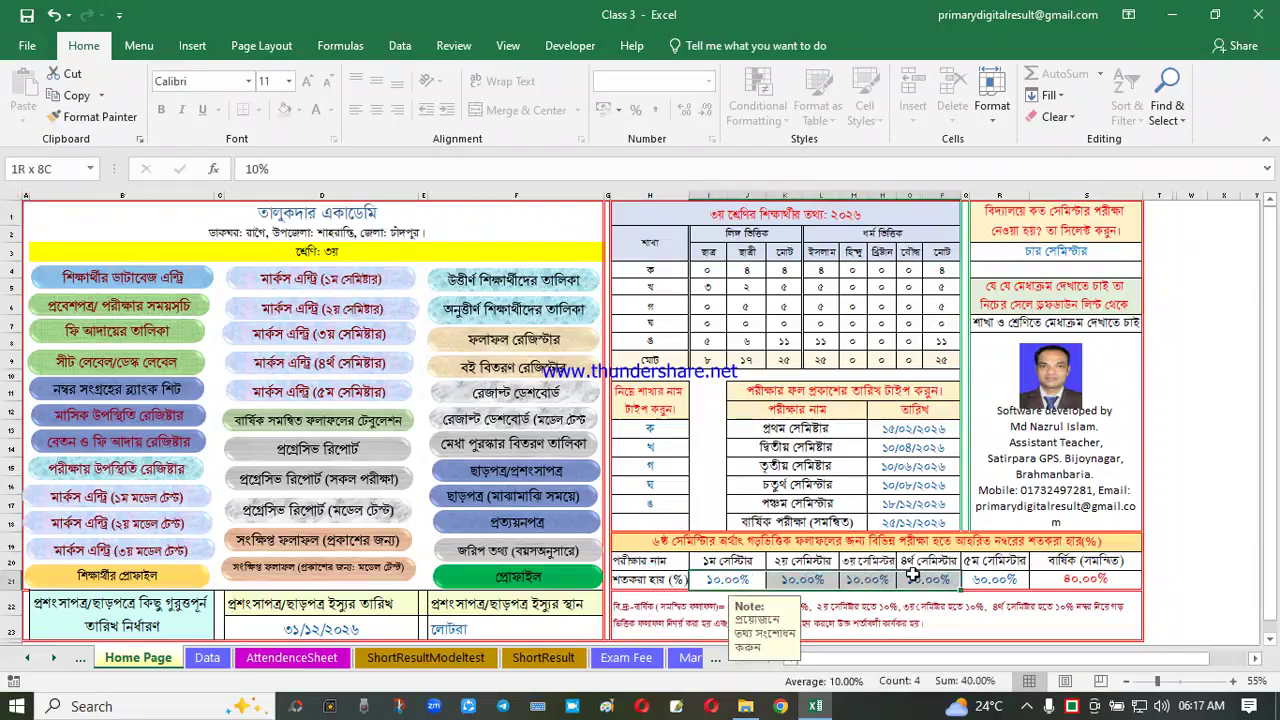
drag(912, 575, 914, 576)
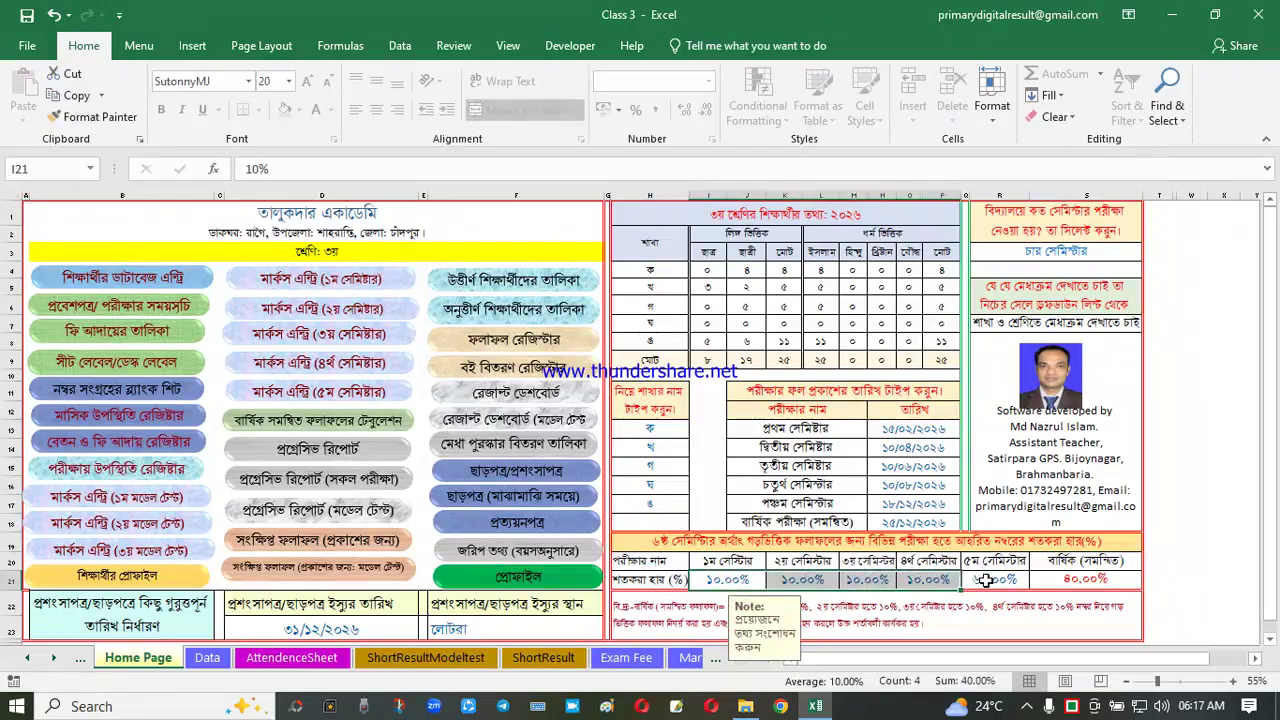
click(986, 580)
Set the number of semester exams back to তিন সেমিস্টার and check the first three semesters' percentage shares
click(1100, 256)
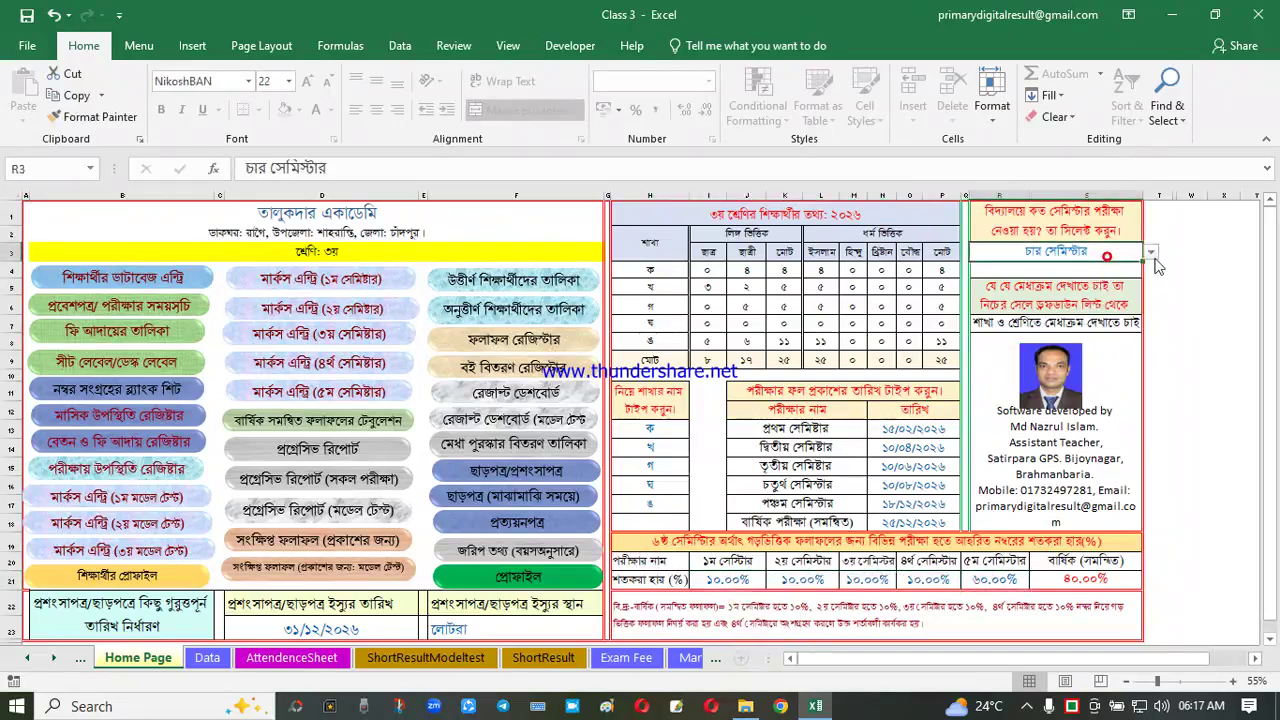
click(1152, 254)
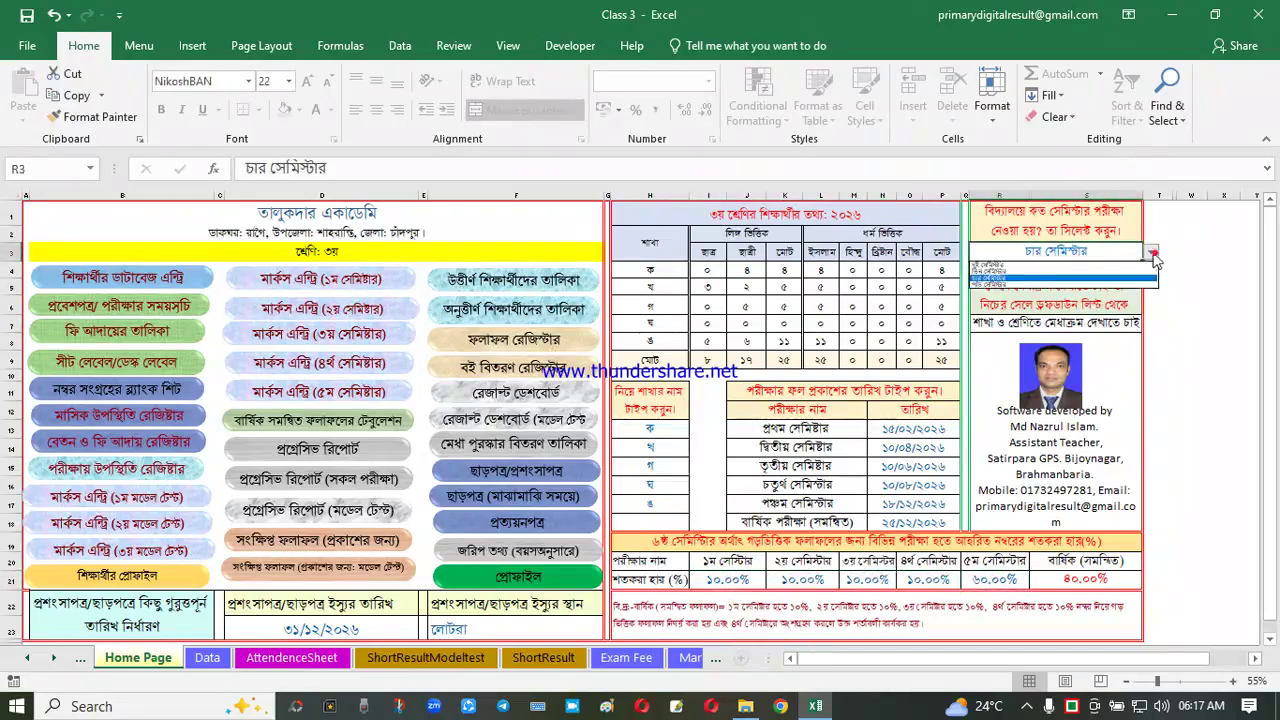
click(986, 277)
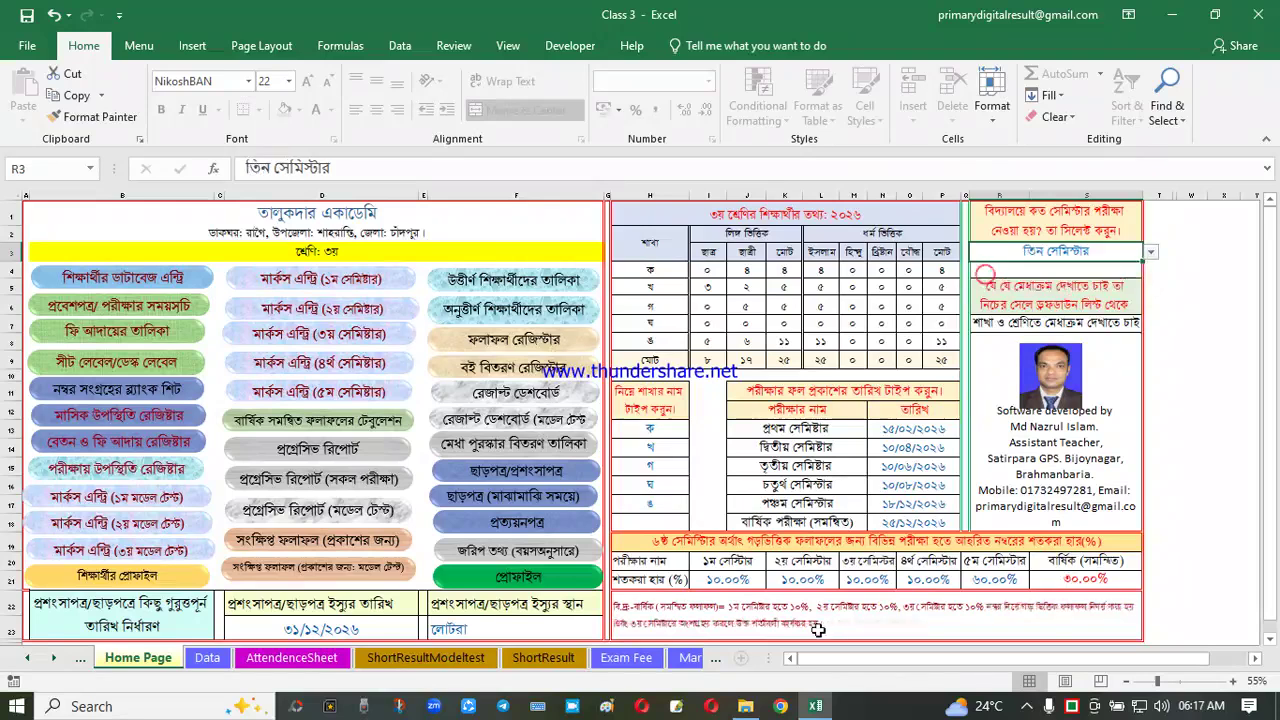
drag(725, 578, 857, 570)
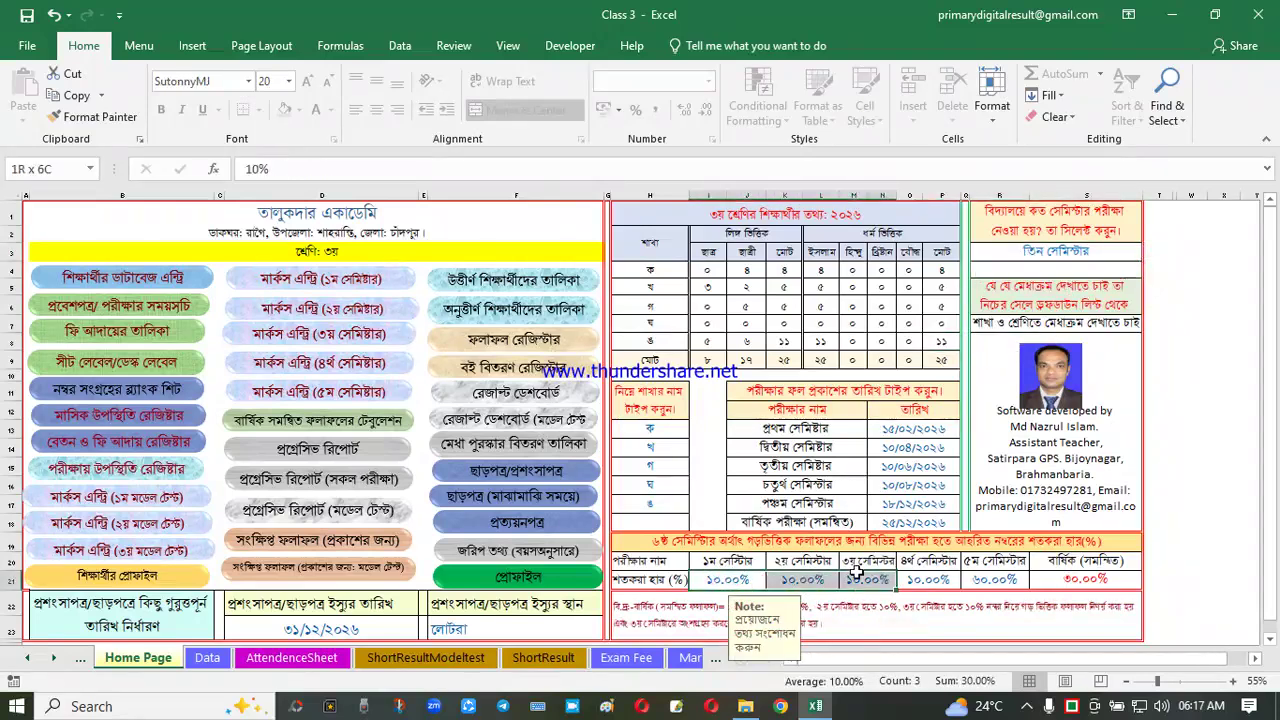
drag(857, 570, 857, 570)
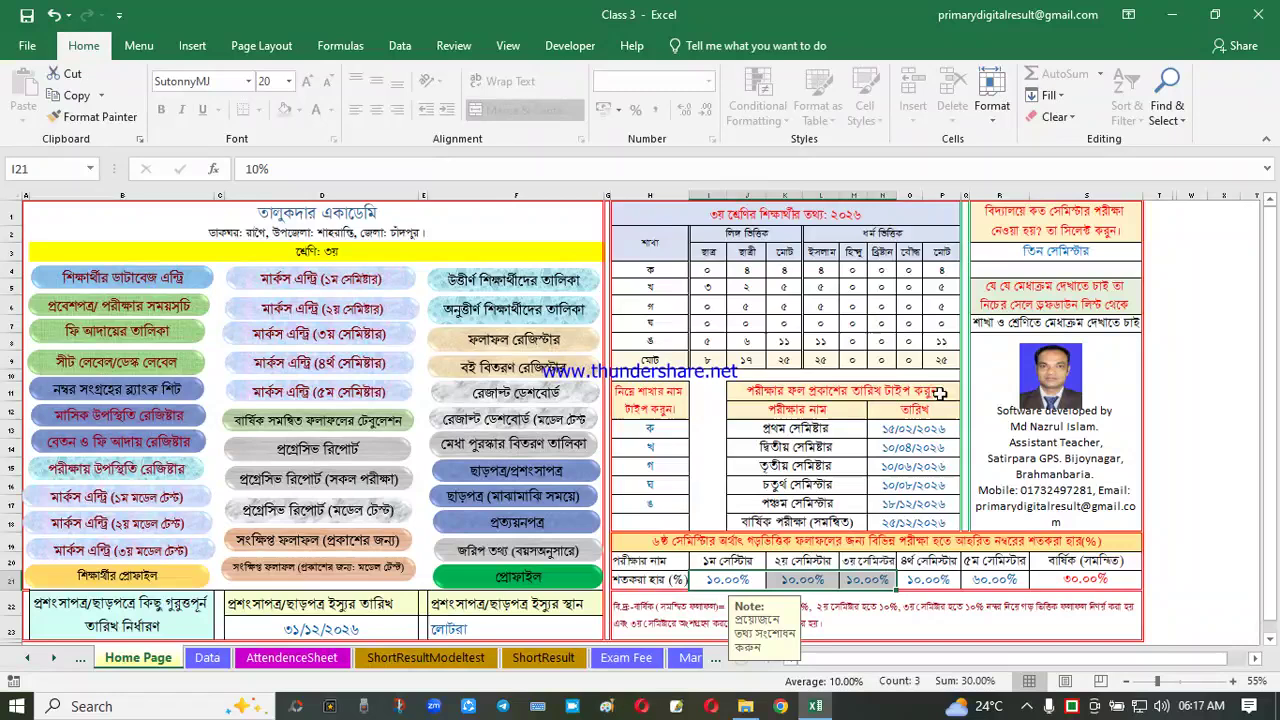
Clear the percentage shares of the fourth and fifth semesters in the annual combined result table
drag(913, 583, 968, 583)
key(Delete)
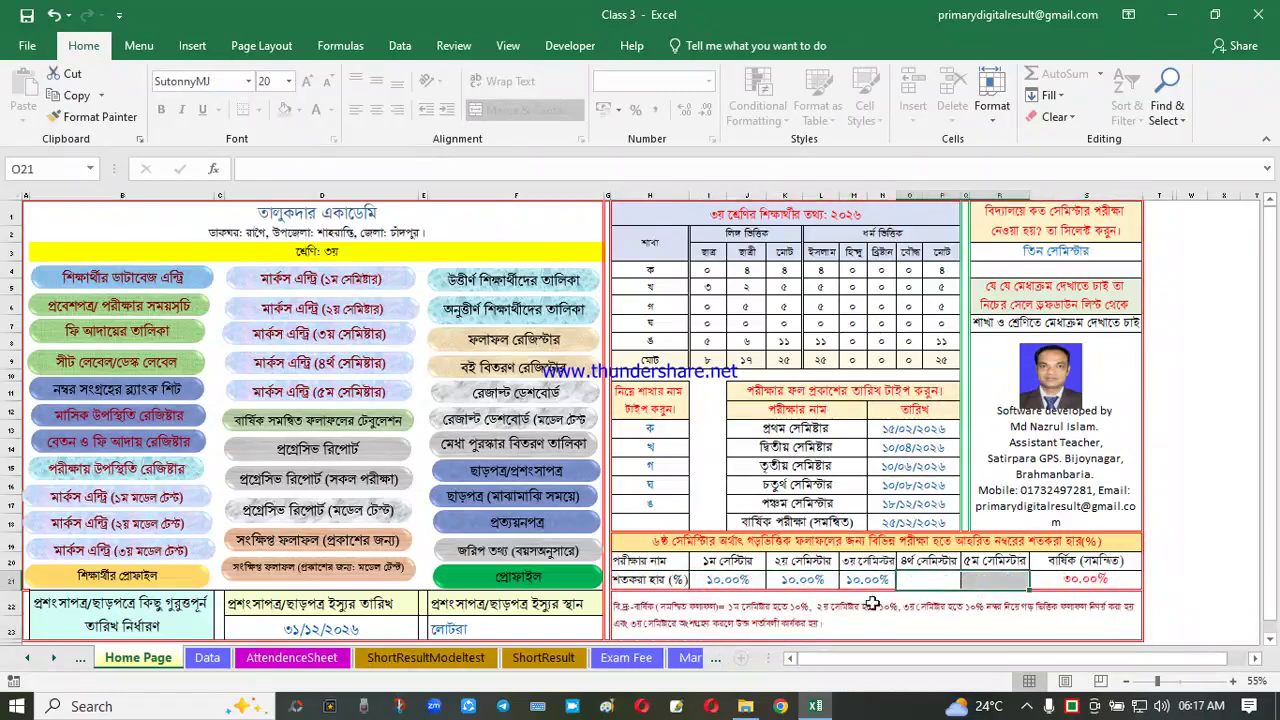
click(1083, 585)
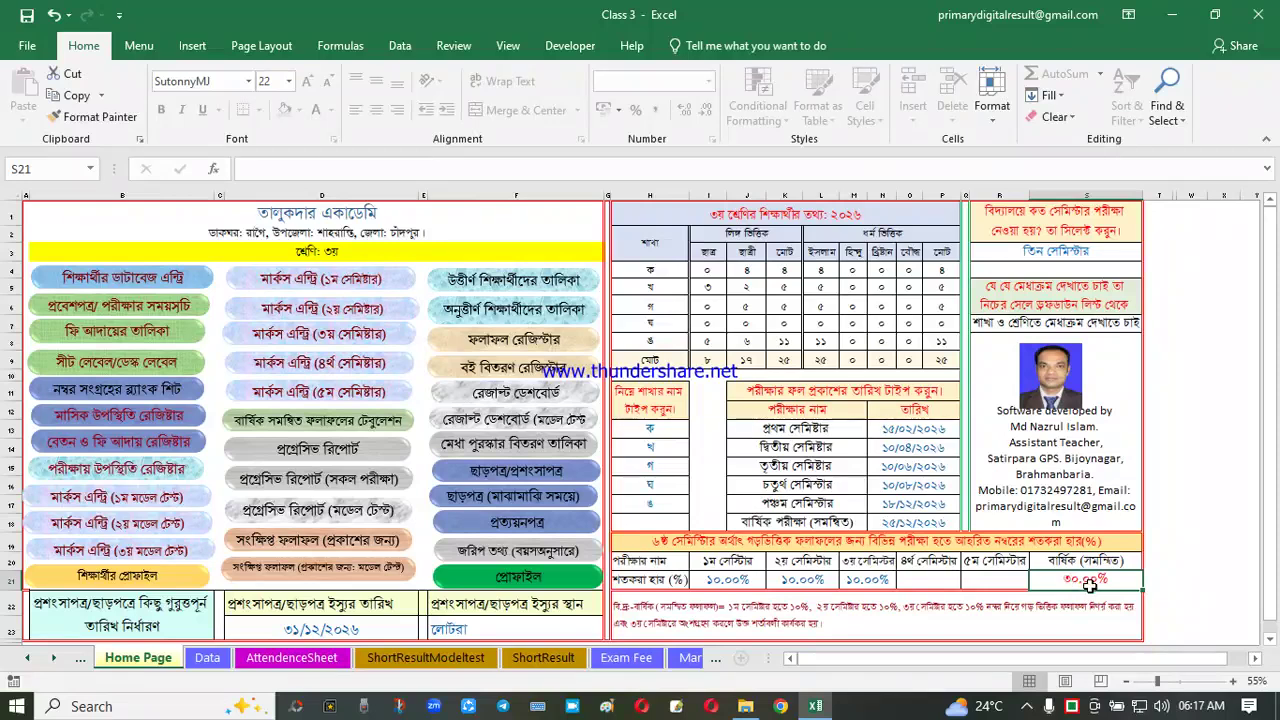
Set the percentage shares to 20% for the first semester, 20% for the second and 60% for the third
click(727, 583)
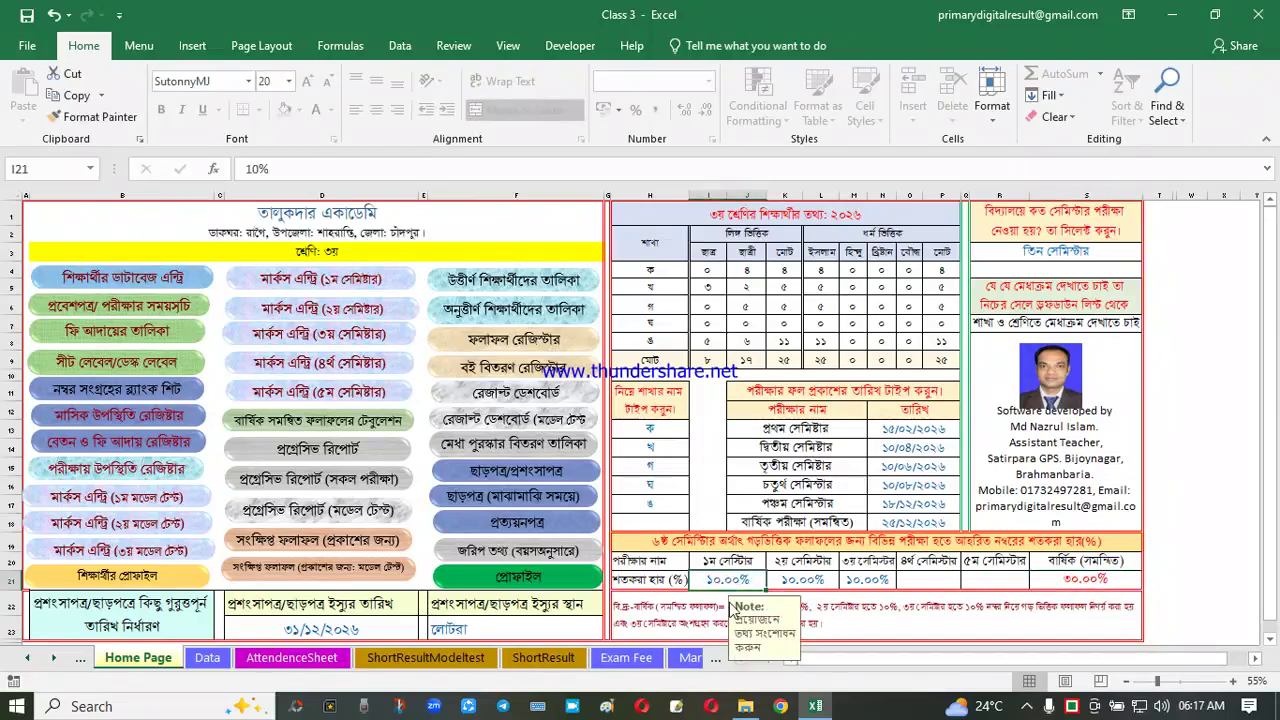
text(20)
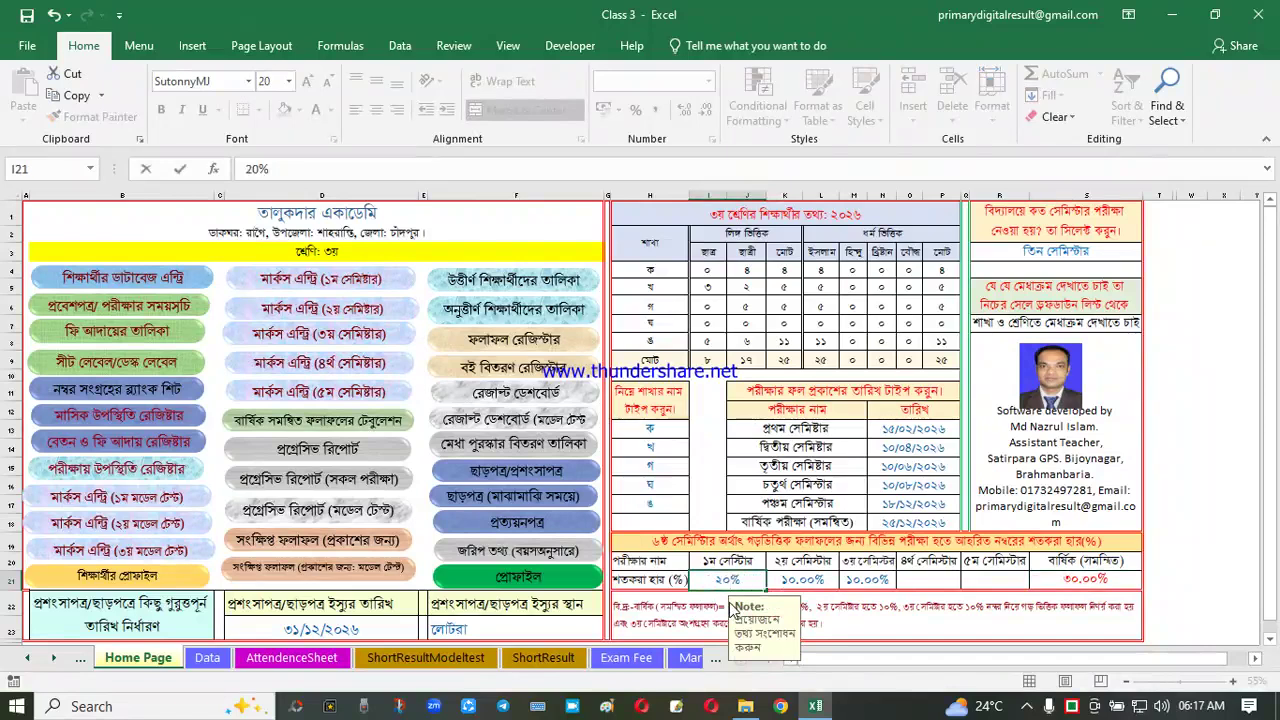
click(808, 578)
text(20)
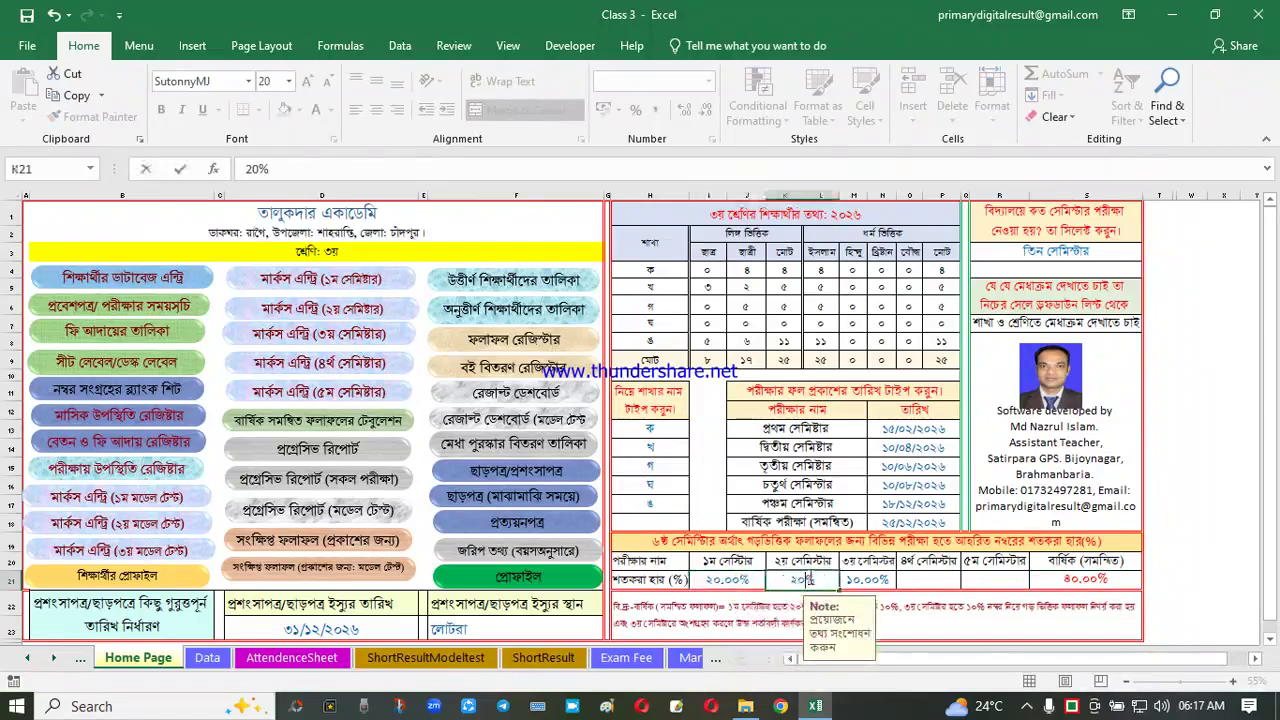
click(850, 584)
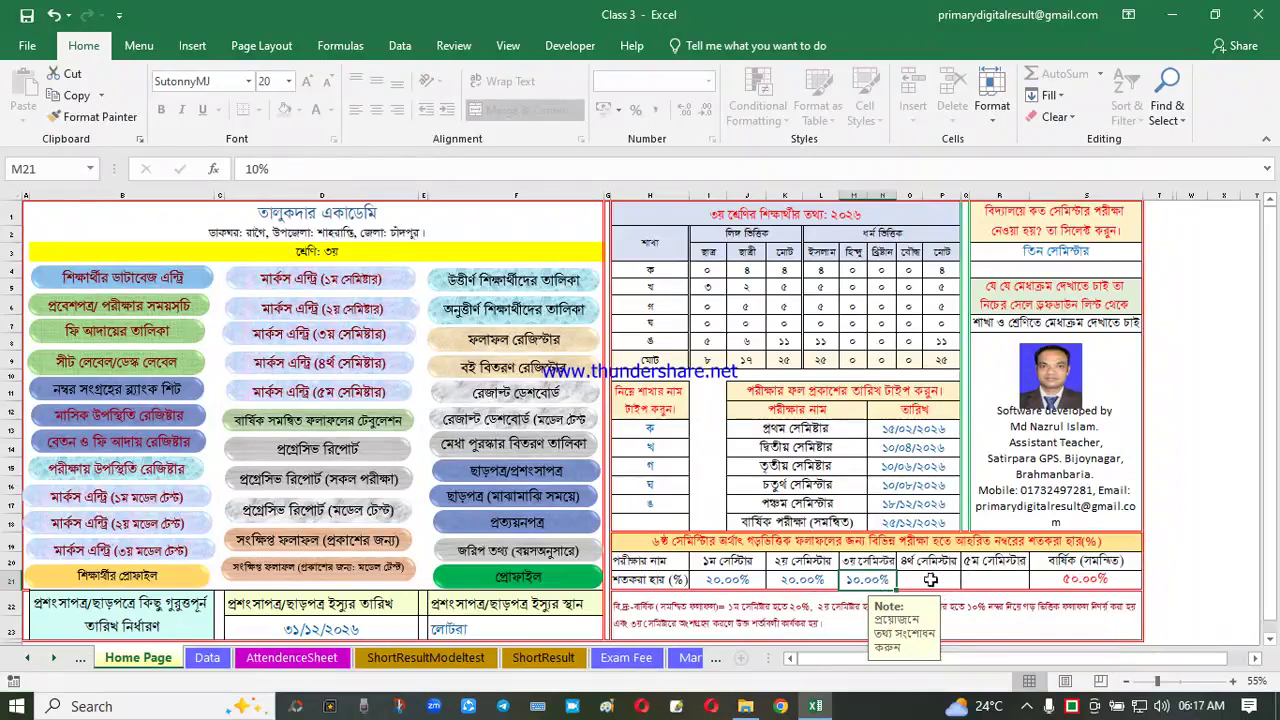
text(60)
key(Return)
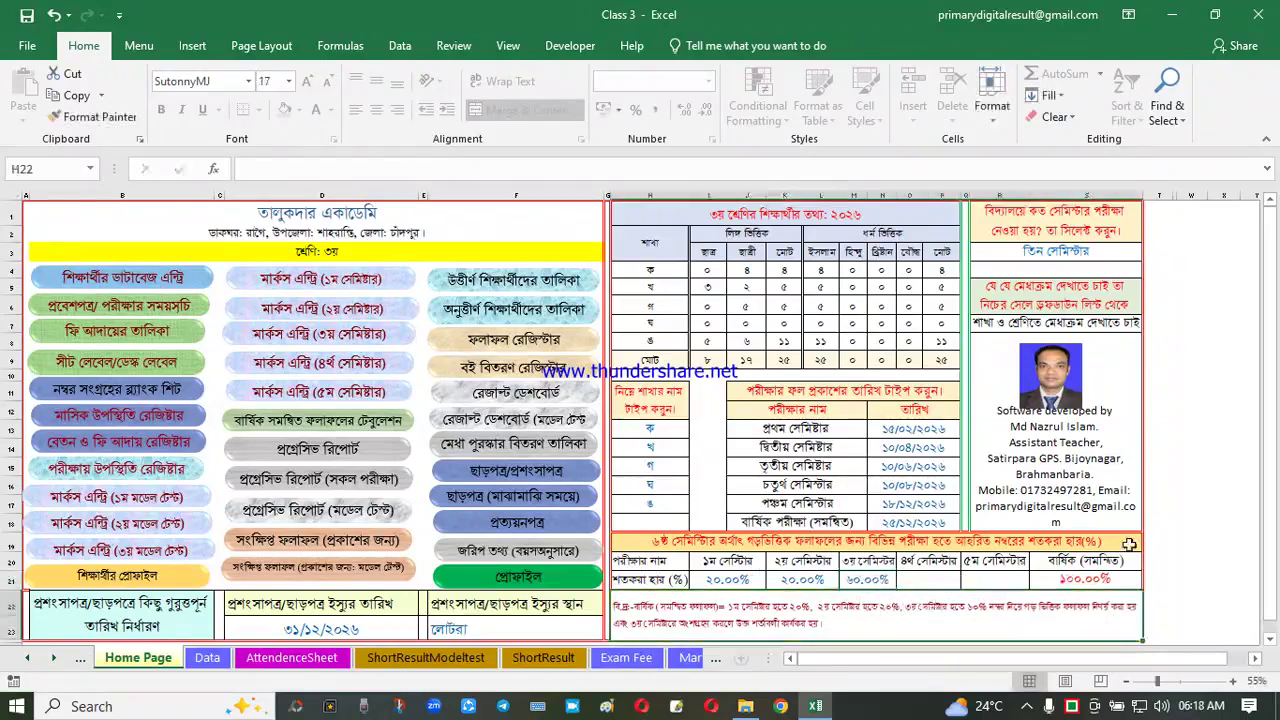
Clear the percentage shares of the first, second and third semesters and check the combined annual result tabulation sheet
click(927, 580)
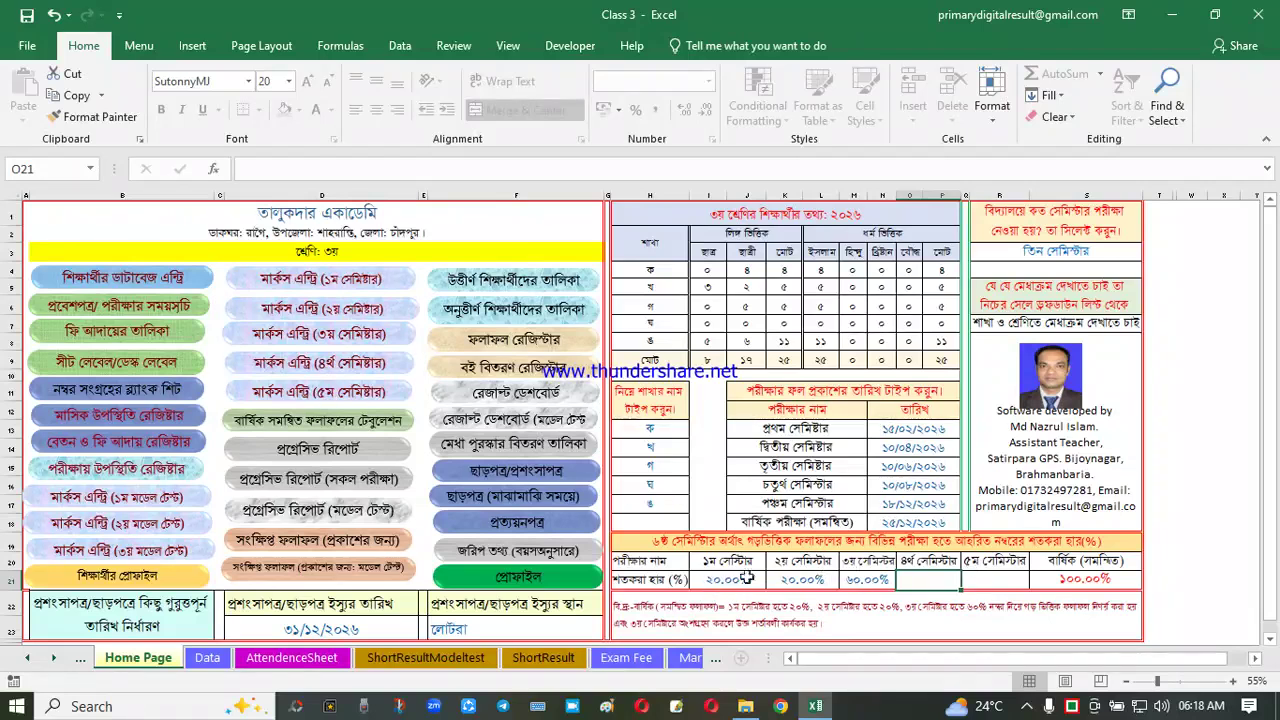
drag(722, 582, 857, 578)
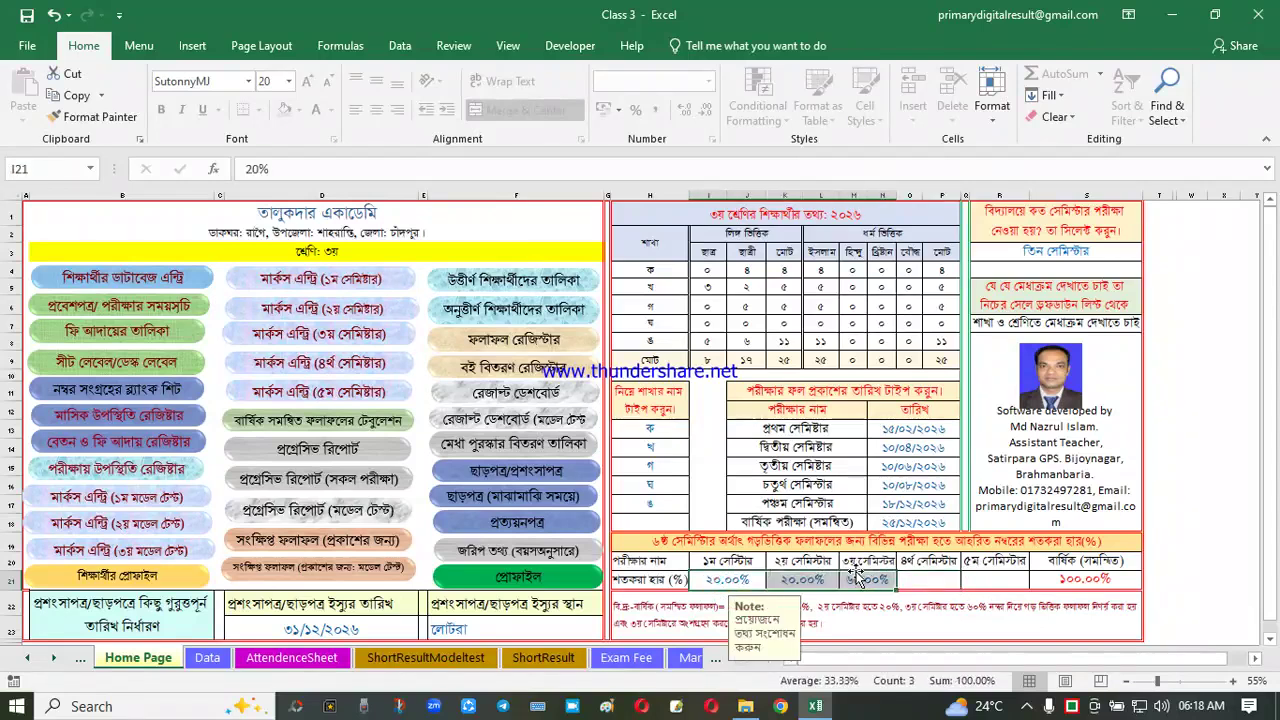
key(Delete)
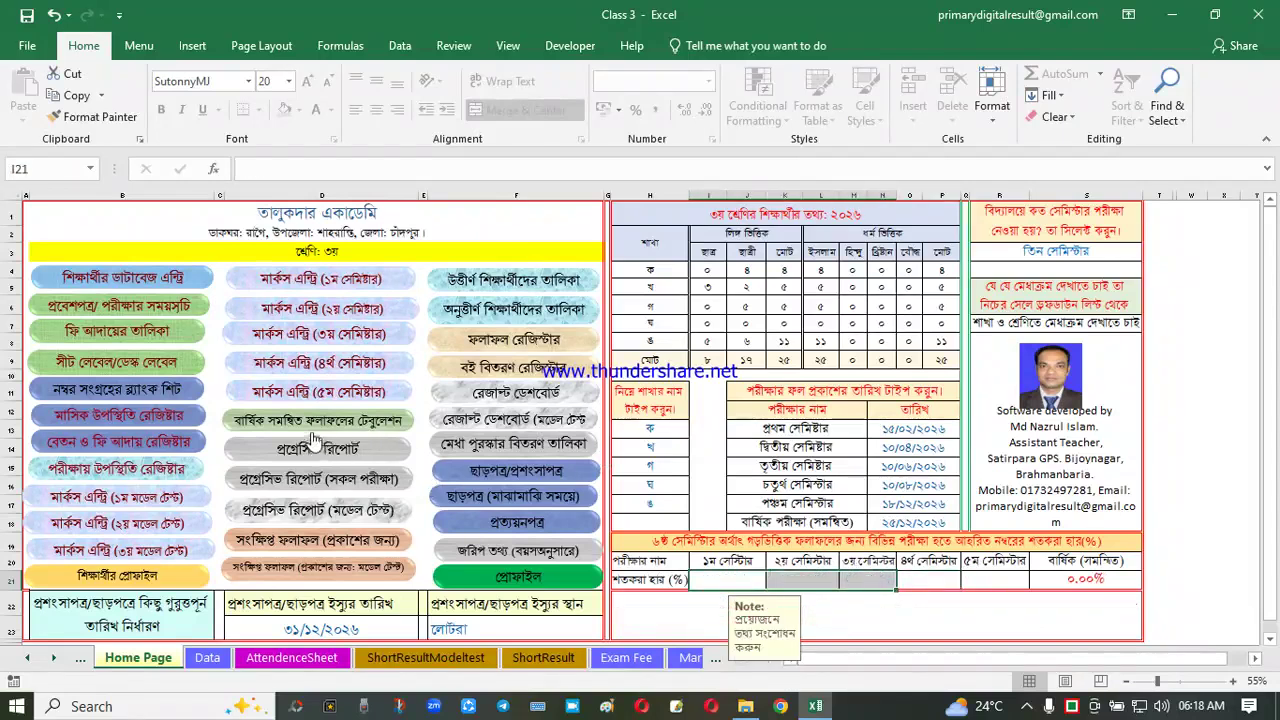
click(320, 446)
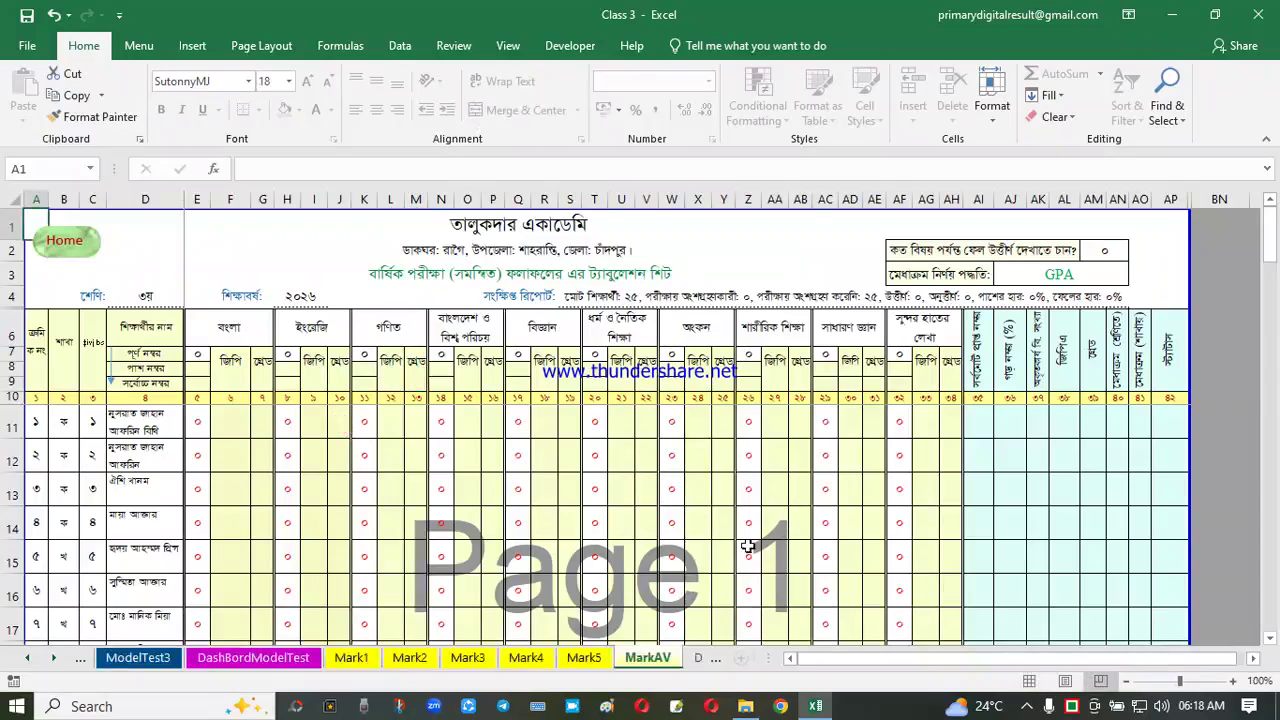
click(80, 248)
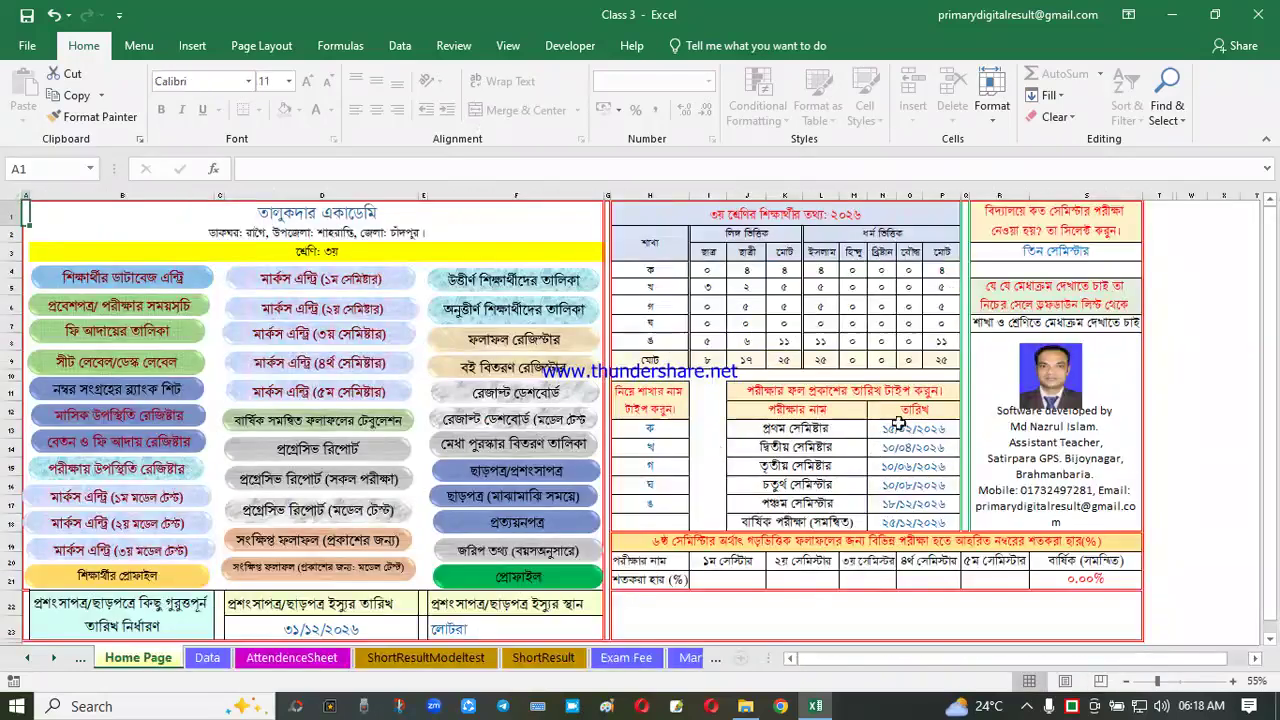
Set the number of semester exams held by the school to চার সেমিস্টার (four semesters) on the Home Page sheet
click(1109, 257)
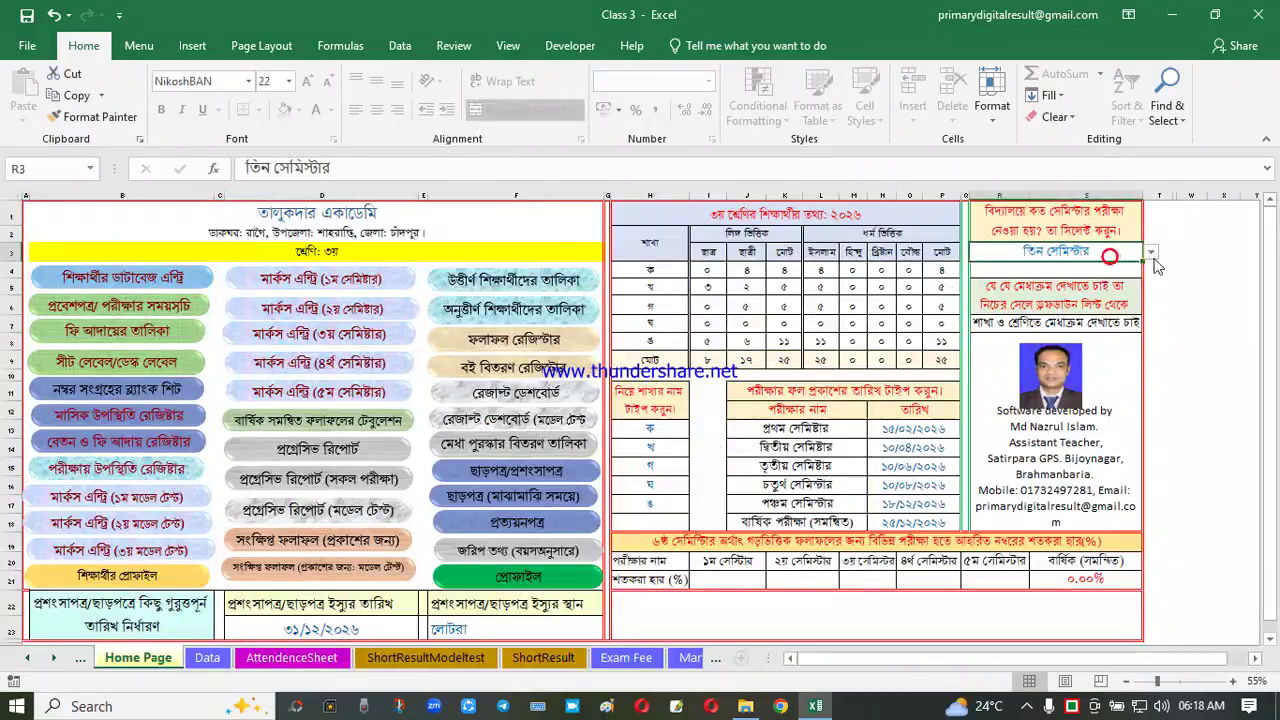
click(1152, 256)
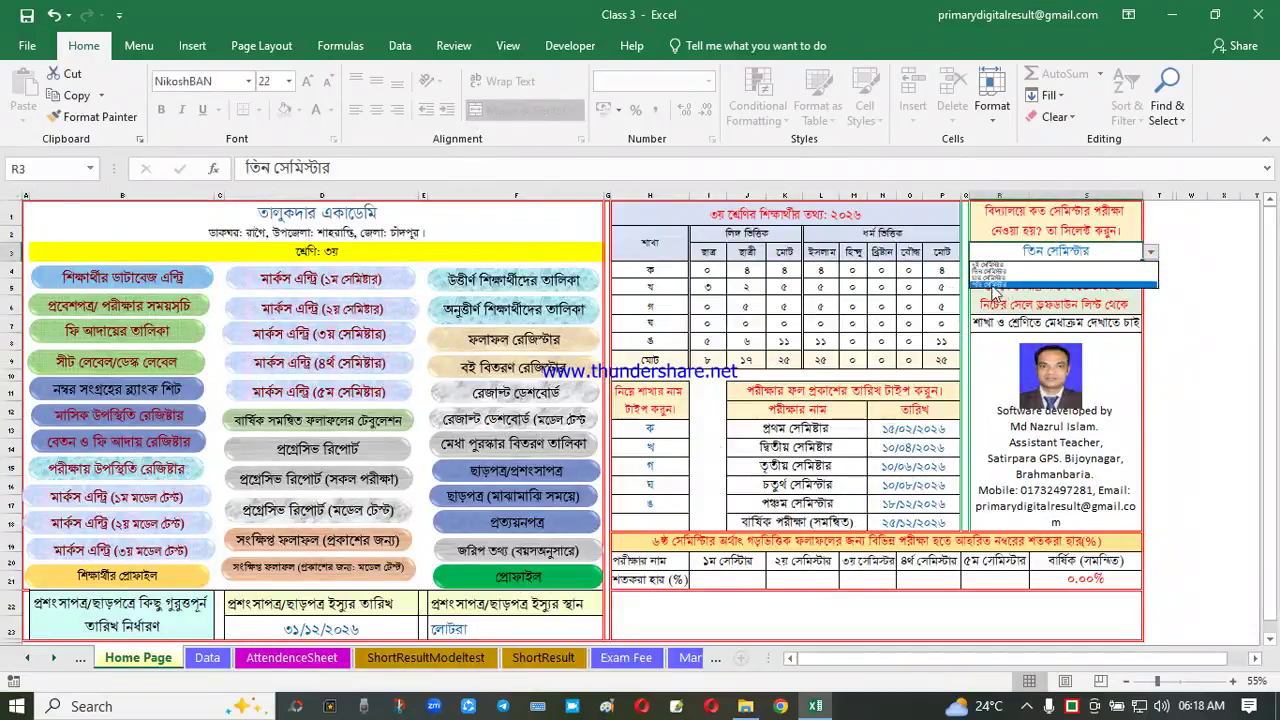
click(993, 285)
click(1222, 357)
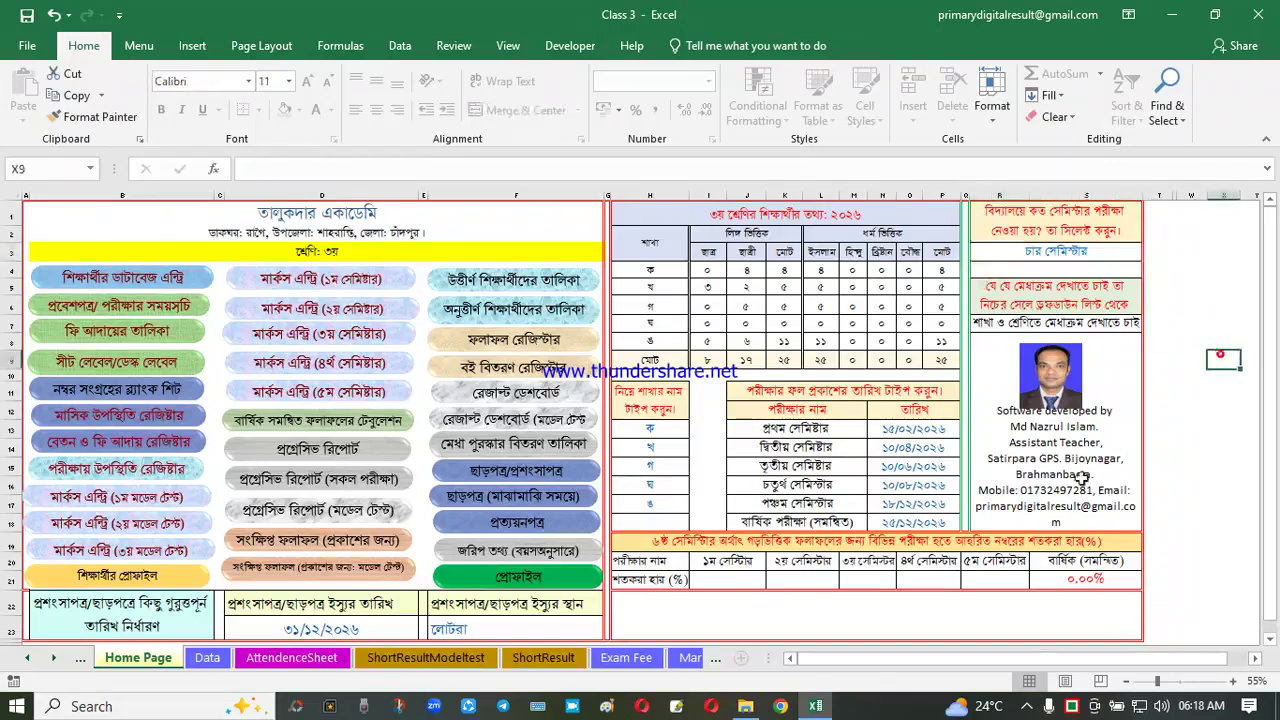
Set the percentage shares of the first, second, third and fourth semesters to 25% each
drag(935, 575, 700, 578)
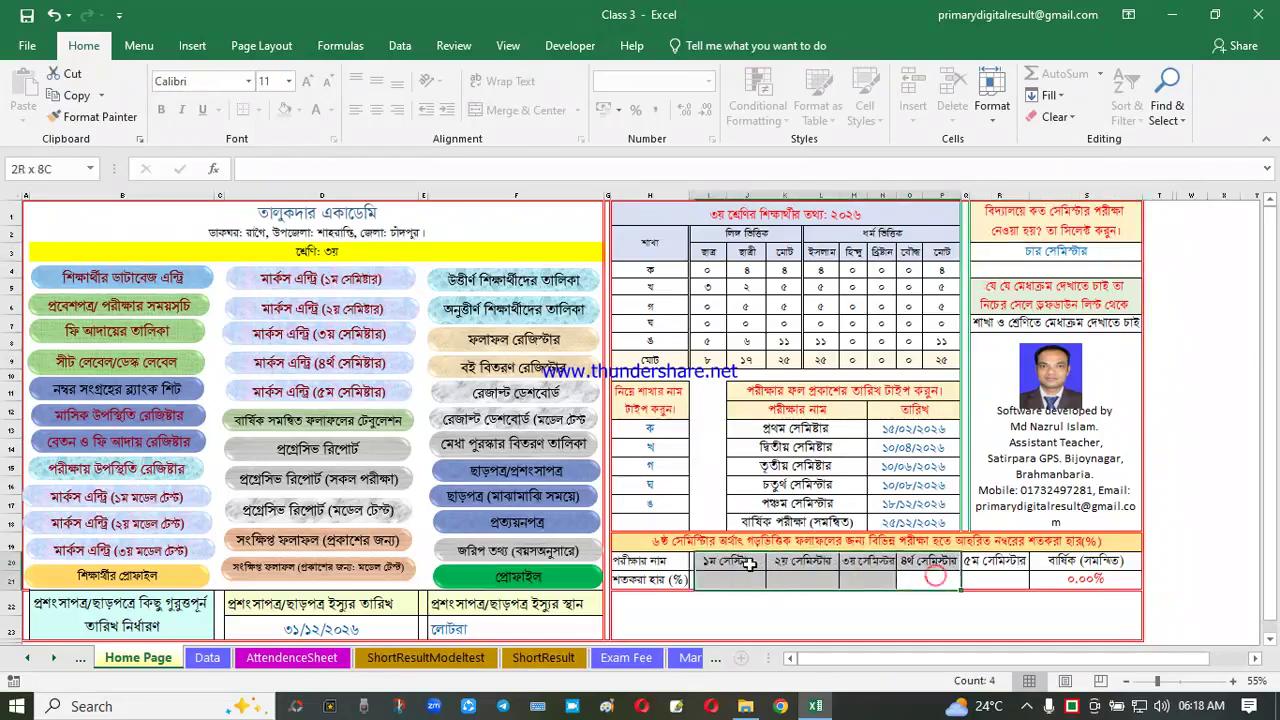
click(987, 584)
click(743, 580)
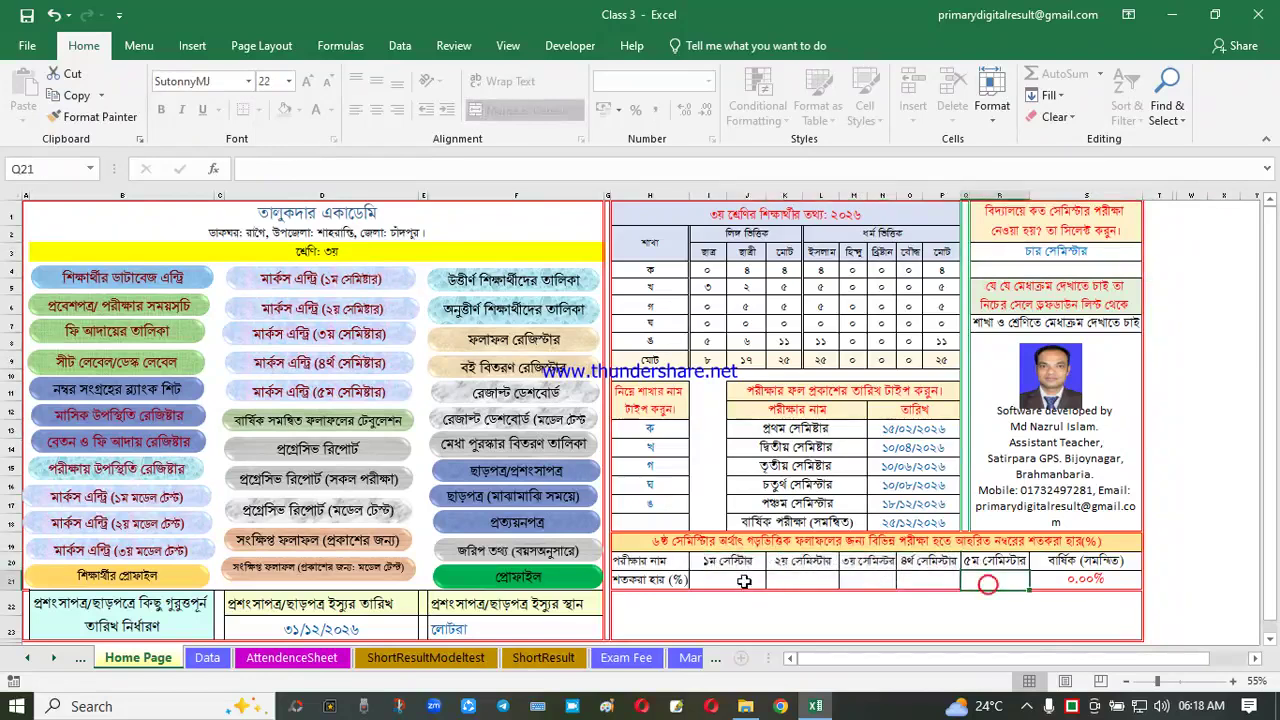
click(934, 575)
click(723, 579)
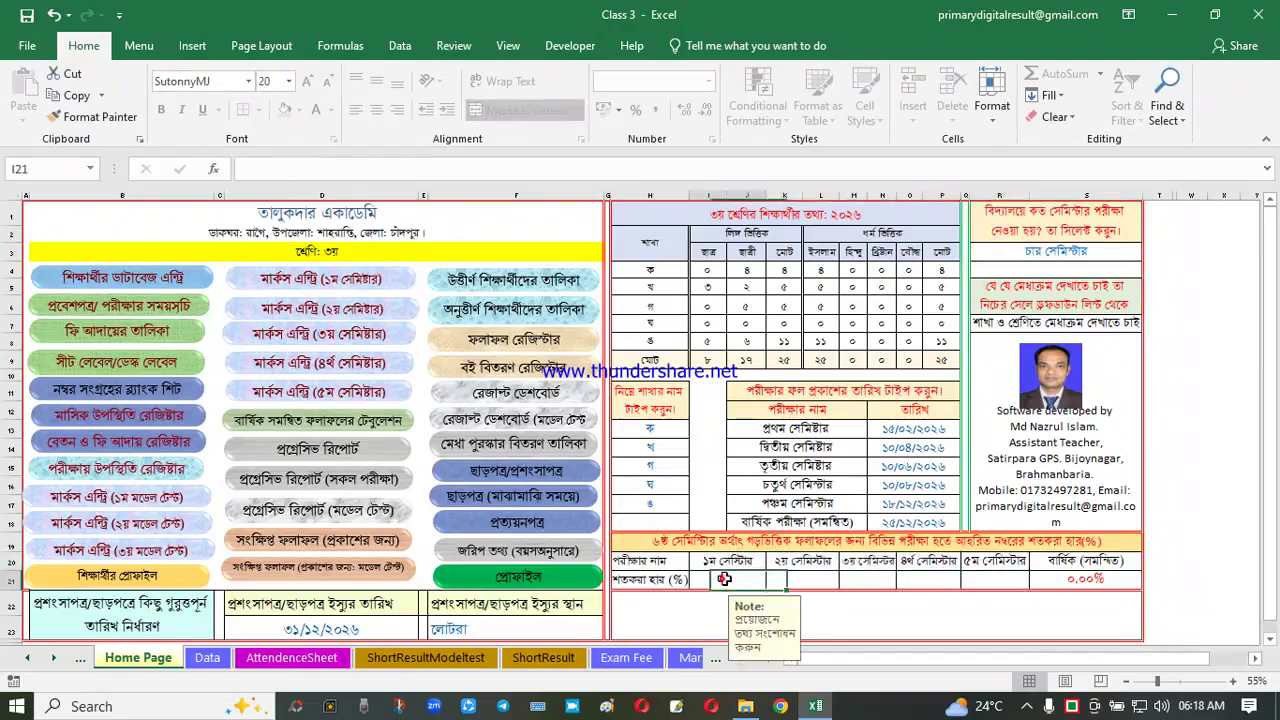
text(25)
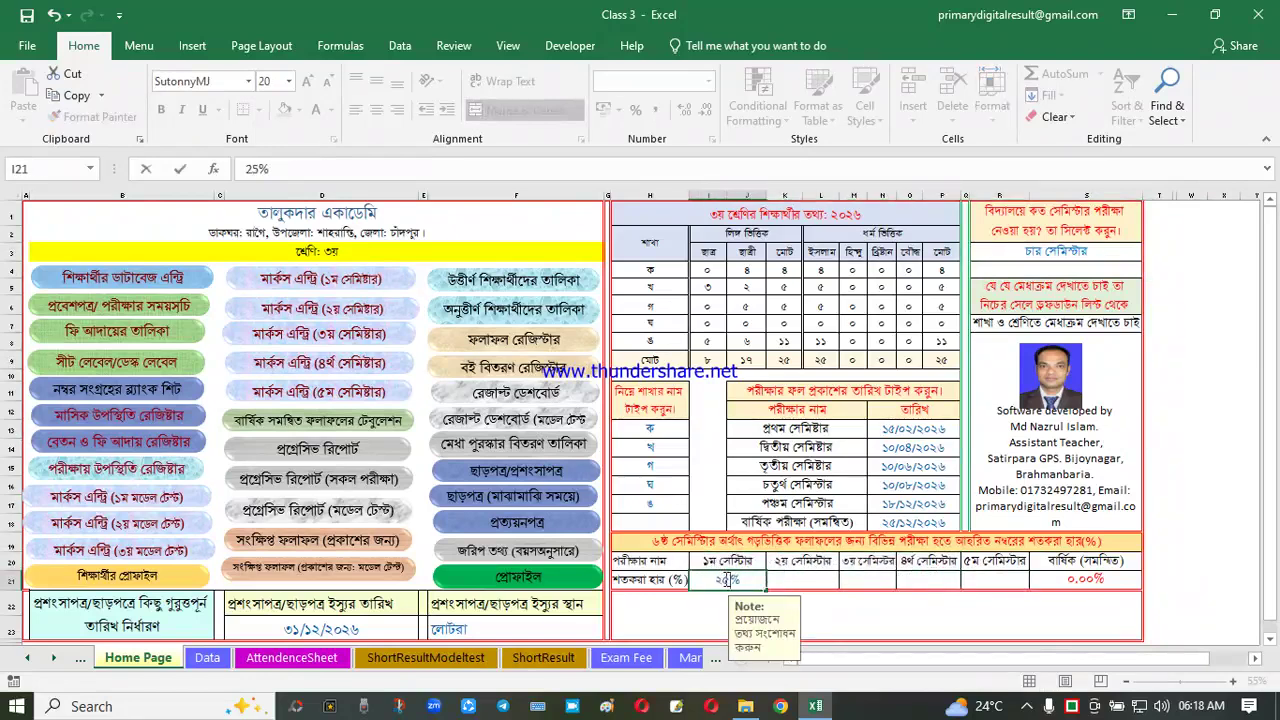
click(811, 581)
text(25)
click(866, 580)
text(25)
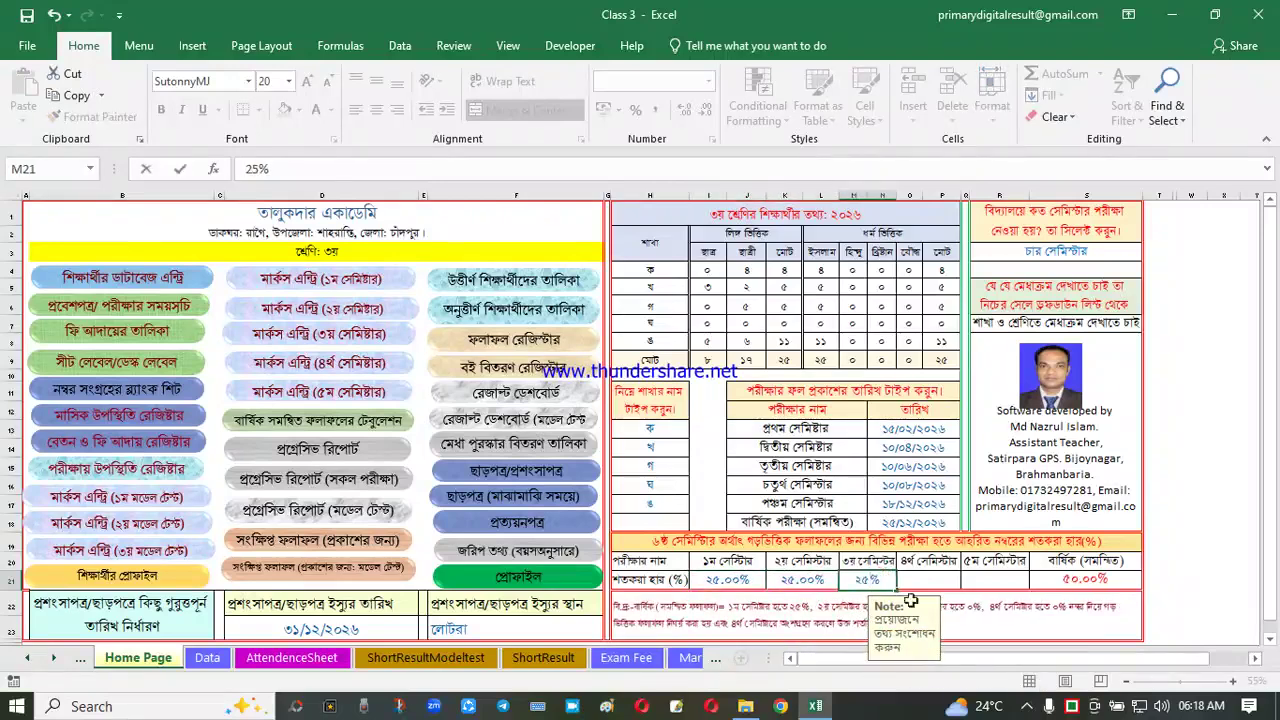
click(928, 581)
text(25)
click(1085, 582)
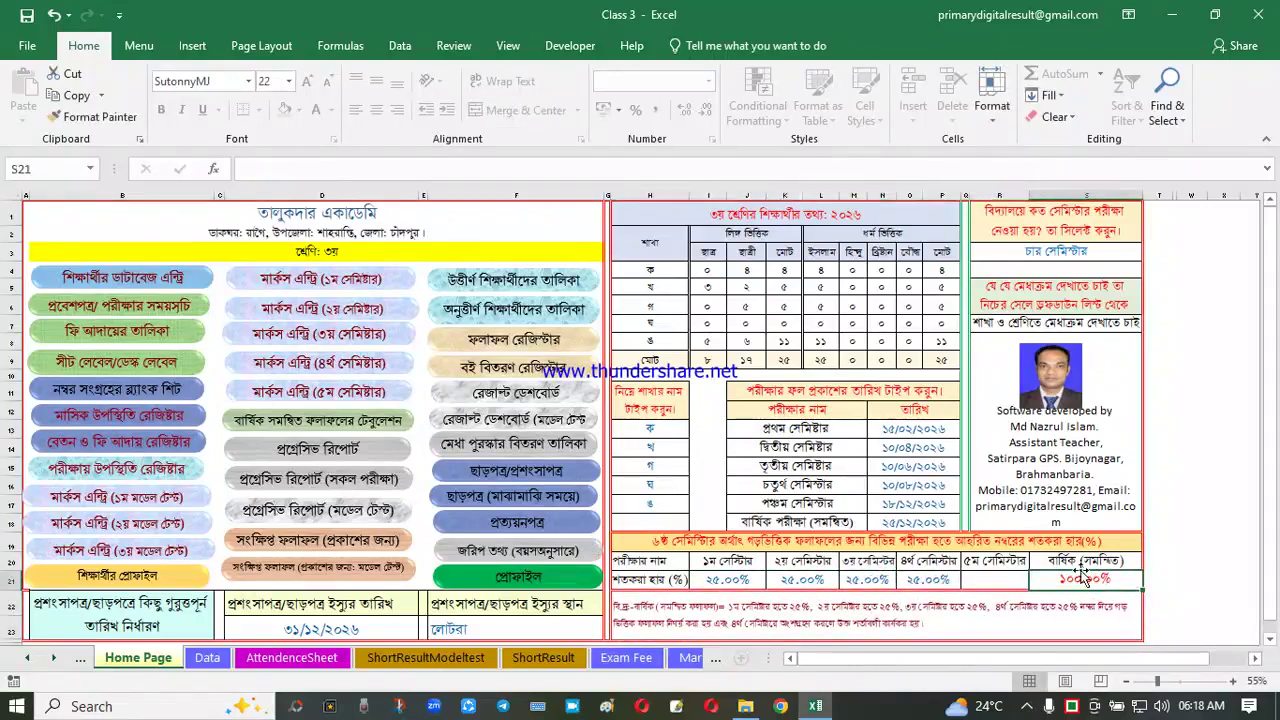
Review the fourth-semester mark entry, the annual tabulation and the all-exams progress report's semester columns, returning to the home page
click(337, 368)
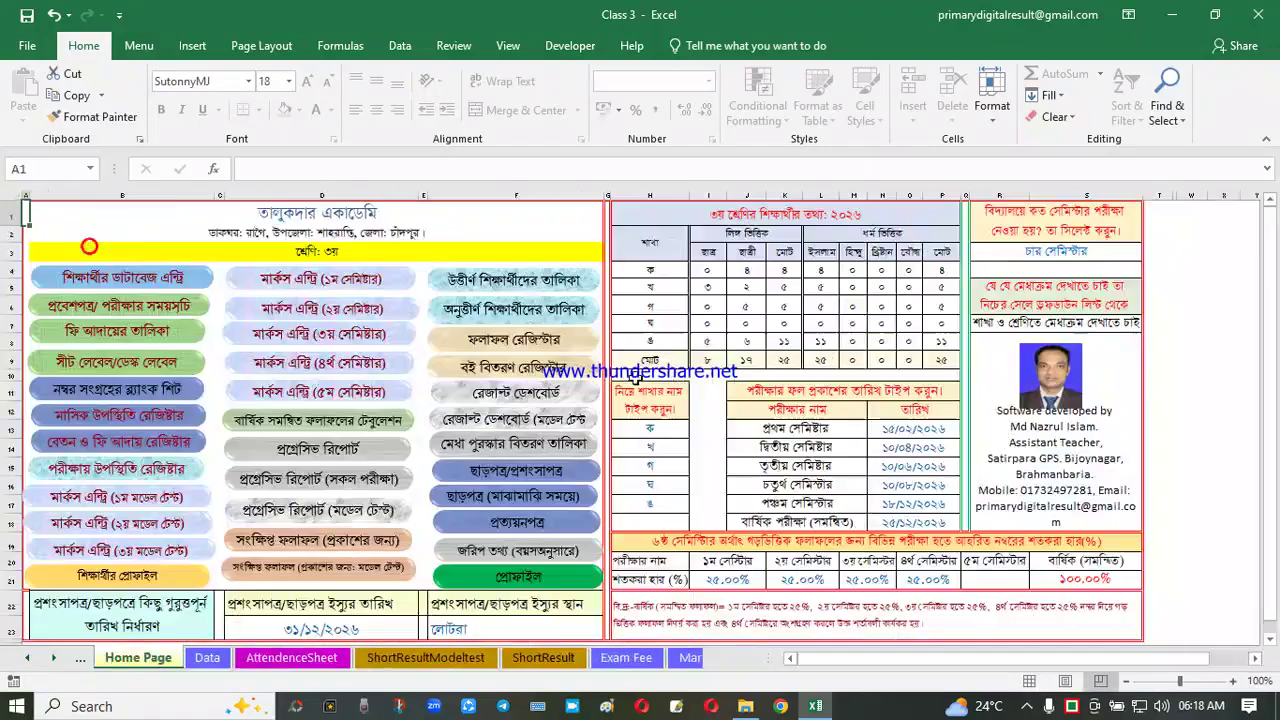
click(361, 422)
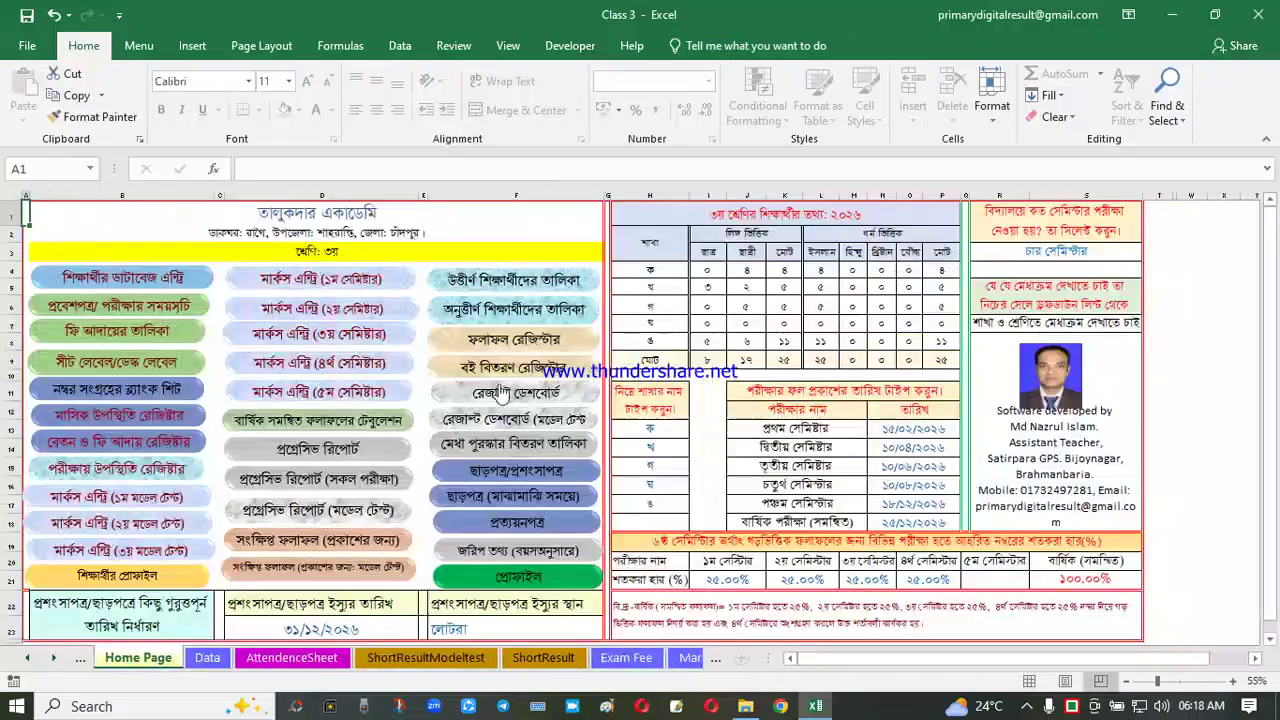
click(344, 483)
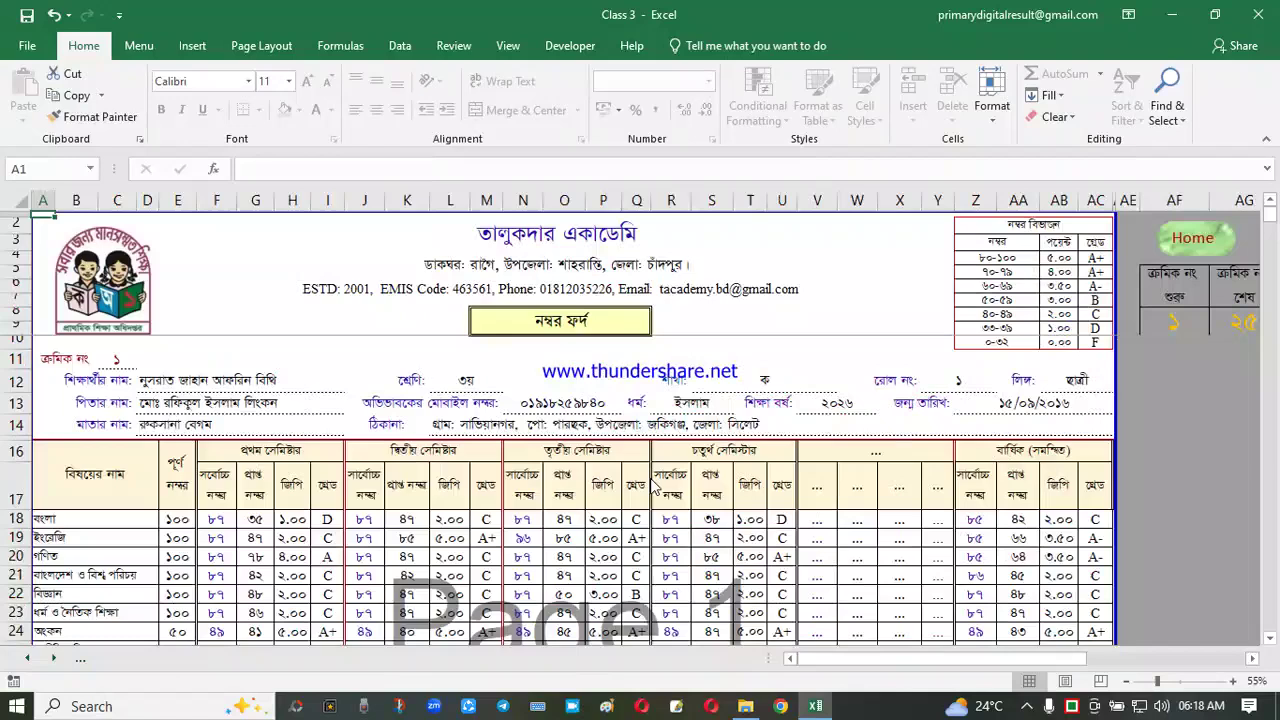
click(884, 490)
click(883, 559)
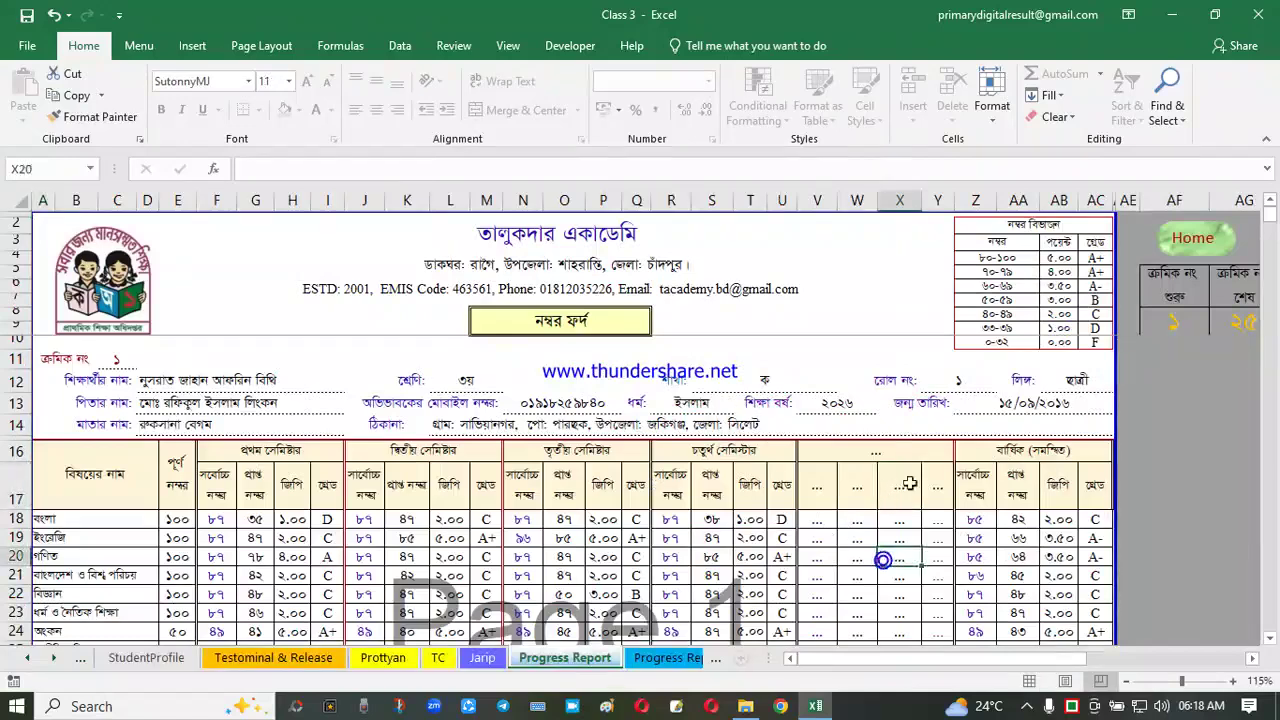
click(1190, 245)
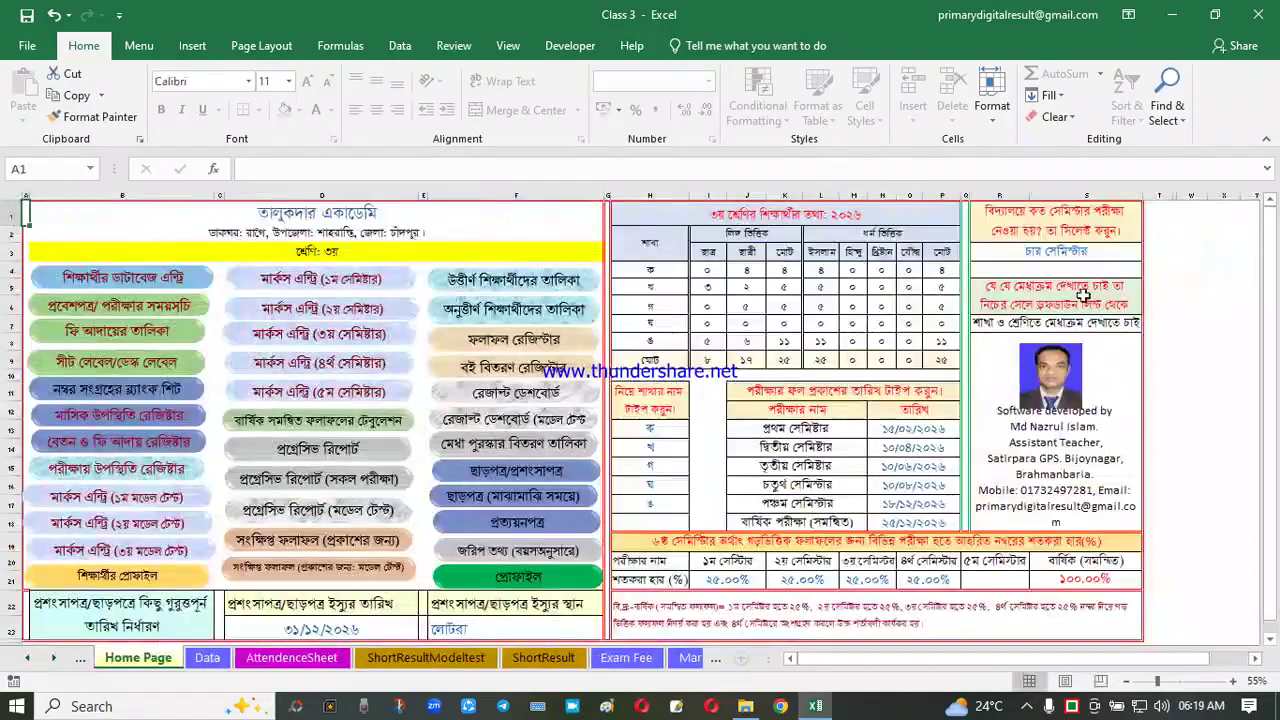
Set the number of semester exams held by the school to পাঁচ সেমিস্টার (five semesters)
click(1092, 254)
click(1152, 253)
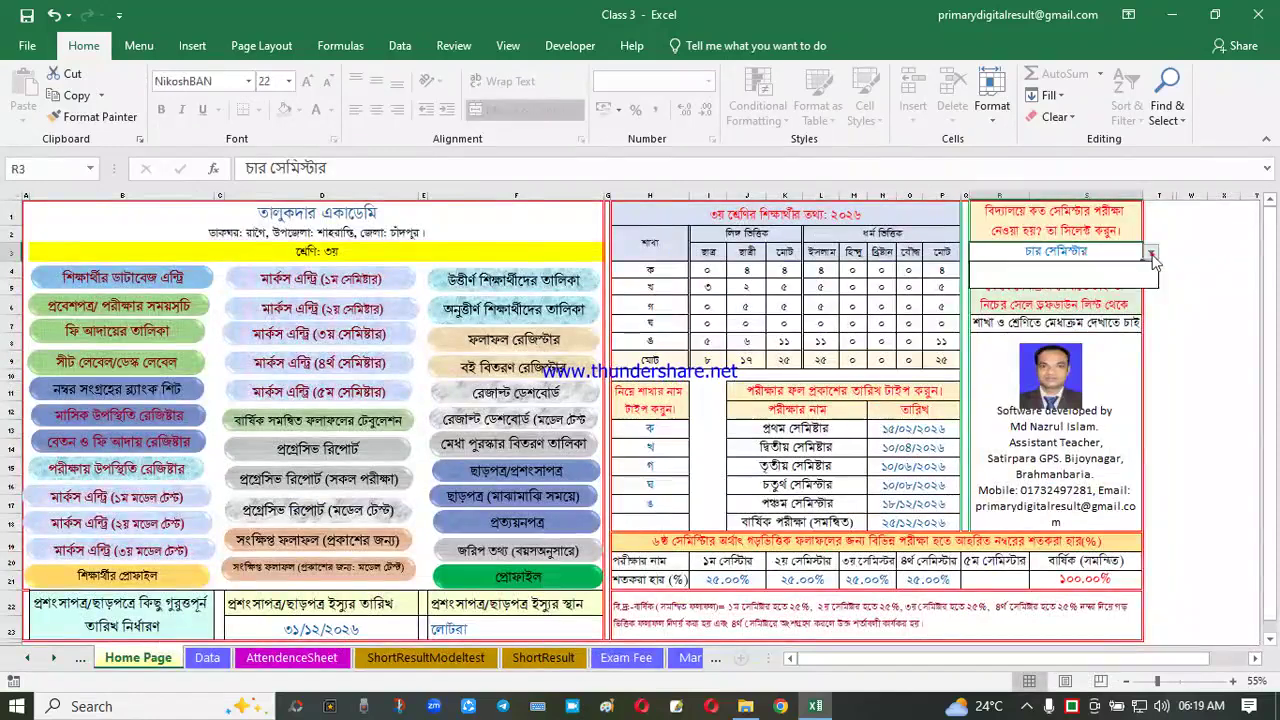
click(993, 285)
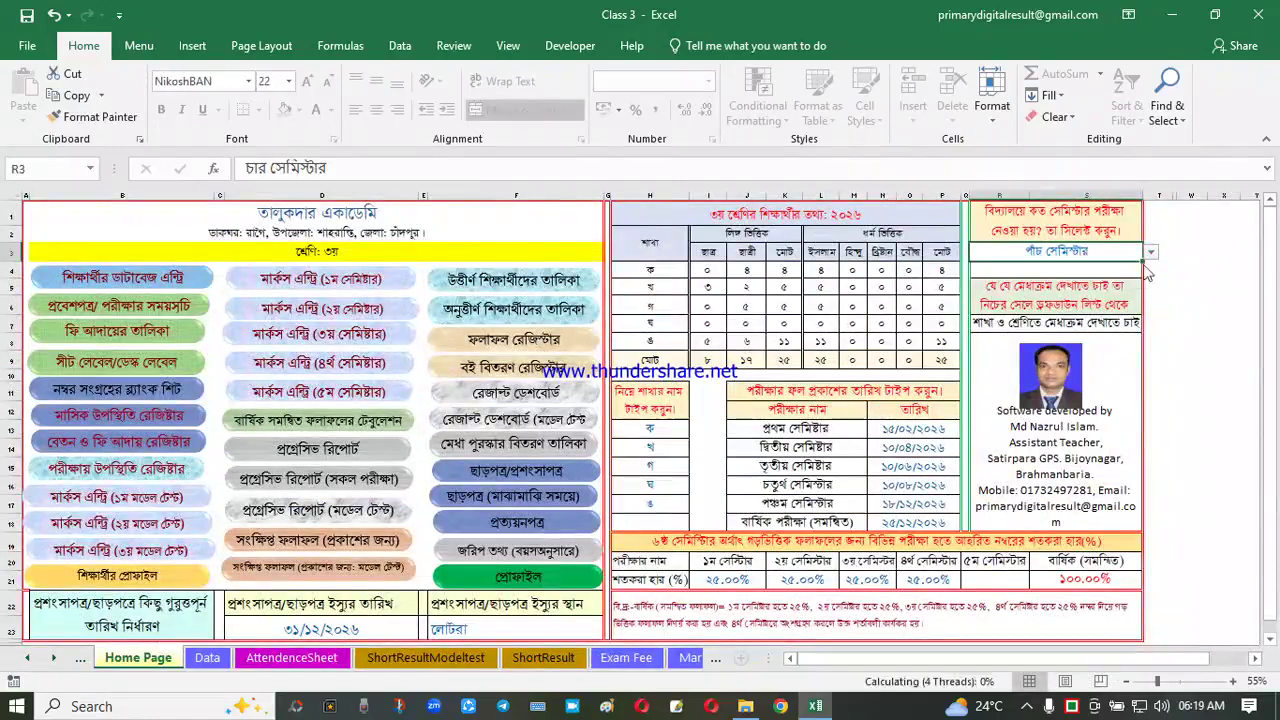
Set the percentage shares of all five semesters, first through fifth, to 20% each
click(1012, 579)
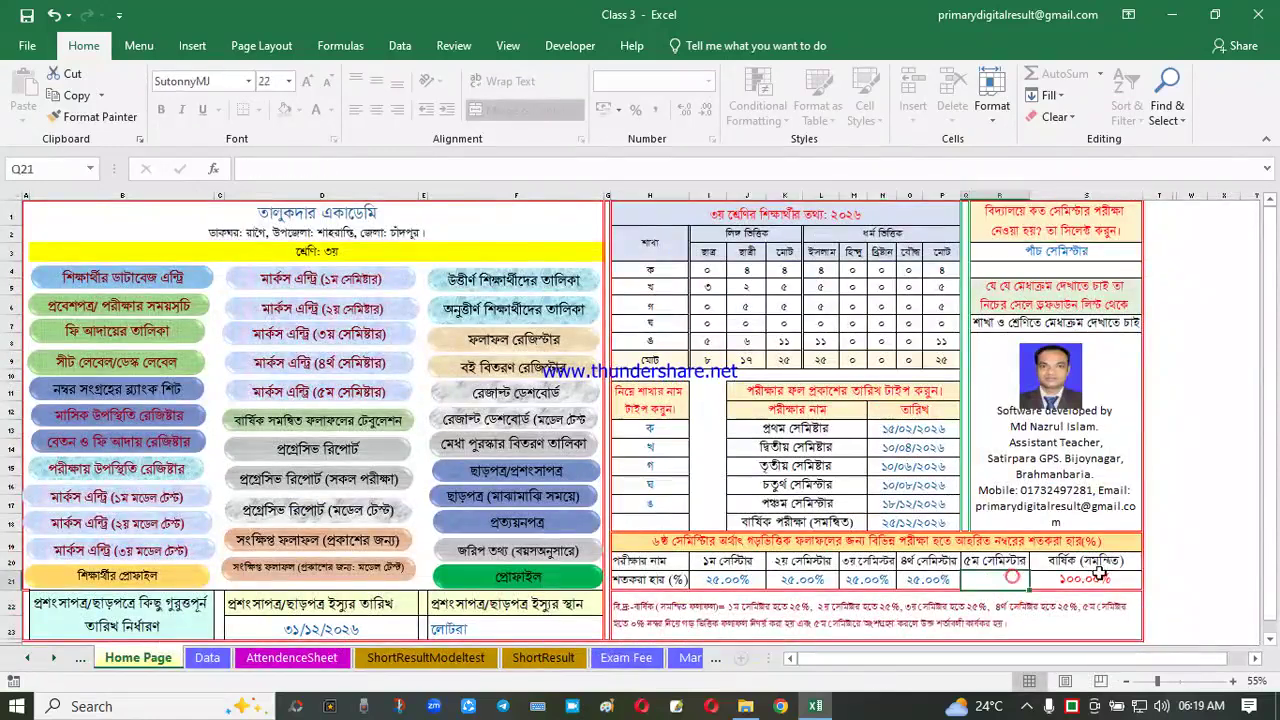
click(725, 582)
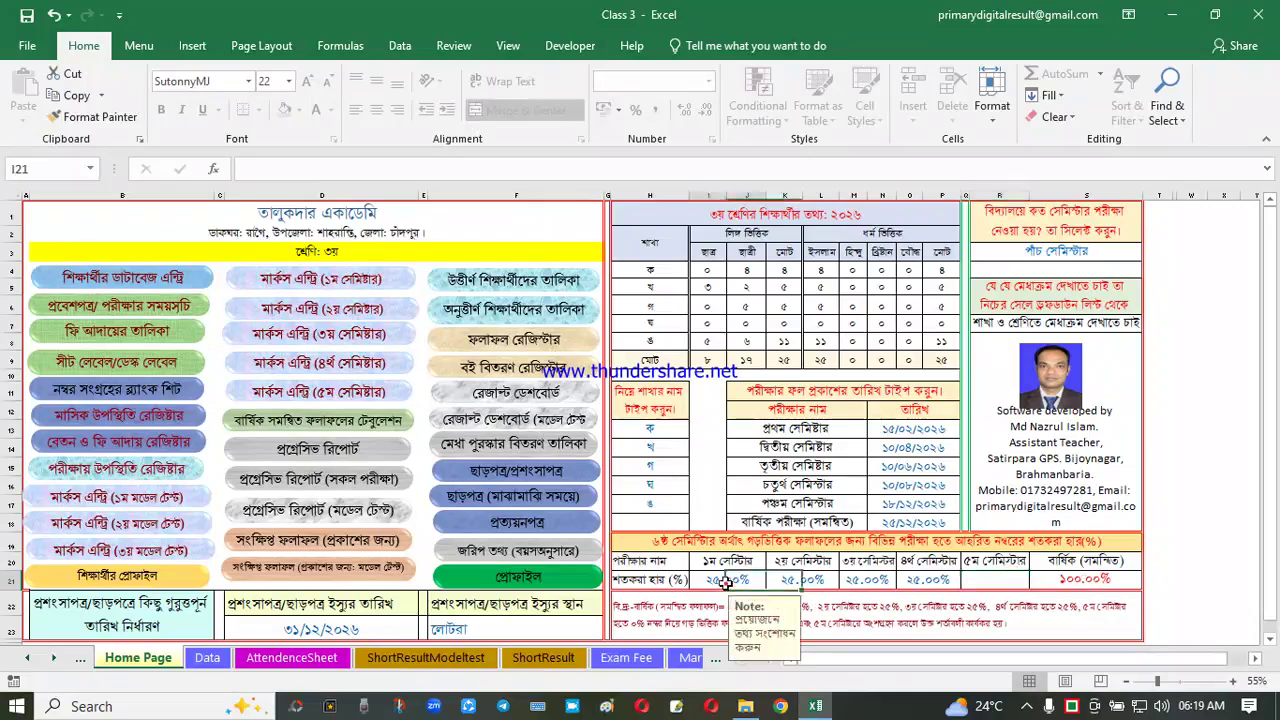
text(20)
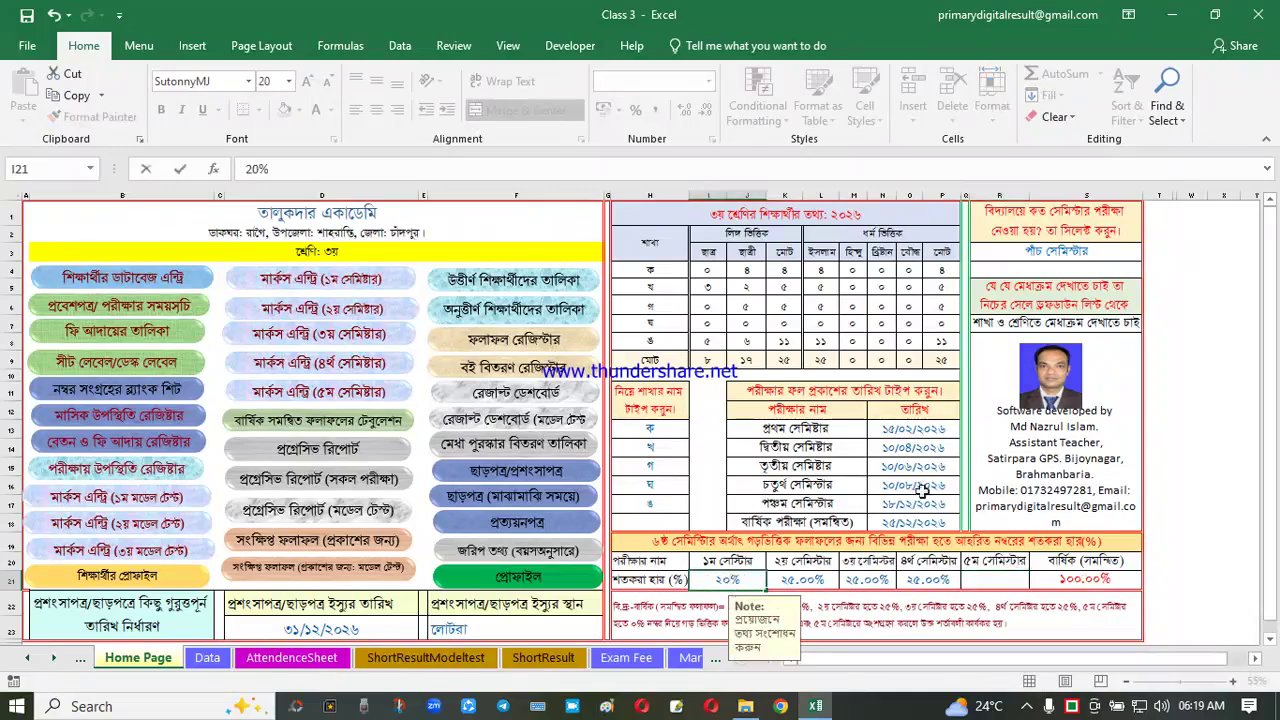
click(815, 578)
text(20)
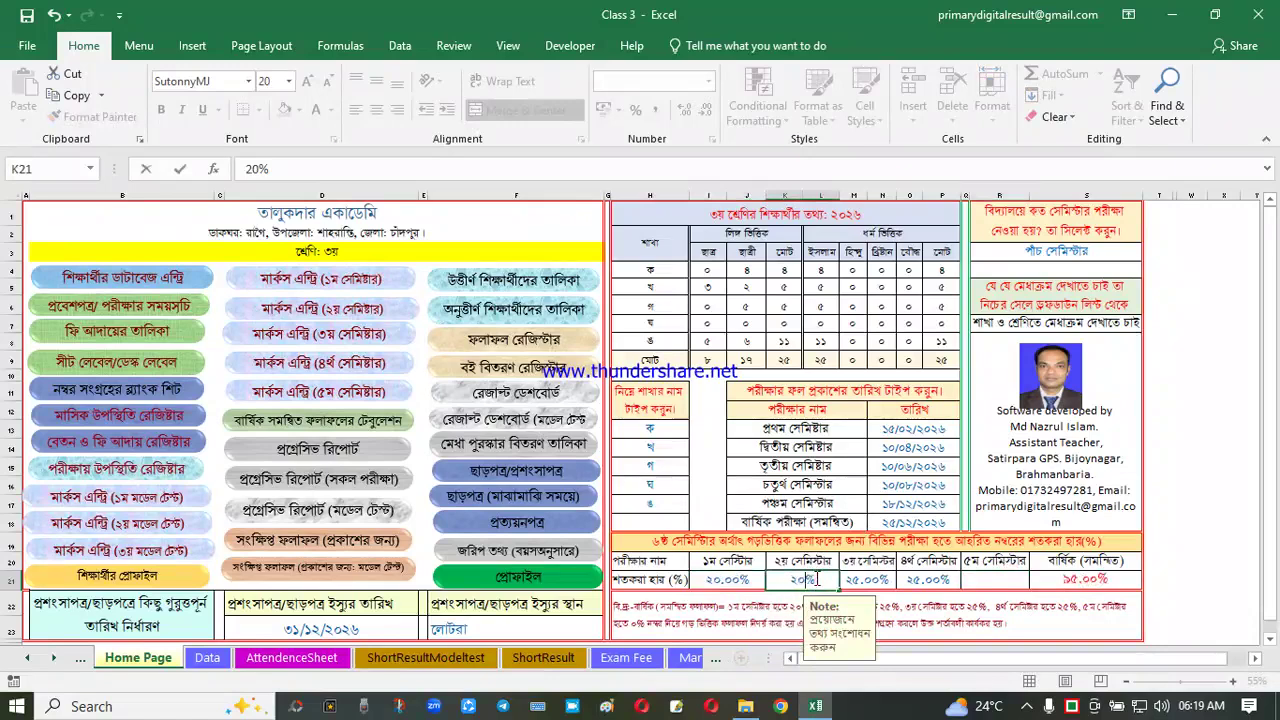
click(857, 578)
text(20)
click(912, 581)
text(20)
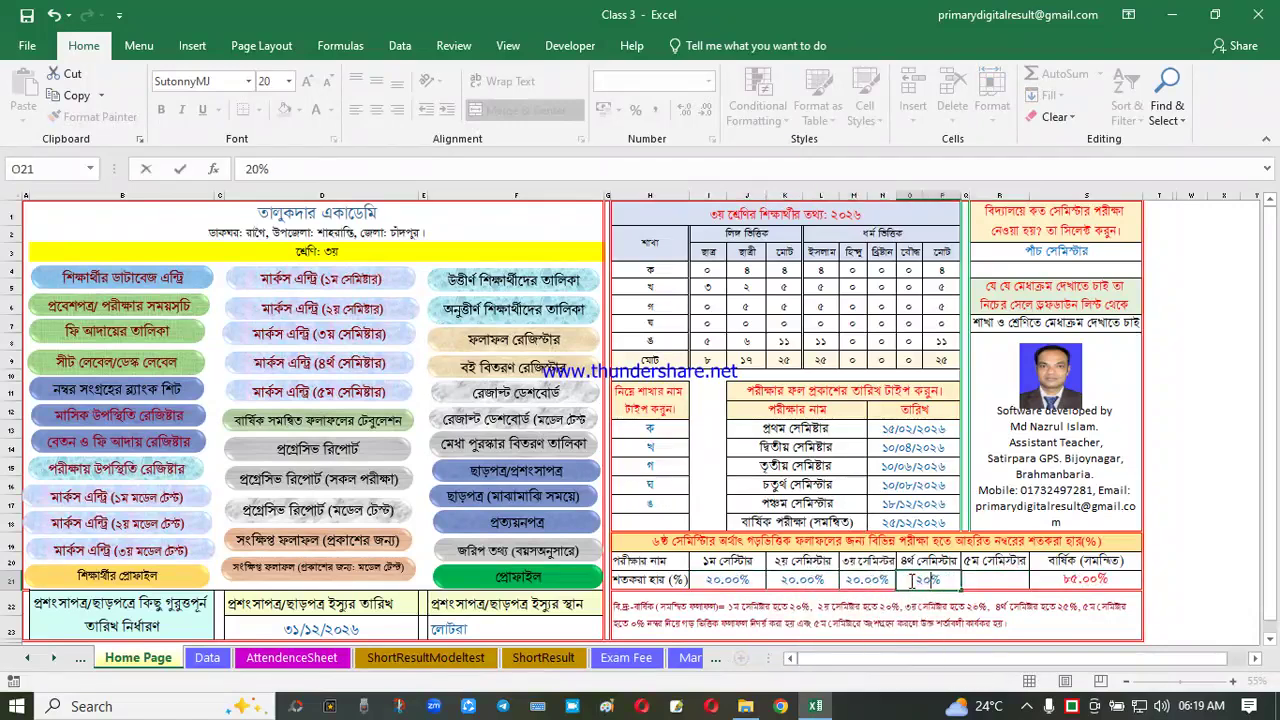
click(972, 578)
text(20)
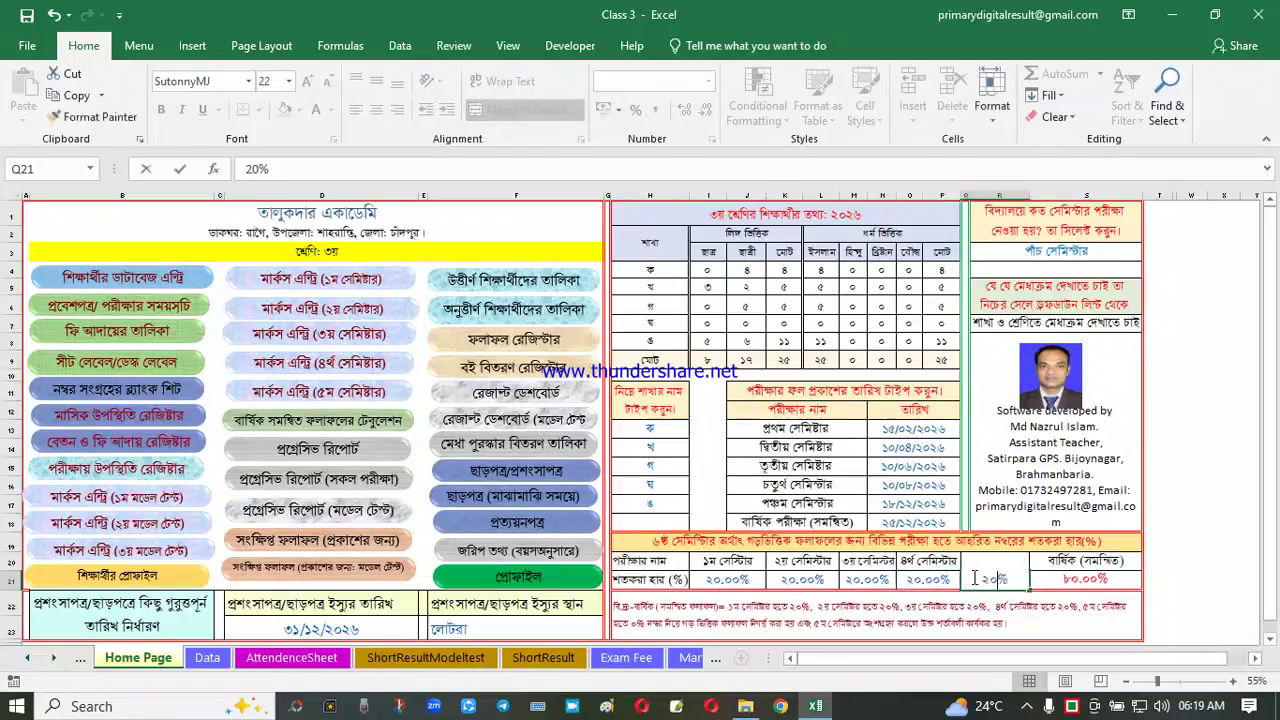
click(1209, 577)
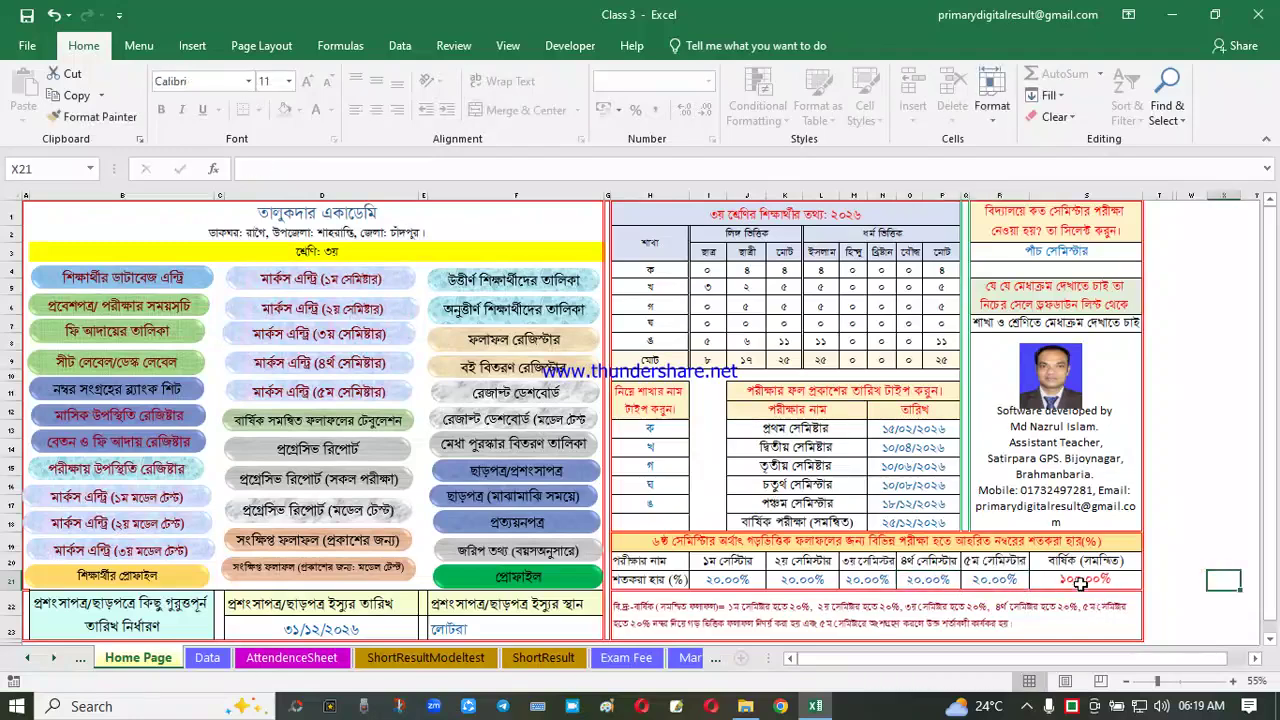
click(1080, 583)
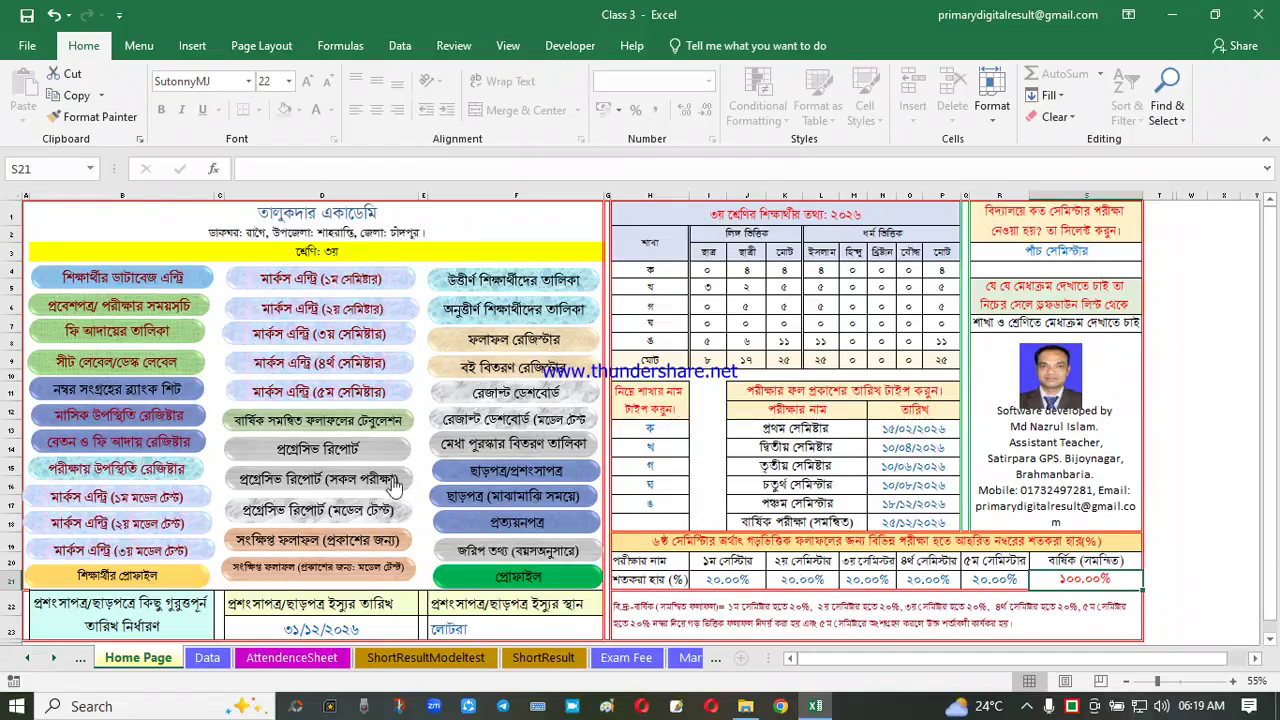
Open the single-exam progress report (Progress Report2) from the home page and look over the first student's mark sheet
click(330, 455)
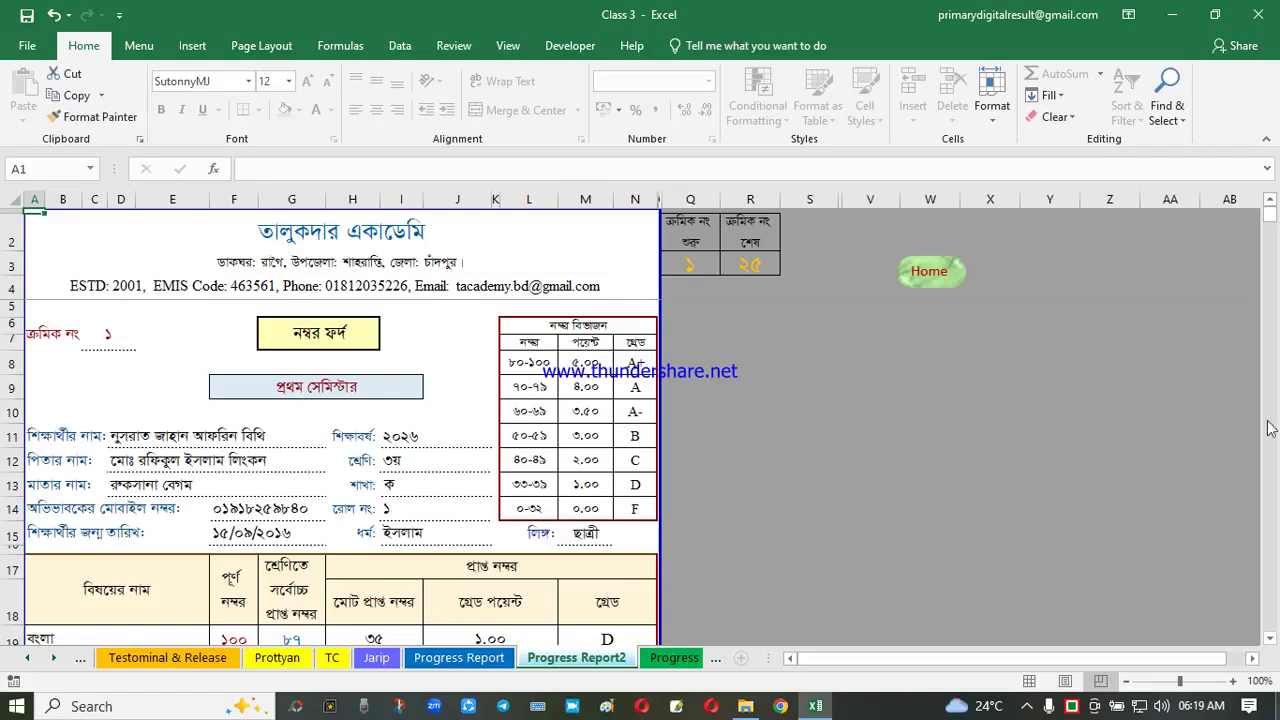
scroll(340, 512, down, 4)
scroll(320, 490, up, 3)
scroll(320, 490, up, 1)
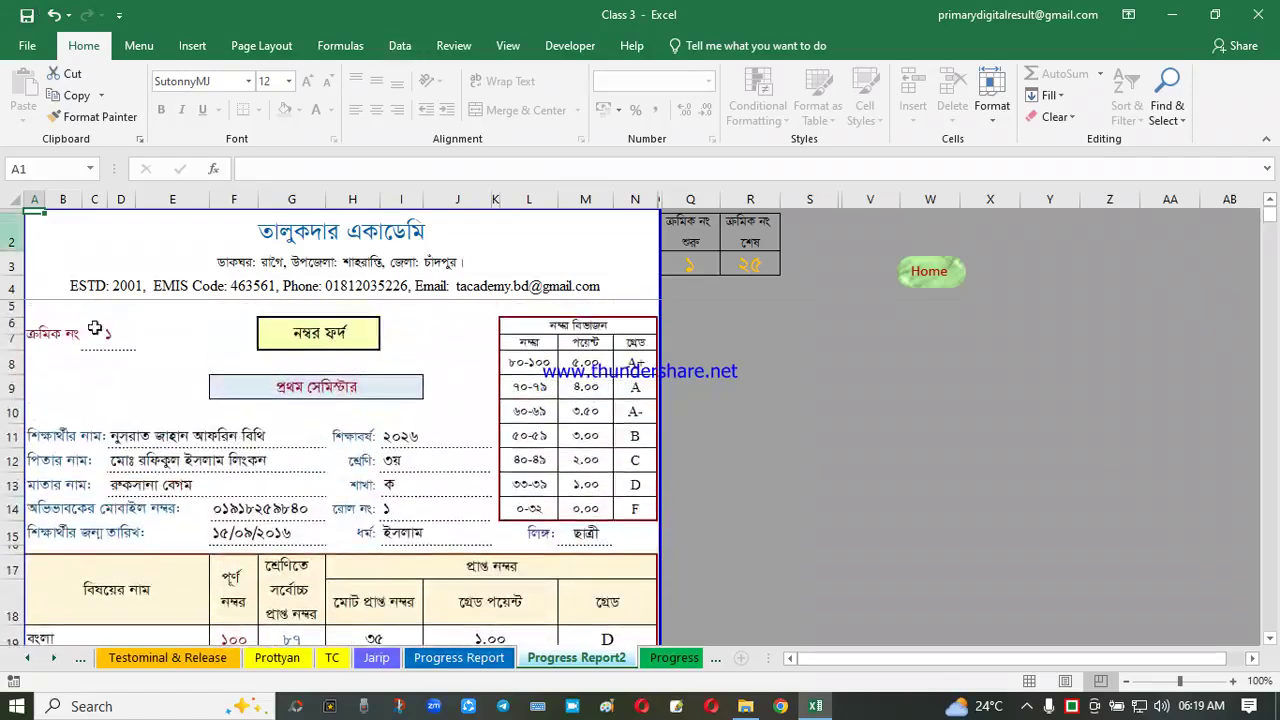
Switch the progress report's exam name to দ্বিতীয় সেমিস্টার (second semester), followed by তৃতীয় সেমিস্টার (third semester)
click(367, 385)
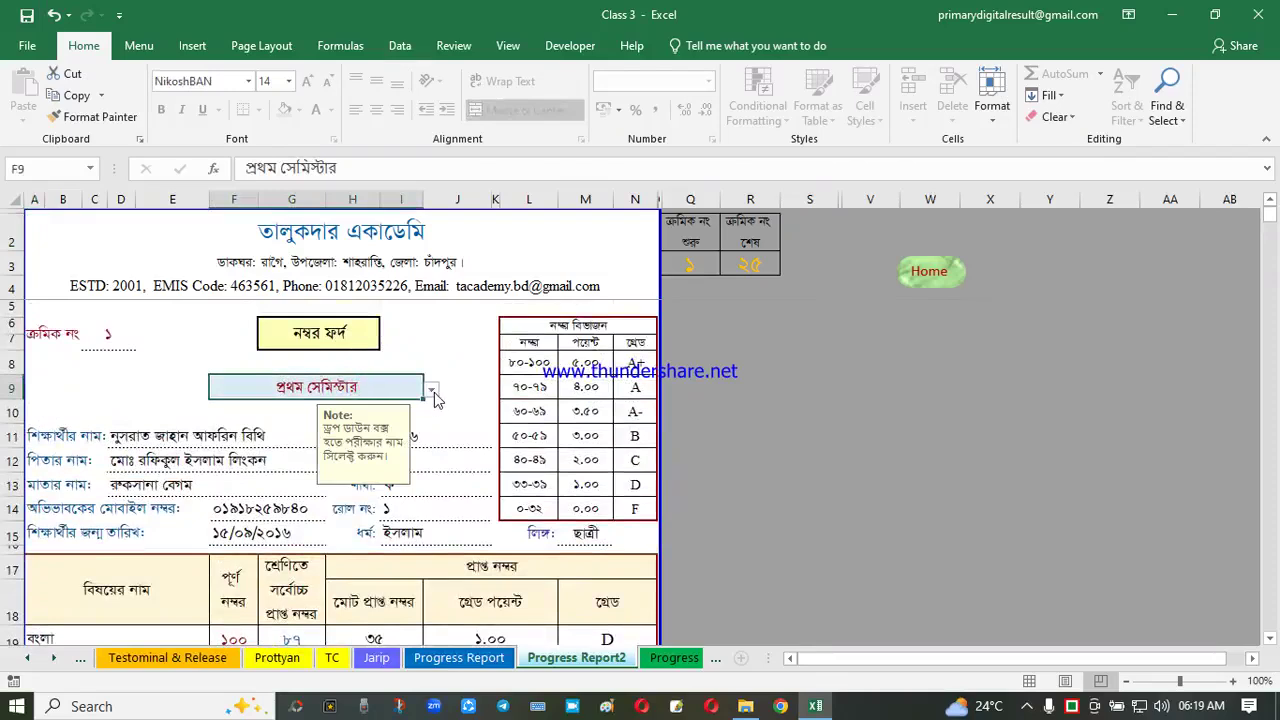
click(431, 390)
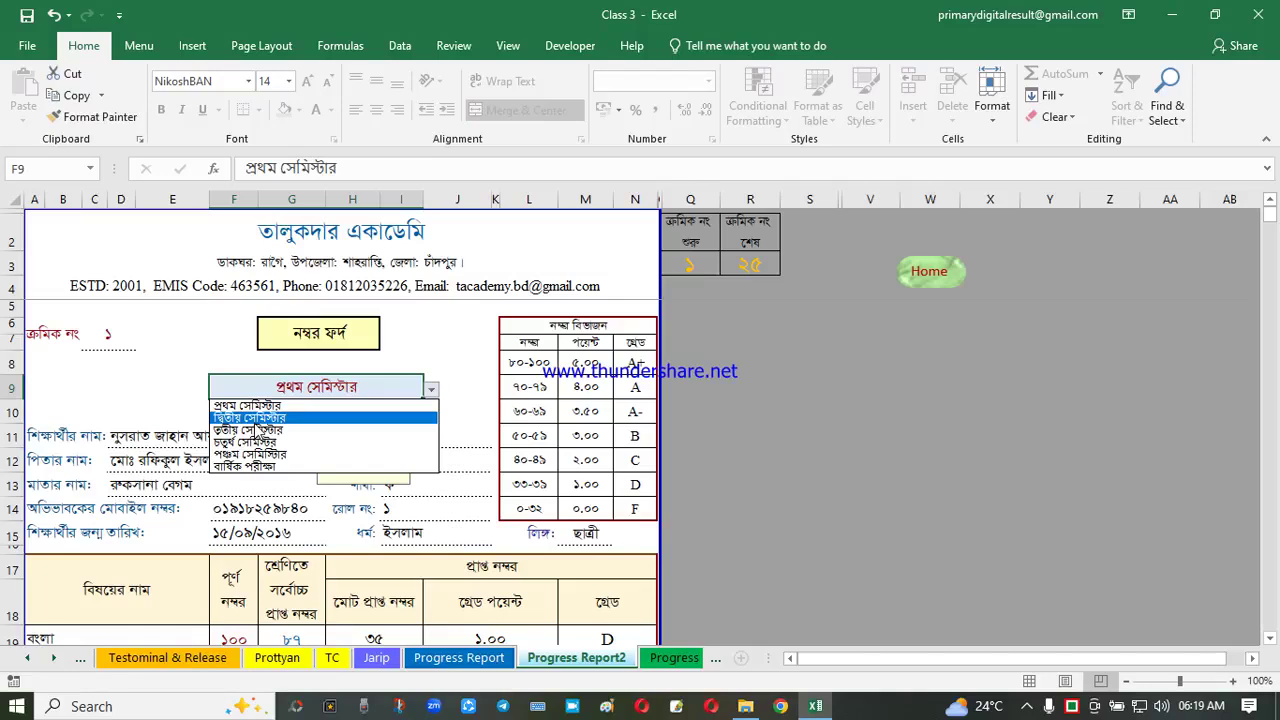
click(249, 418)
click(430, 392)
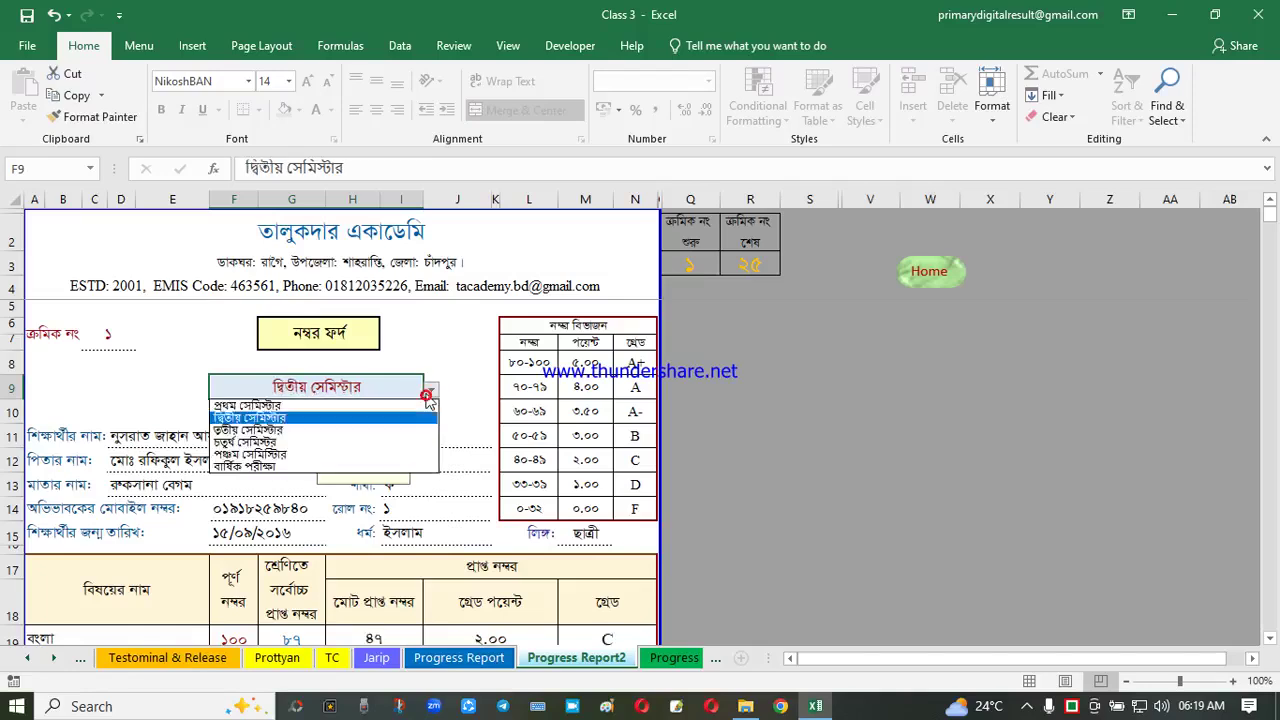
click(246, 435)
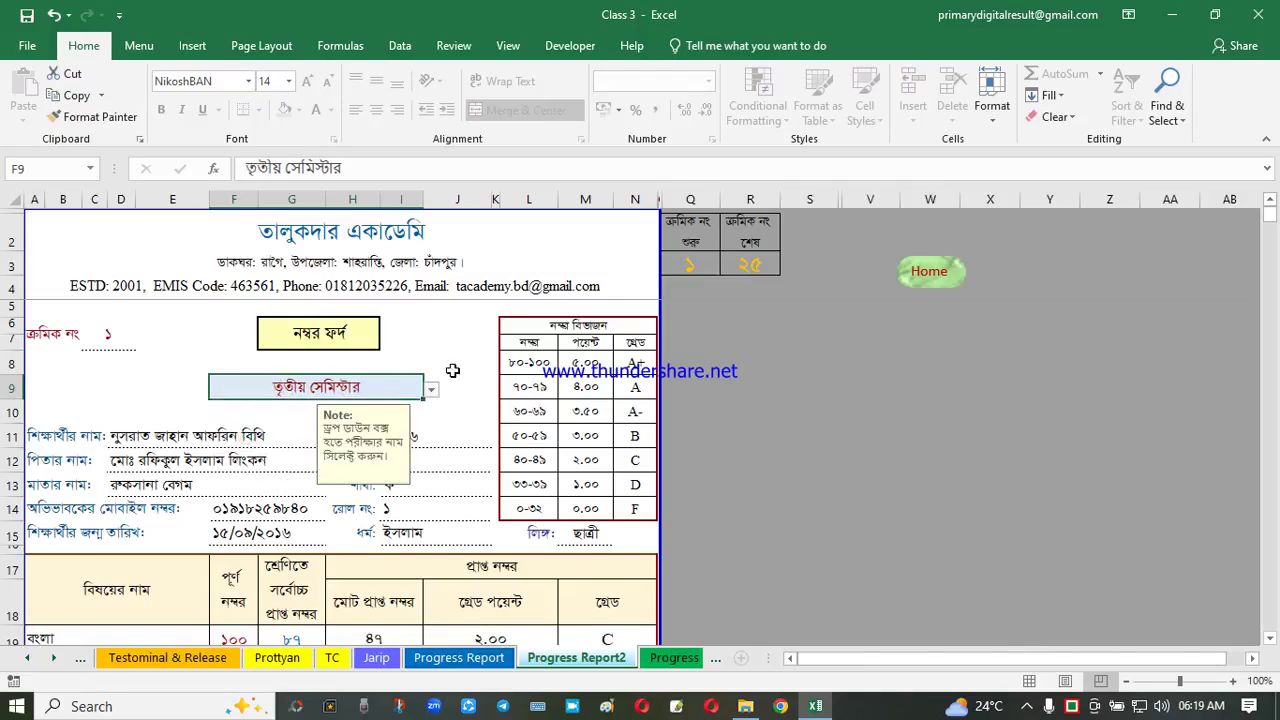
Switch the single-exam report's heading to প্রগ্রেসিভ রিপোর্ট and return it to নম্বর ফর্দ
click(451, 367)
click(345, 337)
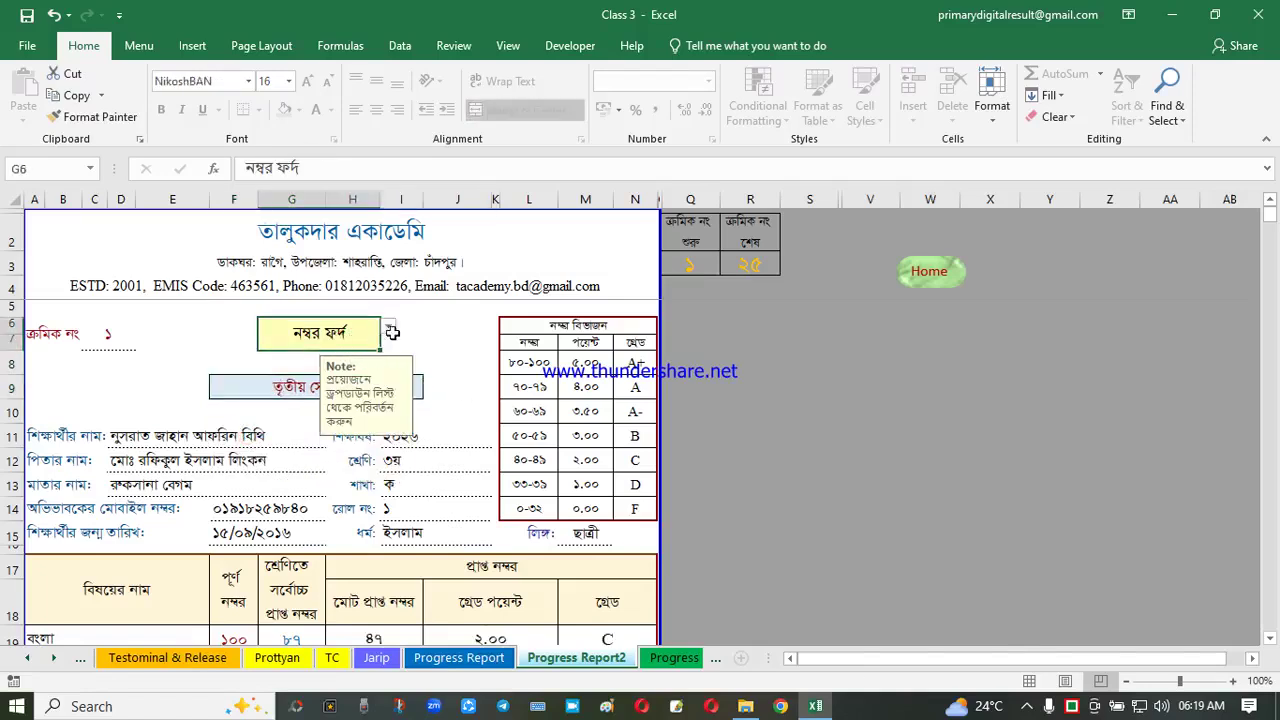
click(388, 328)
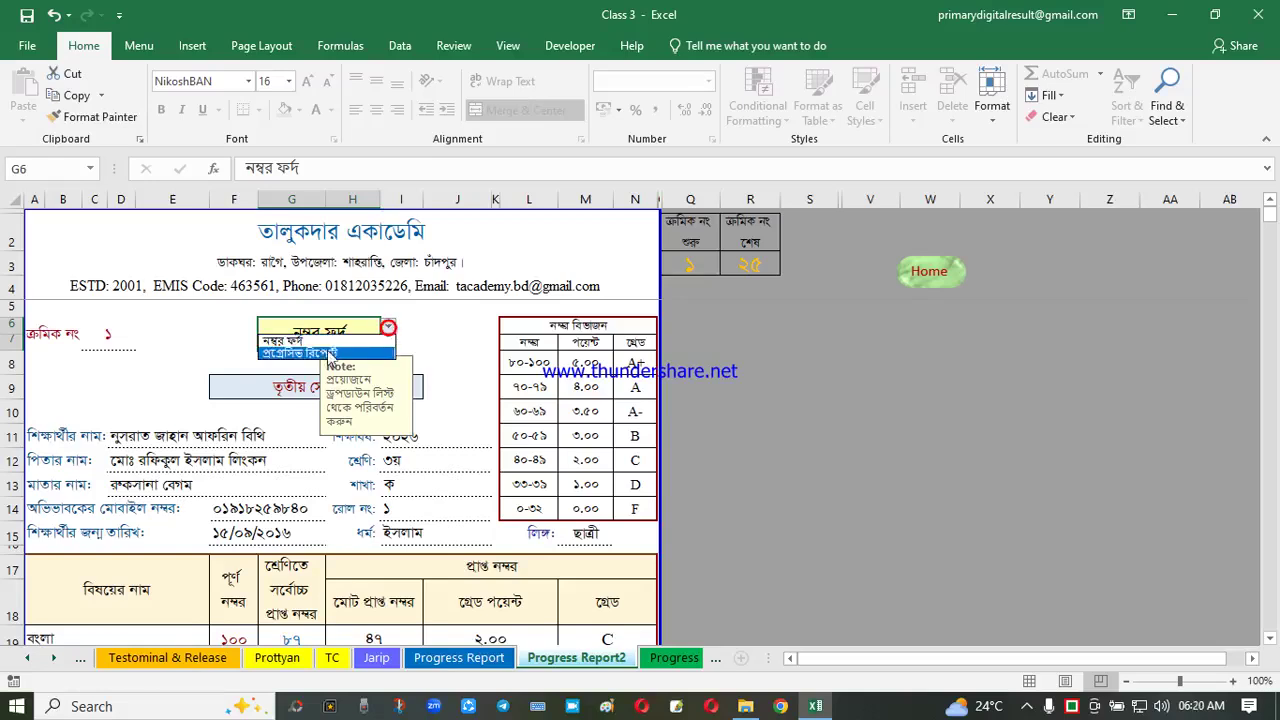
click(322, 353)
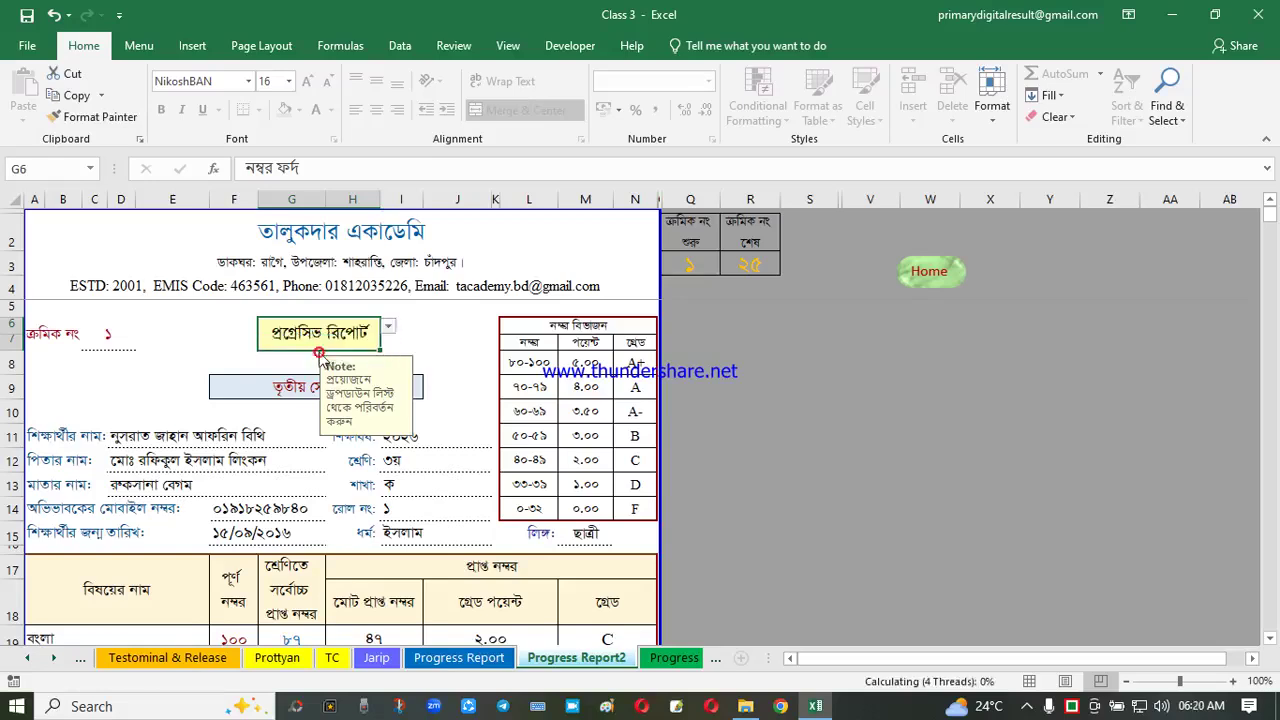
click(388, 328)
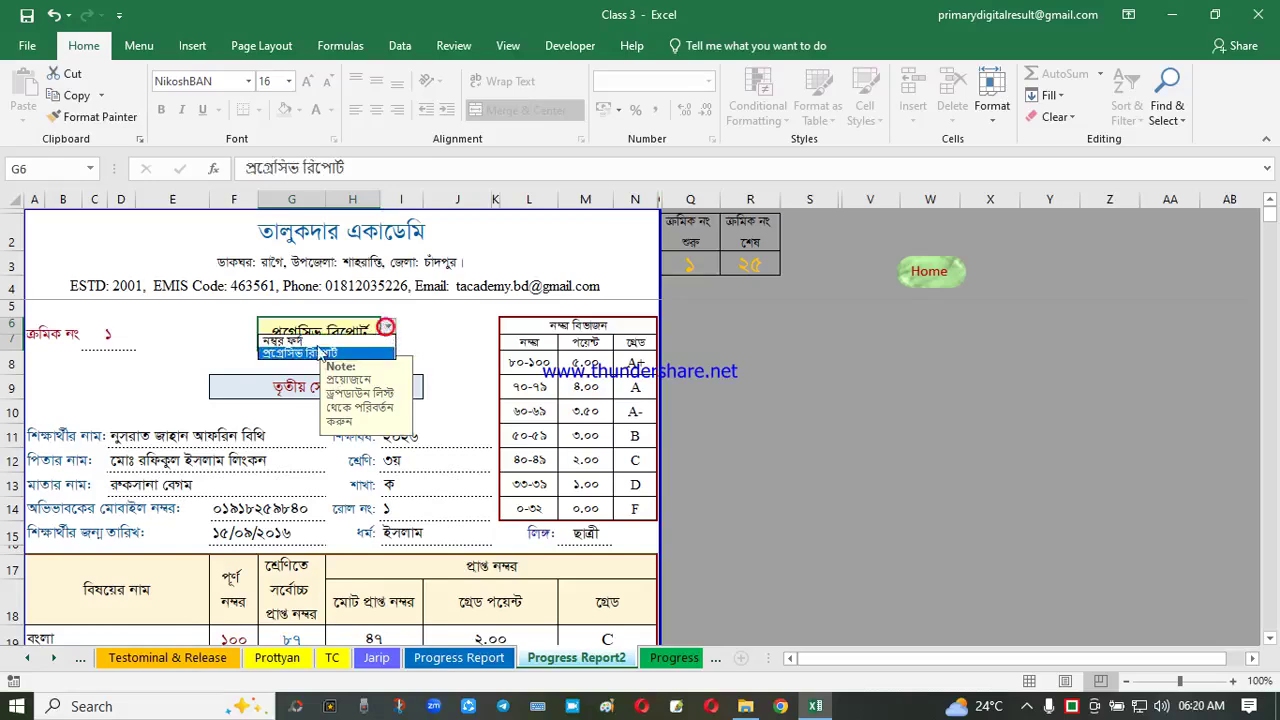
click(287, 345)
click(455, 433)
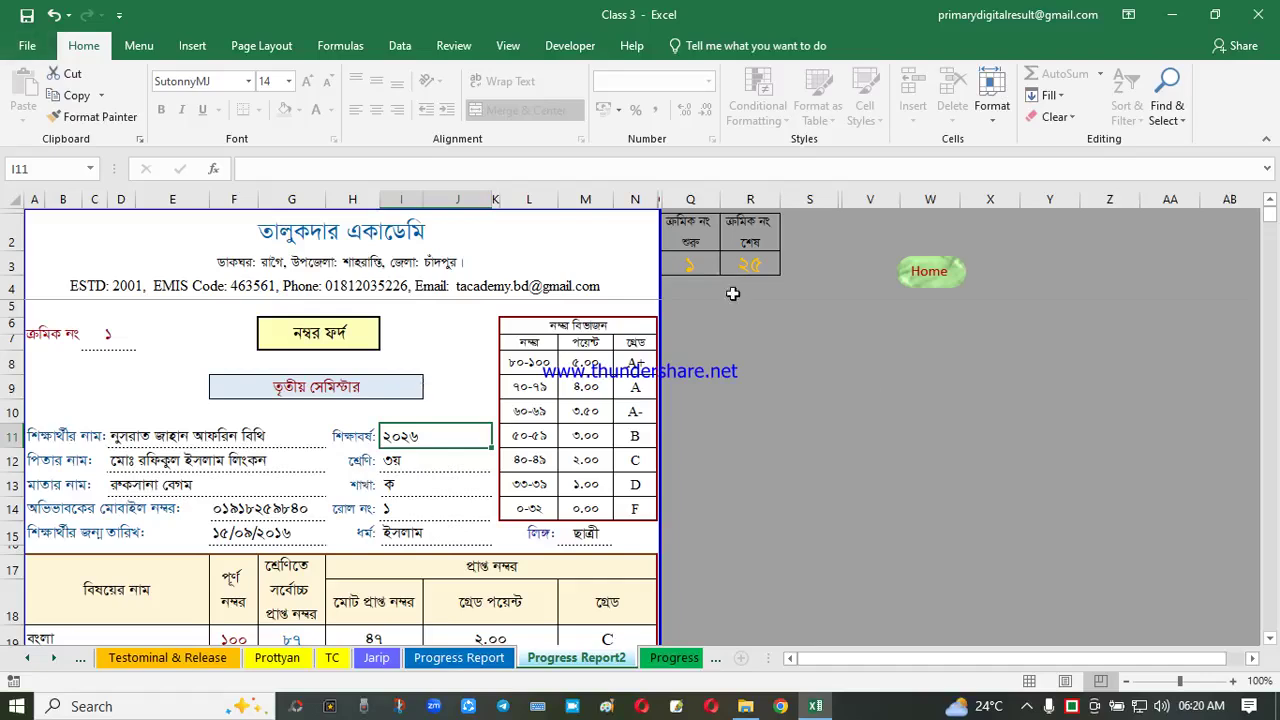
Set the single-exam report's starting serial number (ক্রমিক নং শুরু) to 26 and return it to 1
click(704, 266)
click(729, 267)
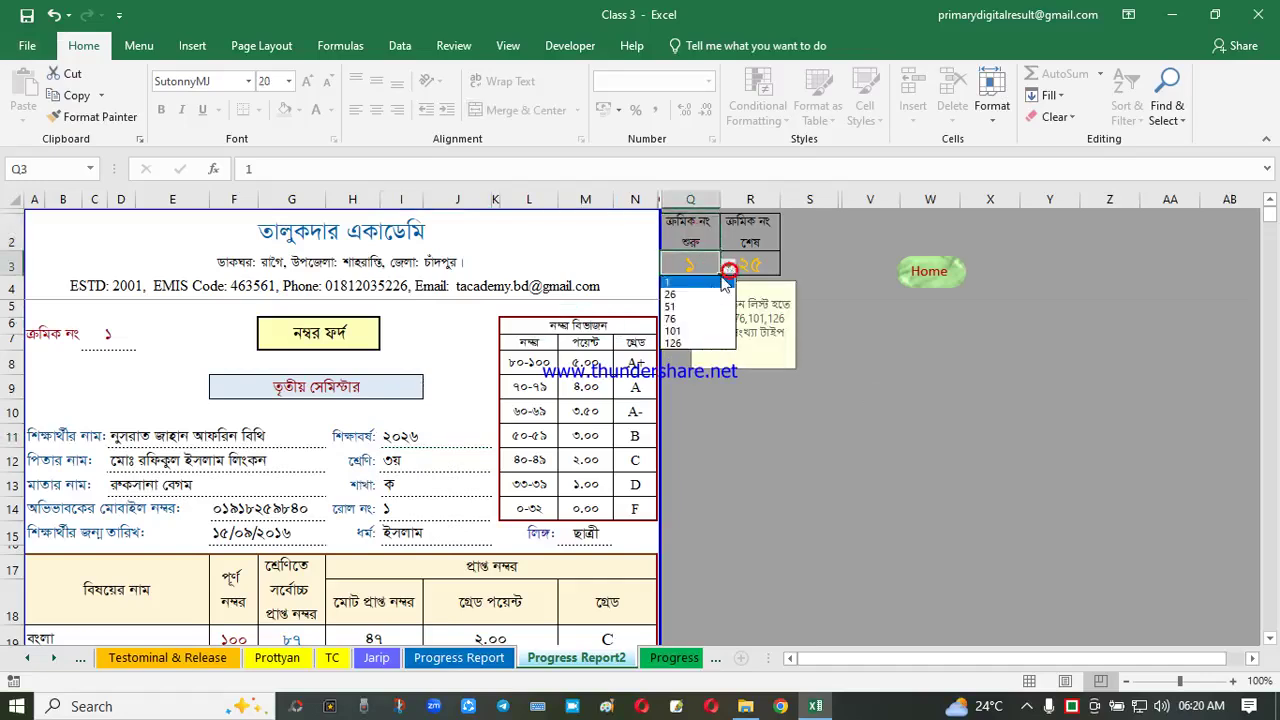
click(680, 295)
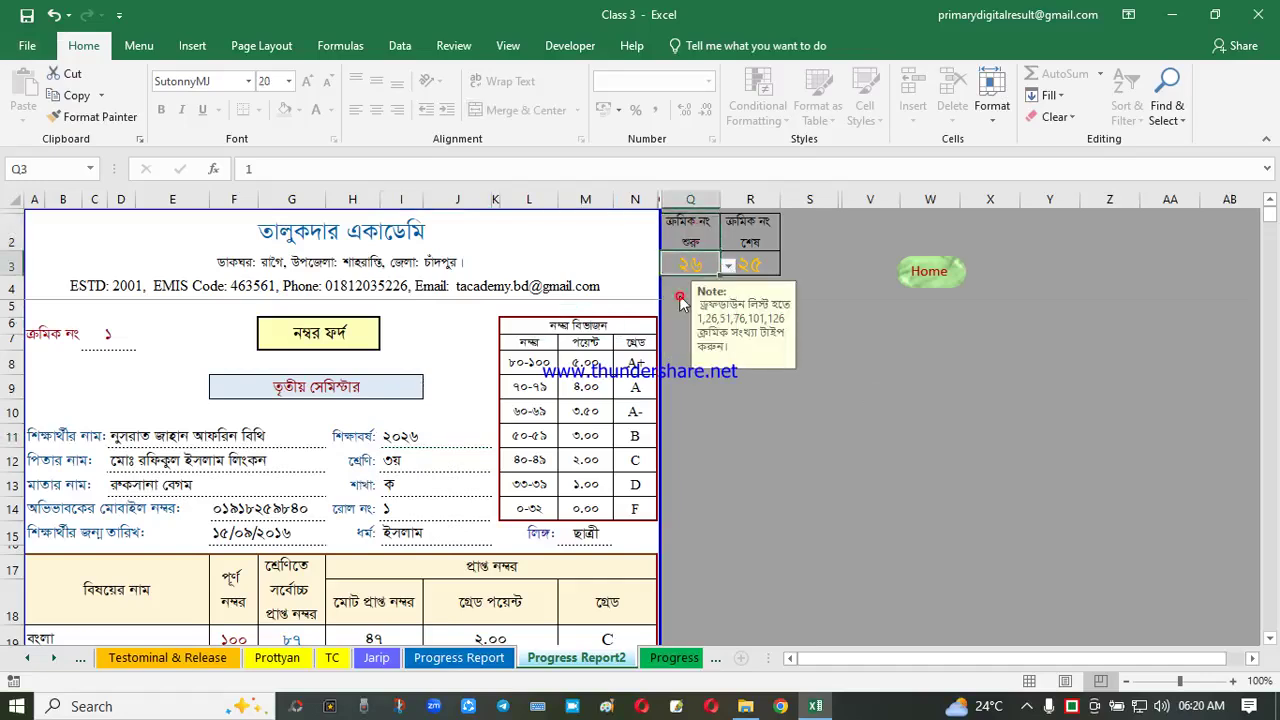
click(754, 433)
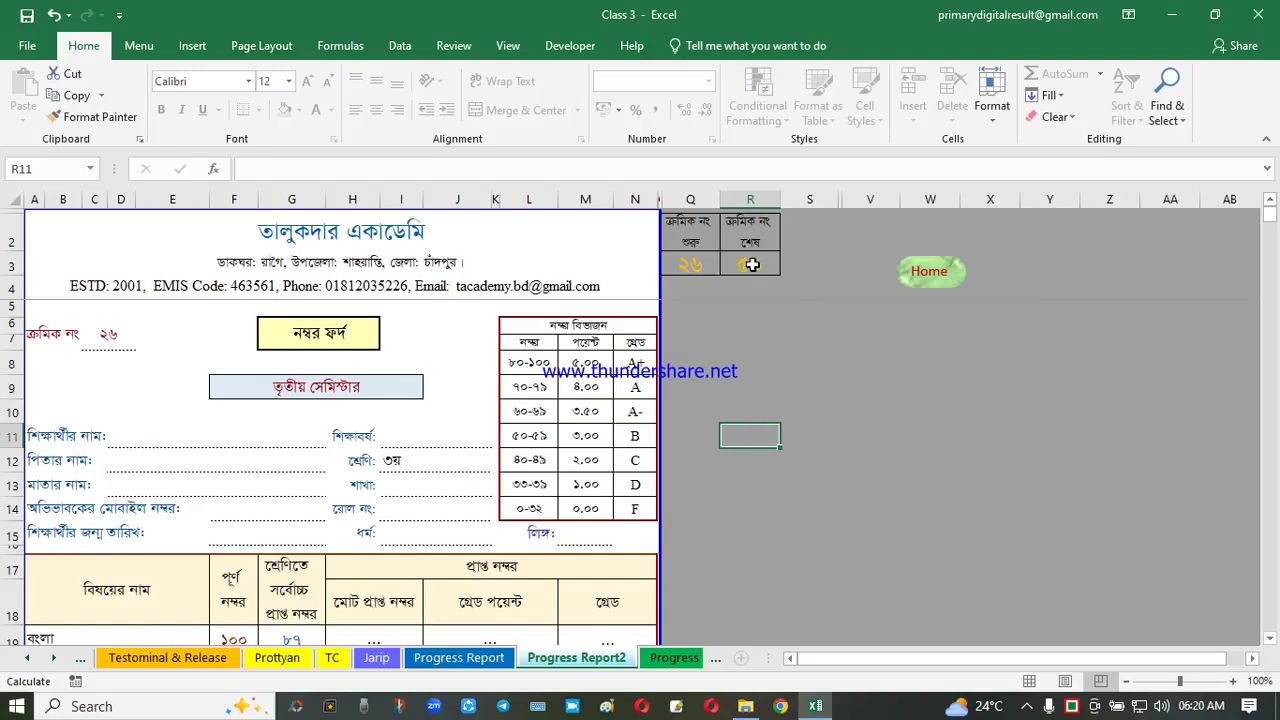
click(703, 266)
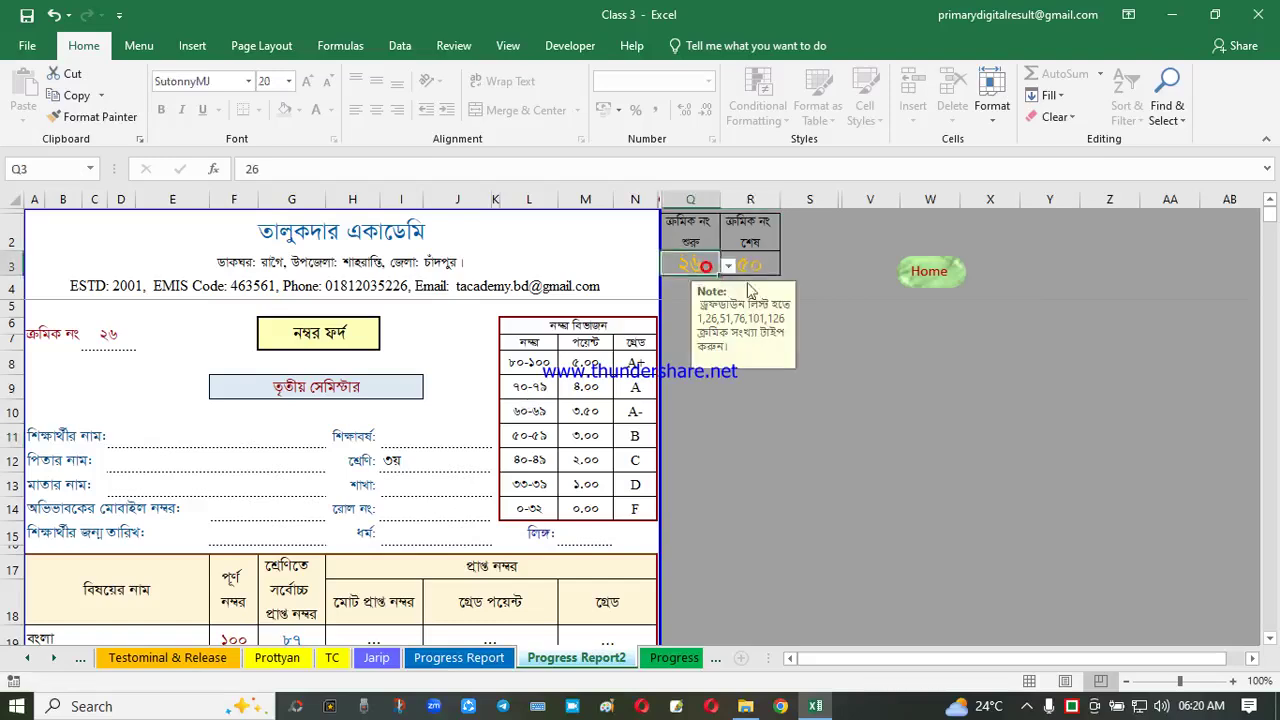
click(729, 271)
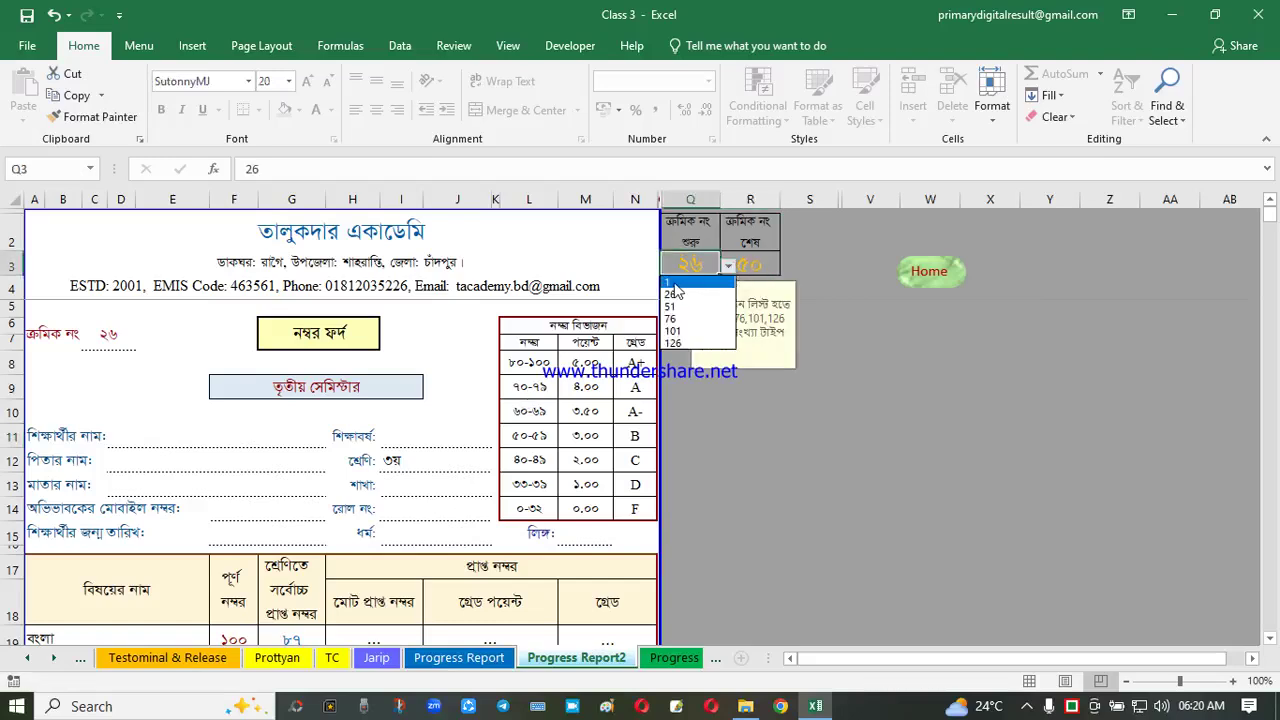
click(672, 282)
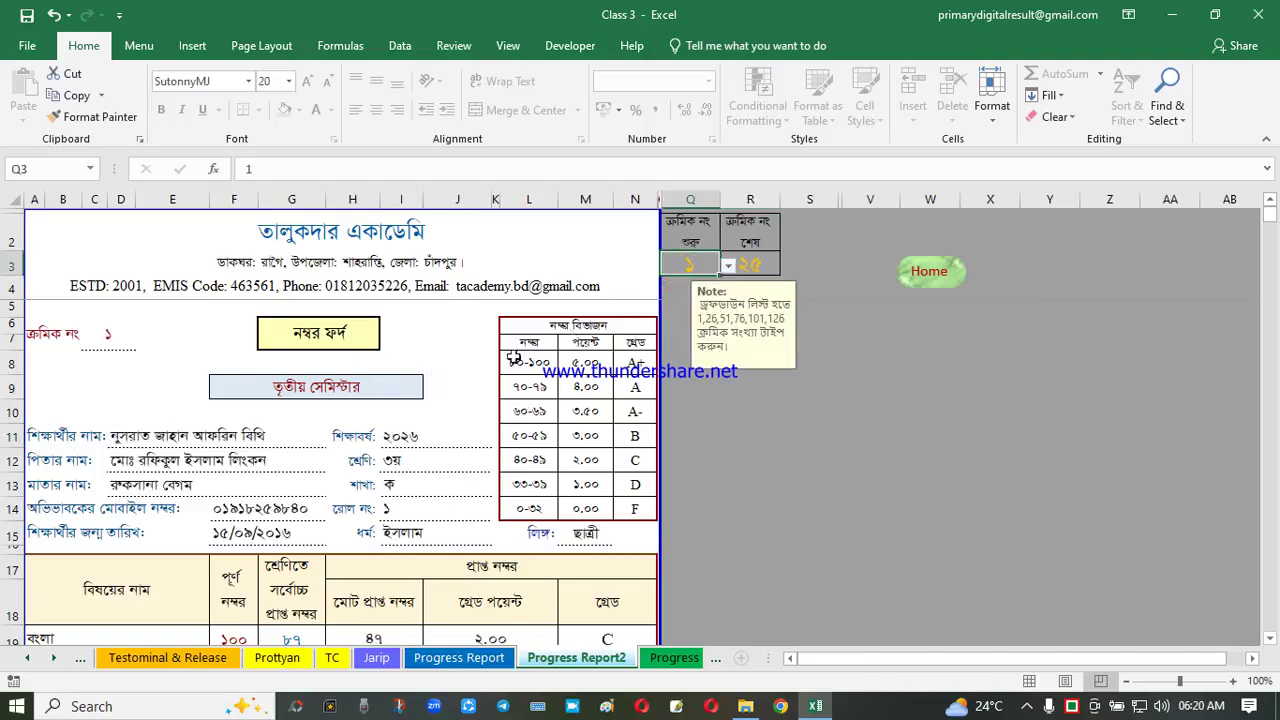
Open the all-exams progress report, প্রগ্রেসিভ রিপোর্ট (সকল পরীক্ষা), from the home page and examine the five semester columns and the annual column
click(926, 271)
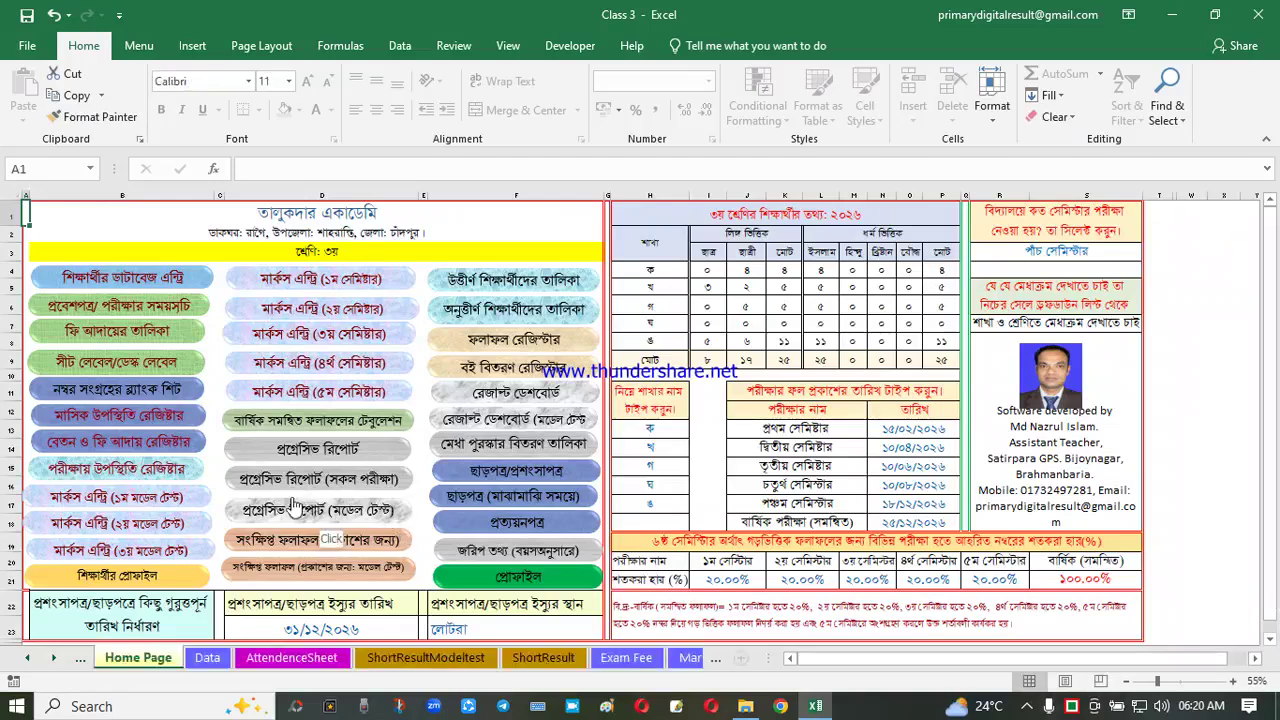
click(344, 483)
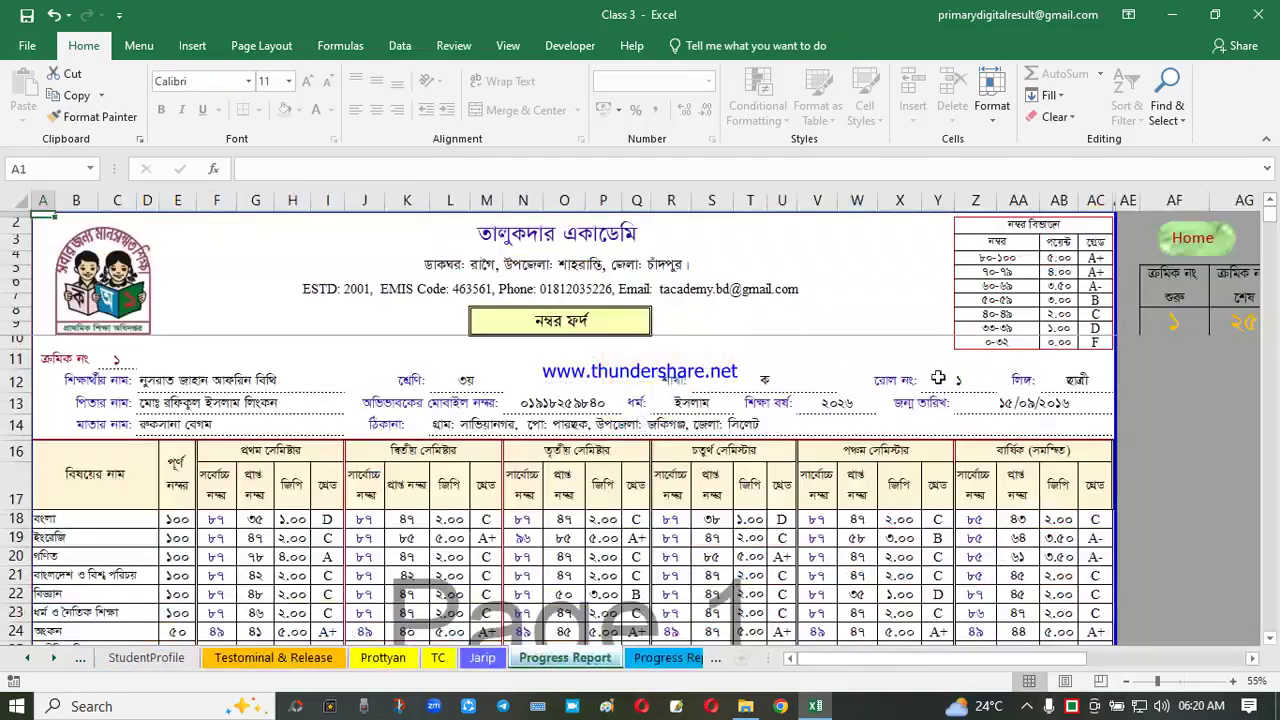
click(858, 520)
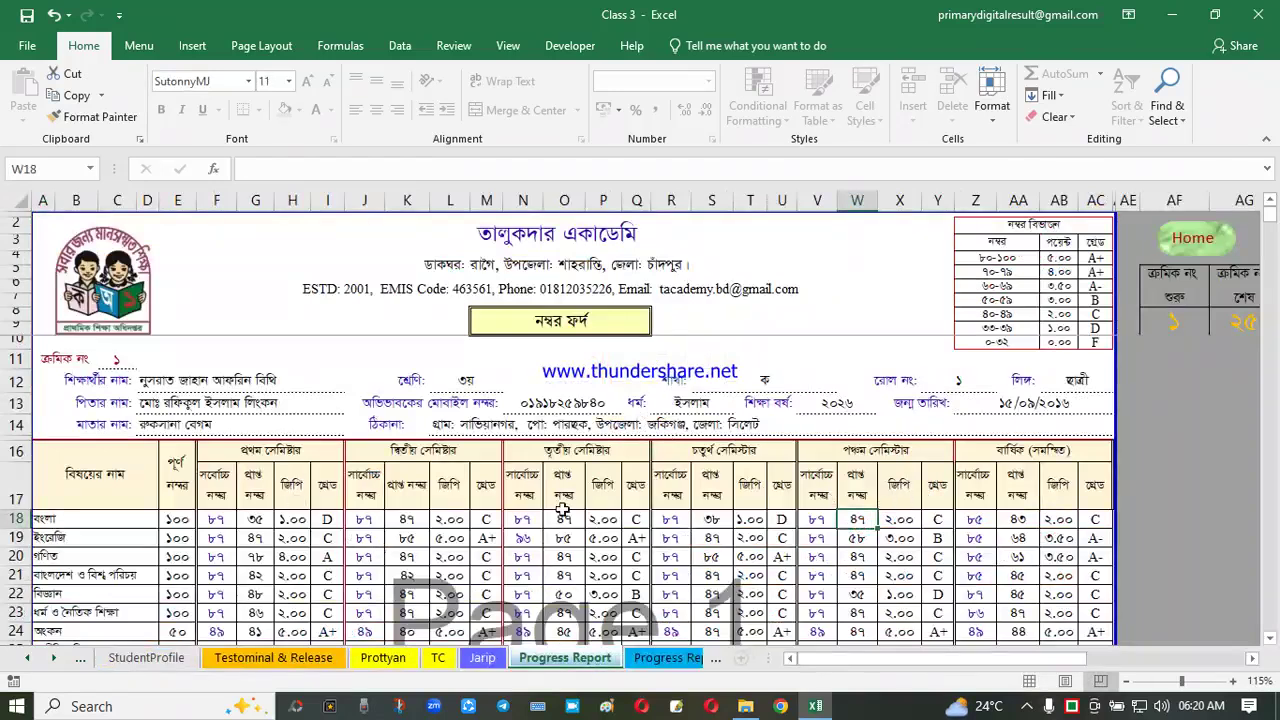
click(300, 452)
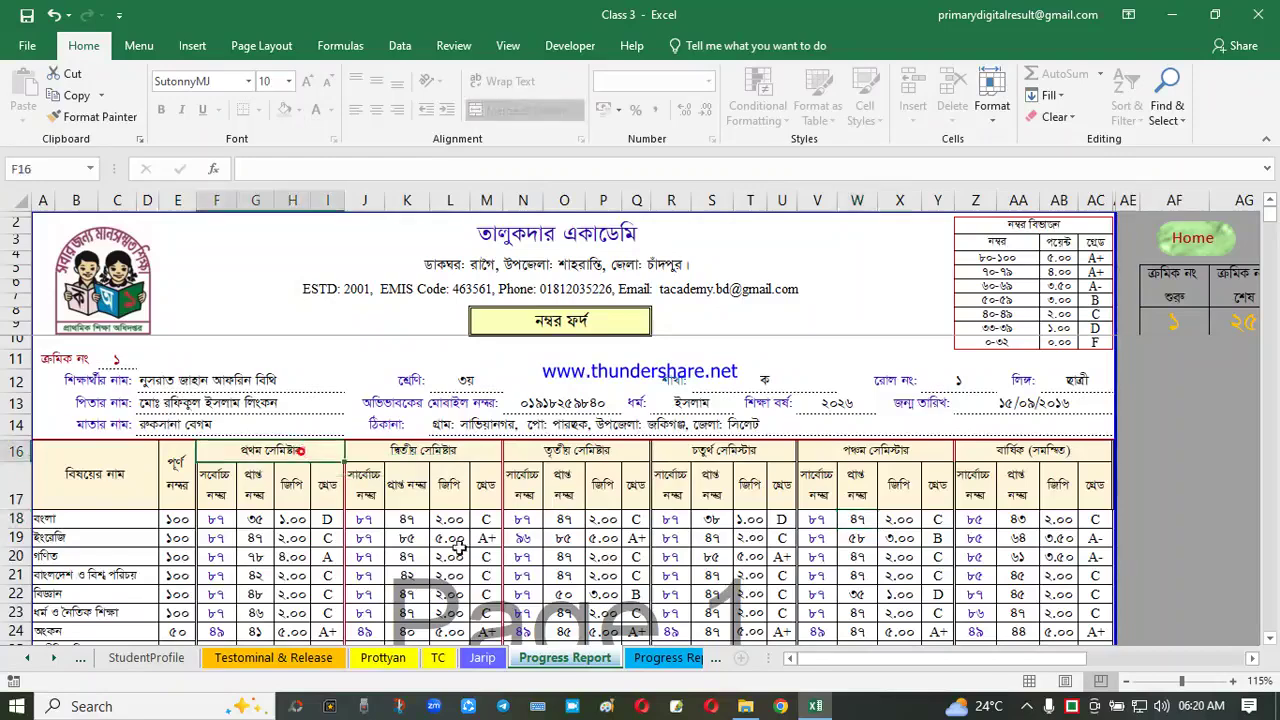
click(440, 459)
click(563, 459)
click(688, 462)
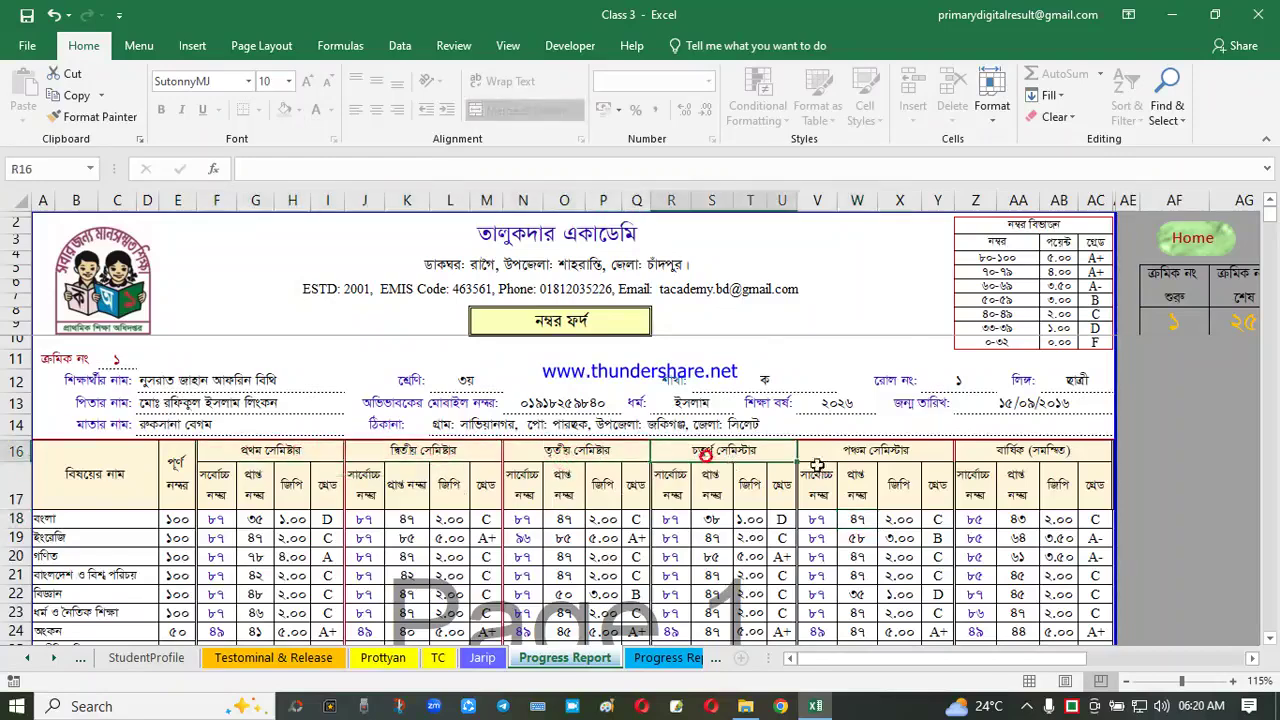
scroll(760, 464, down, 5)
scroll(822, 464, up, 4)
click(883, 395)
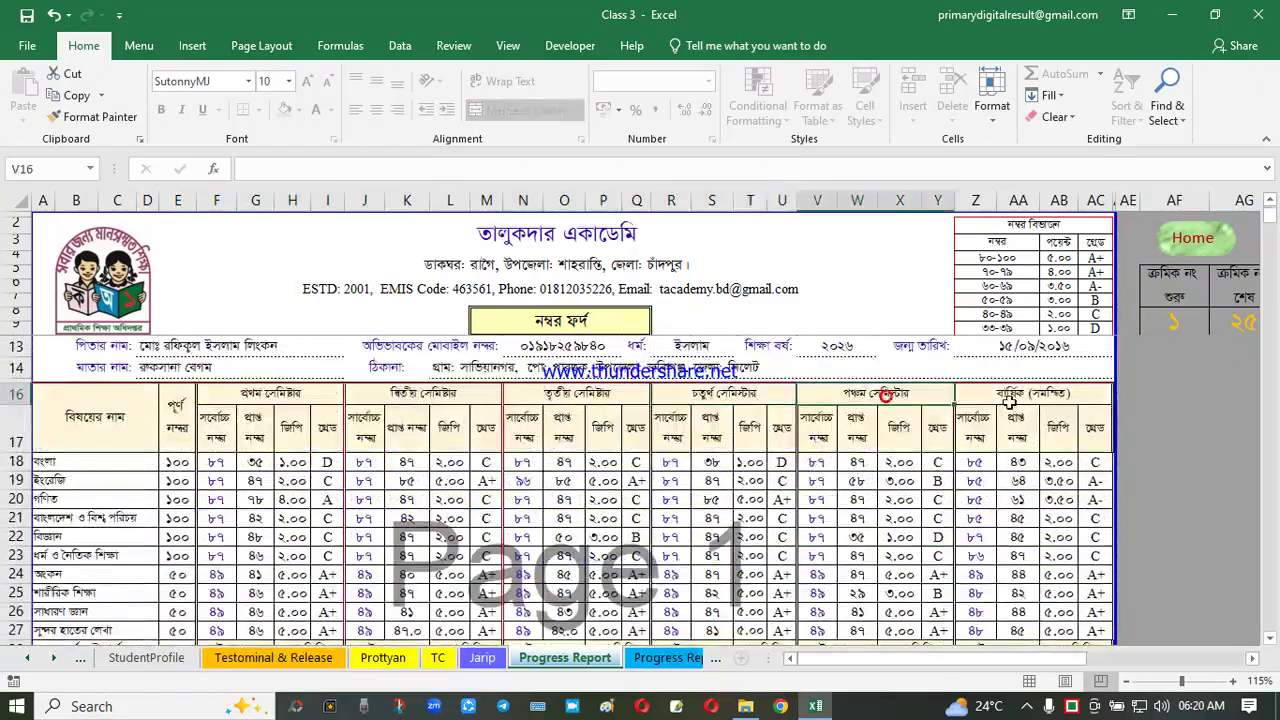
click(1012, 402)
click(617, 515)
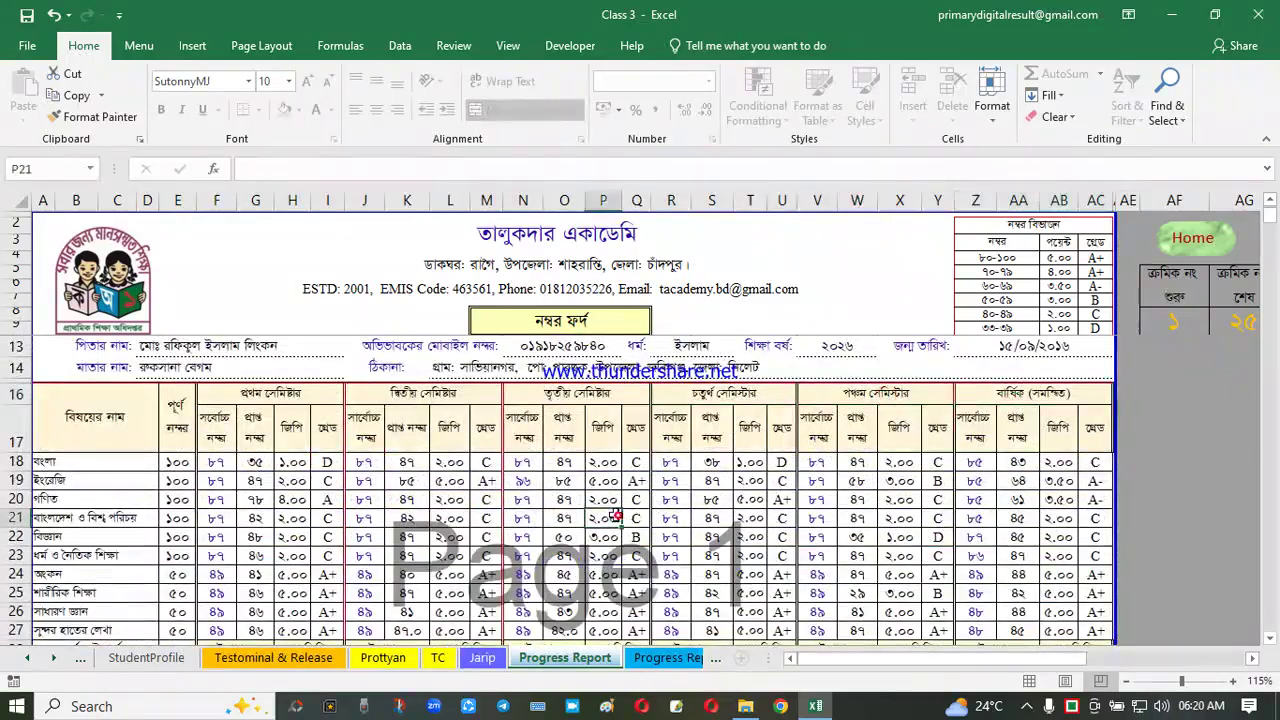
click(711, 537)
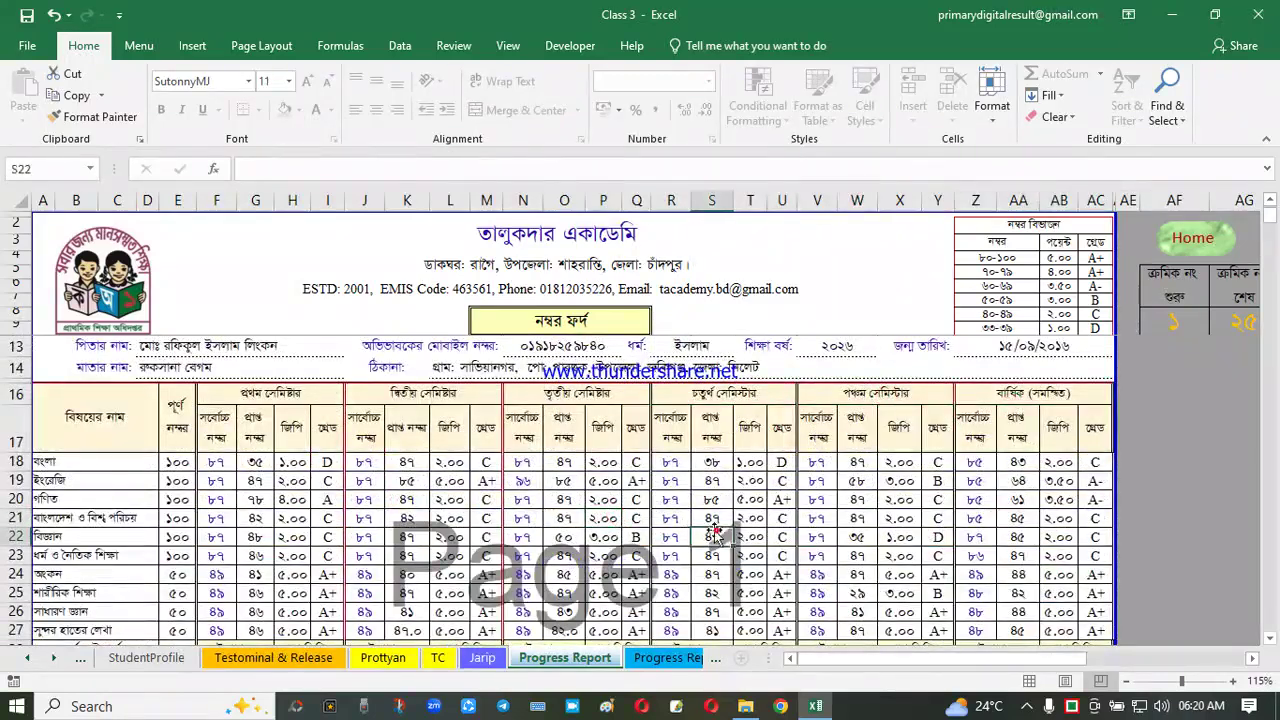
Switch the all-exams report's heading to প্রগ্রেসিভ রিপোর্ট and return it to নম্বর ফর্দ
drag(954, 662, 988, 657)
click(760, 514)
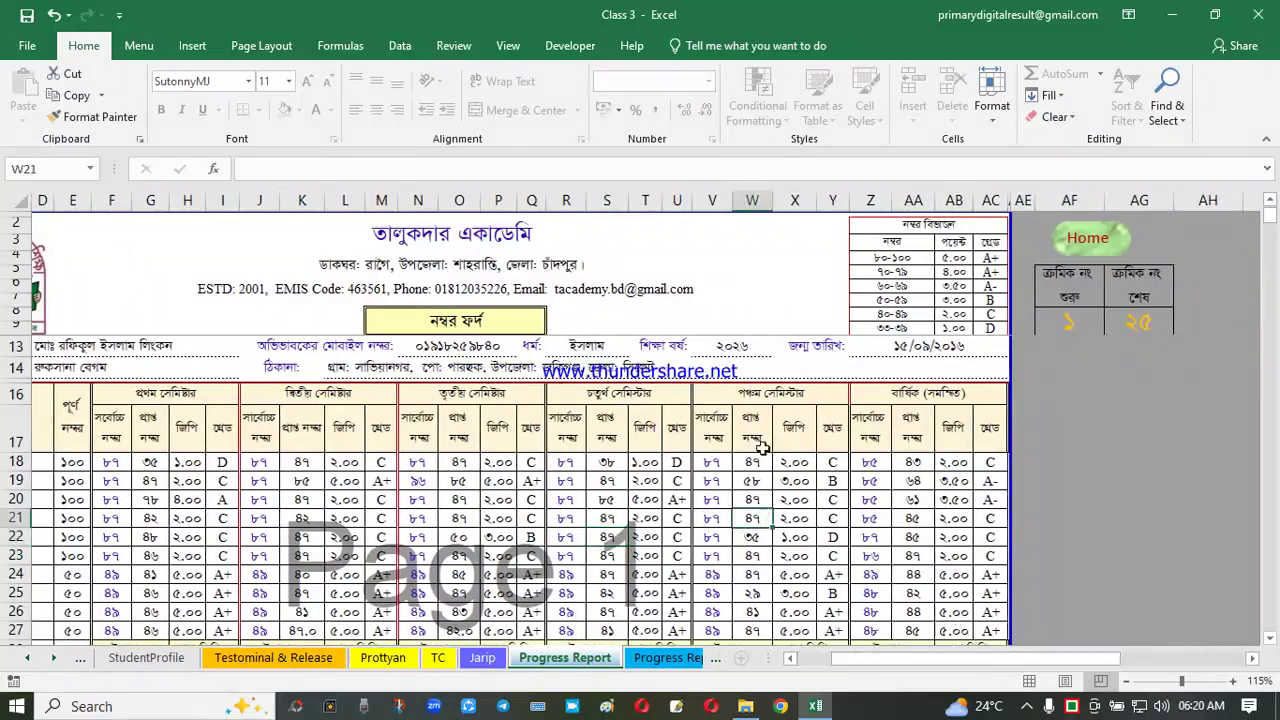
click(505, 320)
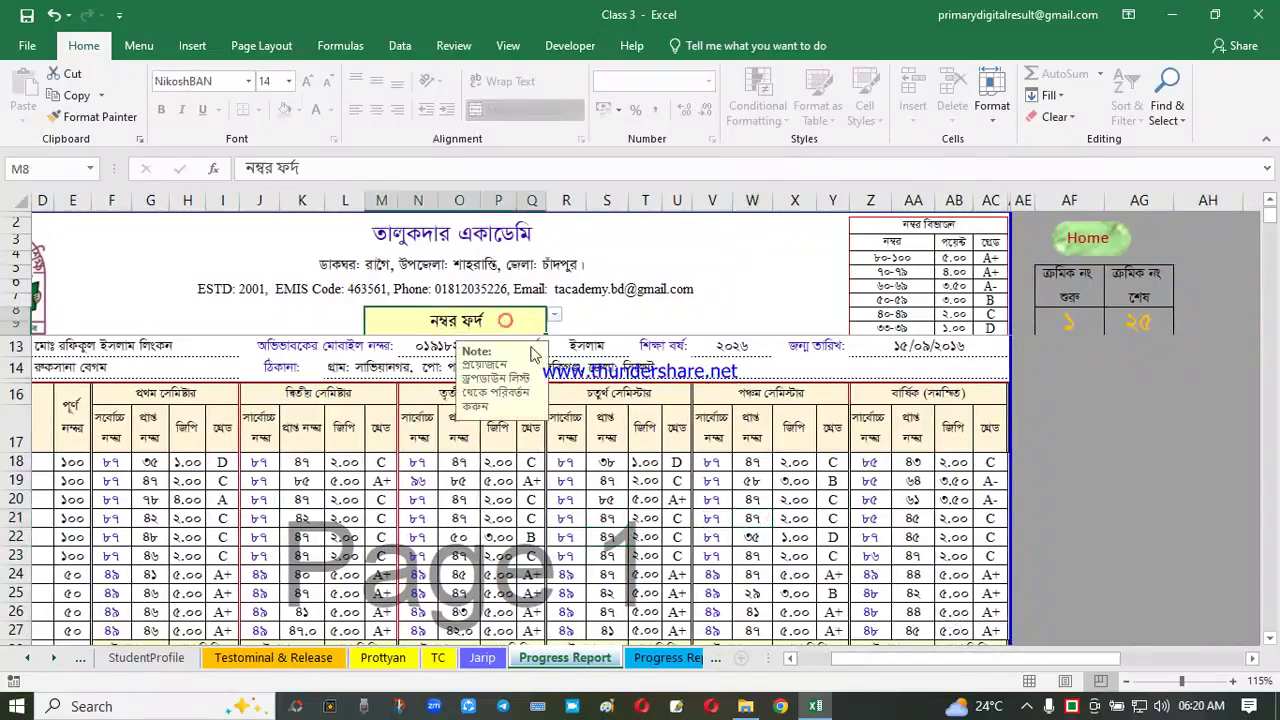
click(555, 316)
key(Down)
key(Return)
click(555, 316)
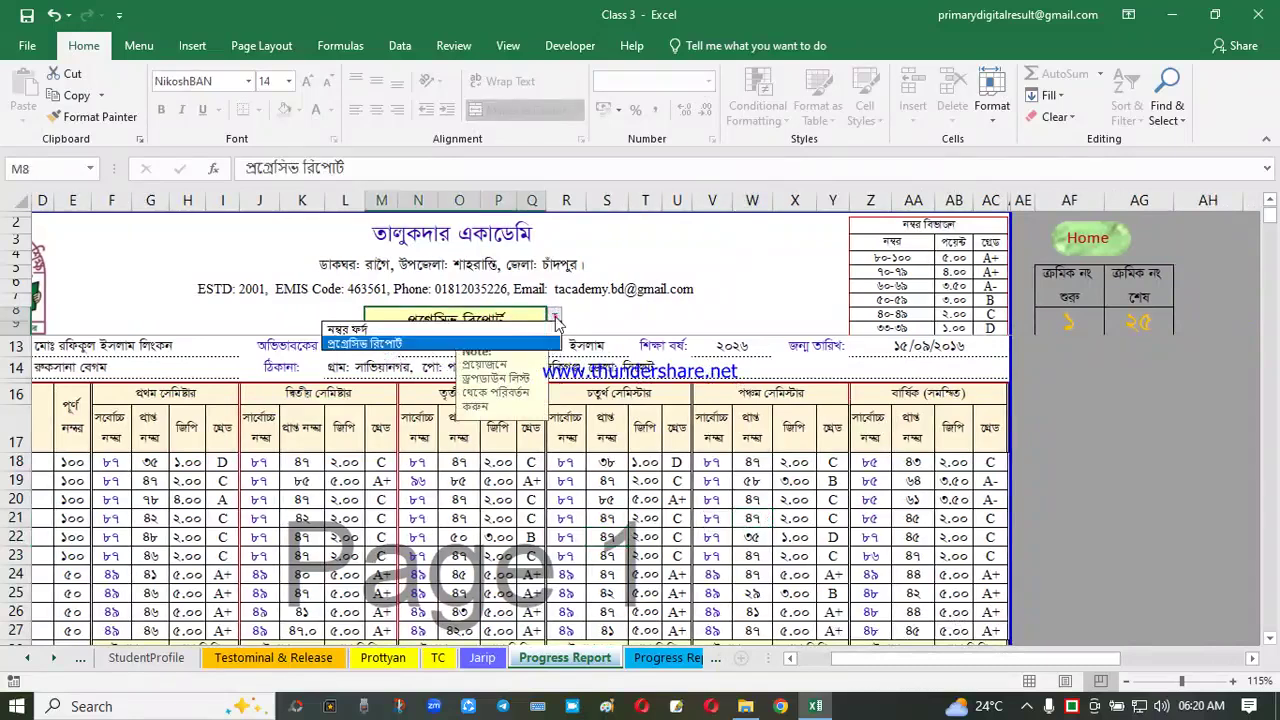
click(400, 333)
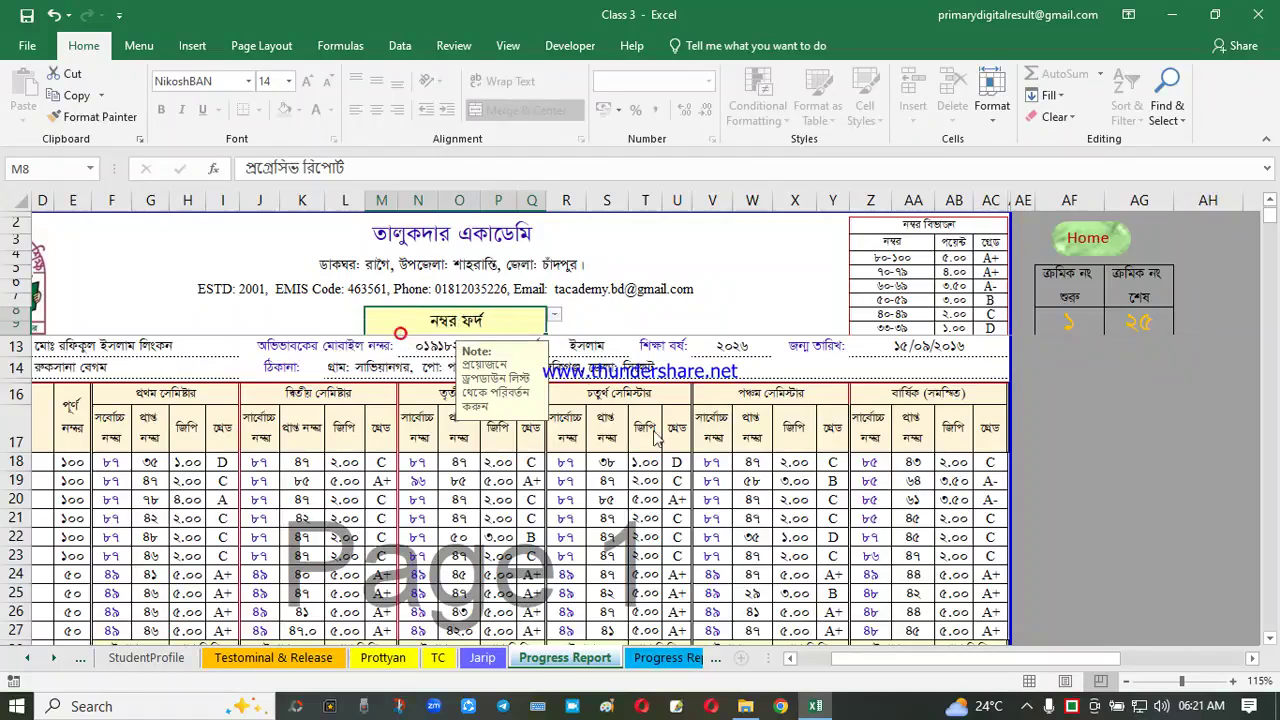
click(716, 503)
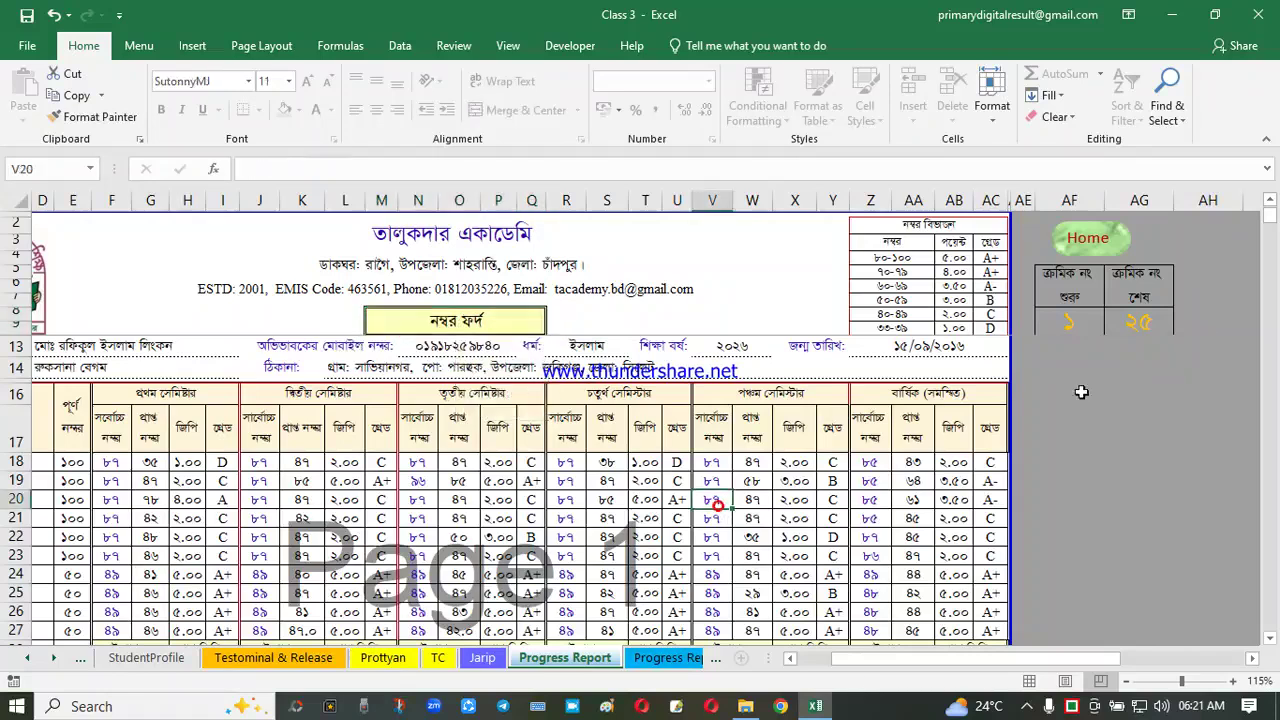
Set the all-exams report's starting serial number to 26, followed by 51, and return it to 1
click(1080, 322)
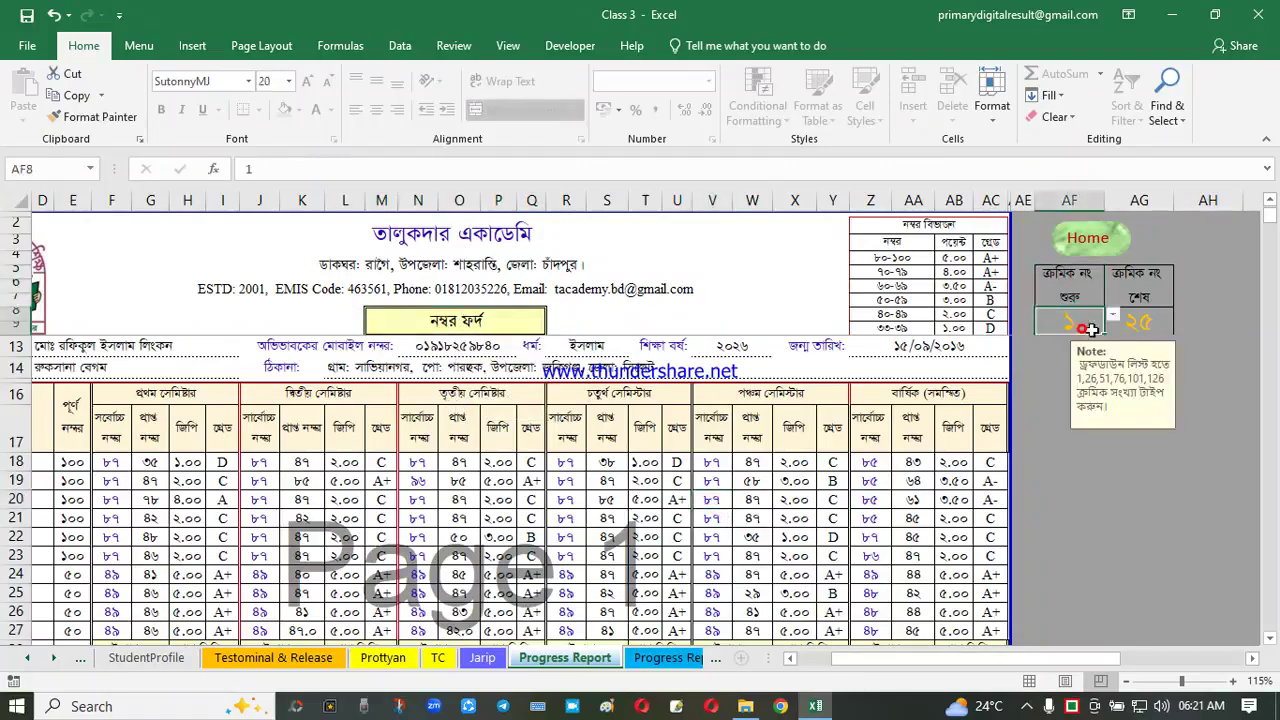
click(1113, 321)
key(Left)
click(1113, 316)
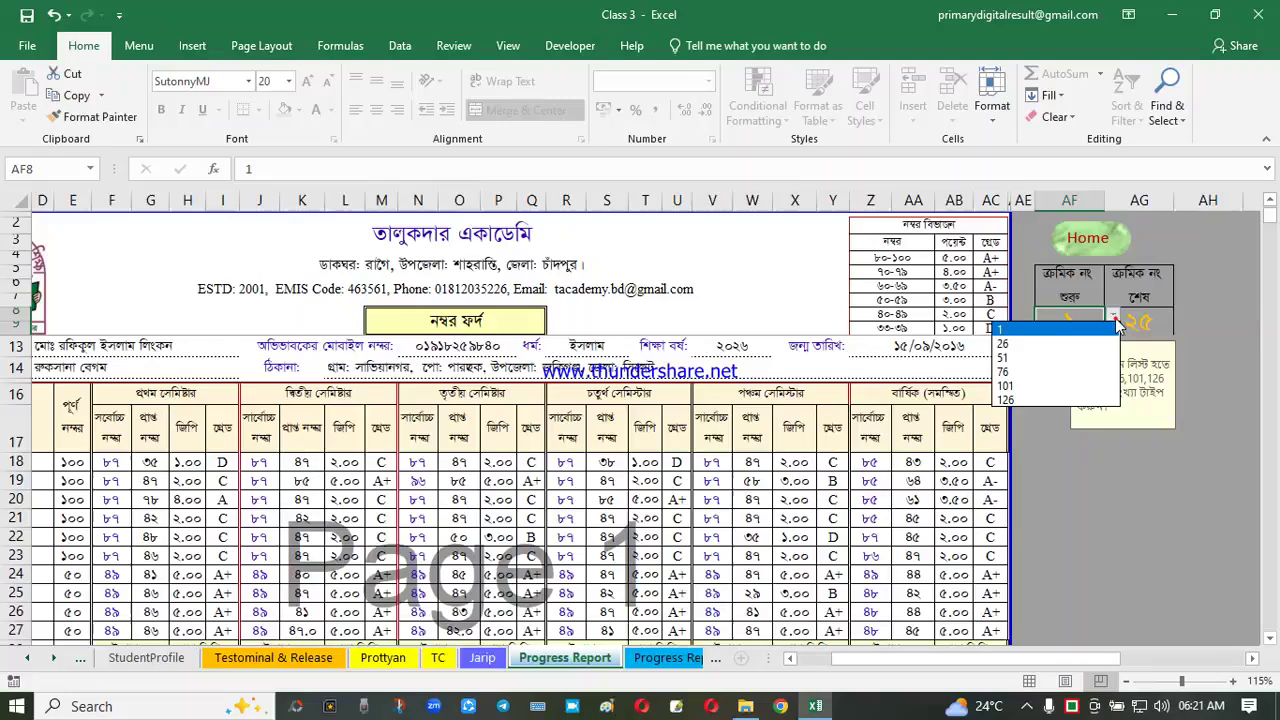
click(1028, 344)
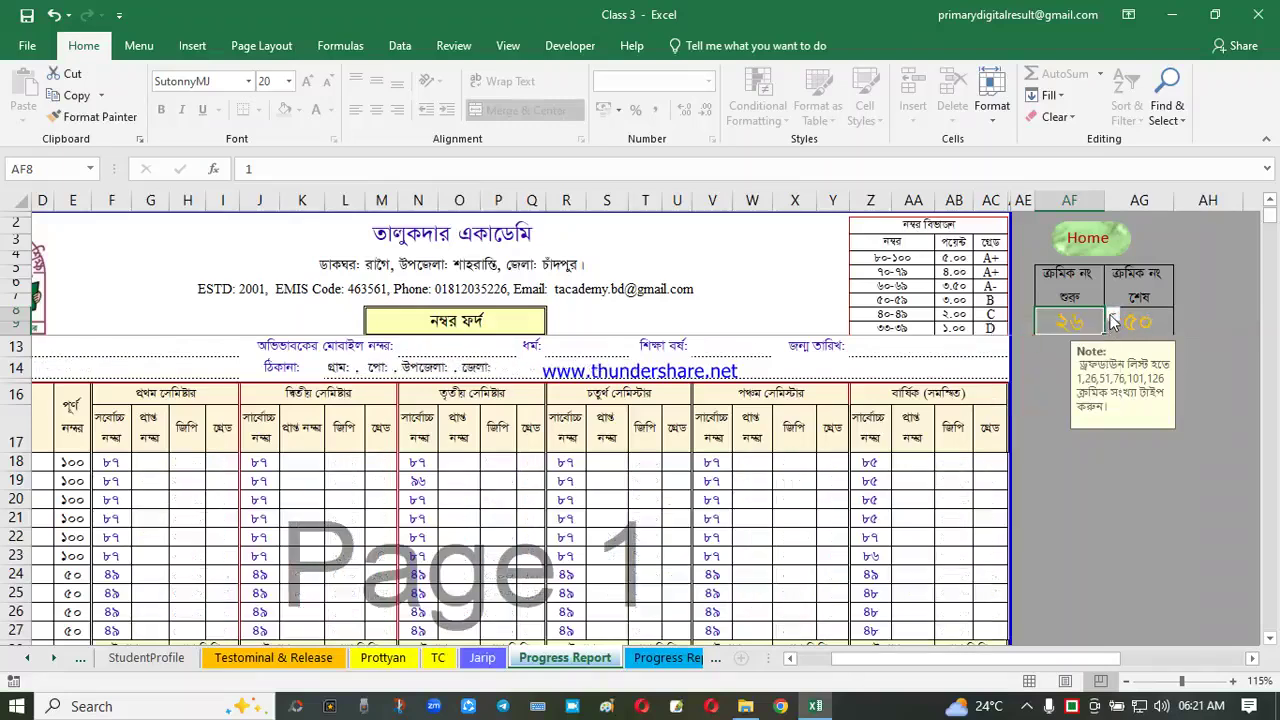
click(1113, 318)
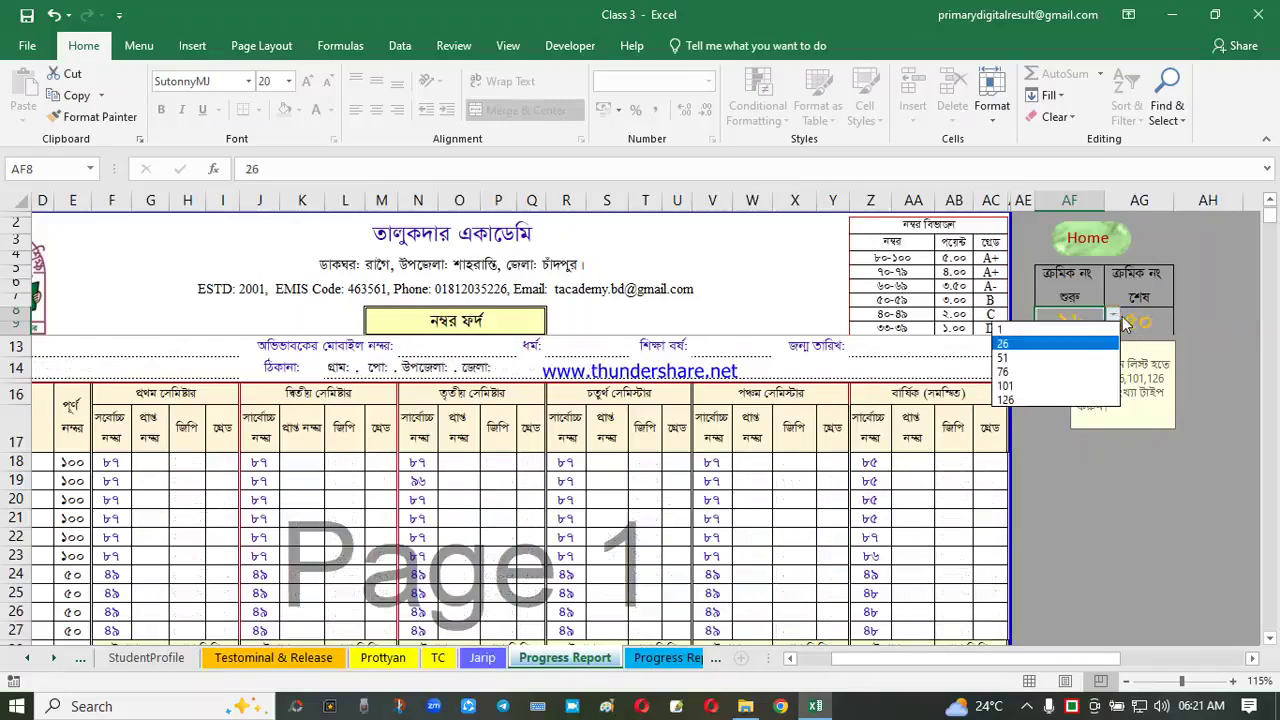
click(1020, 358)
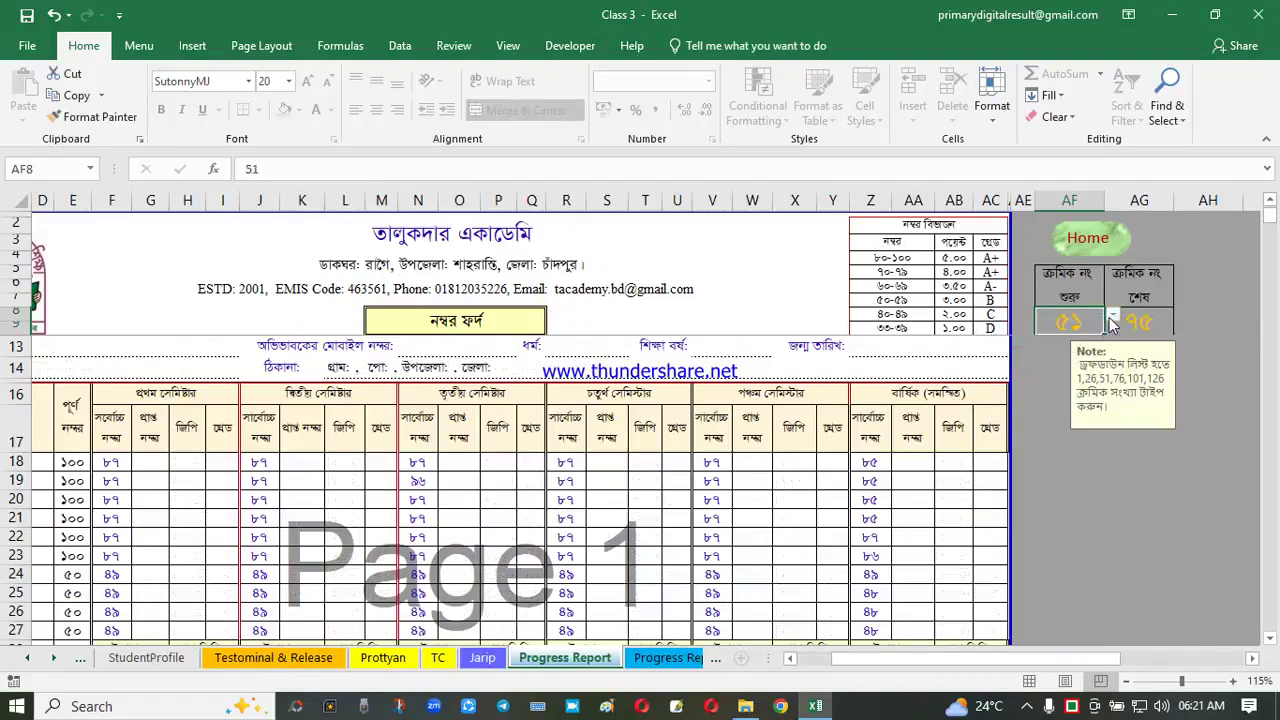
click(1112, 320)
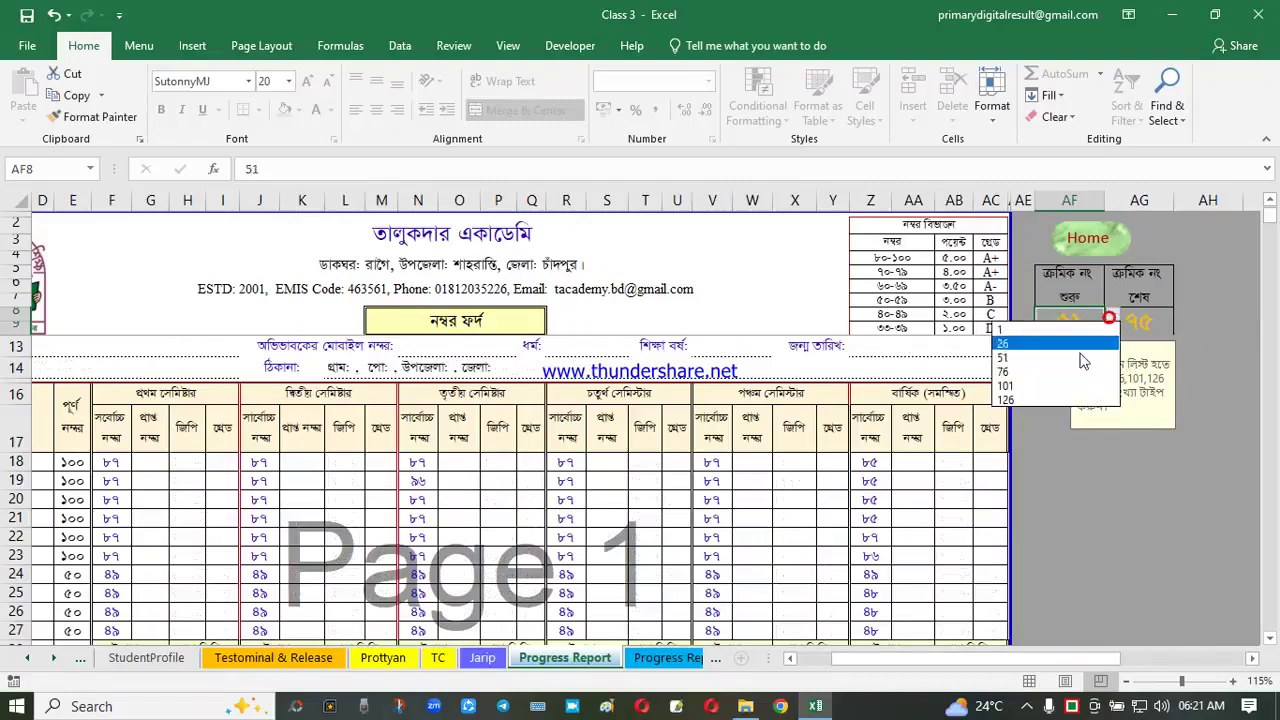
click(1002, 333)
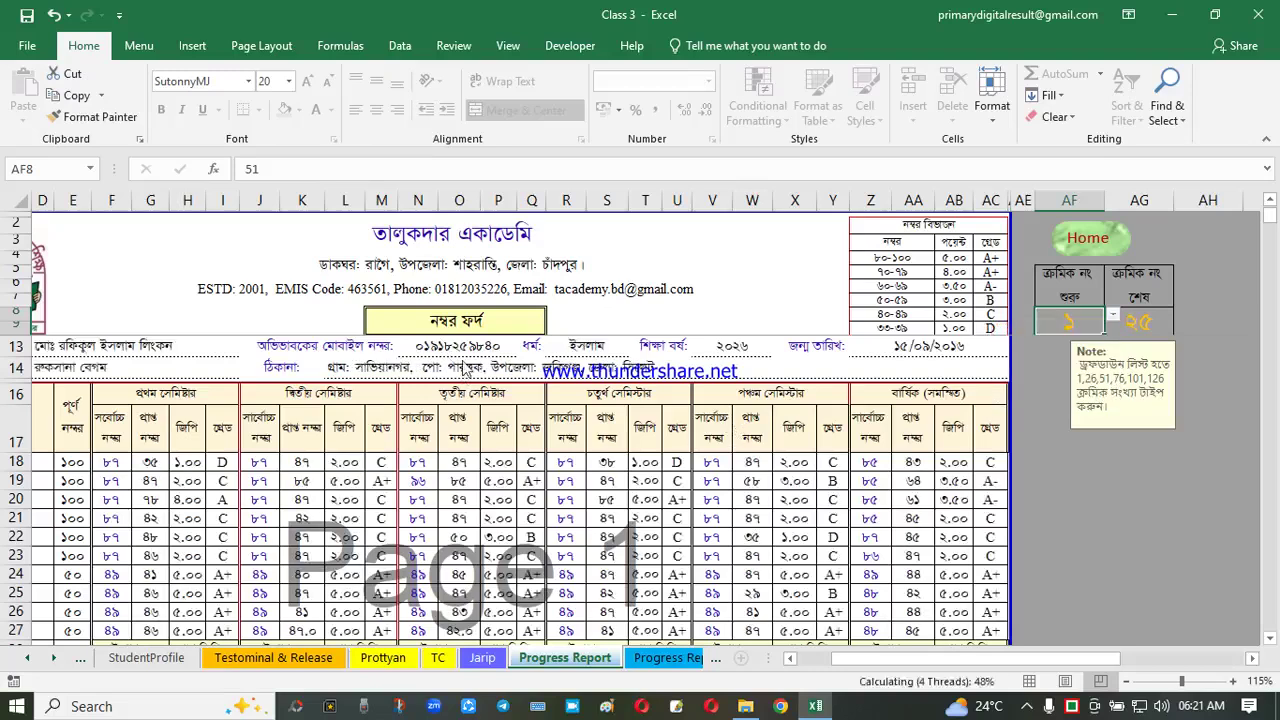
Open the model test progress report, প্রগ্রেসিভ রিপোর্ট (মডেল টেস্ট), from the home page and look over the first student's marks
click(1100, 240)
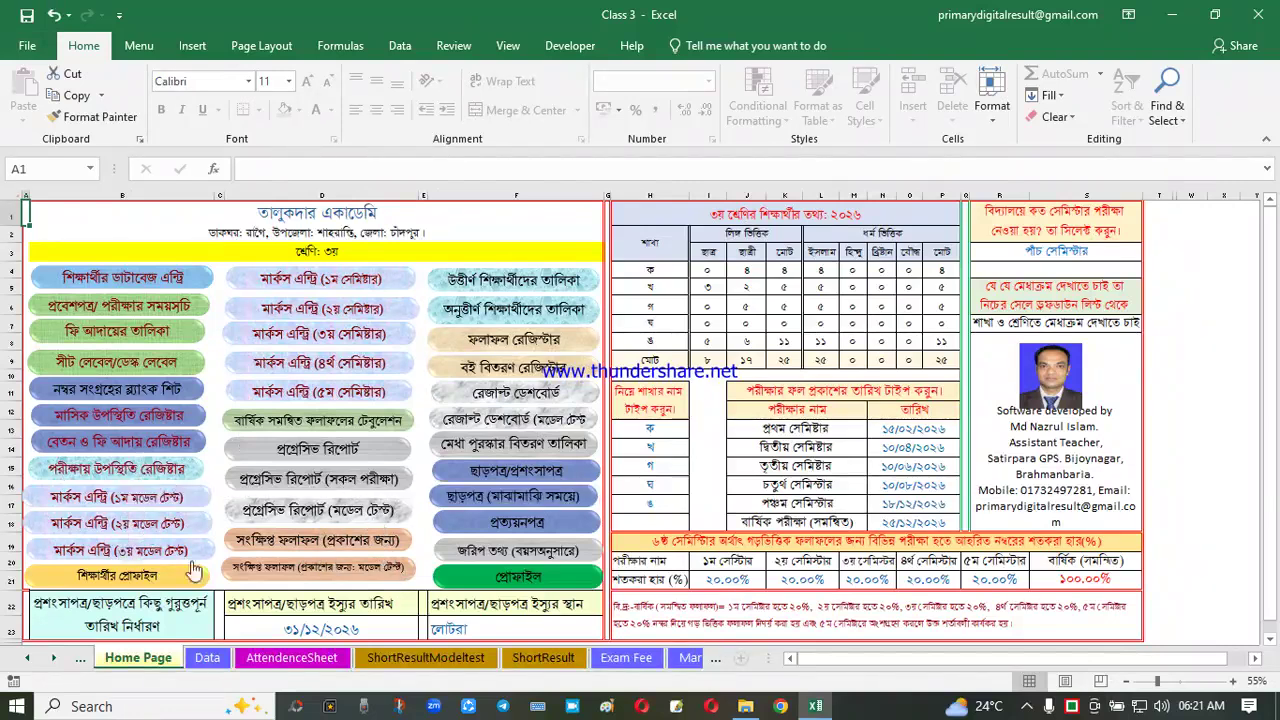
click(302, 521)
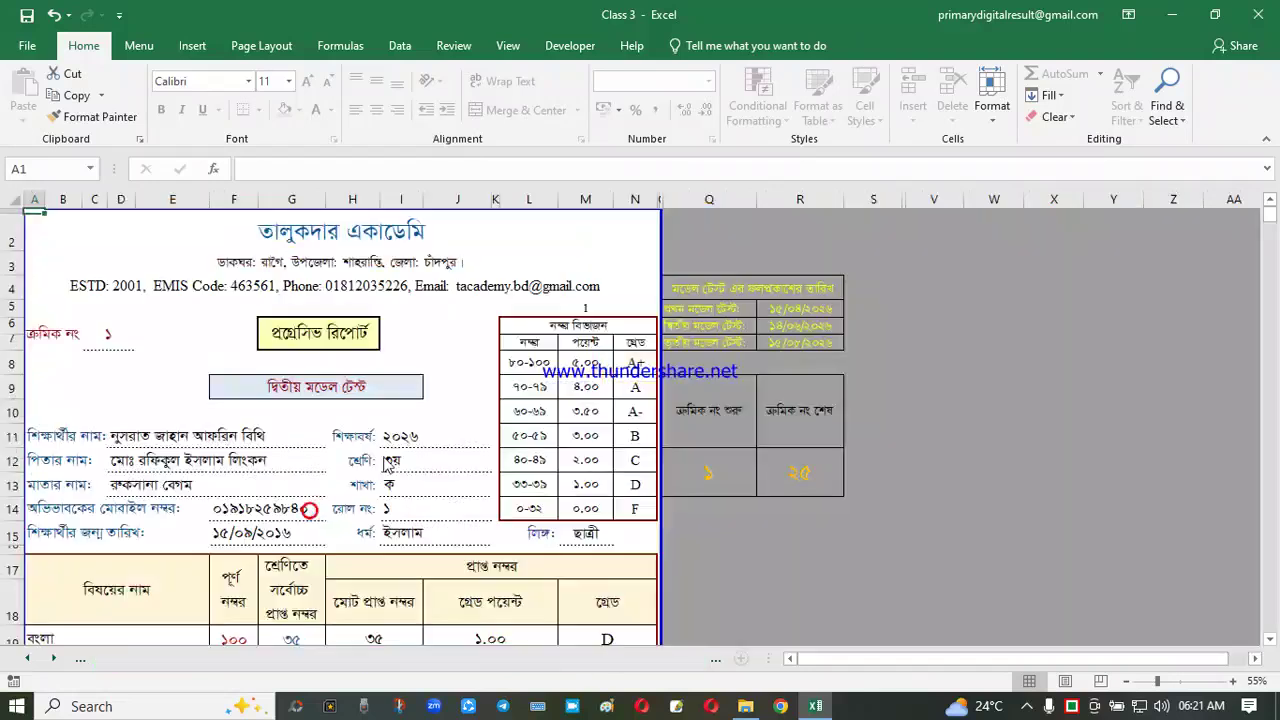
click(406, 345)
scroll(520, 288, down, 2)
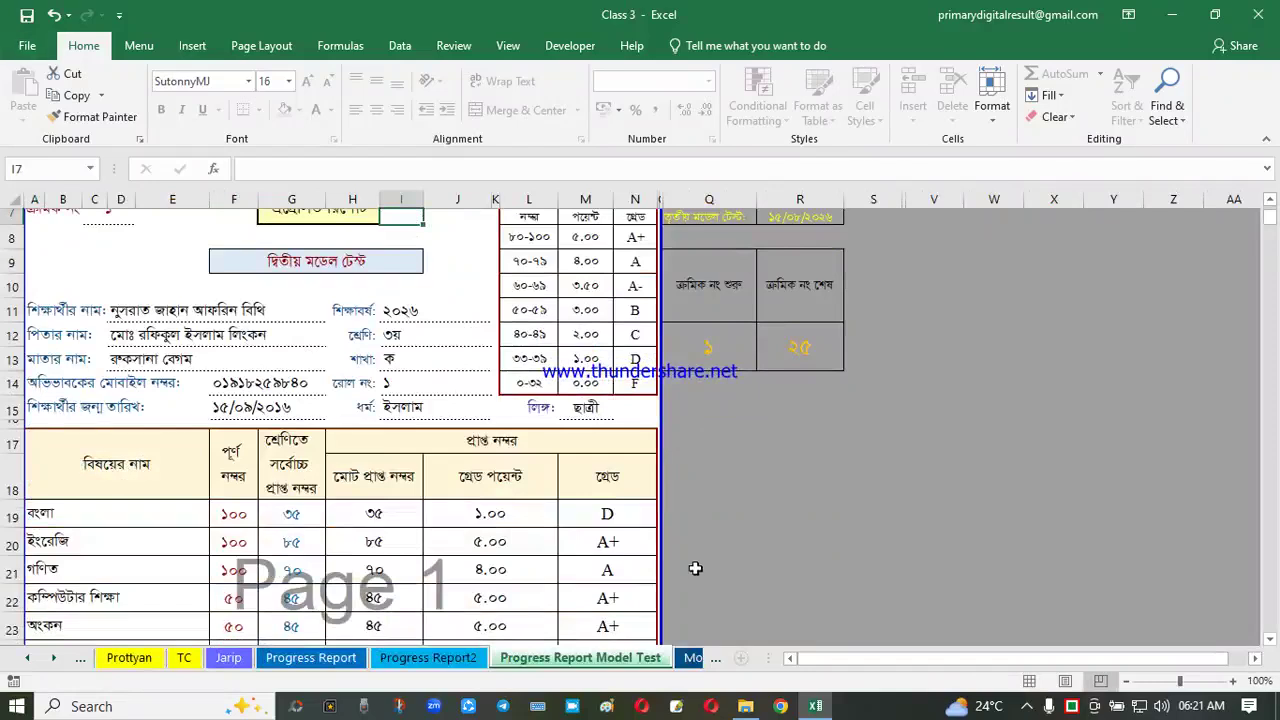
scroll(462, 524, up, 2)
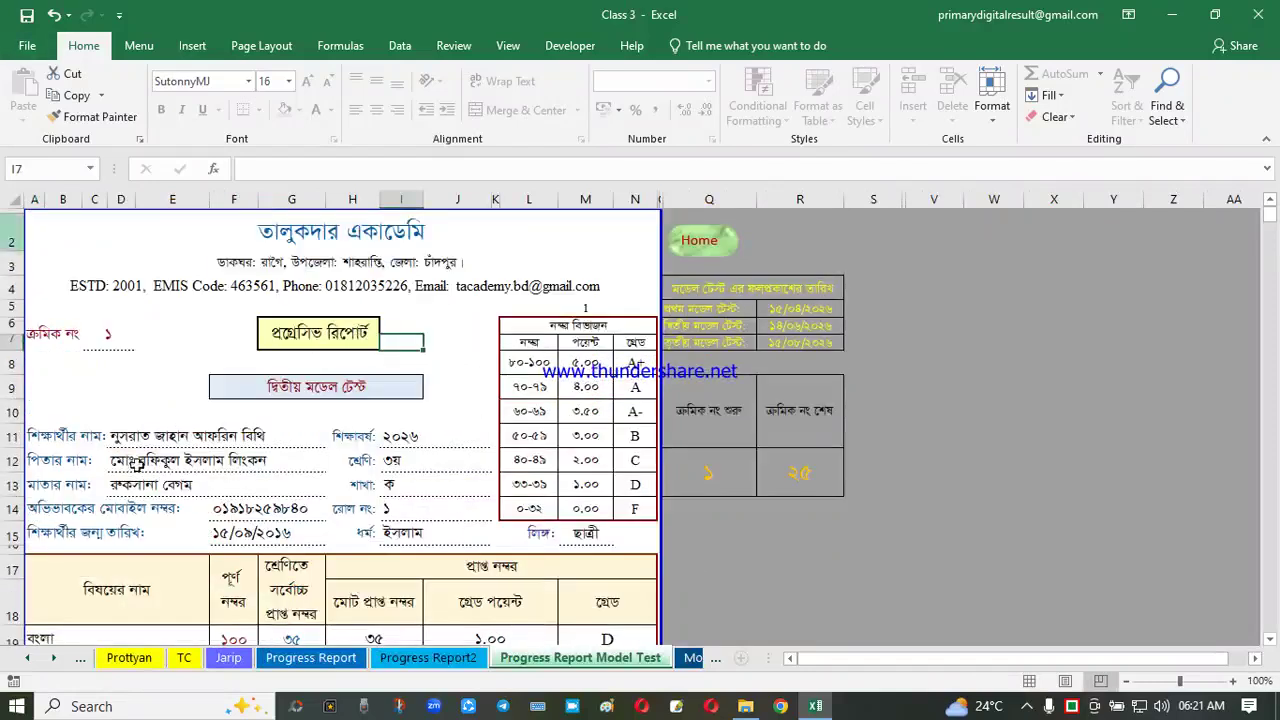
Switch the model test progress report's exam to প্রথম মডেল টেস্ট and return it to দ্বিতীয় মডেল টেস্ট
click(343, 398)
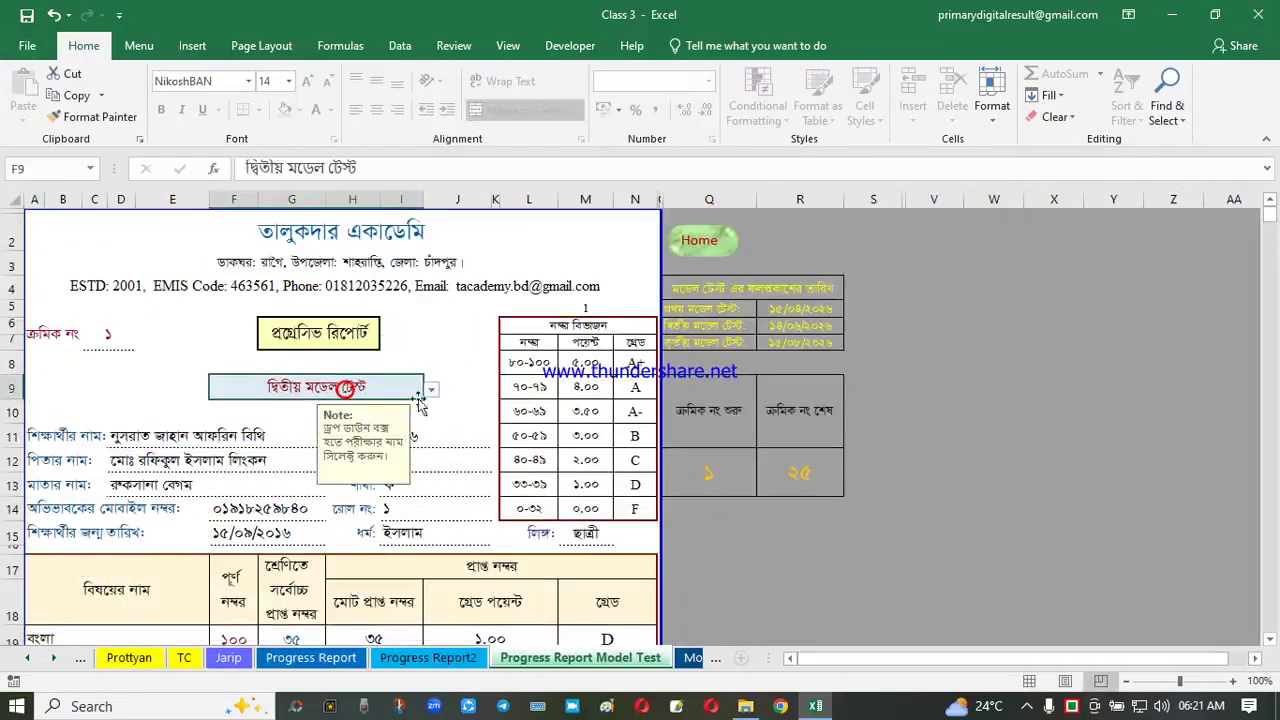
click(430, 391)
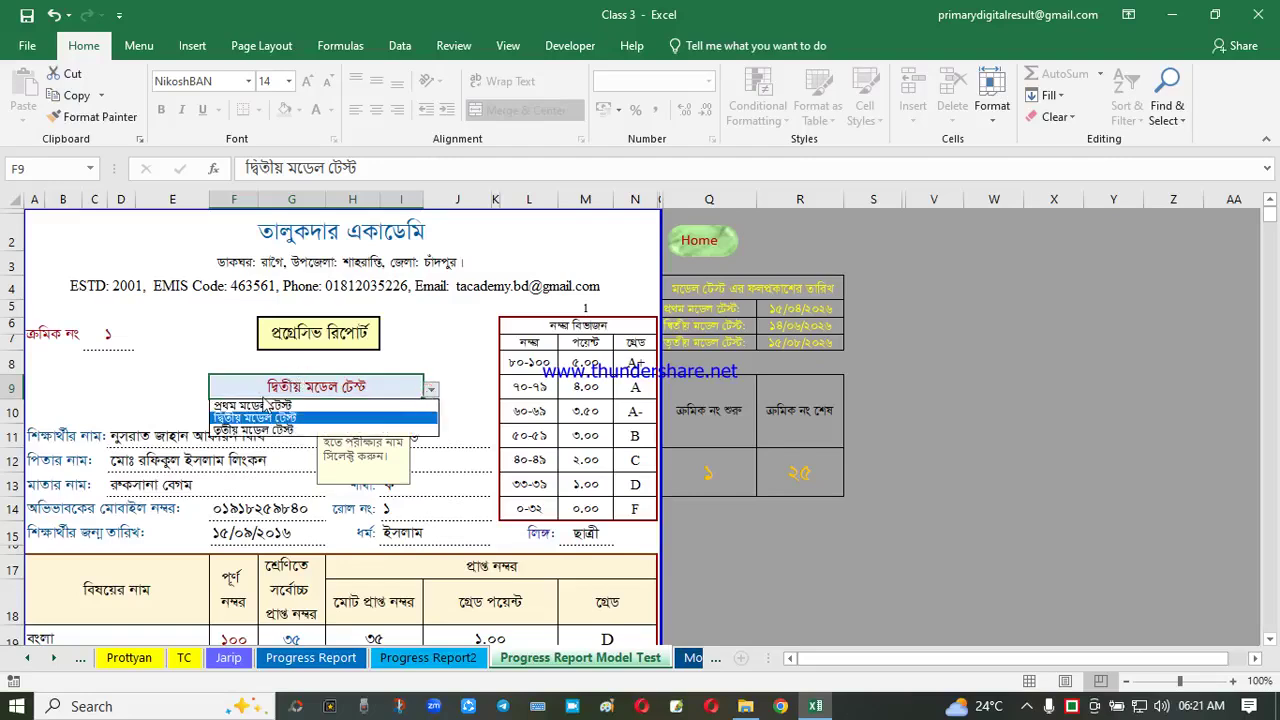
click(268, 405)
click(323, 333)
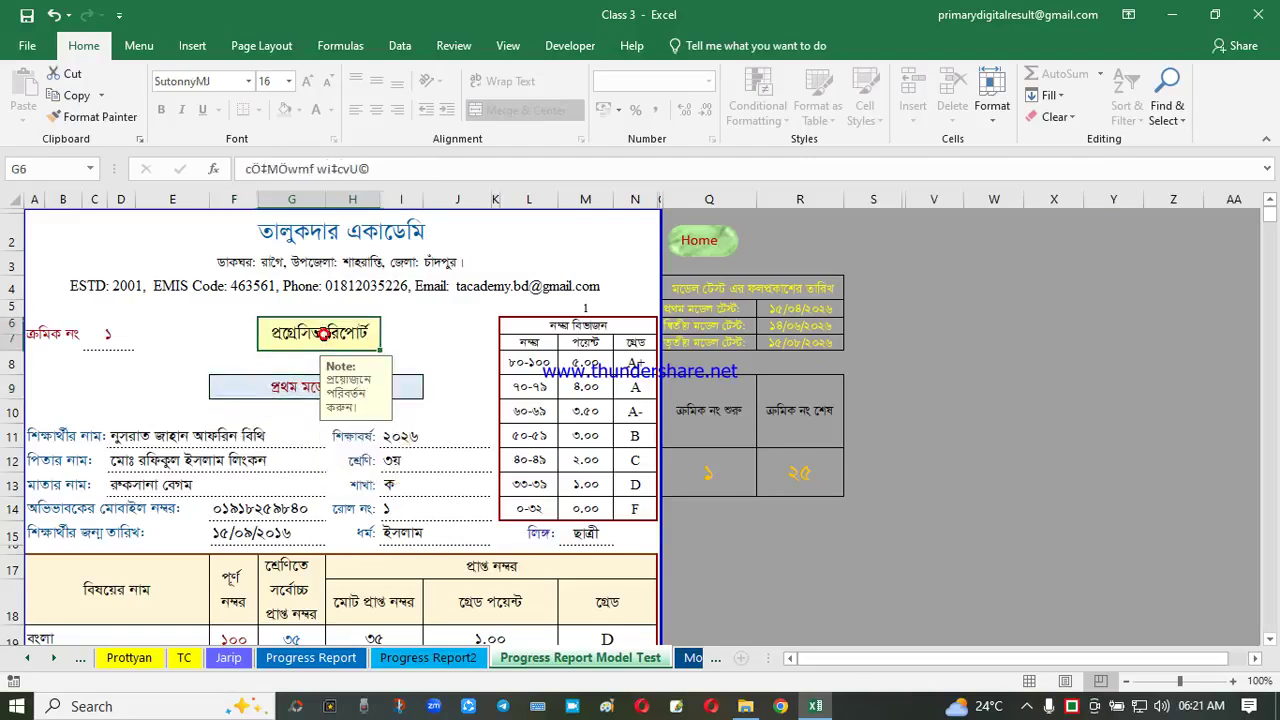
click(422, 390)
click(430, 391)
click(415, 417)
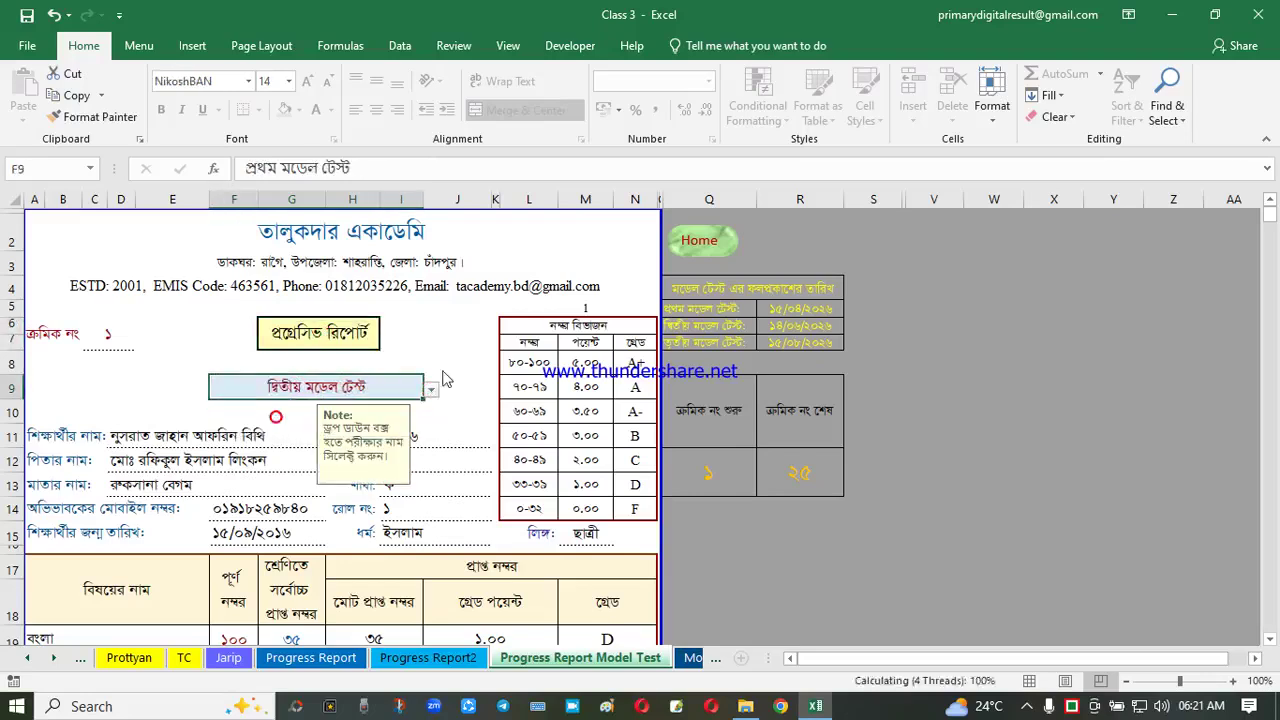
click(443, 368)
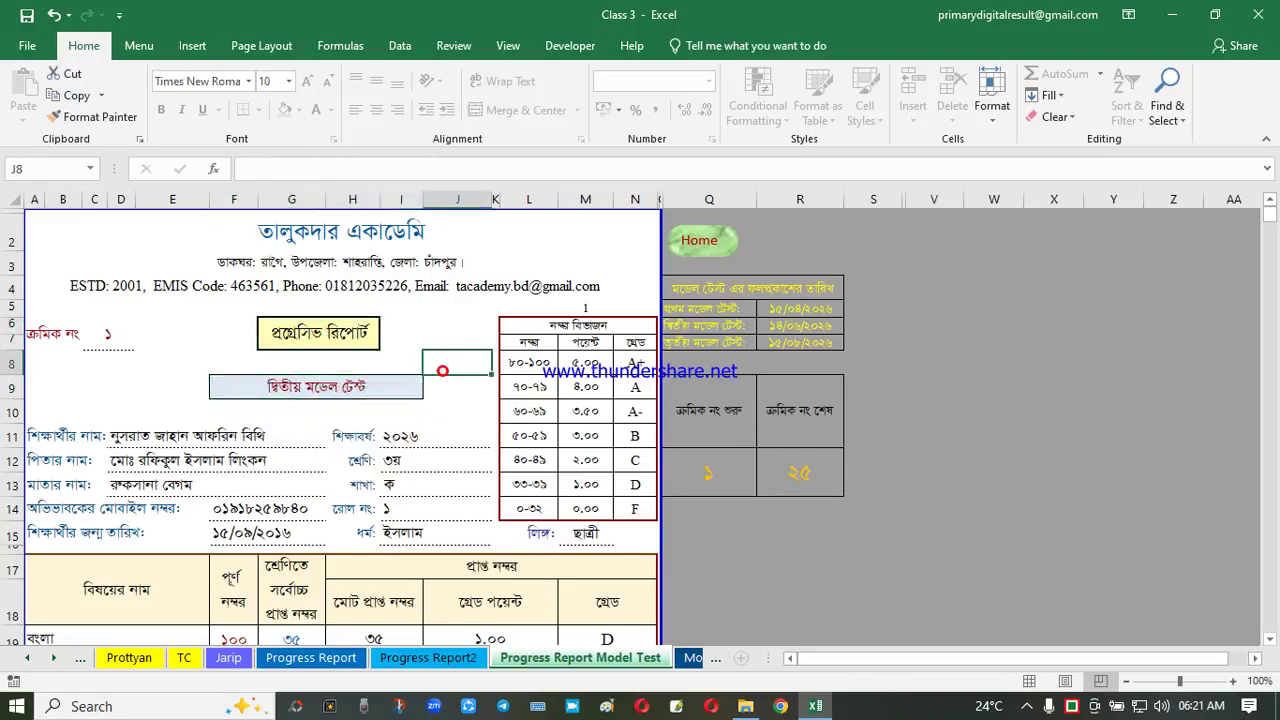
Look over the result publication dates listed for the first, second and third model tests beside the report
click(740, 314)
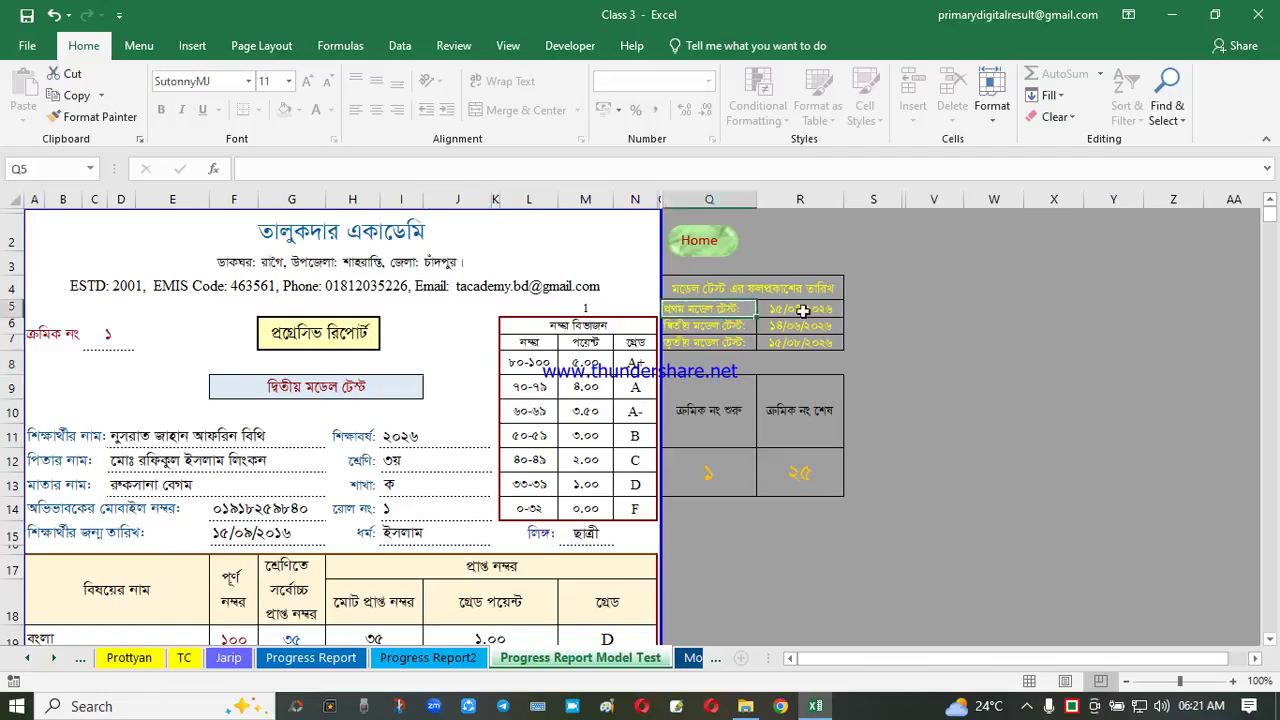
click(803, 311)
click(738, 328)
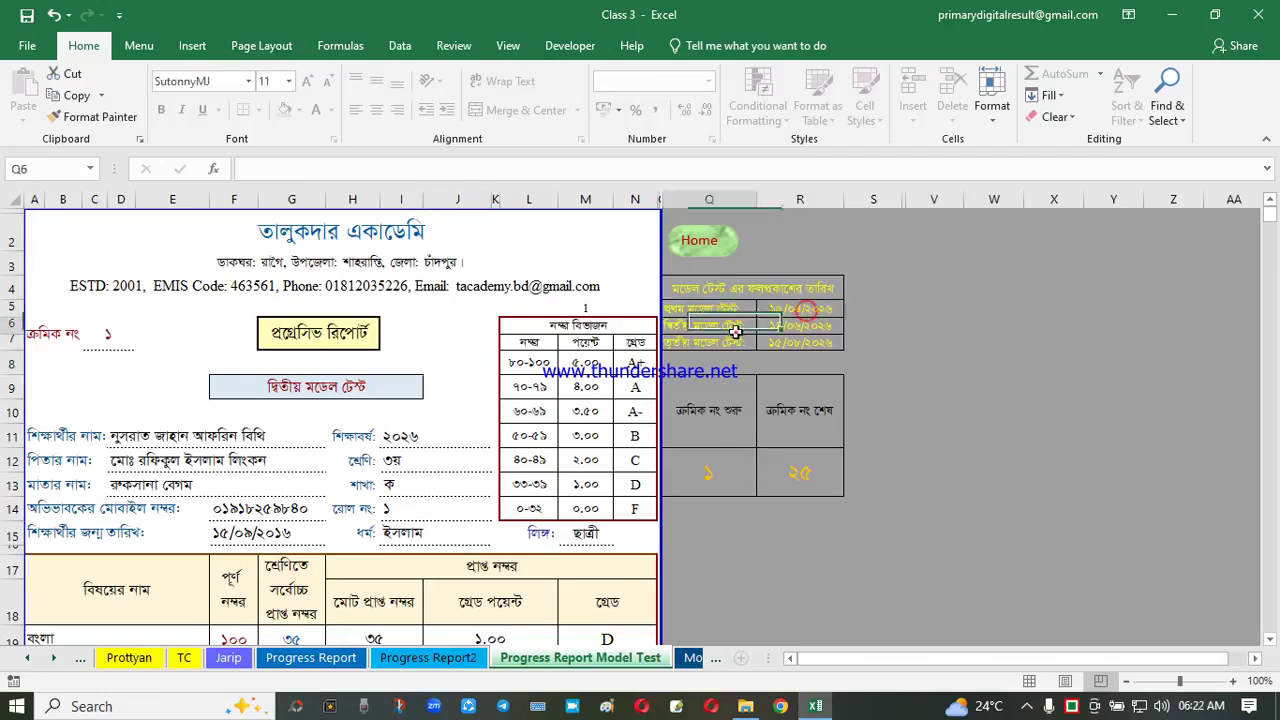
click(790, 328)
click(714, 344)
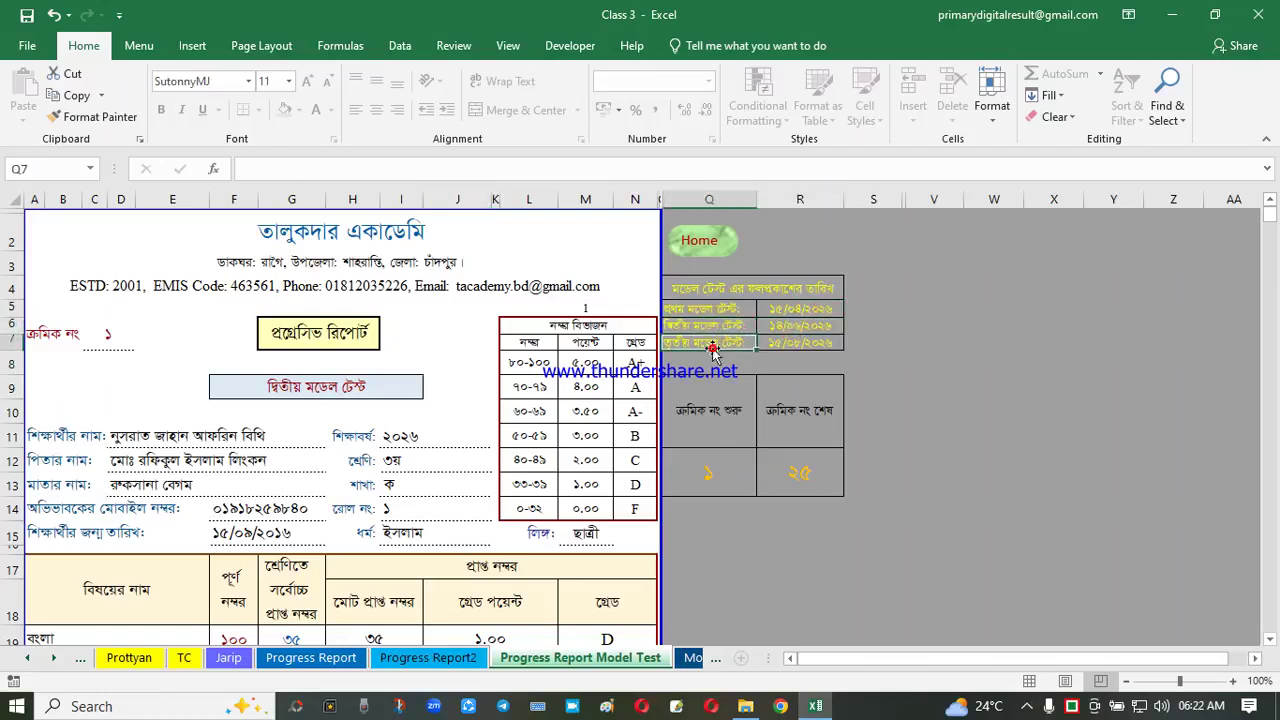
click(807, 343)
click(998, 395)
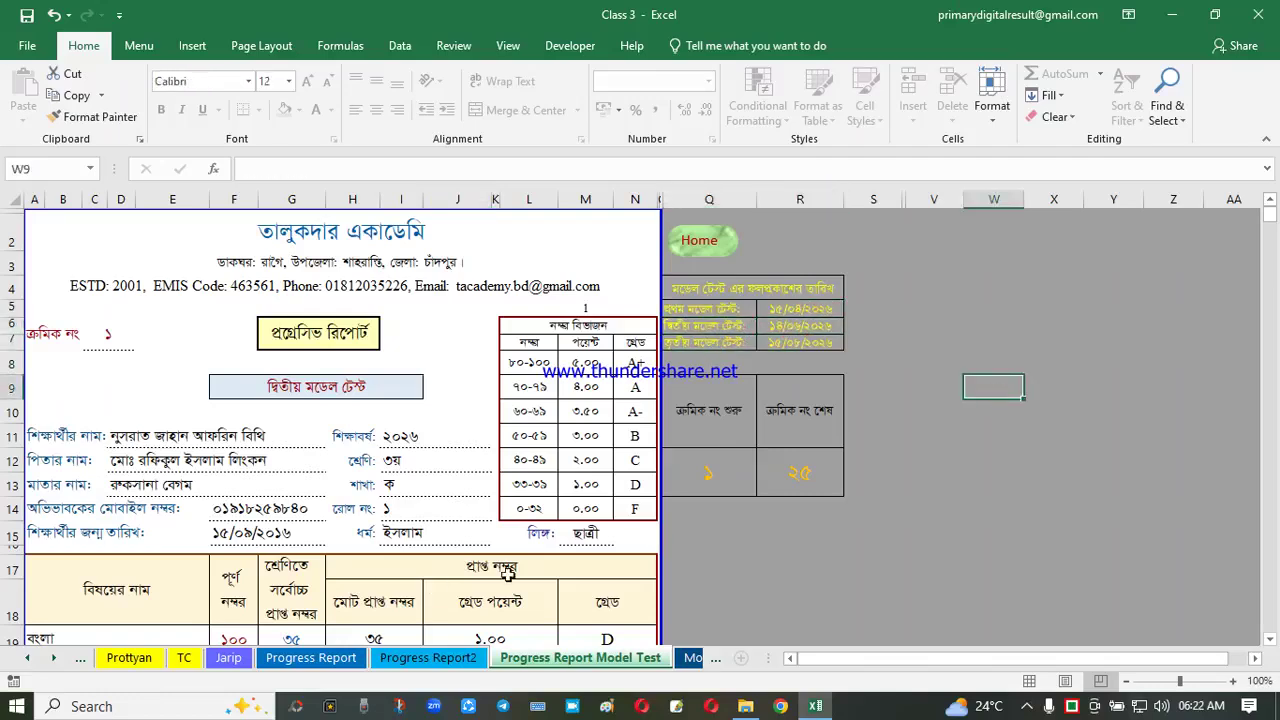
Set the model test report's starting serial number to 26 and return it to 1
click(708, 468)
click(788, 475)
click(730, 473)
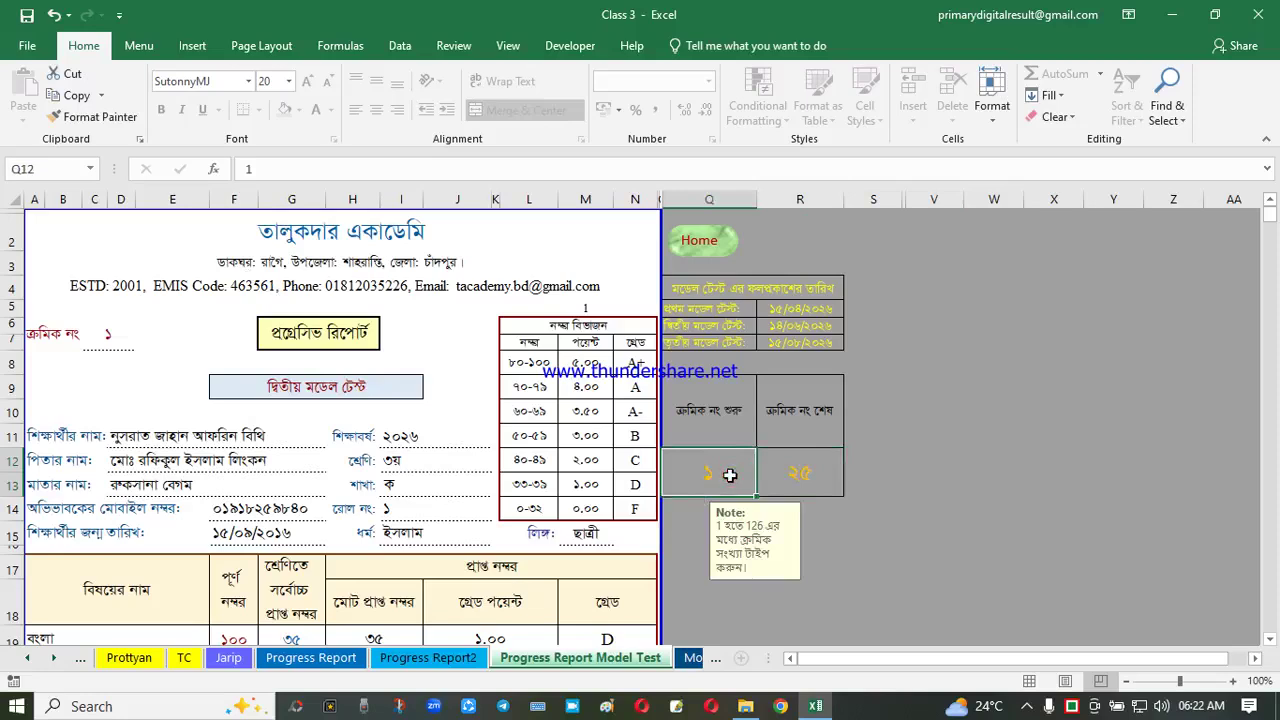
text(26)
key(Return)
scroll(353, 556, down, 1)
click(718, 409)
text(1)
key(Return)
scroll(696, 267, up, 1)
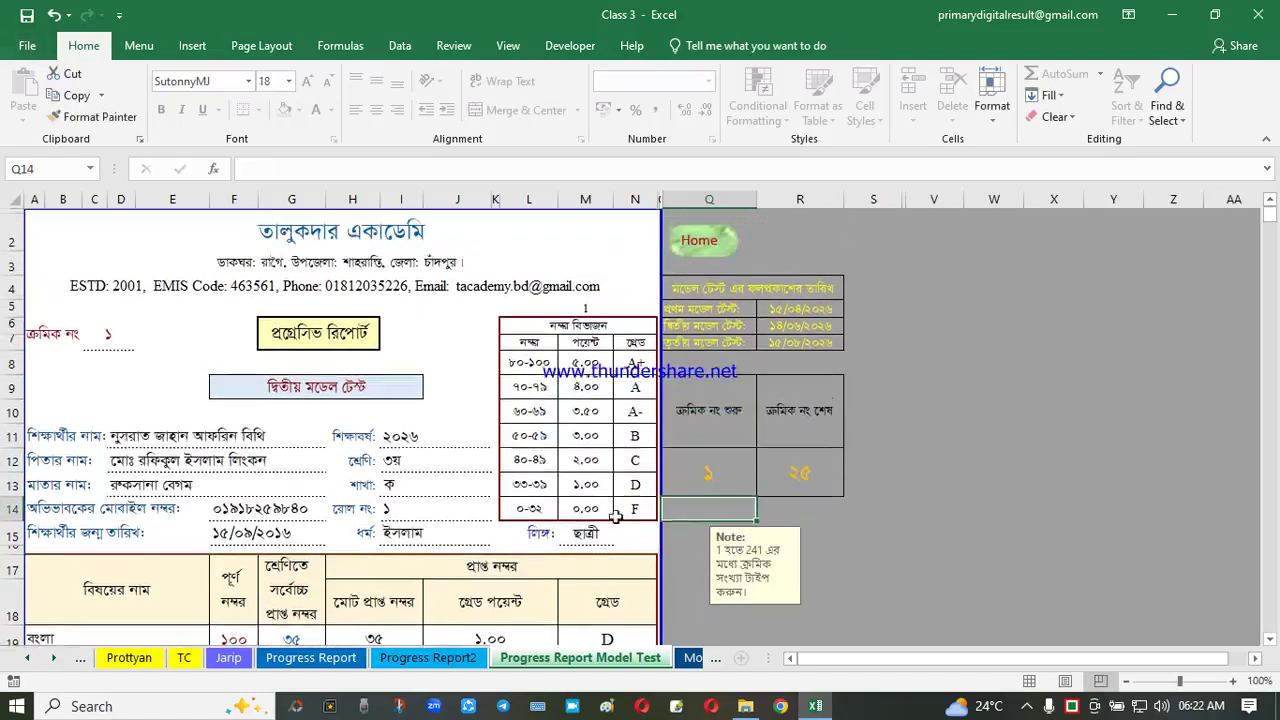
Open the short result sheet, সংক্ষিপ্ত ফলাফল (প্রকাশের জন্য), from the home page and look at its failed-subject count column
click(708, 244)
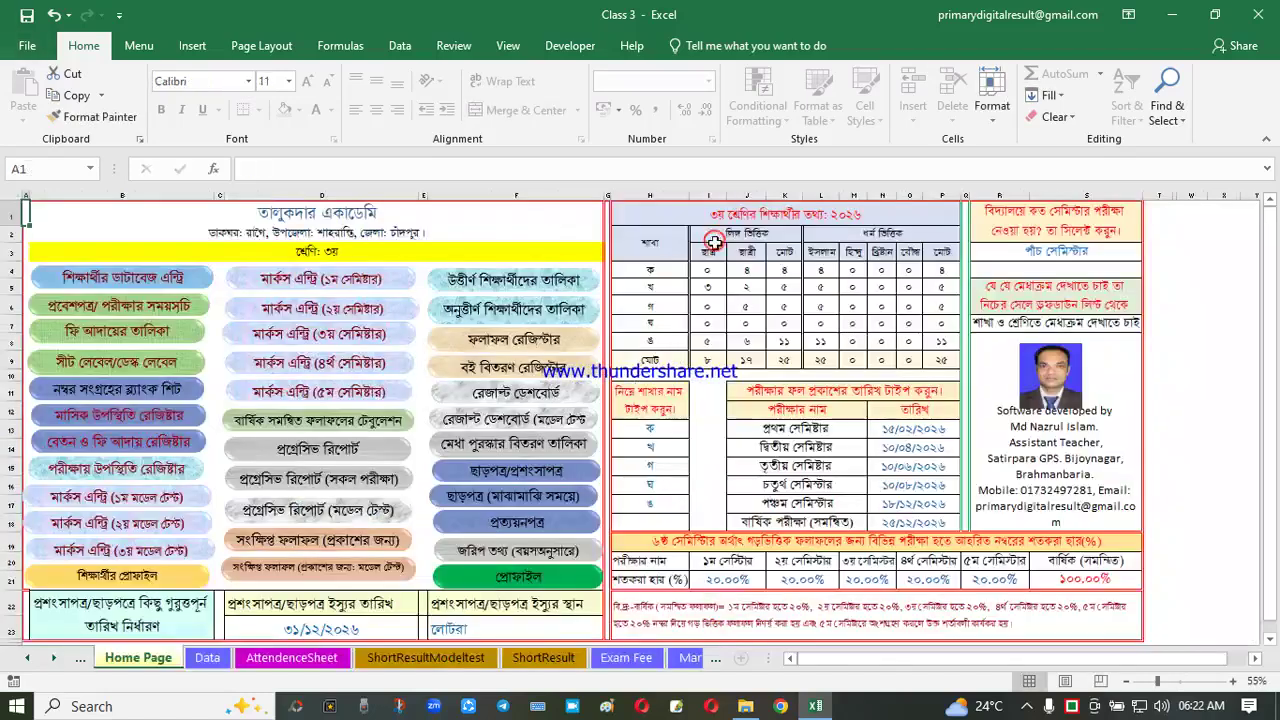
click(326, 545)
click(352, 490)
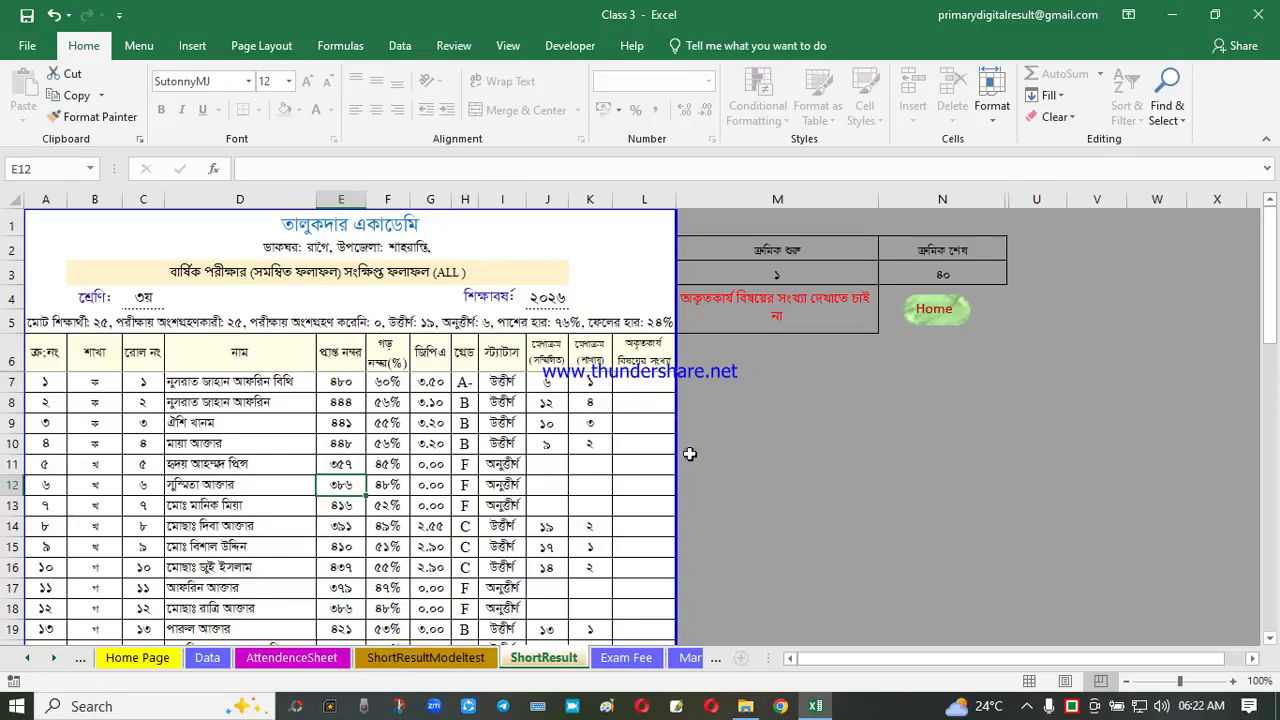
click(646, 386)
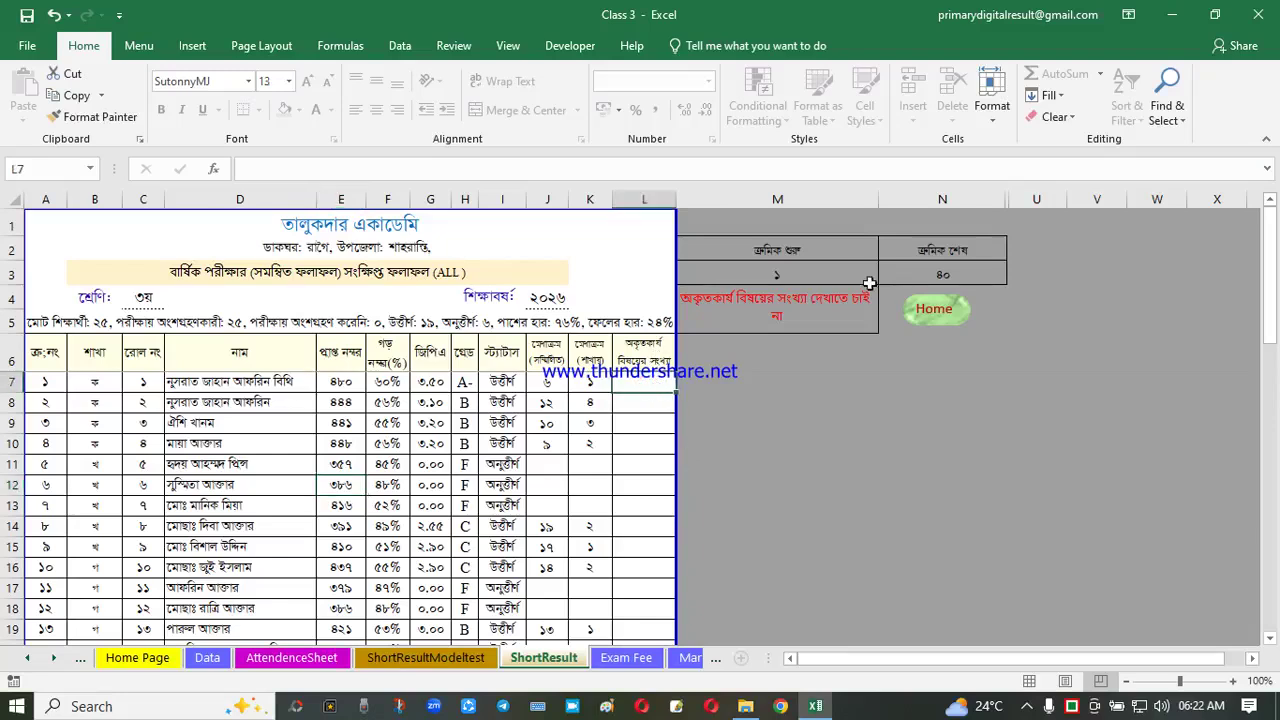
Set the short result's failed-subject option to অকৃতকার্য বিষয়ের সংখ্যা দেখাতে চাই
click(801, 309)
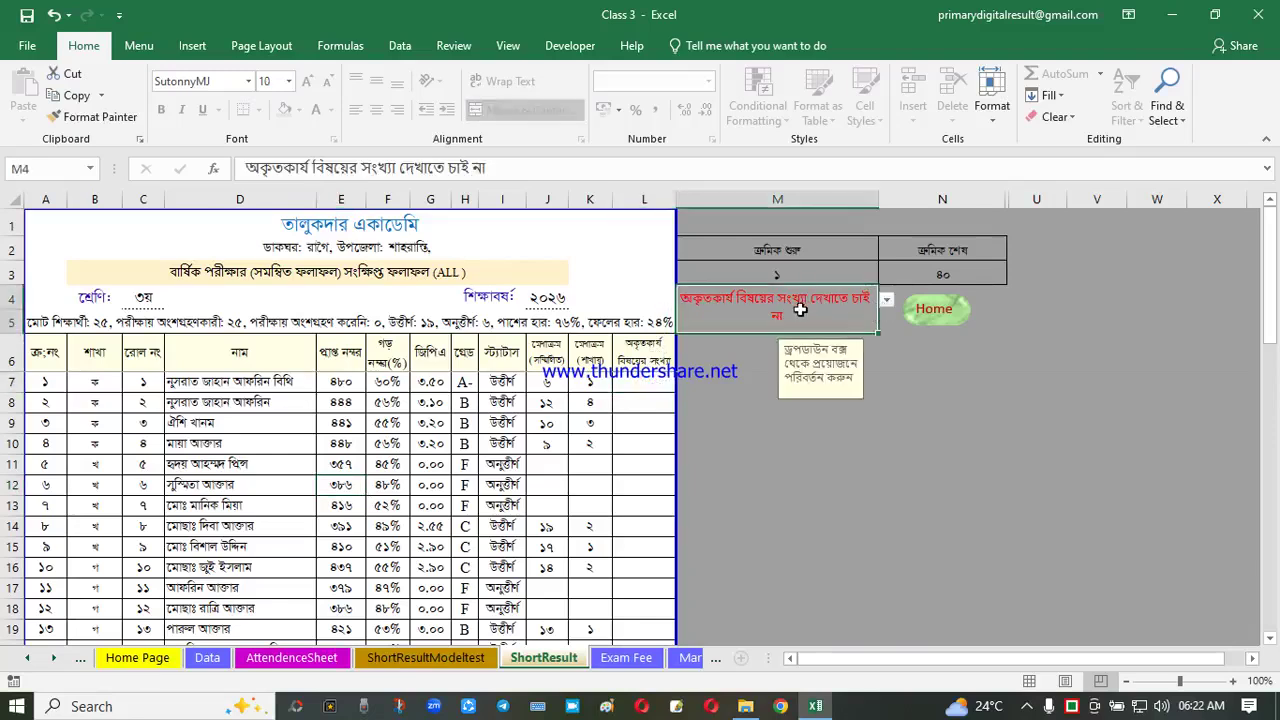
click(886, 300)
click(820, 328)
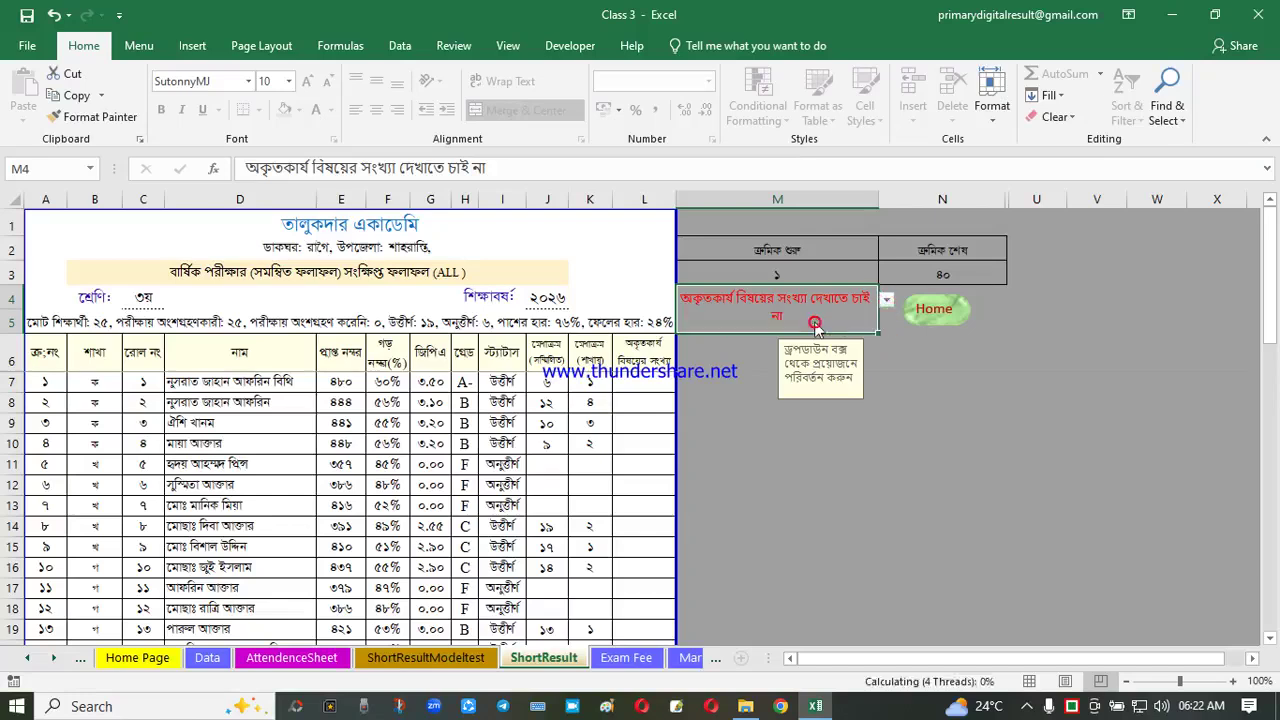
click(887, 300)
click(828, 315)
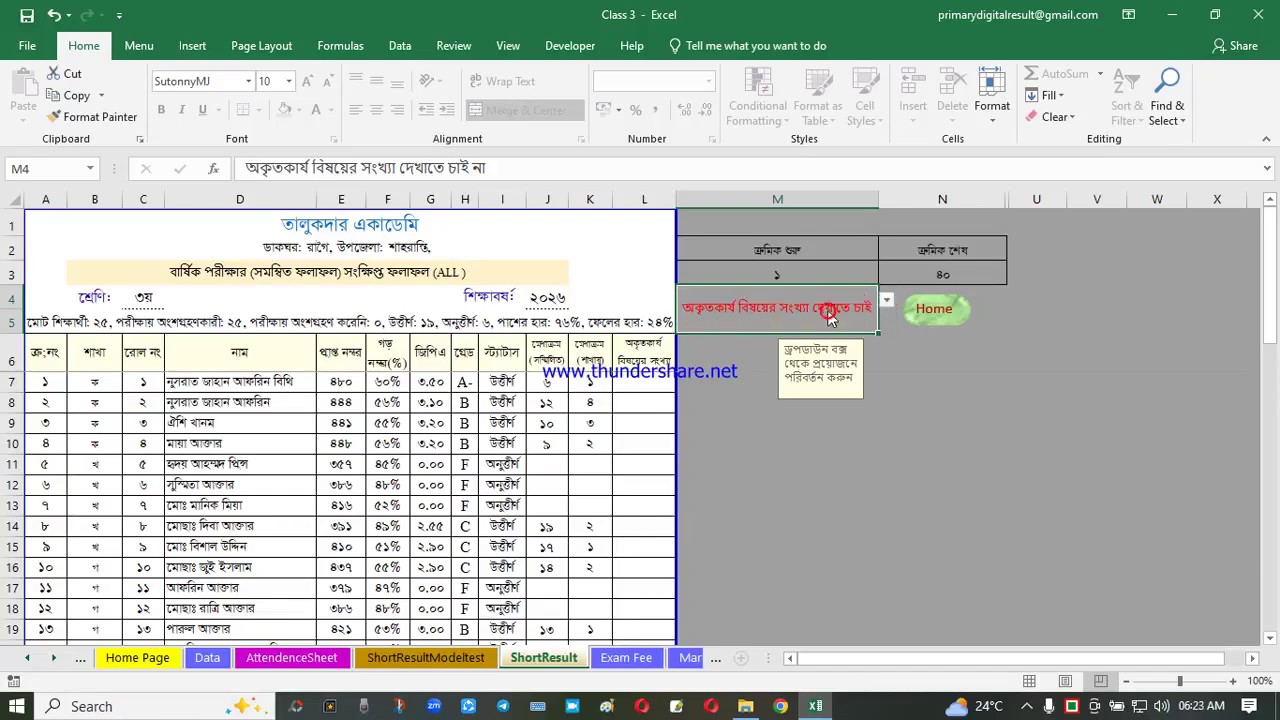
click(748, 478)
Examine the failed-subject counts listed for the students who did not pass, including the student with serial 5
click(648, 524)
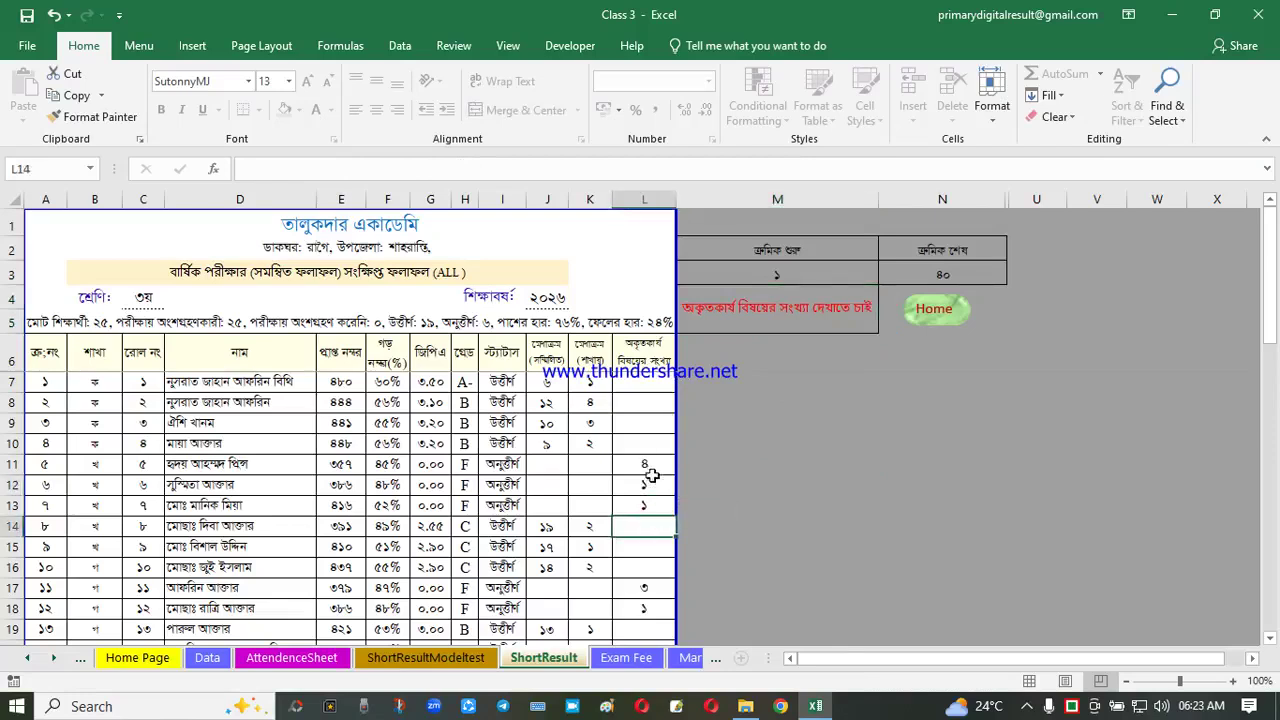
click(648, 505)
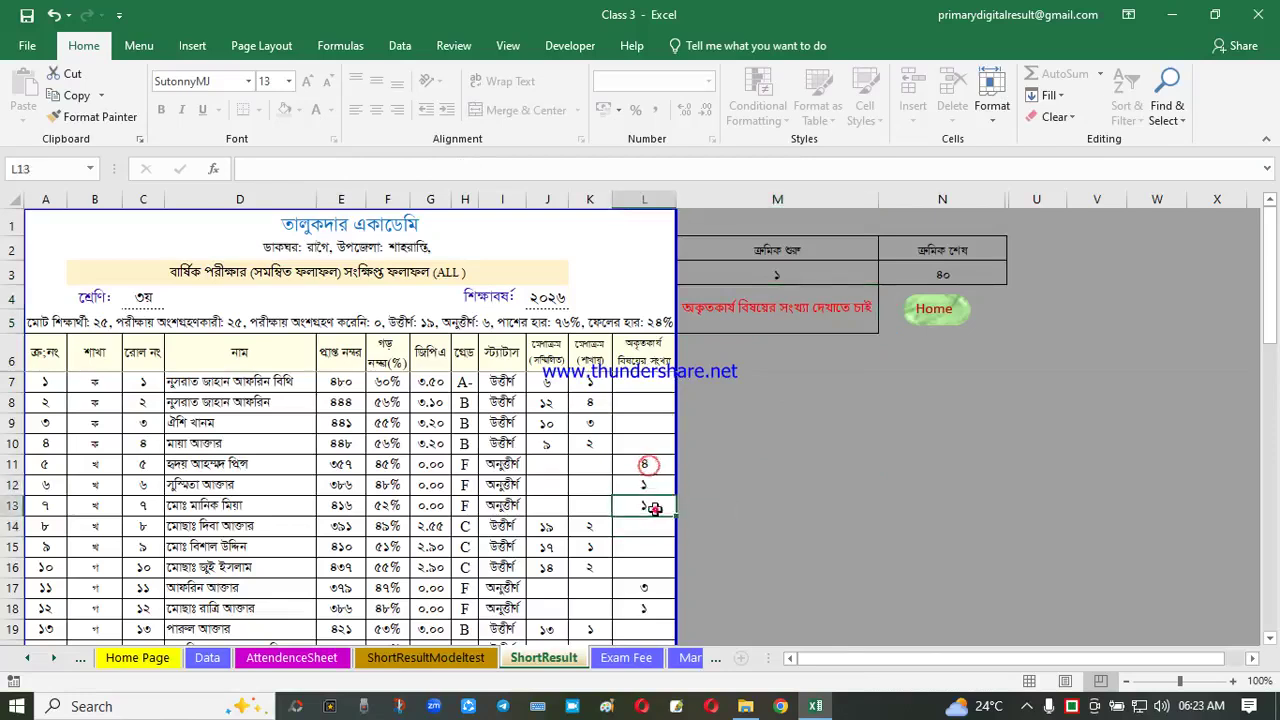
click(230, 466)
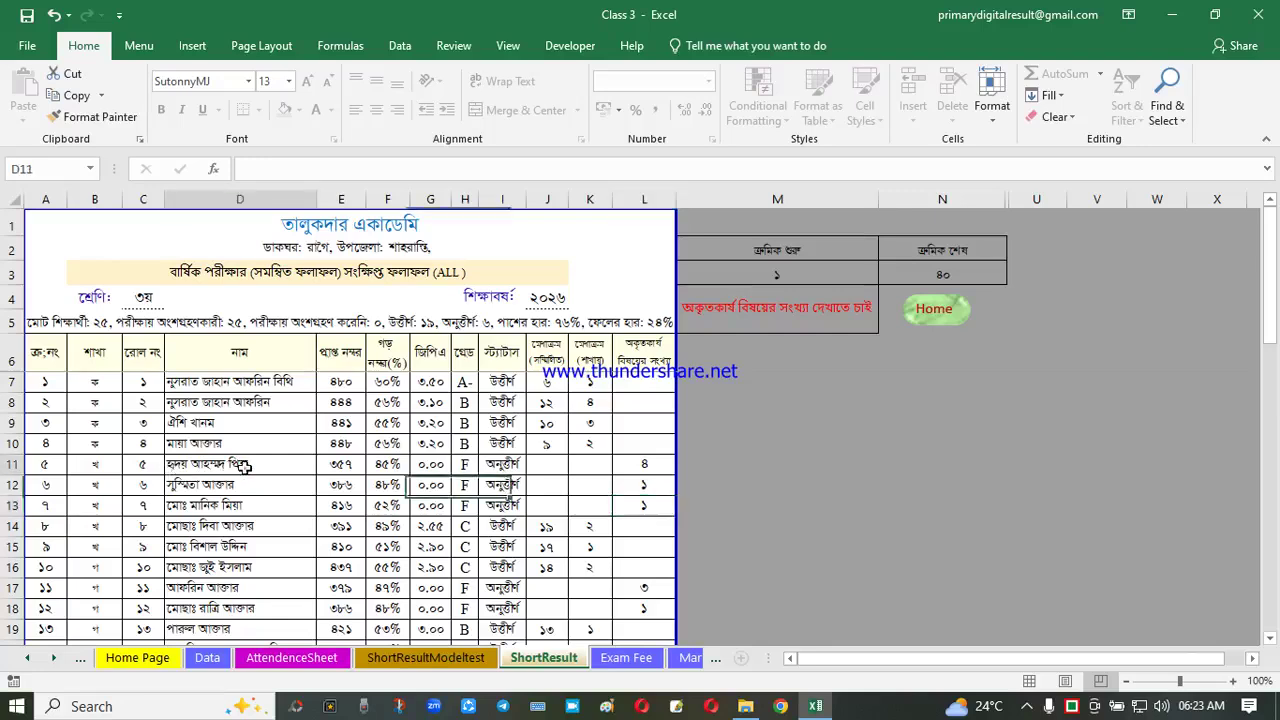
click(635, 470)
click(645, 464)
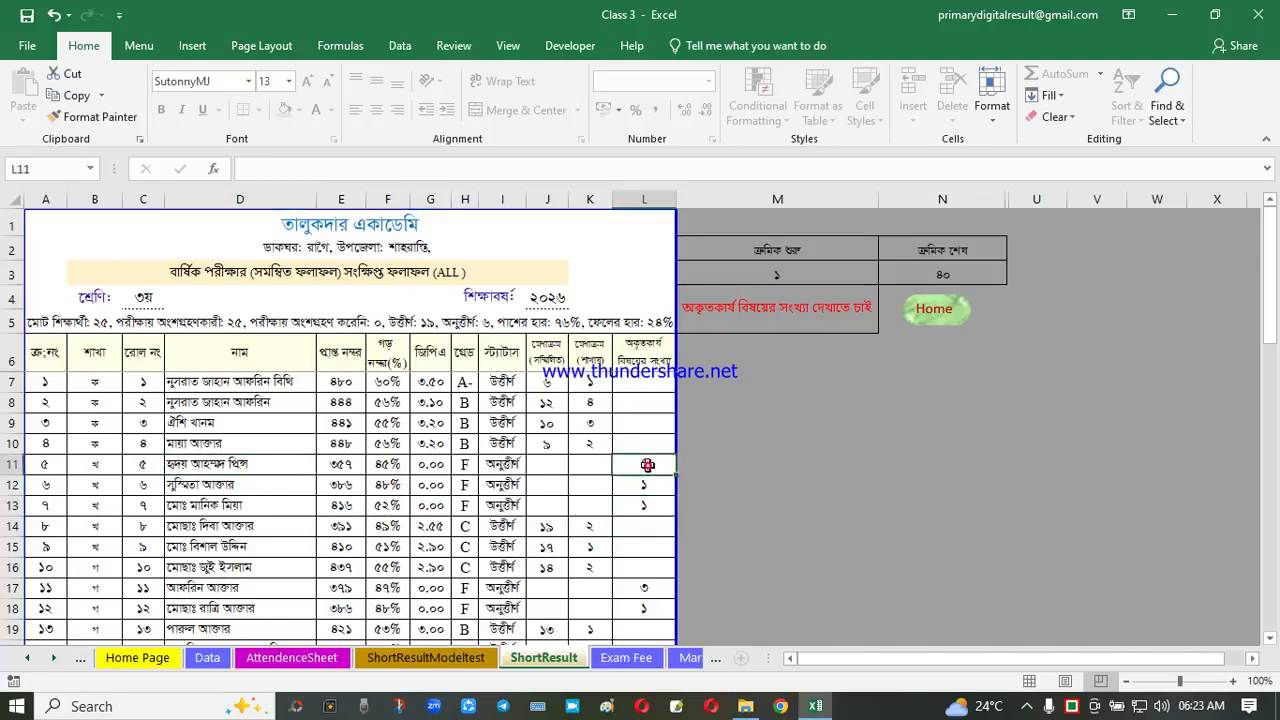
Hide the failed-subject counts again by choosing অকৃতকার্য বিষয়ের সংখ্যা দেখাতে চাই না
click(790, 310)
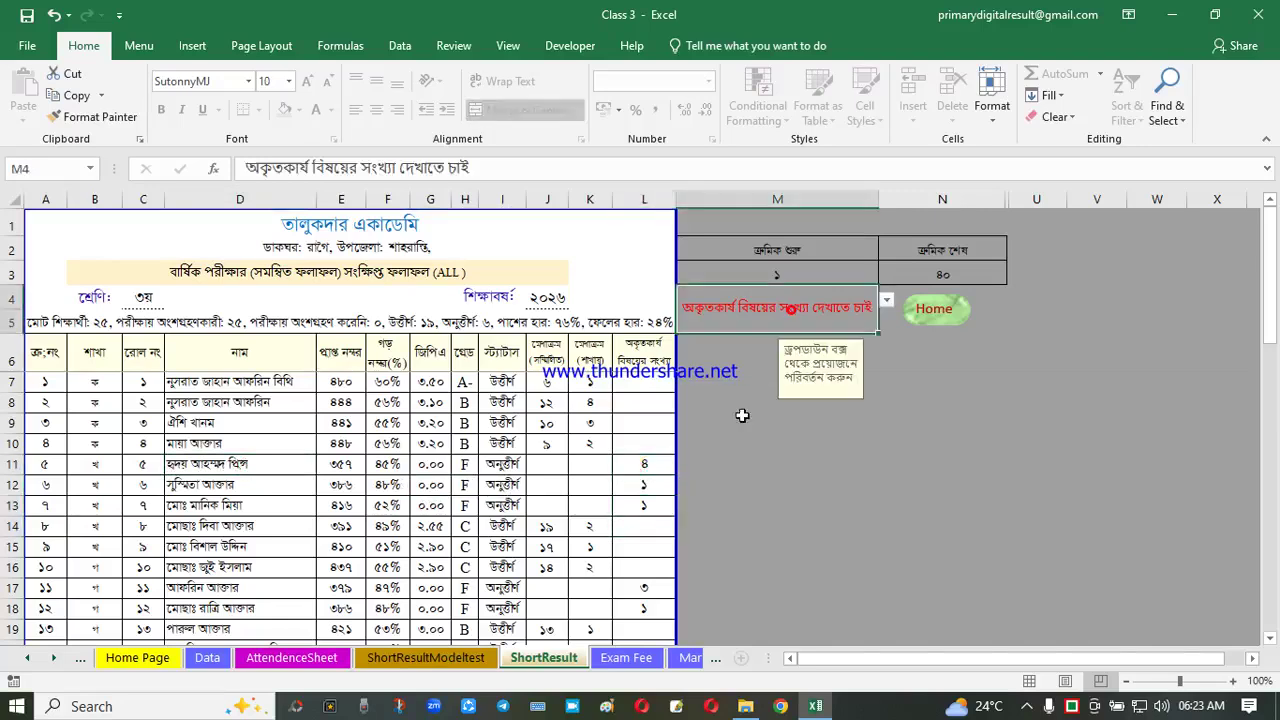
click(887, 303)
click(832, 336)
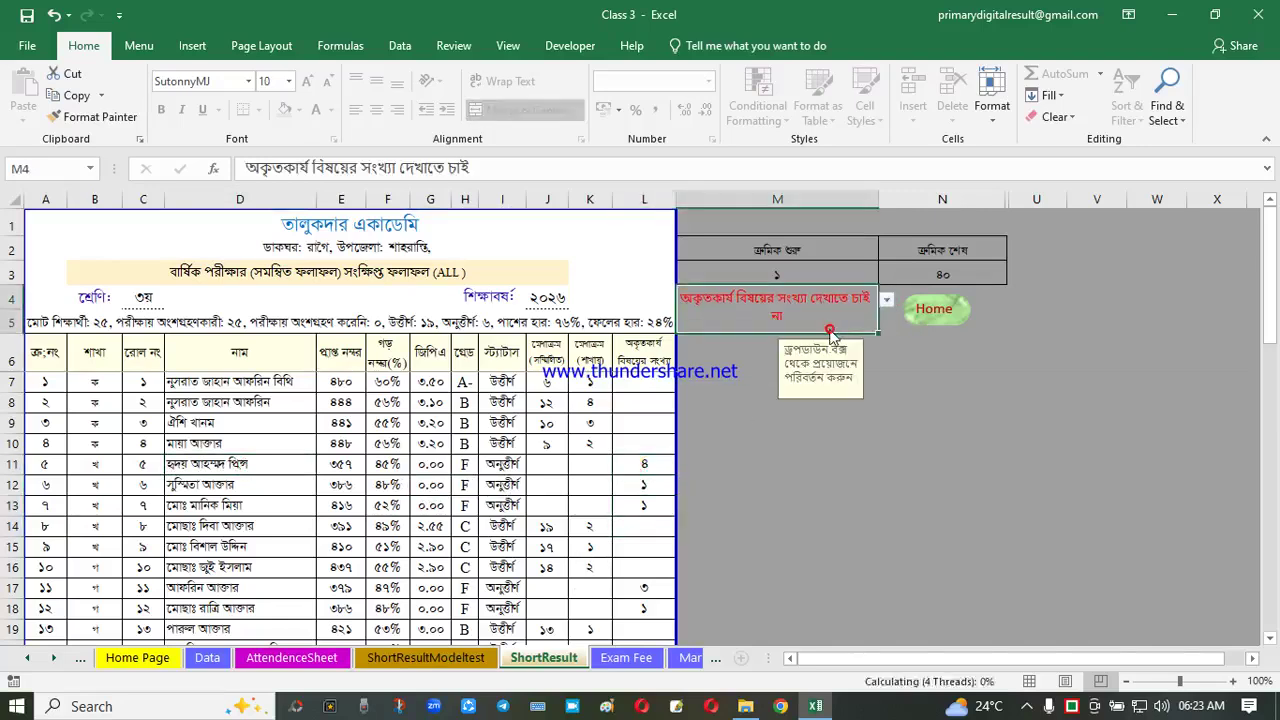
click(850, 480)
click(850, 477)
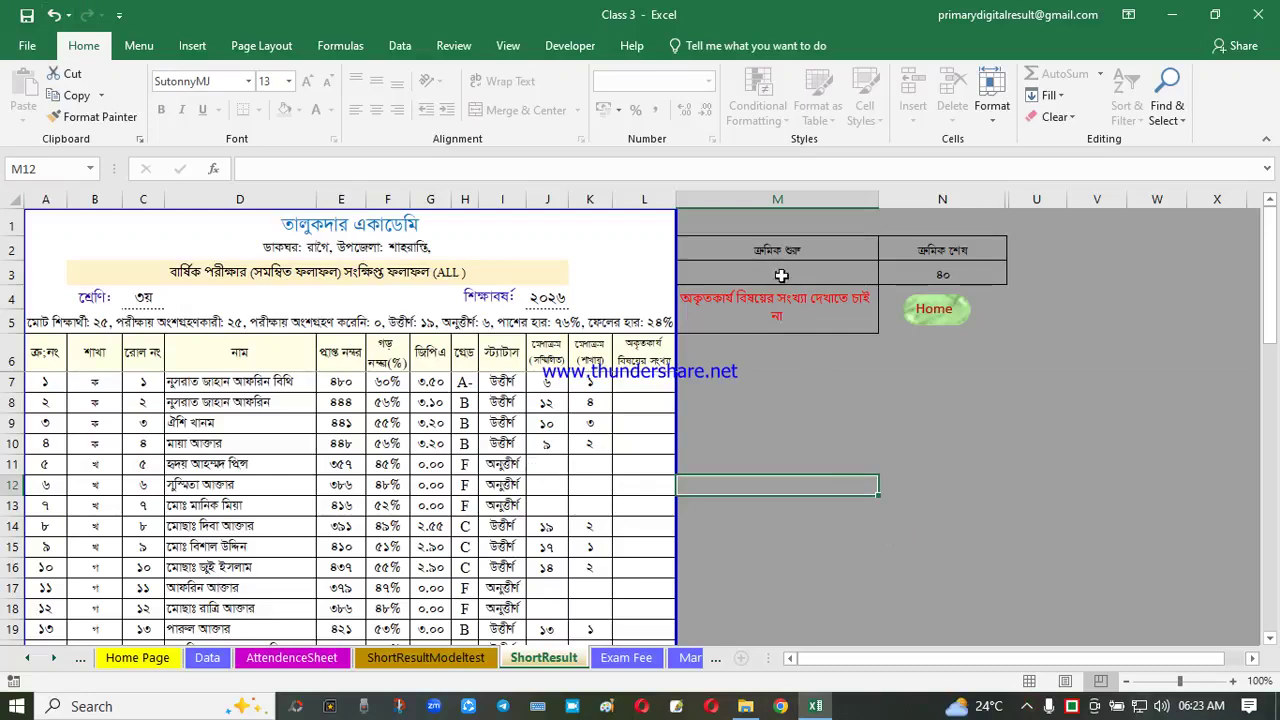
Set the short result's starting serial number to 41 and return it to 1
click(781, 275)
click(888, 277)
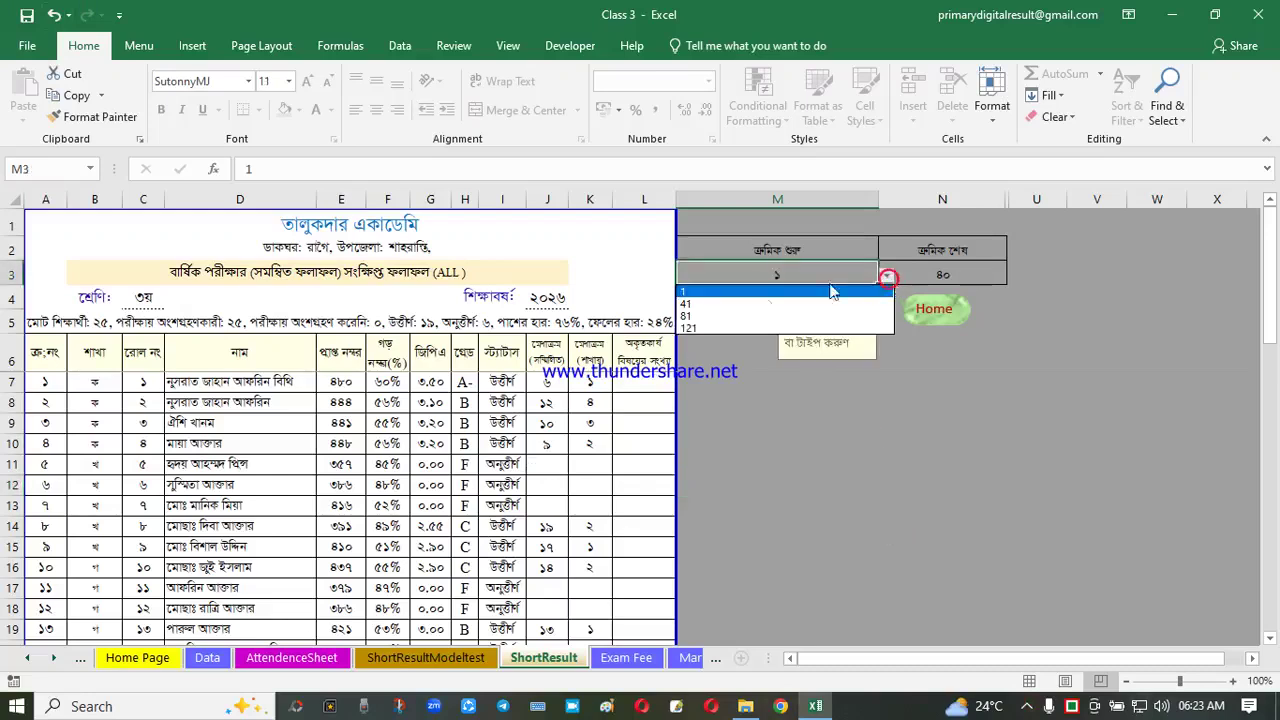
click(800, 303)
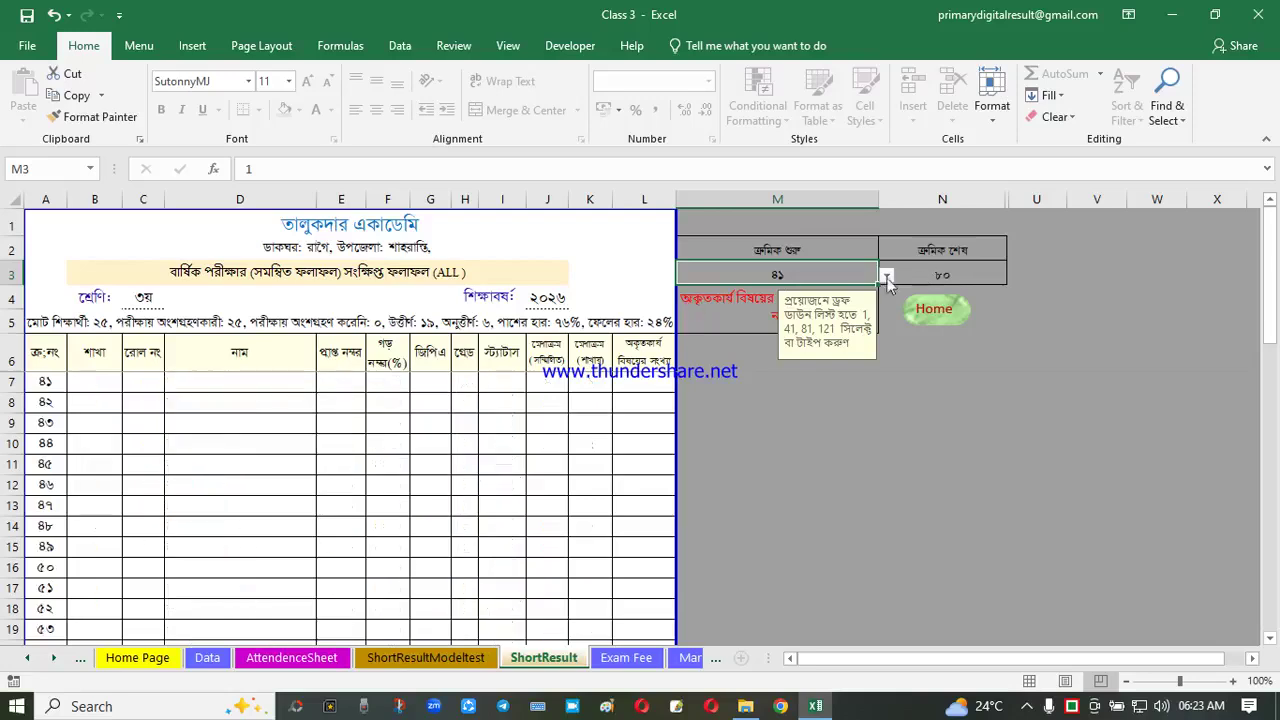
click(885, 276)
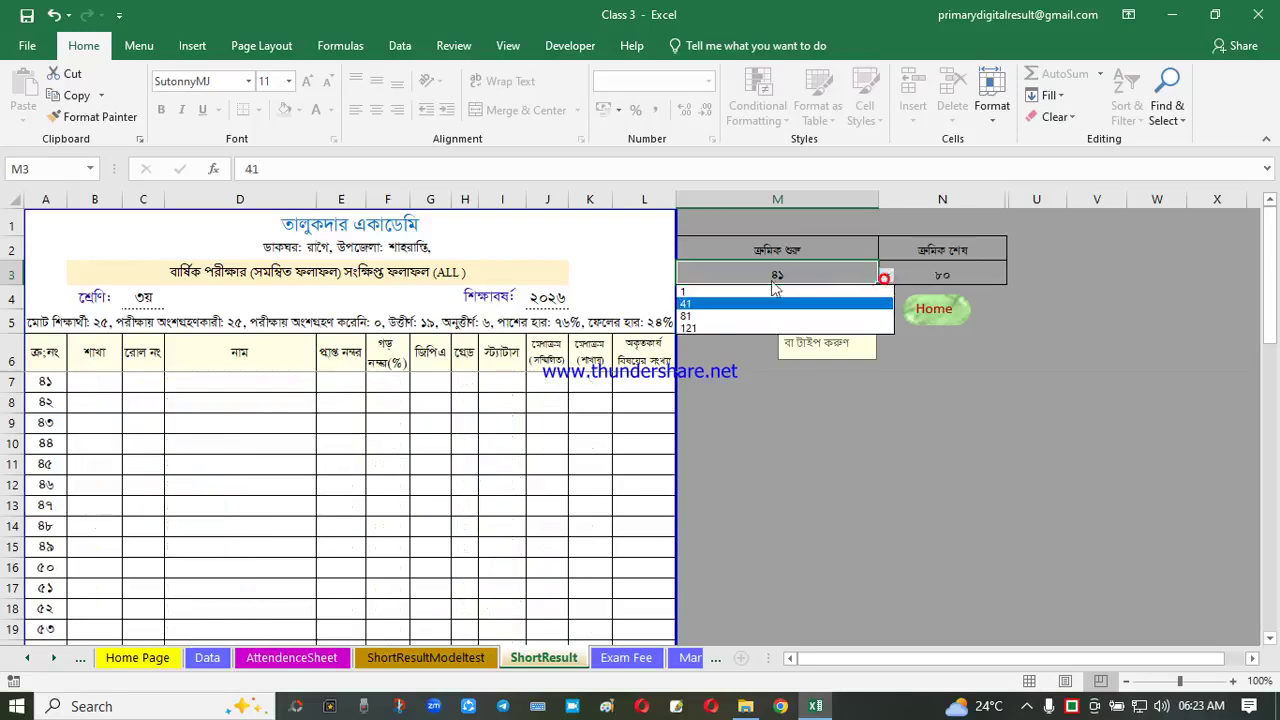
click(718, 292)
click(752, 489)
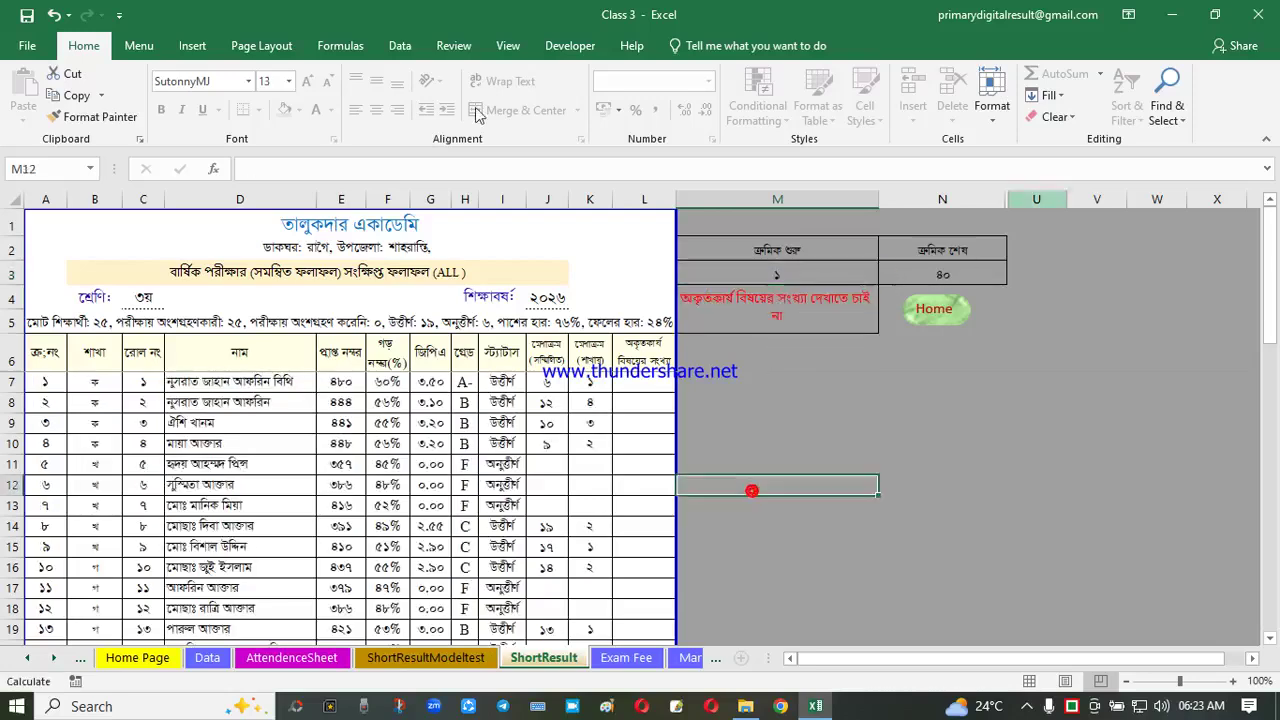
Open the model test short result, সংক্ষিপ্ত ফলাফল (প্রকাশের জন্য: মডেল টেস্ট), from the home page and look over its result table
click(934, 312)
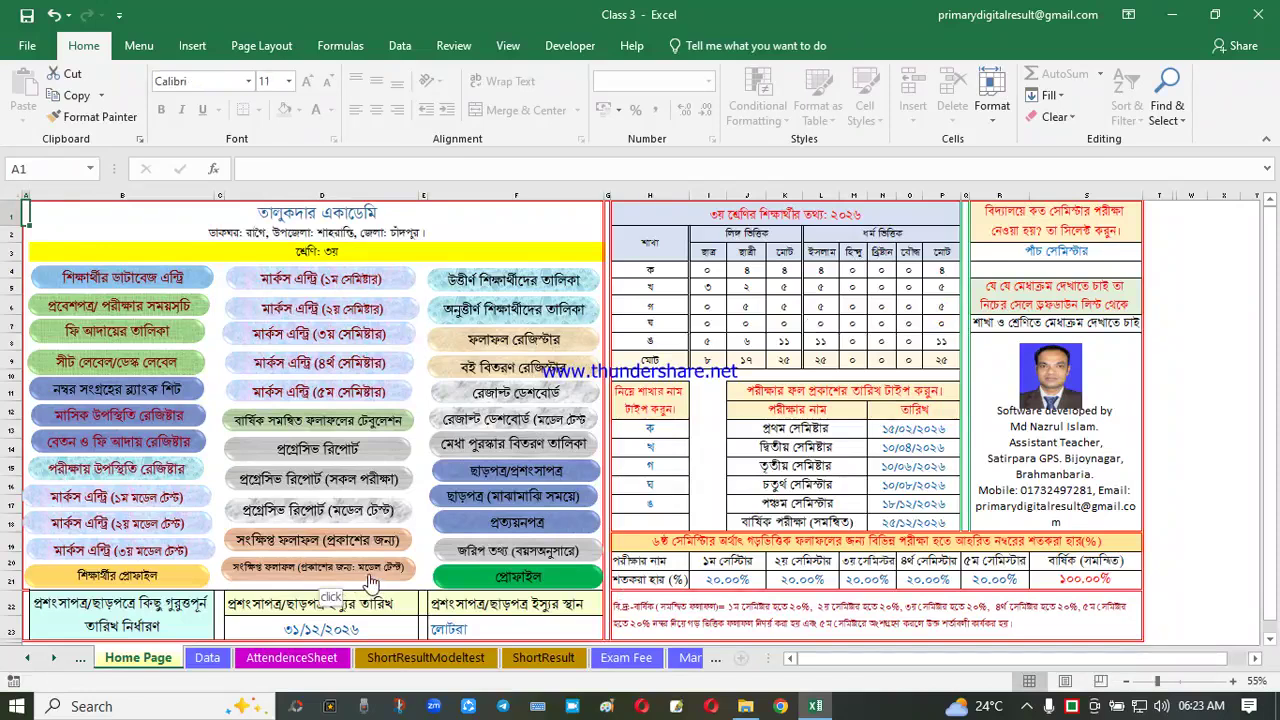
click(370, 580)
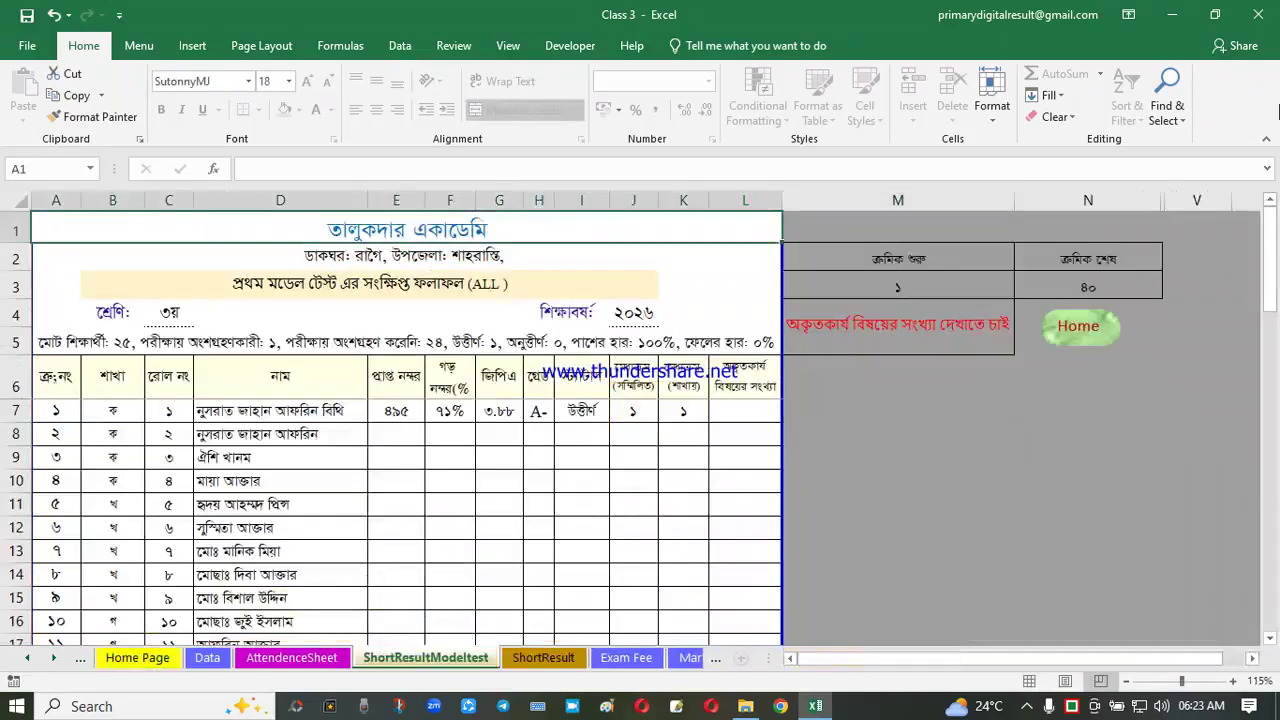
click(410, 482)
click(492, 460)
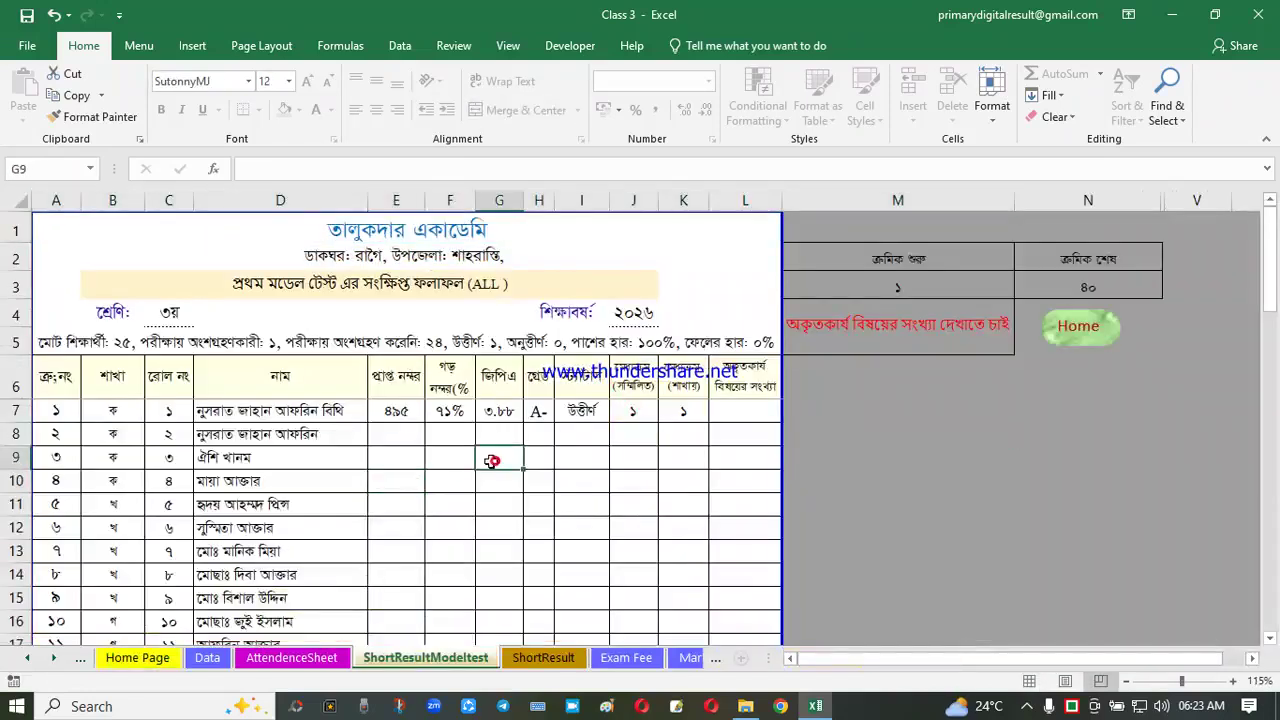
Switch the model test short result to দ্বিতীয় মডেল টেস্ট এর সংক্ষিপ্ত ফলাফল (ALL)
click(437, 284)
click(666, 289)
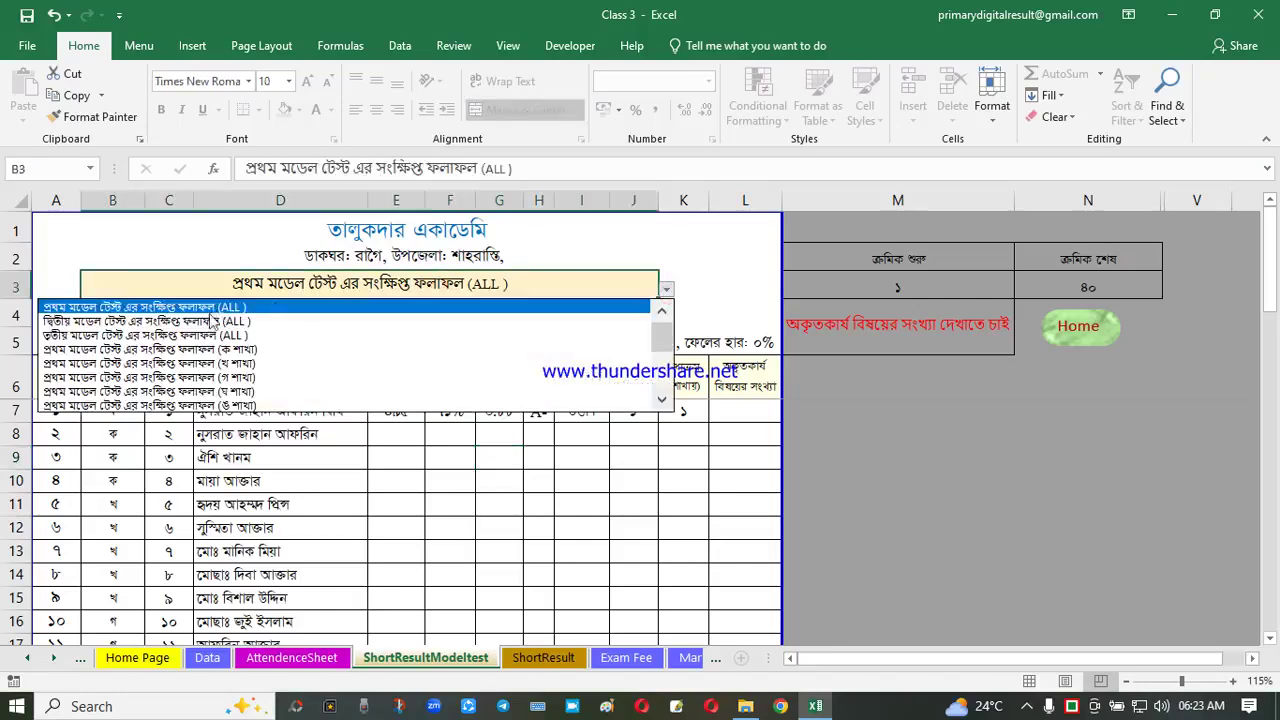
click(207, 321)
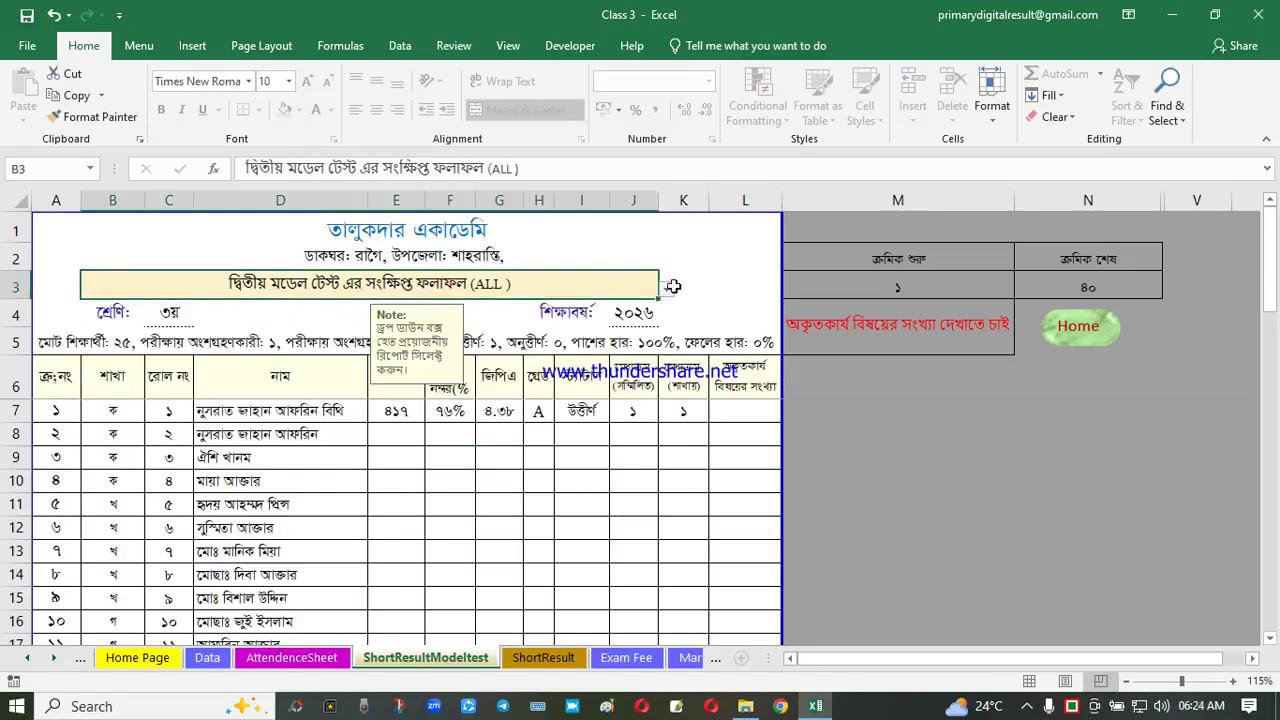
Return to the home page and reopen the general short result sheet, সংক্ষিপ্ত ফলাফল (প্রকাশের জন্য)
click(1078, 326)
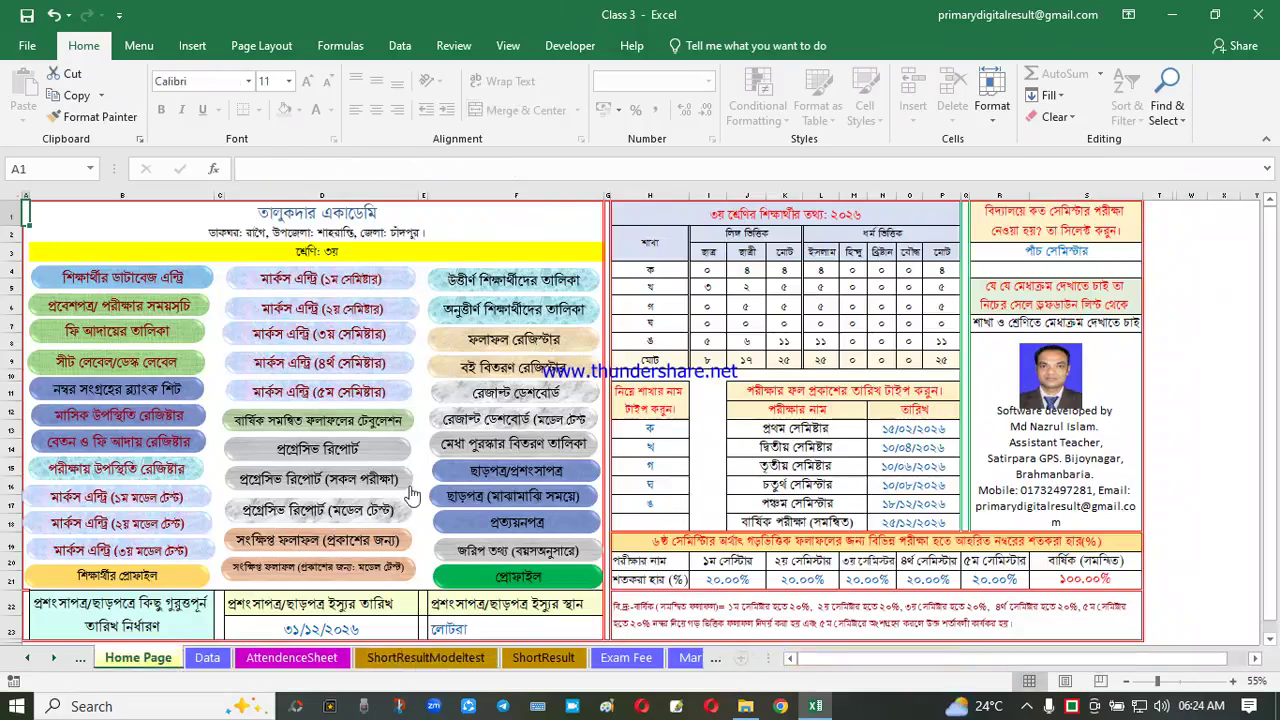
click(358, 548)
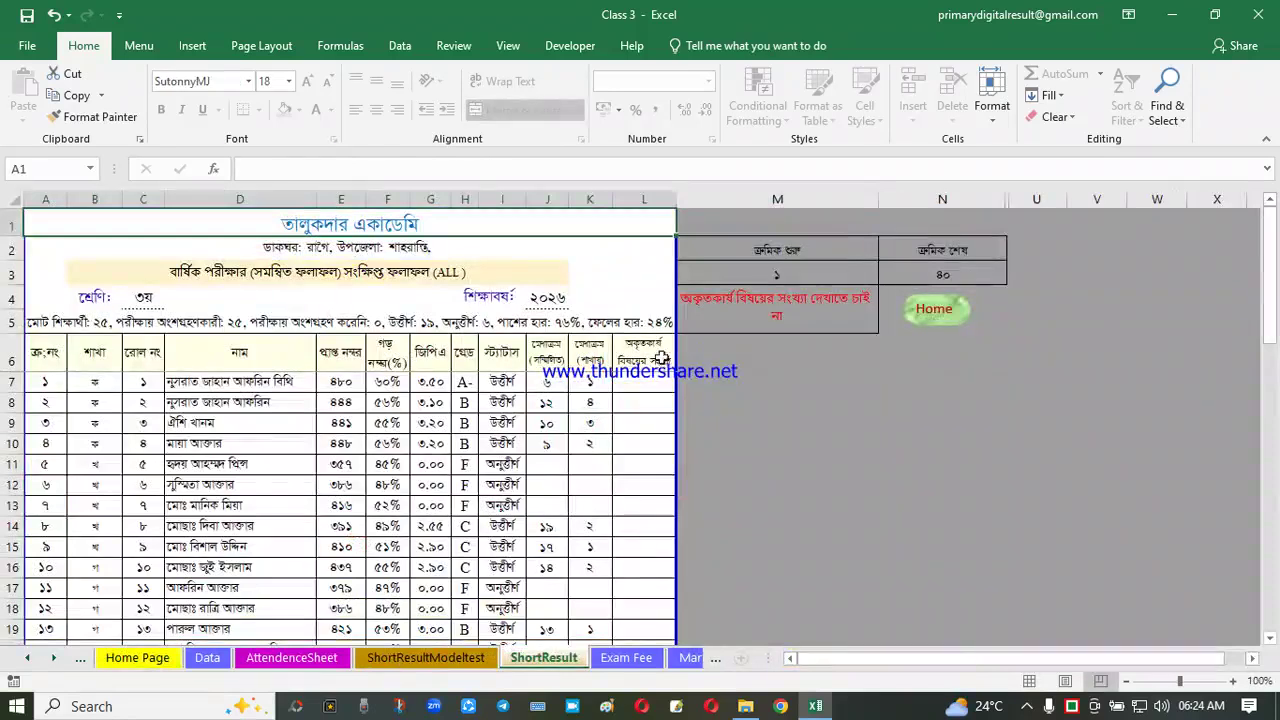
Switch the short result report to প্রথম সেমিস্টার এর সংক্ষিপ্ত ফলাফল (ক শাখা)
click(379, 278)
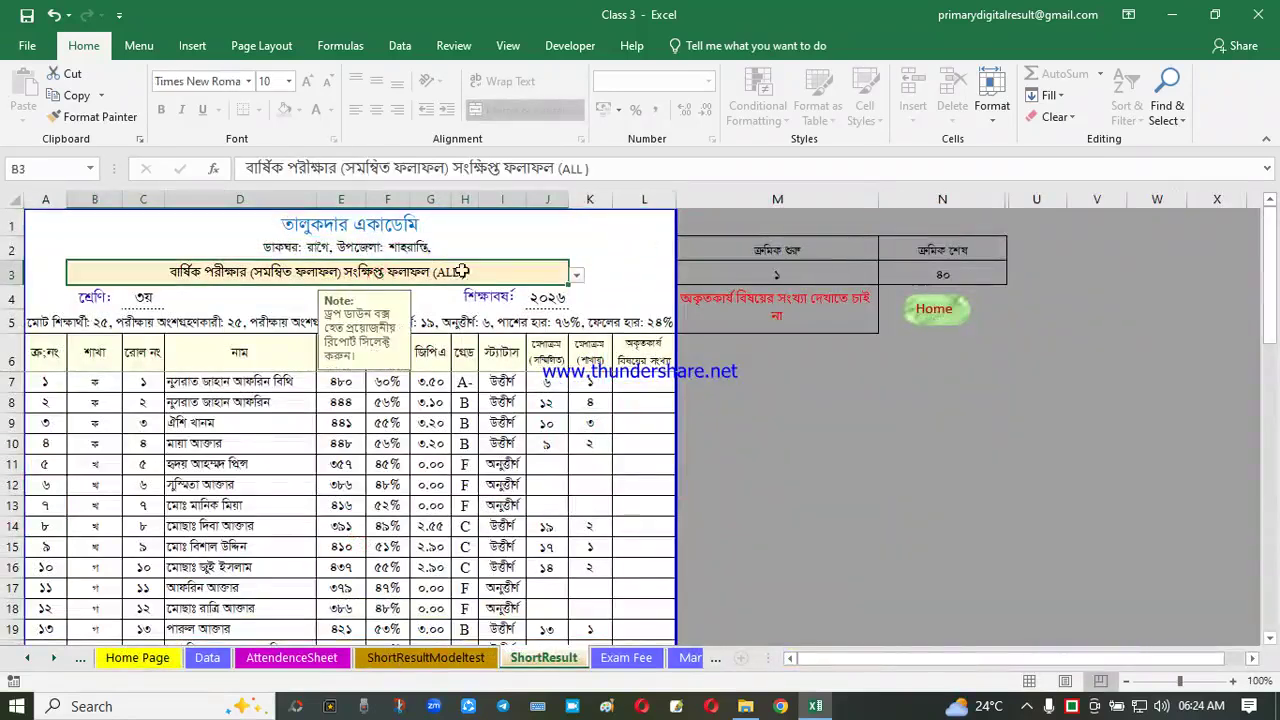
click(577, 275)
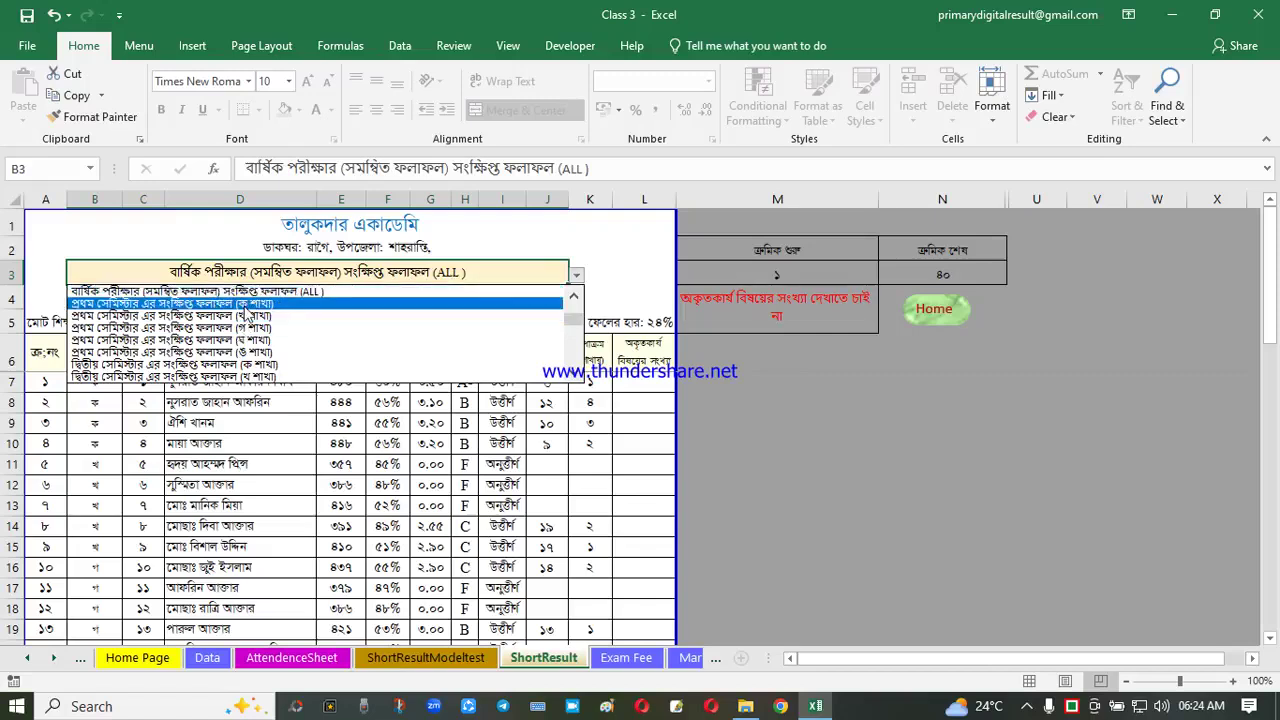
click(490, 303)
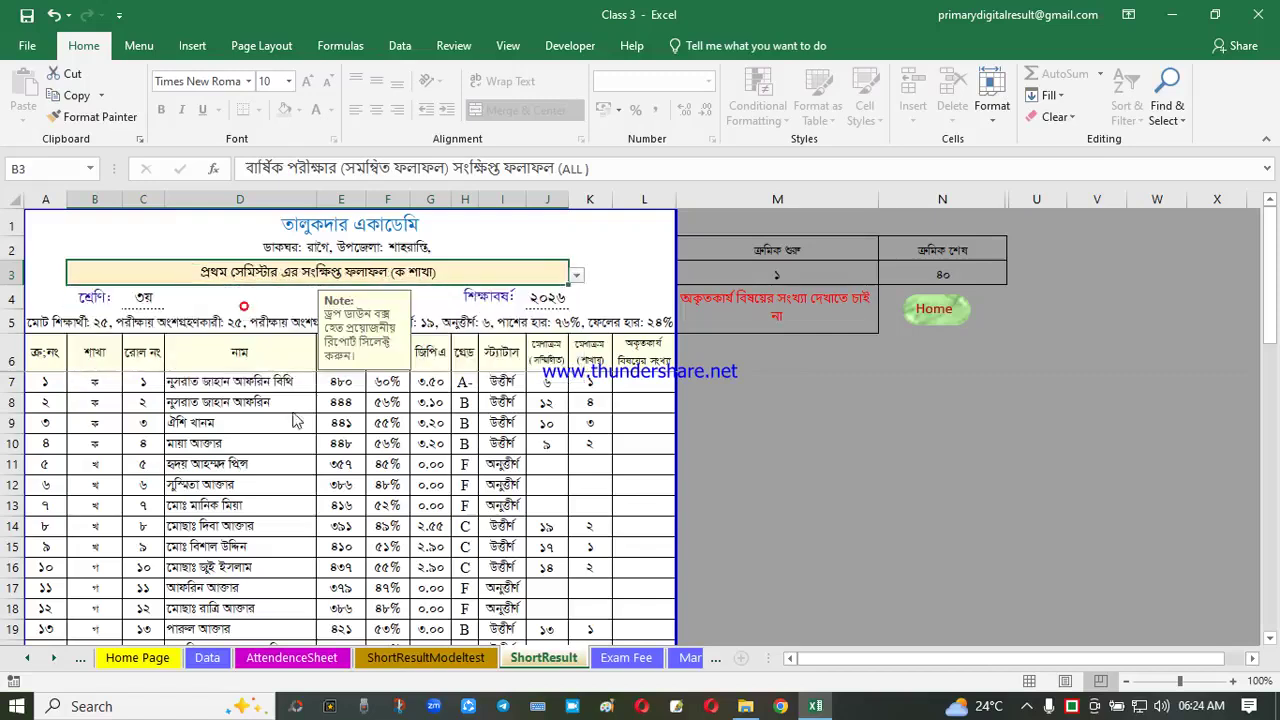
Switch the short result to প্রথম সেমিস্টার এর সংক্ষিপ্ত ফলাফল (ALL), then back to বার্ষিক পরীক্ষার (সমন্বিত ফলাফল) সংক্ষিপ্ত ফলাফল (ALL)
click(577, 276)
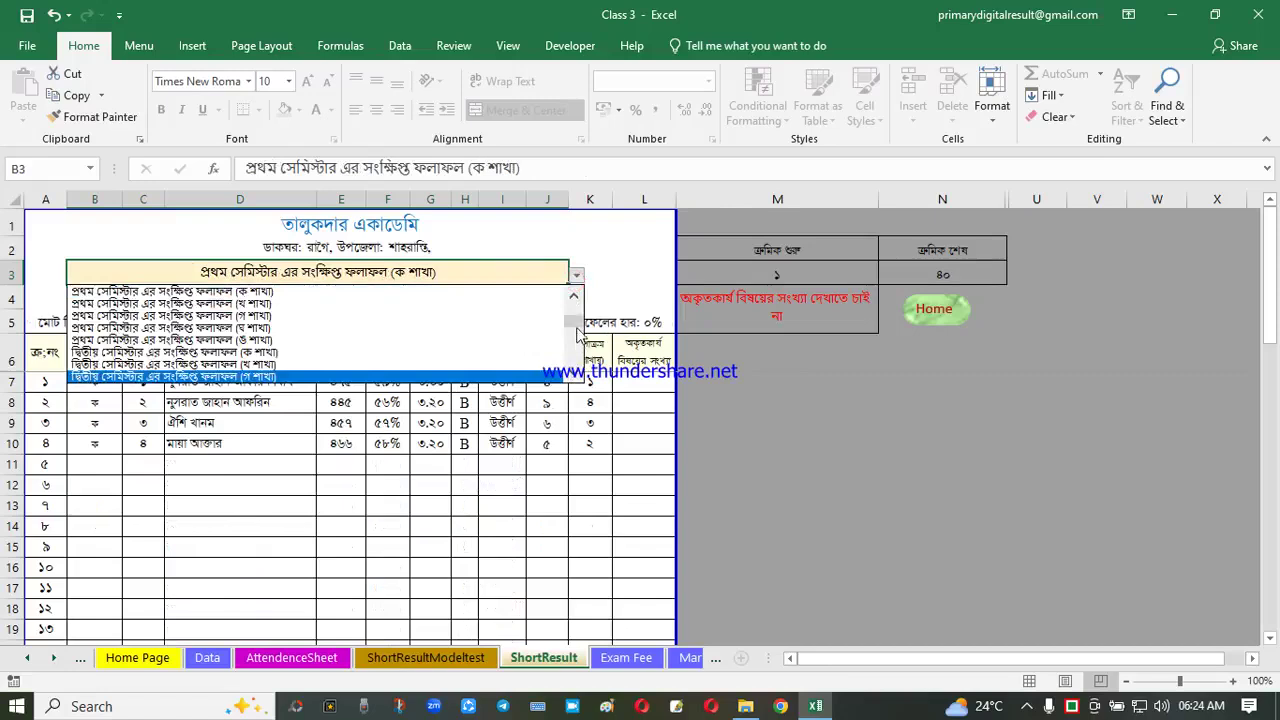
drag(577, 325, 574, 312)
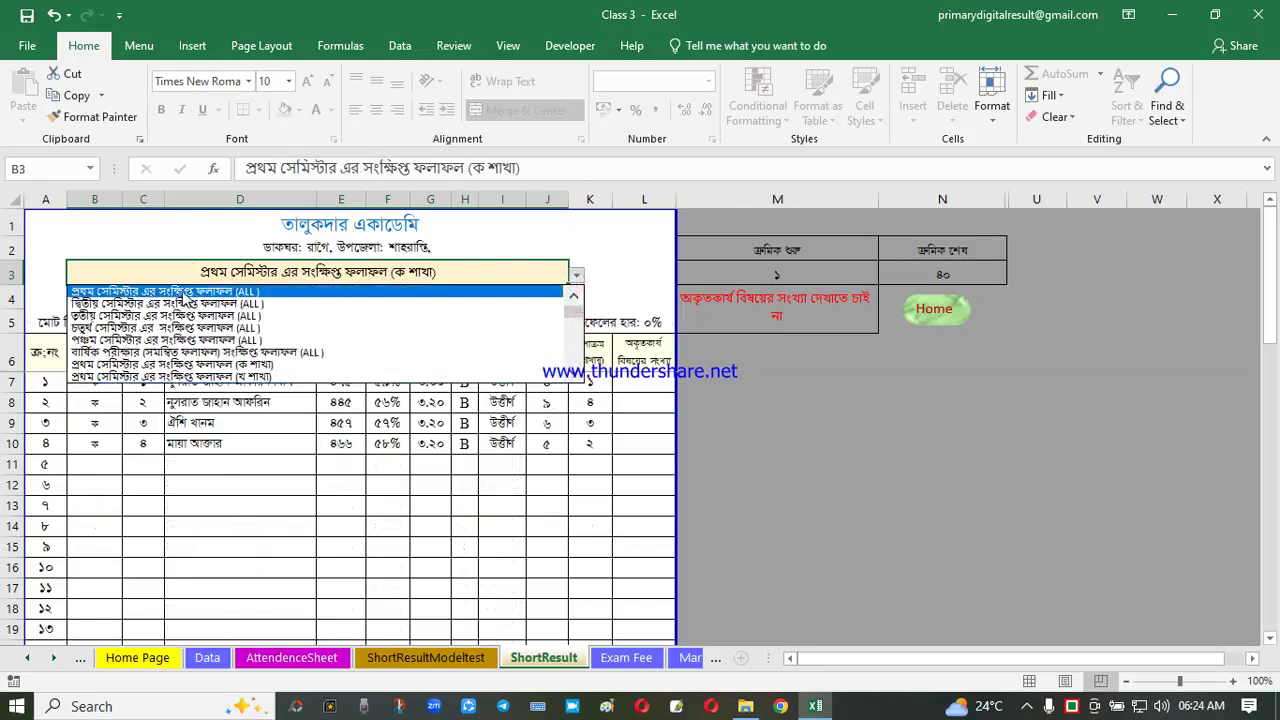
click(229, 292)
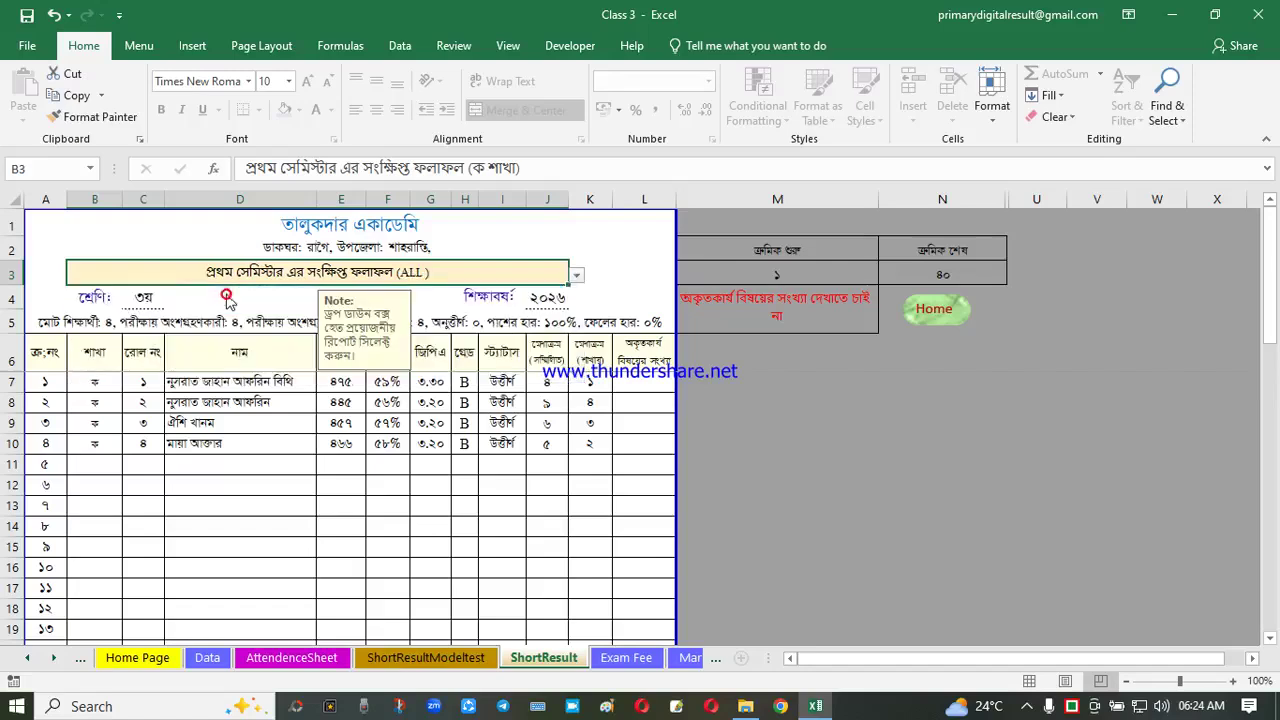
click(577, 276)
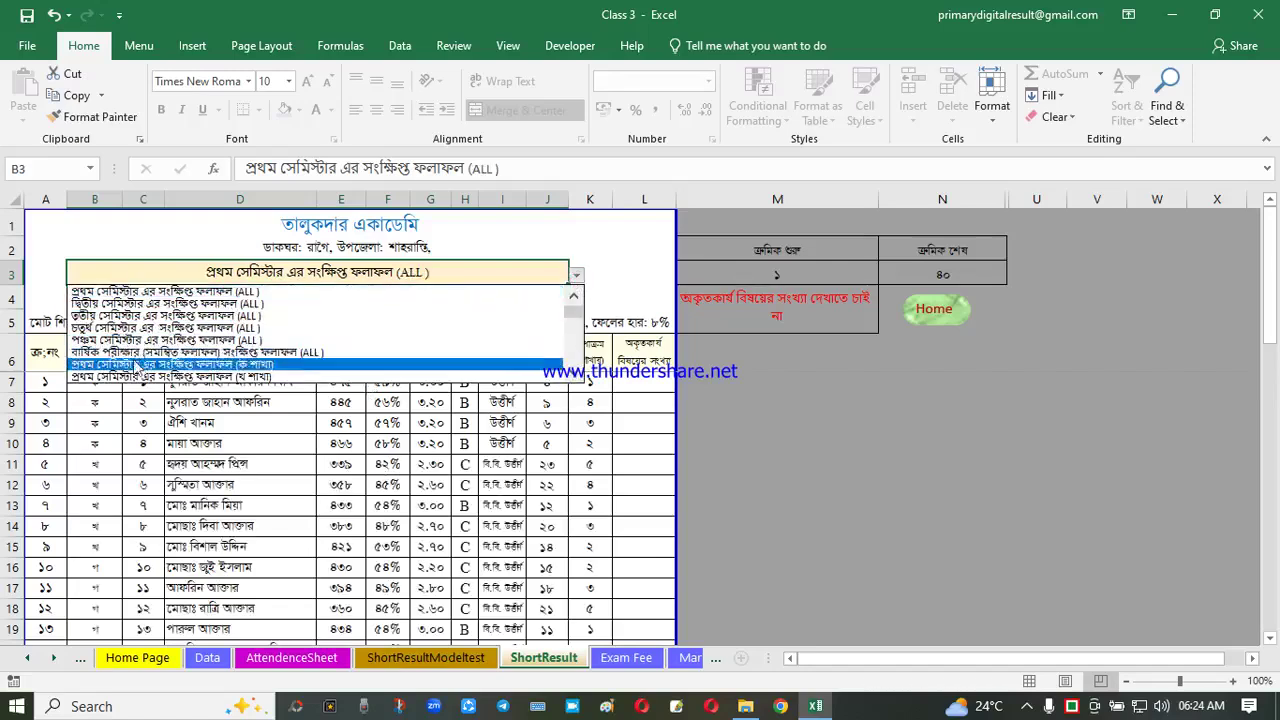
click(306, 353)
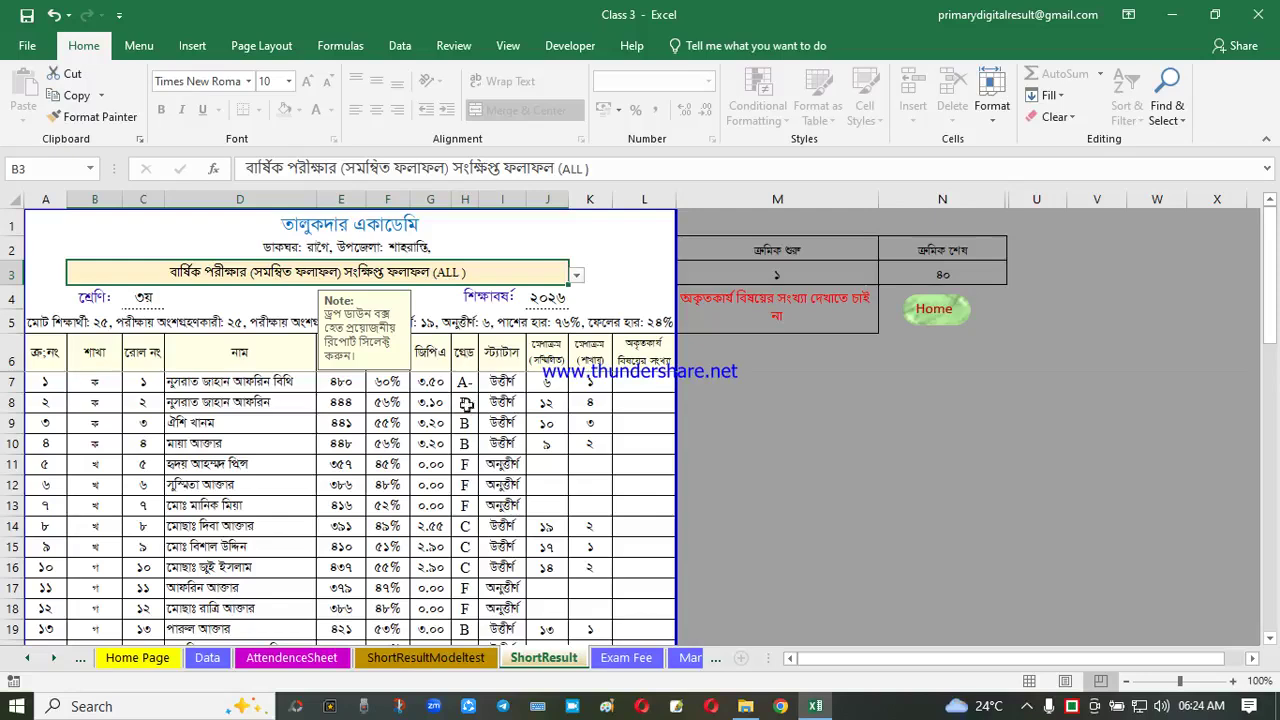
Set the failed-subject display option to অকৃতকার্য বিষয়ের সংখ্যা দেখাতে চাই and return to the home page
click(795, 310)
click(885, 300)
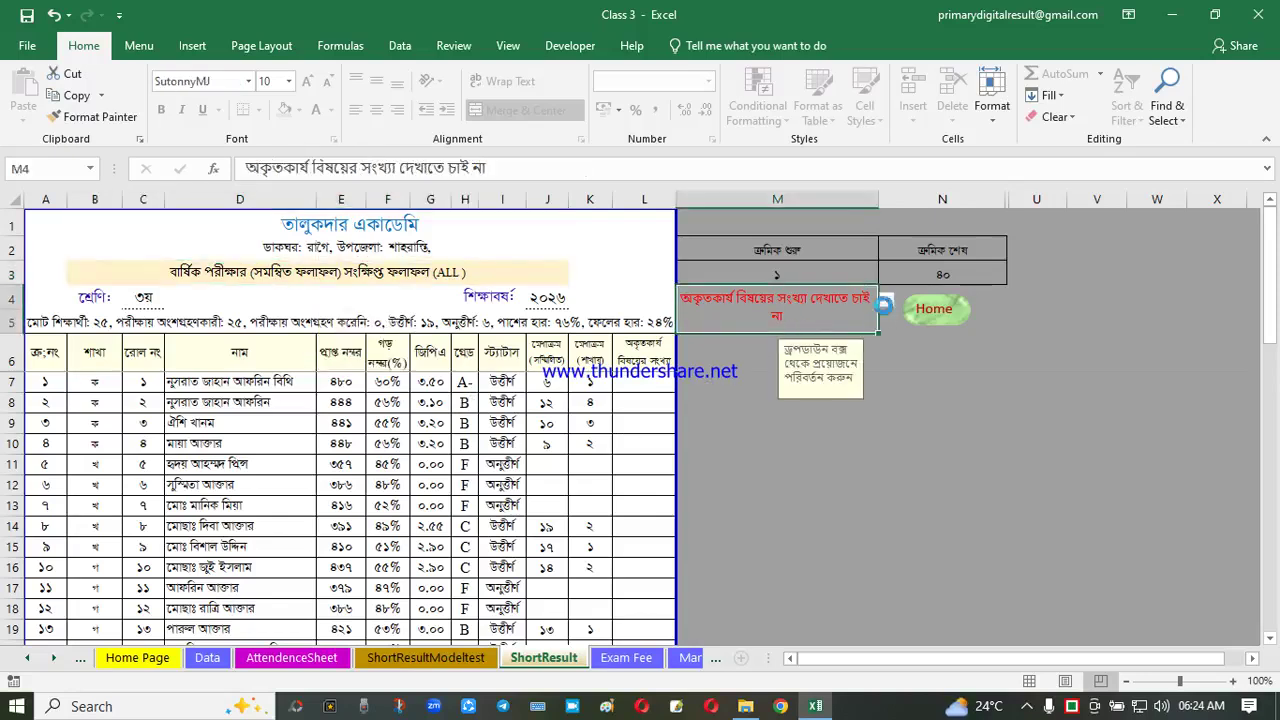
click(784, 317)
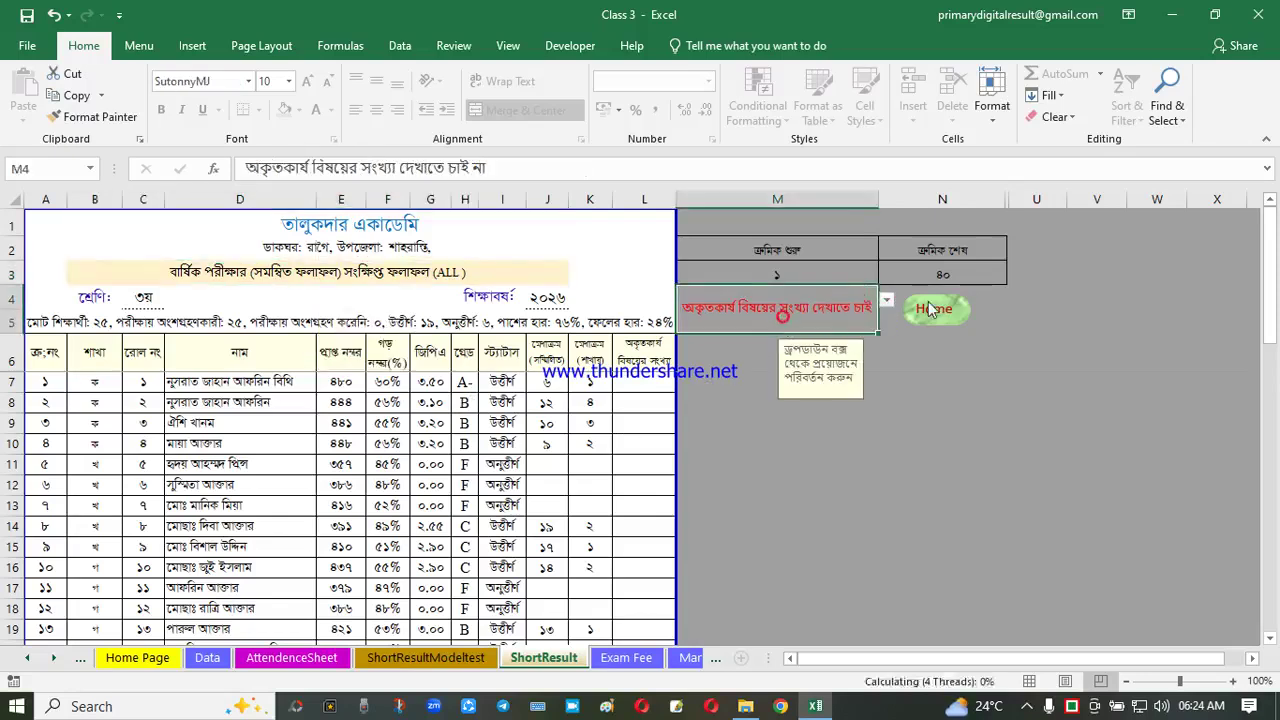
click(929, 302)
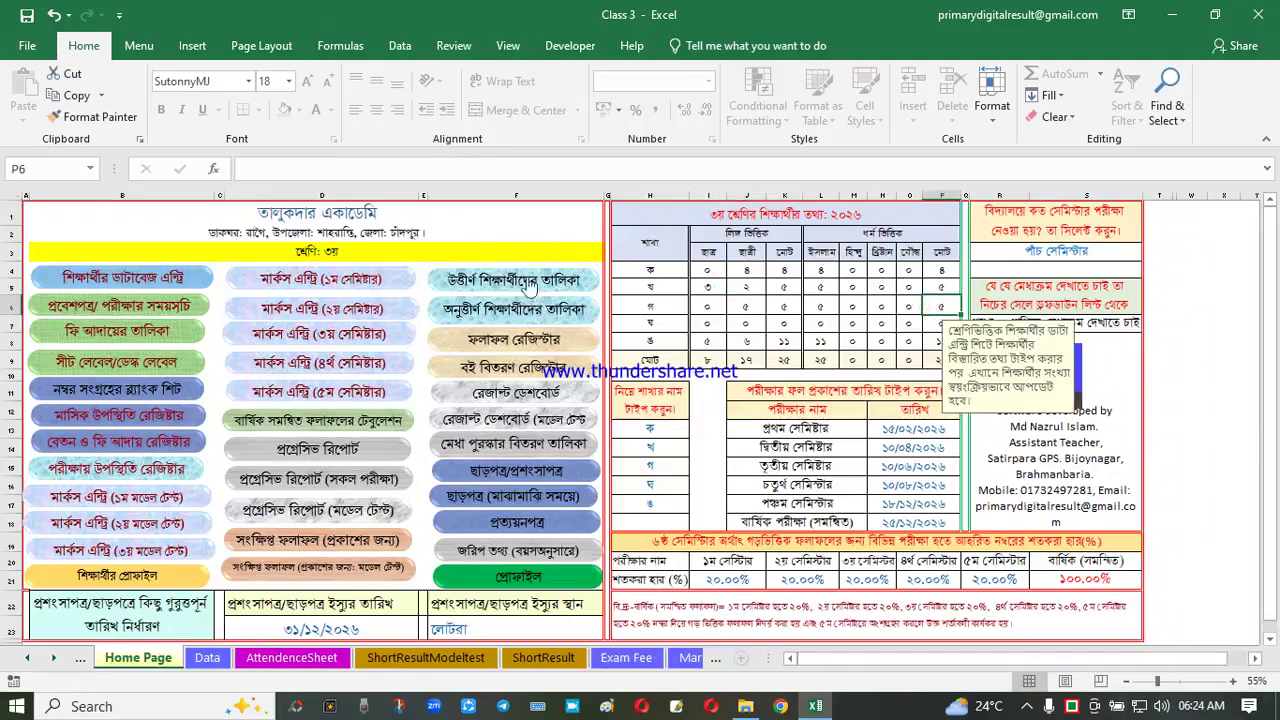
Open the promoted students list, উত্তীর্ণ শিক্ষার্থীদের তালিকা, and switch it to দ্বিতীয় সেমিষ্টারে উত্তীর্ণ শিক্ষার্থীদের তালিকা (সকল শাখা)
click(560, 283)
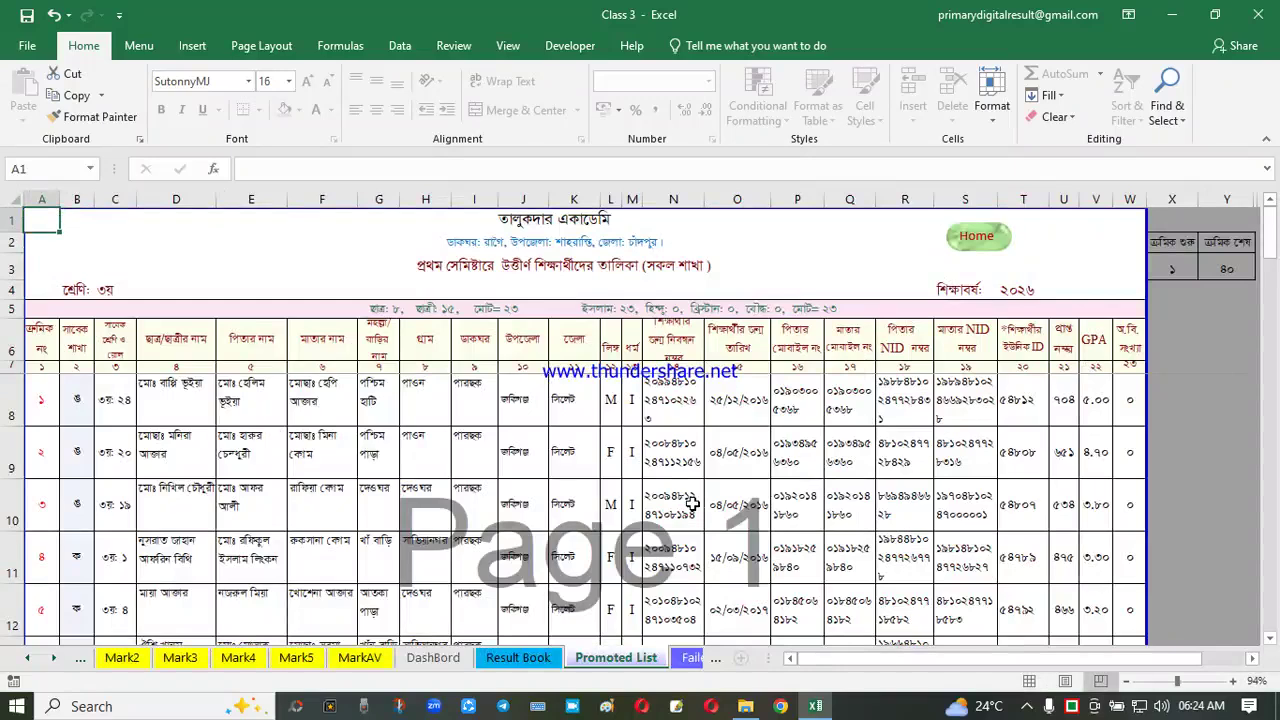
click(600, 268)
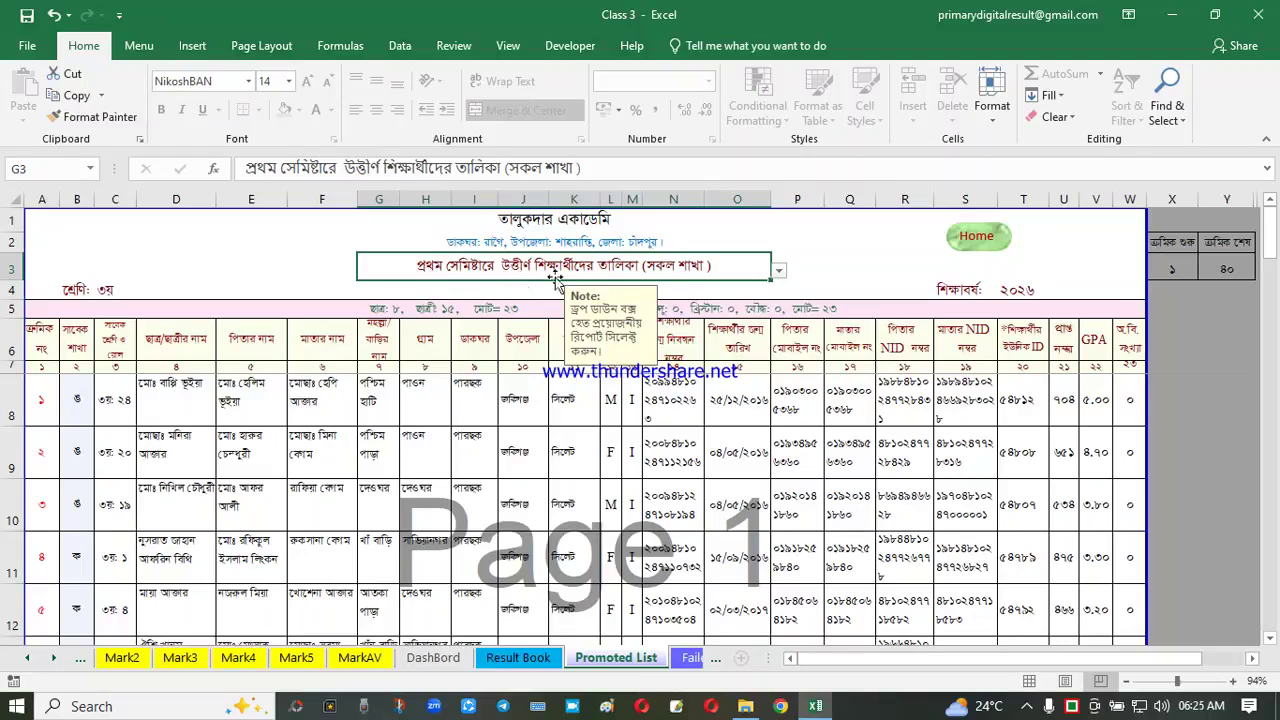
click(778, 271)
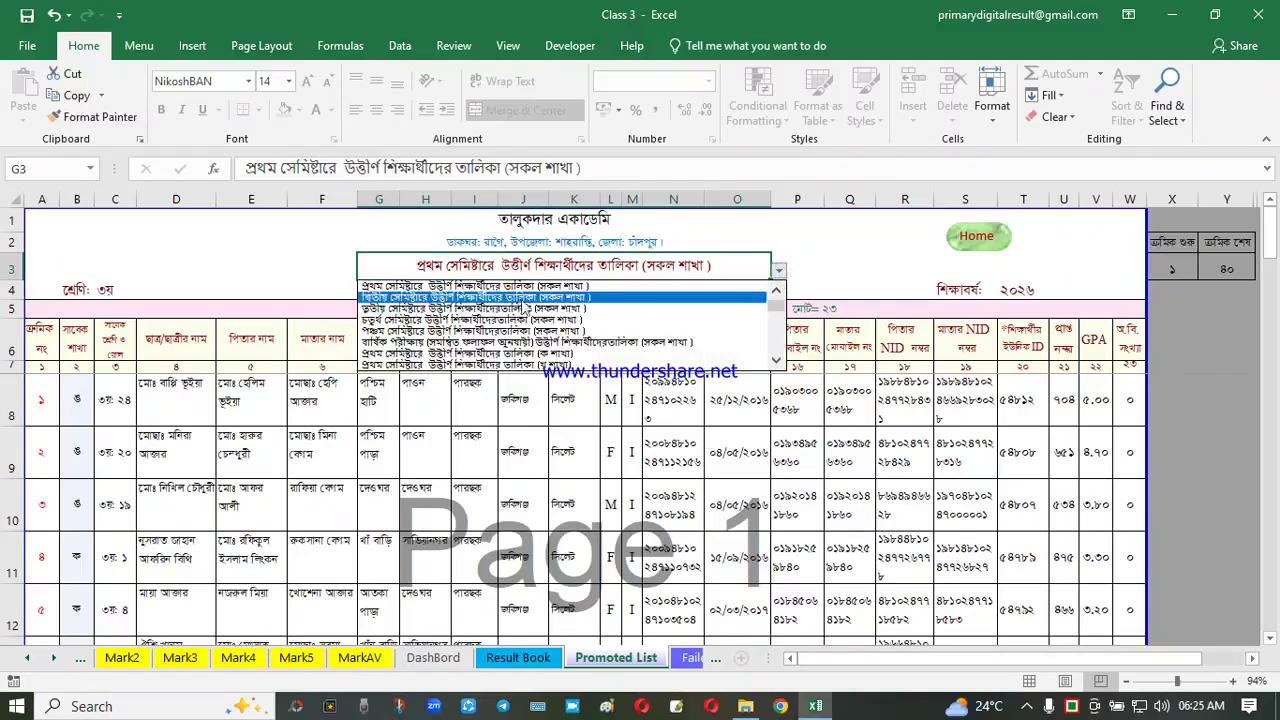
click(520, 298)
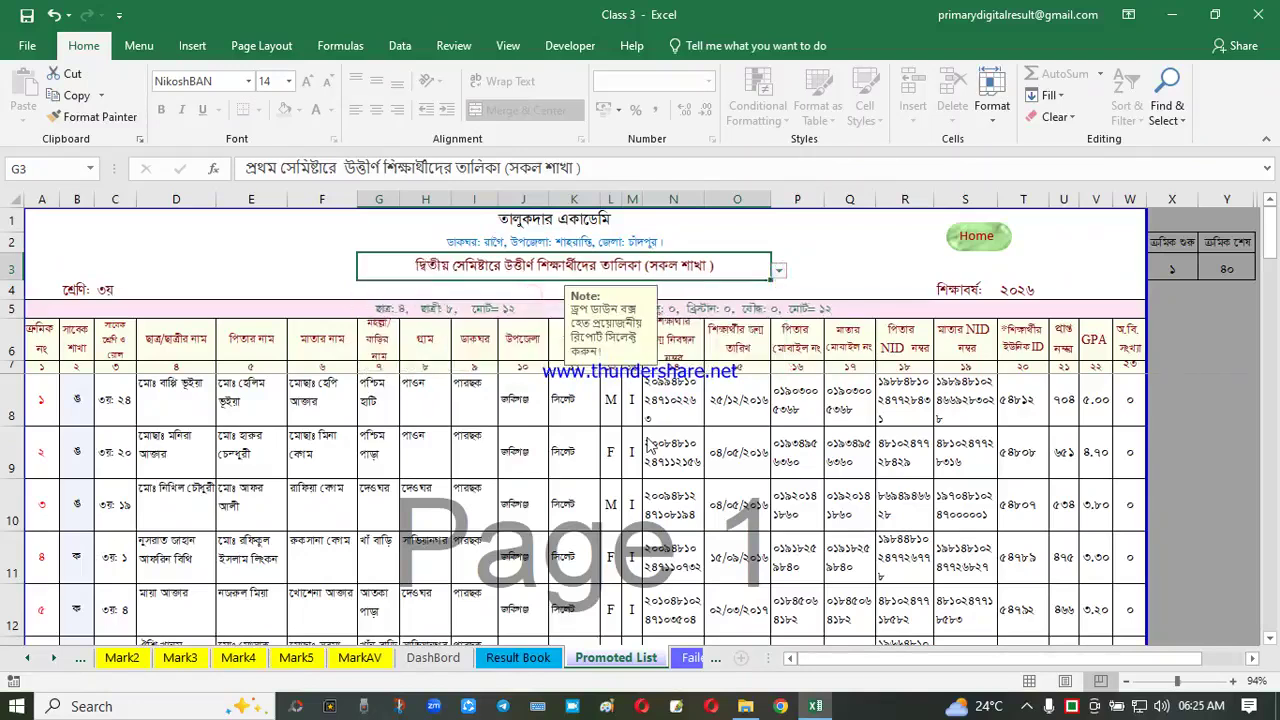
click(430, 426)
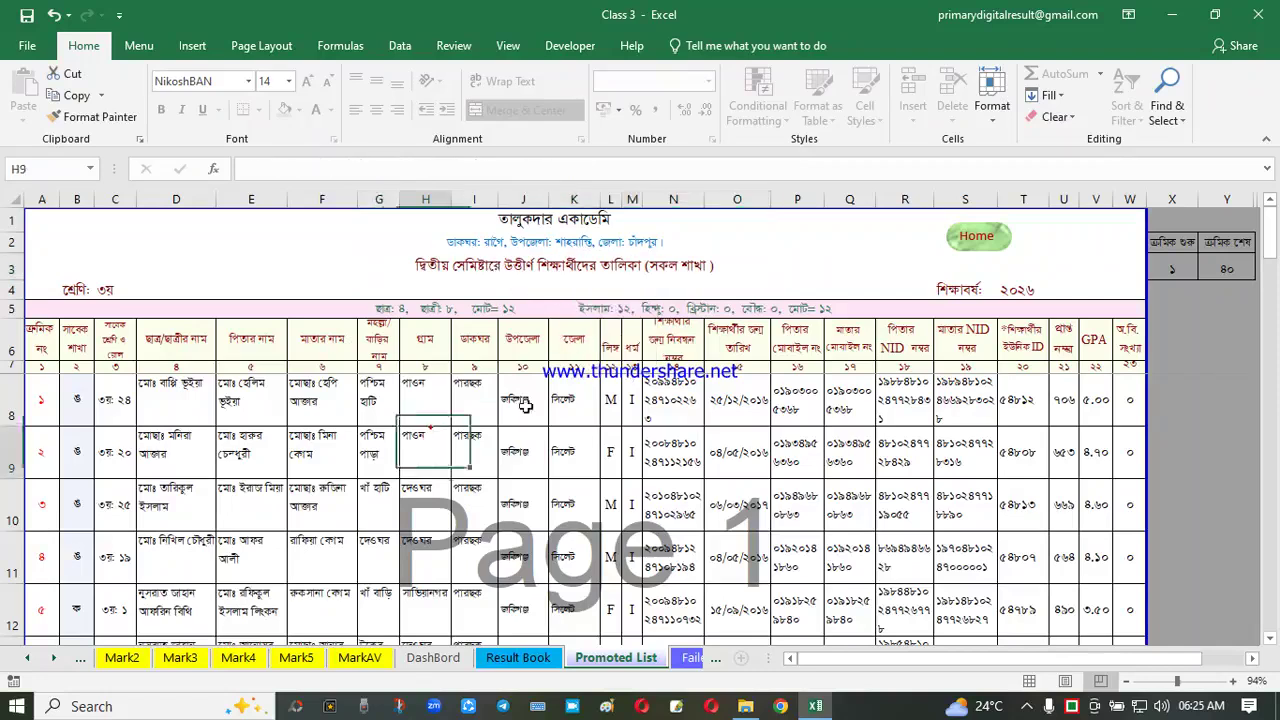
Switch the promoted students list to প্রথম সেমিষ্টারে উত্তীর্ণ শিক্ষার্থীদের তালিকা (ক শাখা)
click(675, 268)
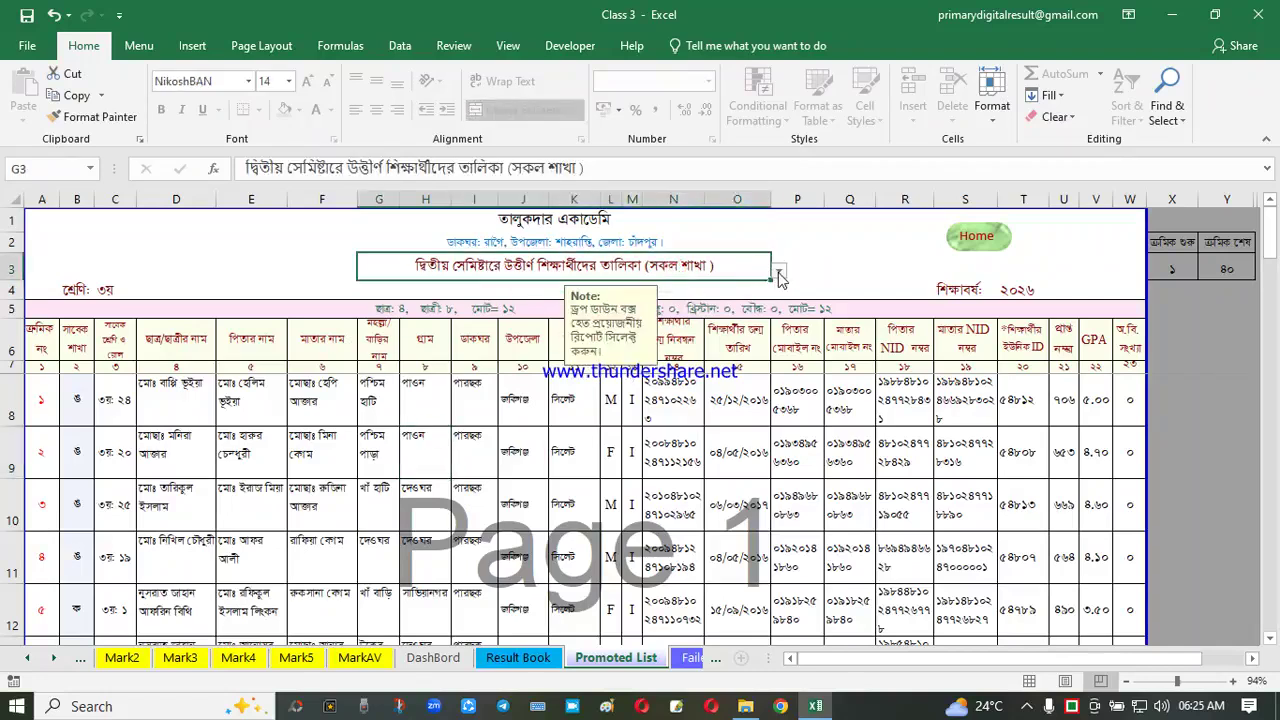
click(778, 273)
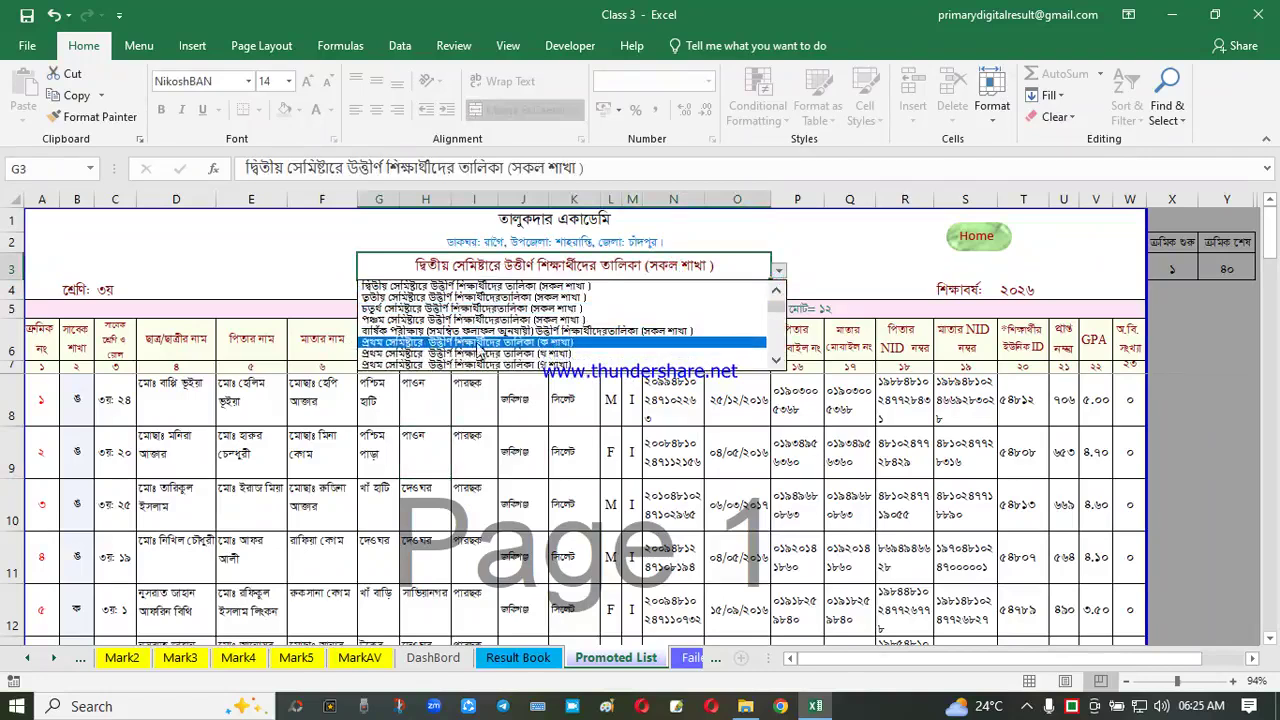
click(538, 343)
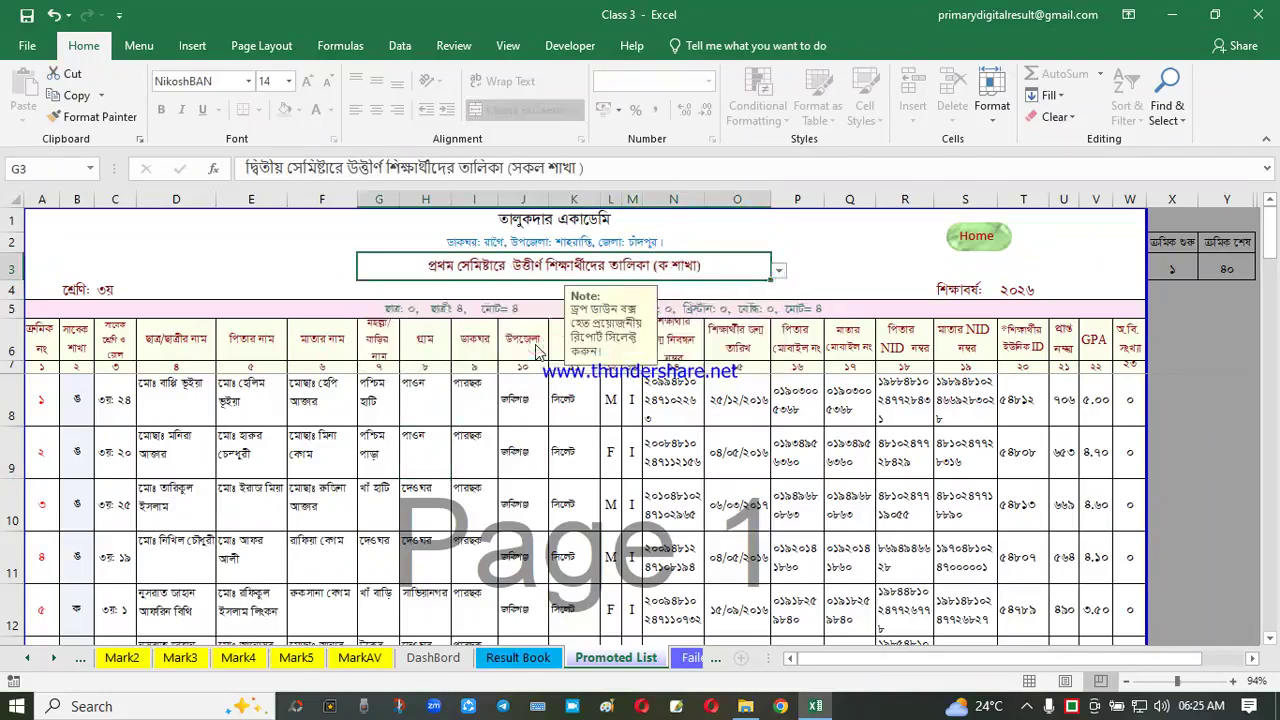
click(524, 484)
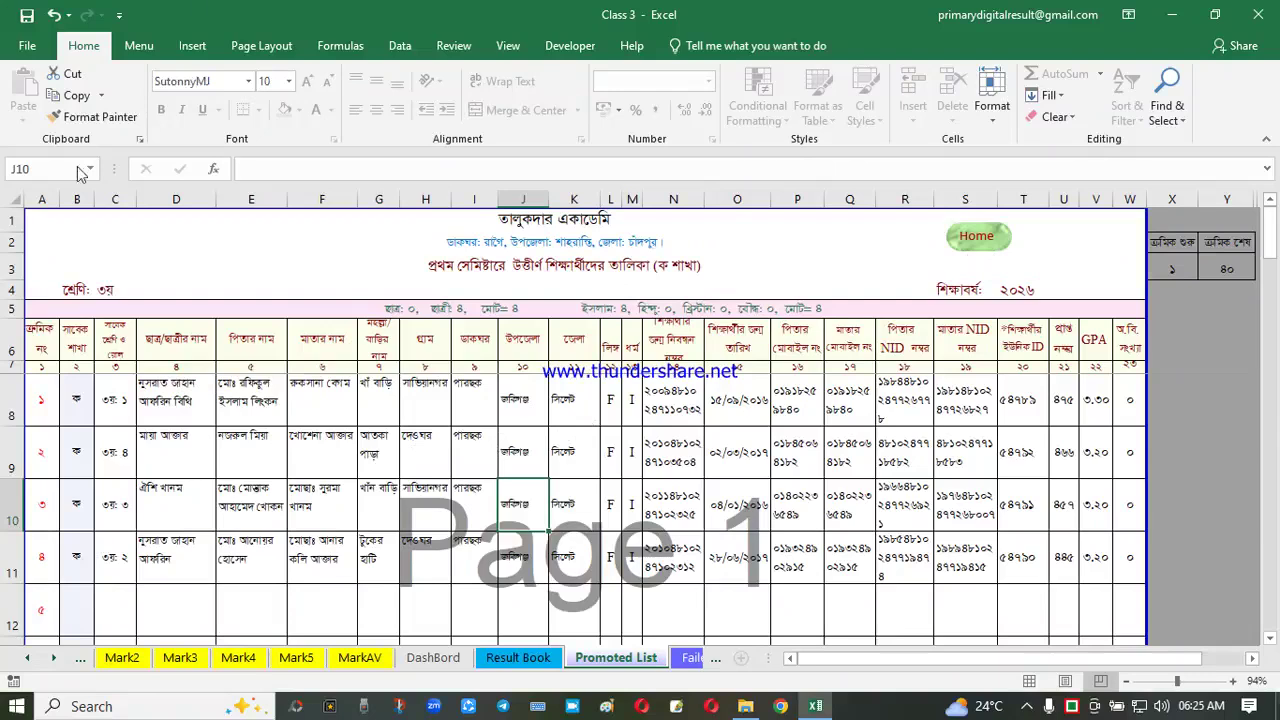
Set the promoted list's starting serial number to 41 and return it to 1
click(1185, 258)
click(1201, 272)
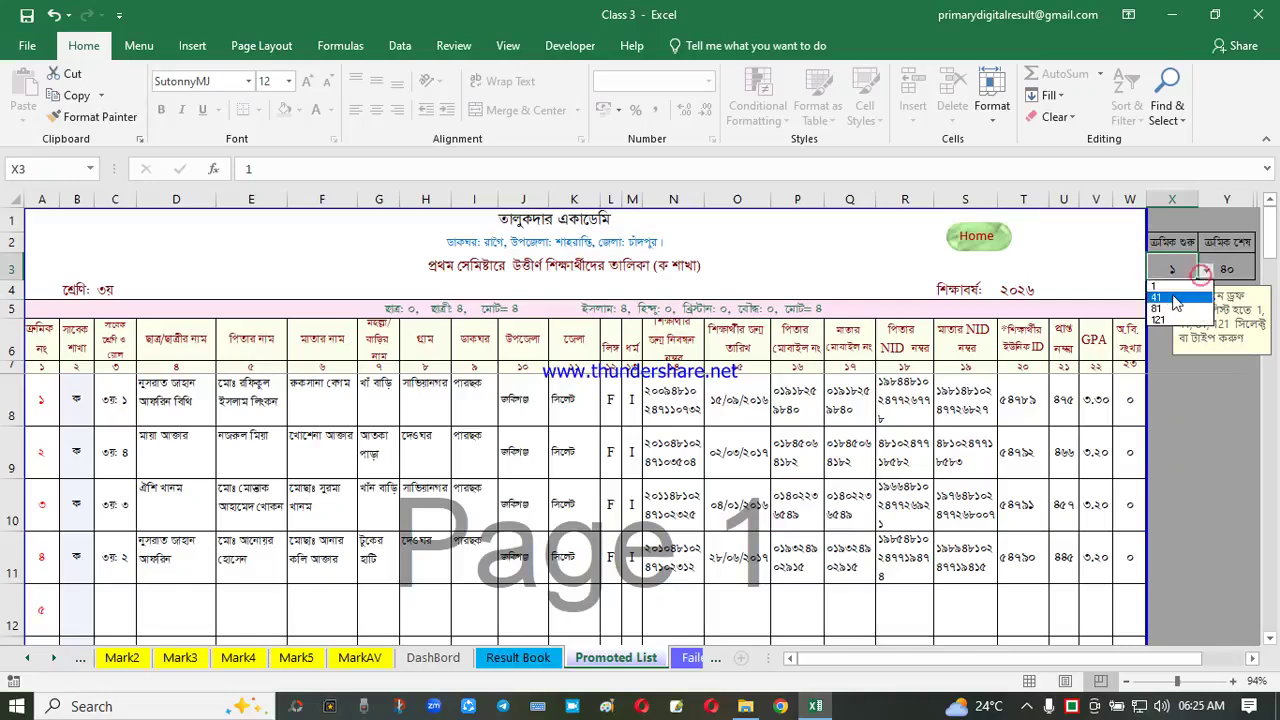
click(1165, 298)
click(1206, 269)
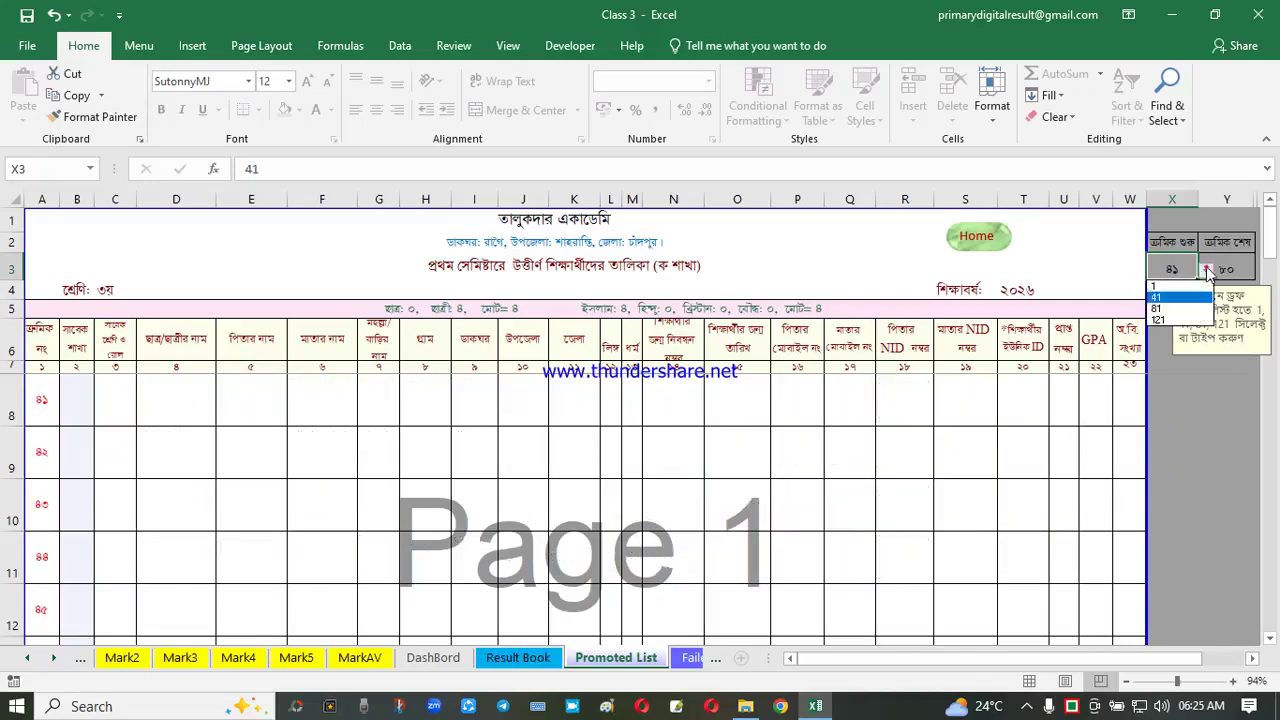
click(1160, 286)
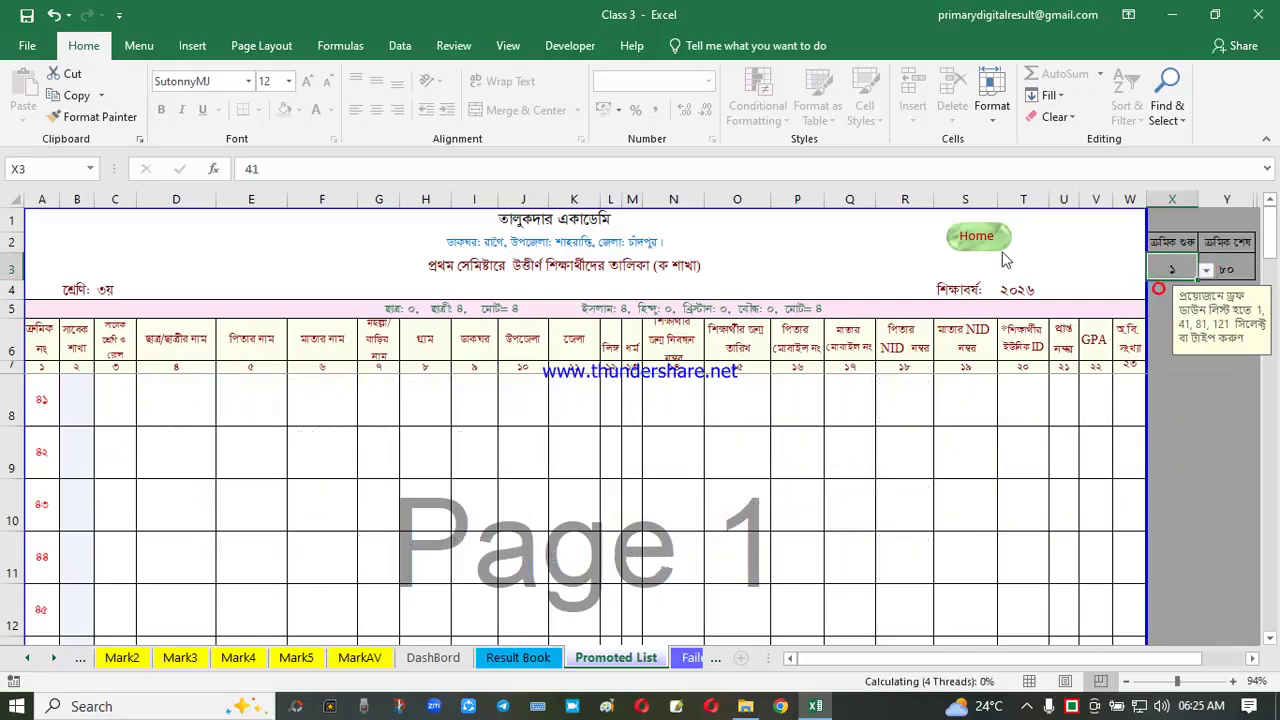
Open the failed students list, অনুত্তীর্ণ শিক্ষার্থীদের তালিকা, from the home page and switch it to the third semester, সকল শাখা
click(985, 243)
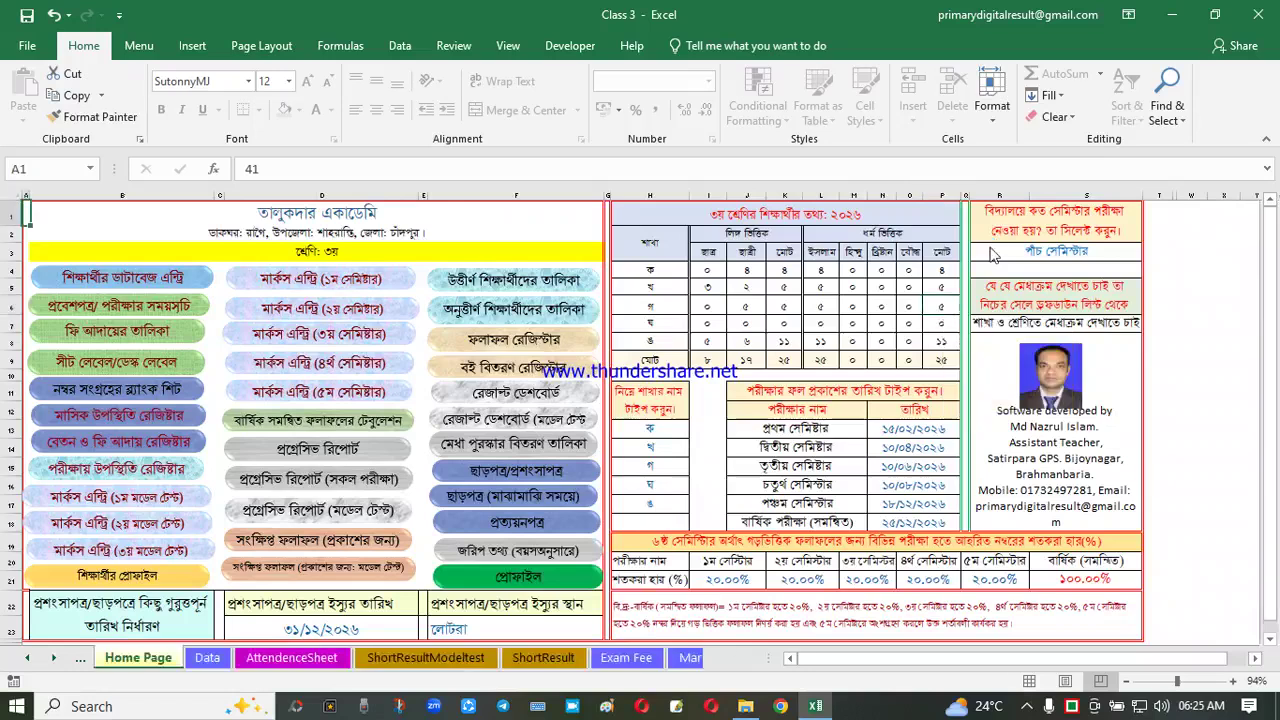
click(537, 308)
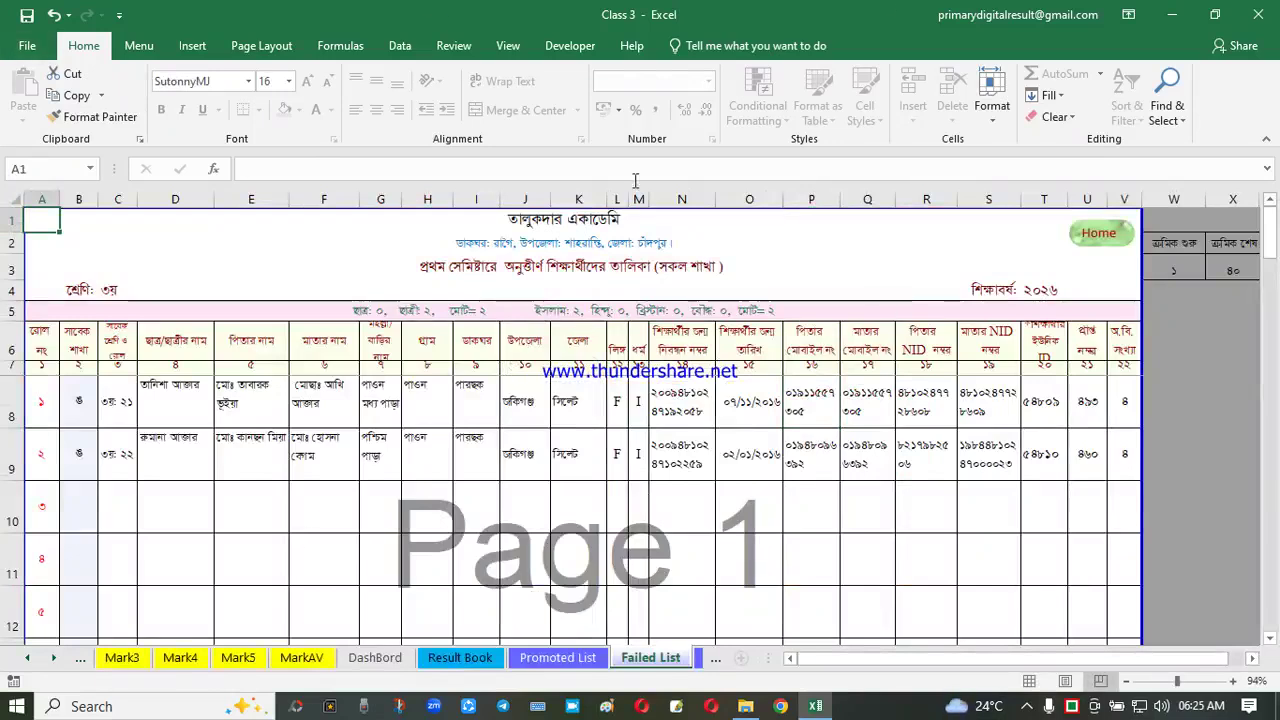
click(630, 263)
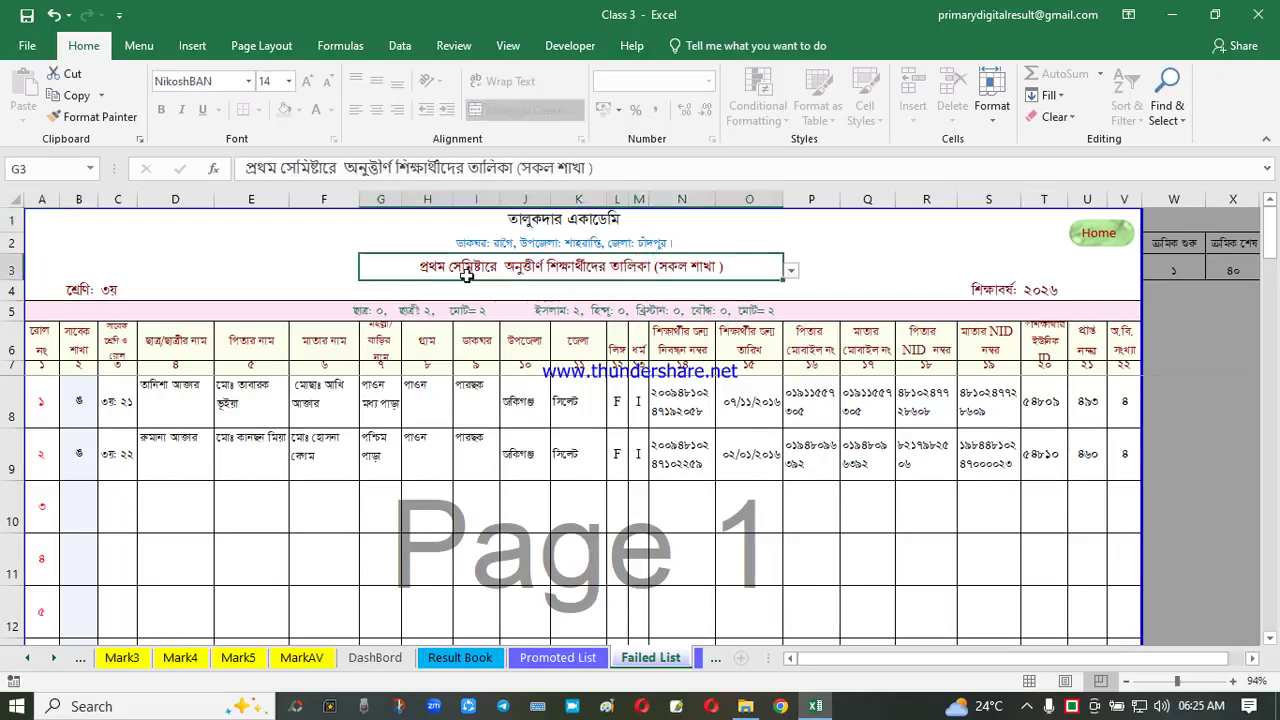
click(790, 271)
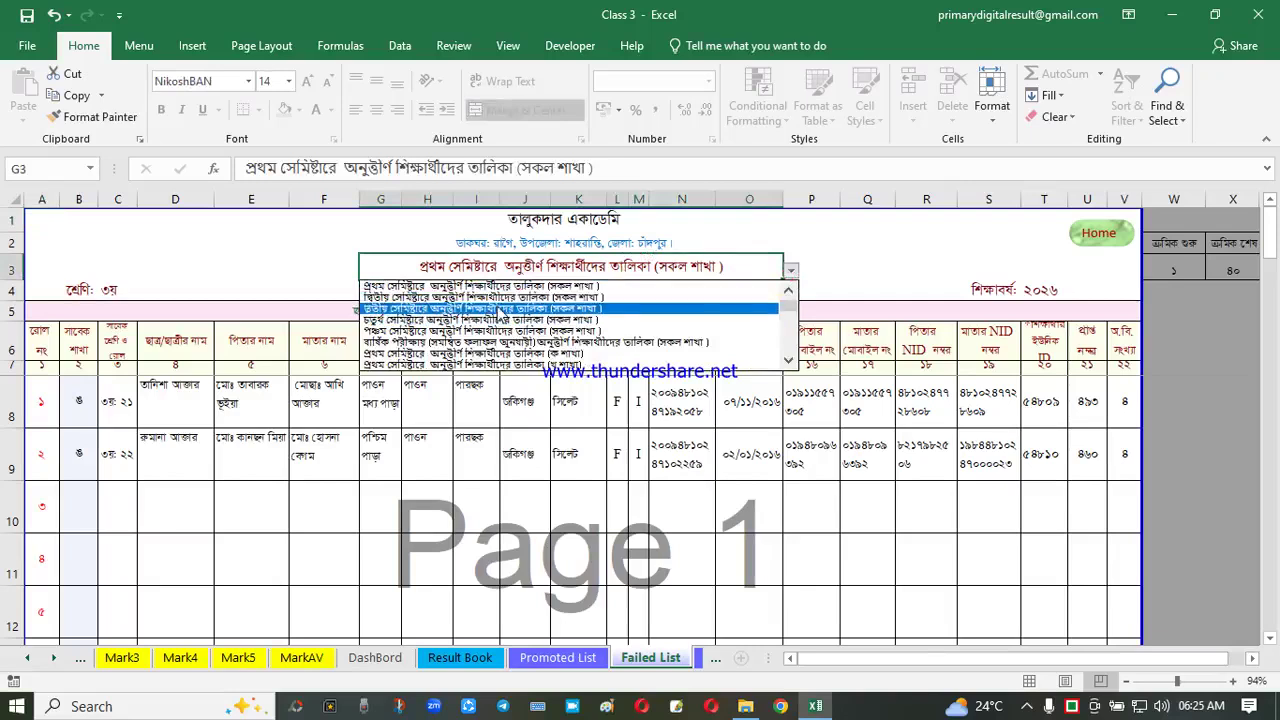
click(495, 308)
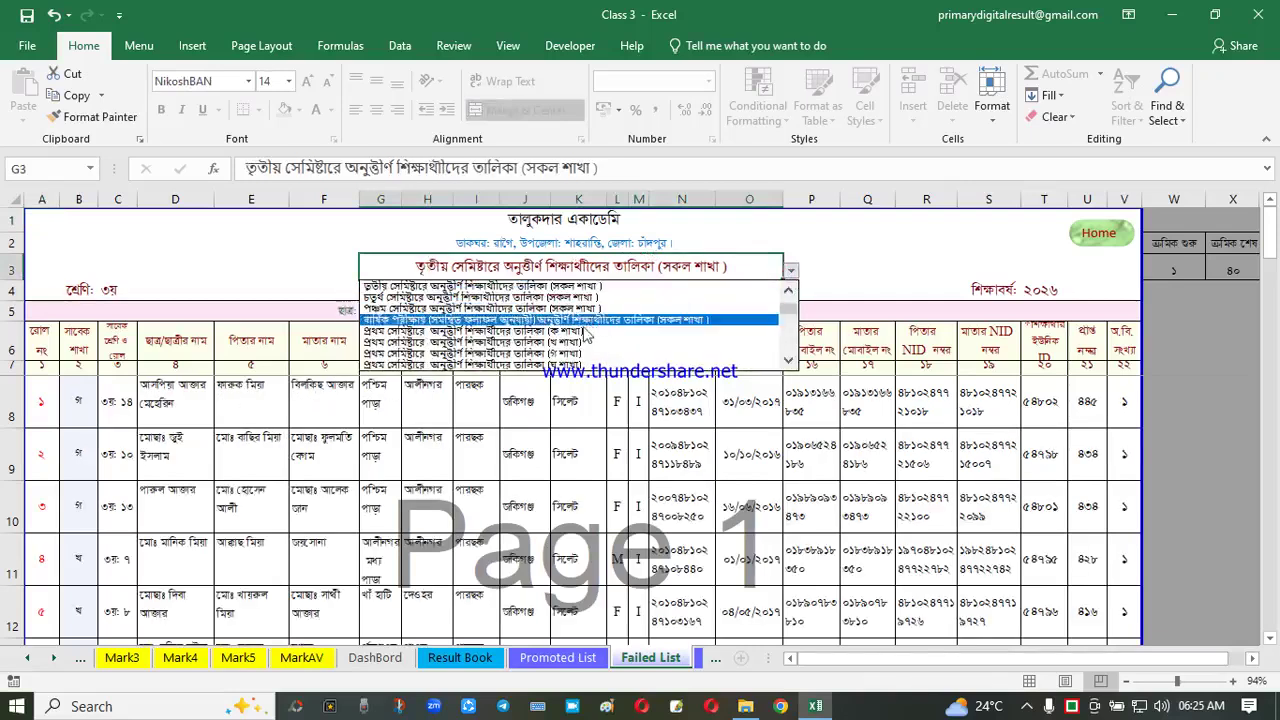
Switch the failed students list to the first semester for ক শাখা, then for খ শাখা
click(600, 330)
click(790, 272)
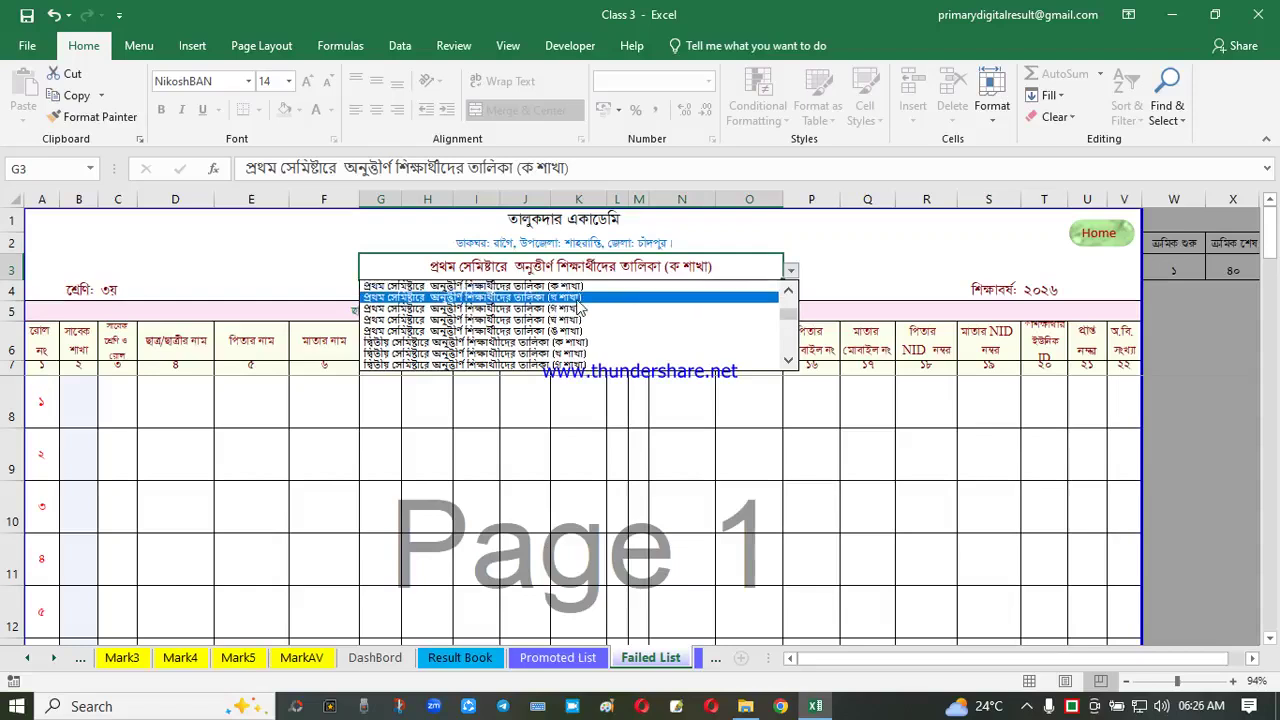
click(578, 297)
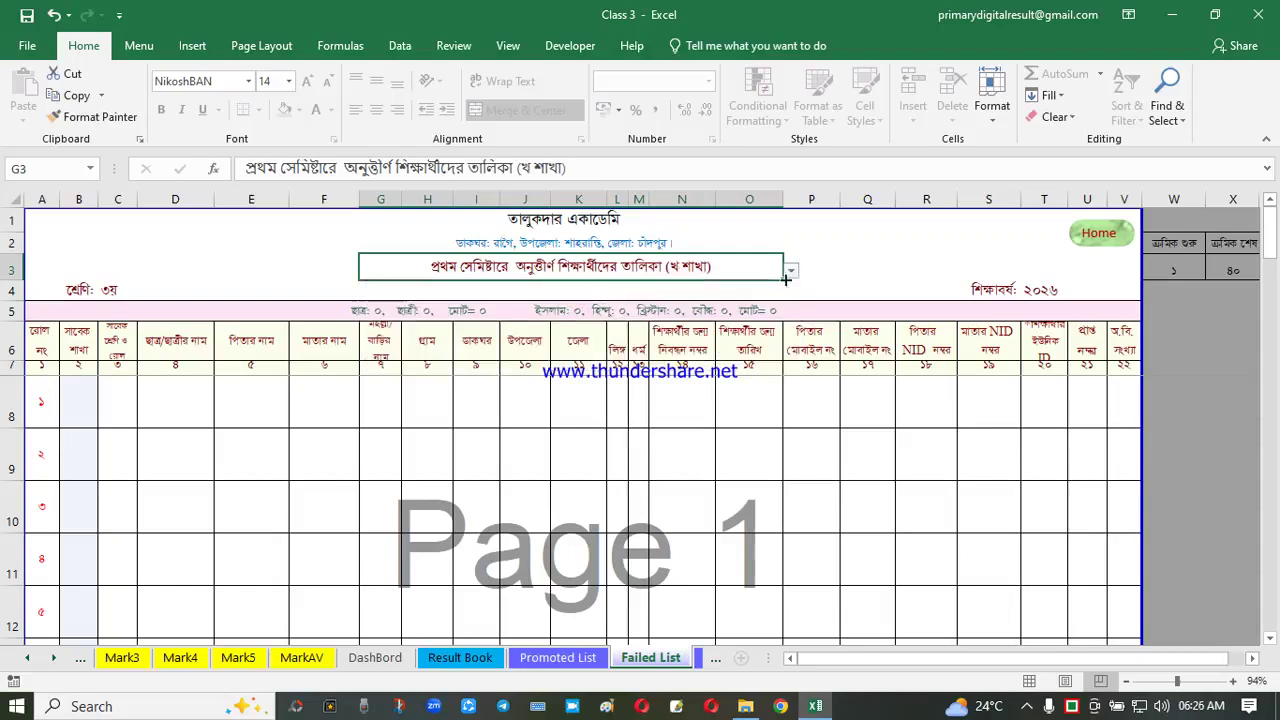
Set the failed students list back to প্রথম সেমিষ্টারে অনুত্তীর্ণ শিক্ষার্থীদের তালিকা (সকল শাখা)
click(787, 271)
drag(790, 322, 788, 285)
click(565, 286)
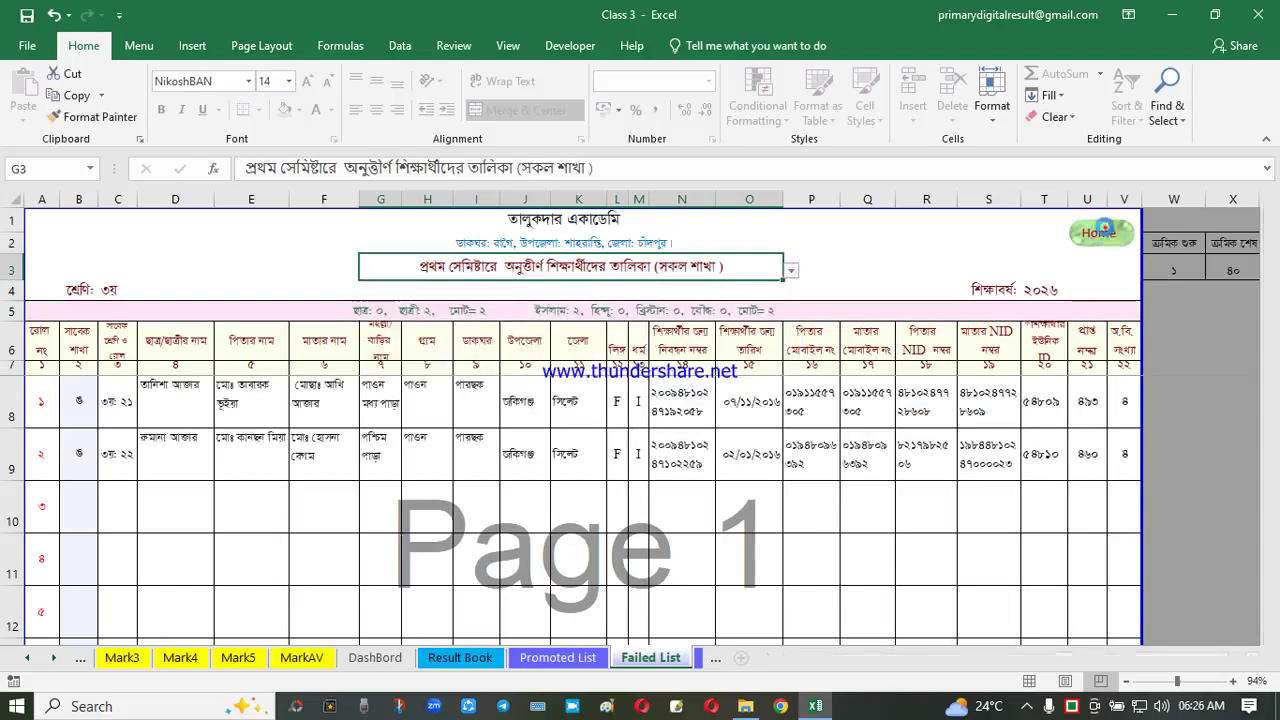
Open the result register, ফলাফল রেজিস্টার, from the home page and look through the students' semester-wise marks
click(1100, 230)
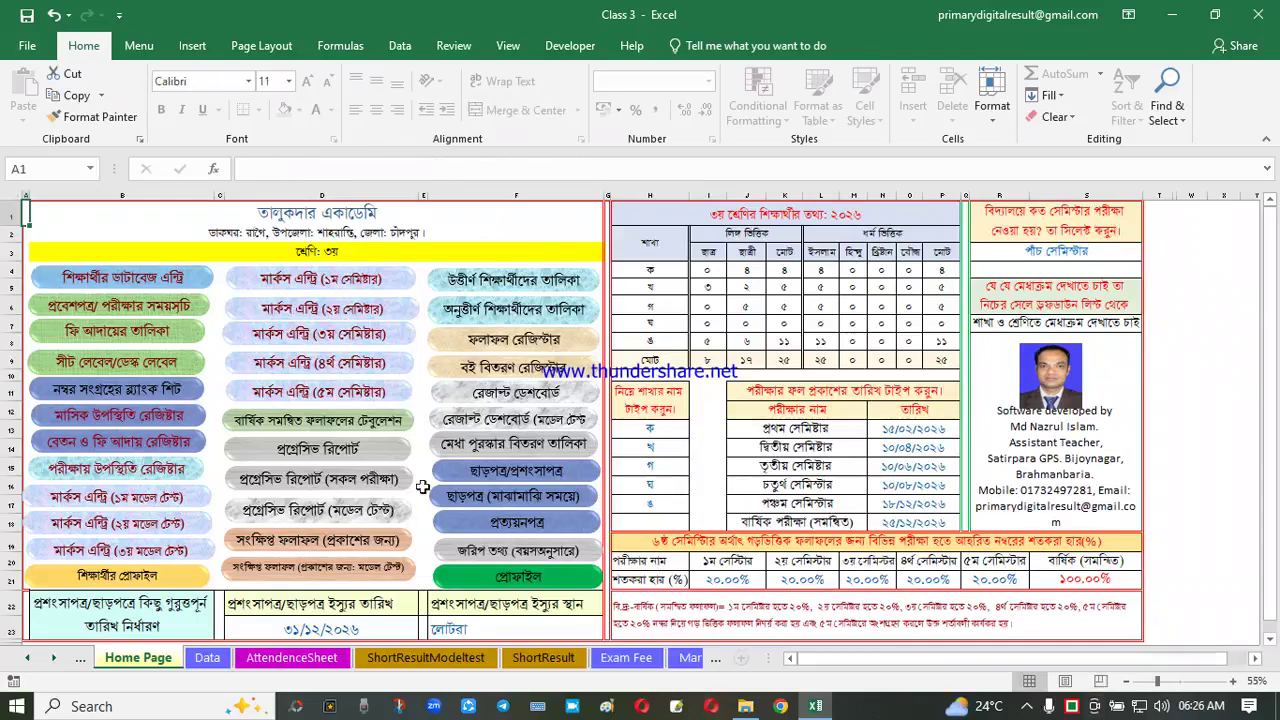
click(549, 343)
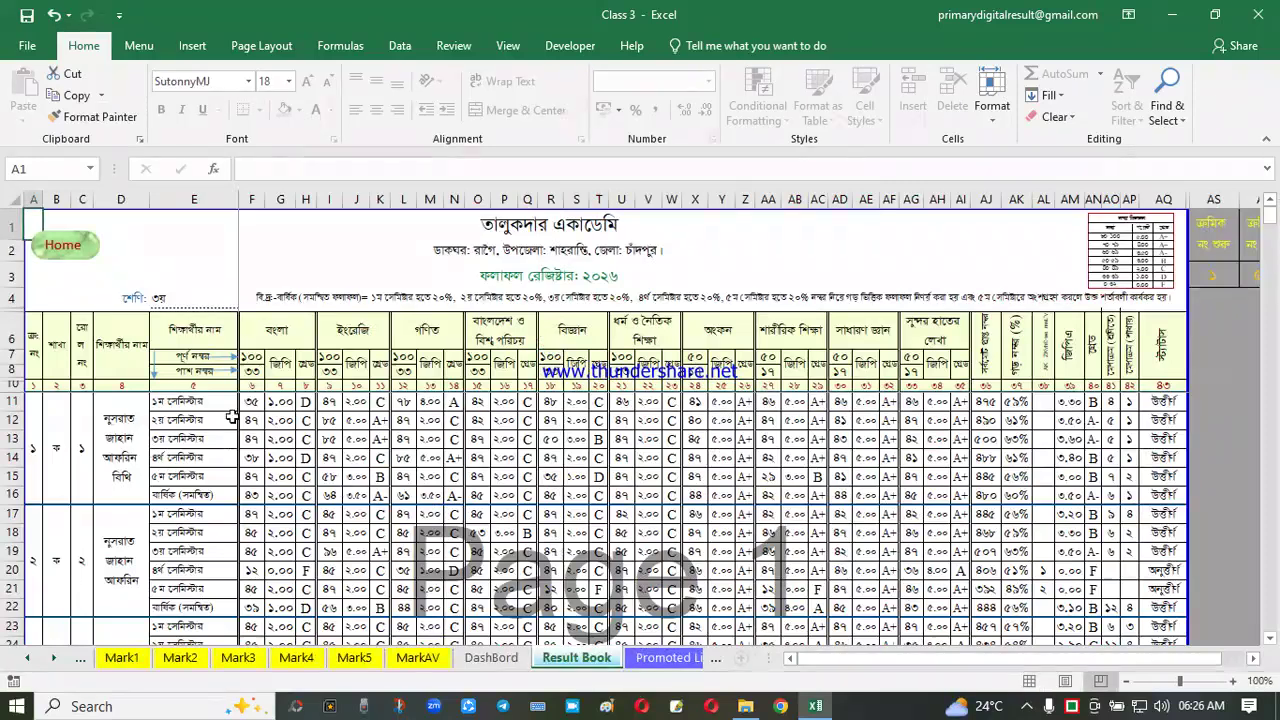
scroll(608, 481, down, 2)
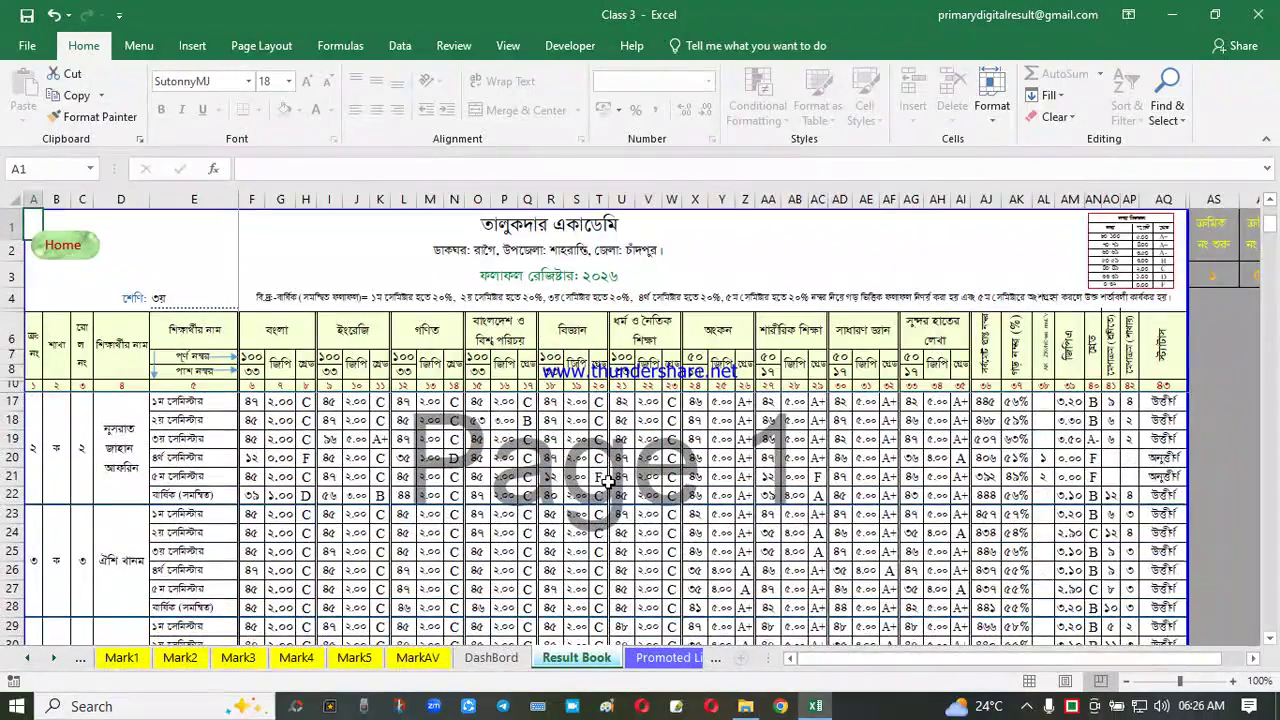
scroll(608, 481, down, 5)
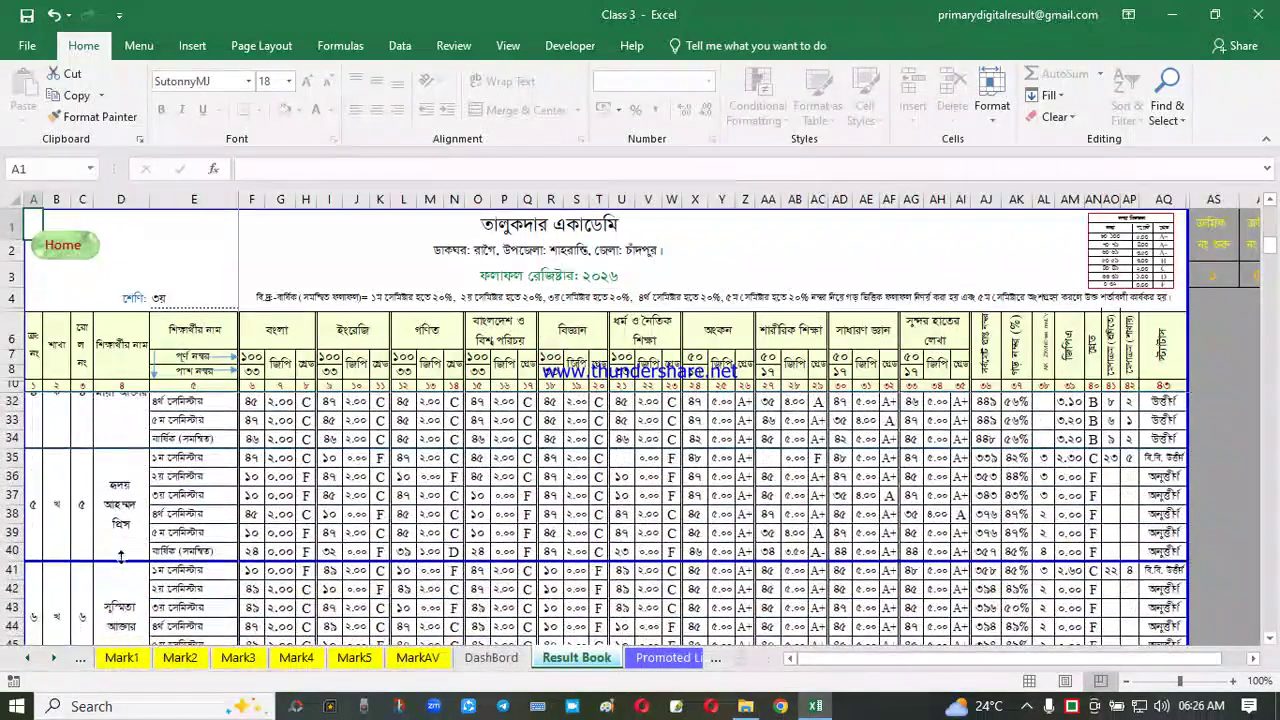
Examine the first student's rows in the result register, from ১ম সেমিস্টার through বার্ষিক (সমন্বিত), across all subjects and result columns
scroll(530, 550, up, 7)
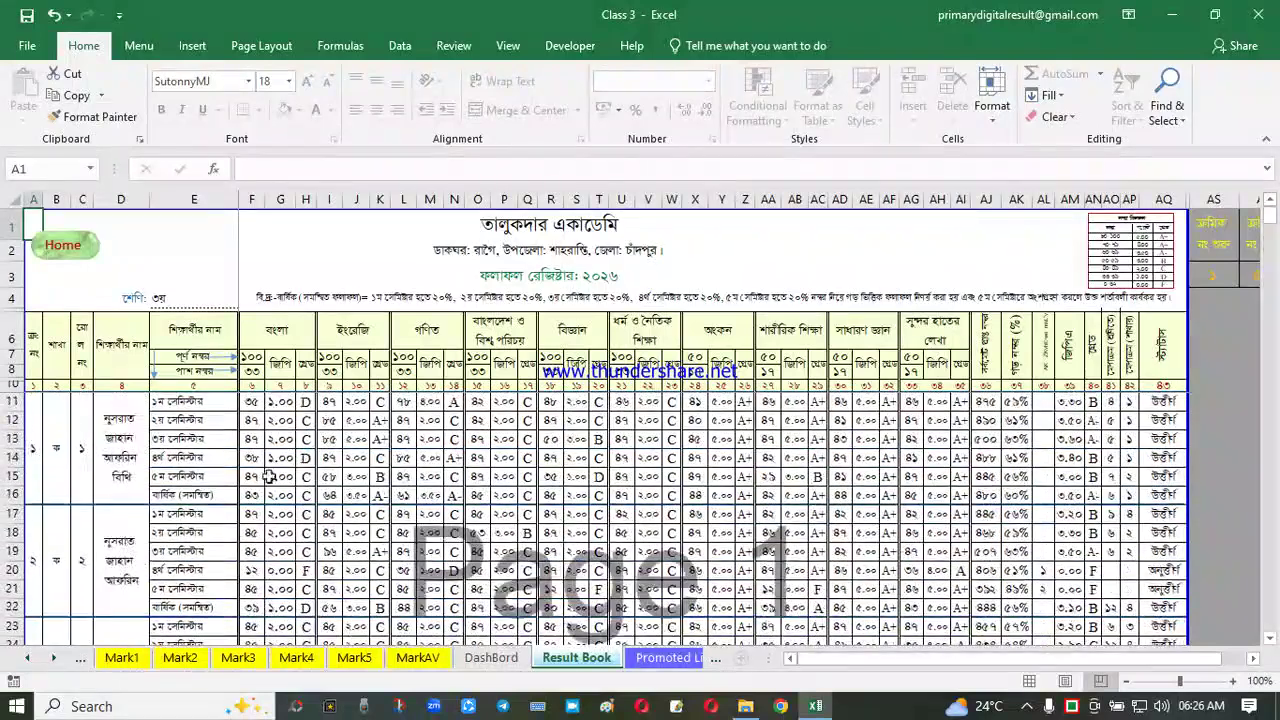
click(192, 457)
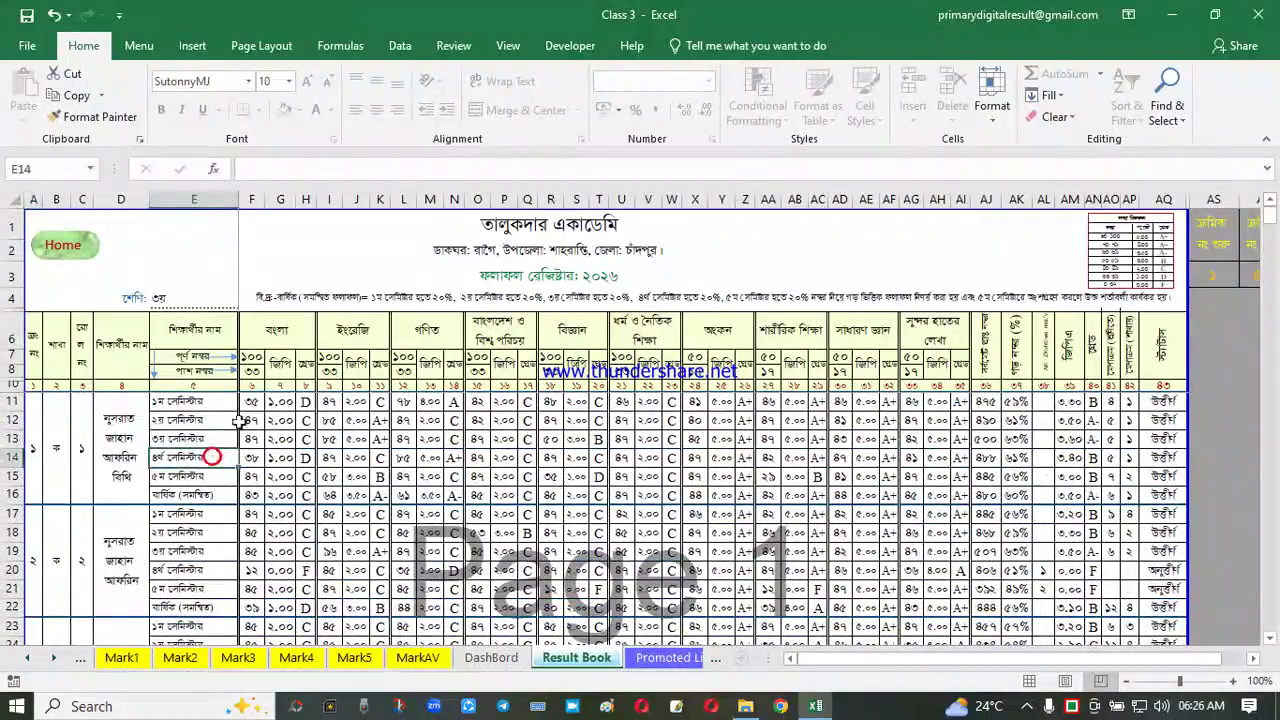
click(195, 403)
click(192, 420)
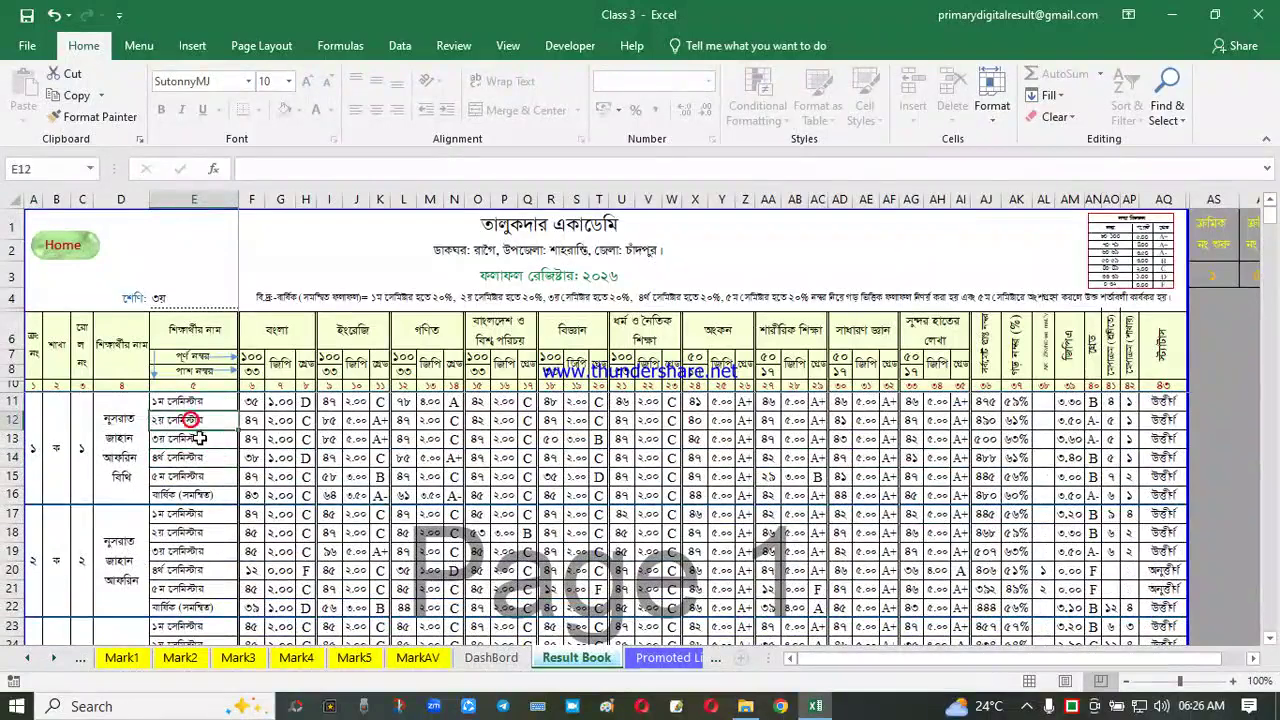
click(200, 439)
click(205, 457)
click(206, 479)
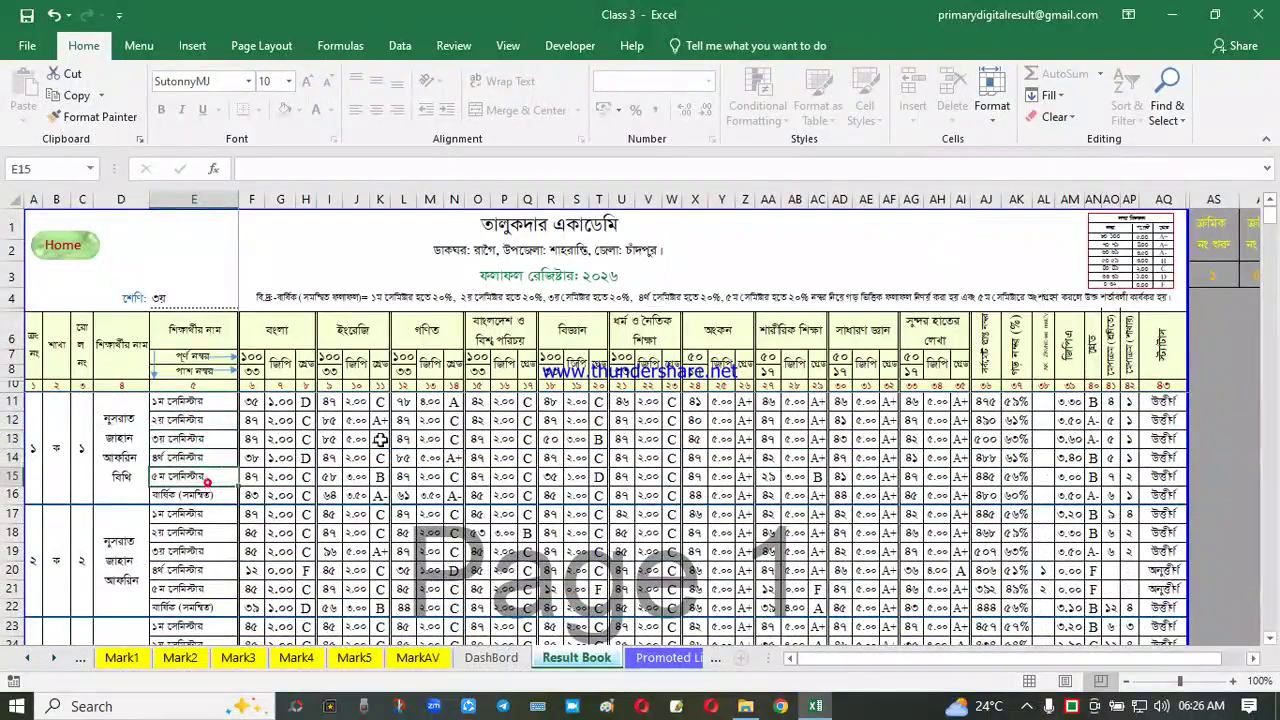
click(194, 494)
drag(252, 401, 1165, 502)
click(1070, 461)
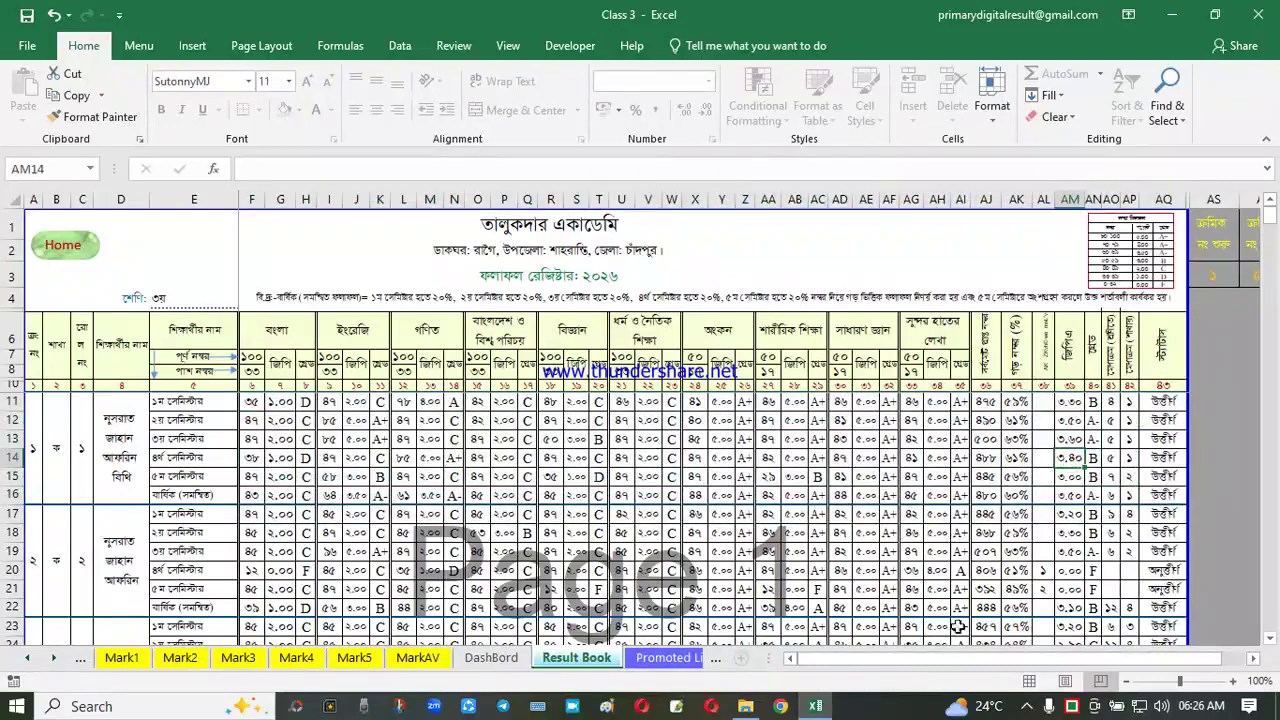
Set the result register's starting serial number, ক্রমিক নং শুরু, to 51
scroll(935, 660, right, 2)
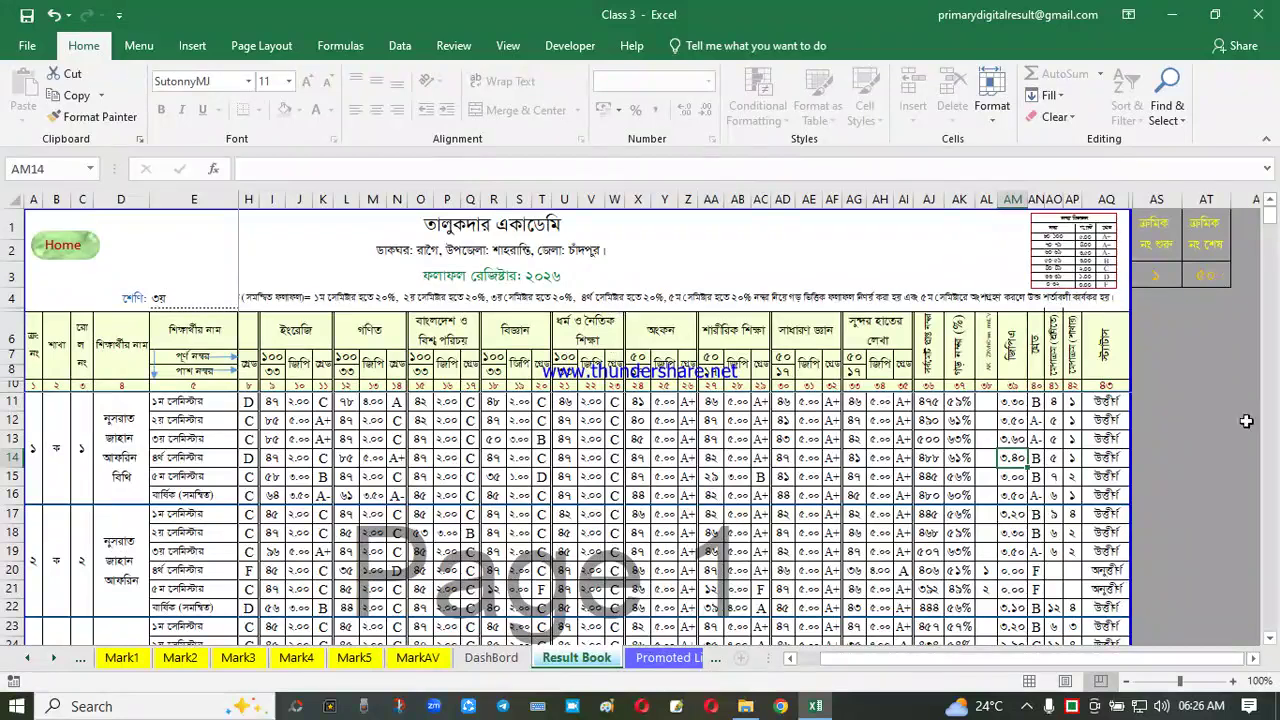
click(1163, 278)
click(1189, 277)
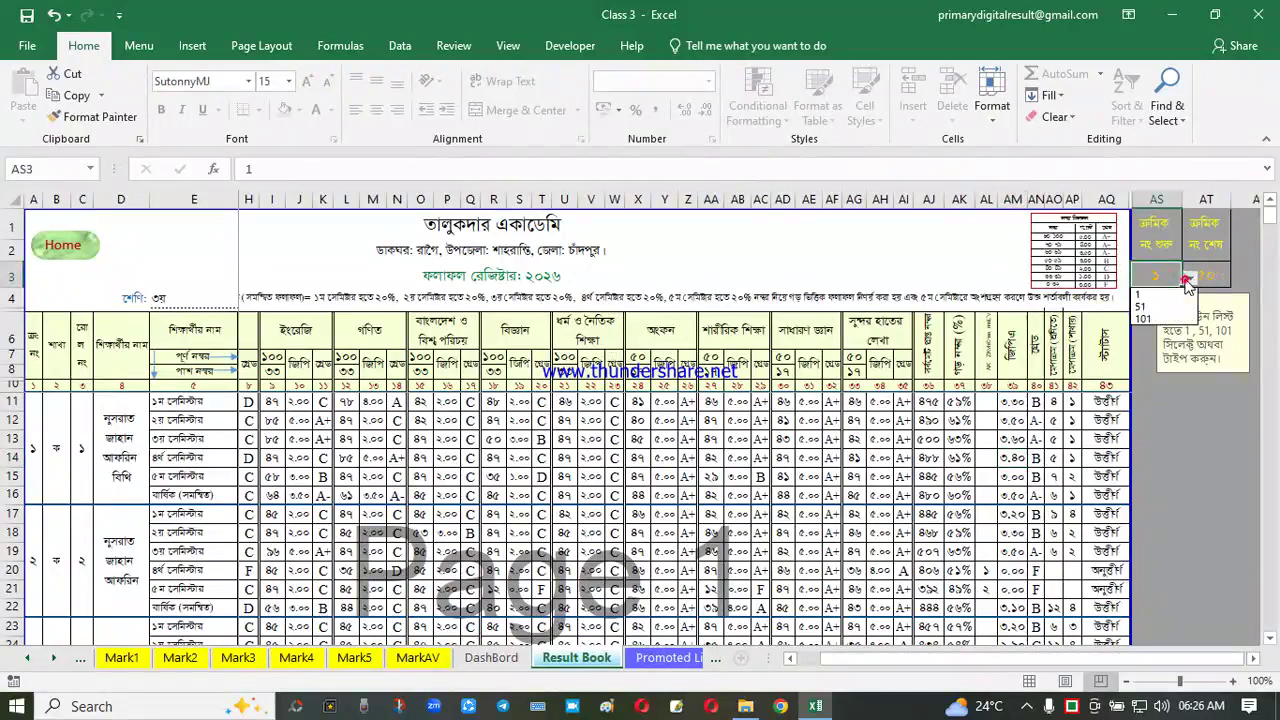
click(1145, 309)
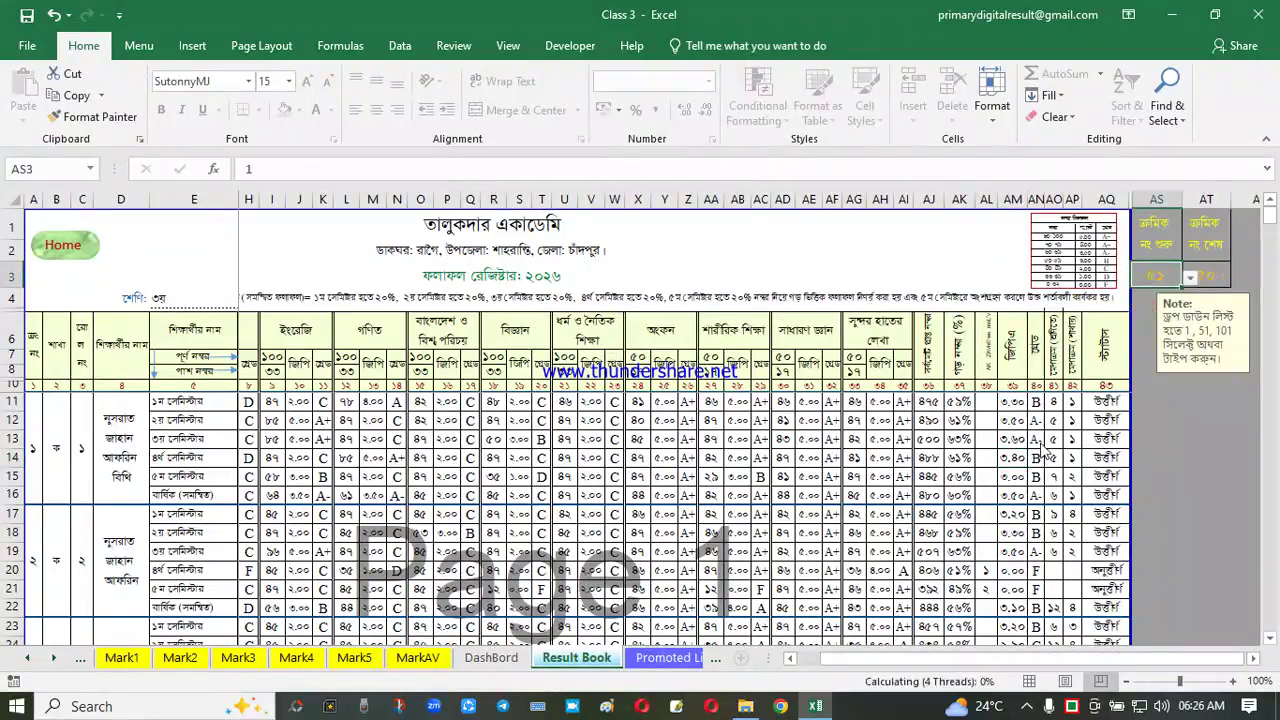
click(906, 459)
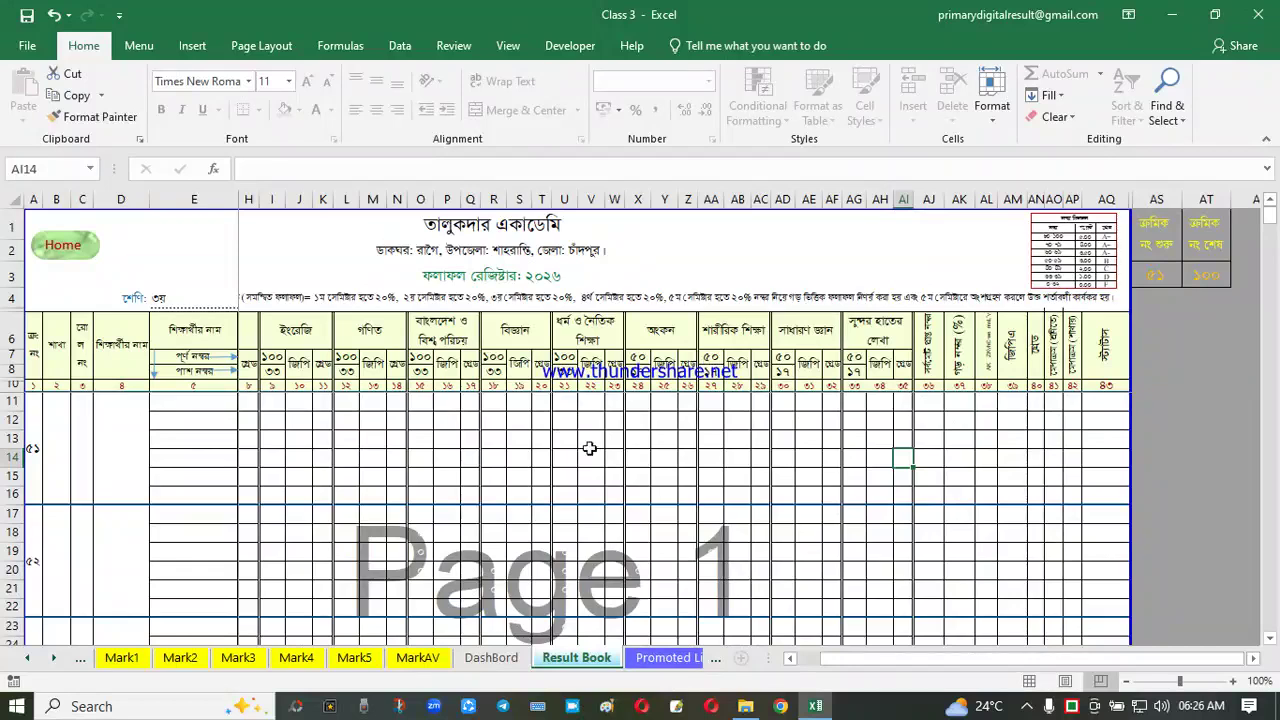
Set the result register's starting serial number back to 1 and look over the first student's marks
click(1150, 276)
click(1191, 276)
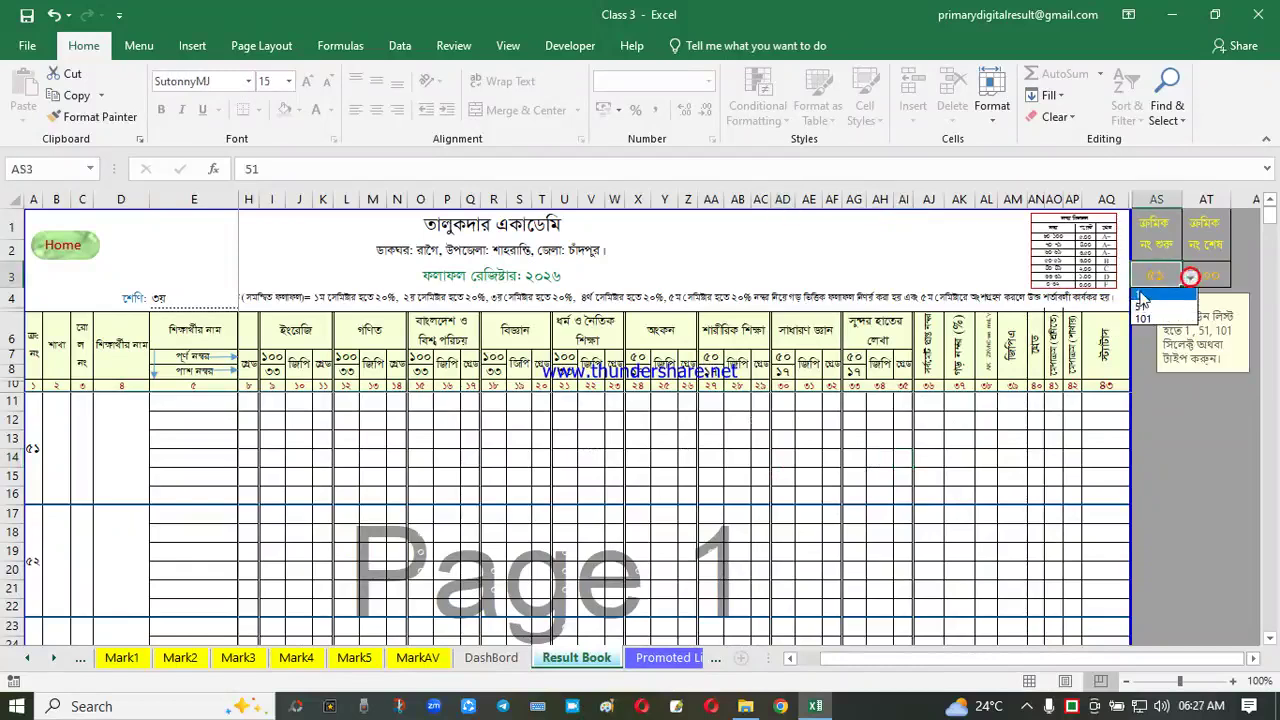
click(1141, 294)
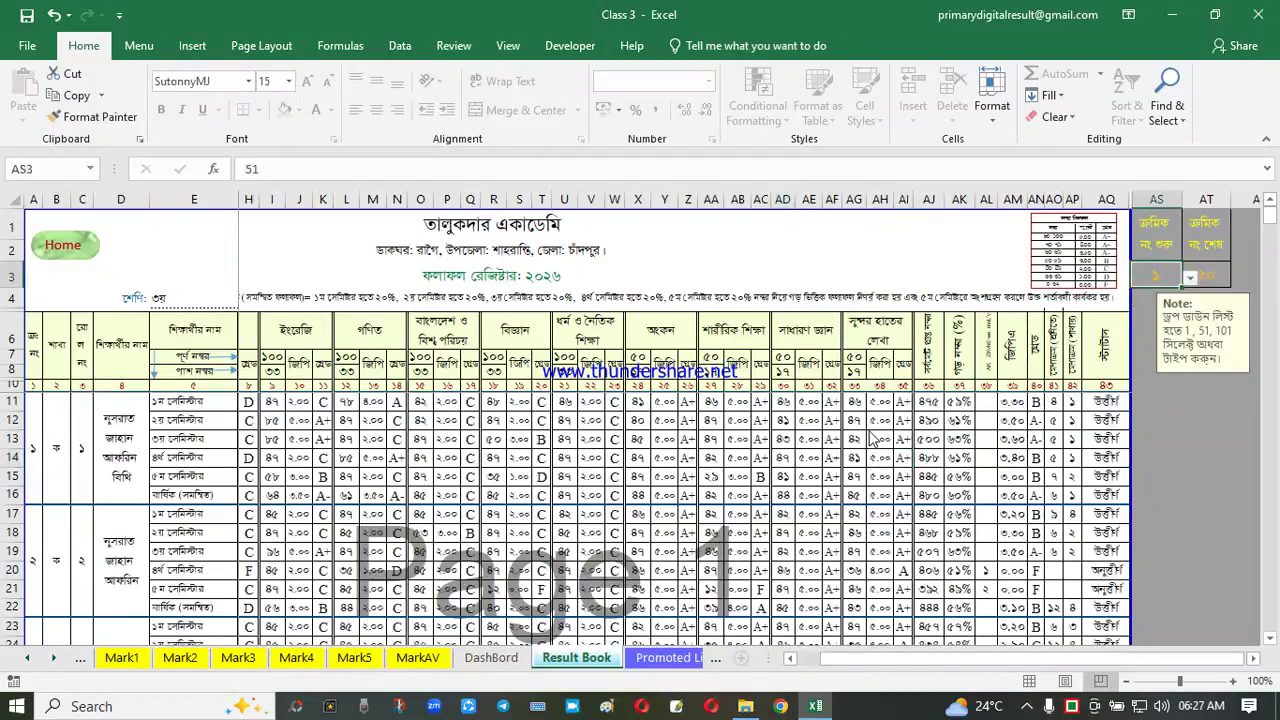
click(870, 436)
click(688, 421)
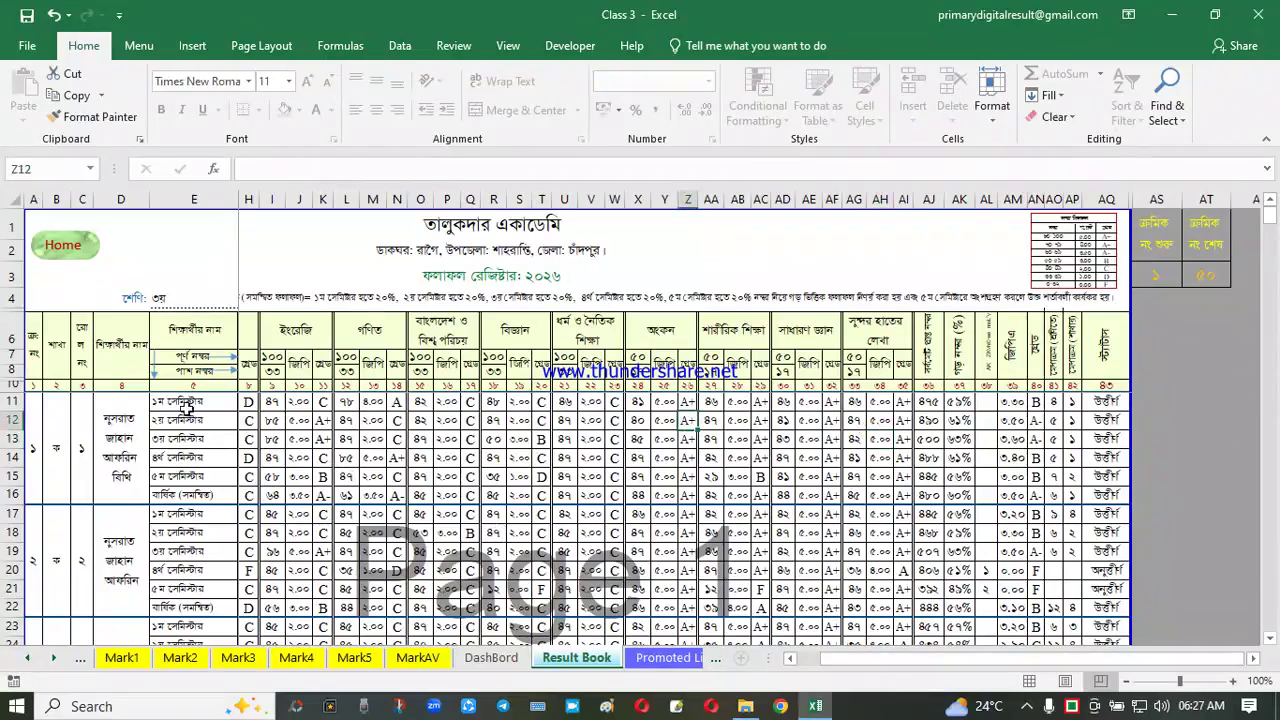
drag(277, 418, 1097, 475)
click(608, 458)
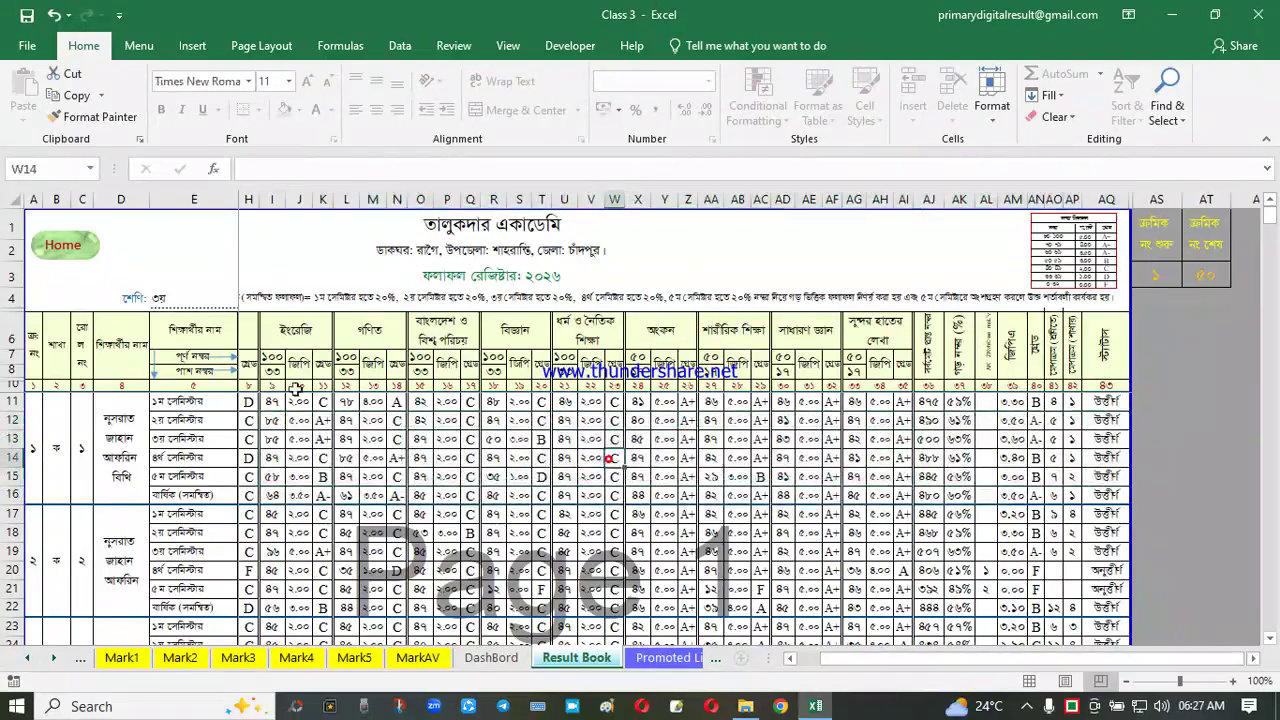
Return to the home page and set the school's number of semester exams to তিন সেমিস্টার
click(62, 252)
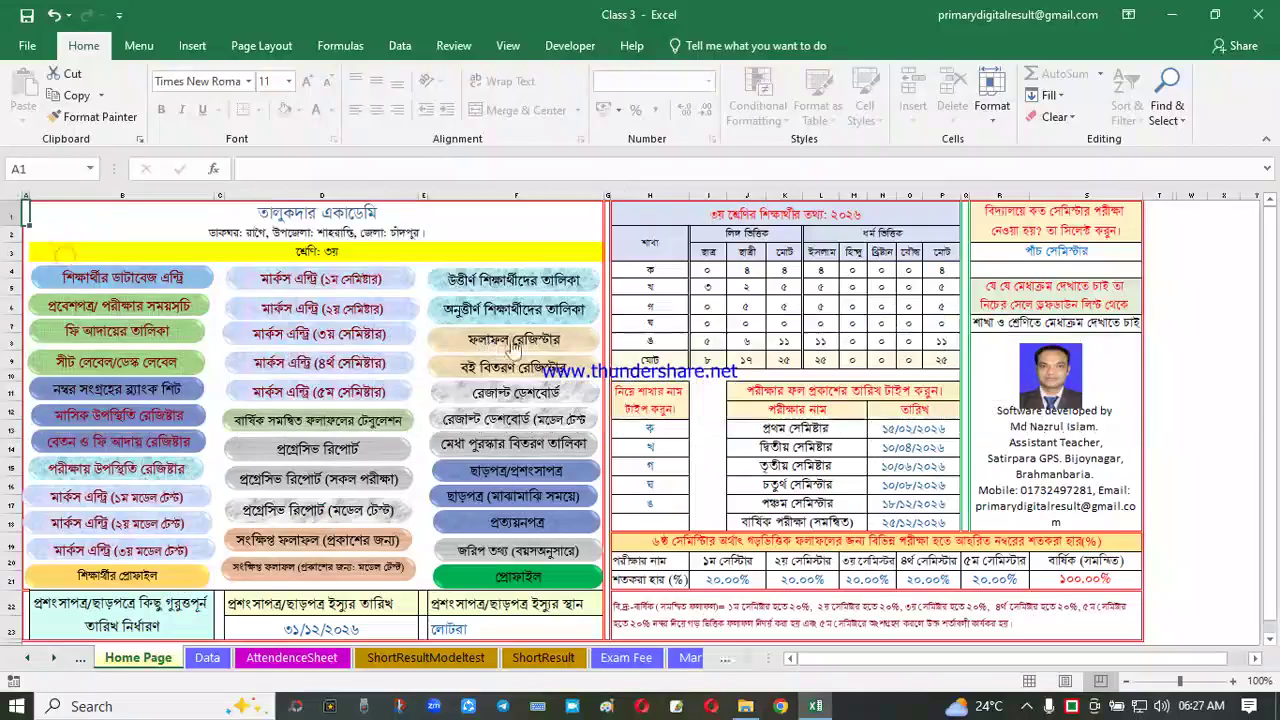
click(1100, 256)
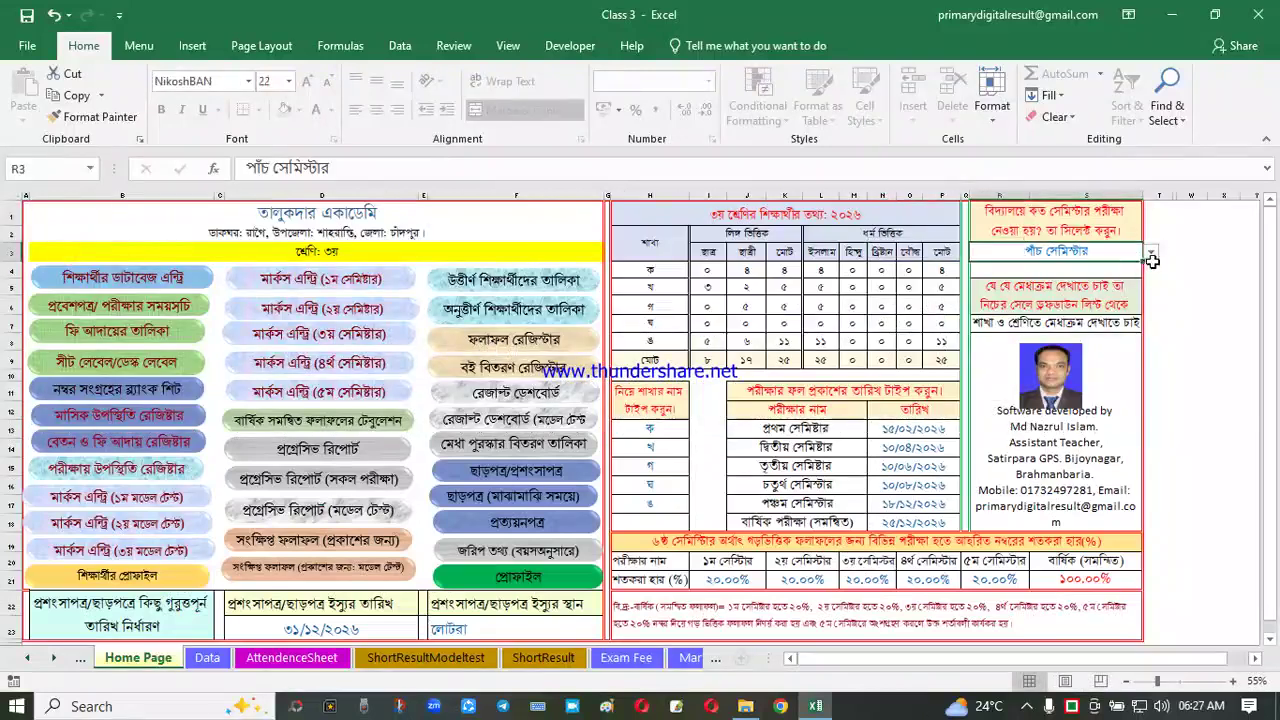
click(1151, 252)
click(1030, 282)
click(1190, 362)
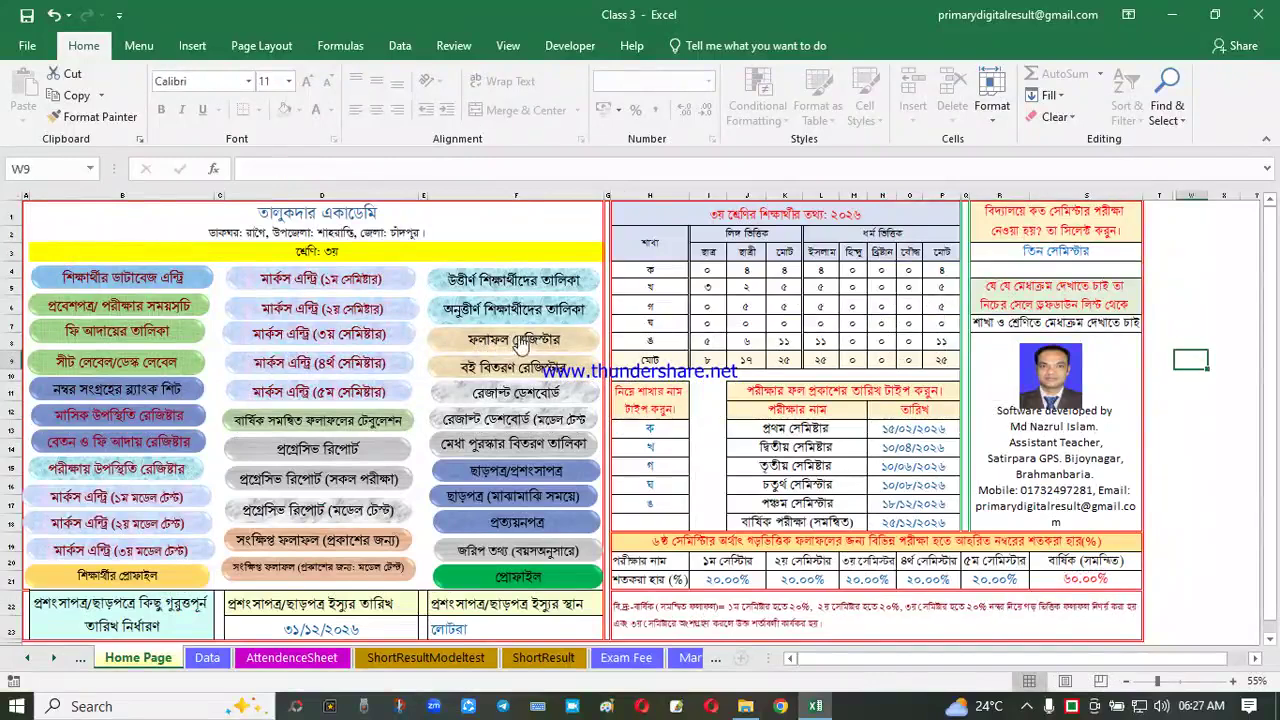
Open the result register, ফলাফল রেজিস্টার, and check the first student's ৪র্থ and ৫ম সেমিস্টার rows
click(520, 345)
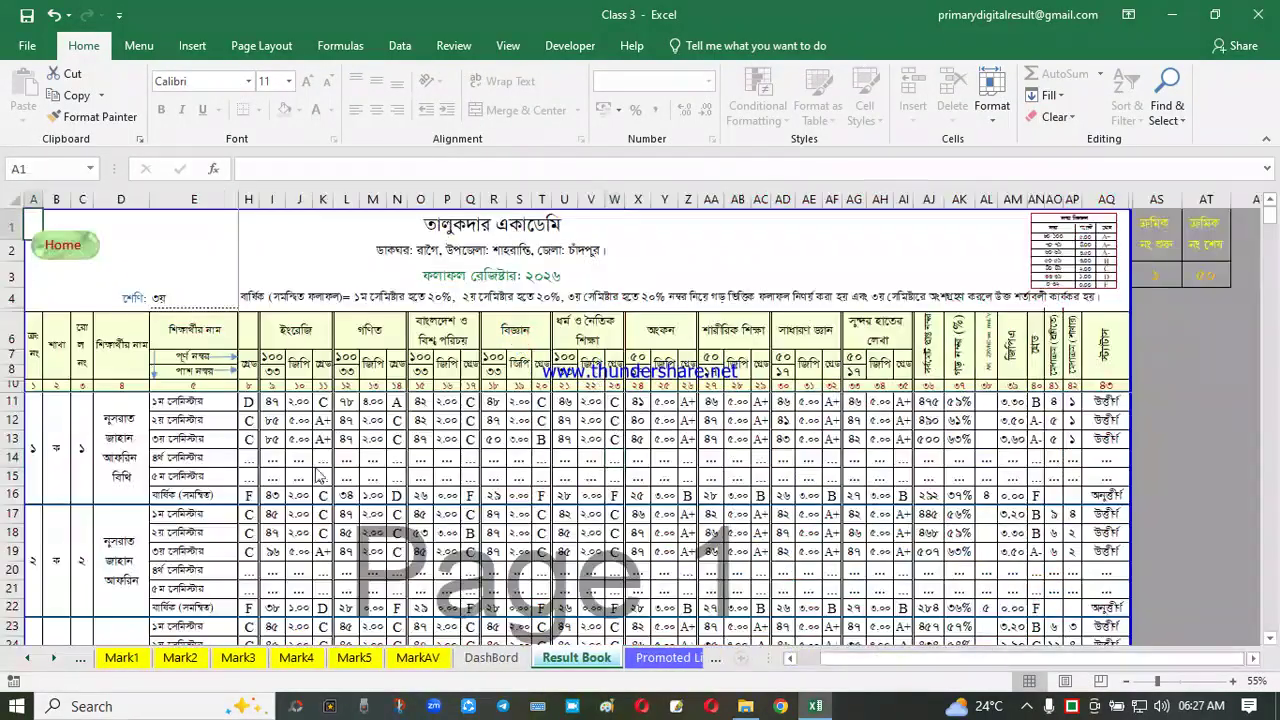
click(193, 463)
click(208, 477)
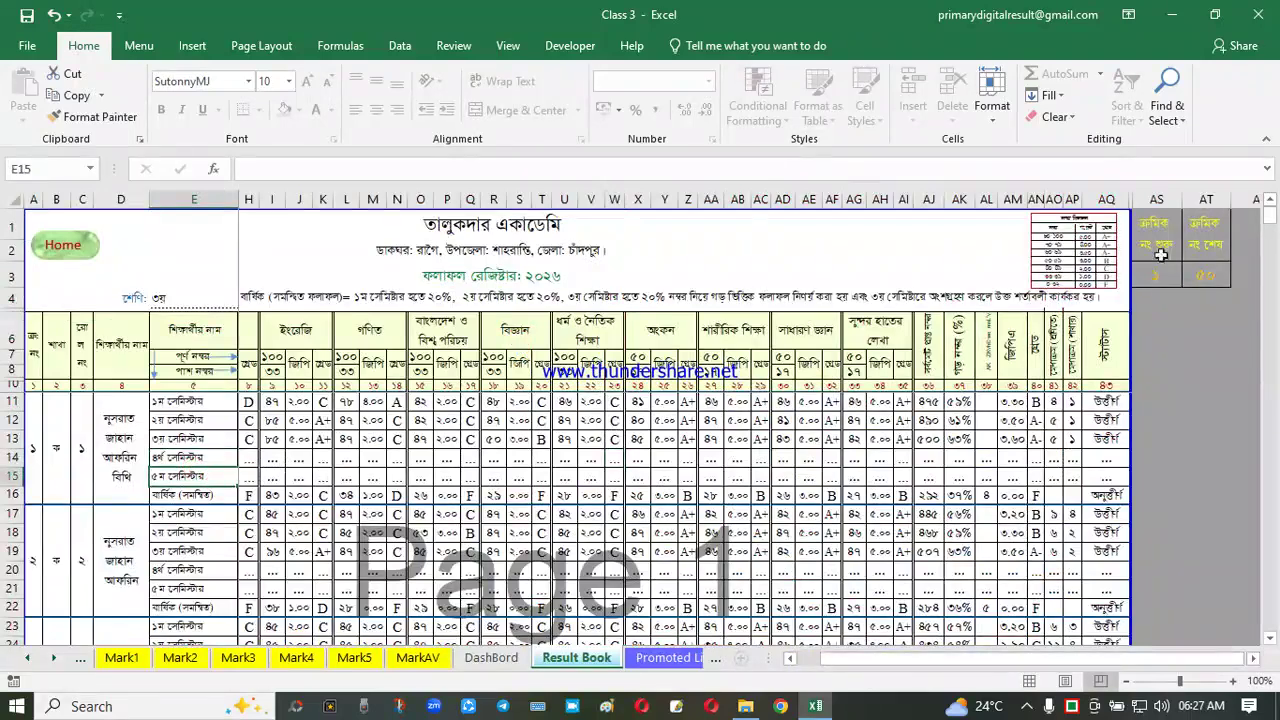
Set the number of semester exams on the home page back to পাঁচ সেমিস্টার and reopen the result register
click(82, 264)
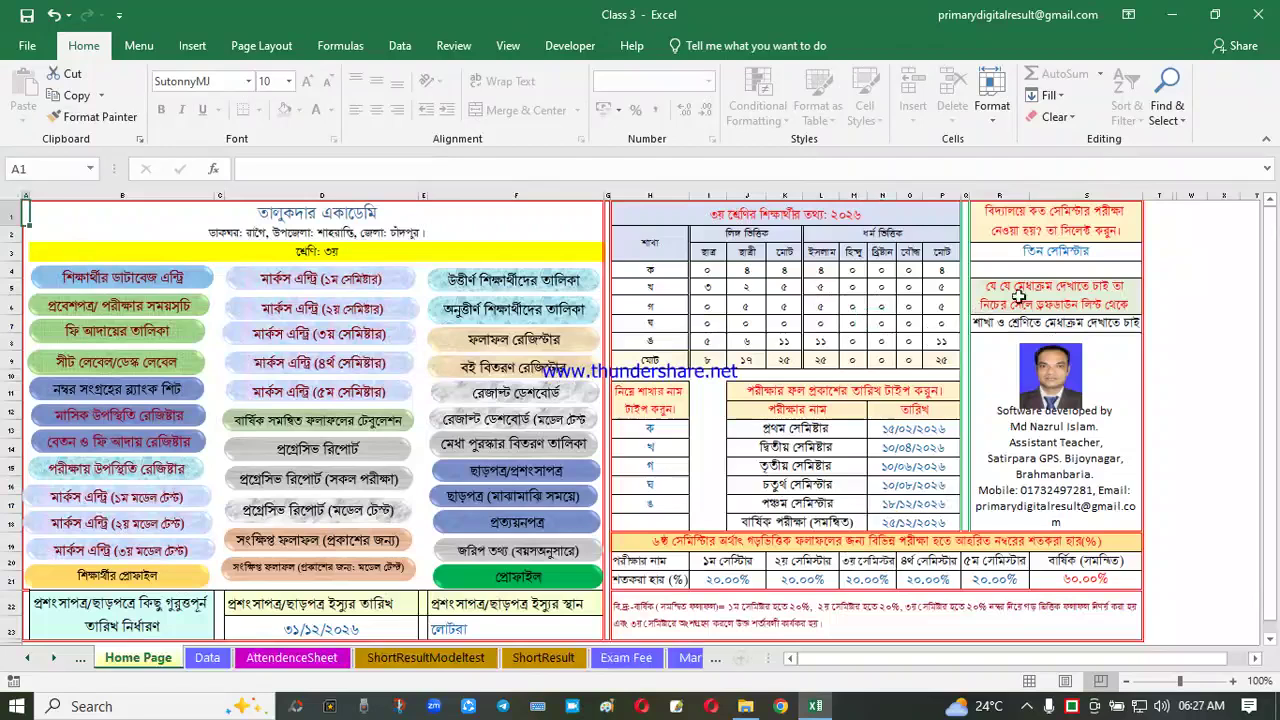
click(1088, 256)
click(1151, 252)
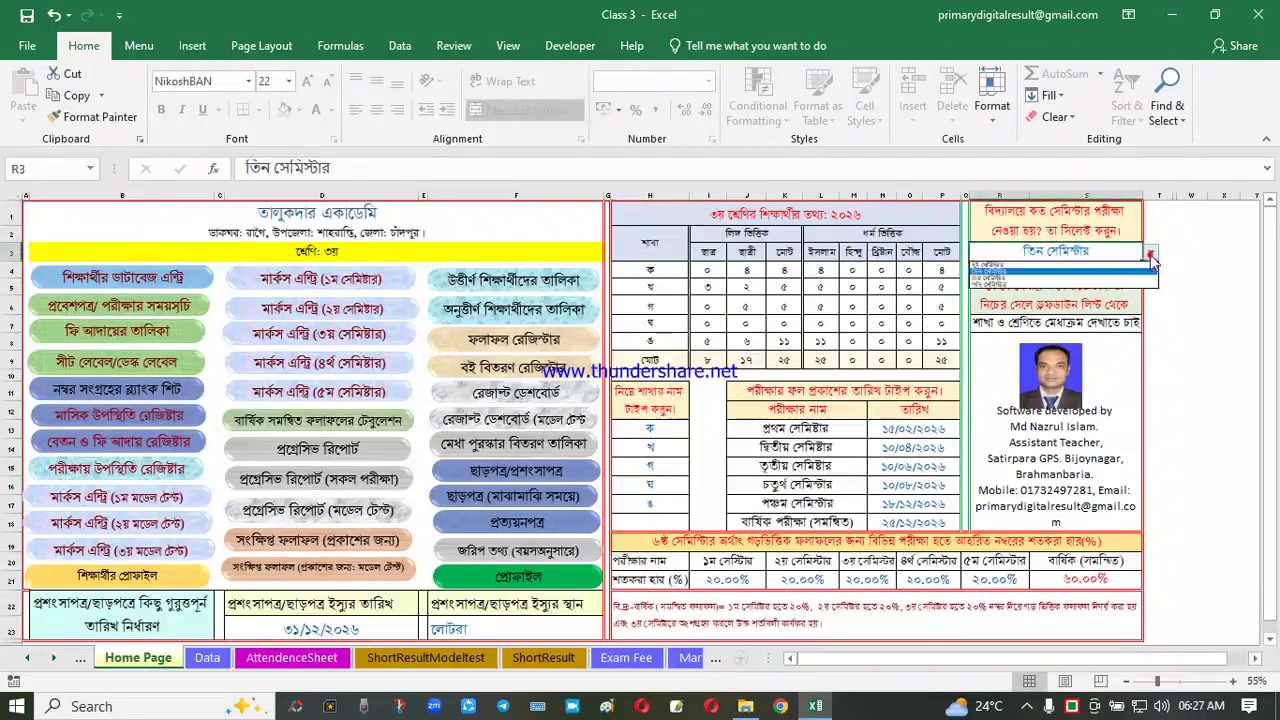
click(996, 285)
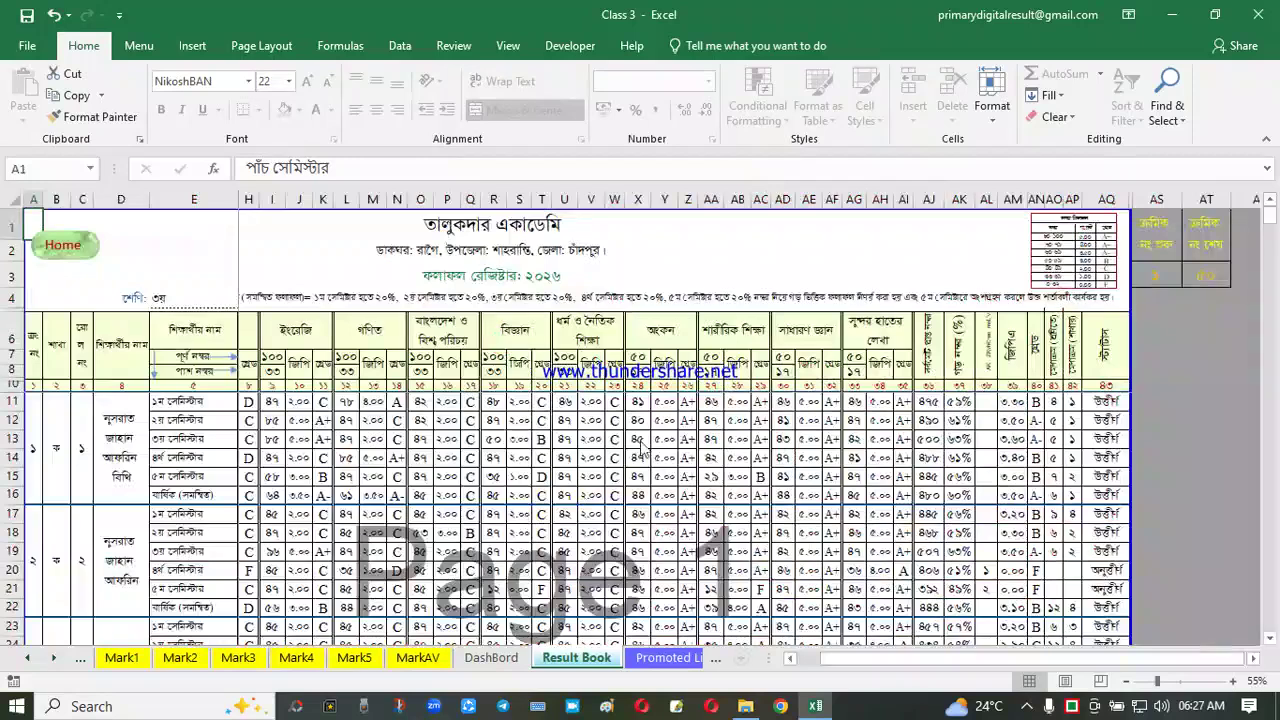
click(808, 462)
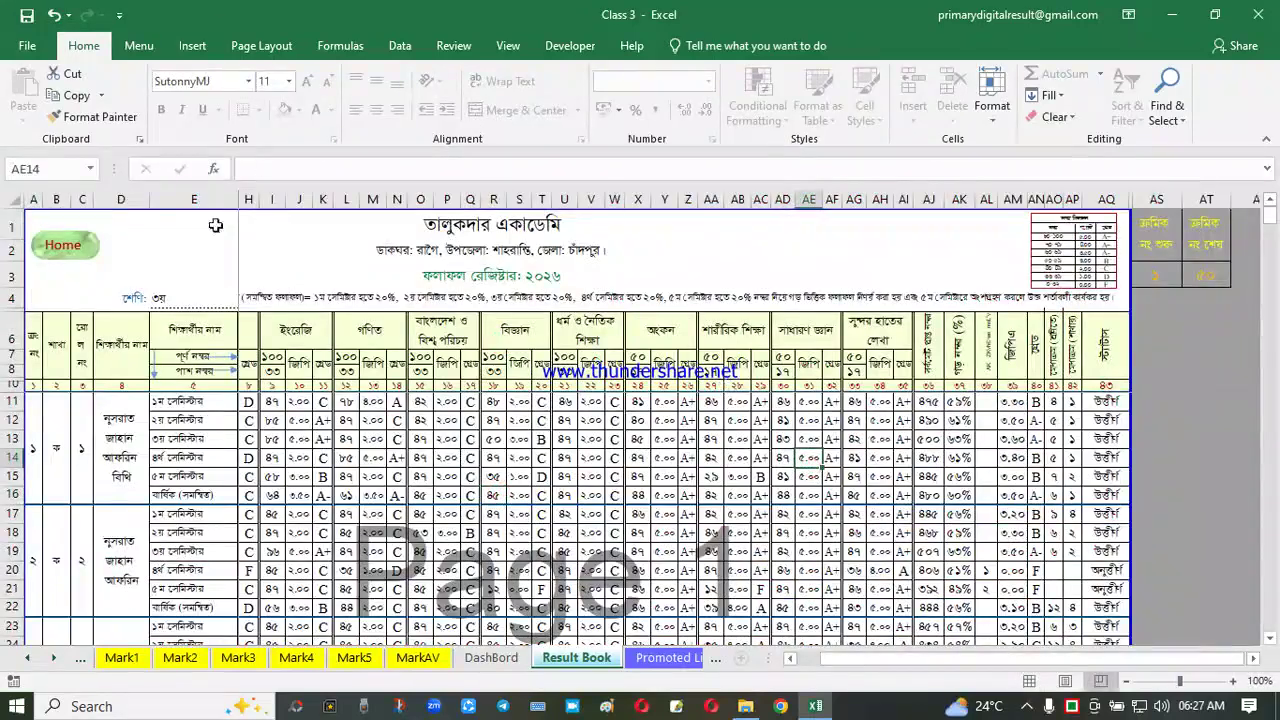
Open the book distribution register, বই বিতরণ রেজিস্টার, from the home page and inspect the editable subject name cells under বিষয়ের নাম
click(68, 252)
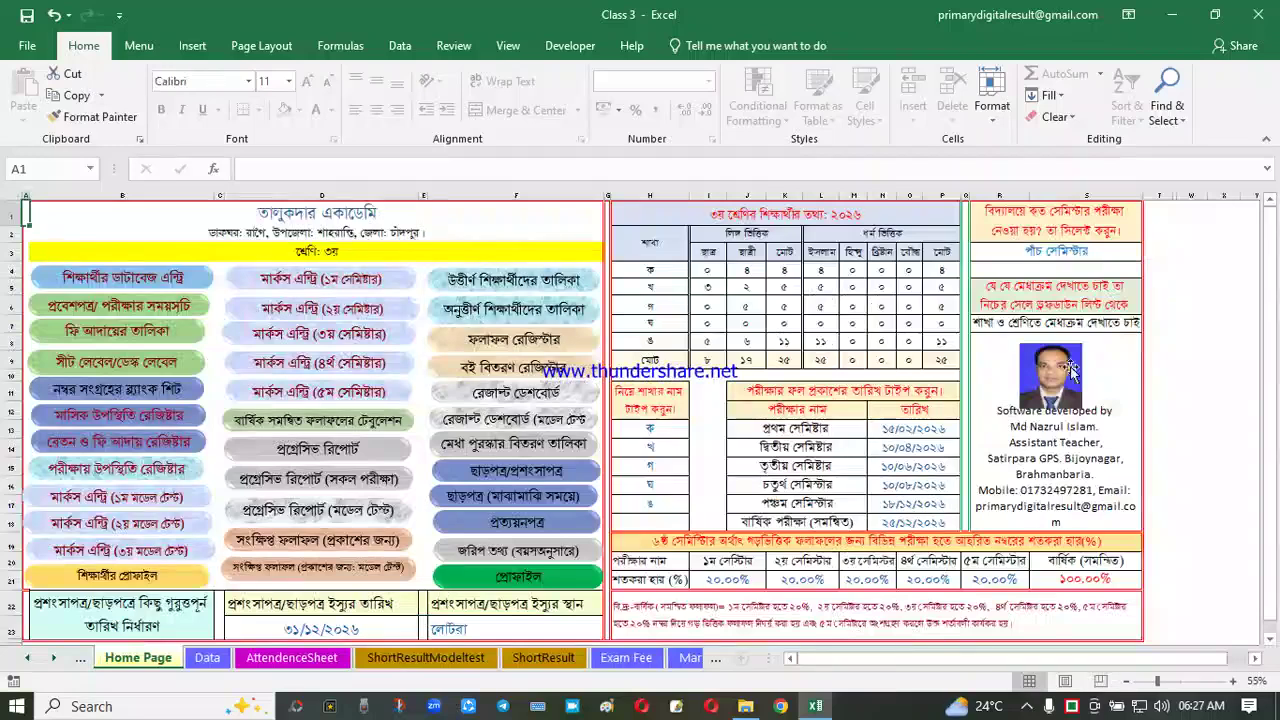
click(513, 372)
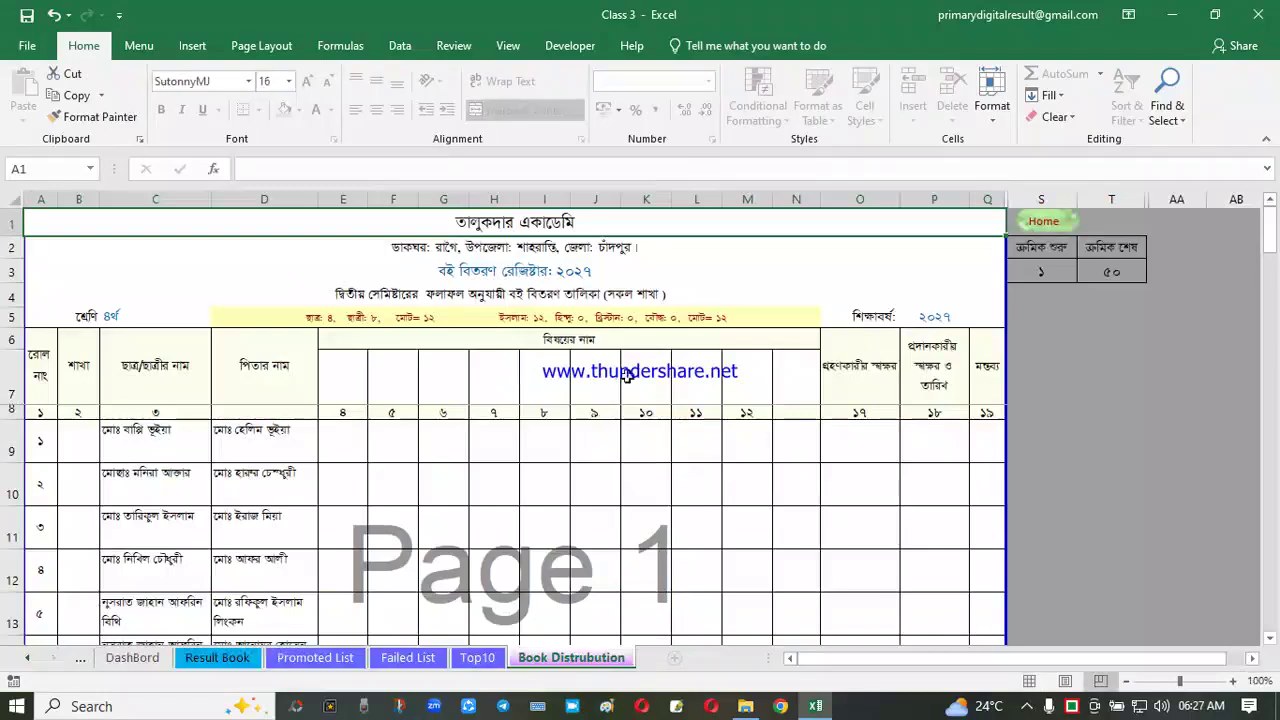
click(510, 378)
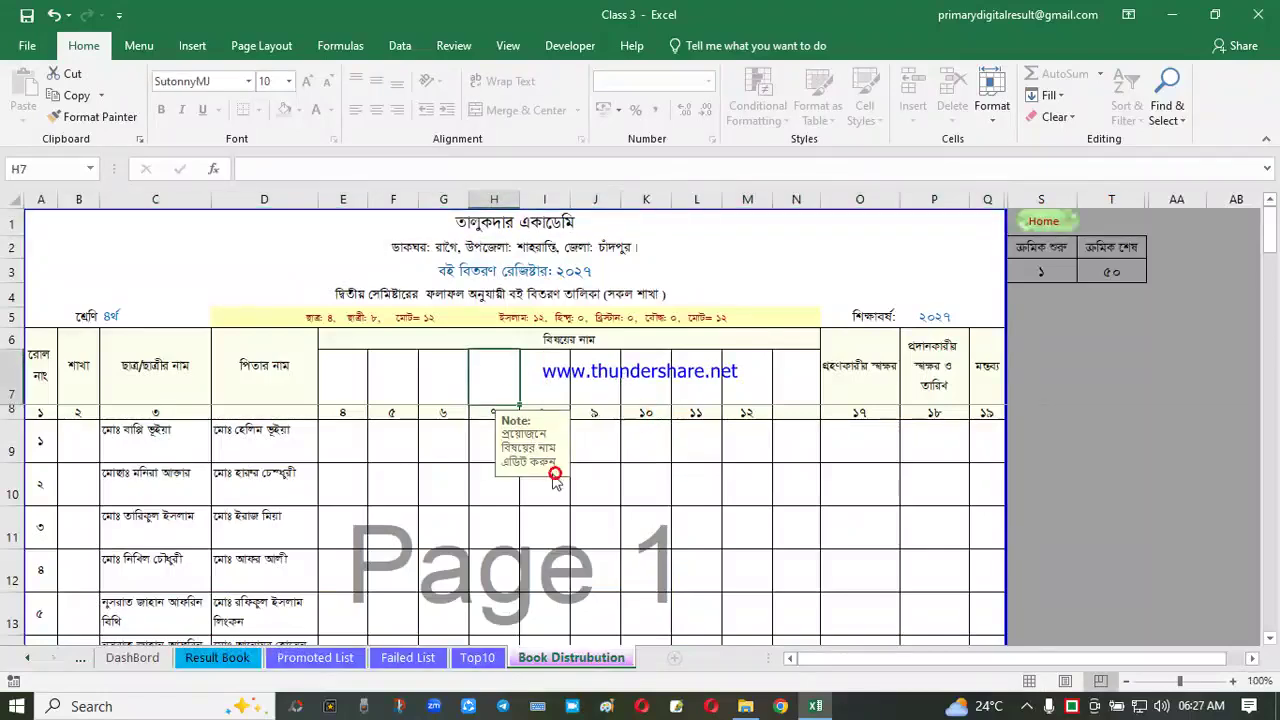
click(340, 366)
click(398, 366)
click(535, 362)
click(645, 372)
click(733, 371)
drag(347, 383, 800, 375)
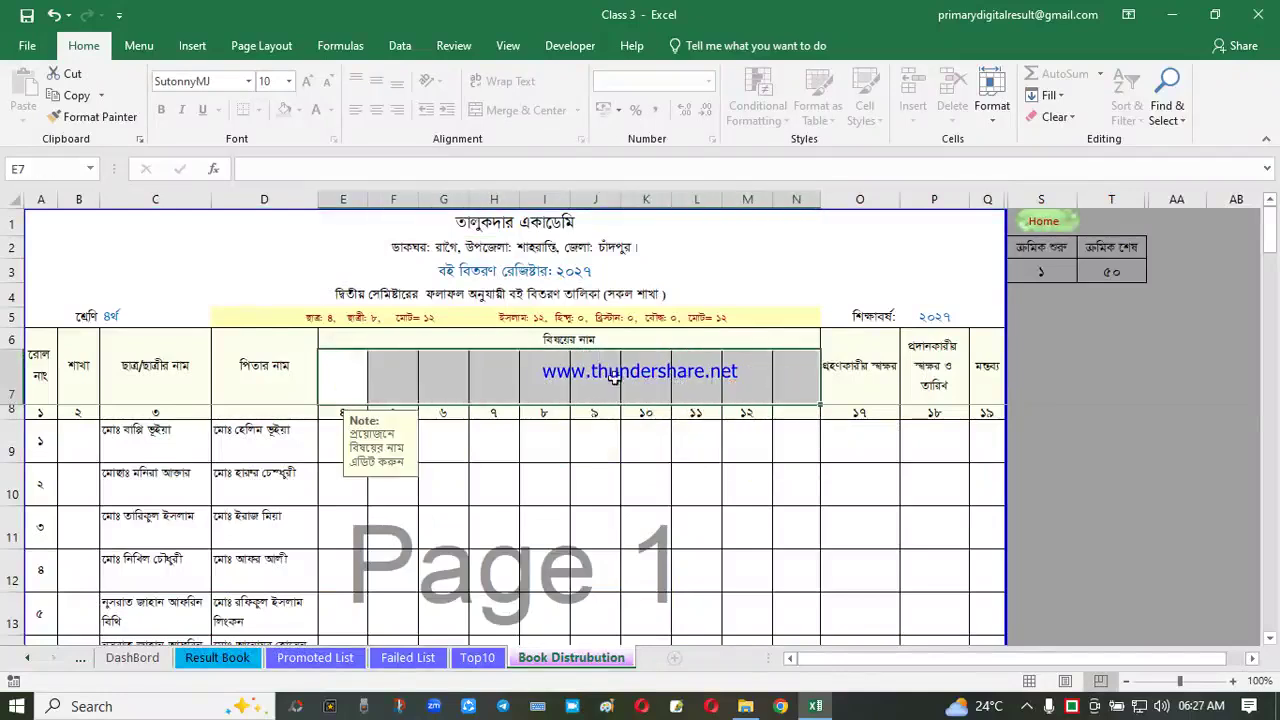
click(596, 375)
Switch the book distribution list to বার্ষিক পরীক্ষায় (সমন্বিত ফলাফল) for সকল শাখা
click(441, 293)
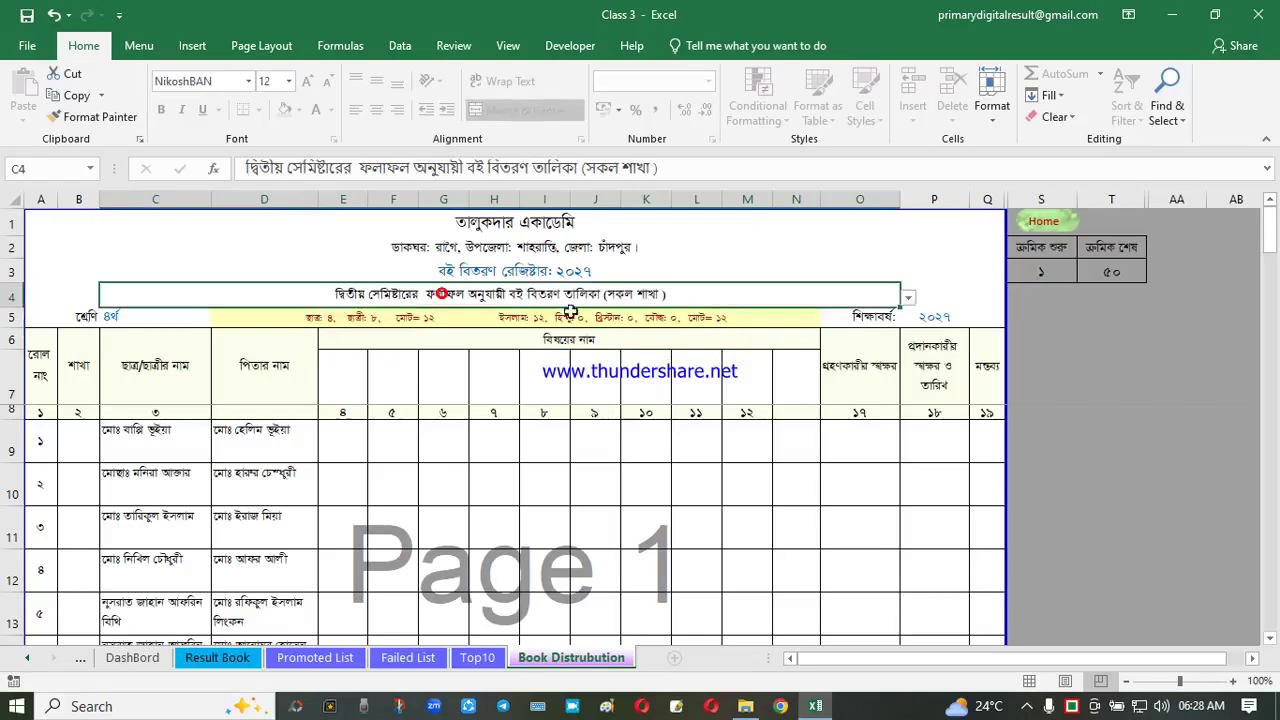
click(910, 298)
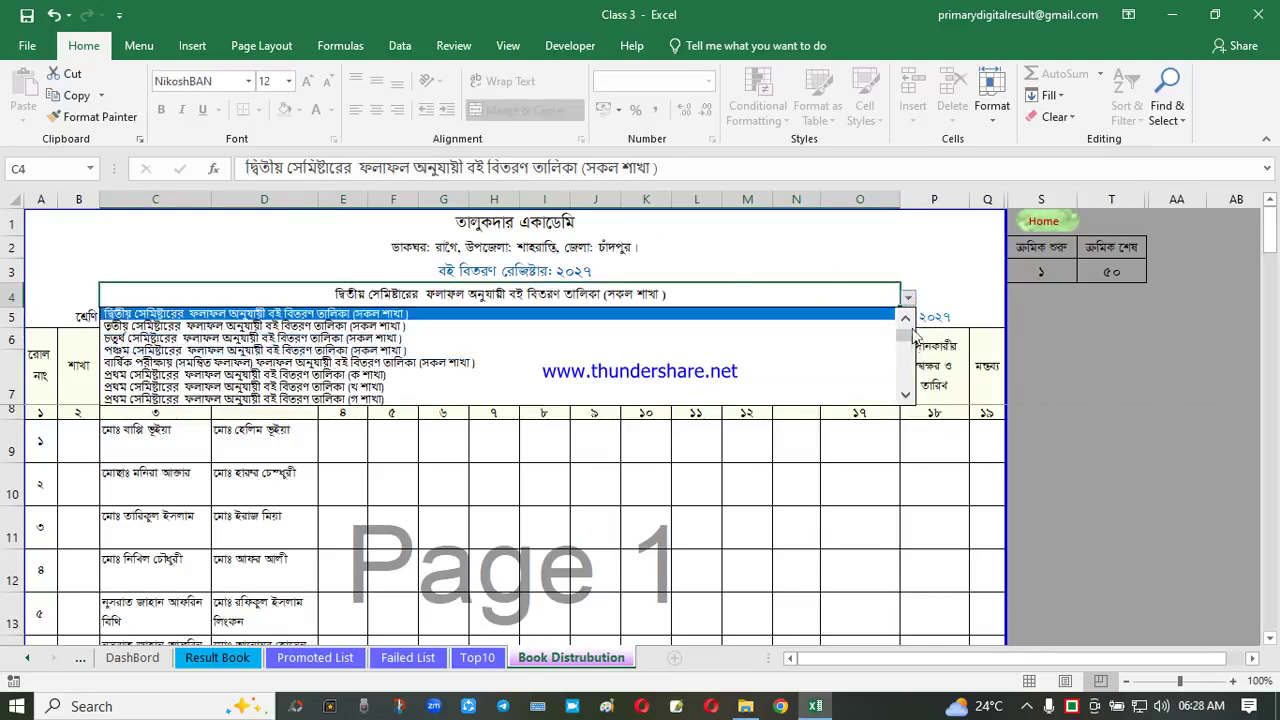
scroll(912, 343, up, 1)
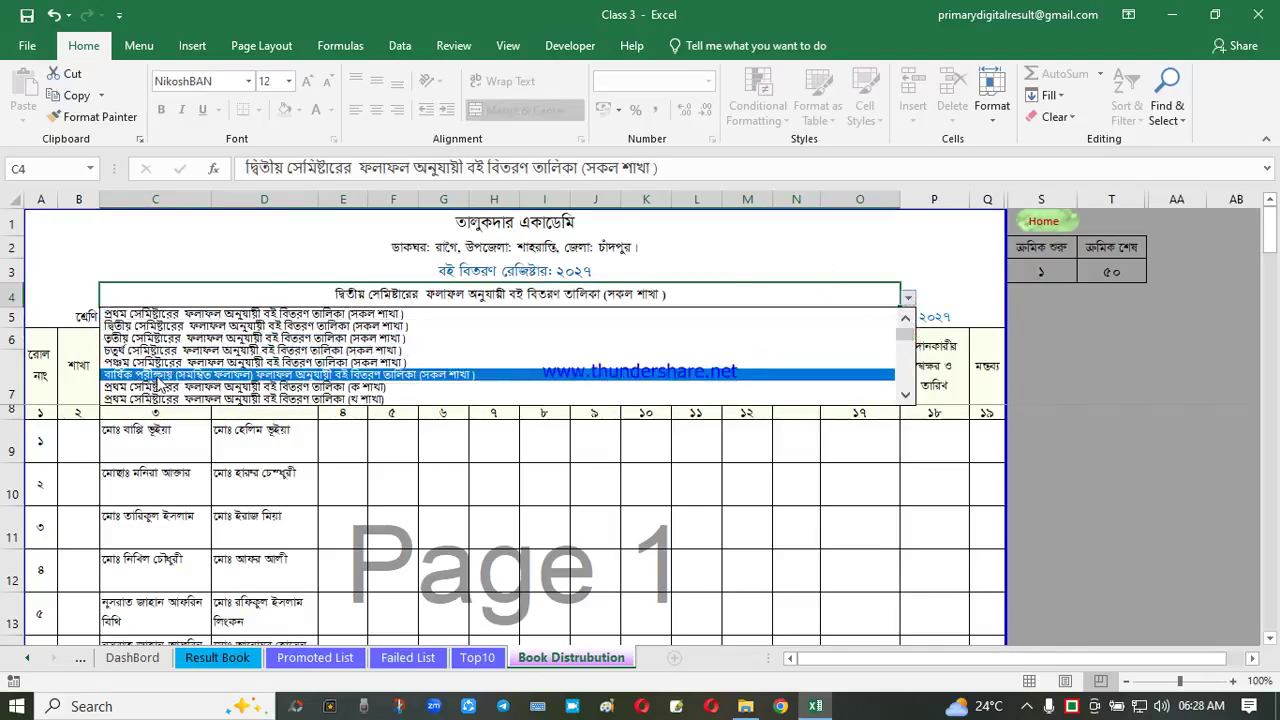
click(216, 376)
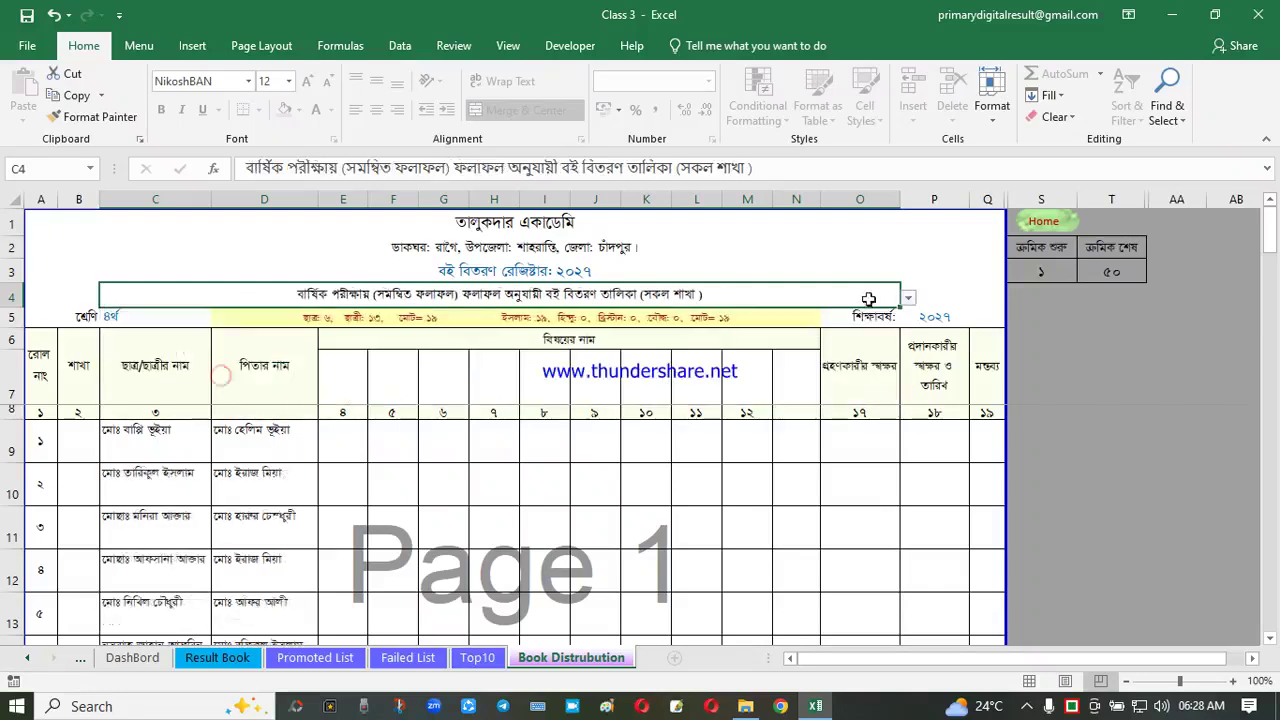
Switch the book distribution list to the fifth semester results, পঞ্চম সেমিস্টারের ফলাফল অনুযায়ী বই বিতরণ তালিকা (সকল শাখা)
click(909, 298)
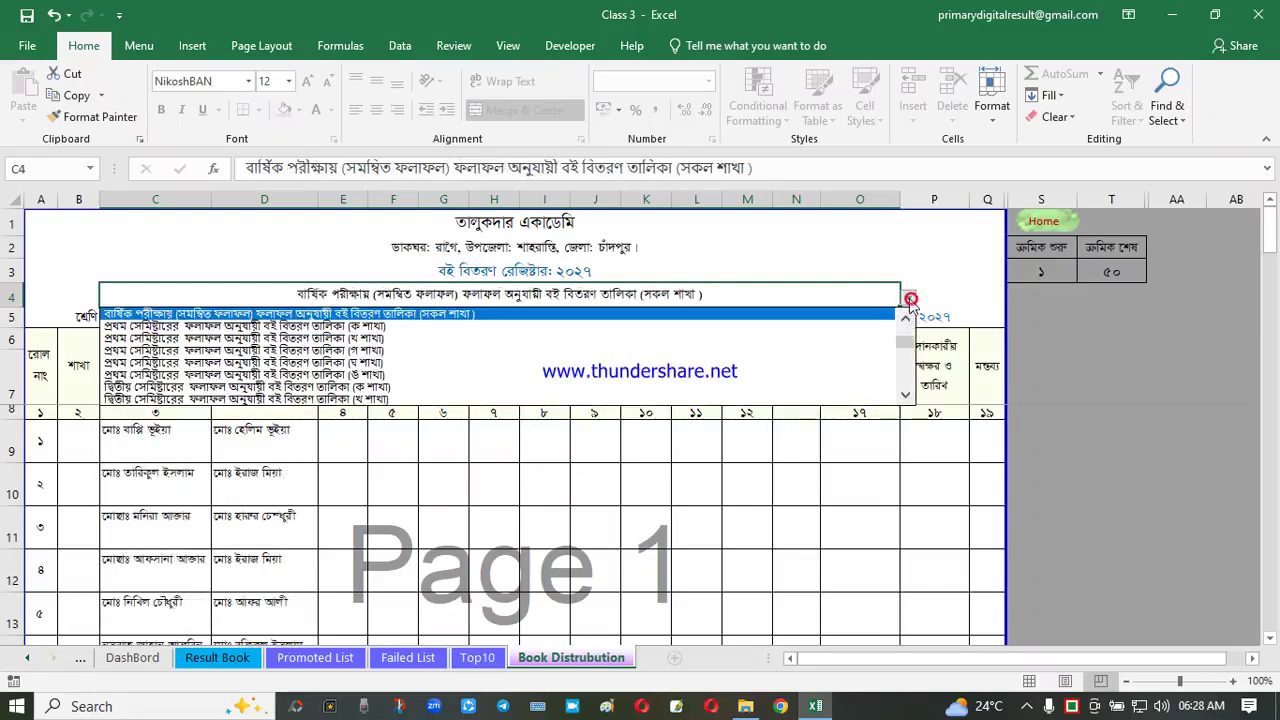
drag(909, 347, 902, 340)
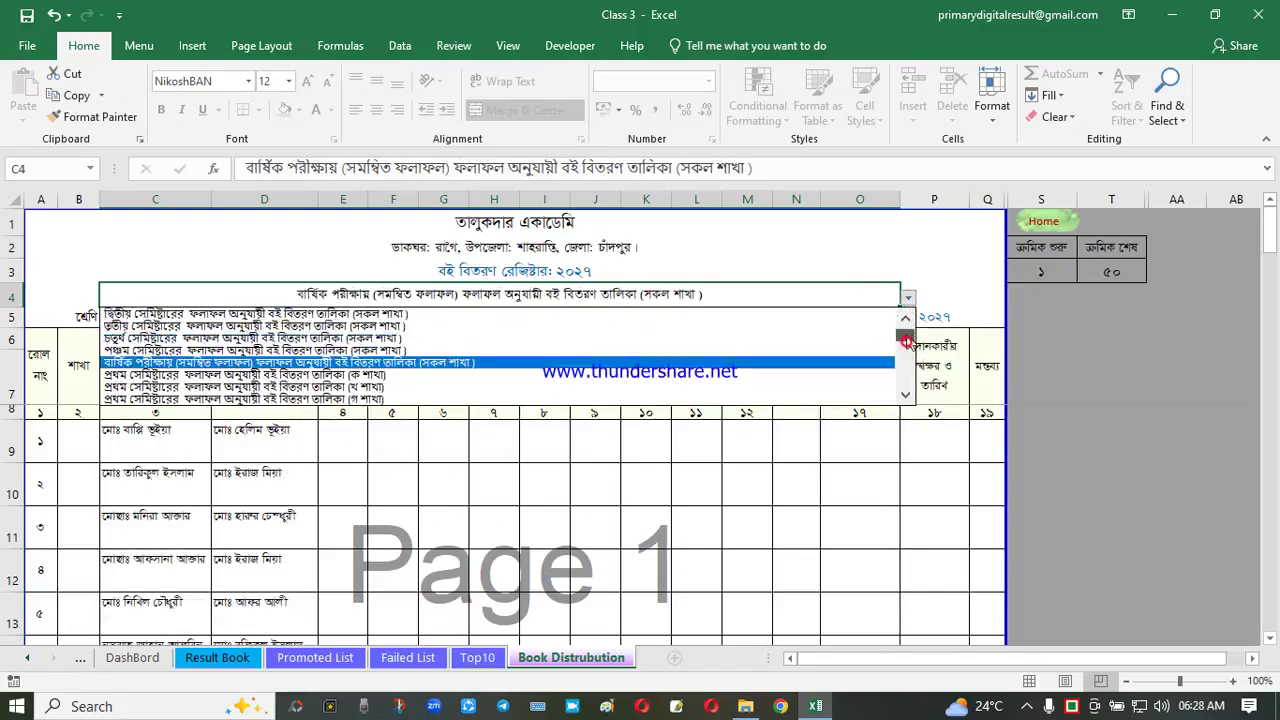
click(155, 351)
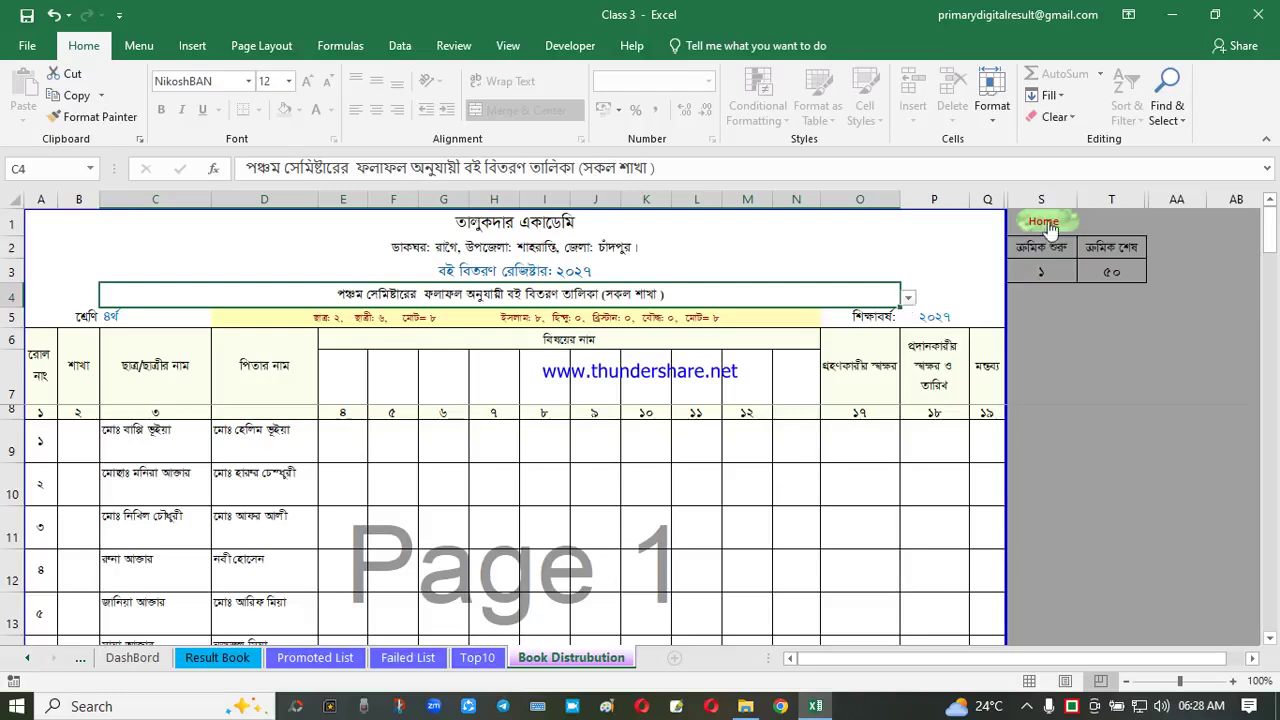
click(544, 512)
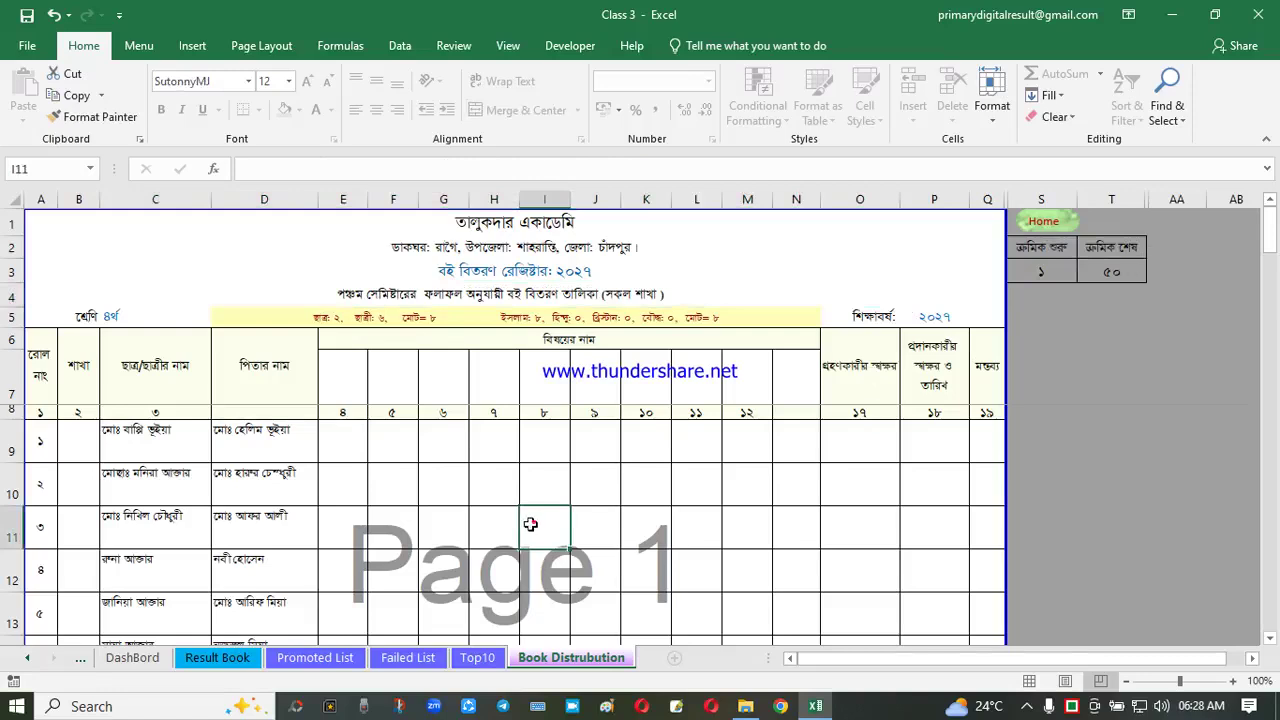
Inspect the starting serial number options, ক্রমিক শুরু, of the book distribution register and return to the home page
click(1044, 274)
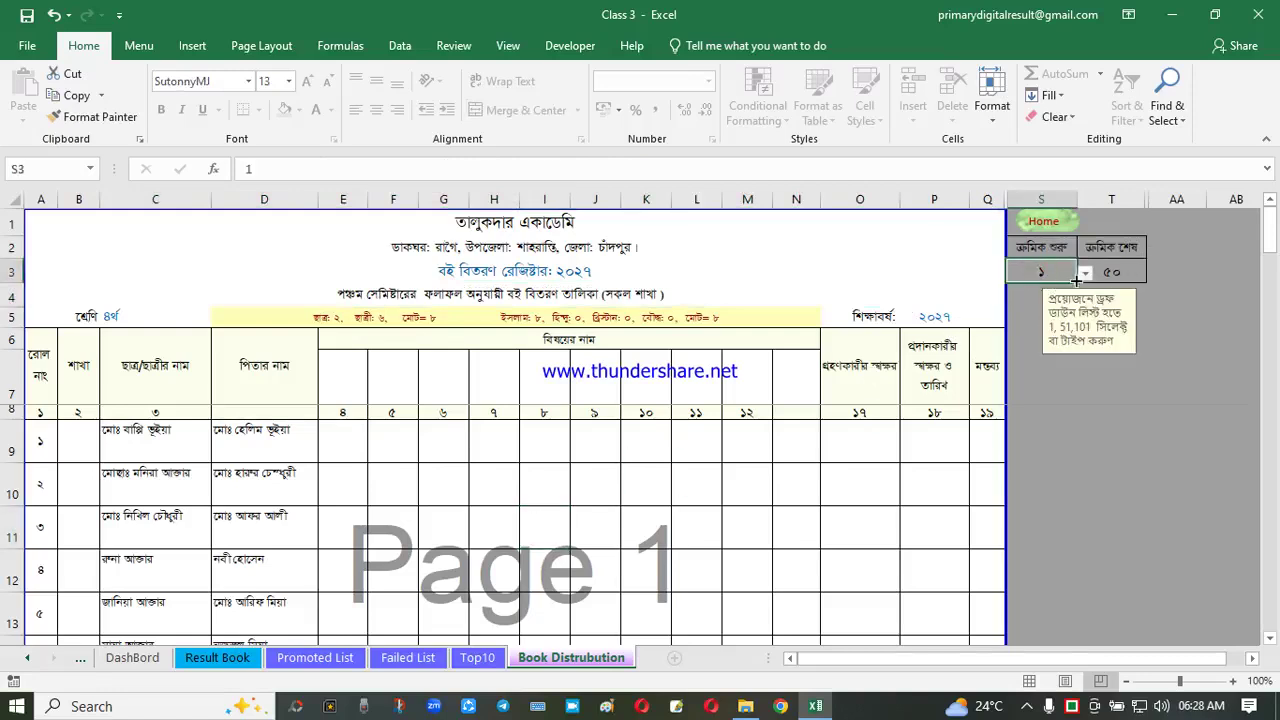
click(1085, 273)
click(1085, 273)
click(1043, 224)
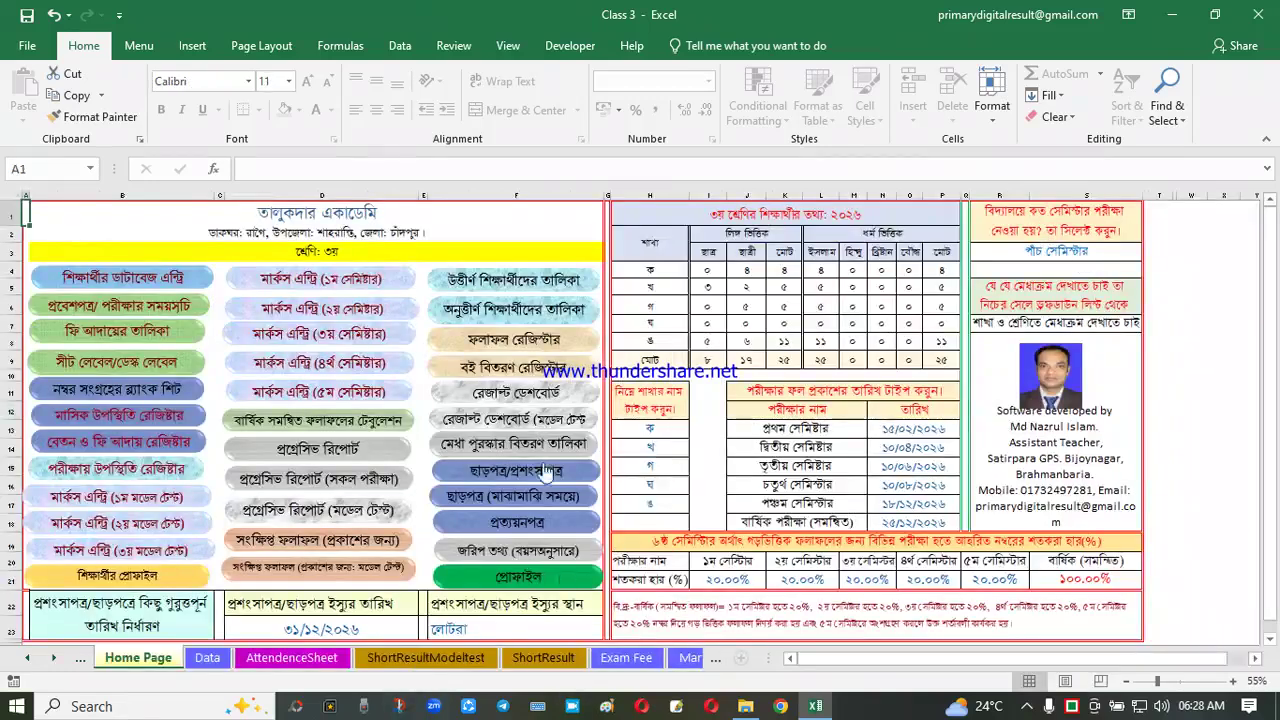
Open the result dashboard, রেজাল্ট ডেশবোর্ড, and review the summaries of all five semesters and the annual examination
click(515, 398)
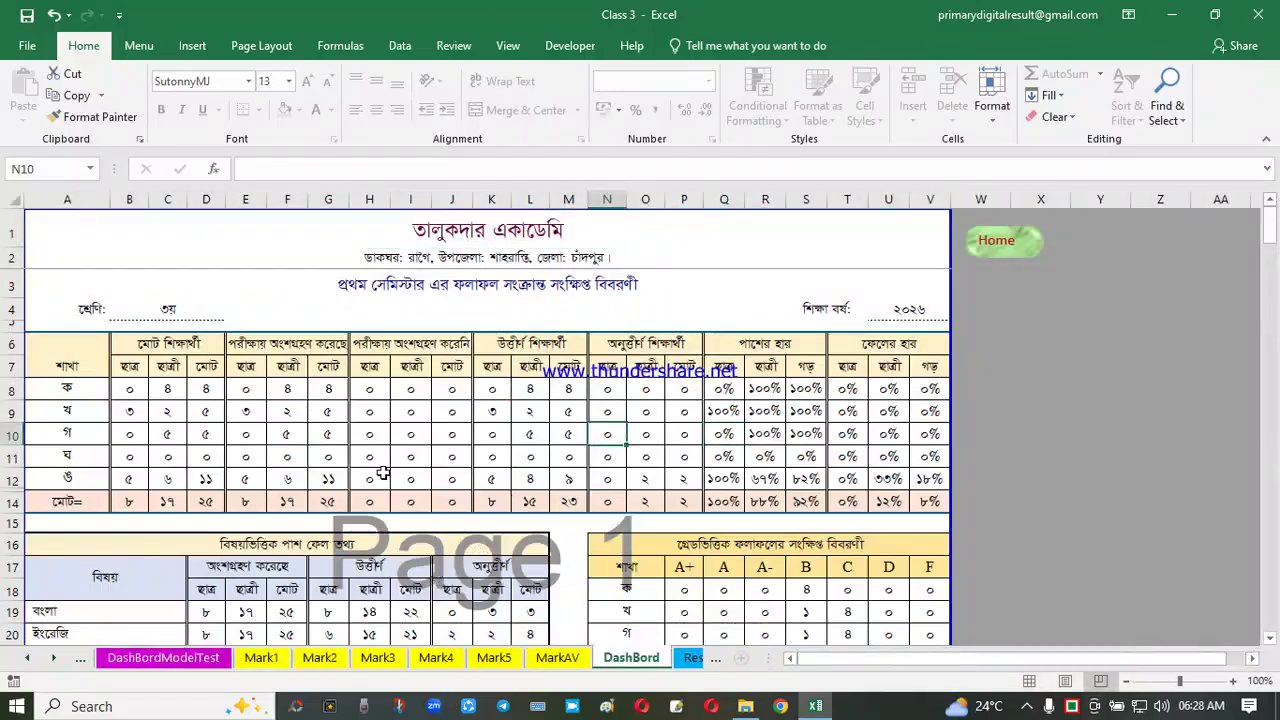
scroll(403, 386, down, 9)
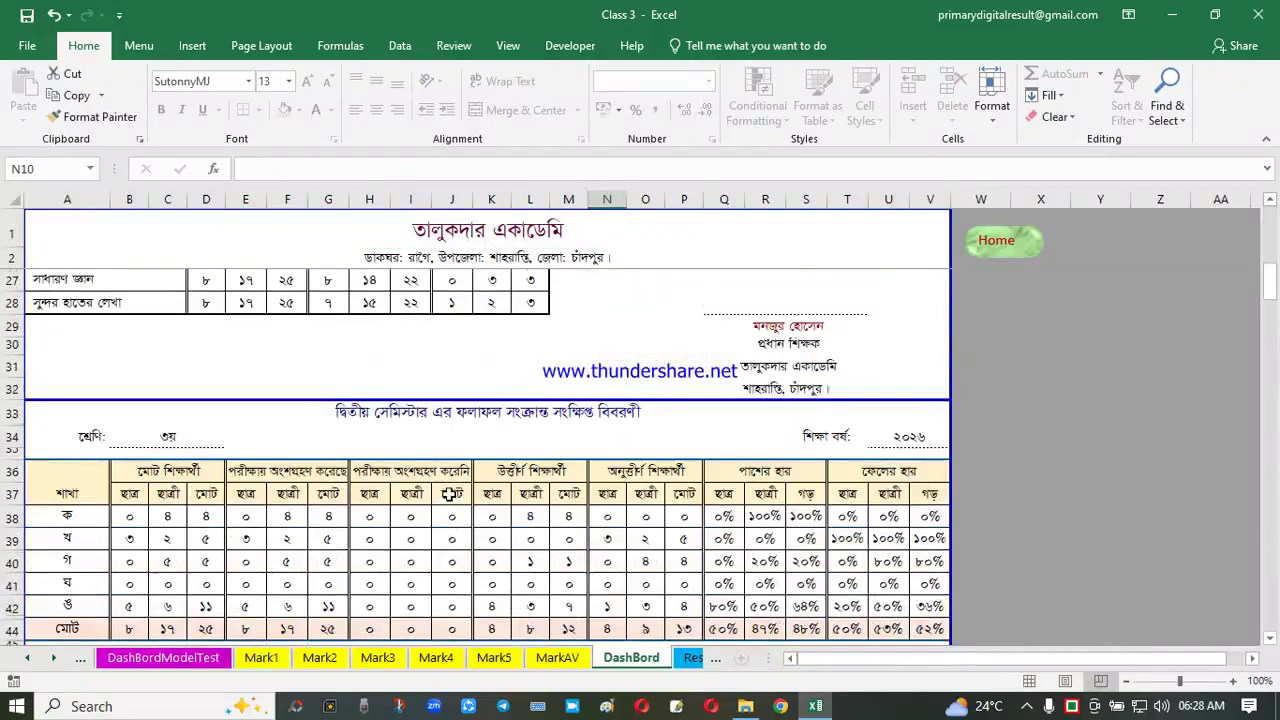
scroll(446, 474, down, 14)
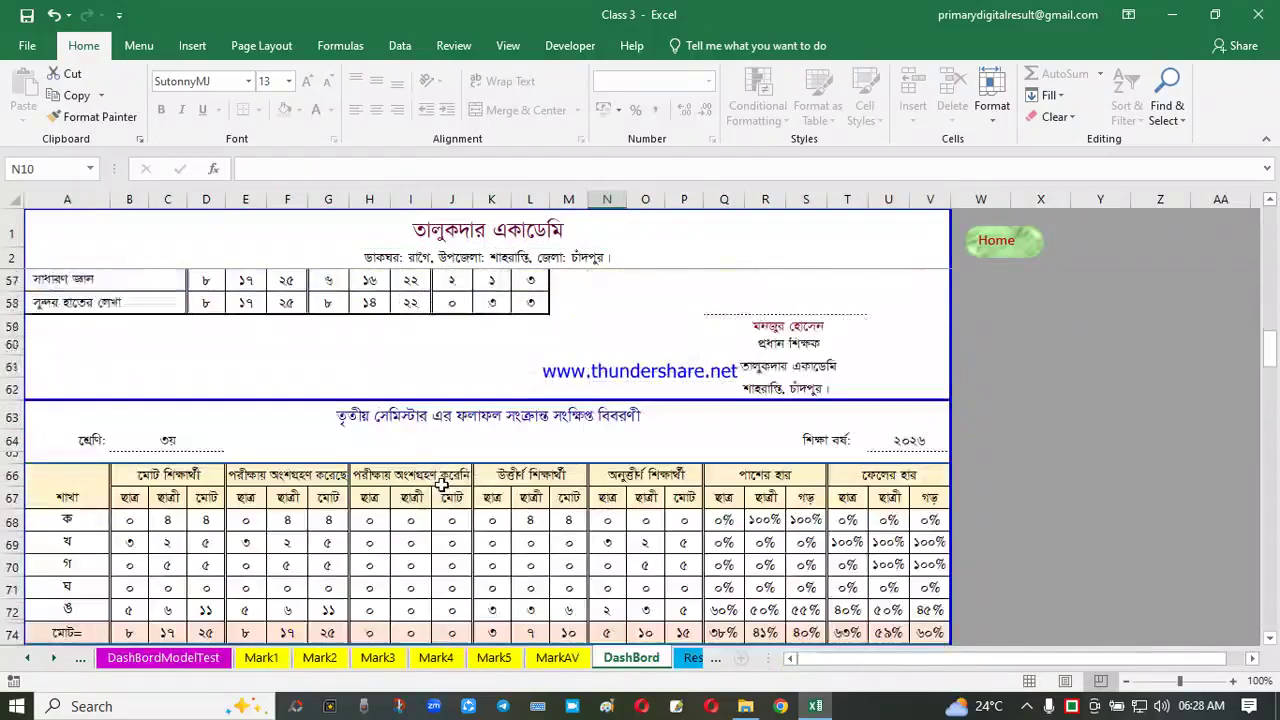
scroll(453, 510, down, 13)
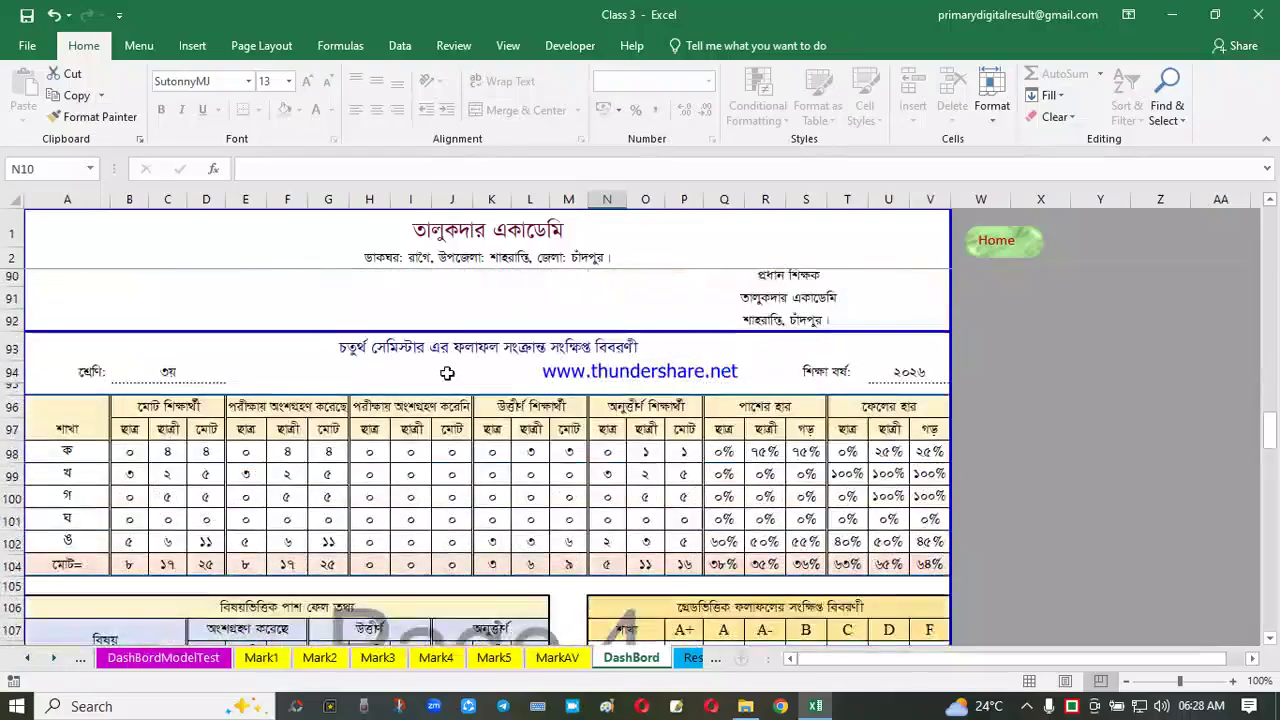
scroll(558, 463, down, 4)
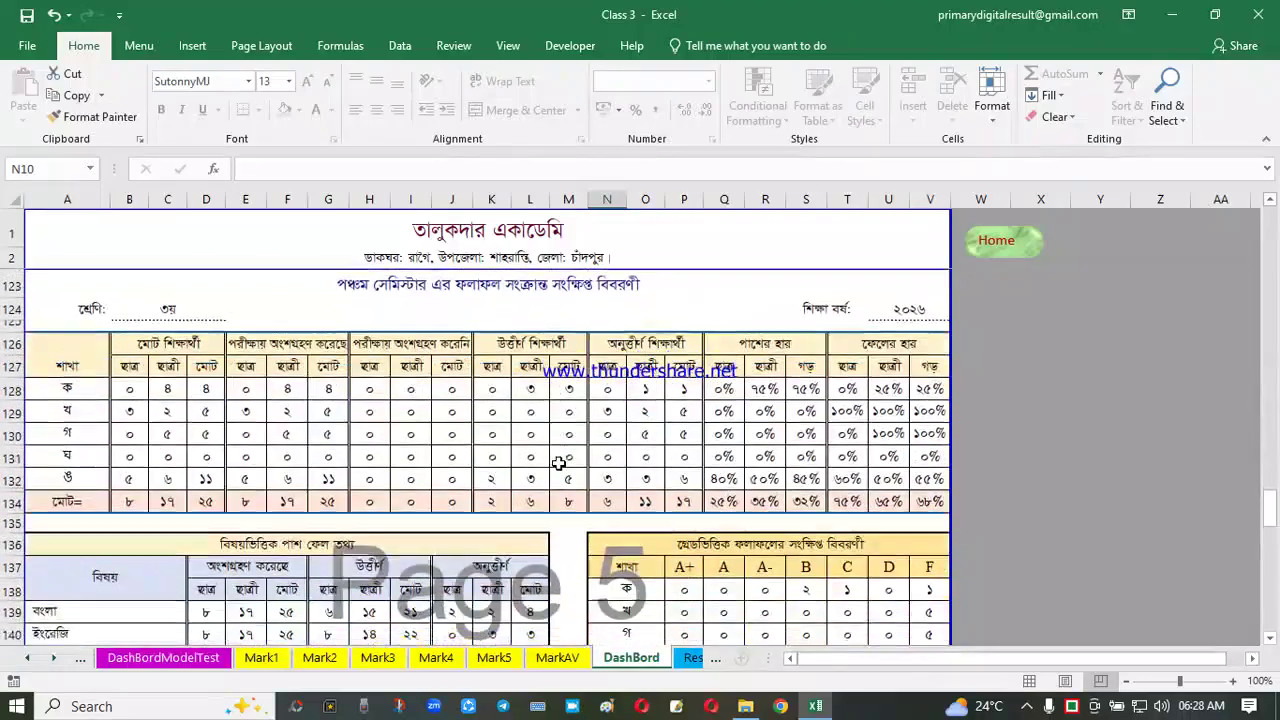
scroll(555, 460, down, 10)
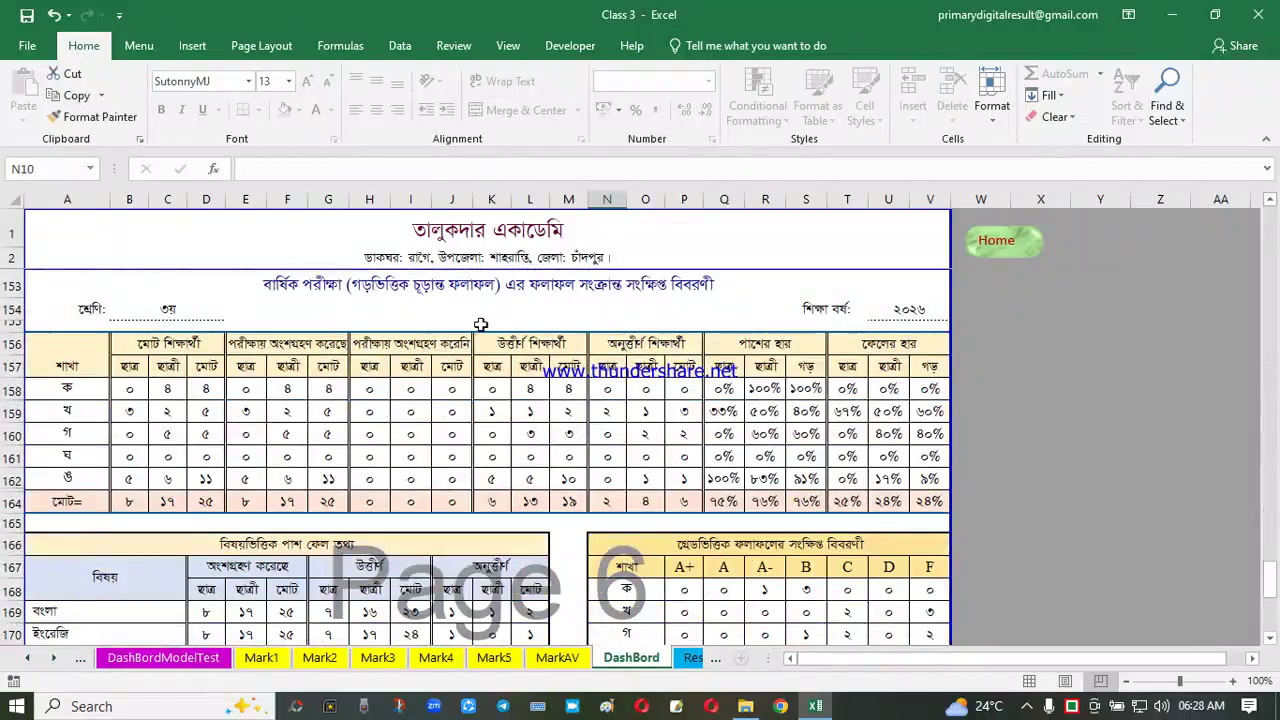
scroll(455, 525, up, 17)
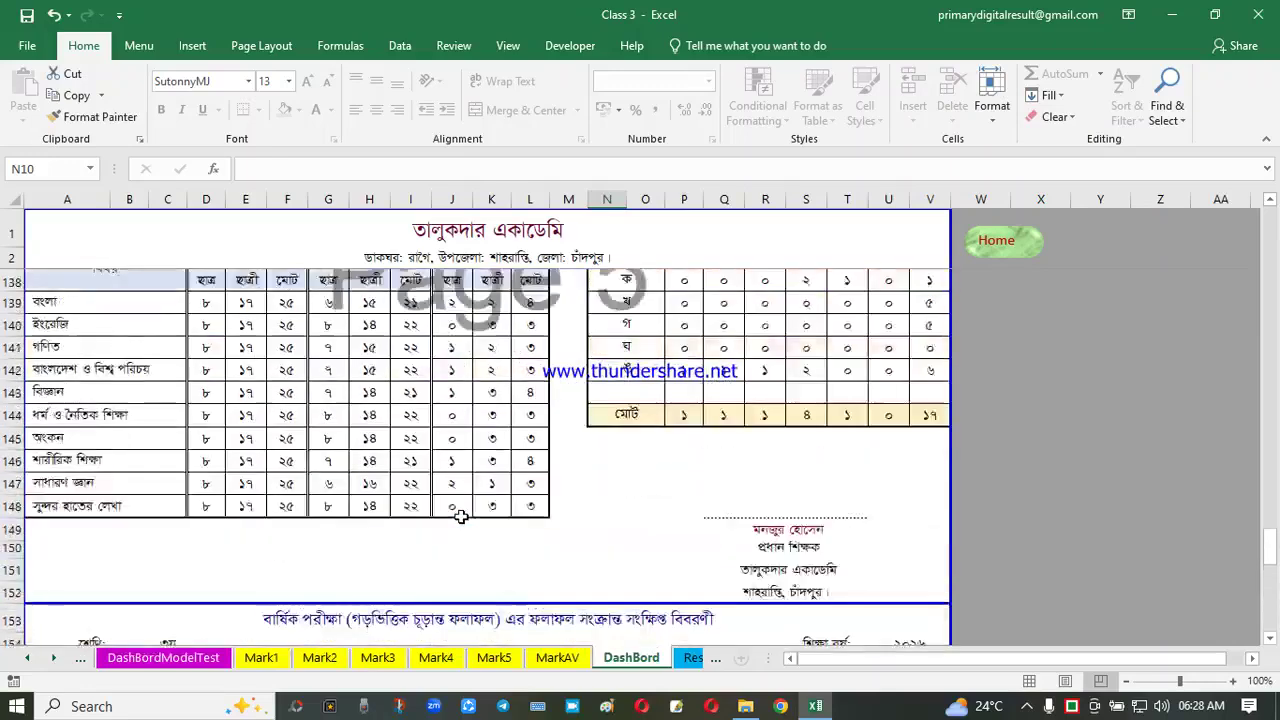
scroll(459, 512, up, 20)
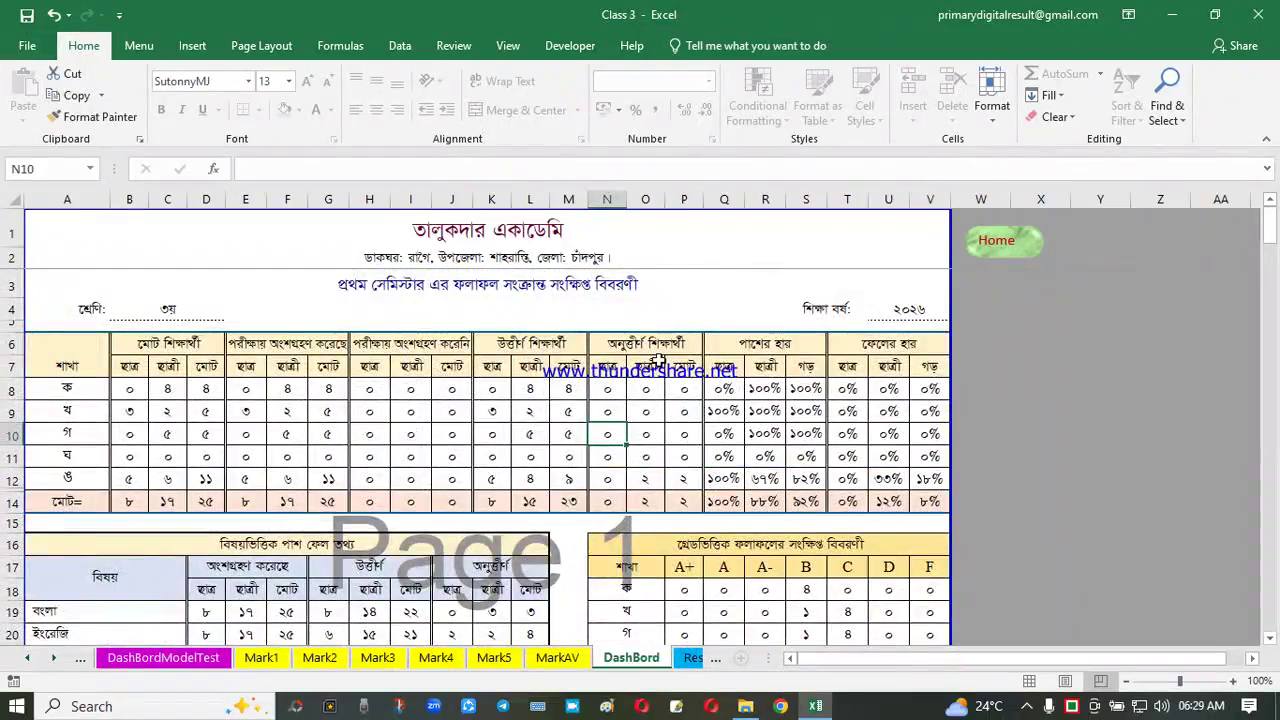
Examine the subject-wise pass/fail and grade-wise summary tables of the first semester, and return to the home page
scroll(386, 547, down, 2)
click(133, 490)
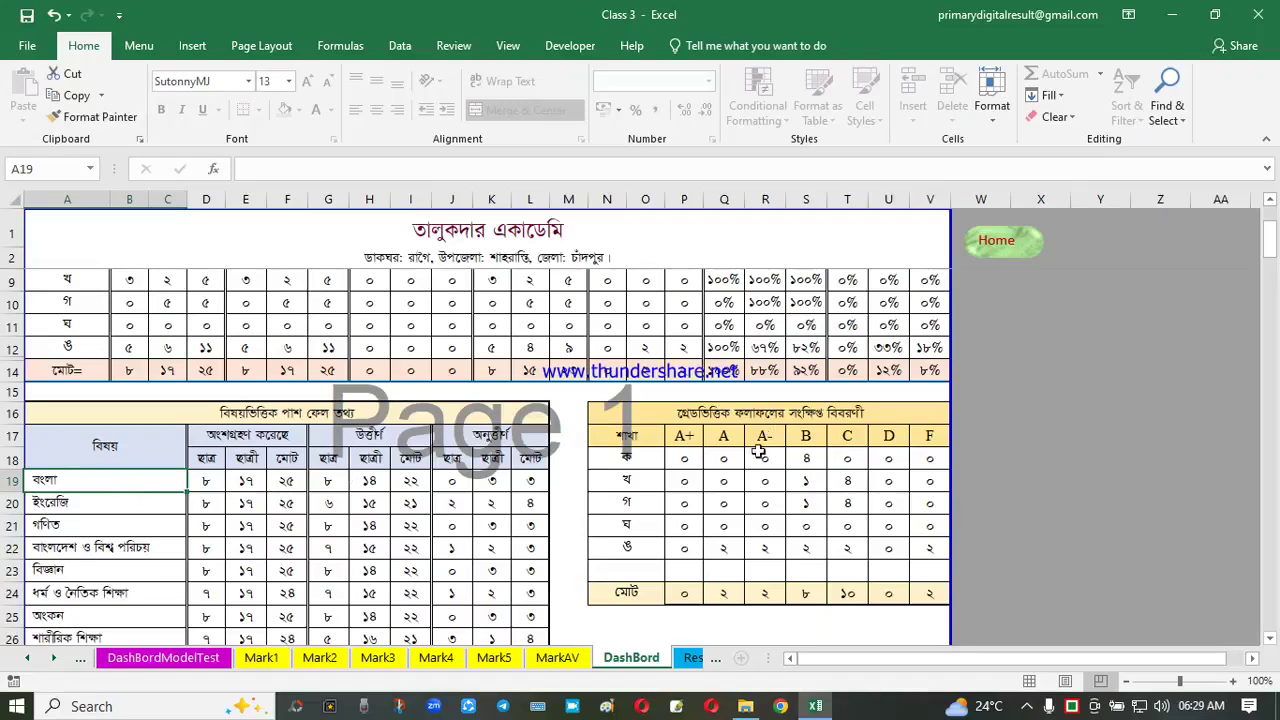
click(740, 490)
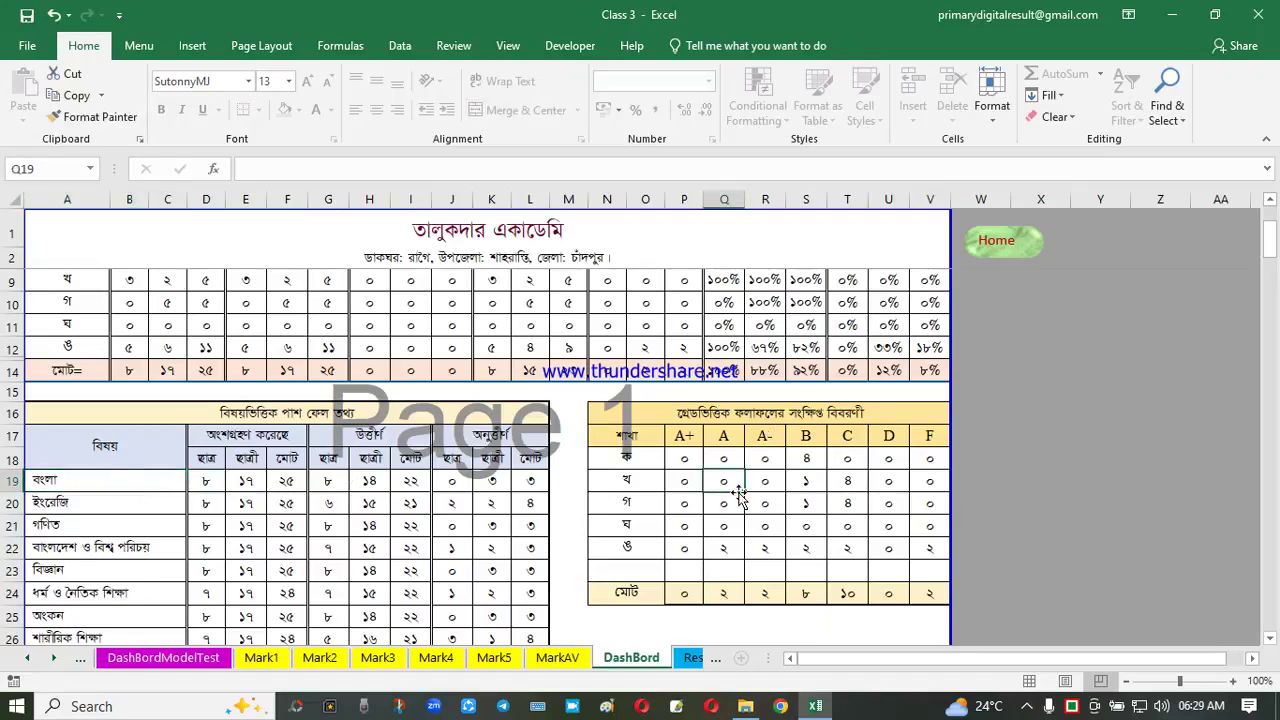
scroll(740, 497, up, 2)
click(992, 246)
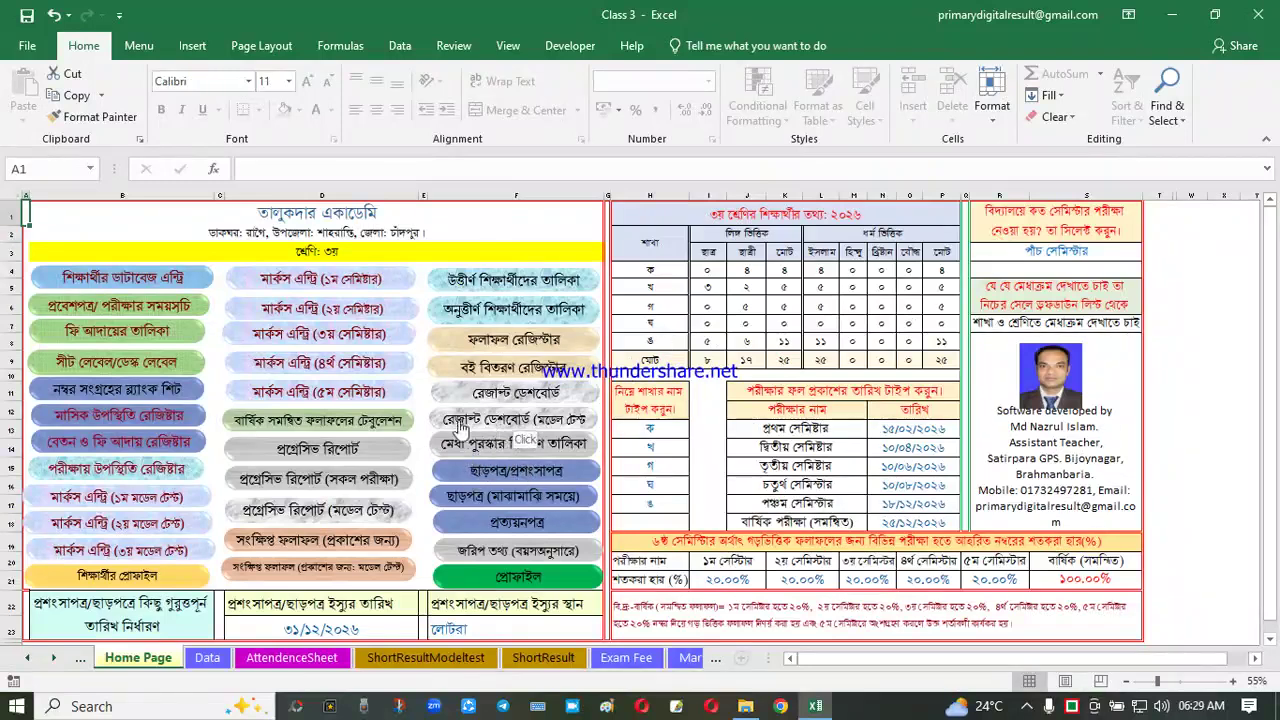
Open the model test result dashboard, review the first and second model test summaries, and return to the home page
click(508, 432)
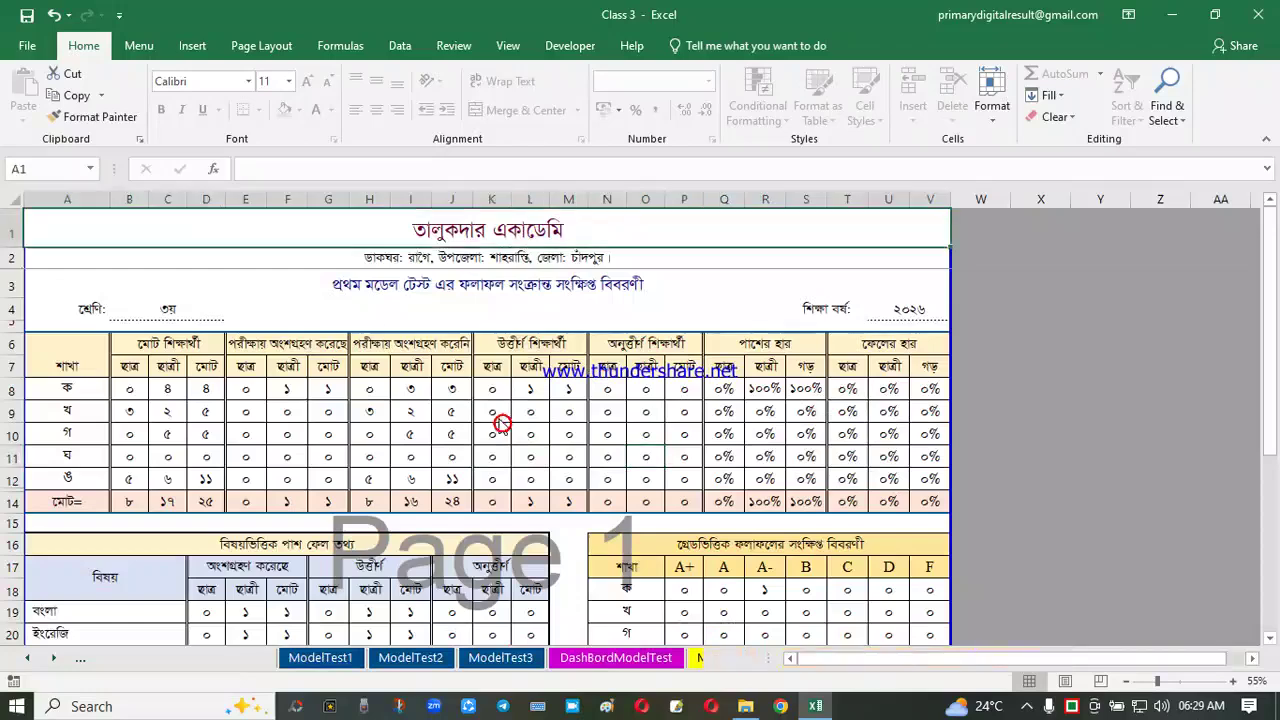
click(365, 430)
click(487, 432)
click(608, 460)
scroll(611, 466, down, 14)
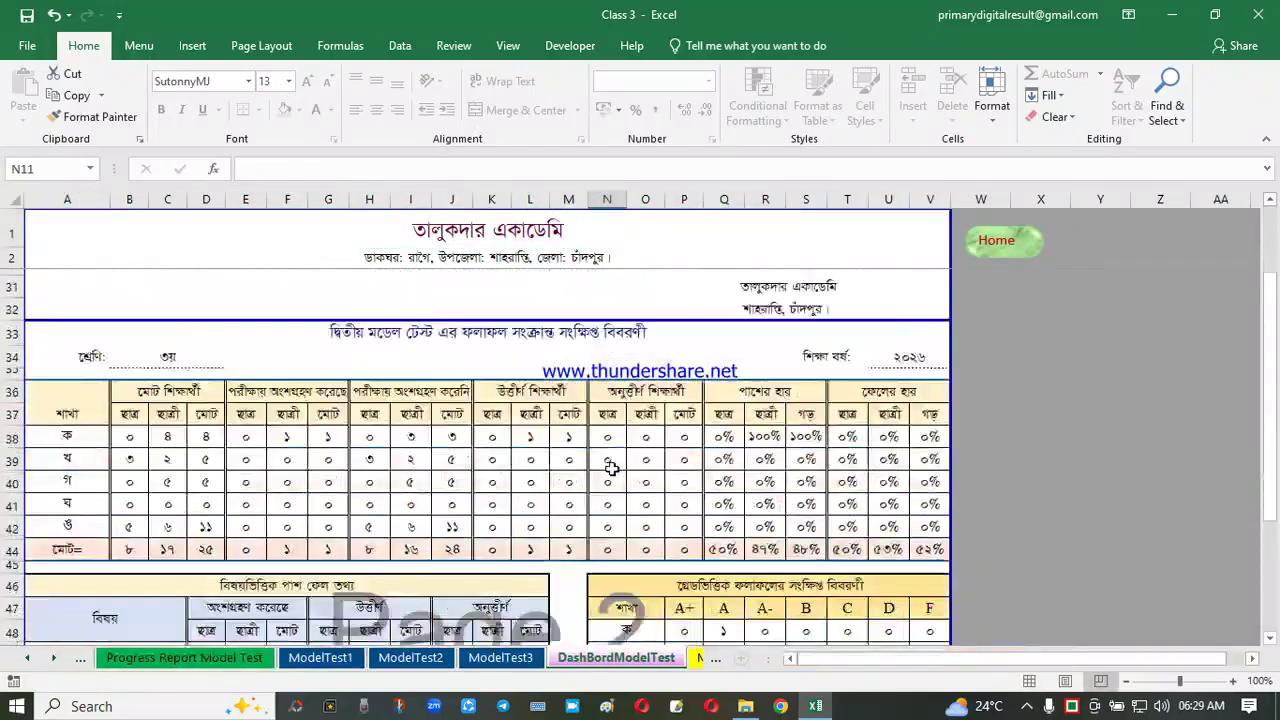
scroll(614, 469, up, 14)
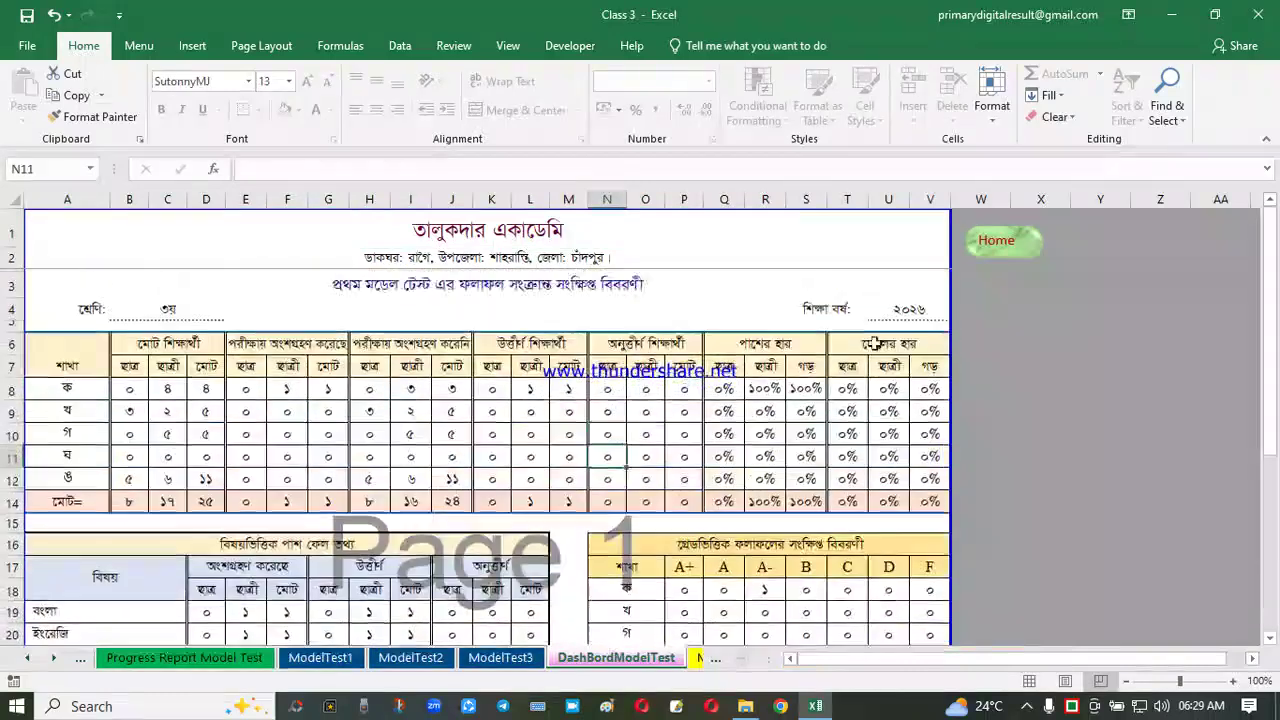
click(996, 243)
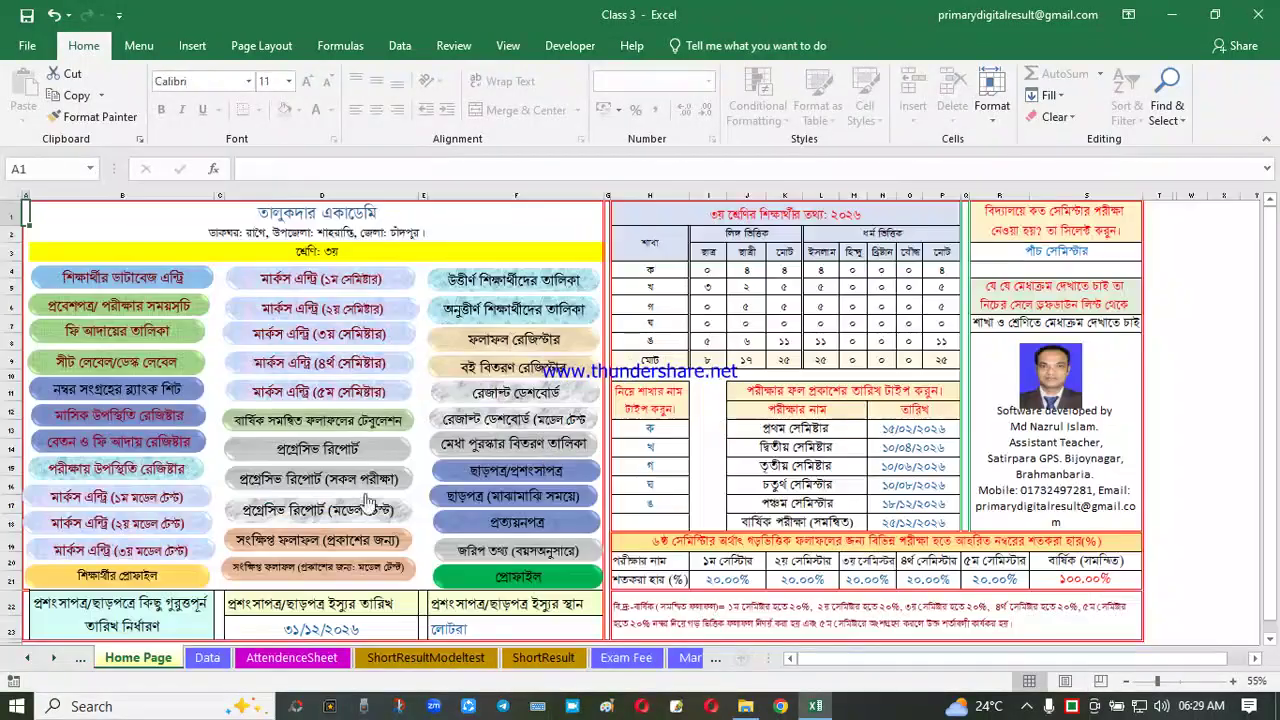
Open the merit prize distribution list, মেধা পুরস্কার বিতরণ তালিকা, and switch its report to পঞ্চম সেমিষ্টার for সকল শাখা
click(518, 448)
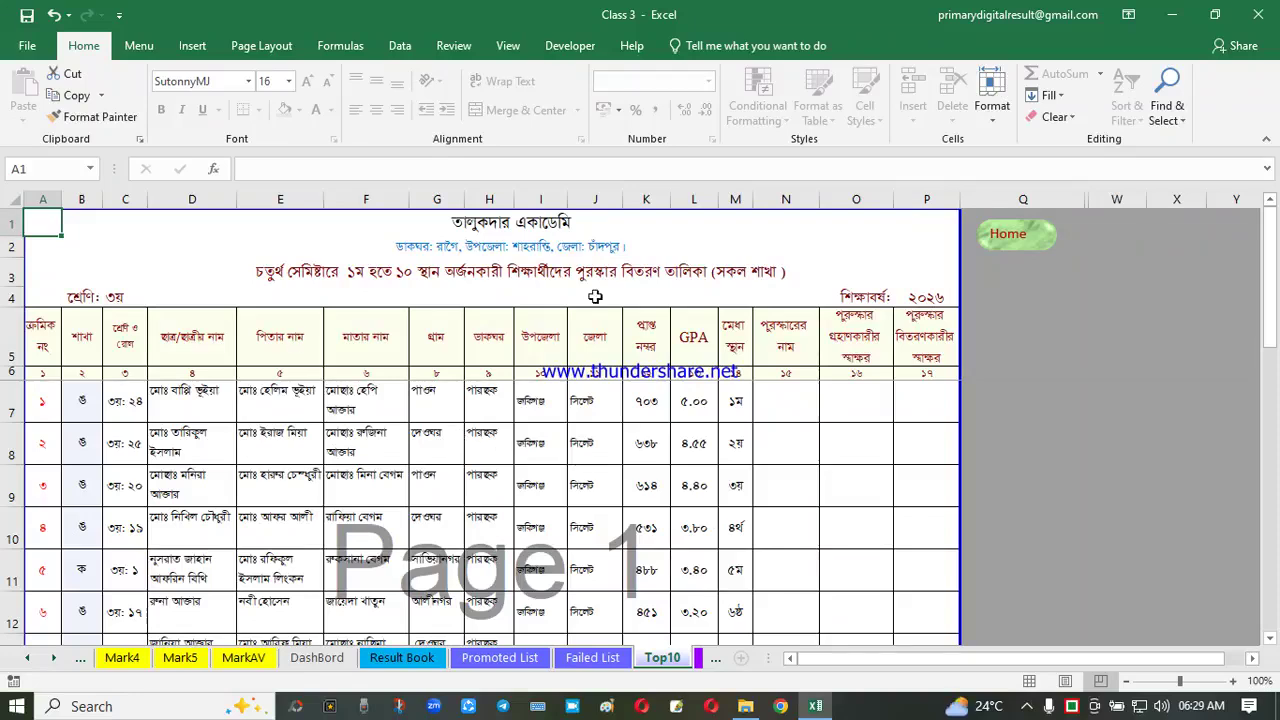
click(458, 278)
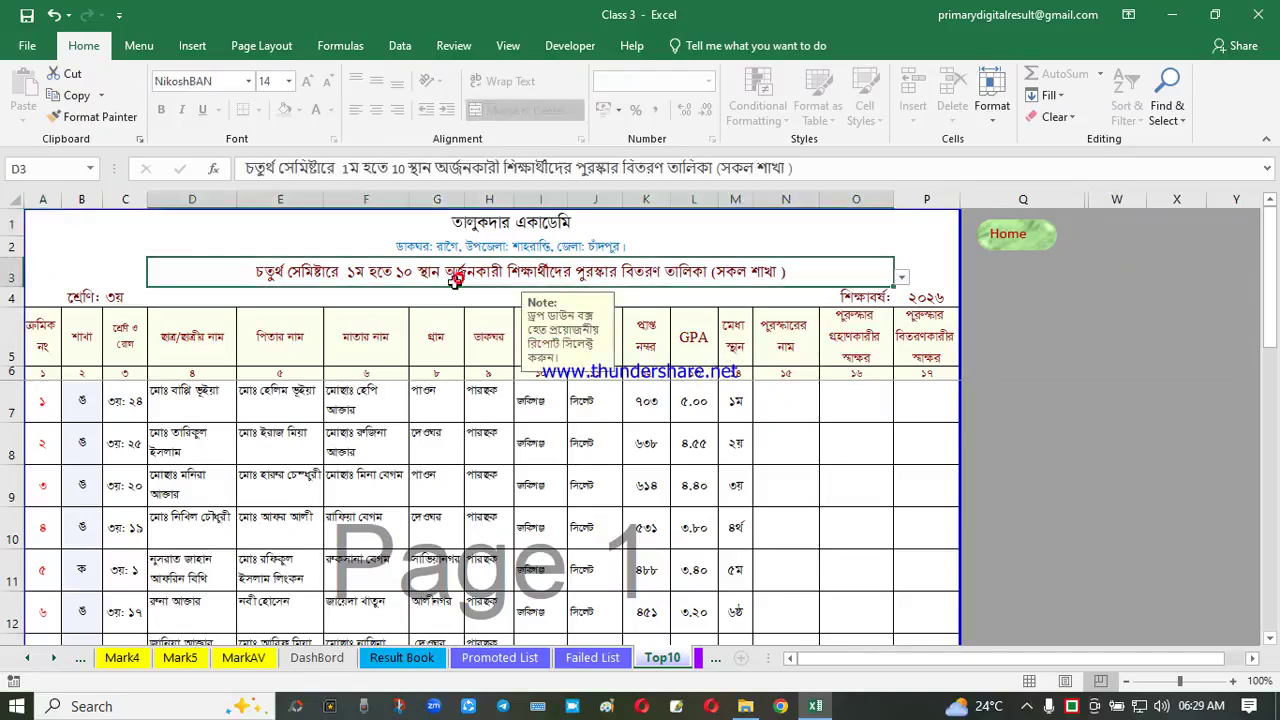
click(900, 278)
key(Down)
key(Return)
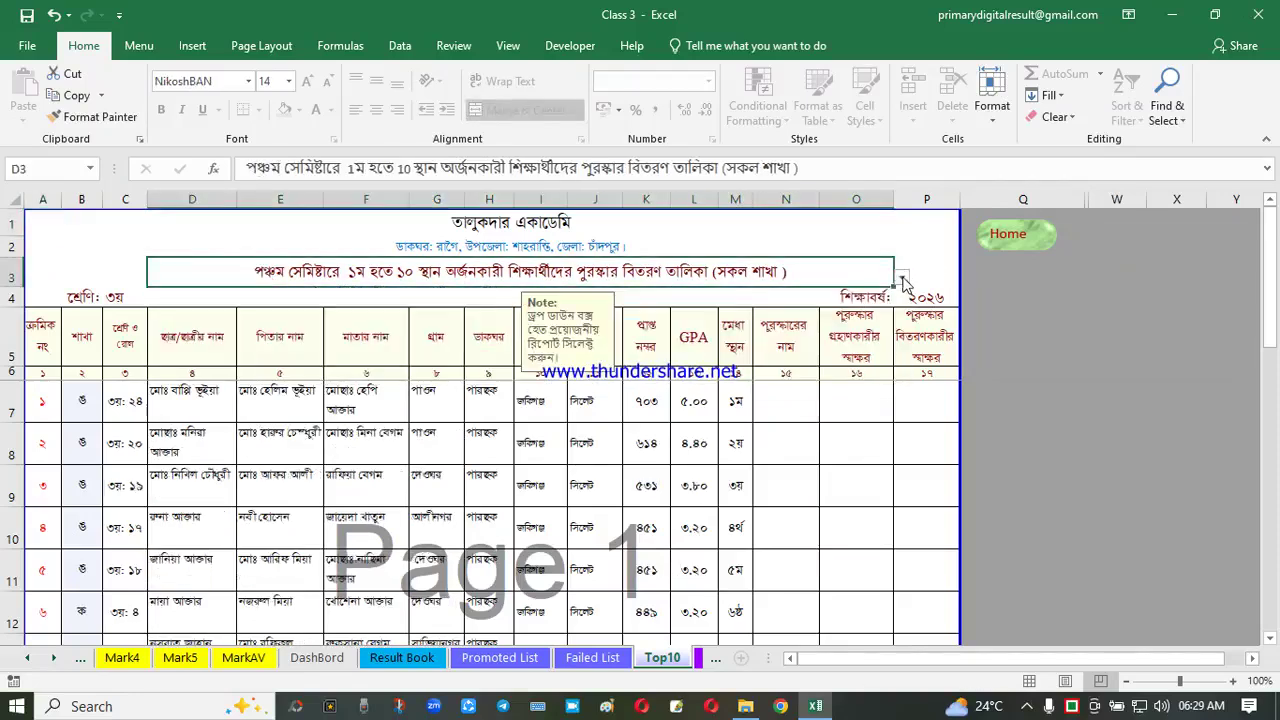
Switch the merit prize distribution list to the প্রথম সেমিষ্টার report for ক শাখা
click(902, 279)
click(542, 317)
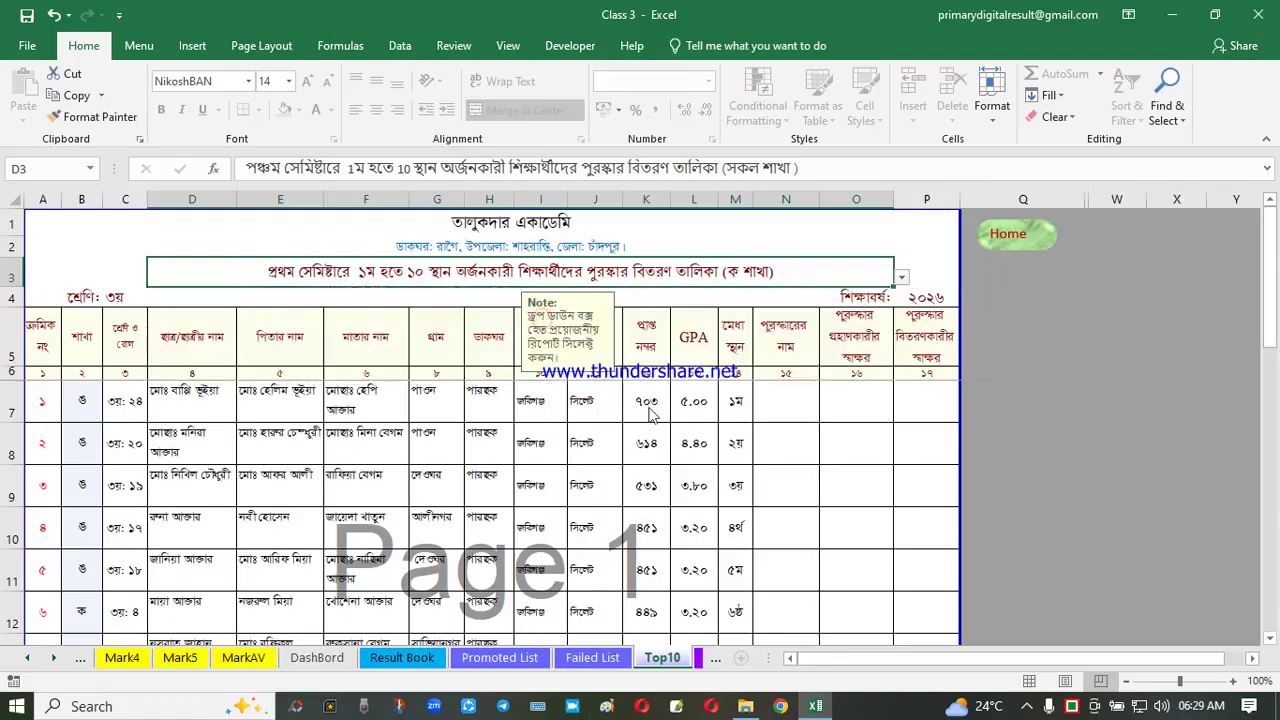
click(829, 449)
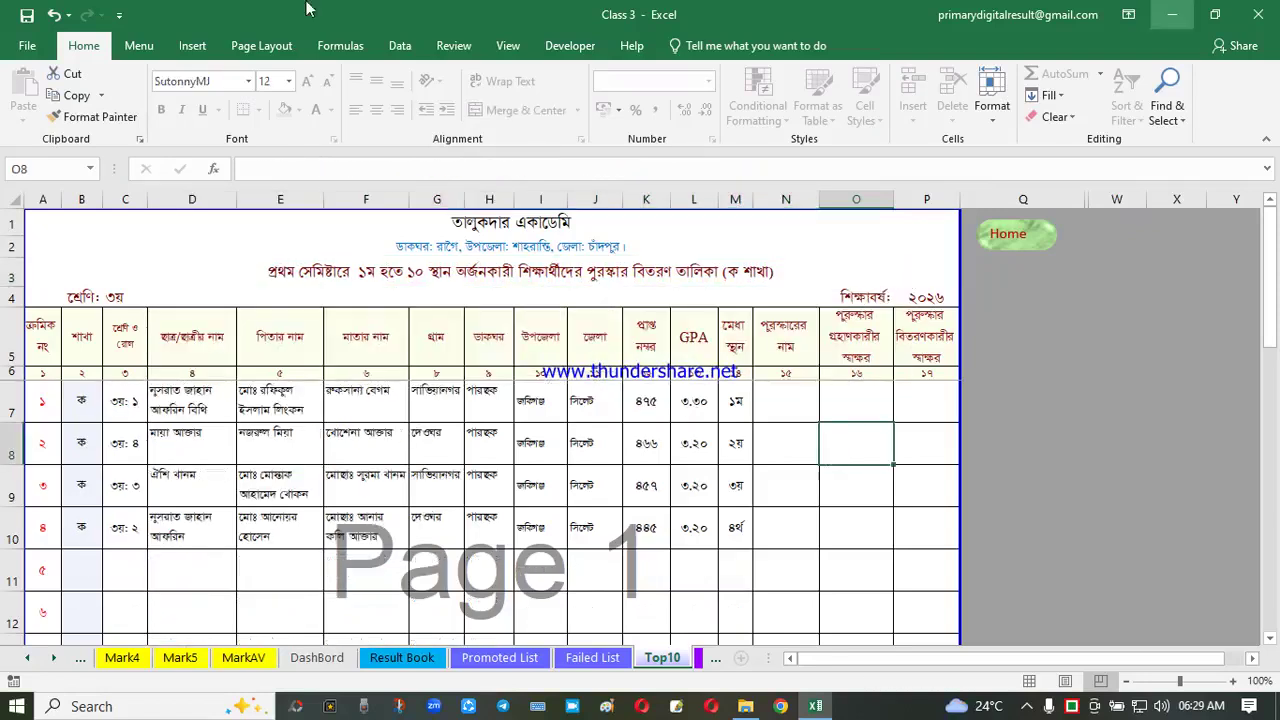
Switch the merit prize distribution list to প্রথম সেমিষ্টার for ঘ শাখা and return to the home page
click(638, 278)
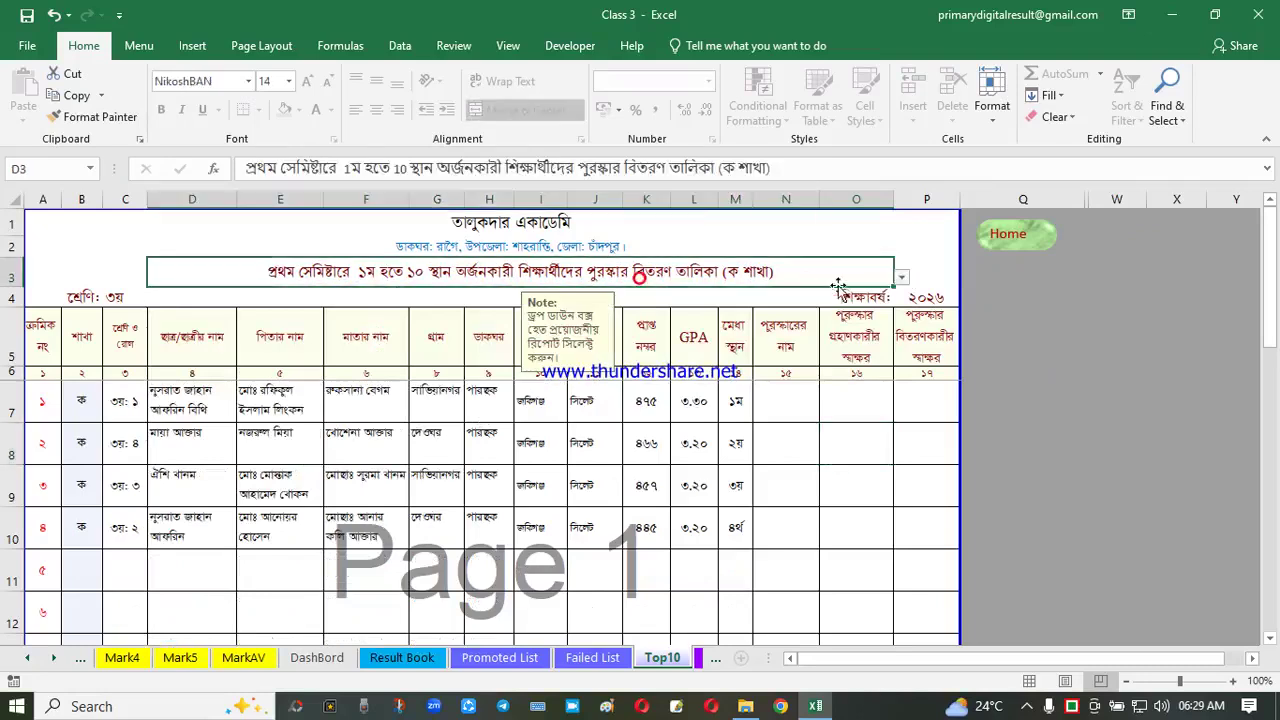
click(898, 281)
click(538, 331)
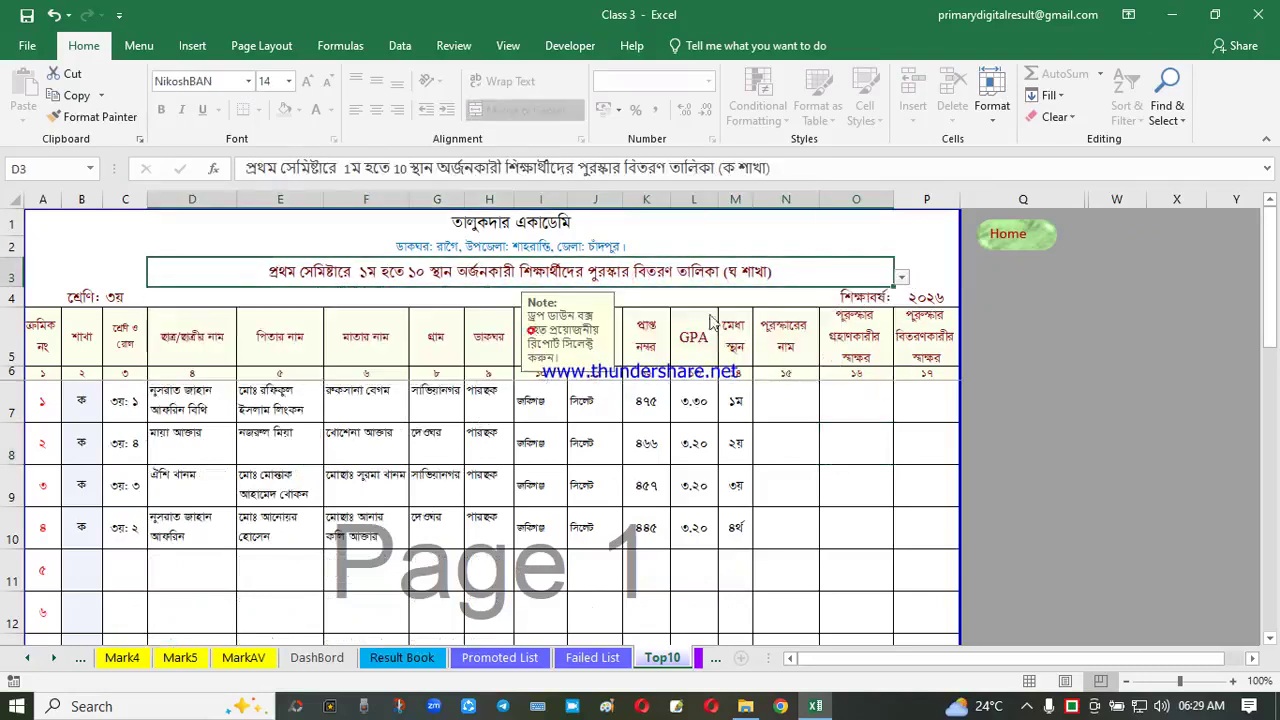
click(1015, 237)
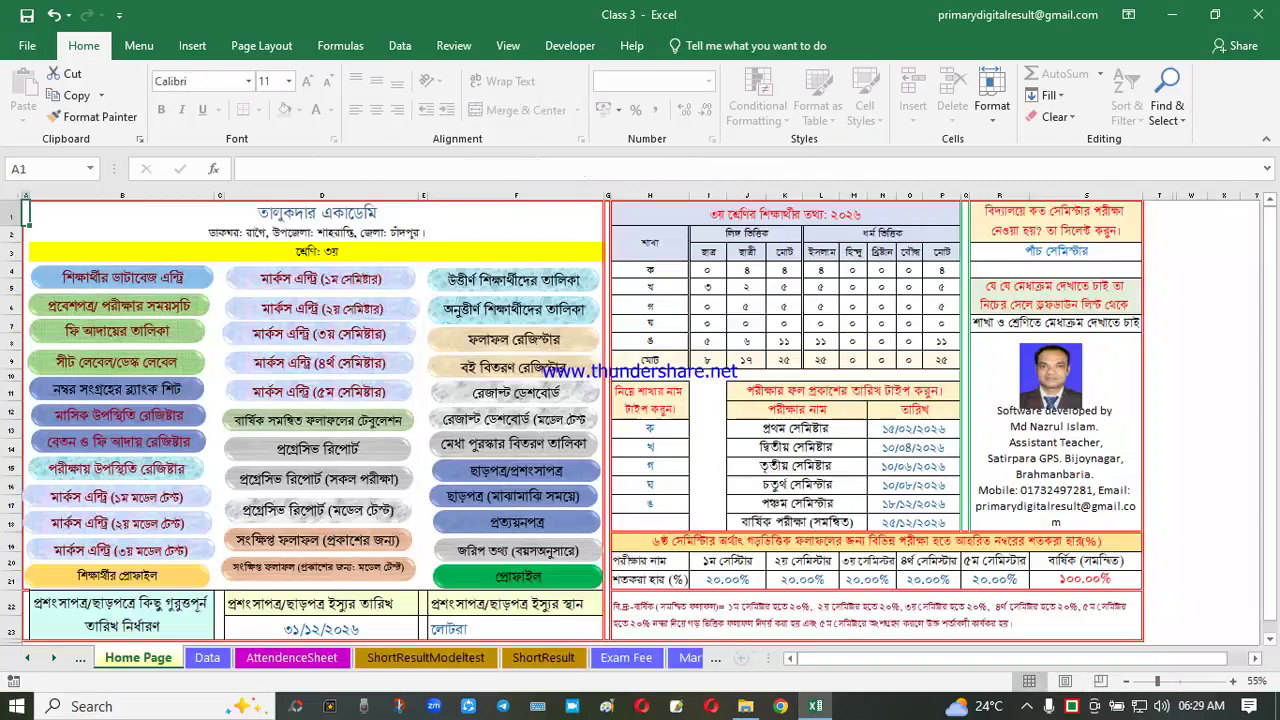
Open the ছাড়পত্র/প্রশংসাপত্র sheet and examine the school leaving certificate, including the reasons for leaving, বিদ্যালয় পরিত্যাগের কারণ
click(521, 476)
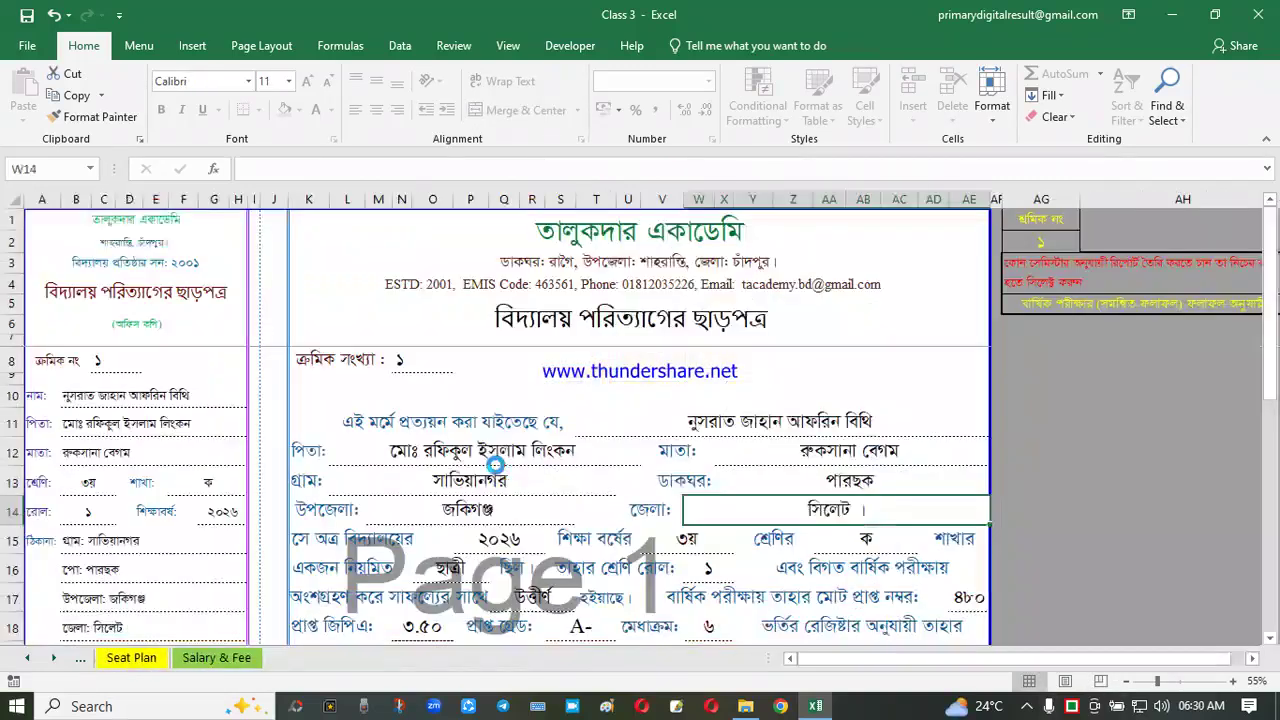
click(595, 481)
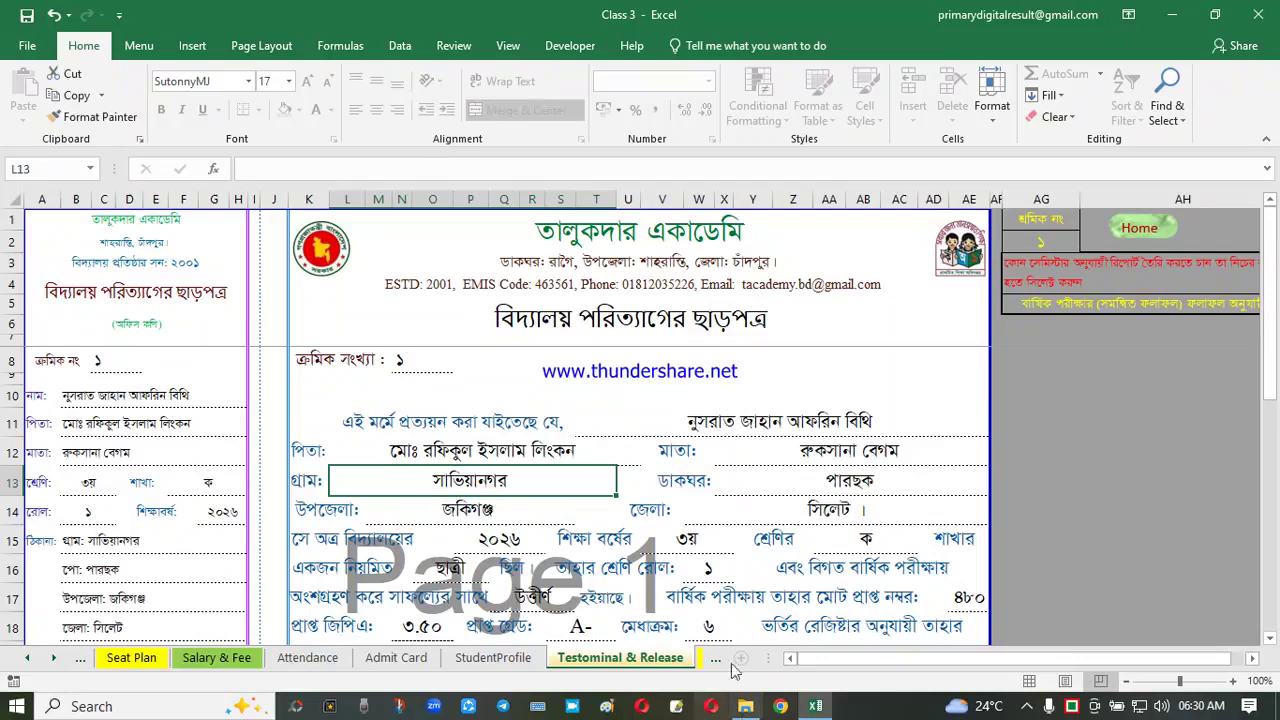
scroll(600, 484, down, 2)
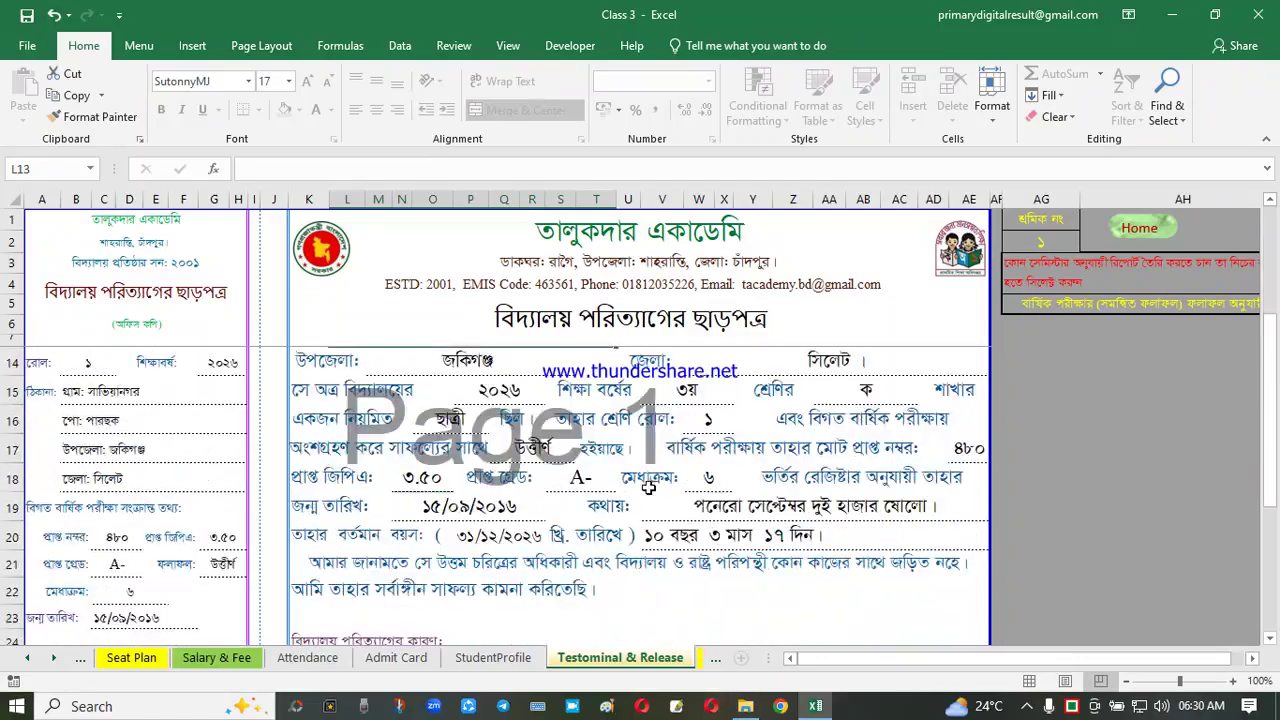
scroll(648, 487, up, 2)
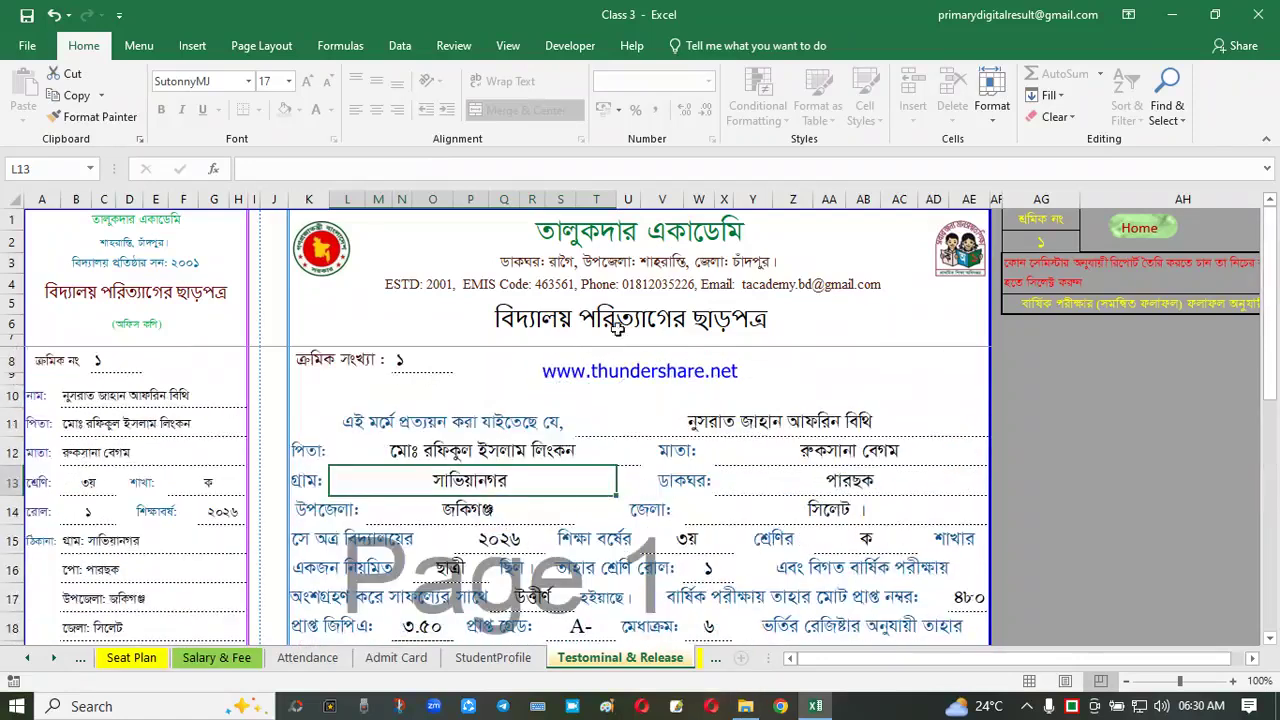
scroll(710, 336, down, 5)
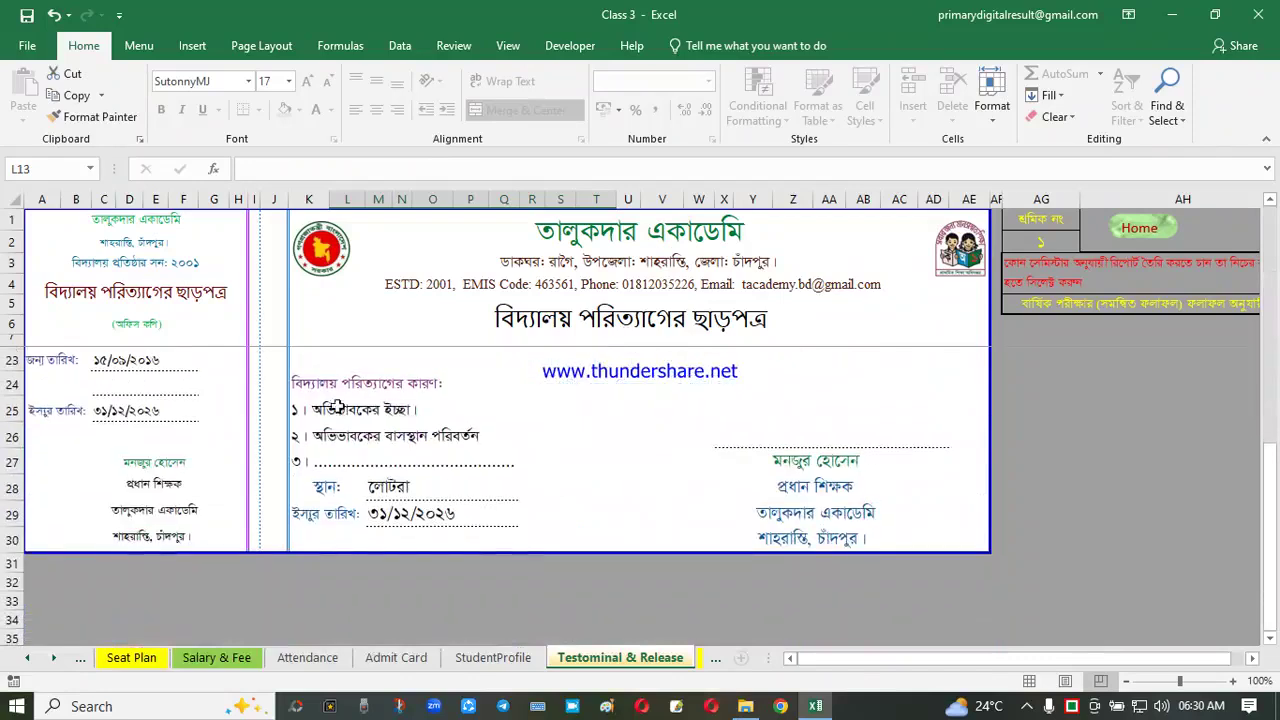
click(396, 417)
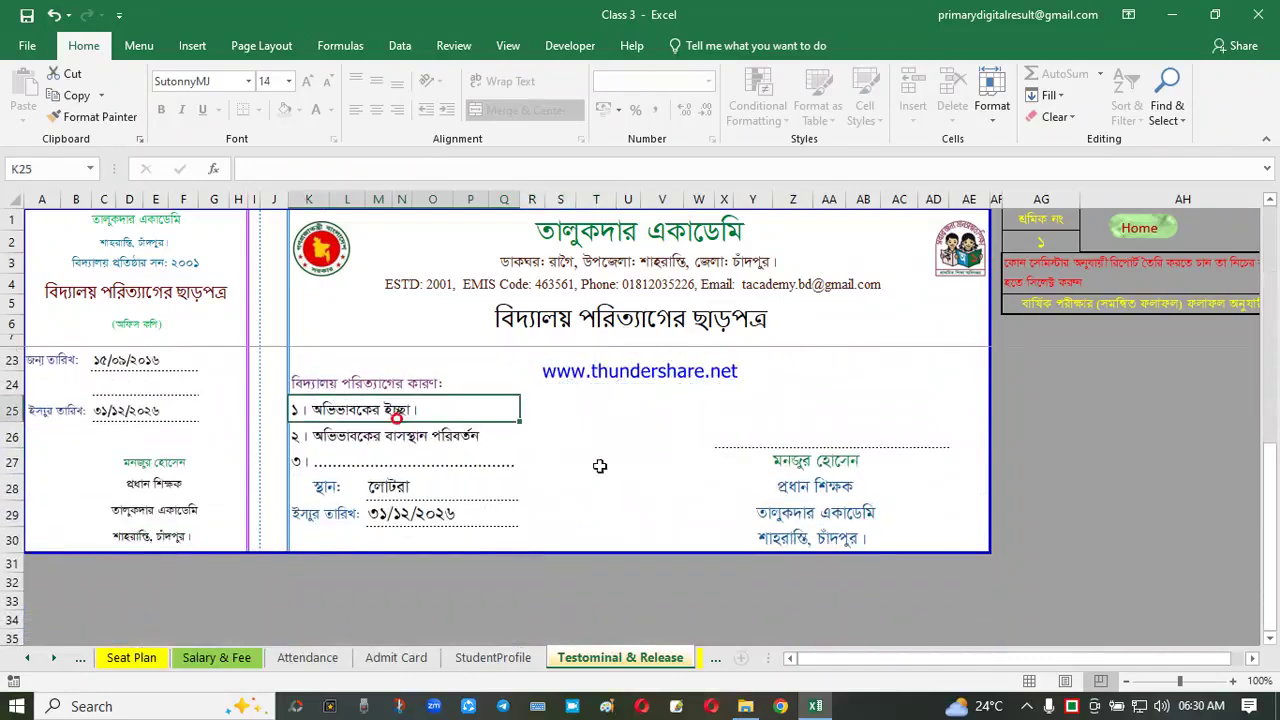
scroll(600, 466, up, 1)
Change the certificate type from the leaving certificate to প্রশংসাপত্র and check the area for the reasons for leaving
click(730, 314)
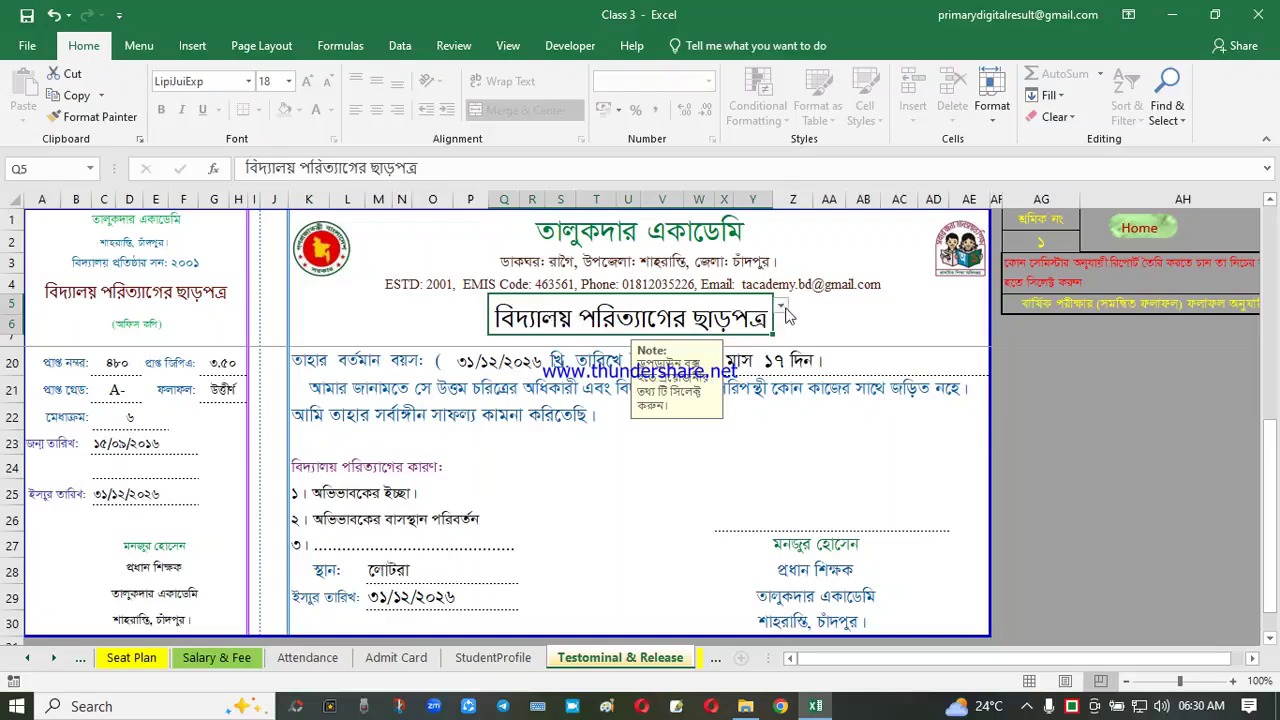
click(781, 305)
click(560, 344)
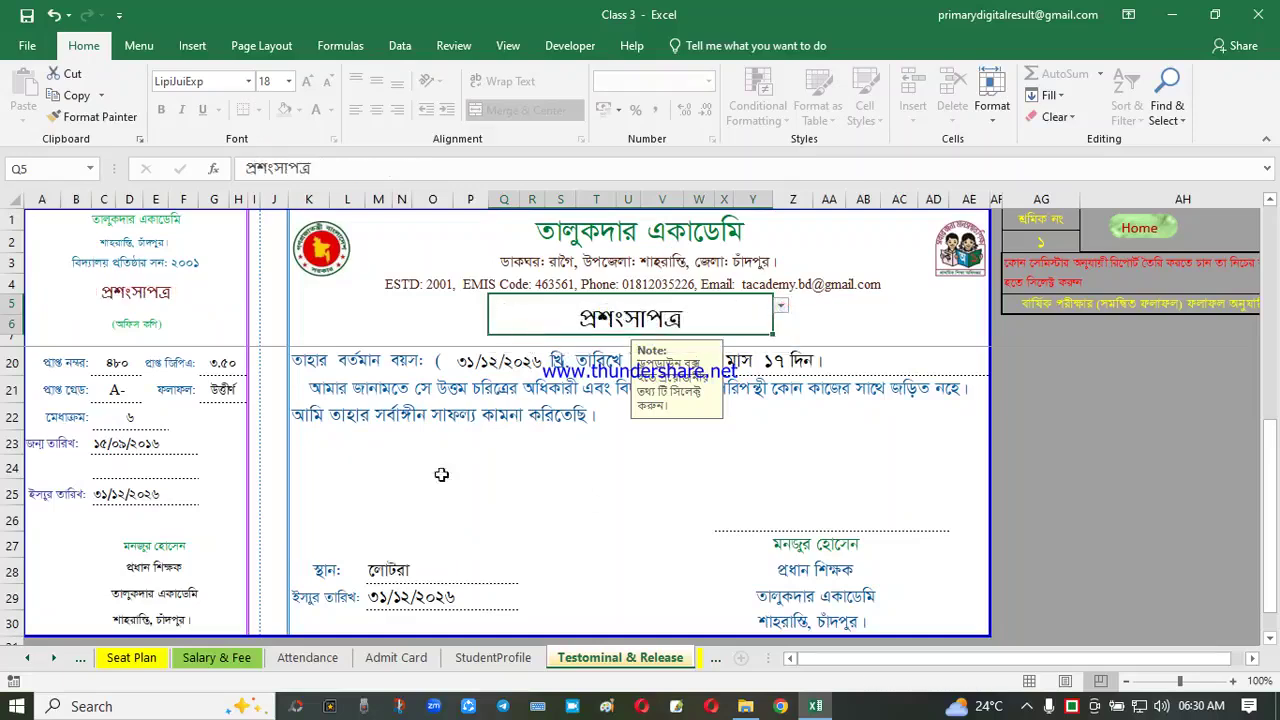
click(344, 448)
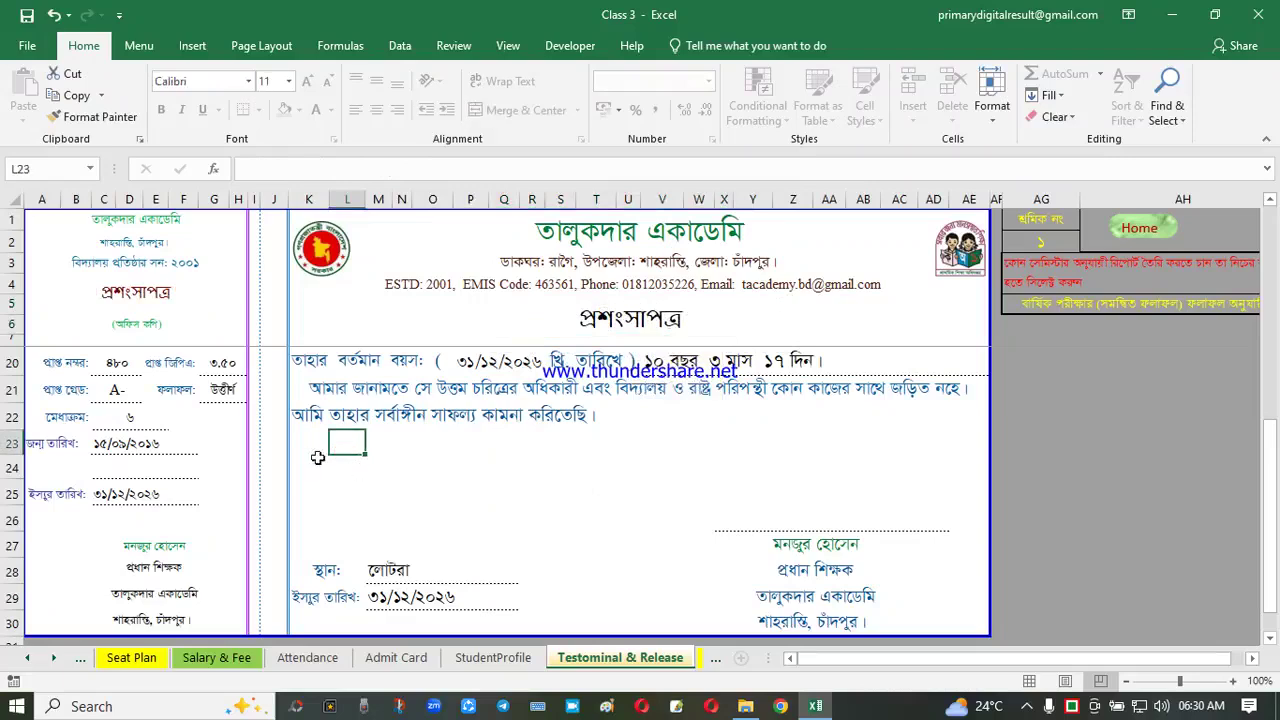
click(376, 514)
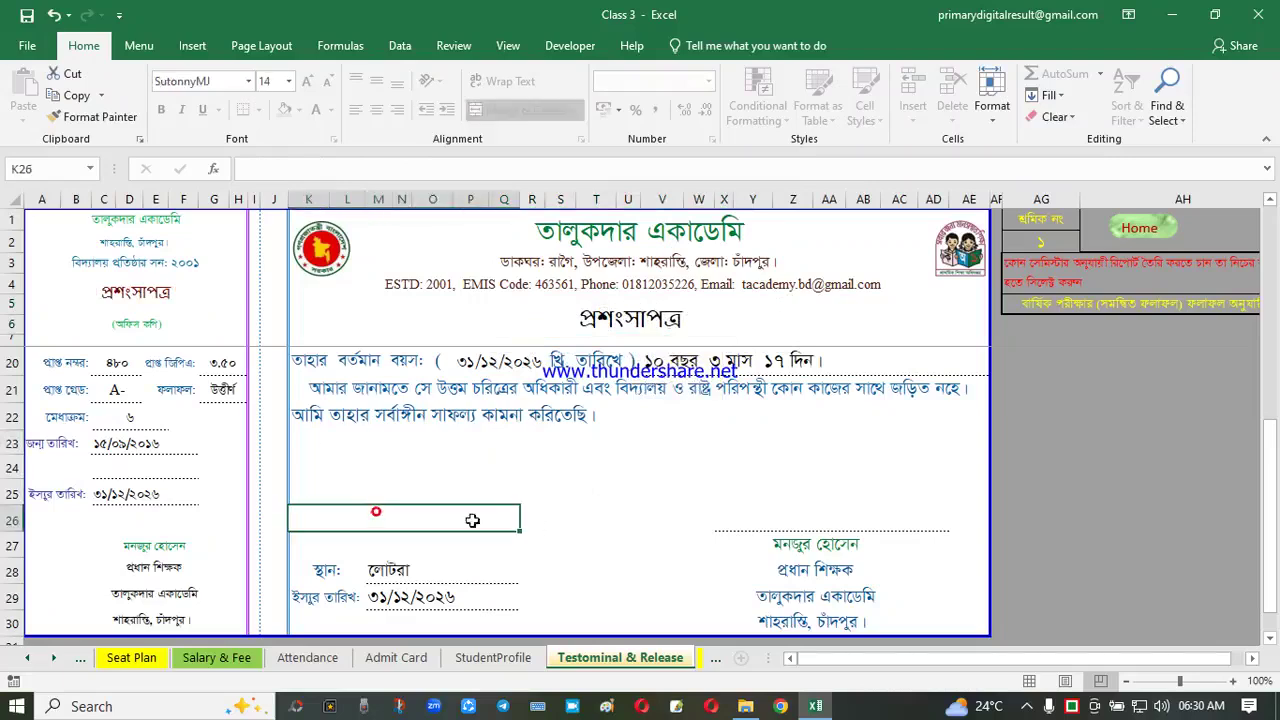
Base the testimonial's results on পঞ্চম সেমিস্টার পরীক্ষায় ফলাফল অনুযায়ী
scroll(537, 527, up, 4)
drag(905, 658, 916, 658)
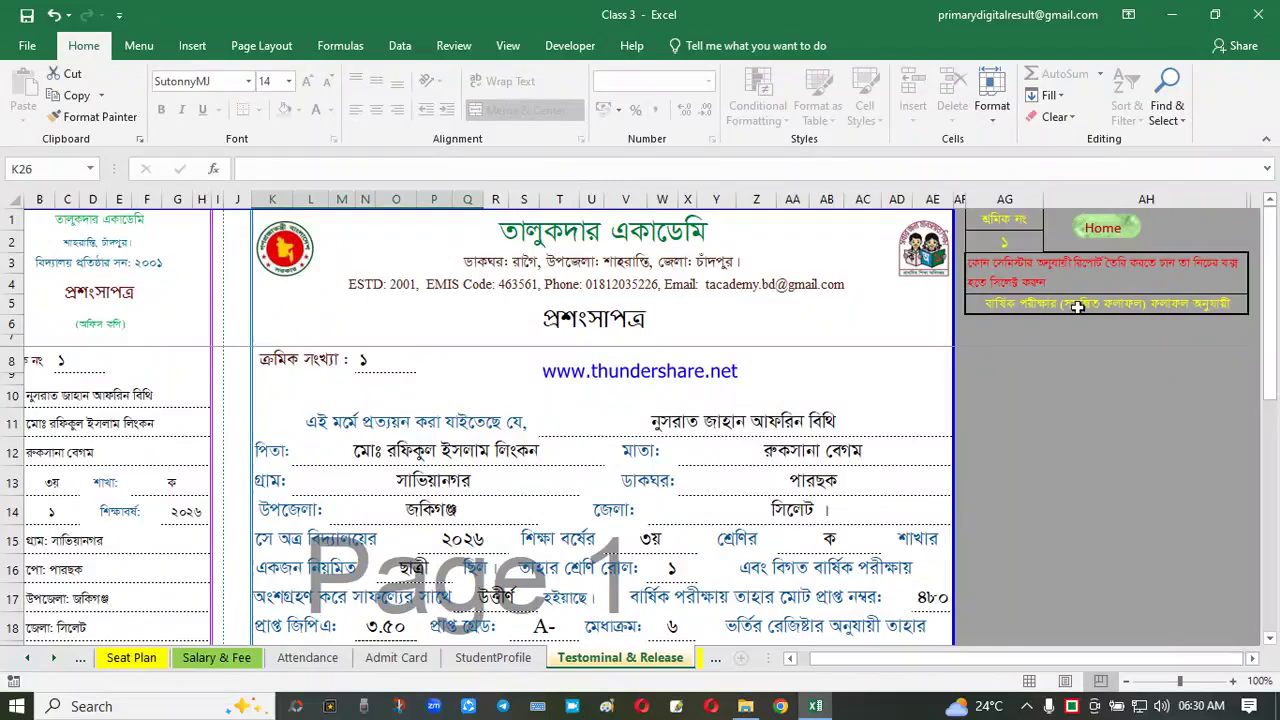
click(1145, 304)
click(1255, 306)
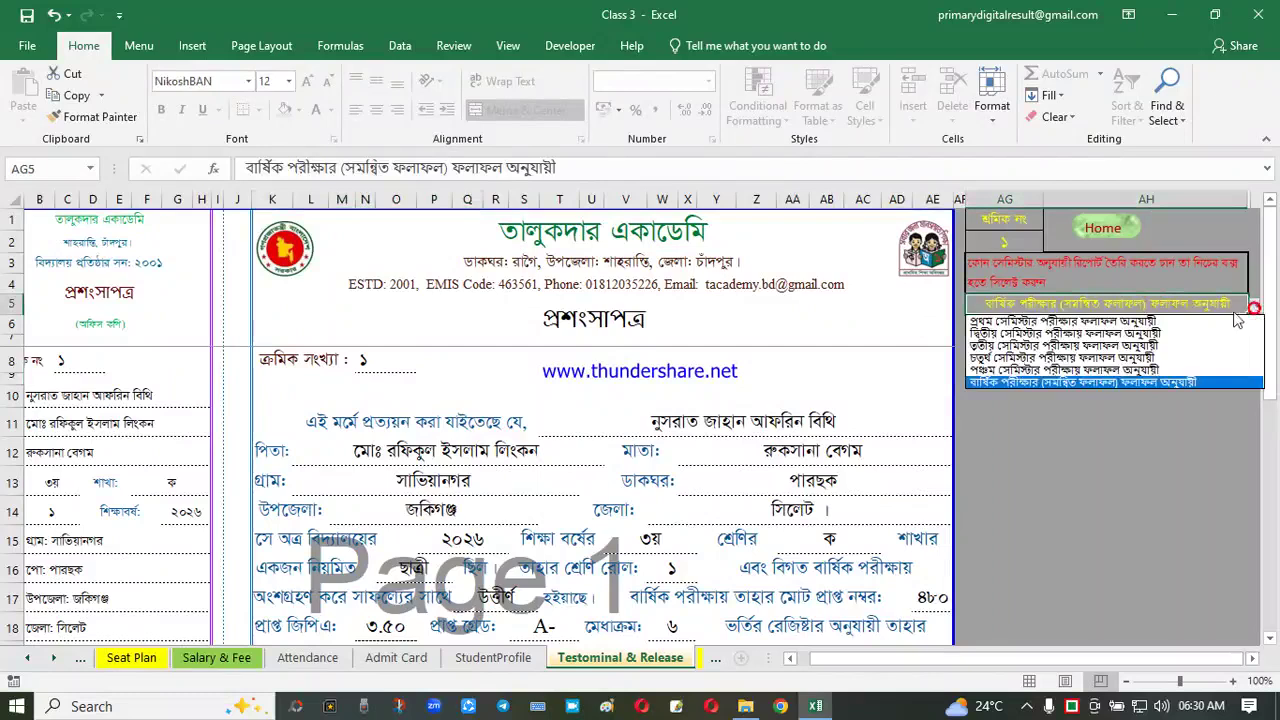
click(1068, 370)
Set the testimonial's result basis to বার্ষিক পরীক্ষার (সমন্বিত ফলাফল) ফলাফল অনুযায়ী and look over the certificate
click(1255, 306)
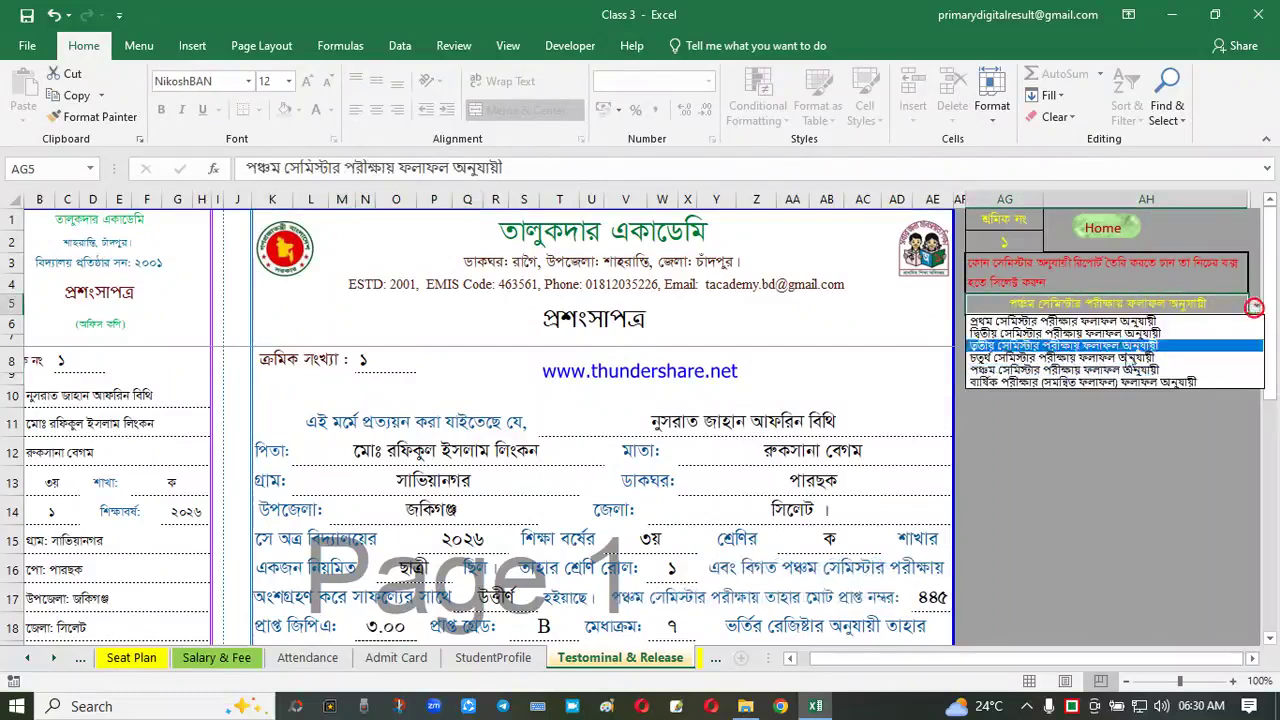
click(998, 382)
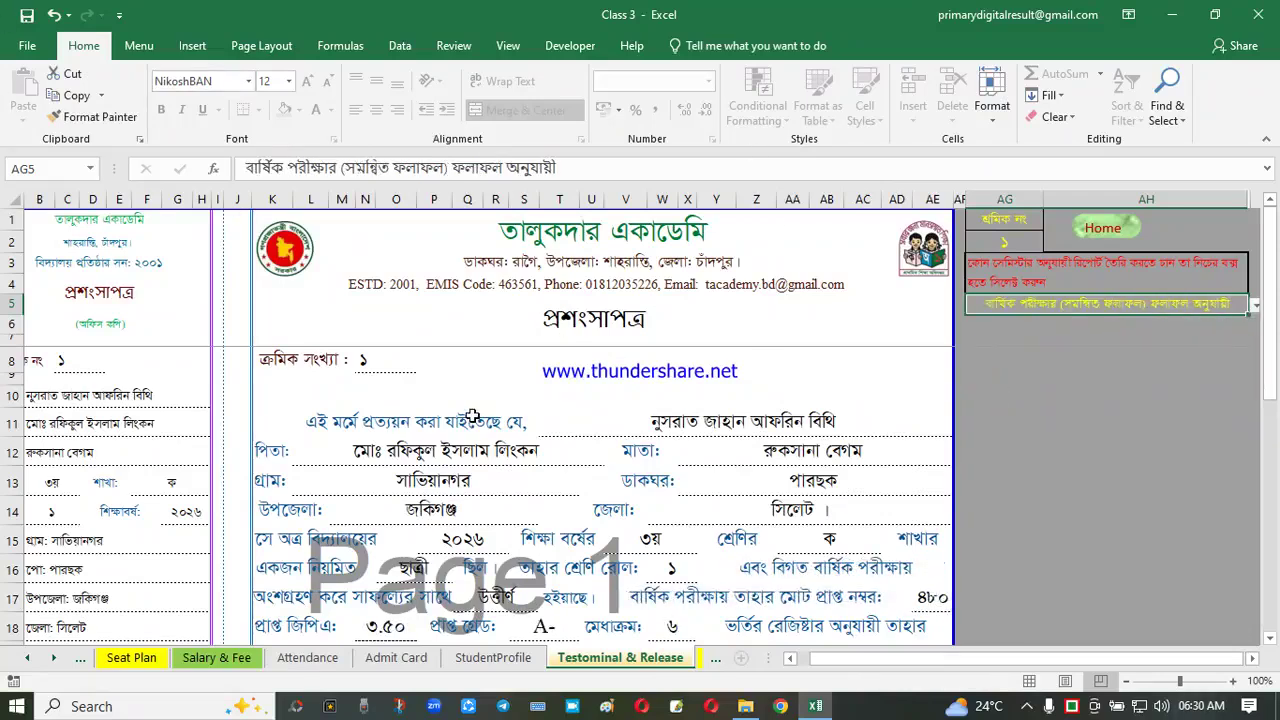
scroll(473, 417, down, 3)
scroll(450, 428, up, 3)
Display the testimonial for serial number 2, followed by the one for serial number 3
click(1008, 242)
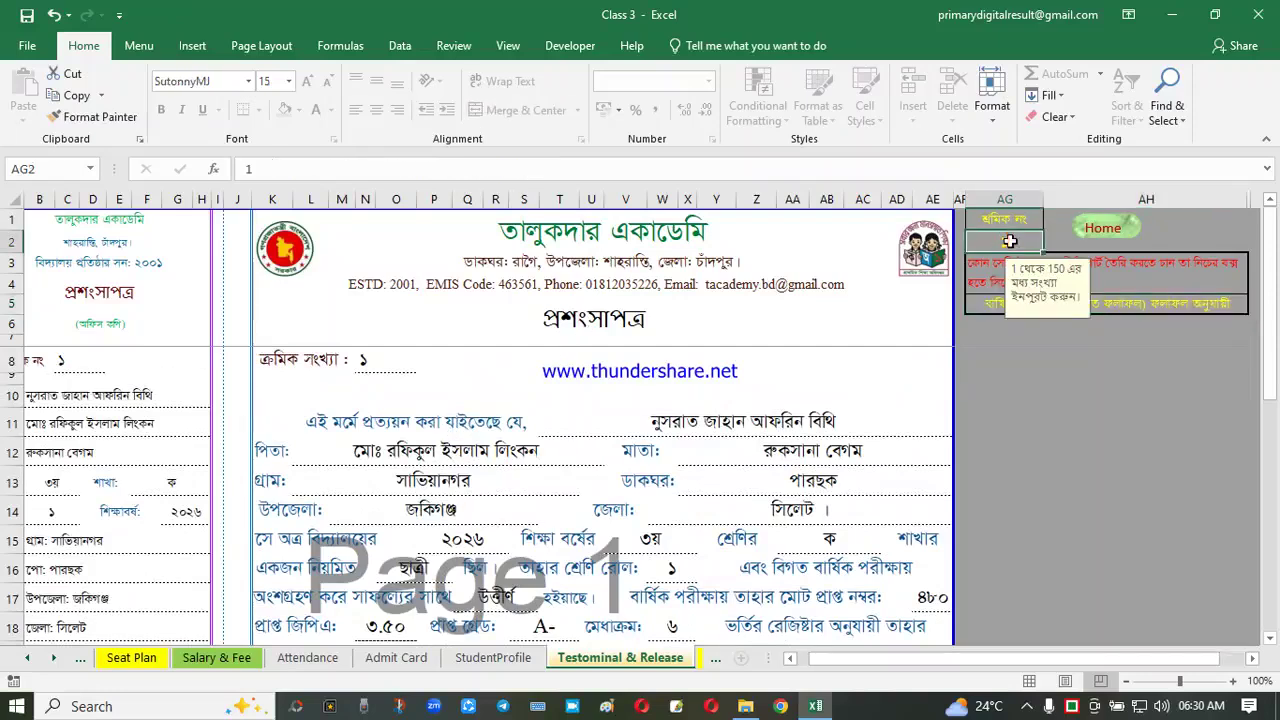
text(2)
key(Return)
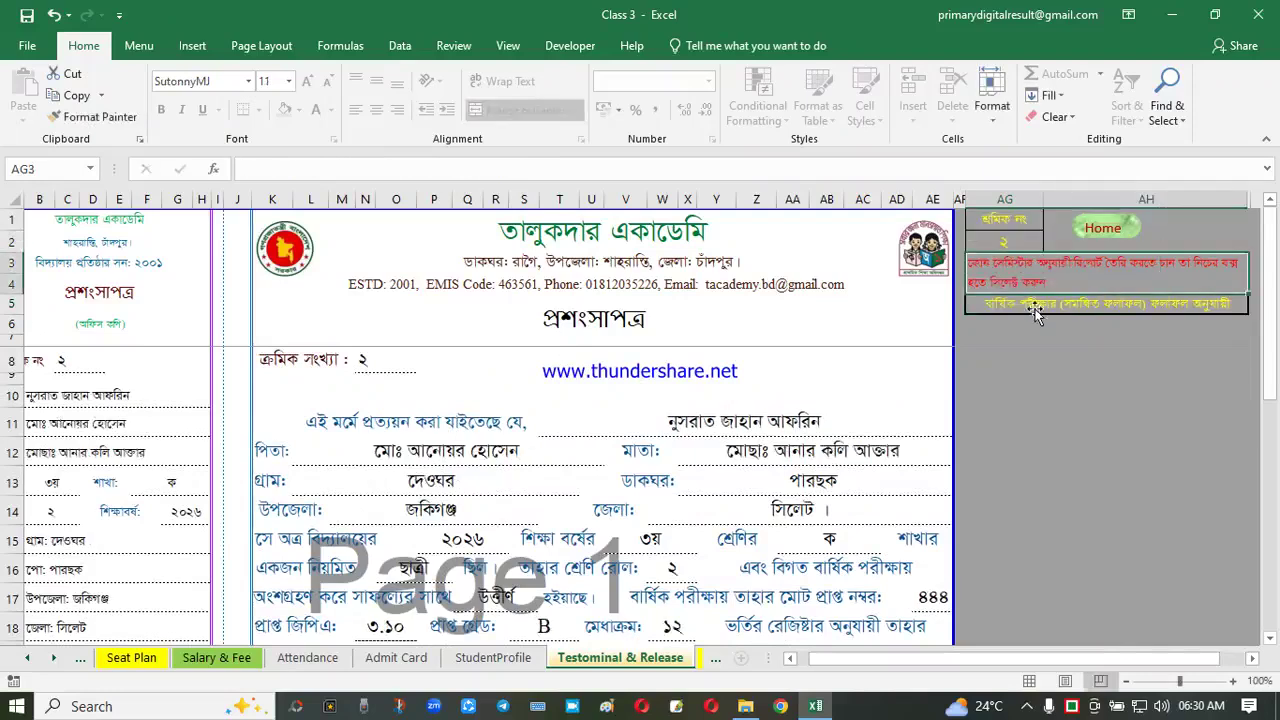
click(1028, 241)
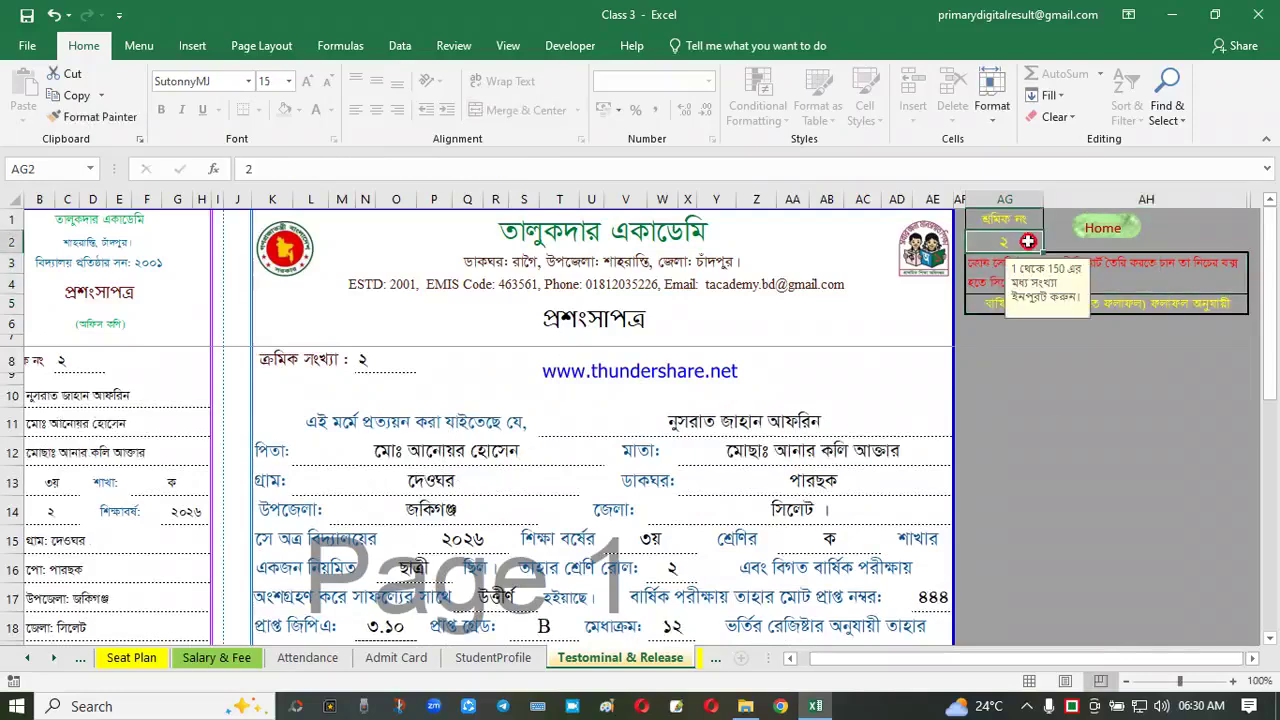
text(3)
key(Return)
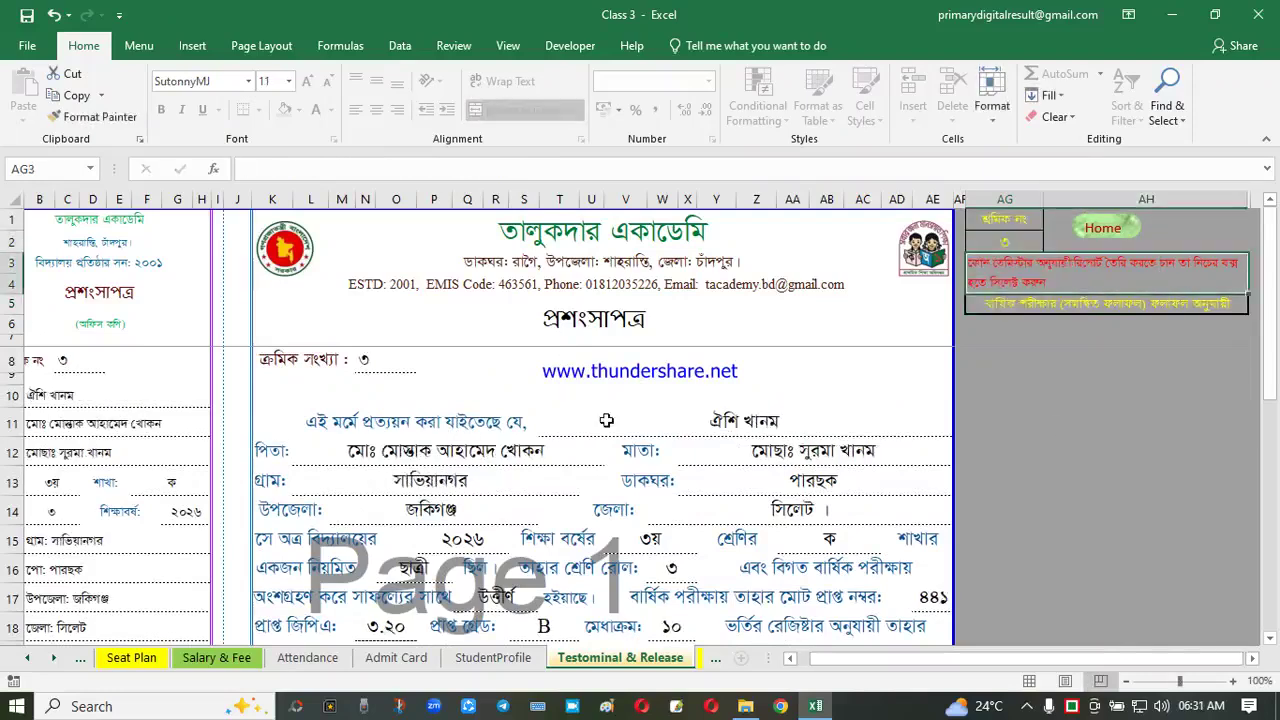
Set the testimonial's serial number to 1
click(606, 420)
click(1002, 242)
text(1)
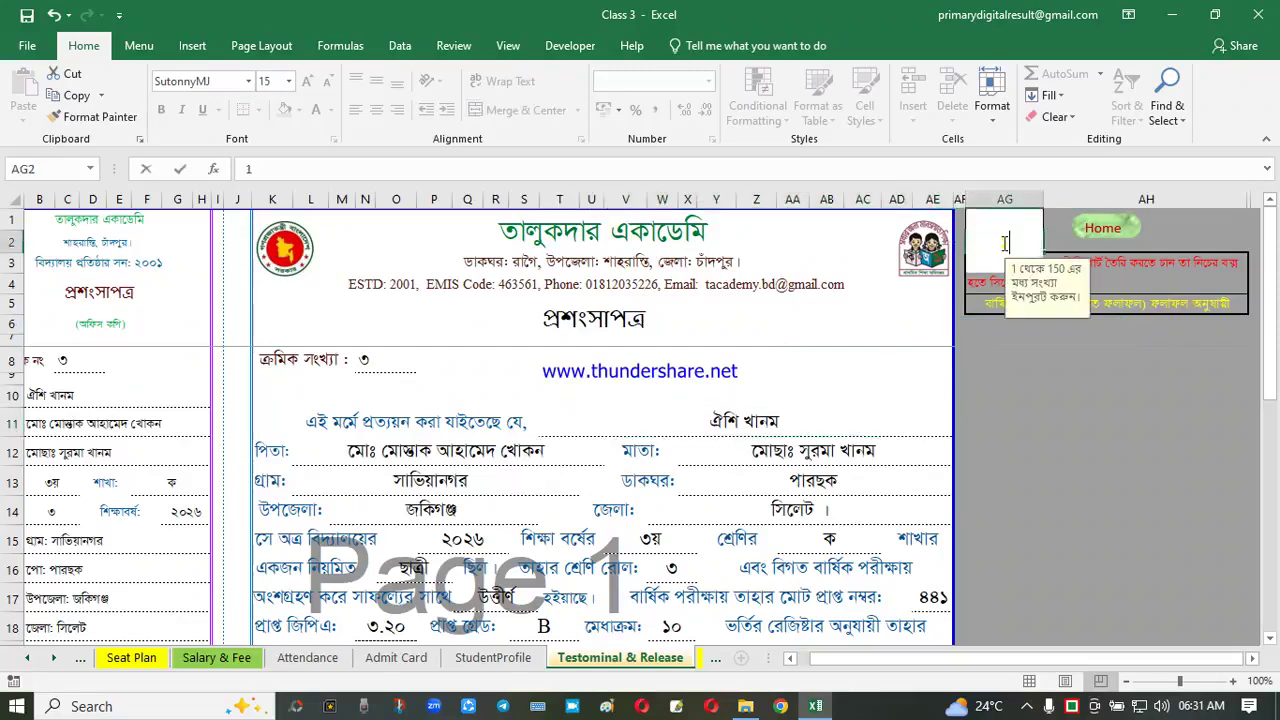
key(Return)
click(1047, 500)
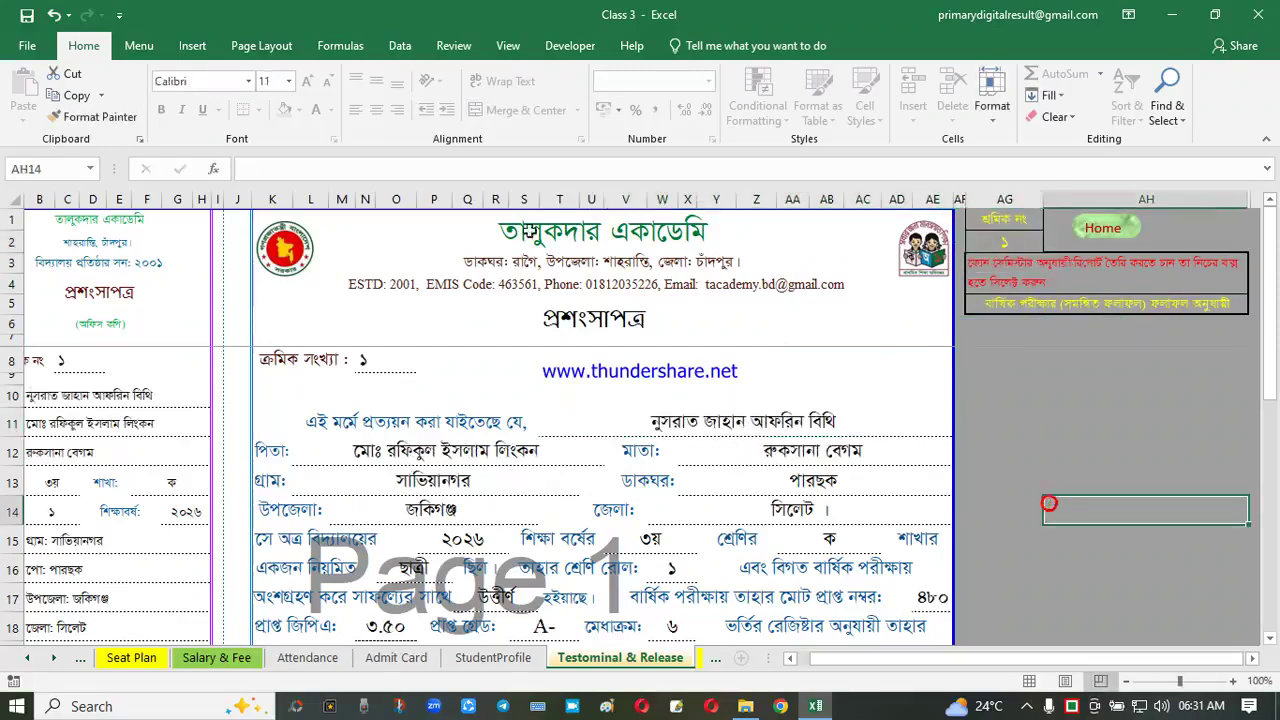
Go through the home page to the ছাড়পত্র (মাঝামাঝি সময়ে) sheet and examine the certificate, its dues collection date and its issue date
click(1102, 228)
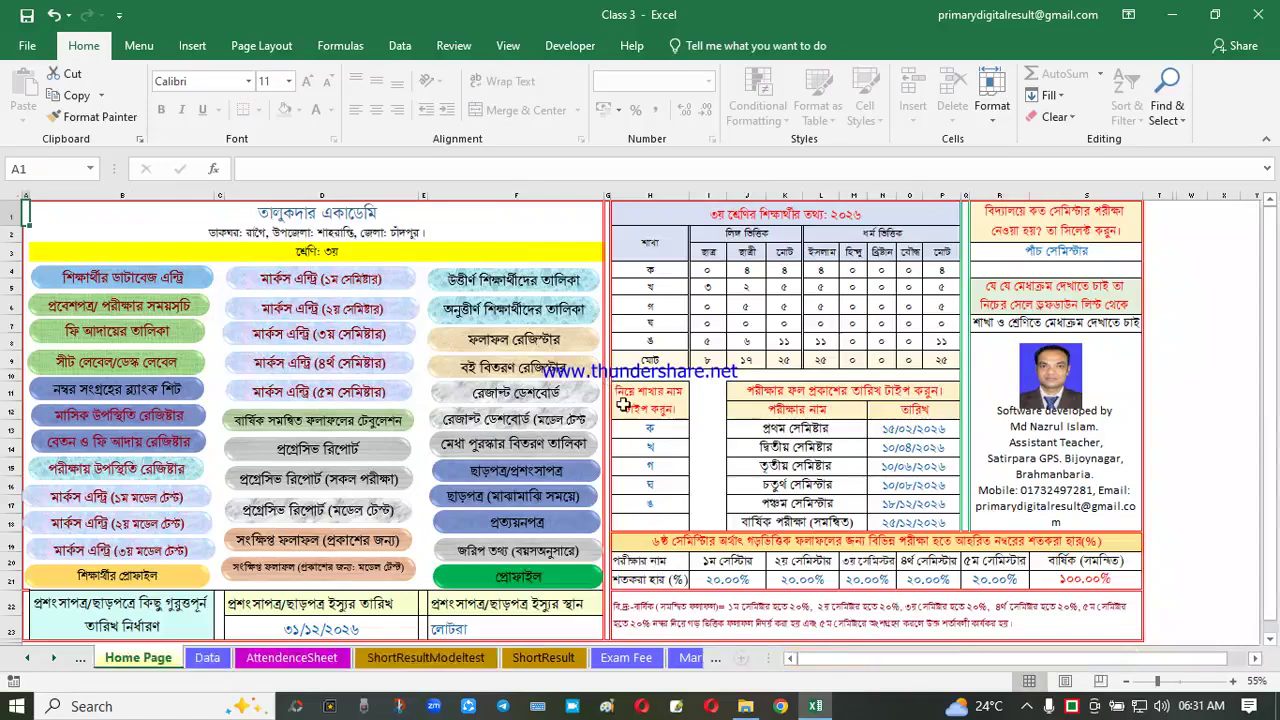
click(517, 503)
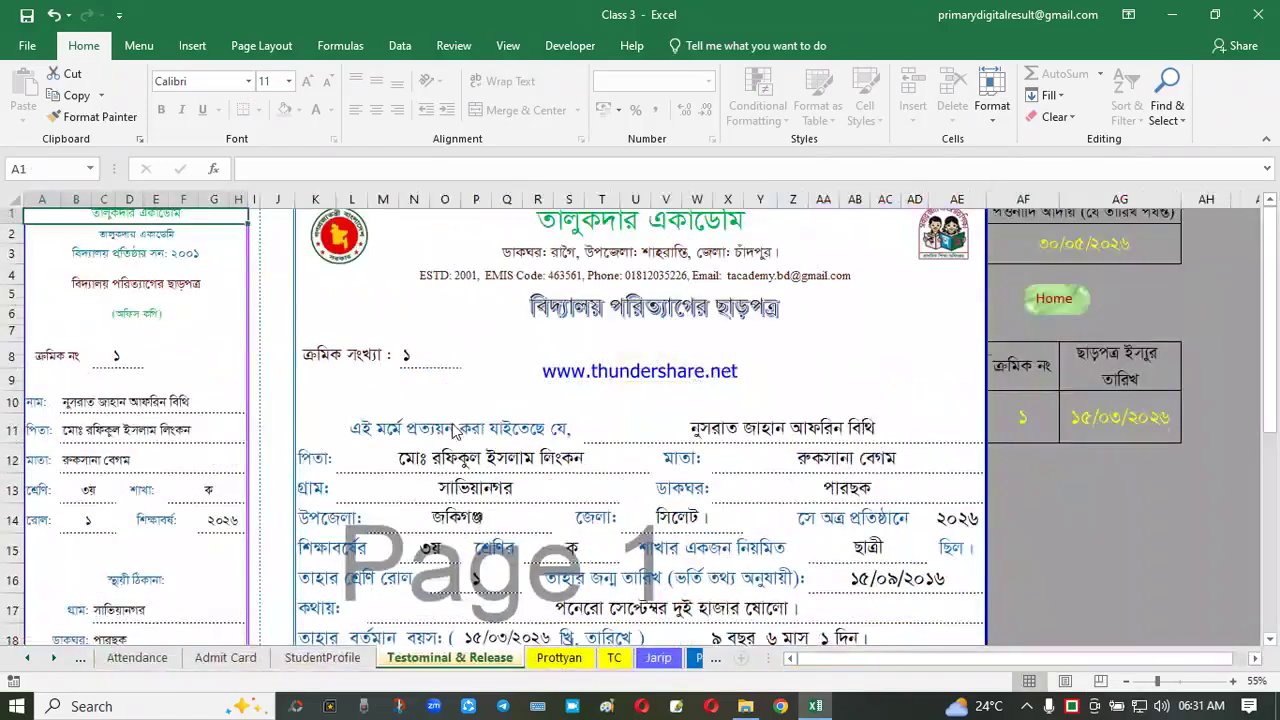
click(544, 394)
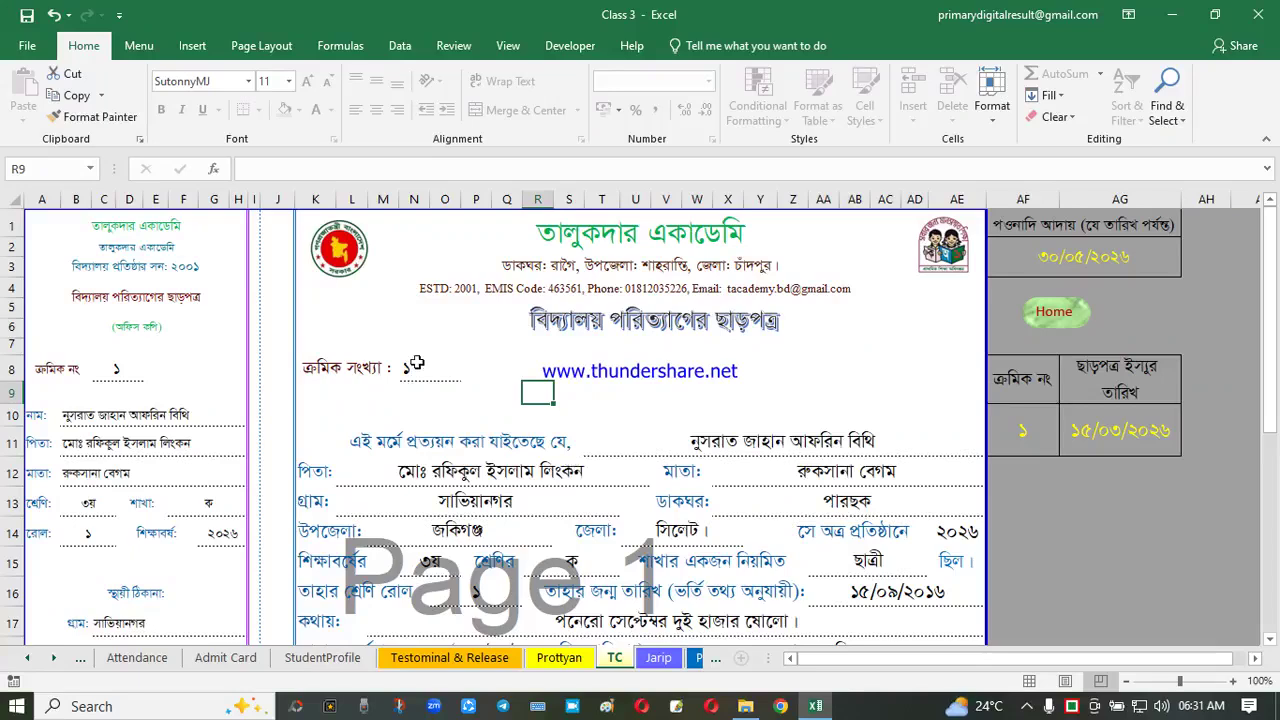
click(625, 500)
scroll(802, 458, down, 2)
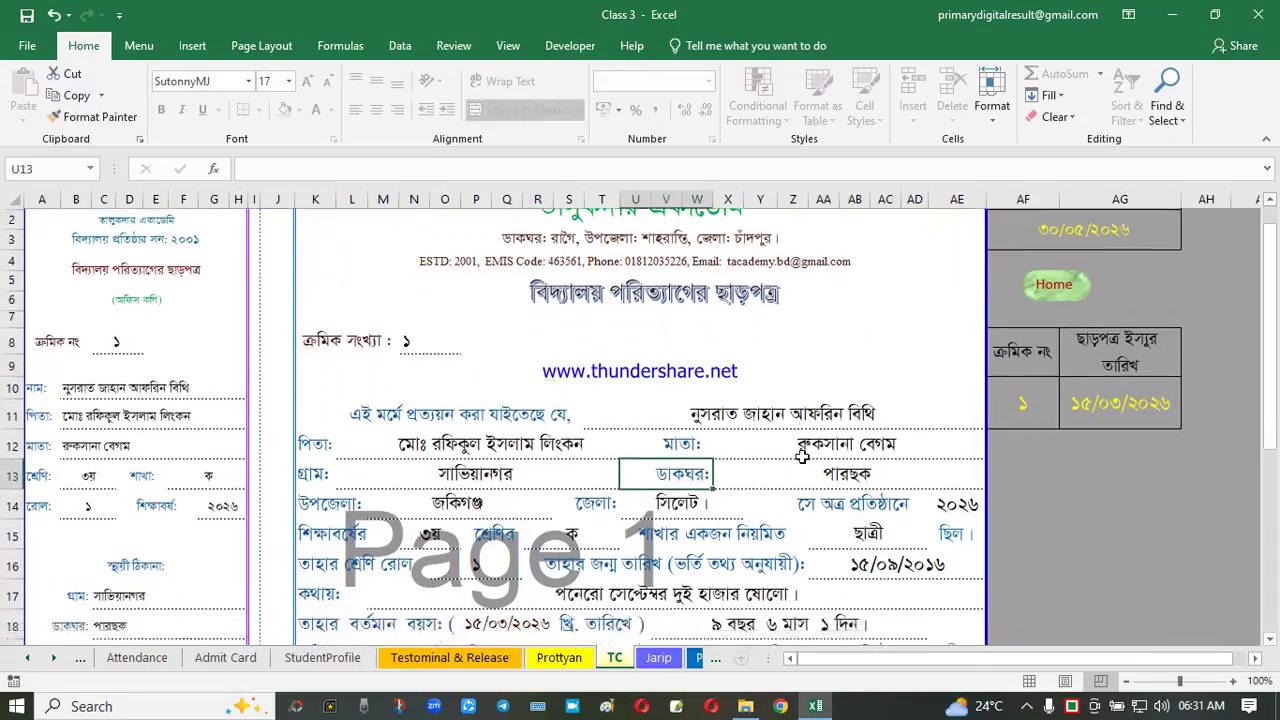
scroll(802, 458, up, 2)
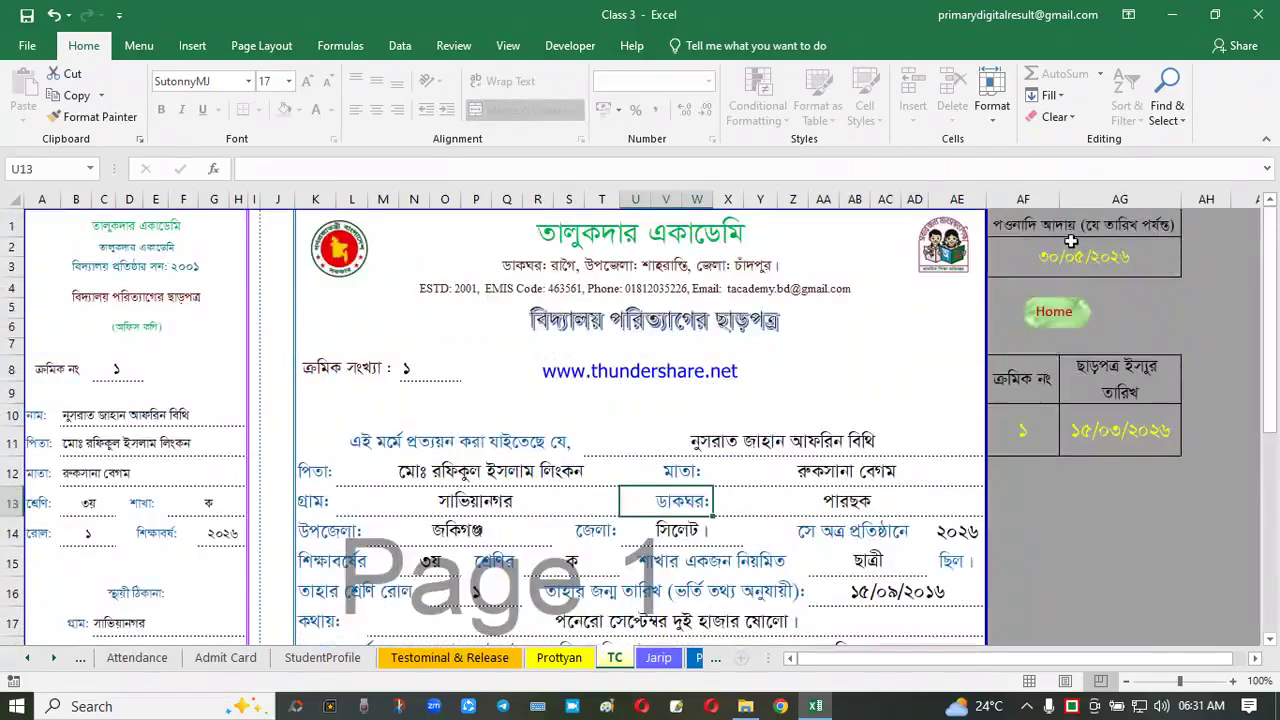
click(1153, 258)
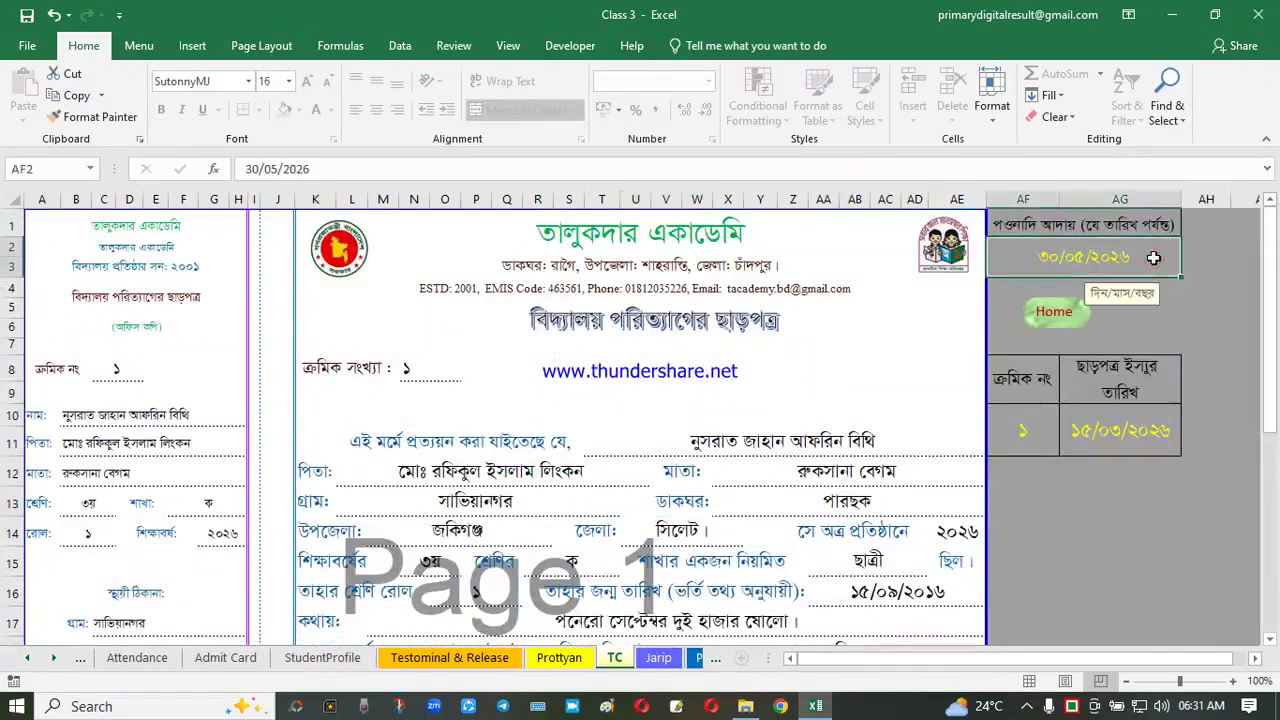
click(1111, 434)
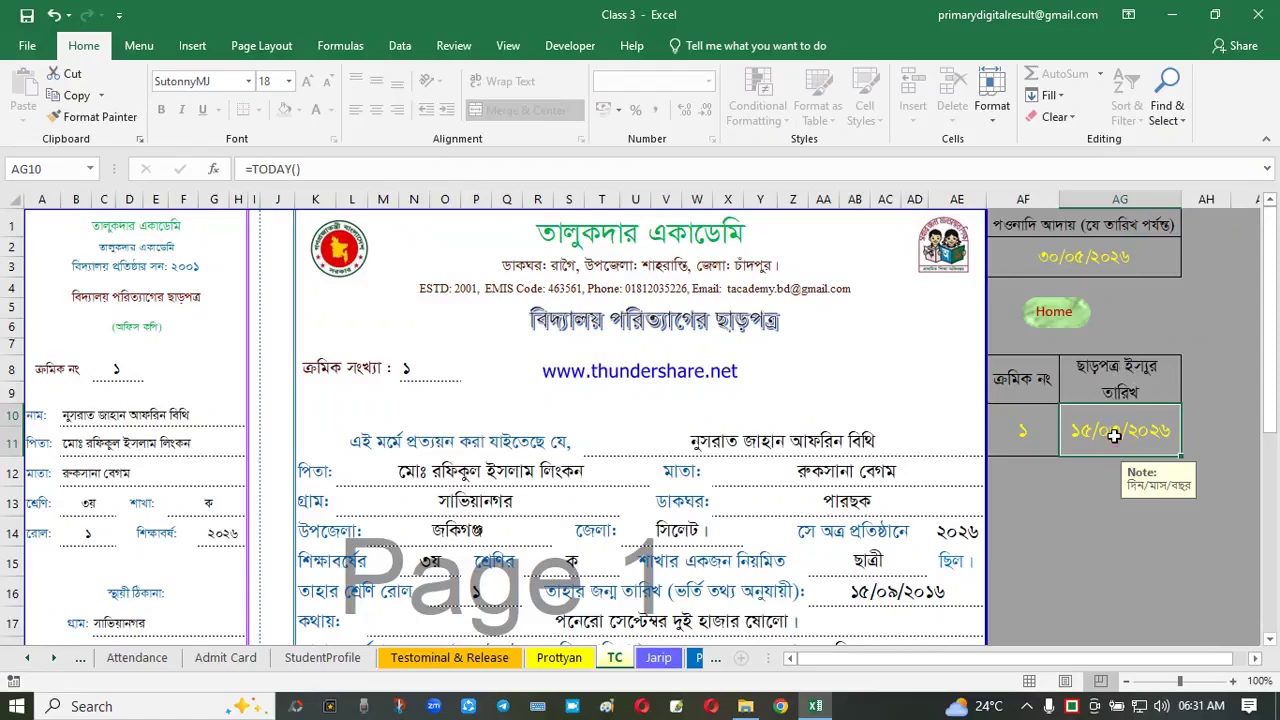
Set the mid-year leaving certificate's serial number to 5
click(1030, 431)
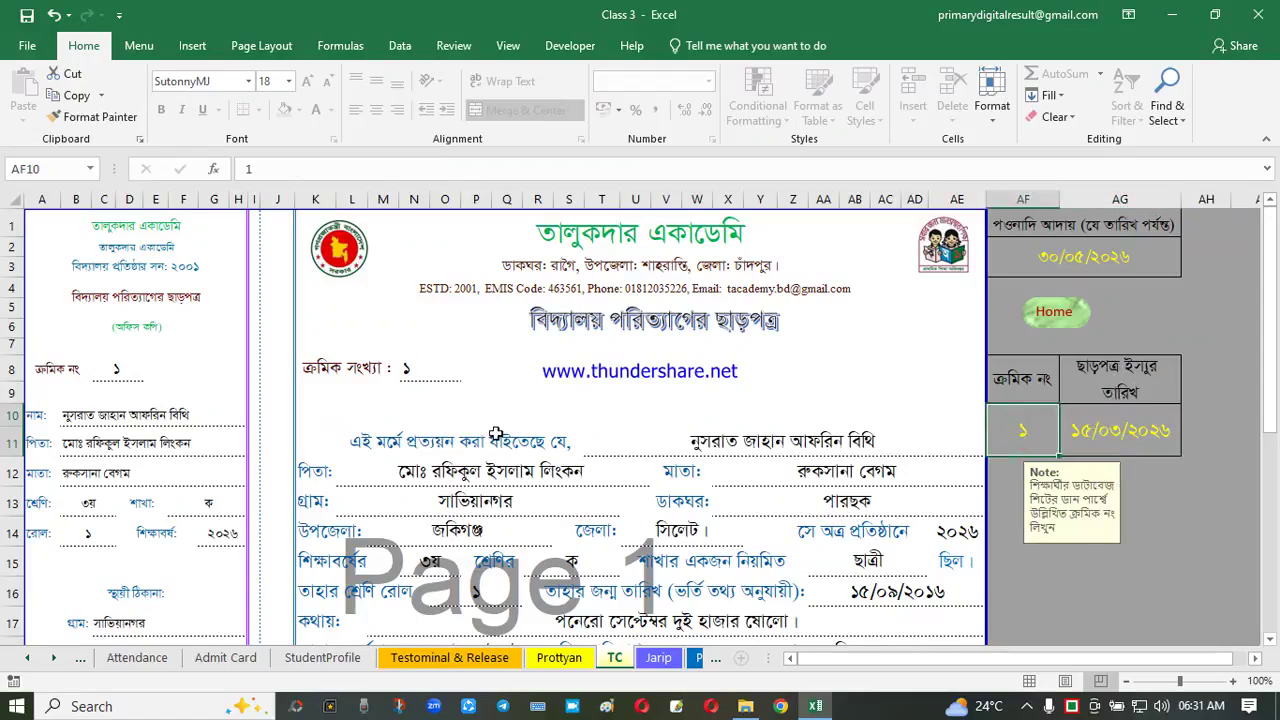
scroll(472, 437, down, 2)
scroll(700, 420, up, 2)
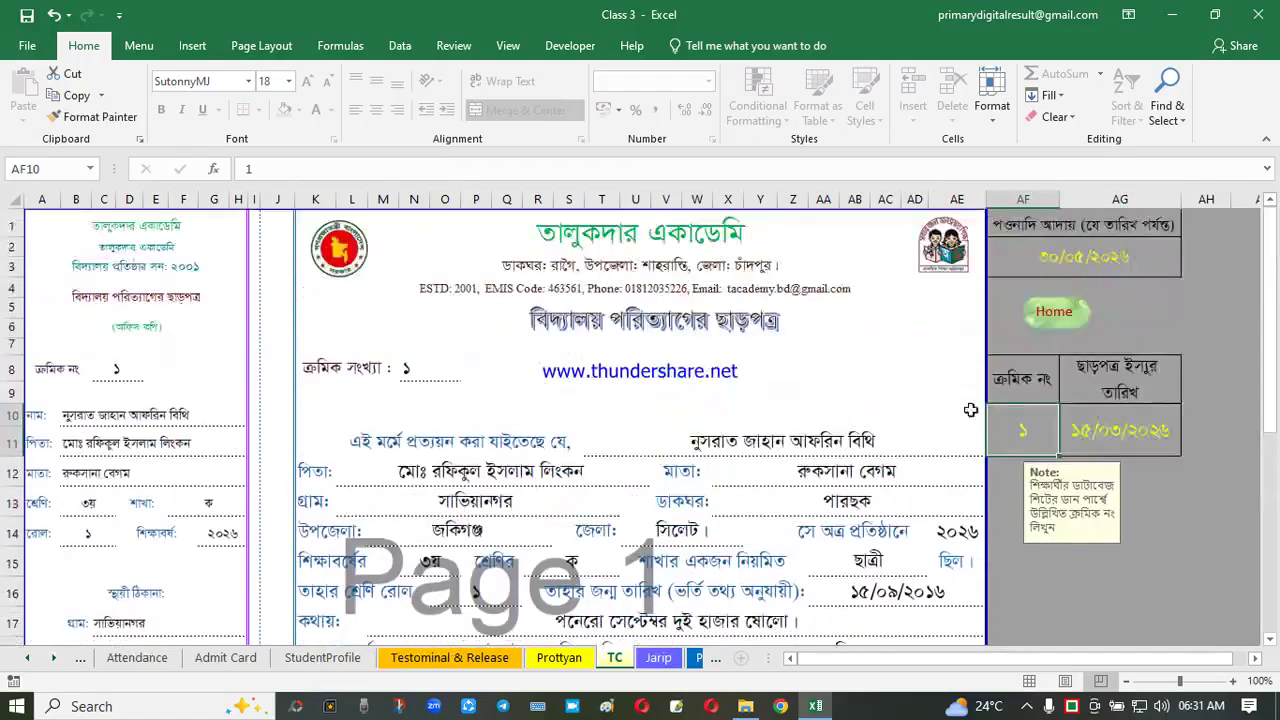
text(5)
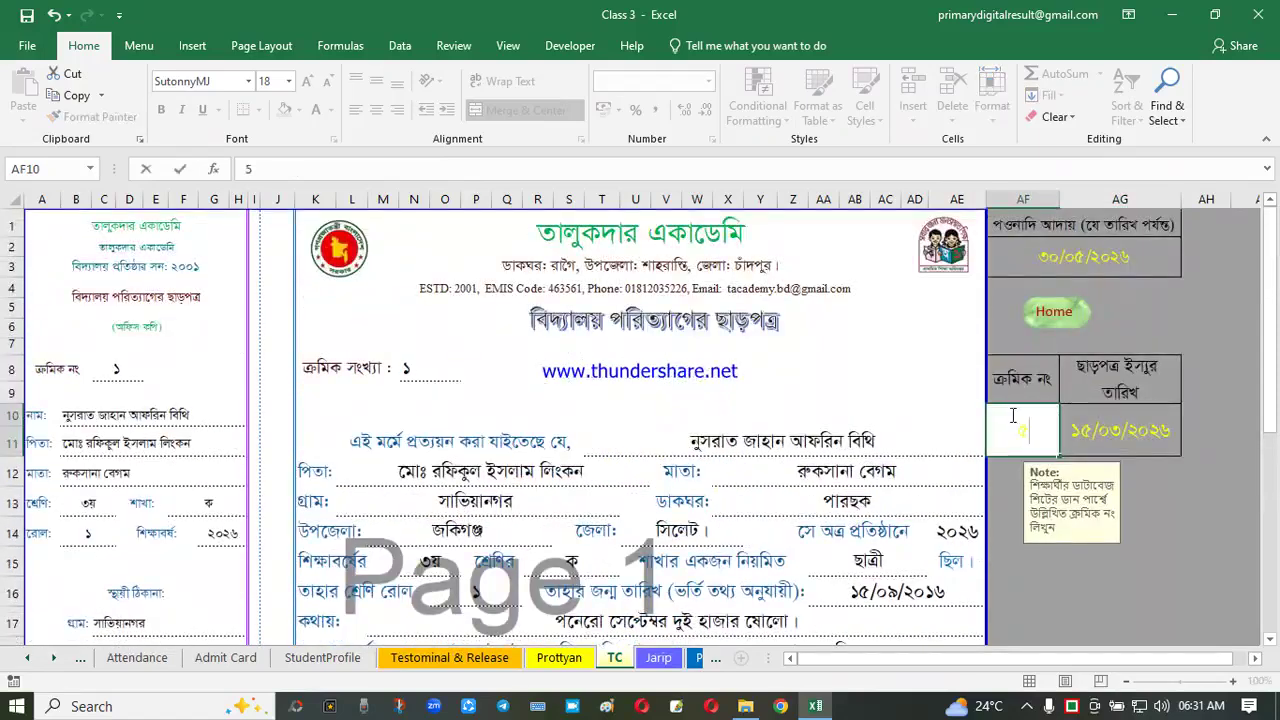
key(Return)
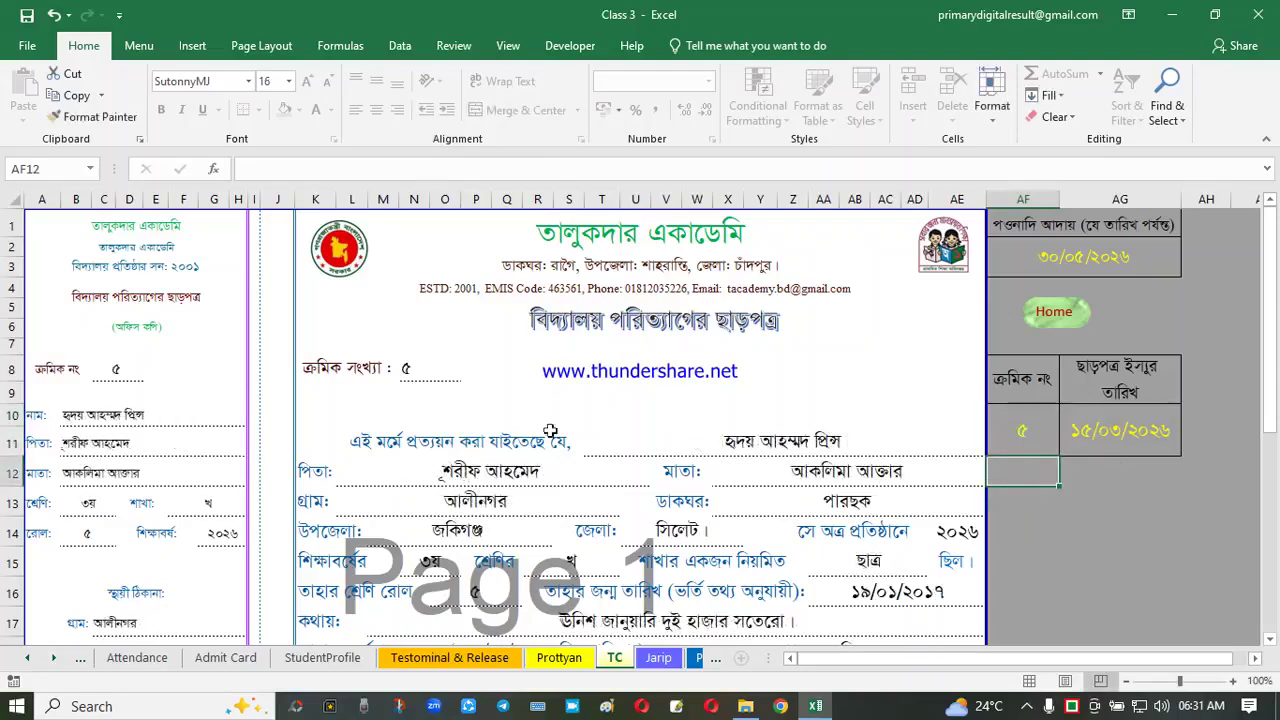
Set the mid-year leaving certificate's serial number to 1 and look through the certificate
click(1045, 420)
text(1)
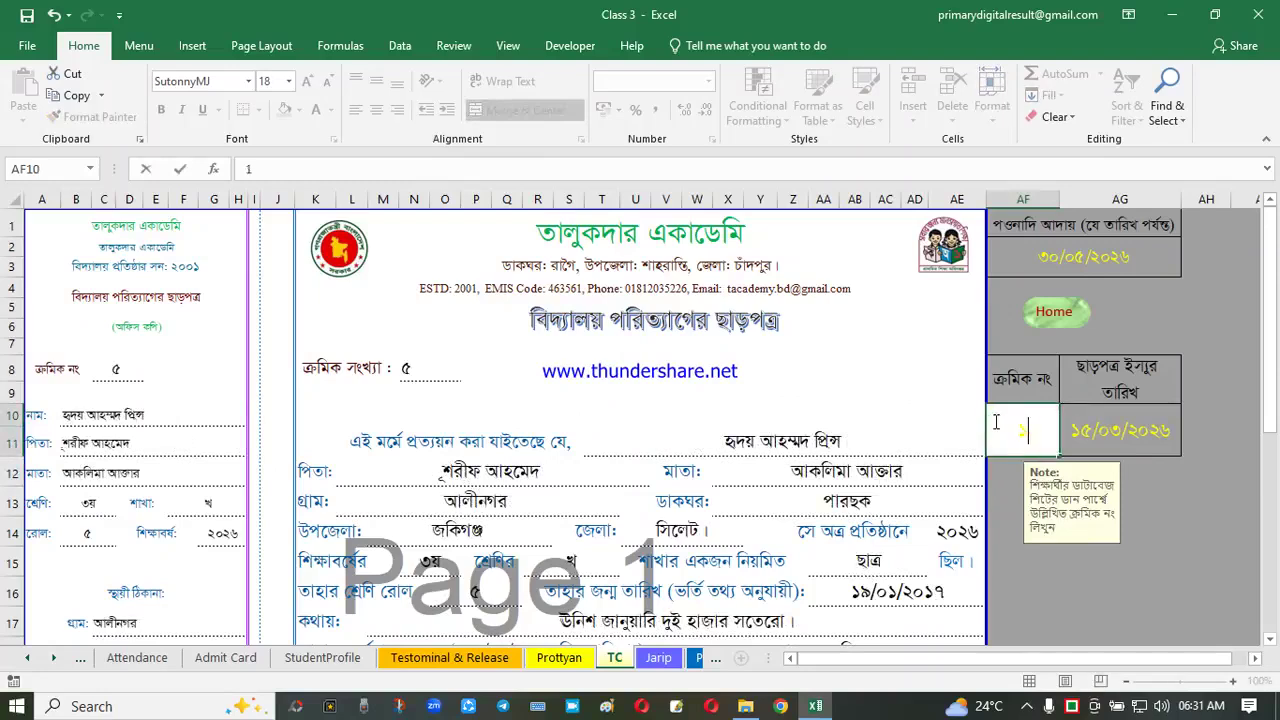
key(Return)
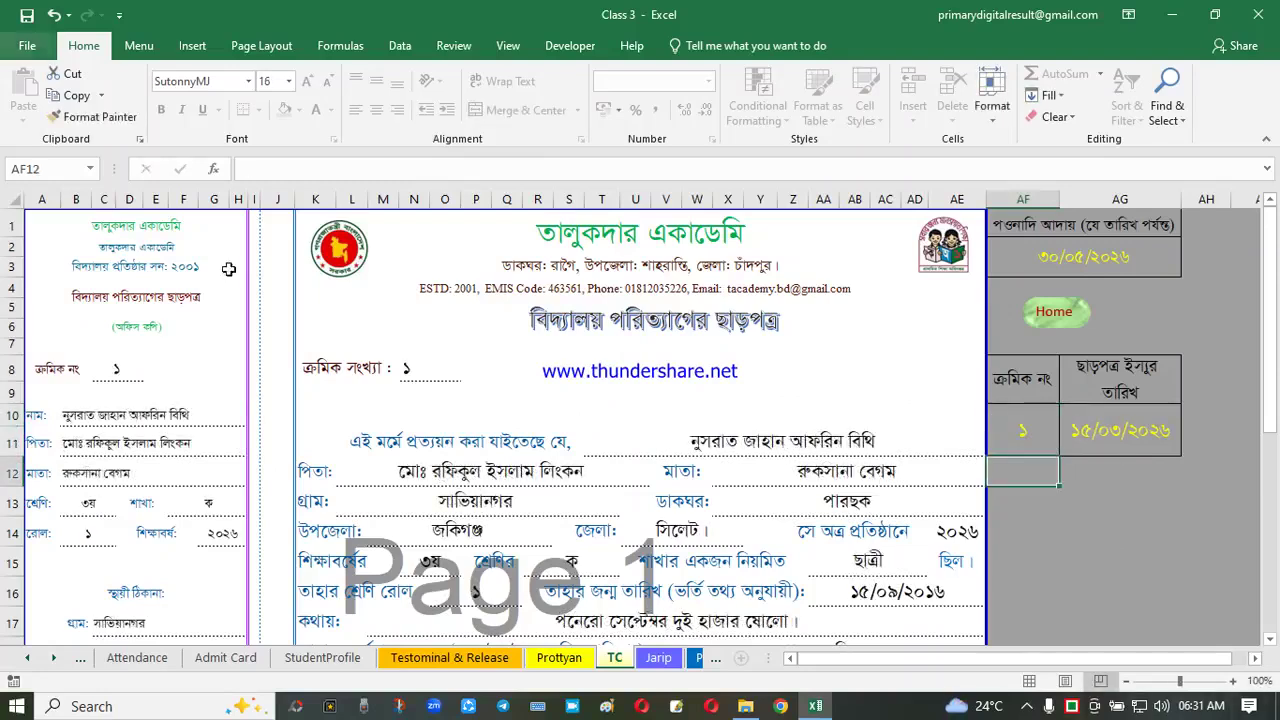
scroll(660, 420, down, 2)
scroll(660, 420, up, 3)
scroll(540, 530, down, 5)
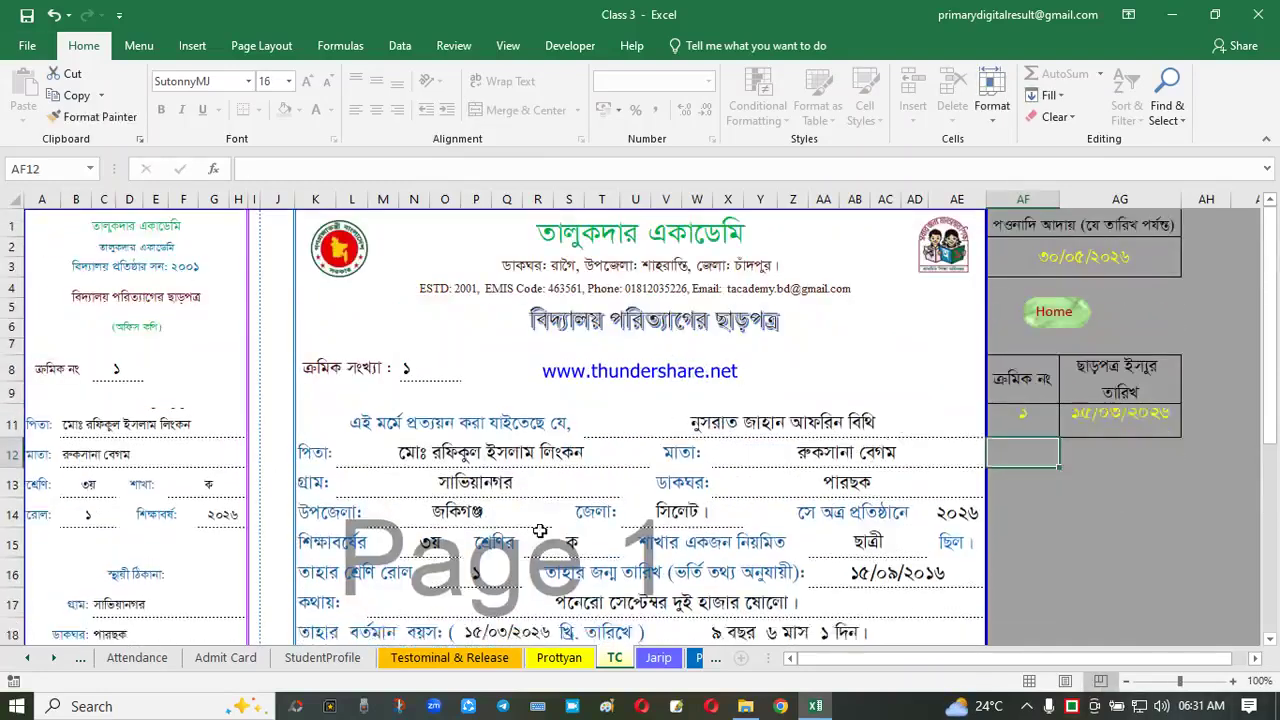
scroll(547, 517, up, 5)
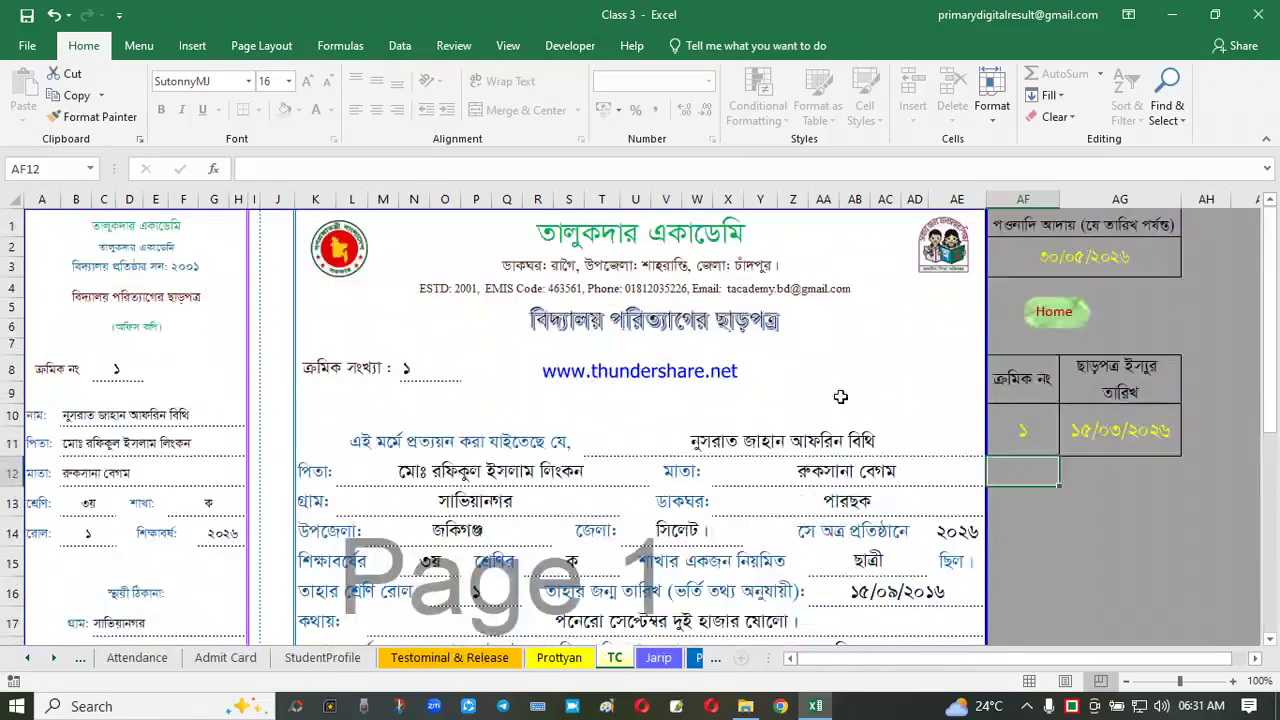
Return to the home page, open the প্রত্যয়নপত্র sheet and examine the certificate's student and parent details
click(1045, 330)
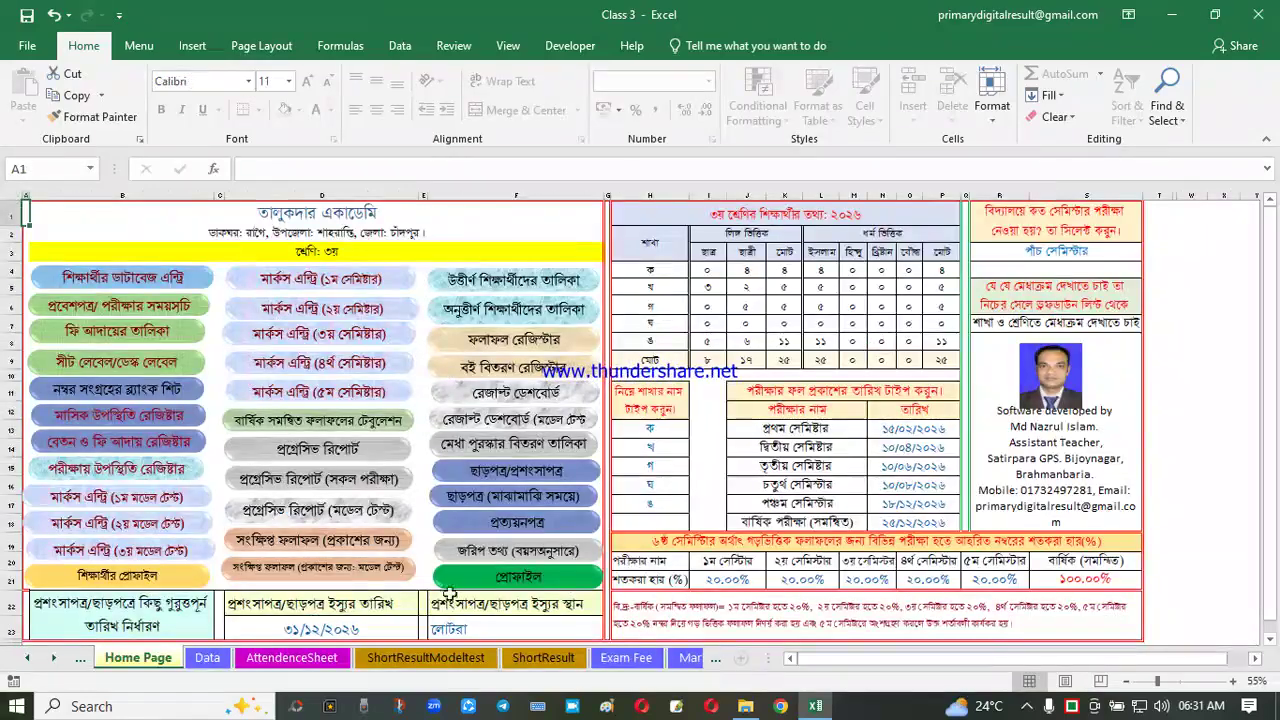
click(548, 525)
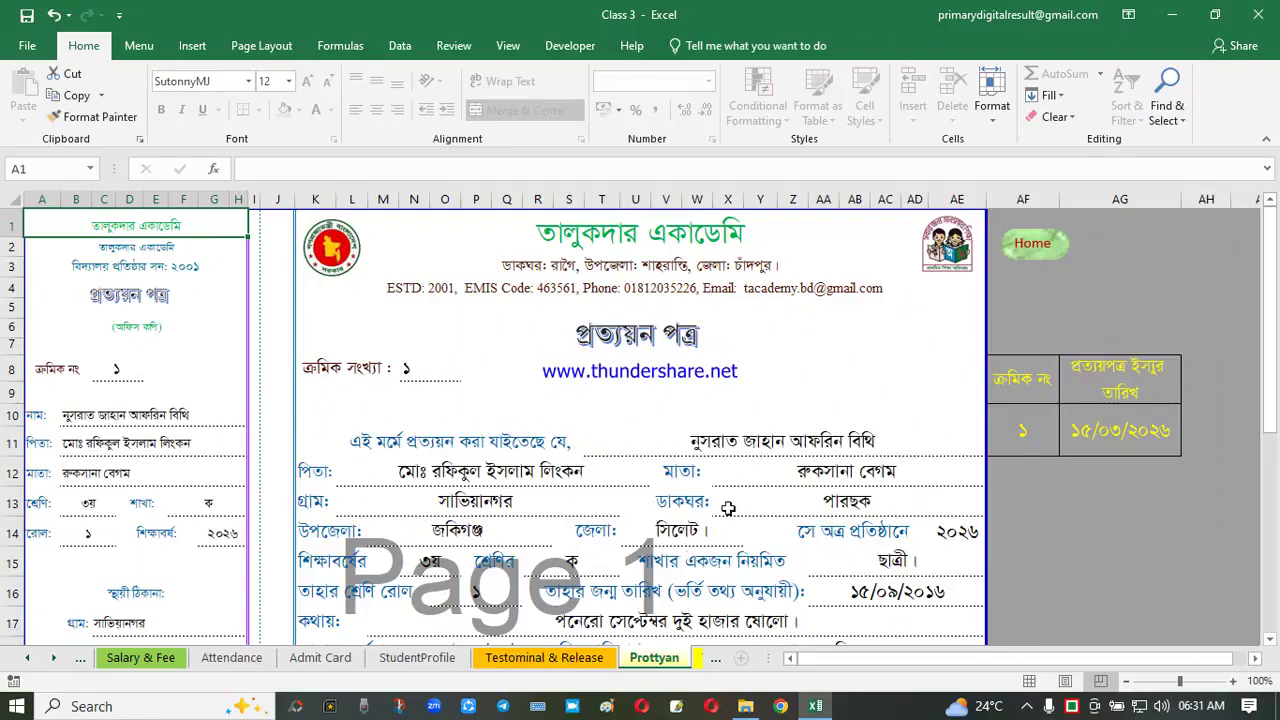
click(604, 480)
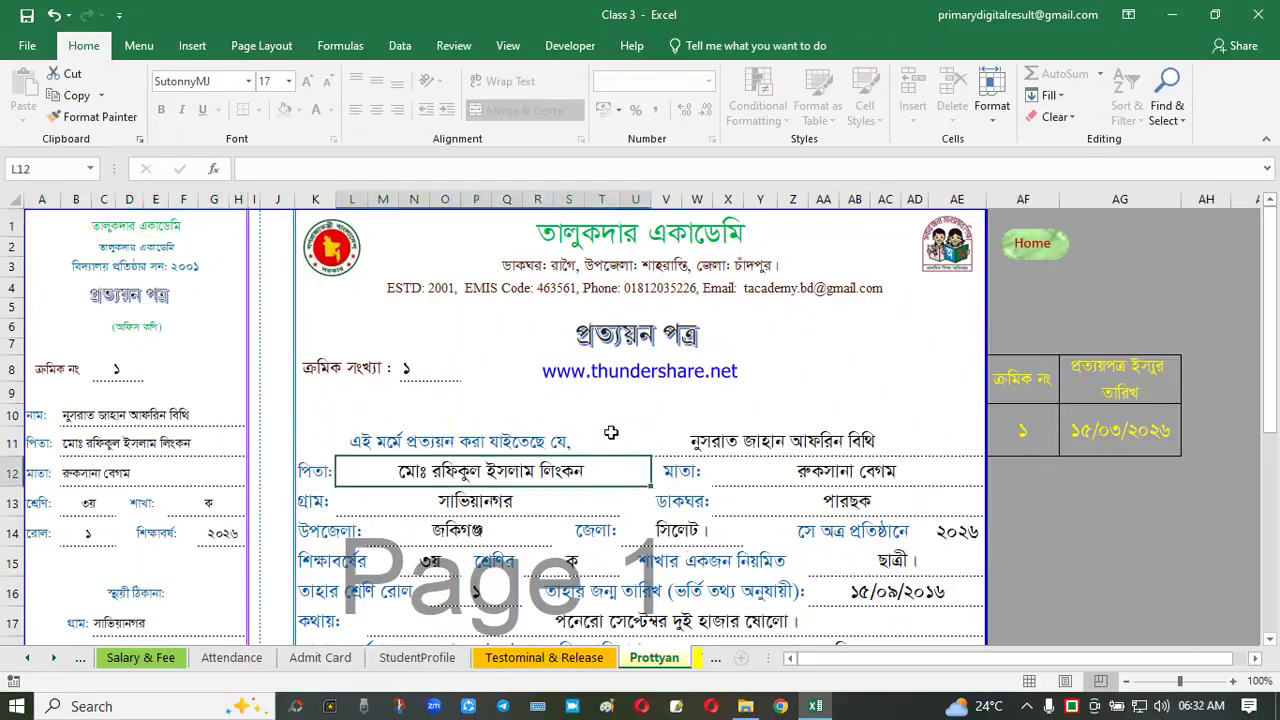
click(611, 433)
click(604, 468)
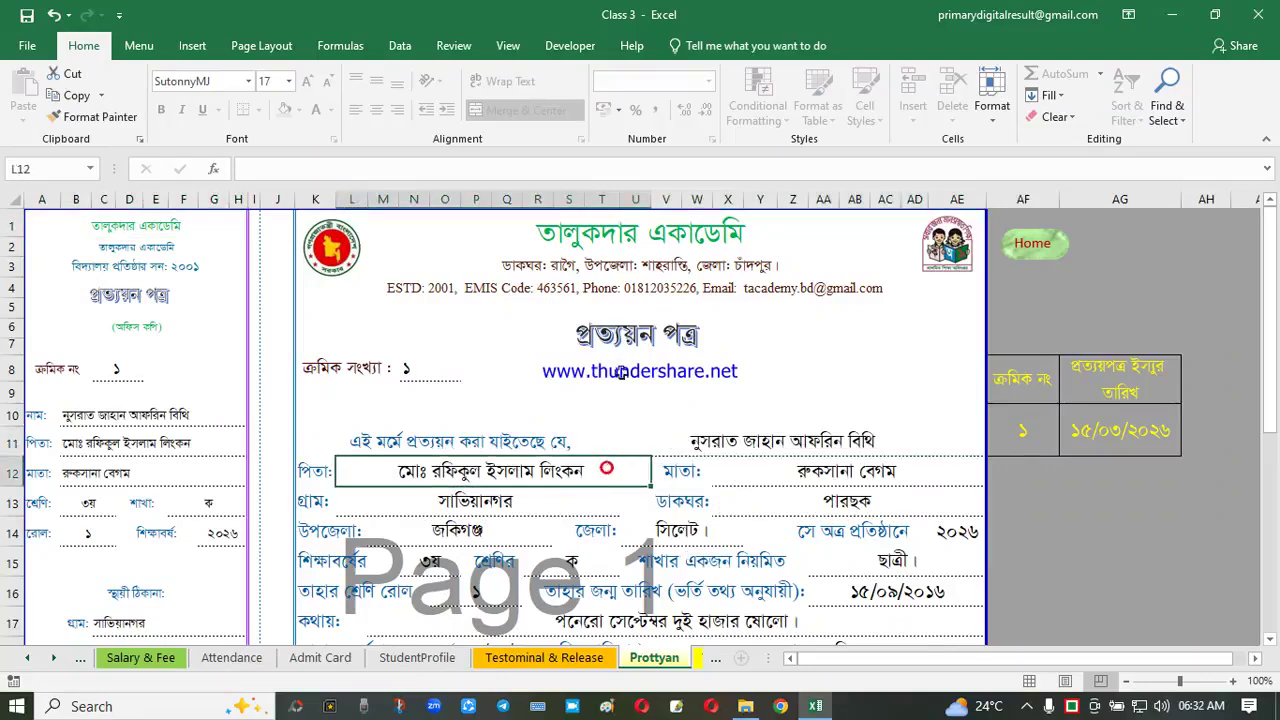
click(740, 474)
click(648, 471)
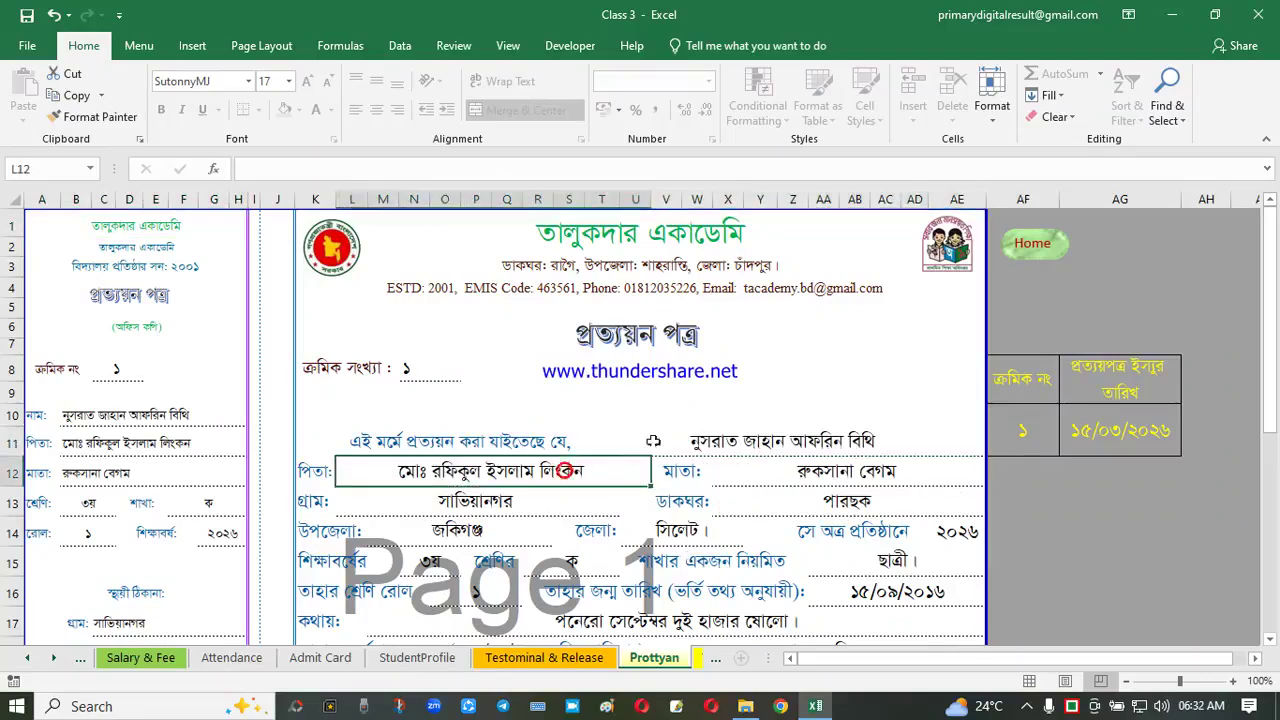
click(749, 484)
click(690, 432)
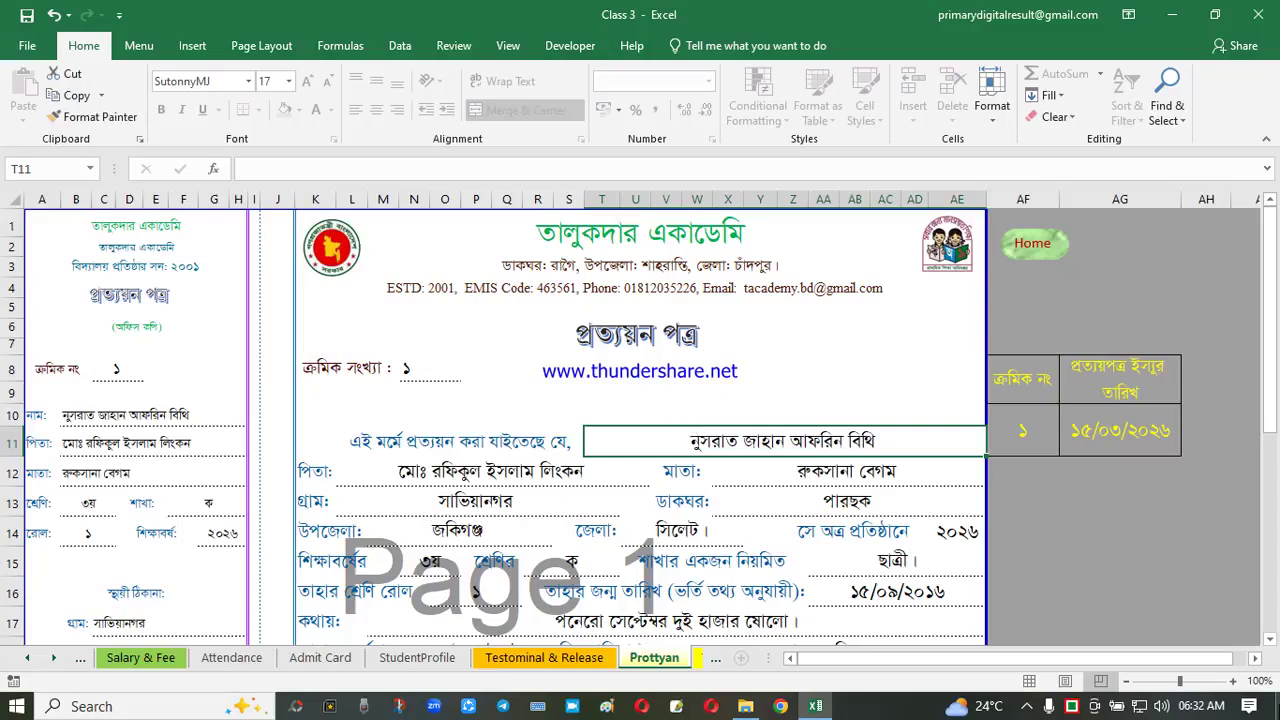
scroll(598, 420, down, 2)
scroll(596, 455, up, 2)
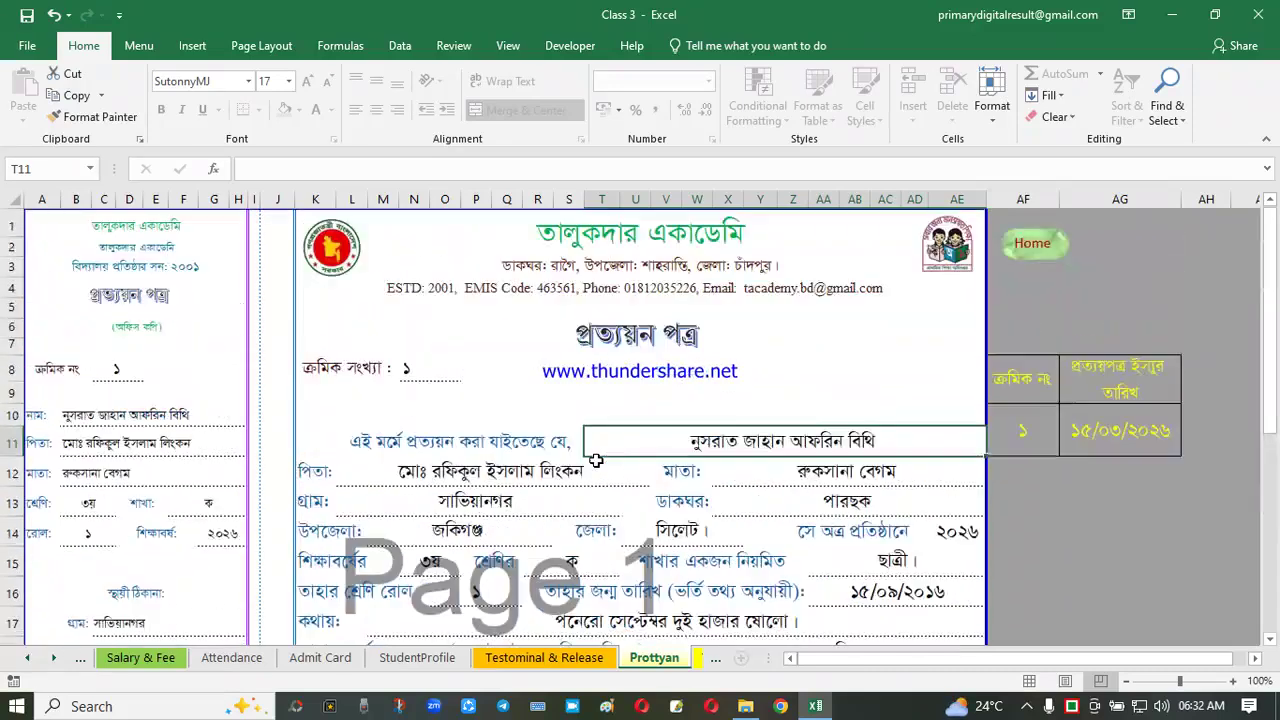
click(661, 468)
click(823, 370)
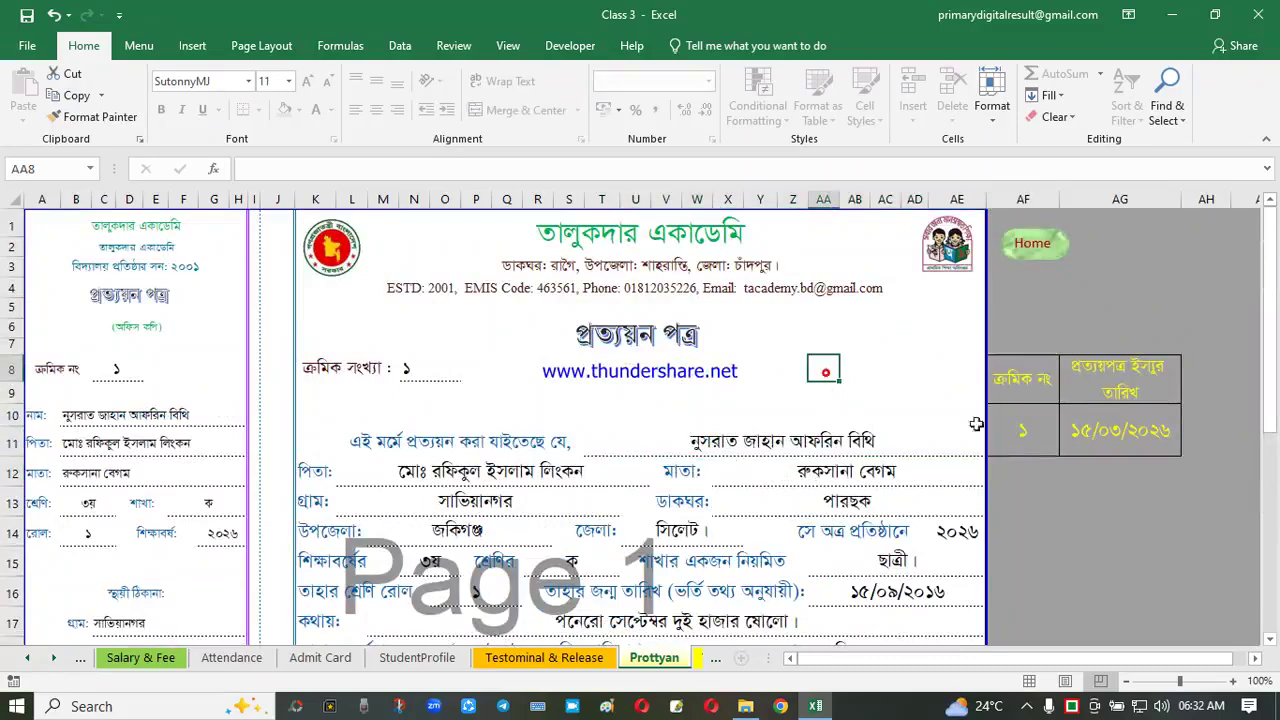
Set the প্রত্যয়ন পত্র certificate's serial number to 15
click(1029, 430)
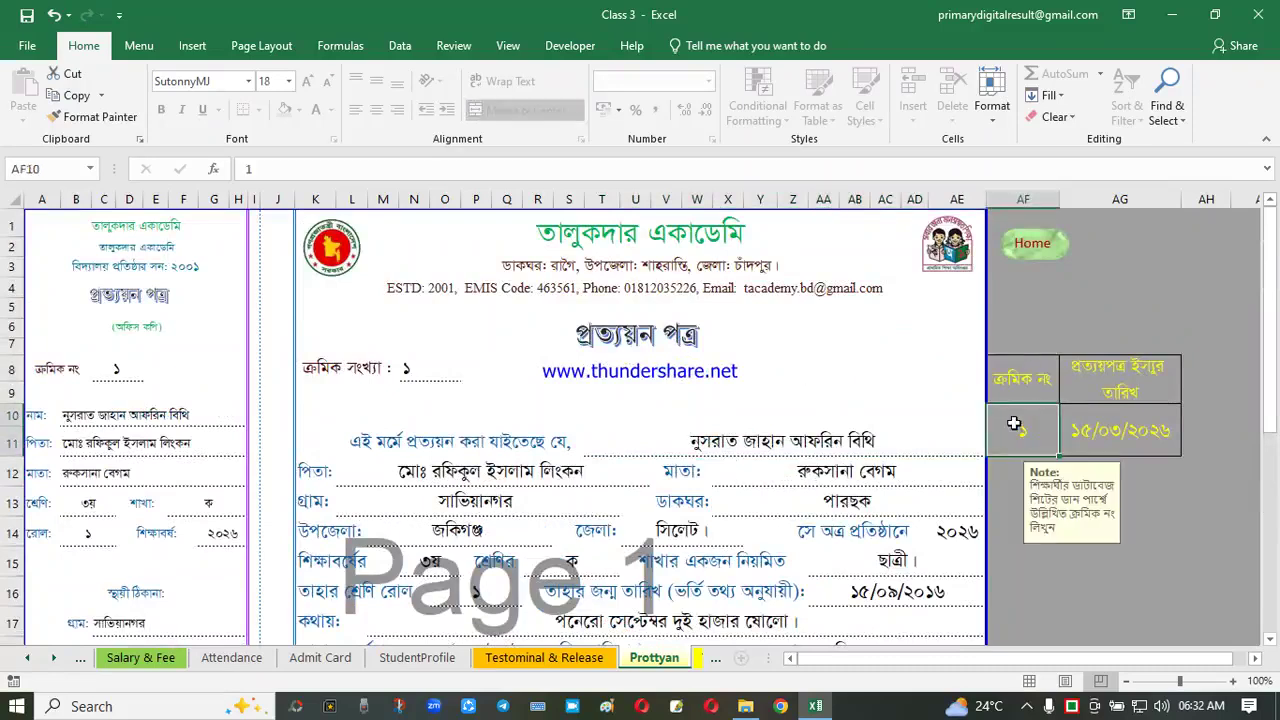
double_click(1014, 424)
key(Return)
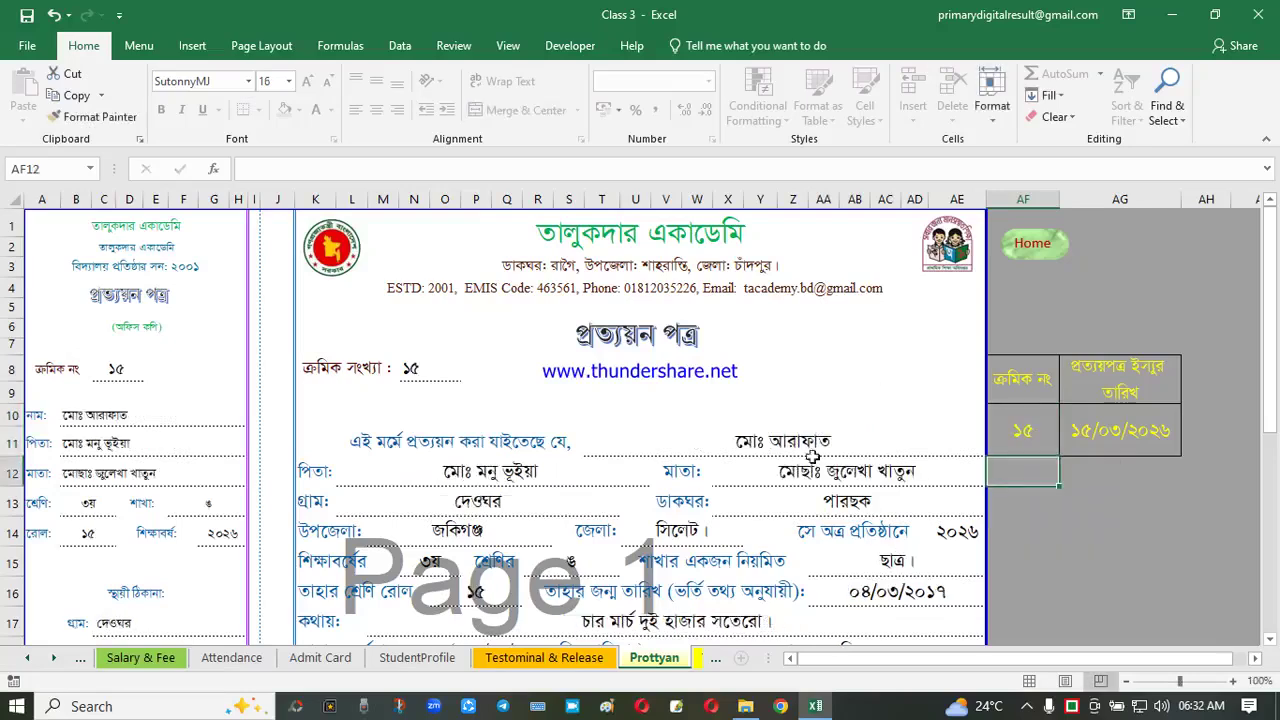
Set the প্রত্যয়ন পত্র certificate's serial number to 1 and look through the certificate
scroll(580, 505, down, 3)
scroll(580, 505, up, 3)
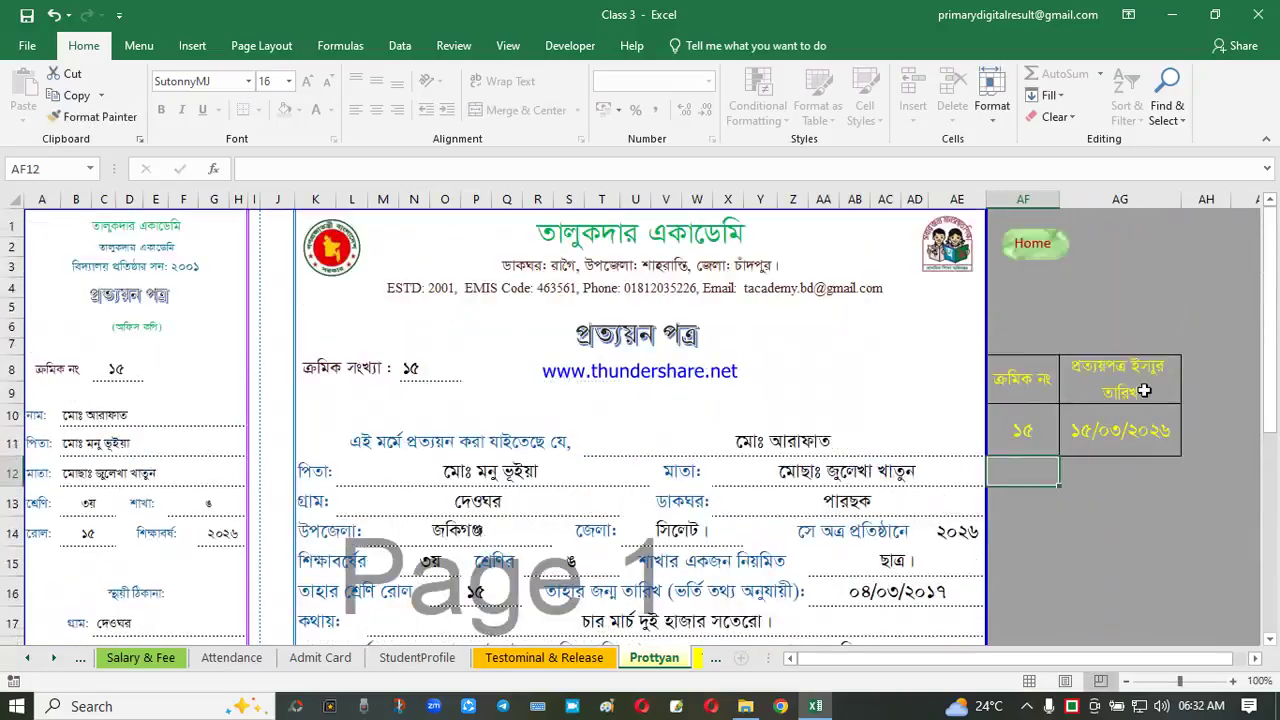
click(1137, 430)
click(1037, 432)
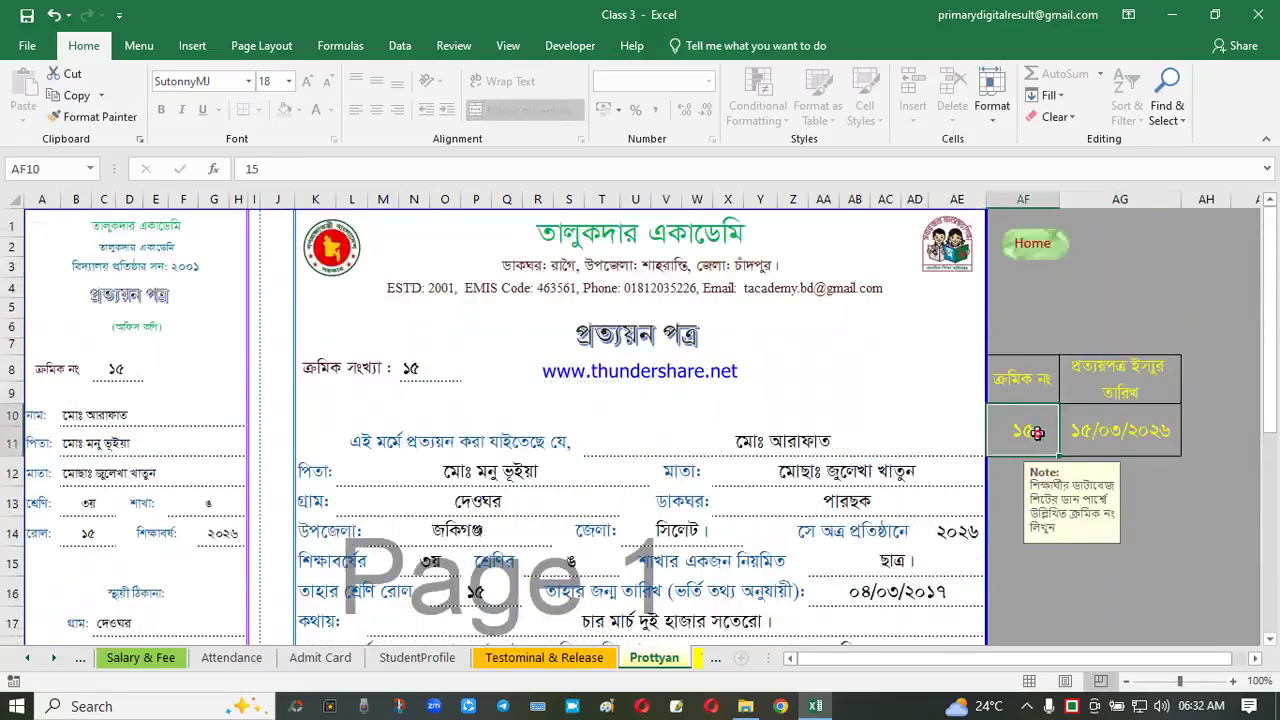
text(1)
key(Return)
scroll(1040, 350, down, 5)
scroll(1060, 260, up, 5)
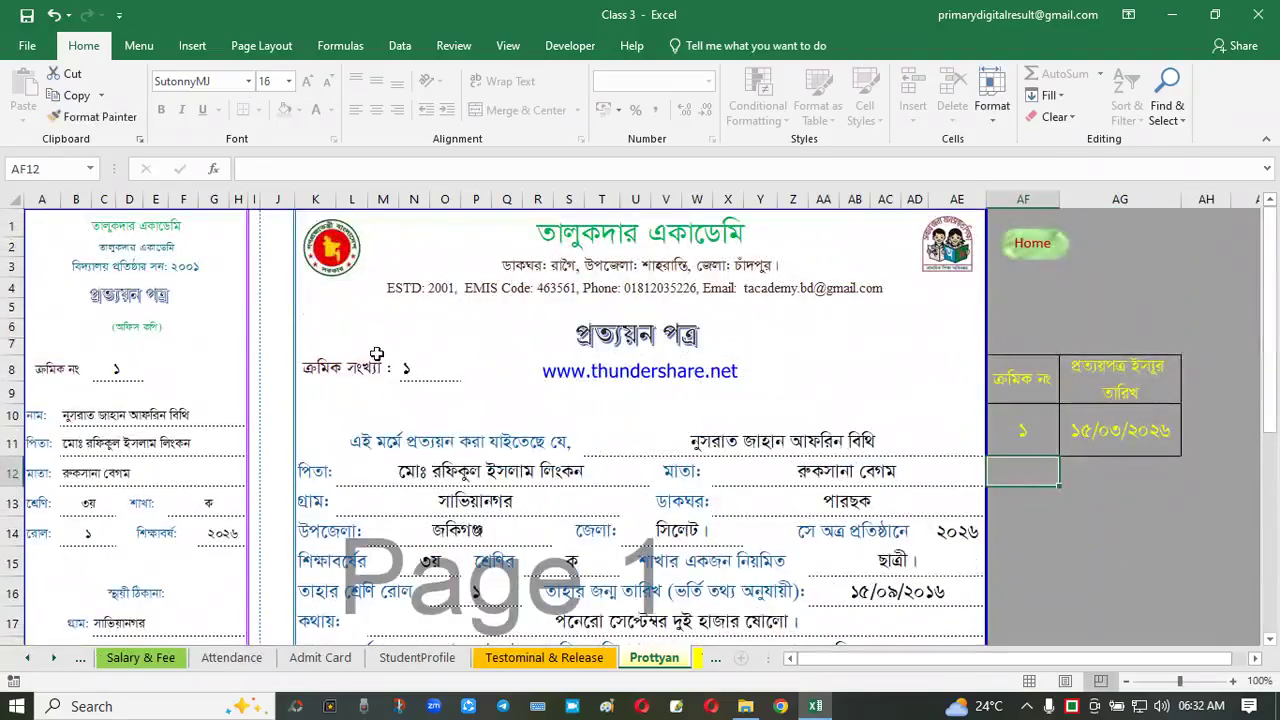
Delete the children-with-book logo opposite the government emblem in the প্রত্যয়ন পত্র certificate header
click(345, 262)
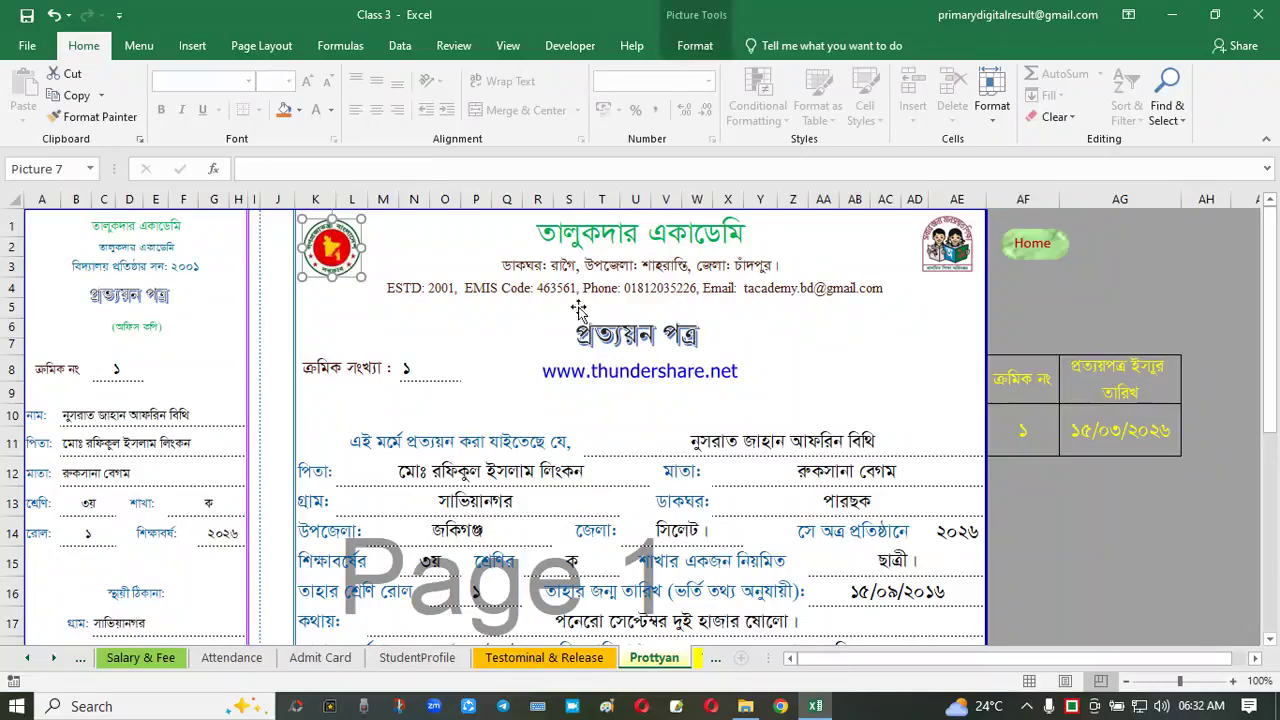
click(958, 248)
click(876, 348)
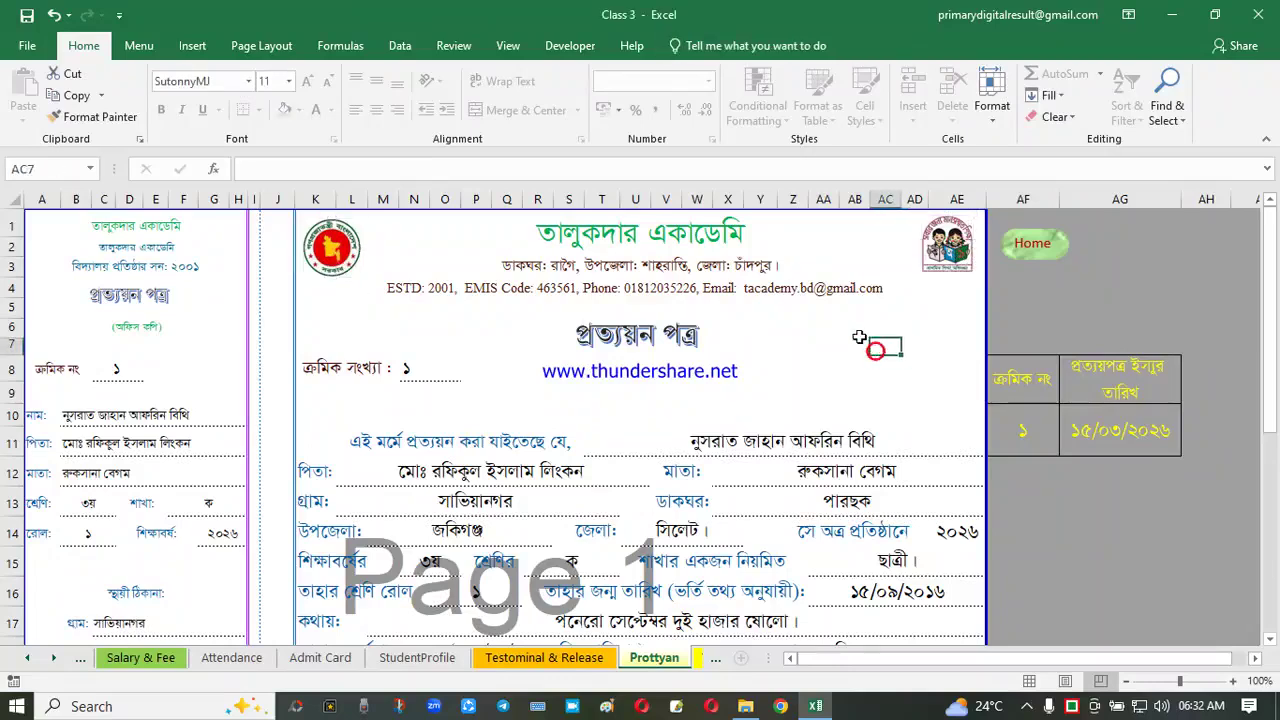
click(958, 252)
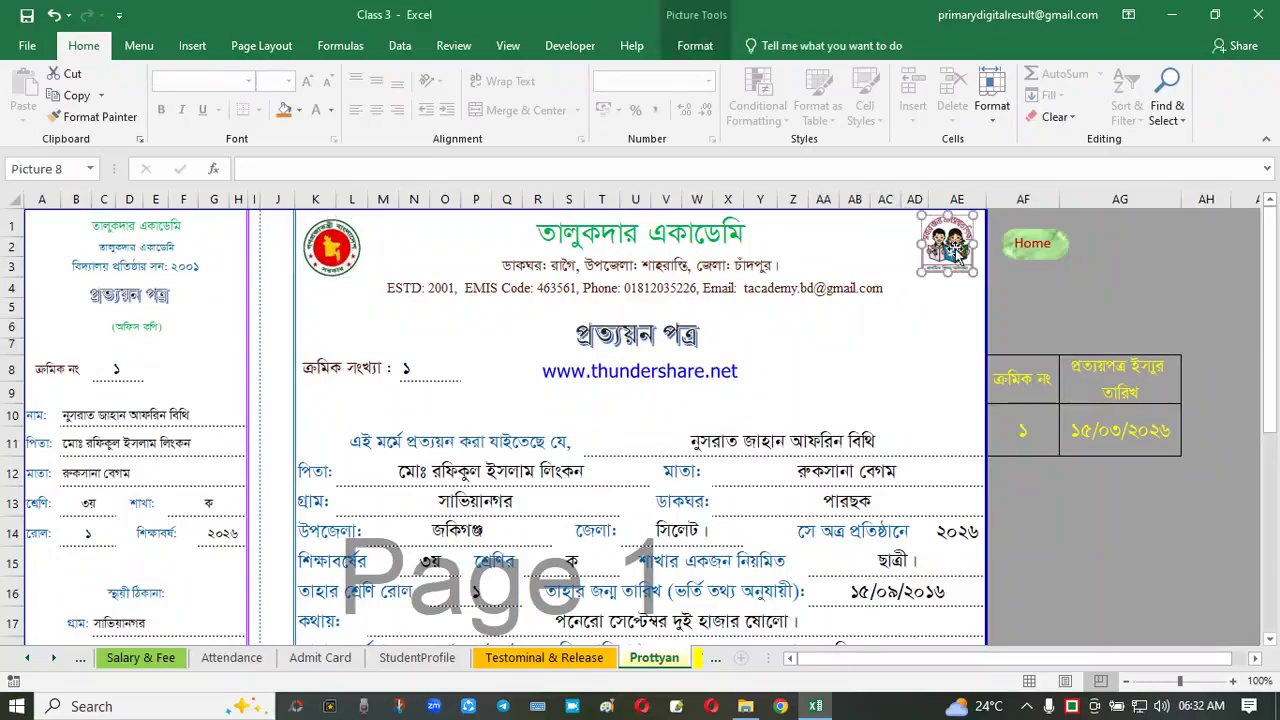
key(Escape)
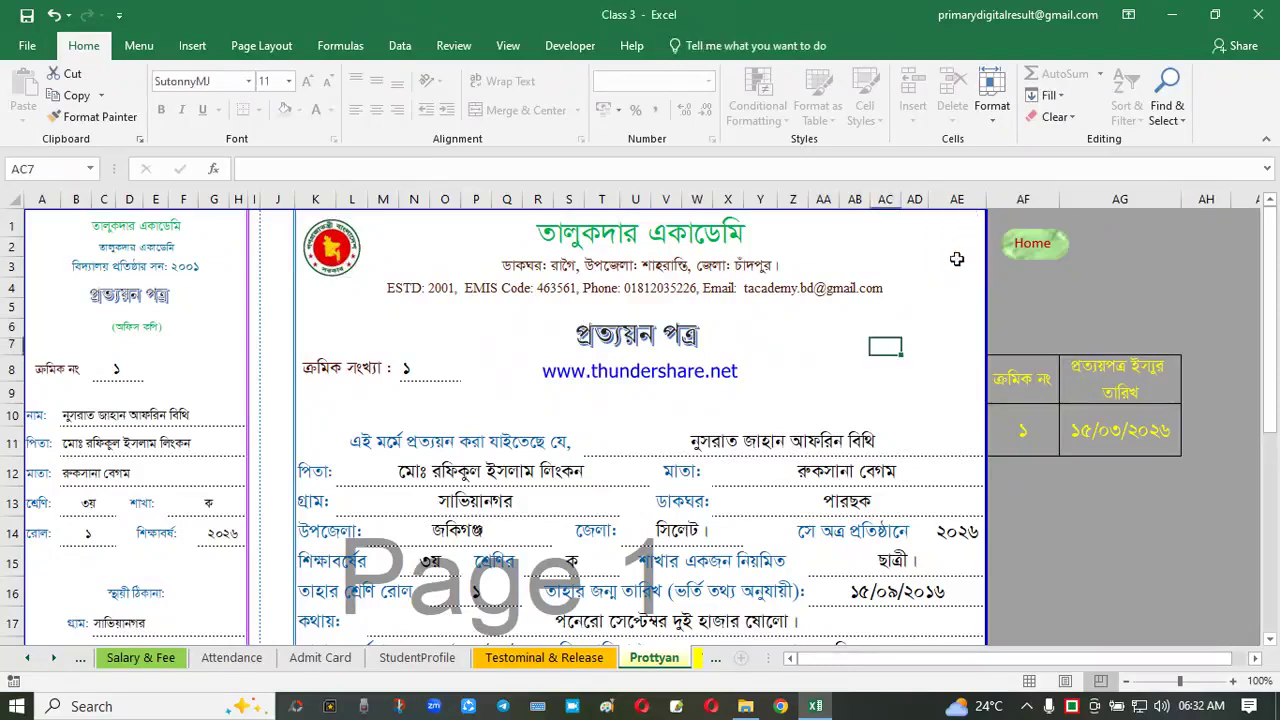
Insert the round school logo picture from the Desktop folder into the Prottyan sheet
click(194, 50)
click(213, 90)
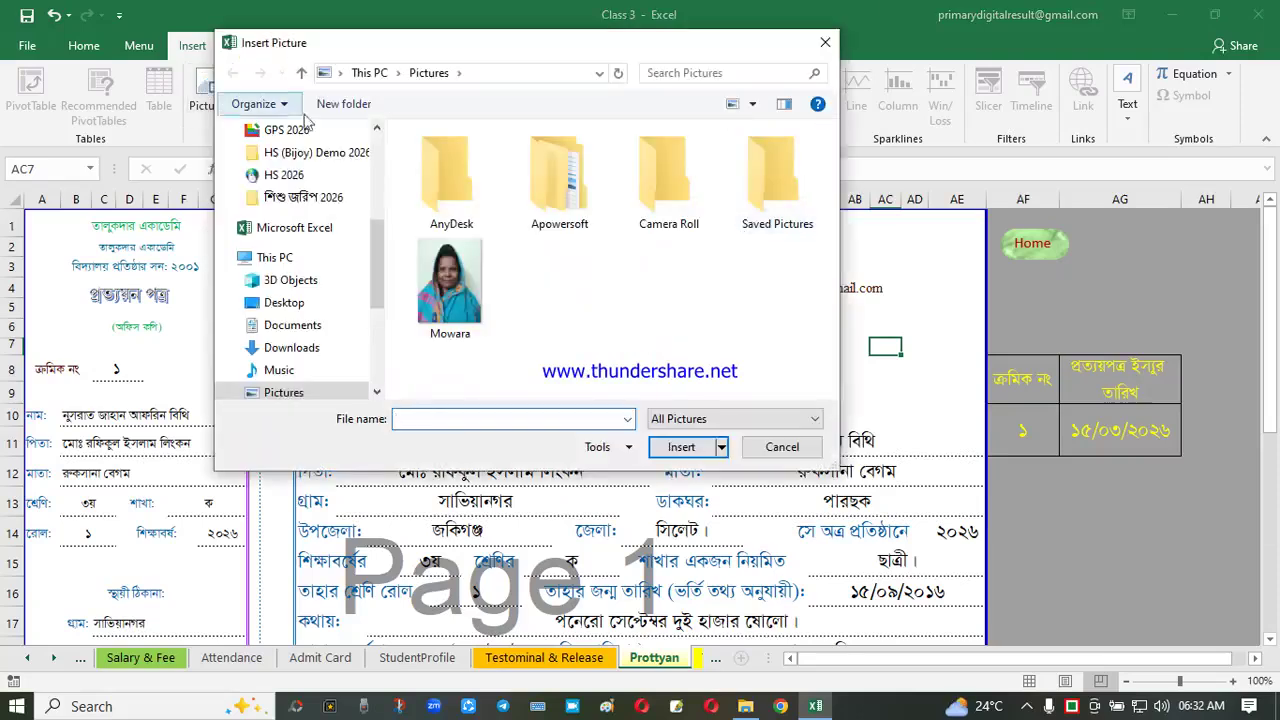
click(282, 304)
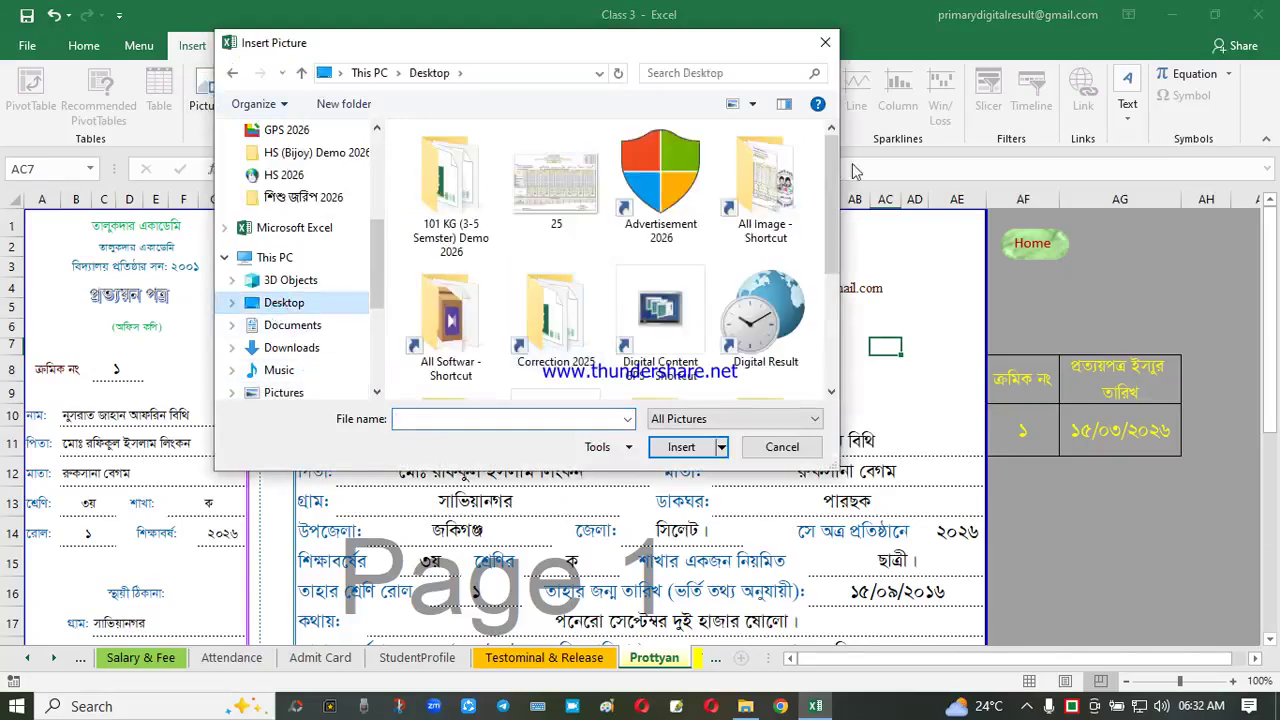
drag(826, 178, 828, 272)
double_click(560, 284)
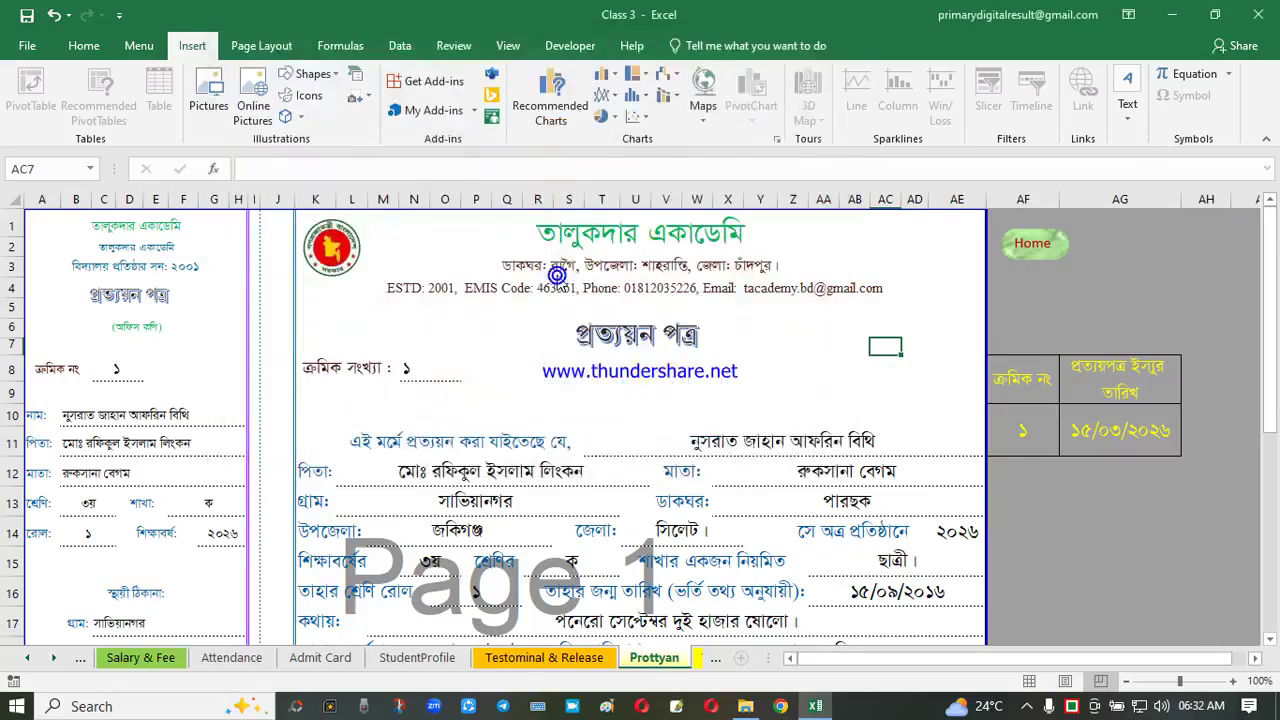
Shrink the inserted school logo to about 1.61 cm square and place it in the certificate header opposite the government emblem
drag(1050, 463, 895, 379)
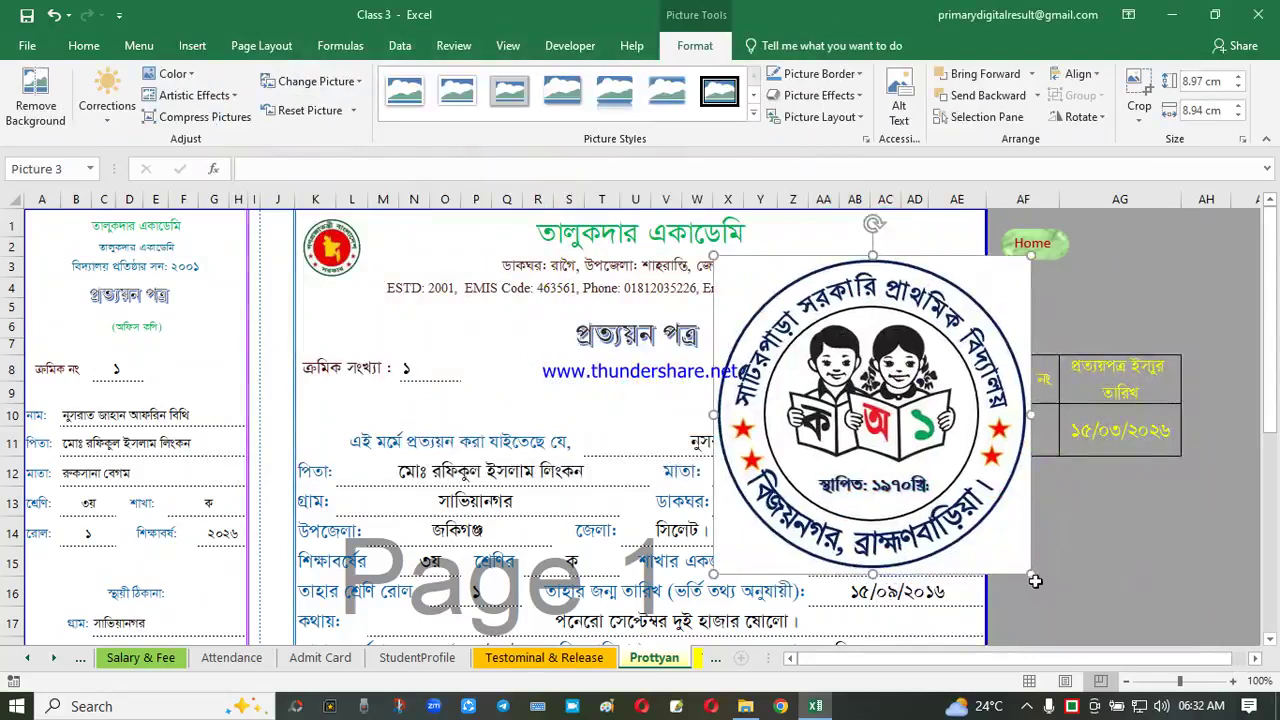
drag(1030, 576, 945, 263)
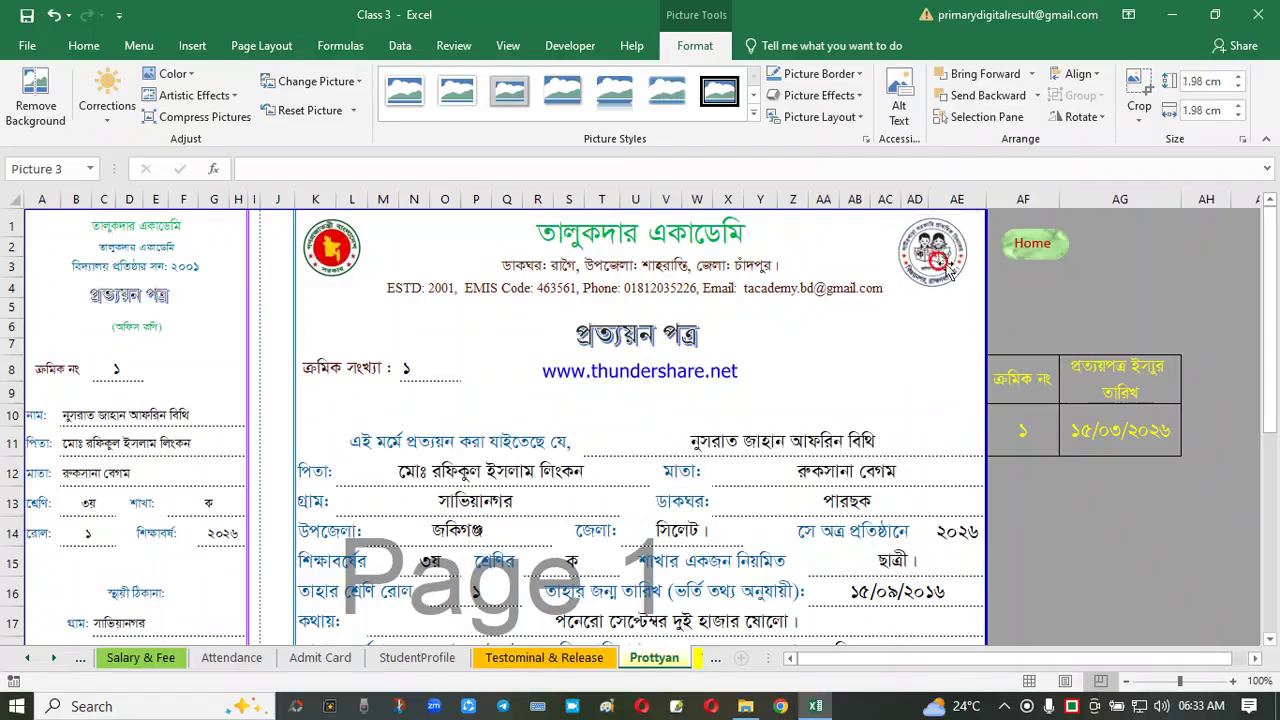
click(912, 328)
click(936, 262)
drag(963, 287, 951, 275)
click(919, 370)
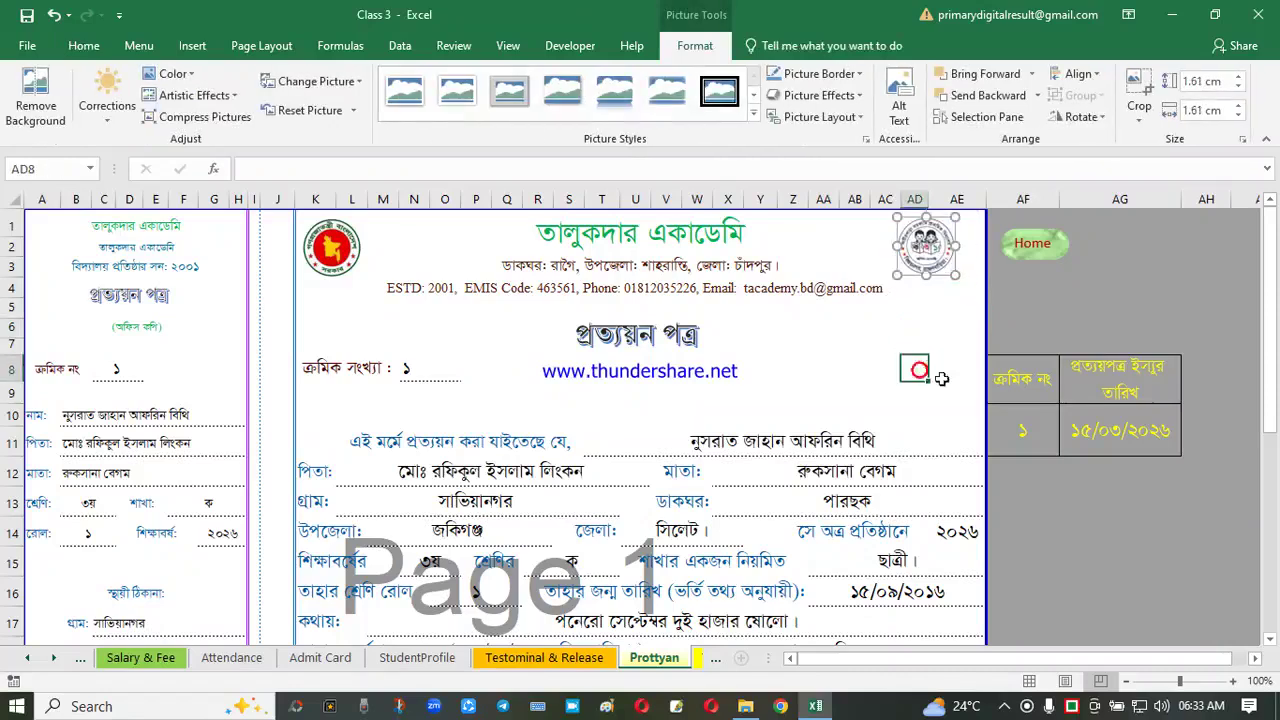
click(669, 440)
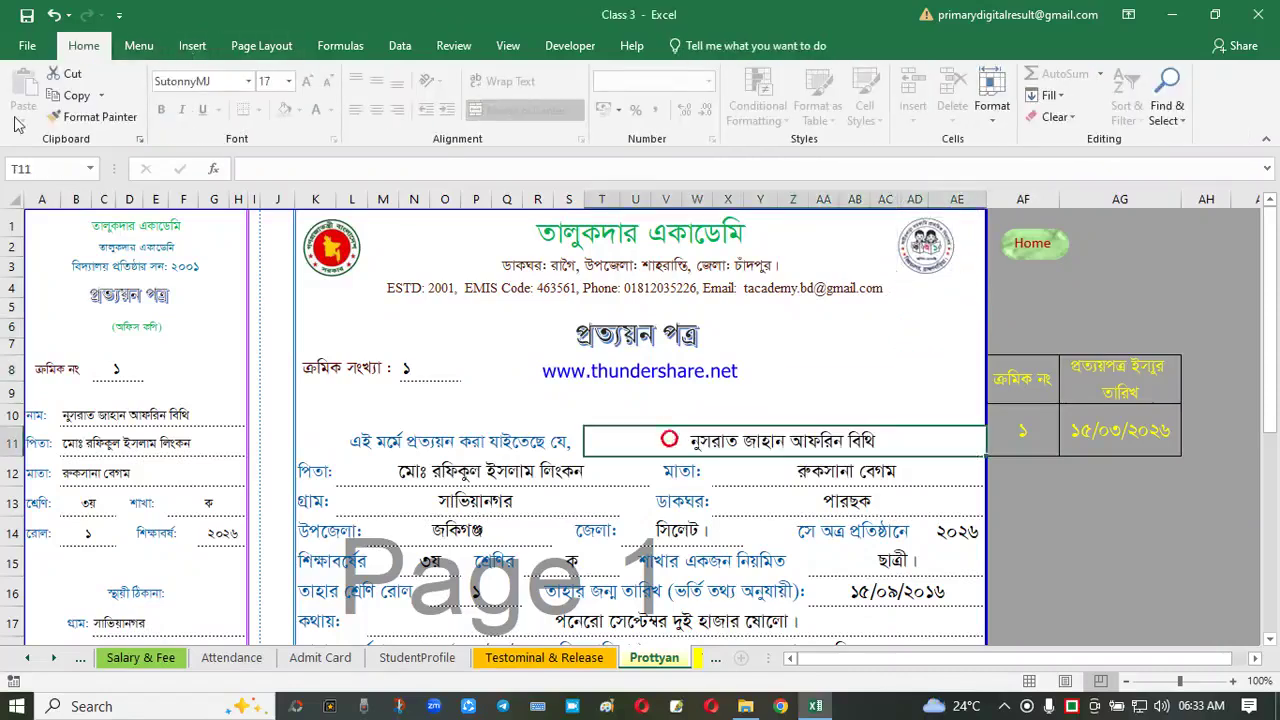
click(918, 255)
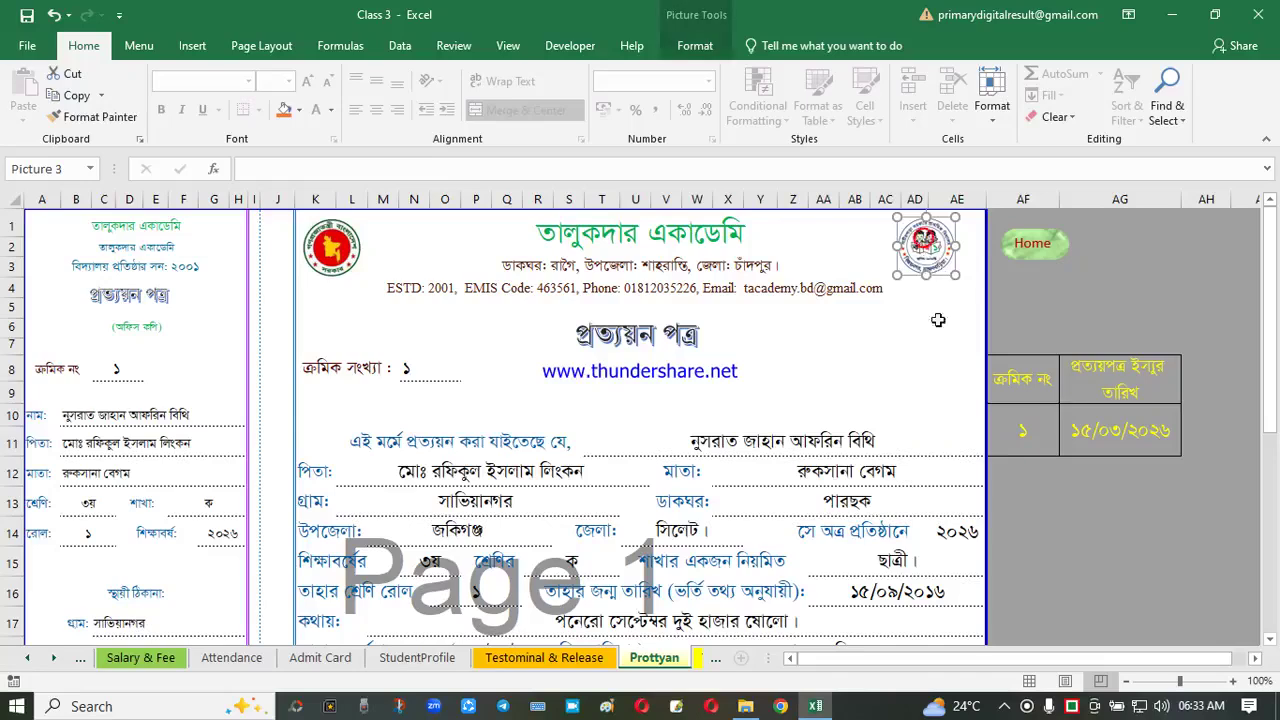
click(885, 346)
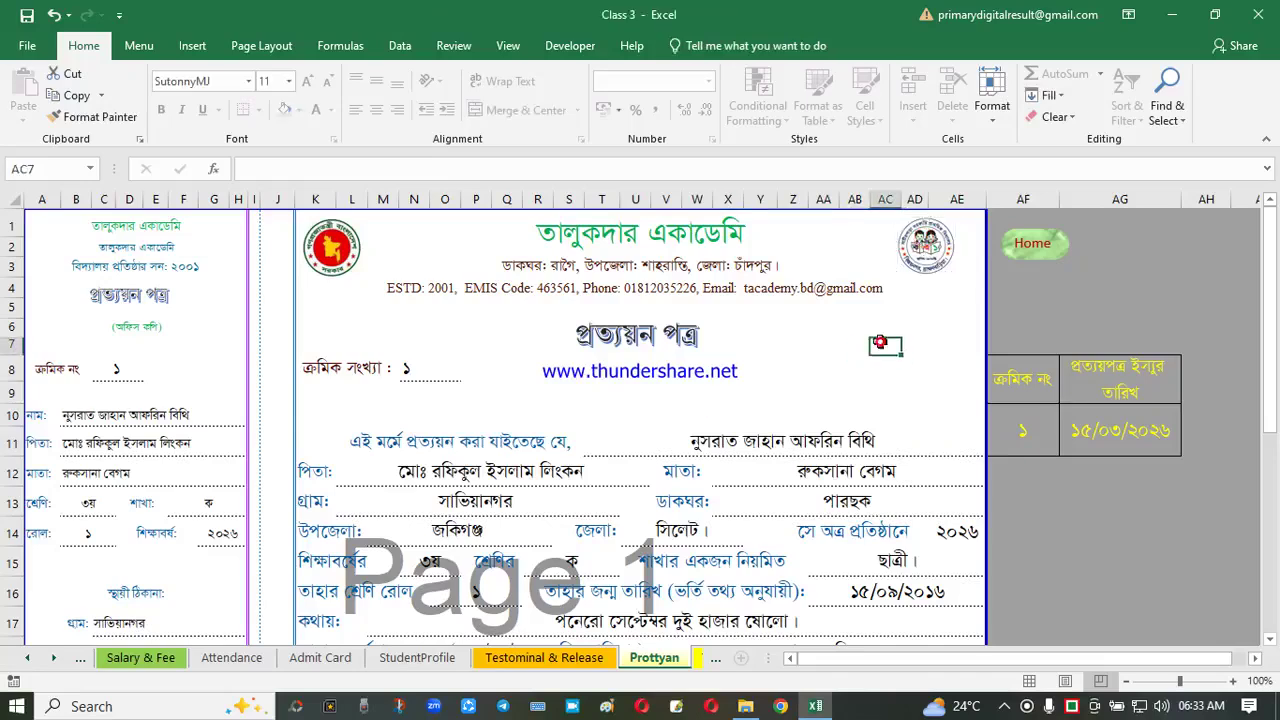
Open the জরিপ তথ্য (বয়সঅনুসারে) report from the home page, examine the age-wise student counts and return to the home page
click(1030, 252)
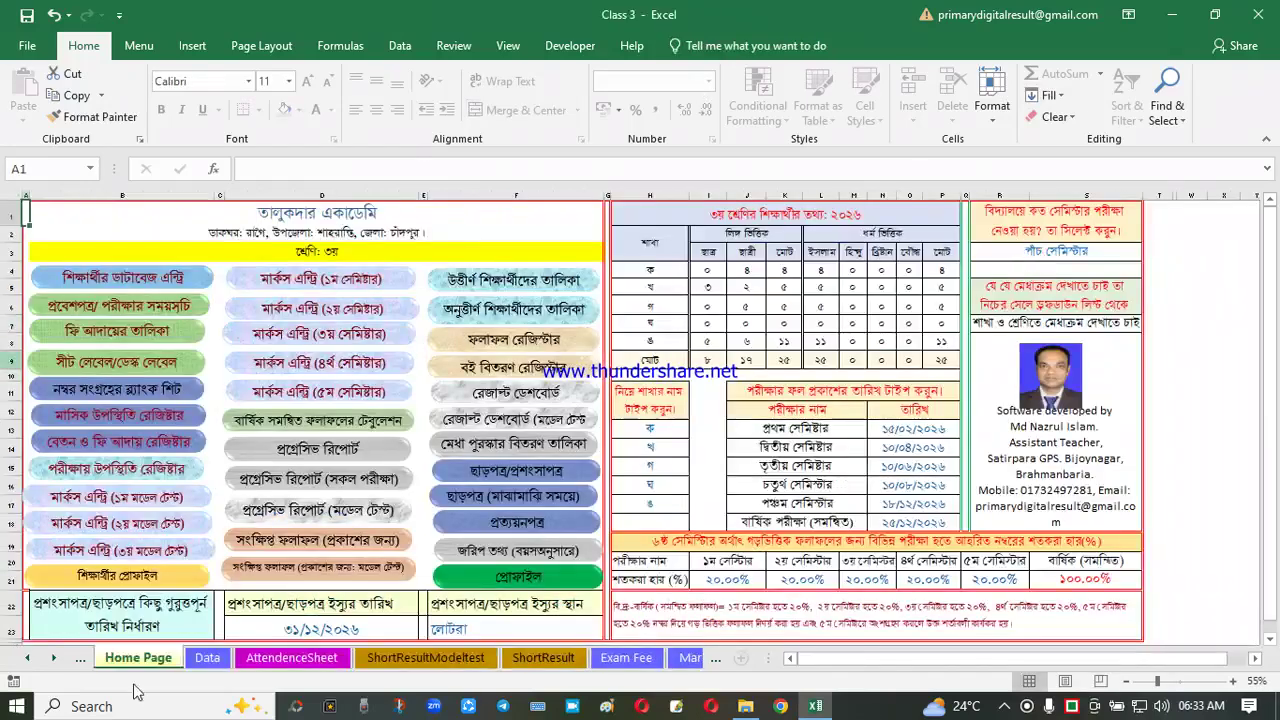
click(535, 558)
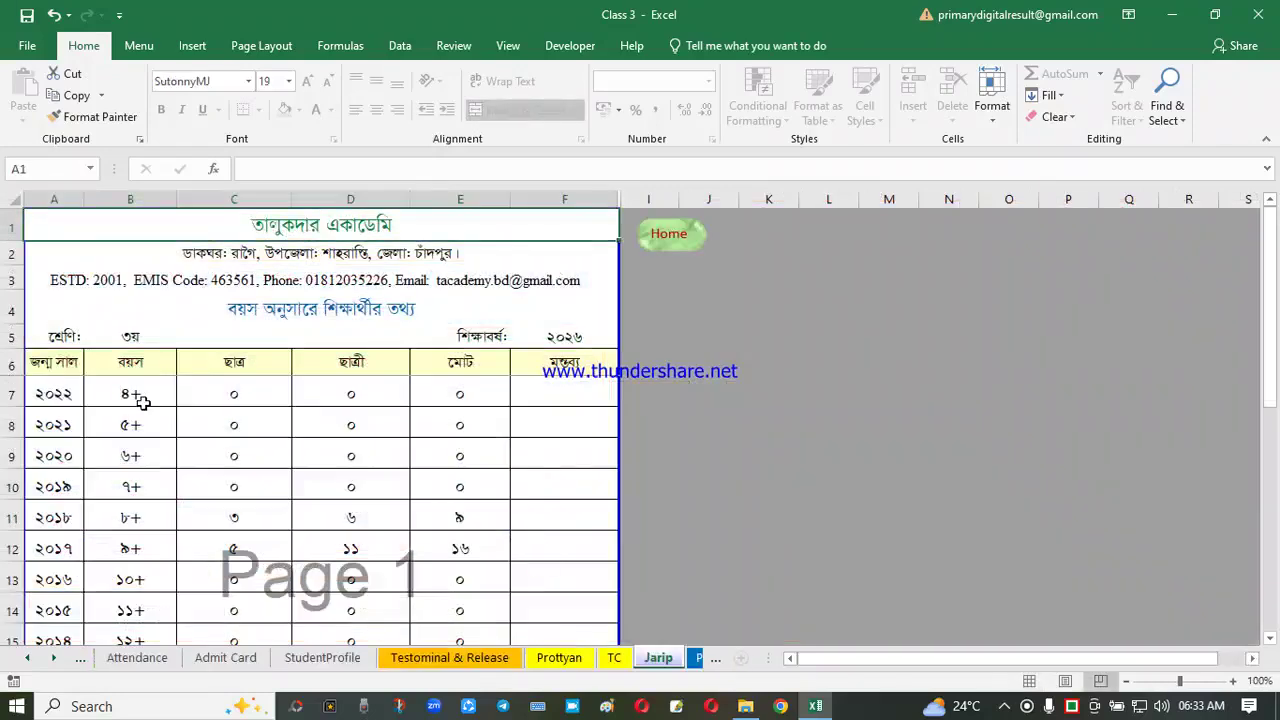
click(299, 448)
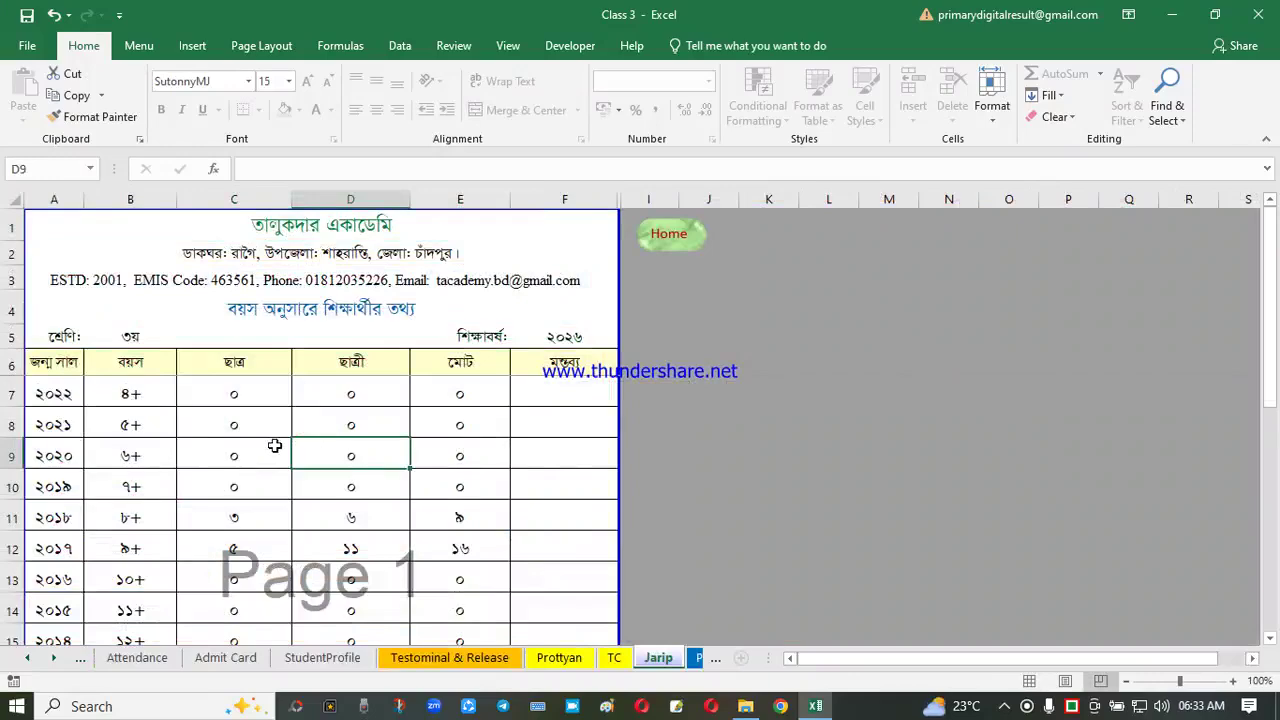
scroll(274, 446, down, 2)
scroll(274, 446, up, 2)
click(668, 234)
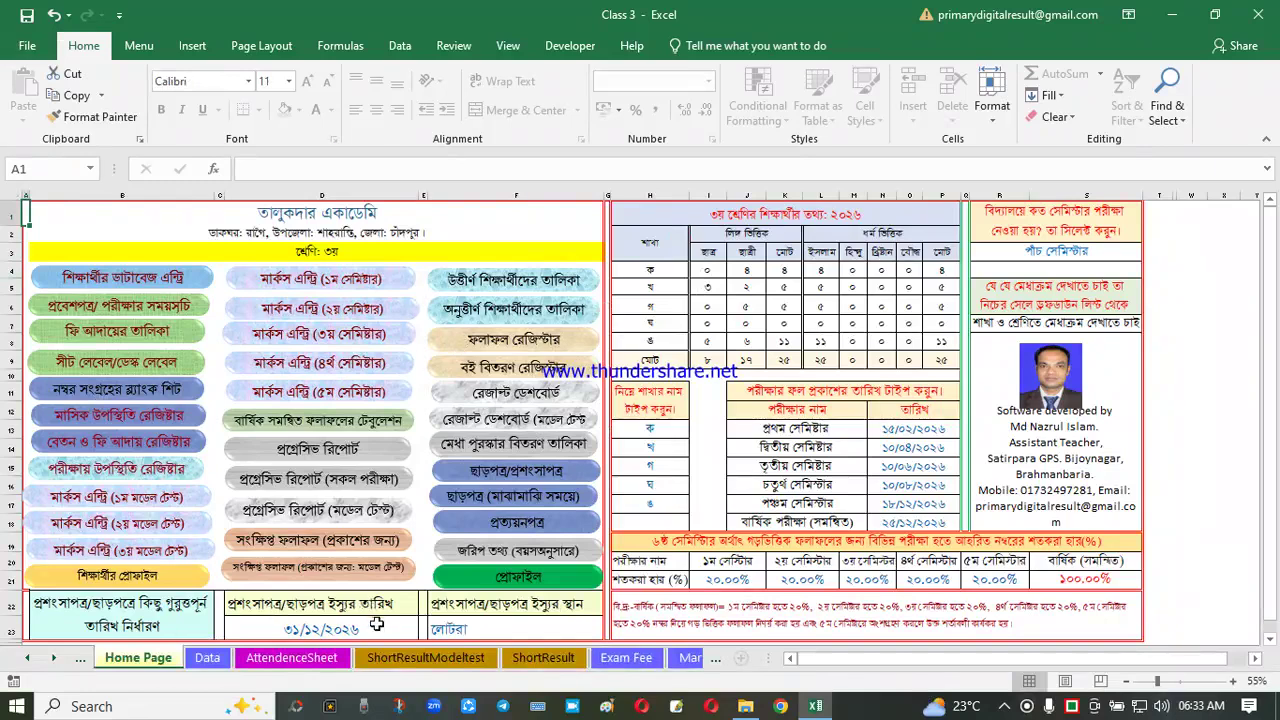
Compare the issue date and place on the home page with those shown on the প্রশংসাপত্র certificate
click(376, 628)
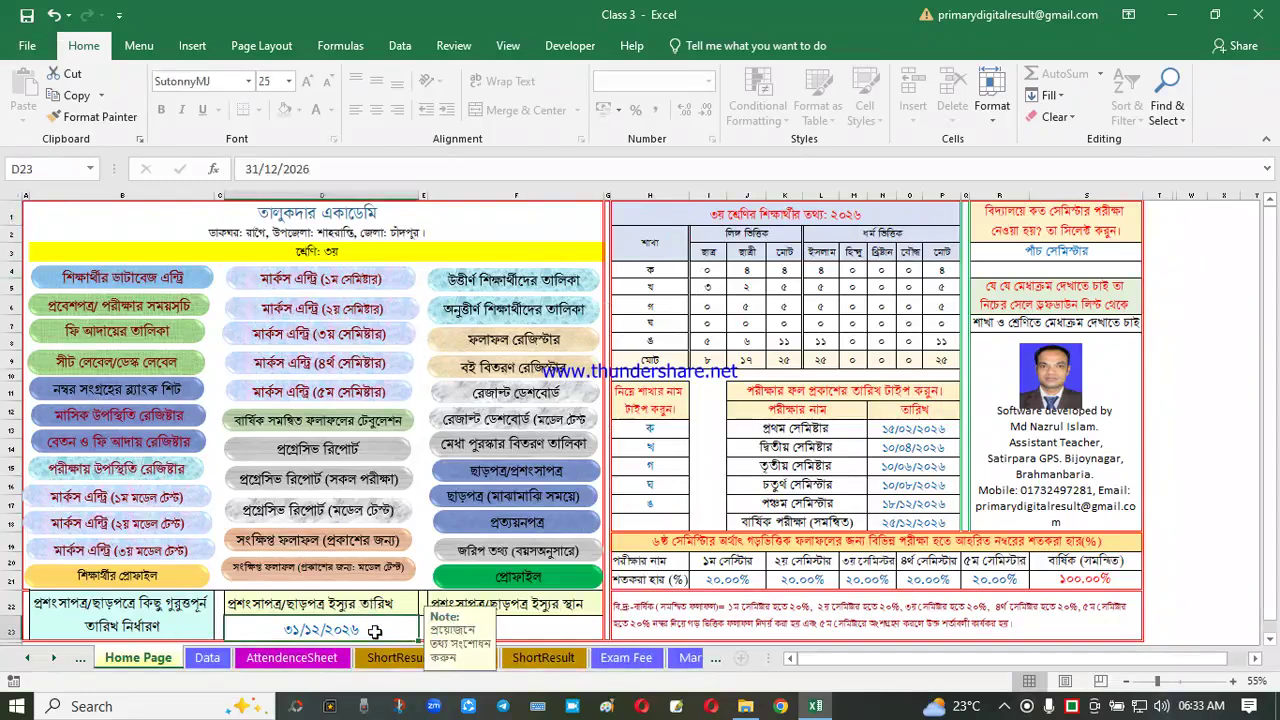
click(525, 631)
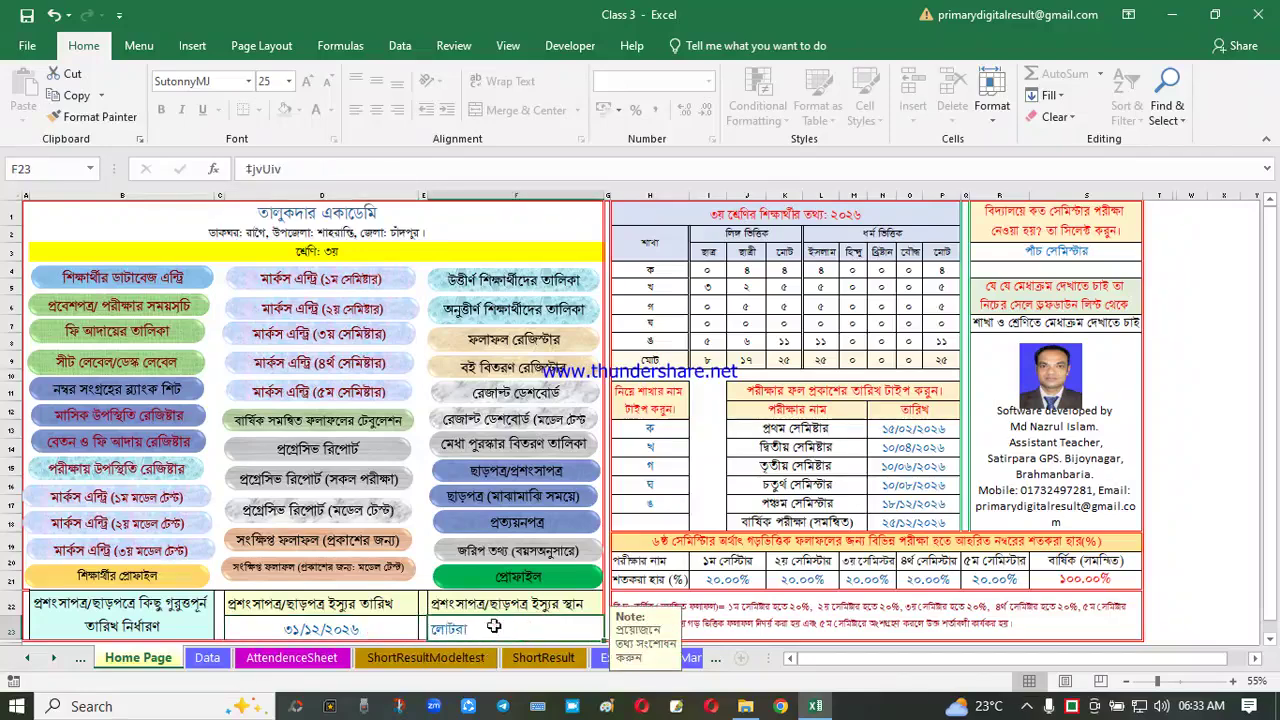
click(500, 473)
scroll(500, 473, down, 4)
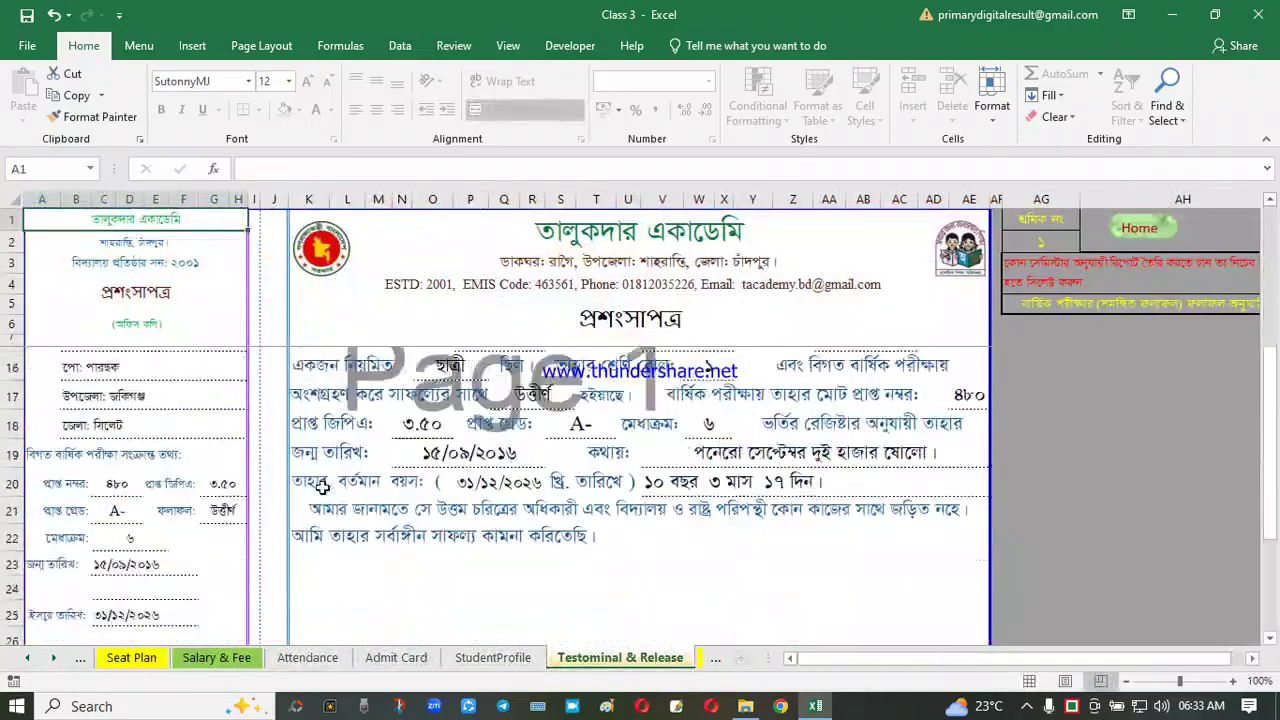
click(390, 572)
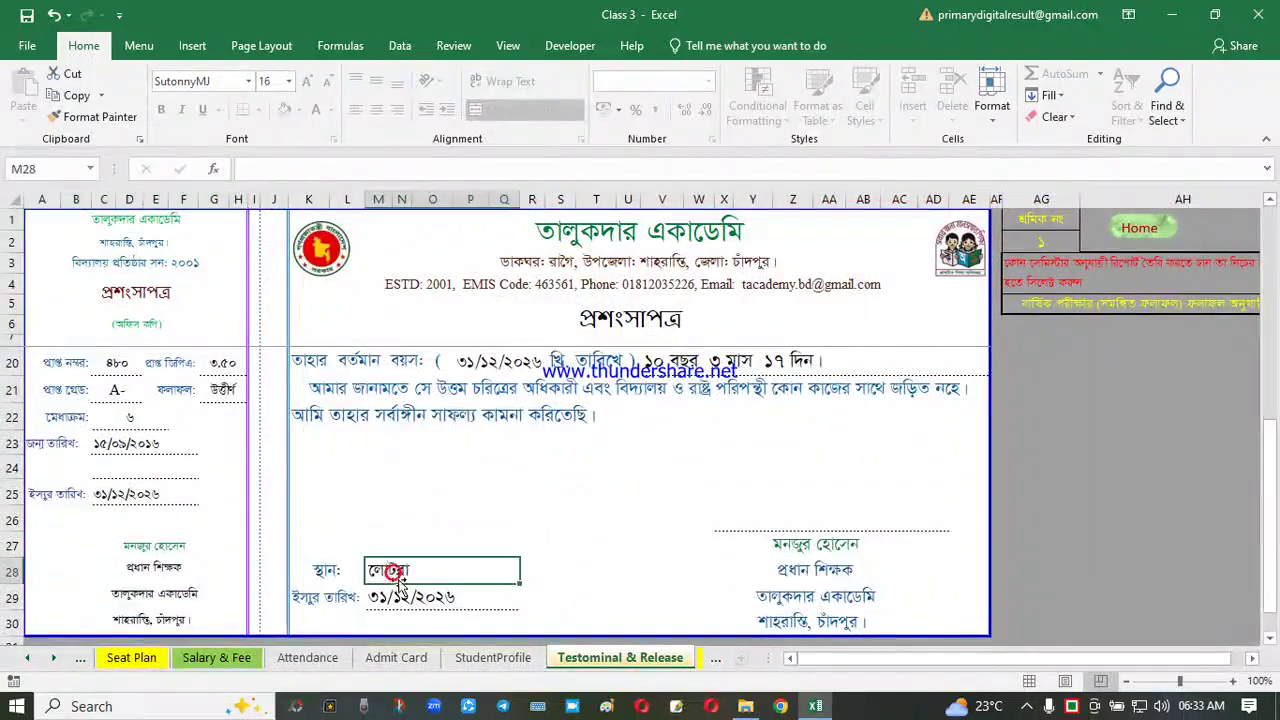
click(327, 608)
click(418, 596)
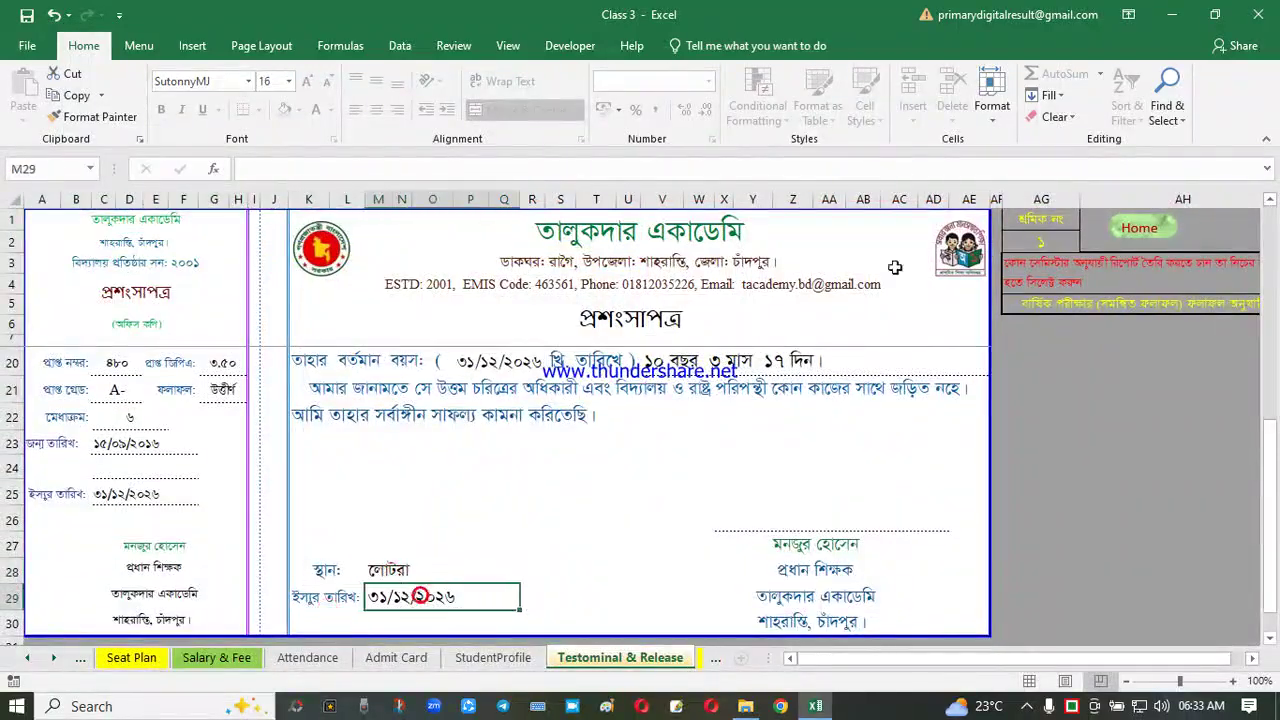
Return to the home page and inspect the cells for the certificates' issue date and issue place
click(1139, 229)
scroll(386, 630, down, 1)
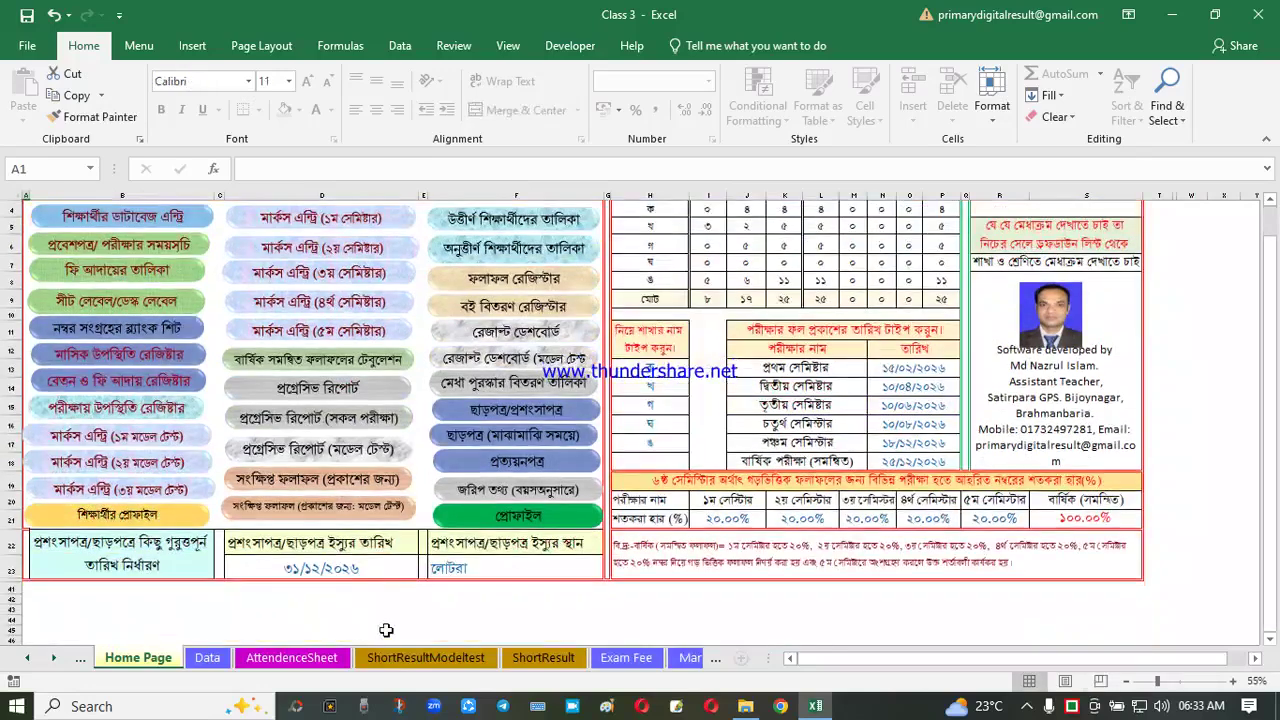
click(345, 573)
click(455, 568)
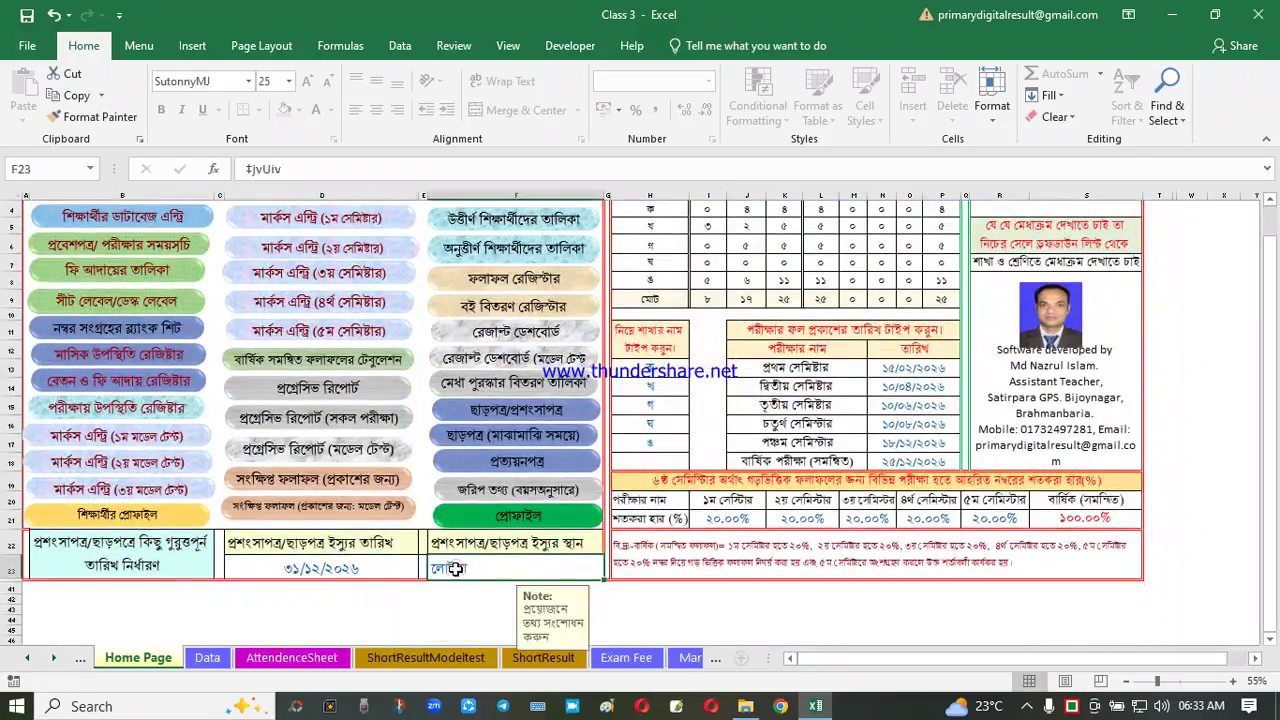
scroll(400, 500, up, 1)
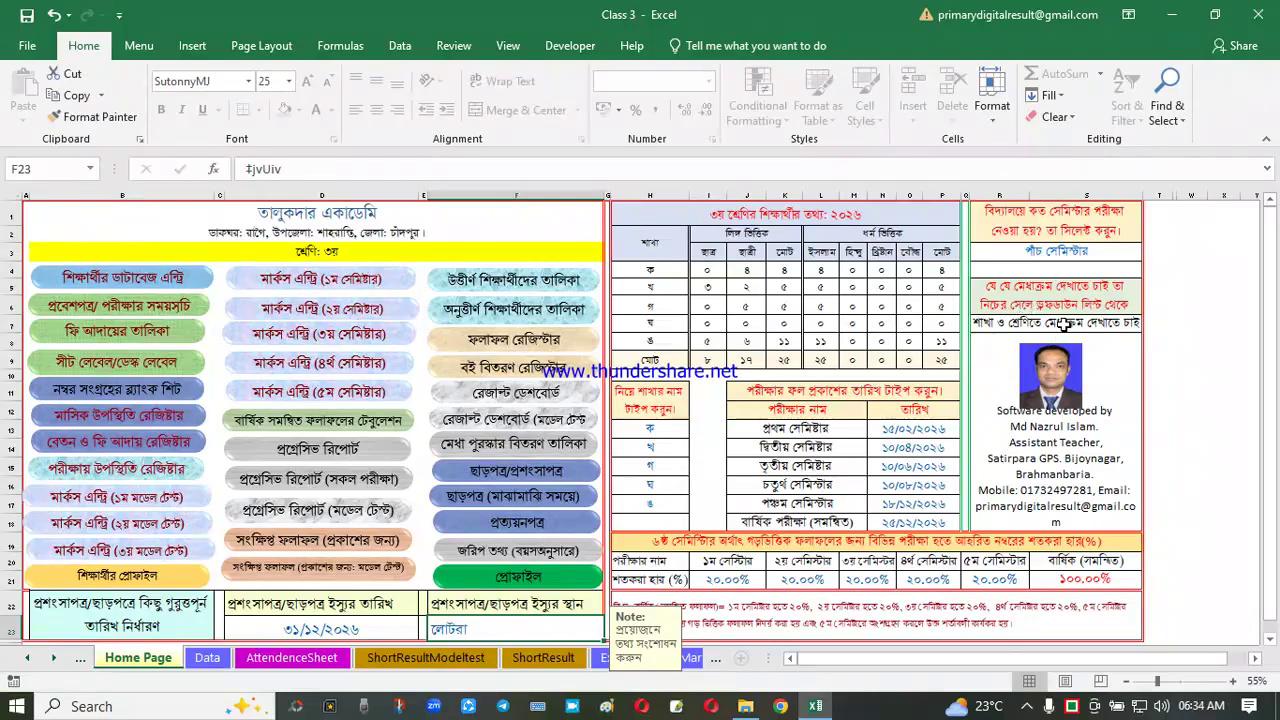
Check the passed students list, then examine the section merit position column in the first semester tabulation sheet
click(500, 286)
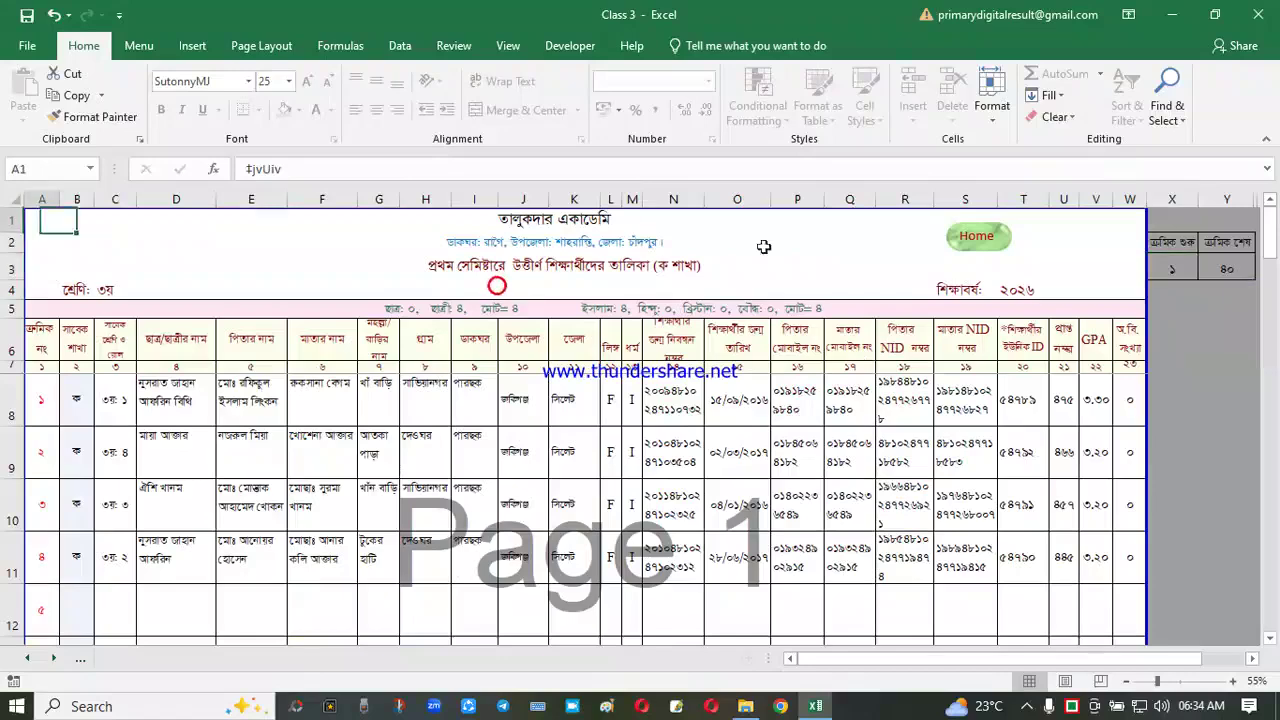
click(970, 240)
click(330, 286)
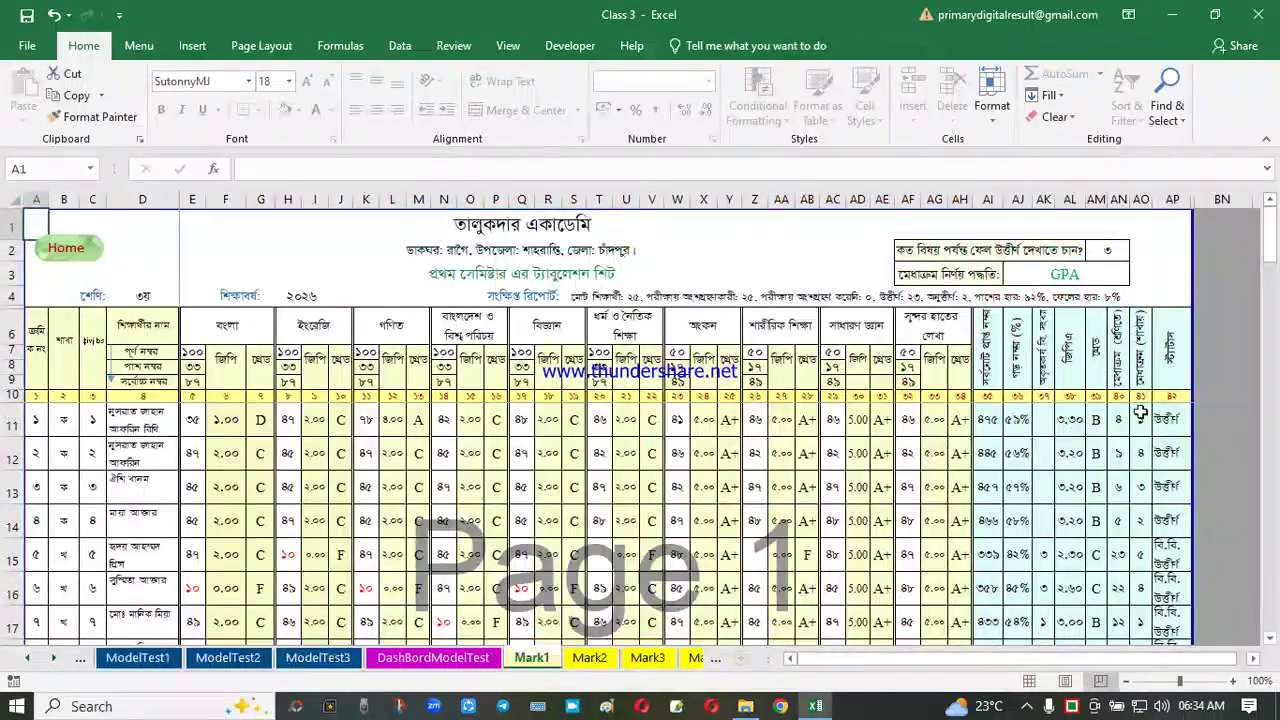
click(1140, 422)
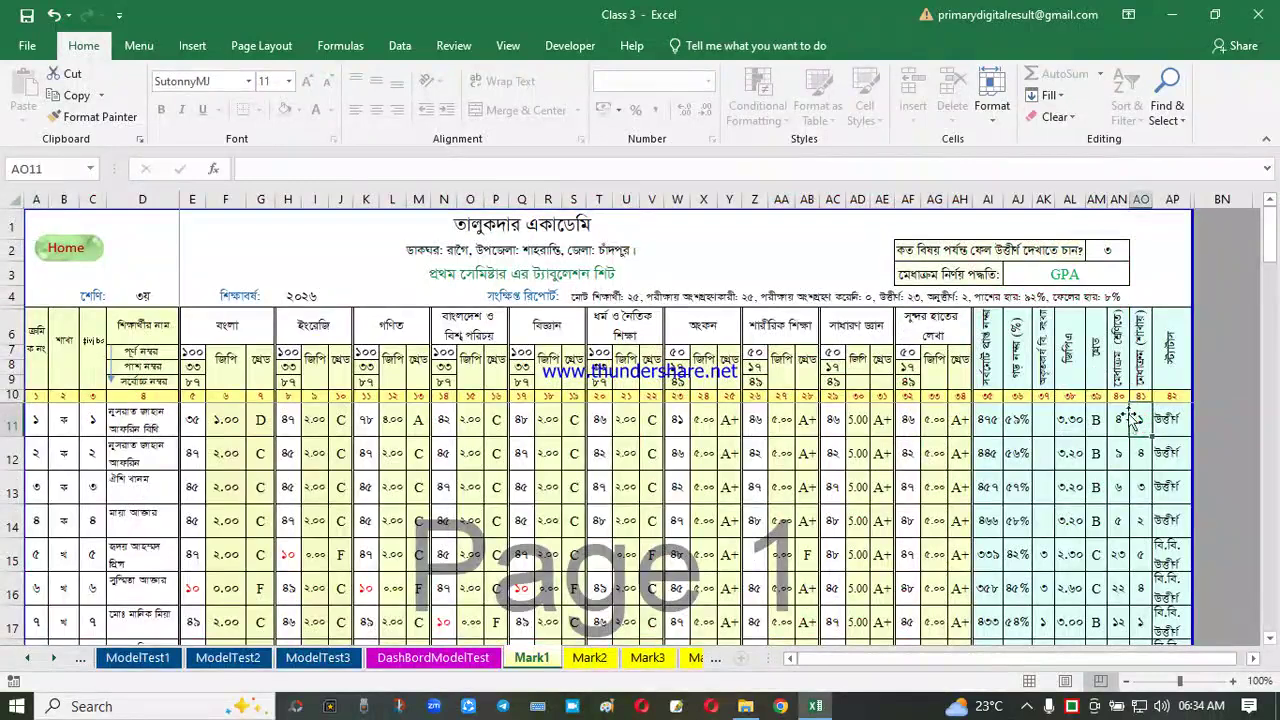
Return to the home page and set the merit position display option to শুধু শ্রেণিতে মেধাক্রম দেখাতে চাই
click(84, 260)
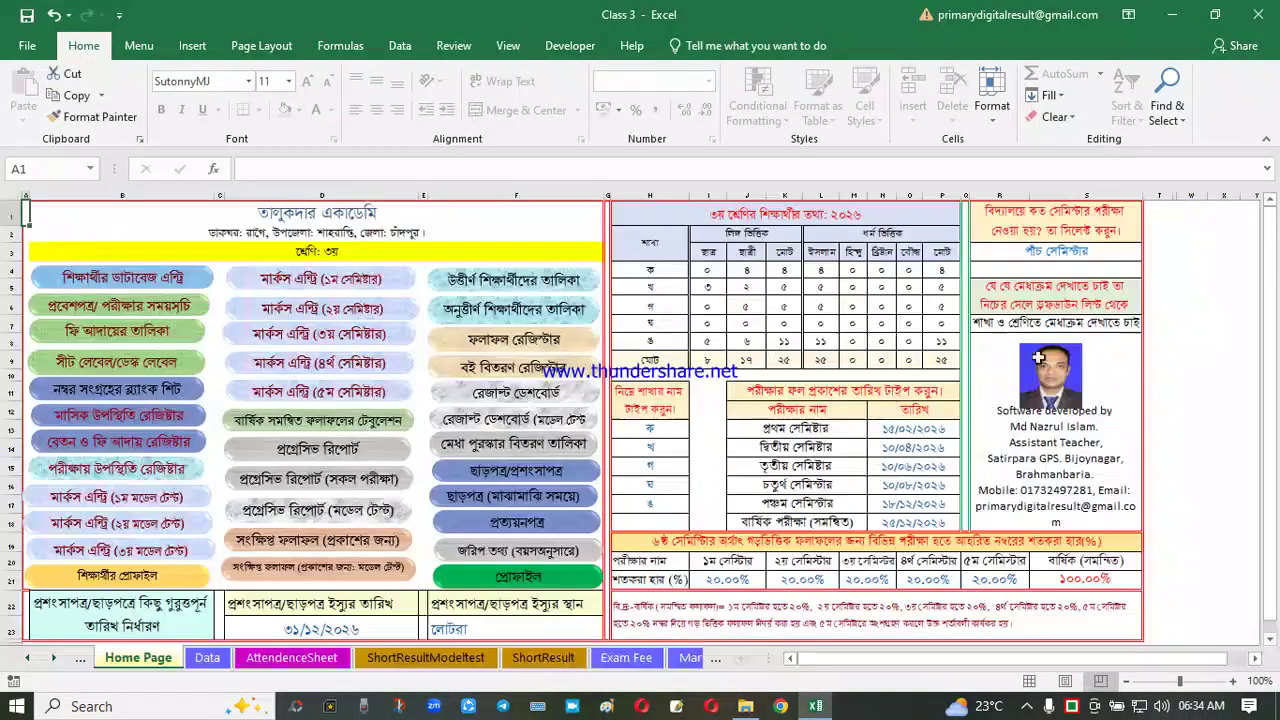
click(1133, 323)
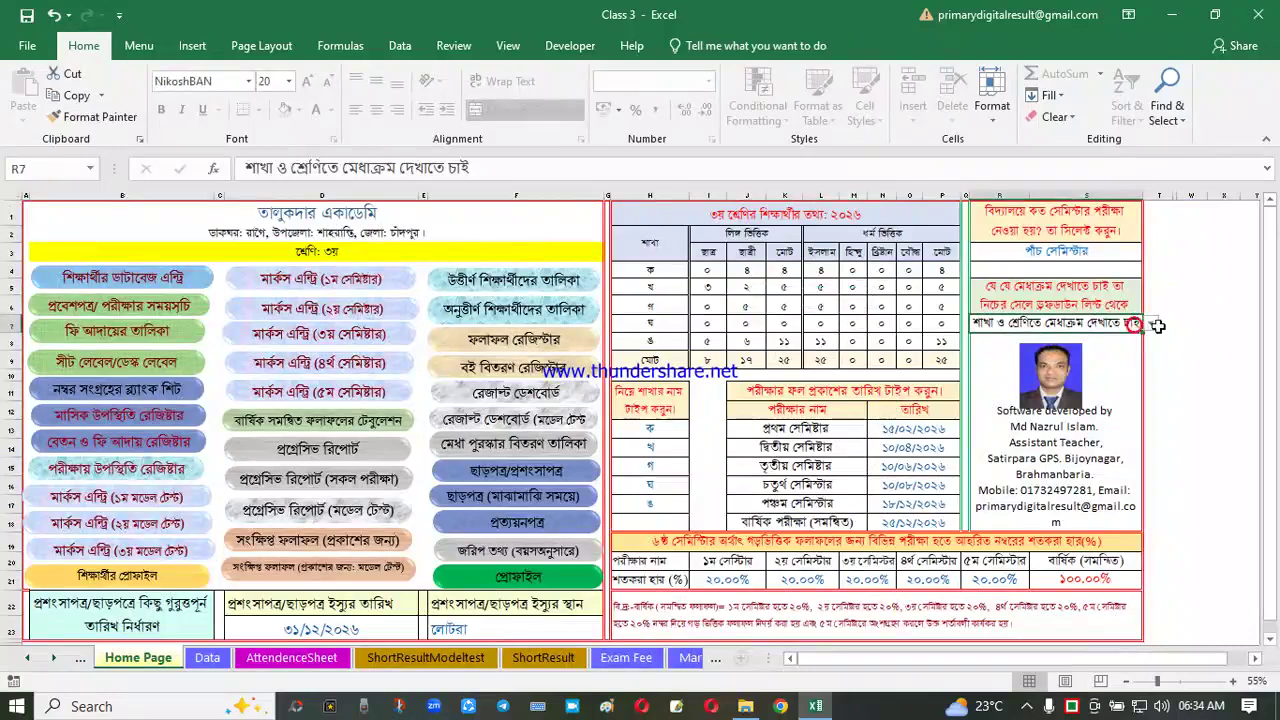
click(1151, 323)
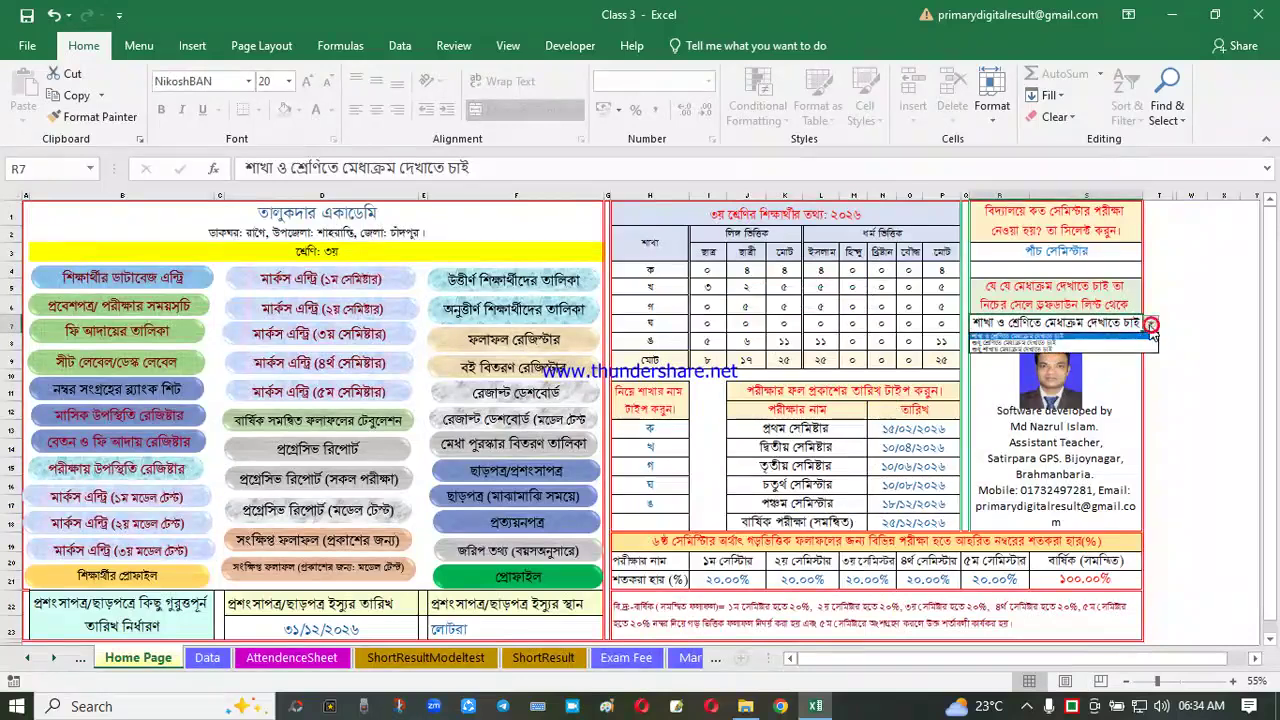
click(1007, 344)
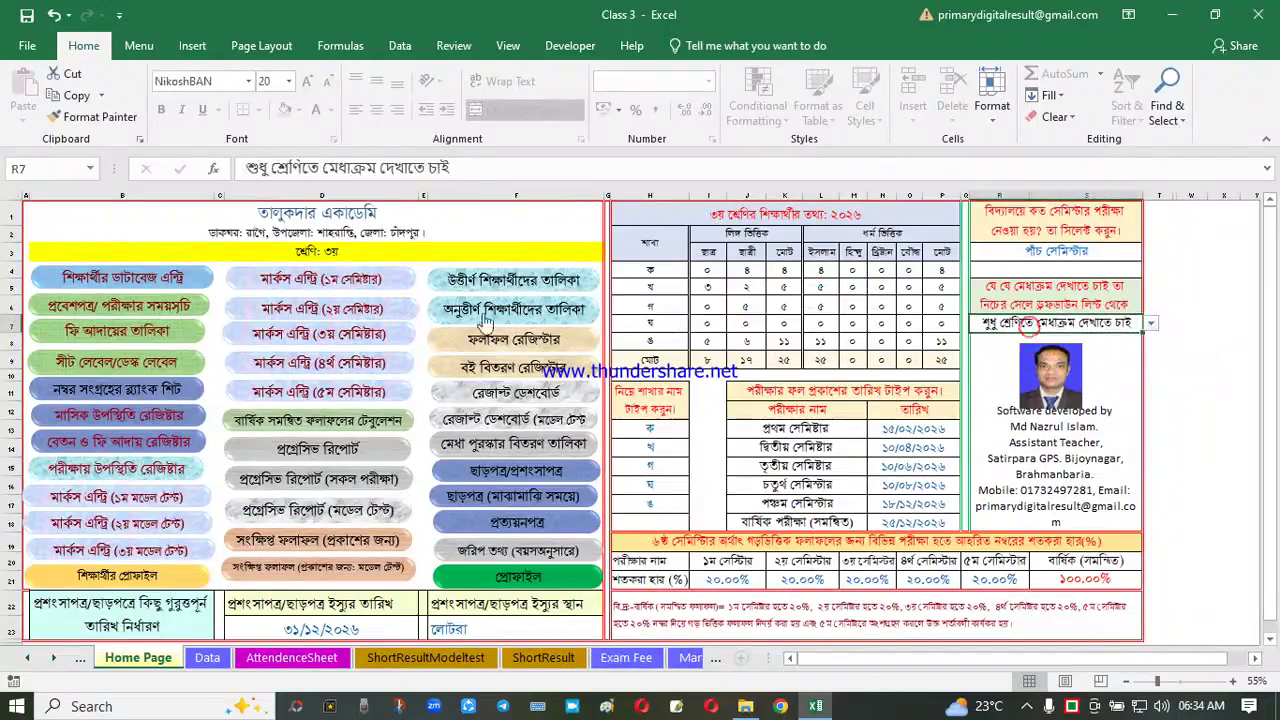
Check the class merit position column in the first semester tabulation sheet and return to the home page
click(356, 280)
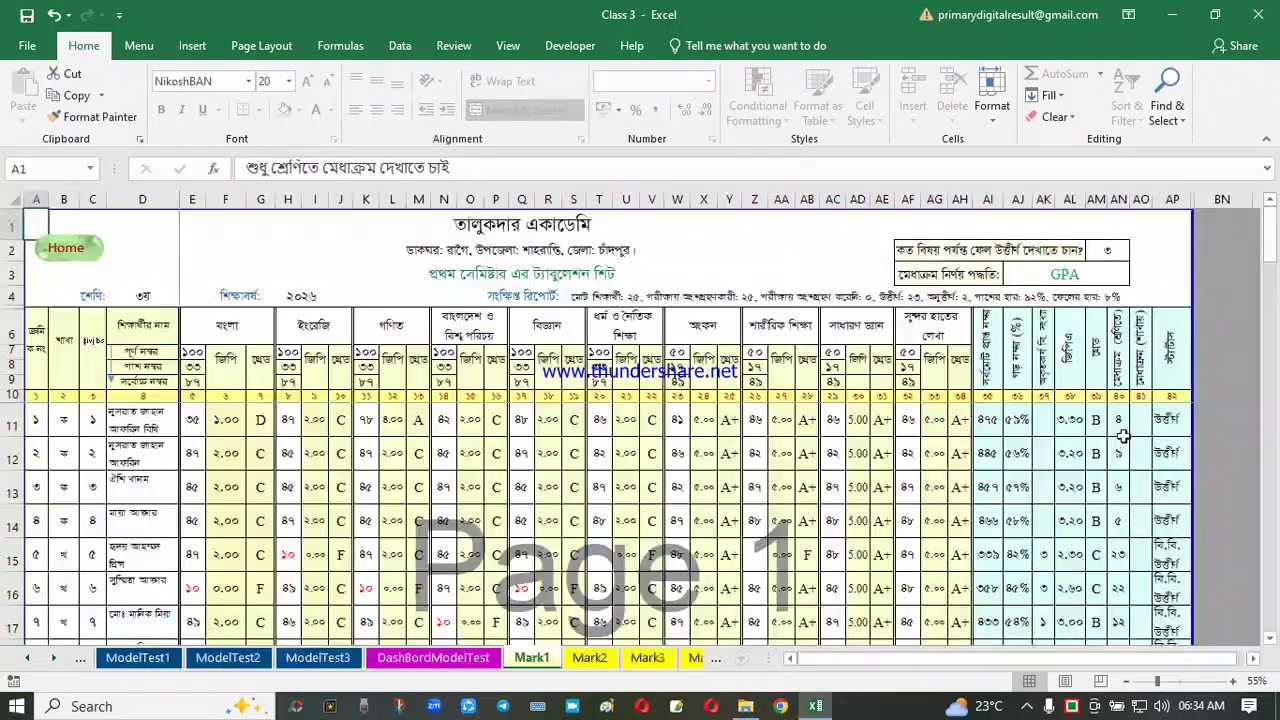
click(98, 245)
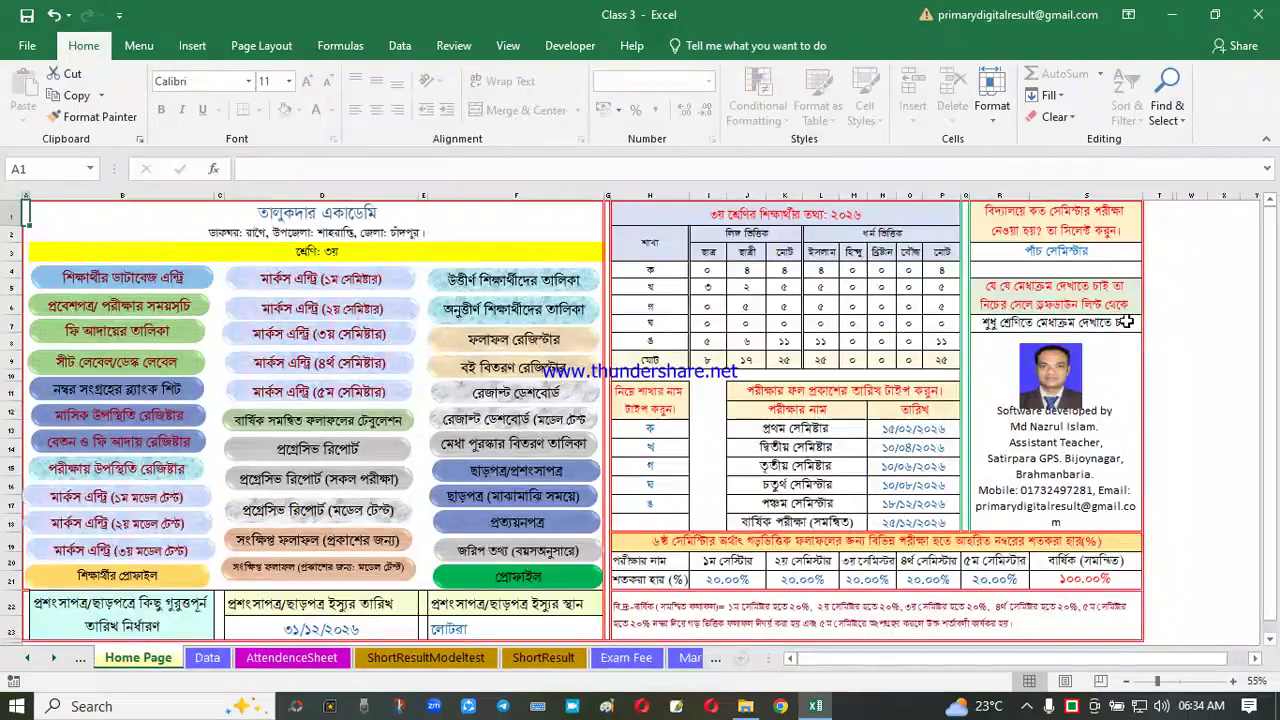
Set the merit position display option to শুধু শাখায় মেধাক্রম দেখাতে চাই and check the merit columns in the first semester tabulation sheet
click(1127, 322)
click(1150, 323)
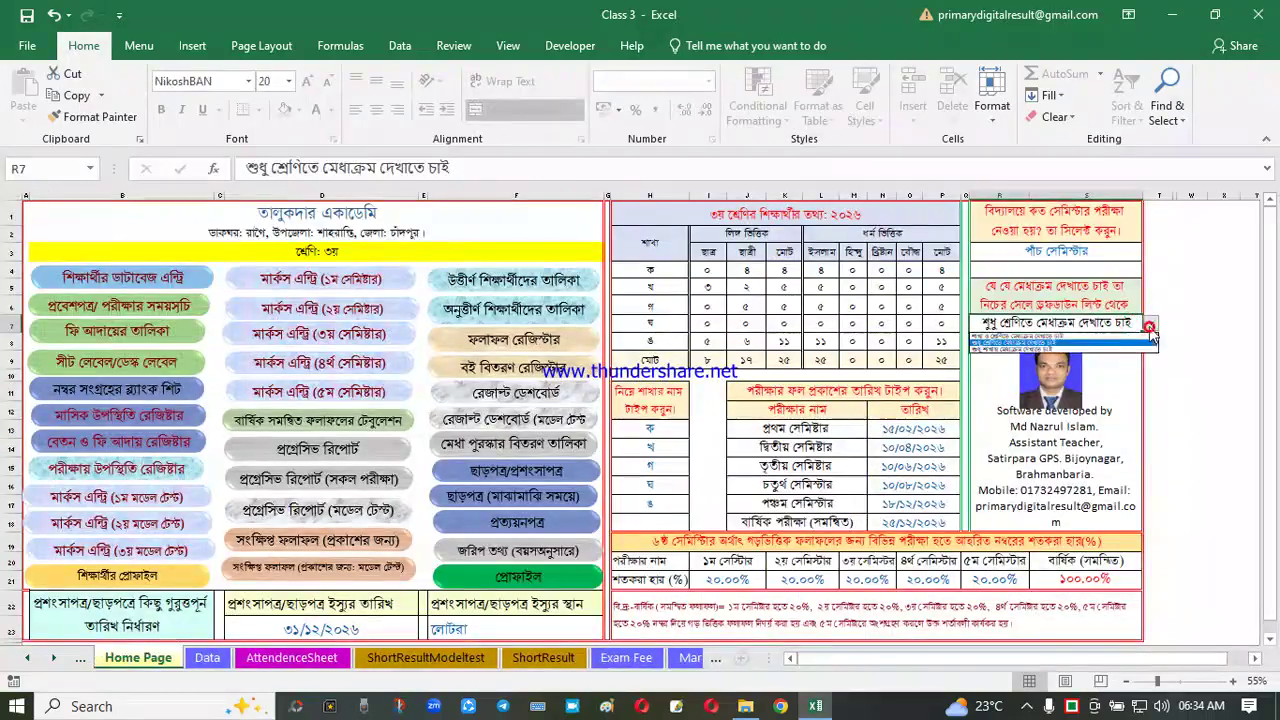
click(999, 349)
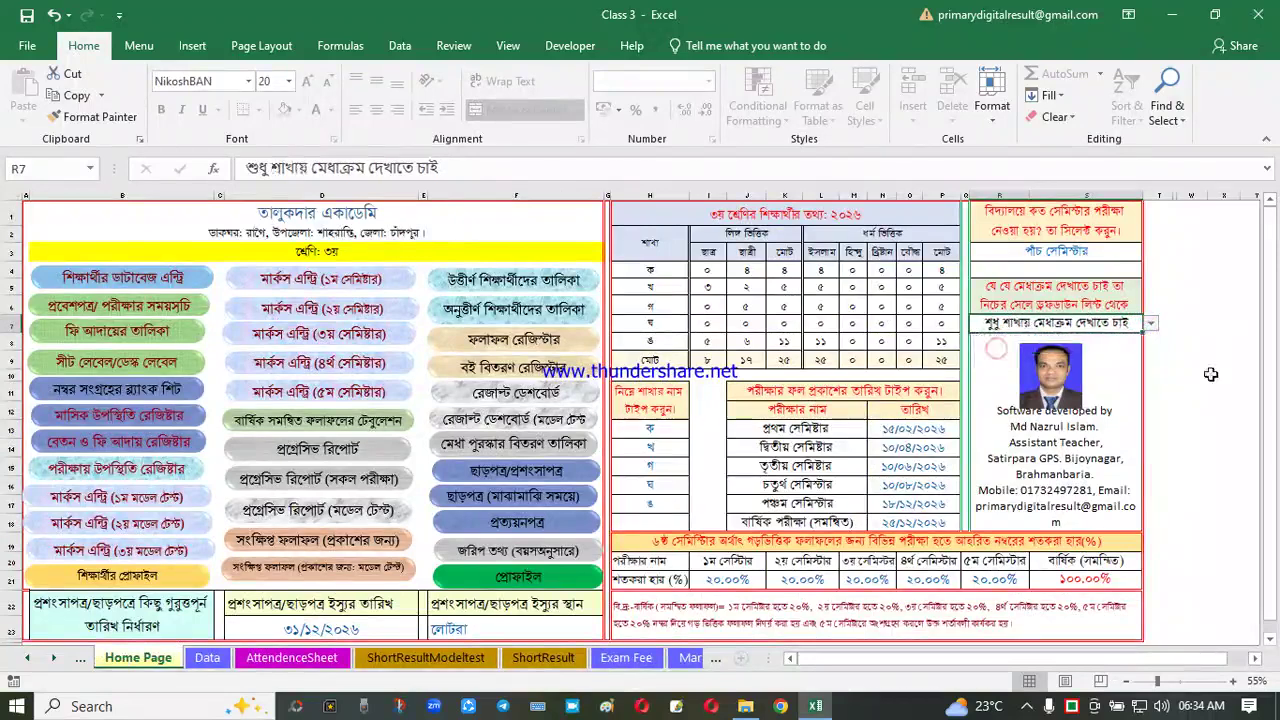
click(382, 285)
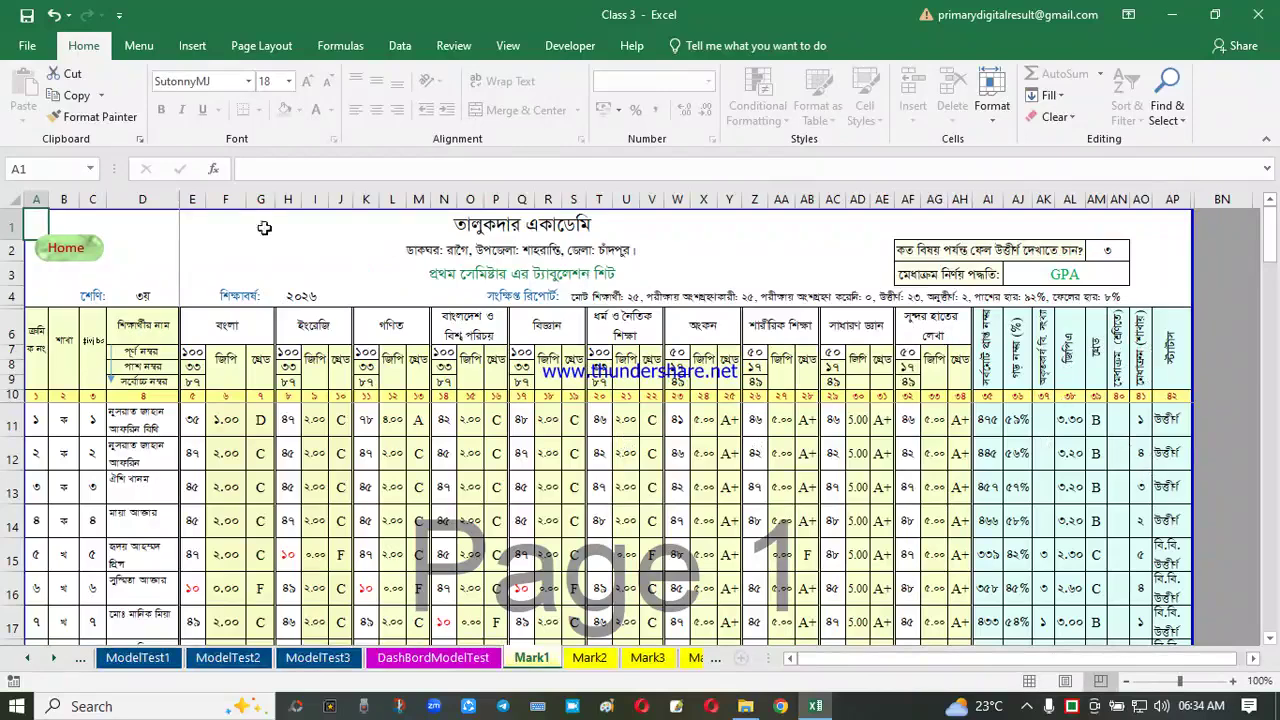
click(99, 248)
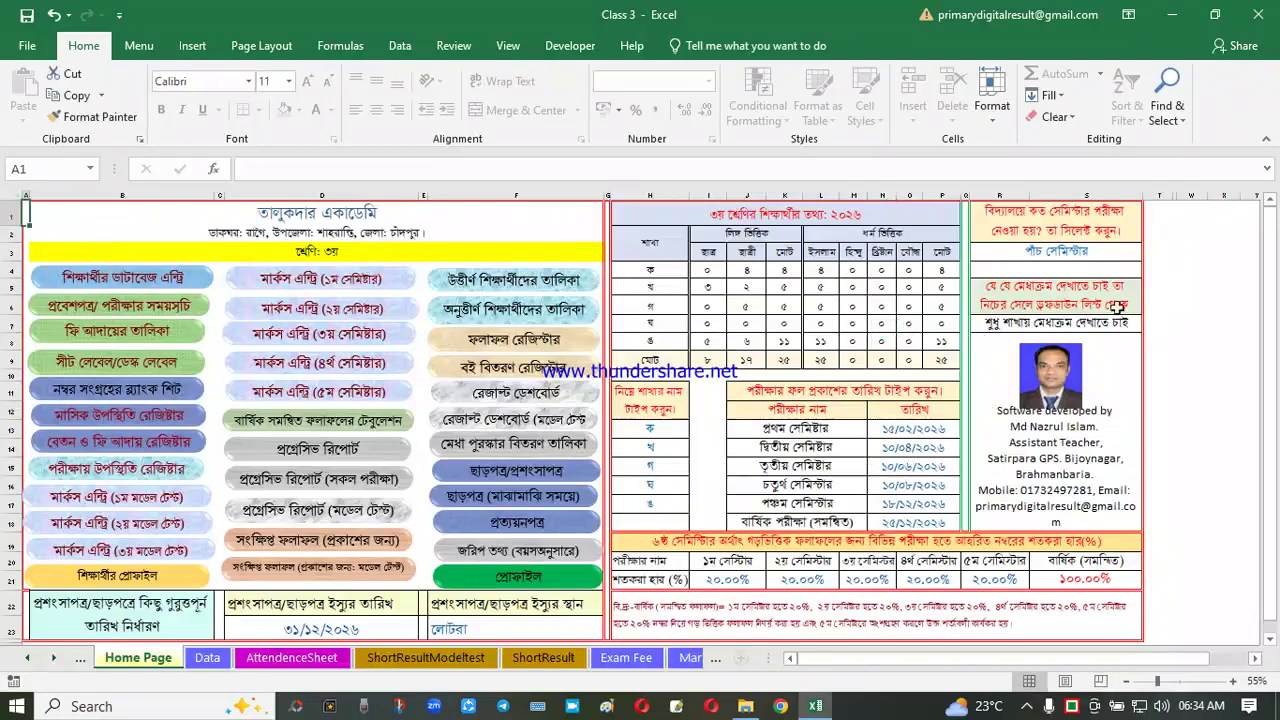
Set the merit position display option to শাখা ও শ্রেণিতে মেধাক্রম দেখাতে চাই and check both merit columns in the first semester tabulation sheet
click(1125, 324)
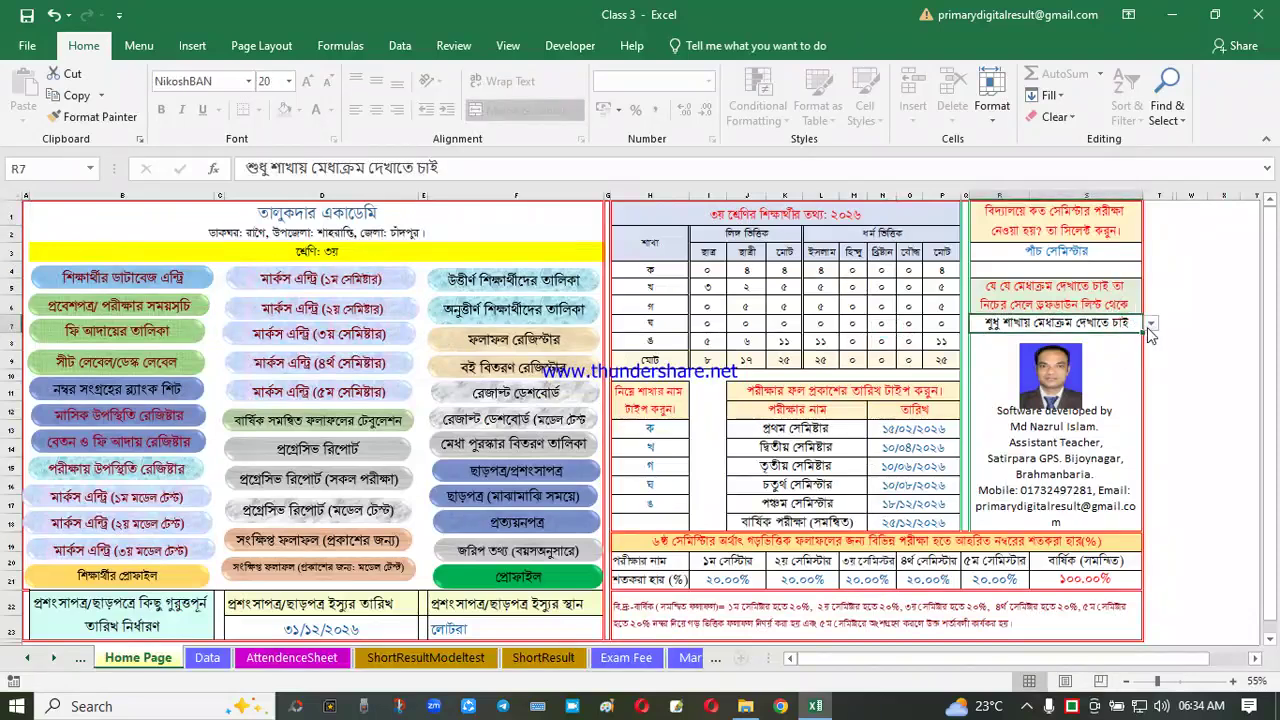
click(1150, 325)
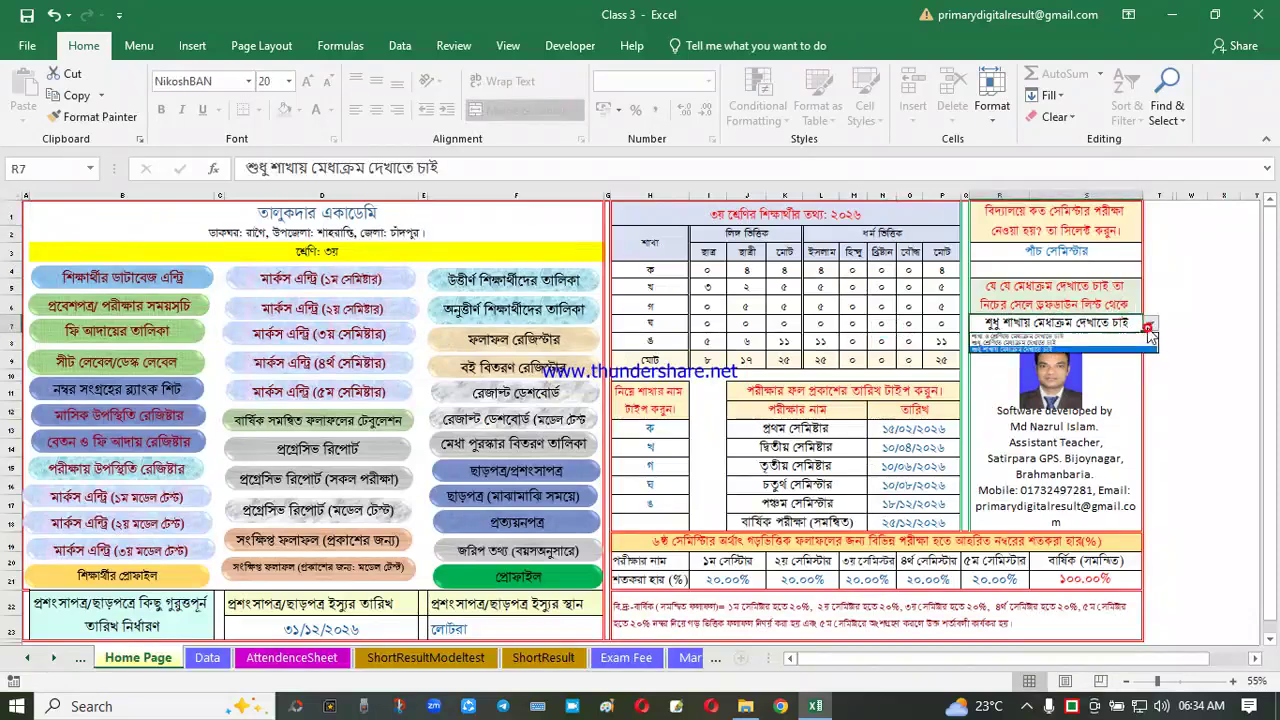
click(1013, 336)
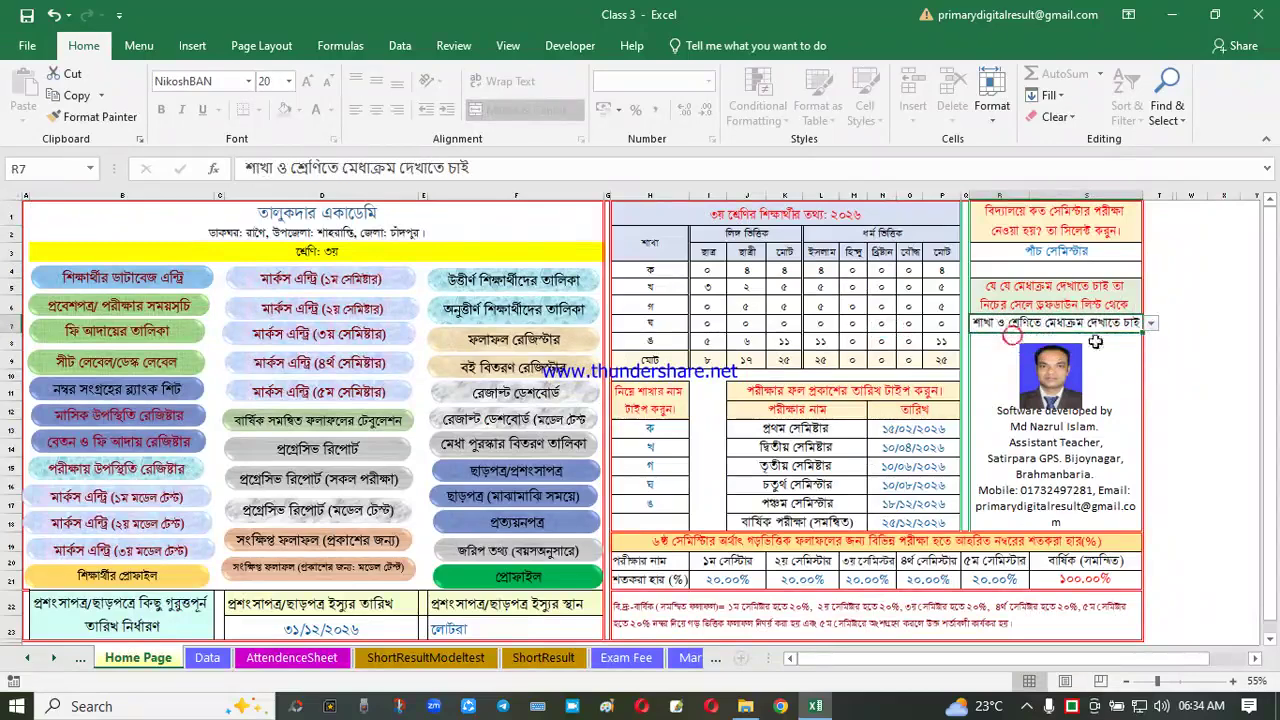
click(1181, 326)
click(378, 277)
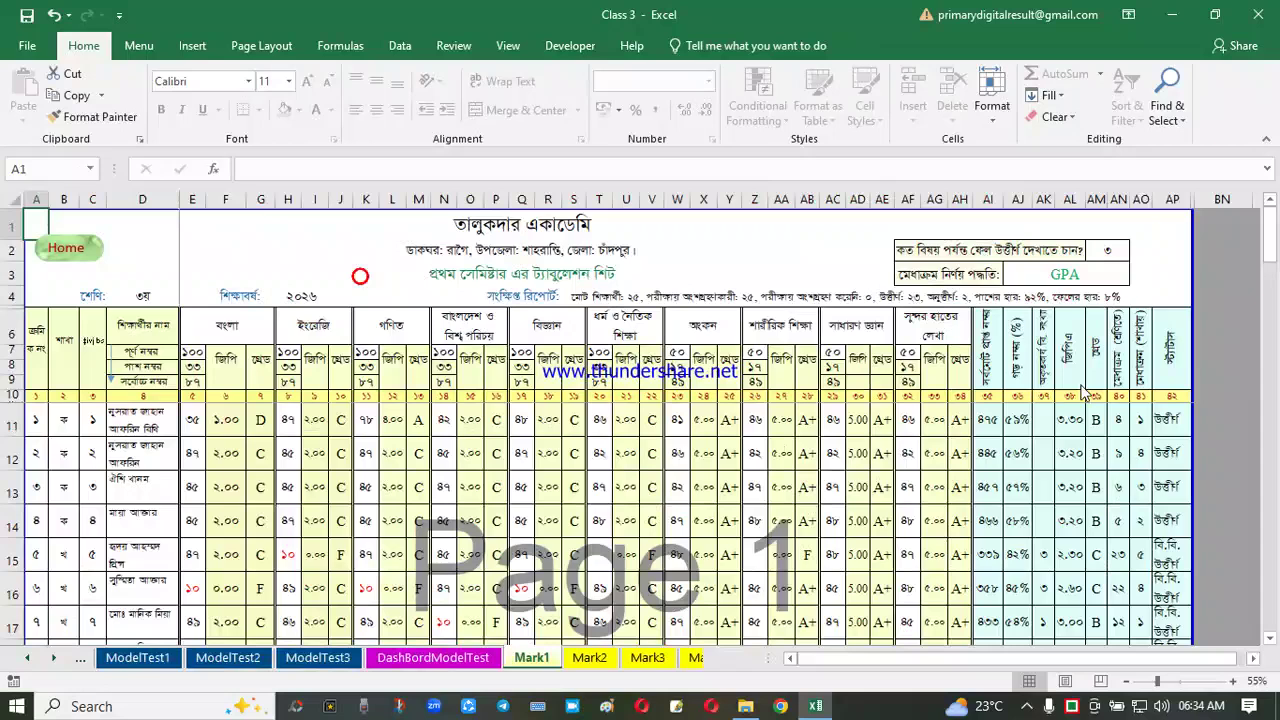
click(66, 248)
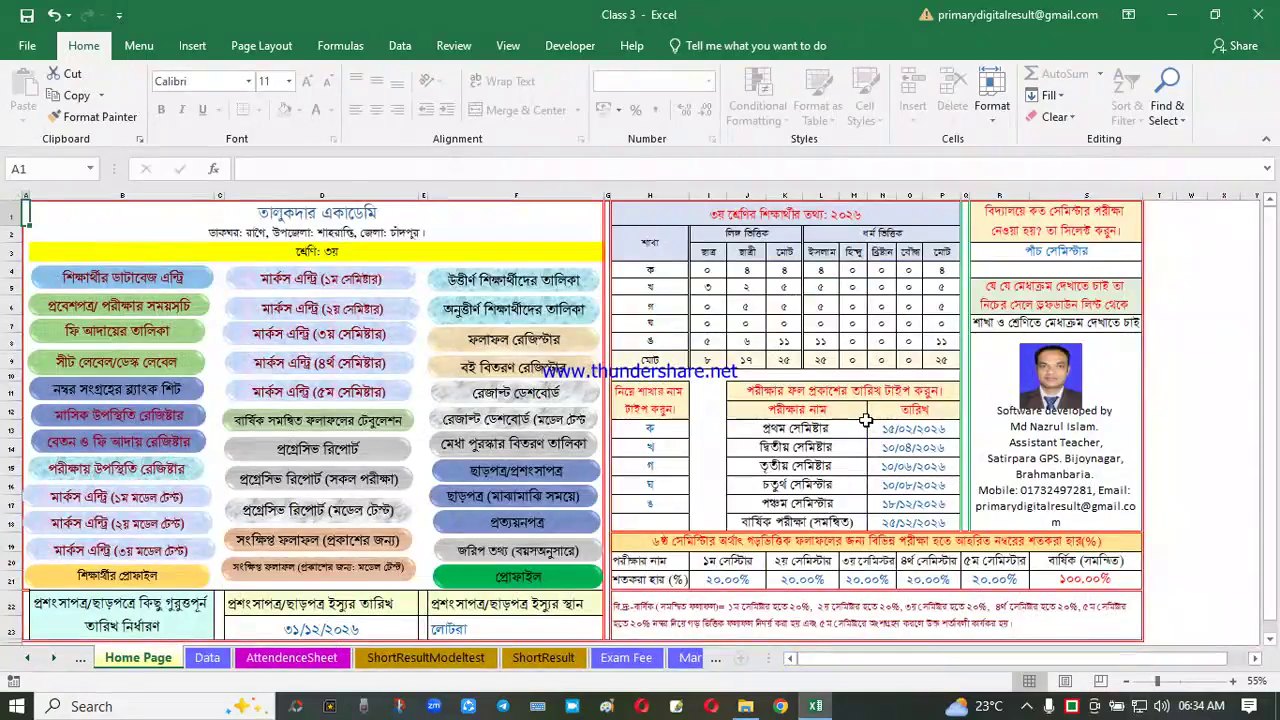
Examine the Class 3 student information table on the home page, including the notes on its gender and religion count cells
click(817, 319)
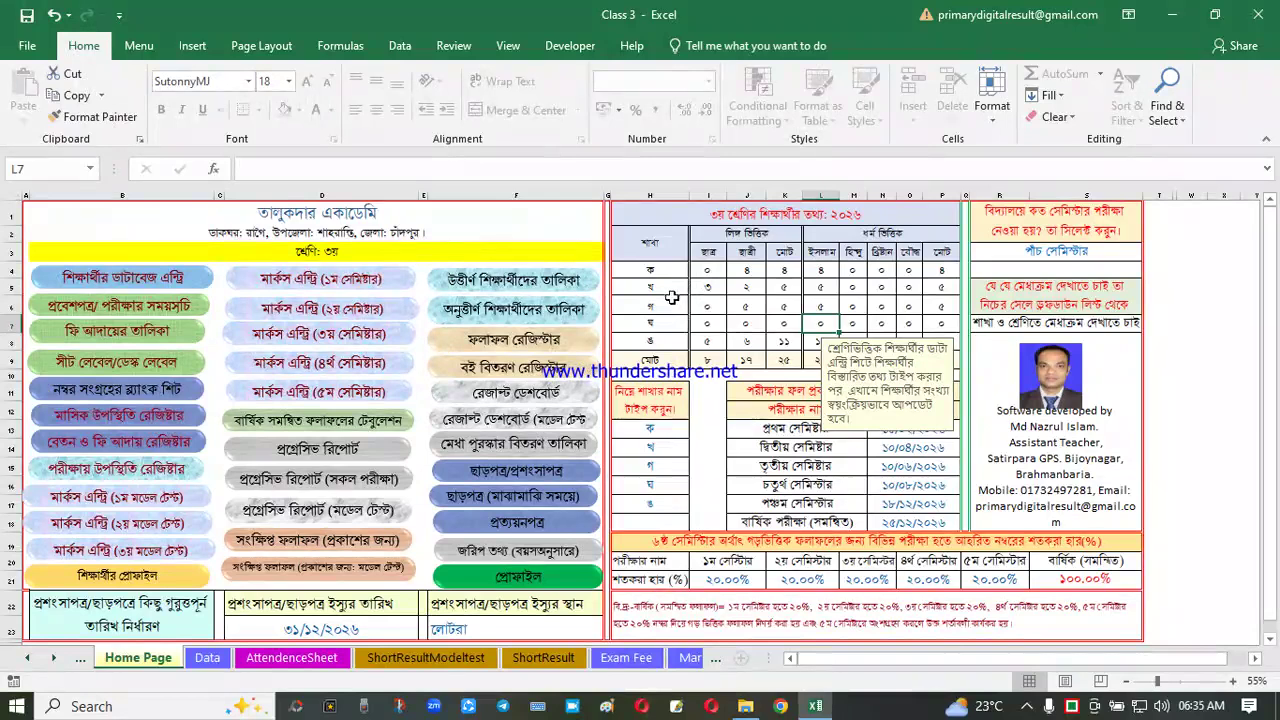
click(768, 289)
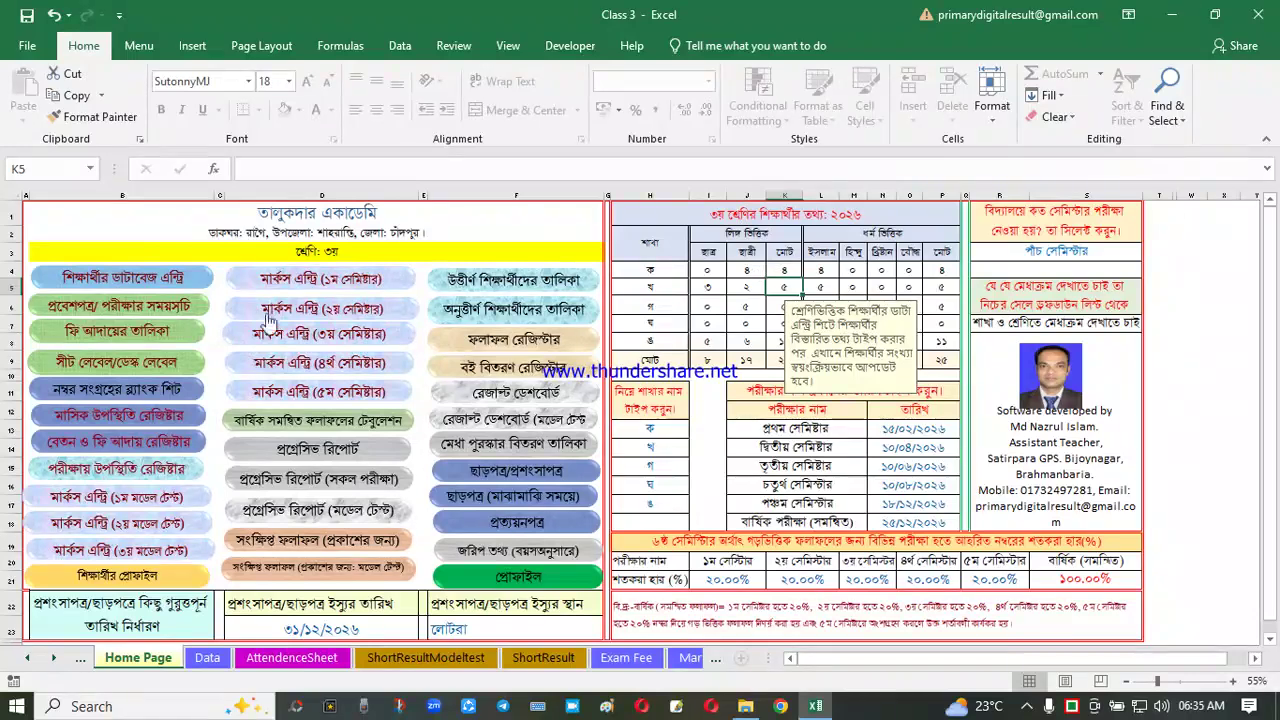
click(688, 357)
click(706, 319)
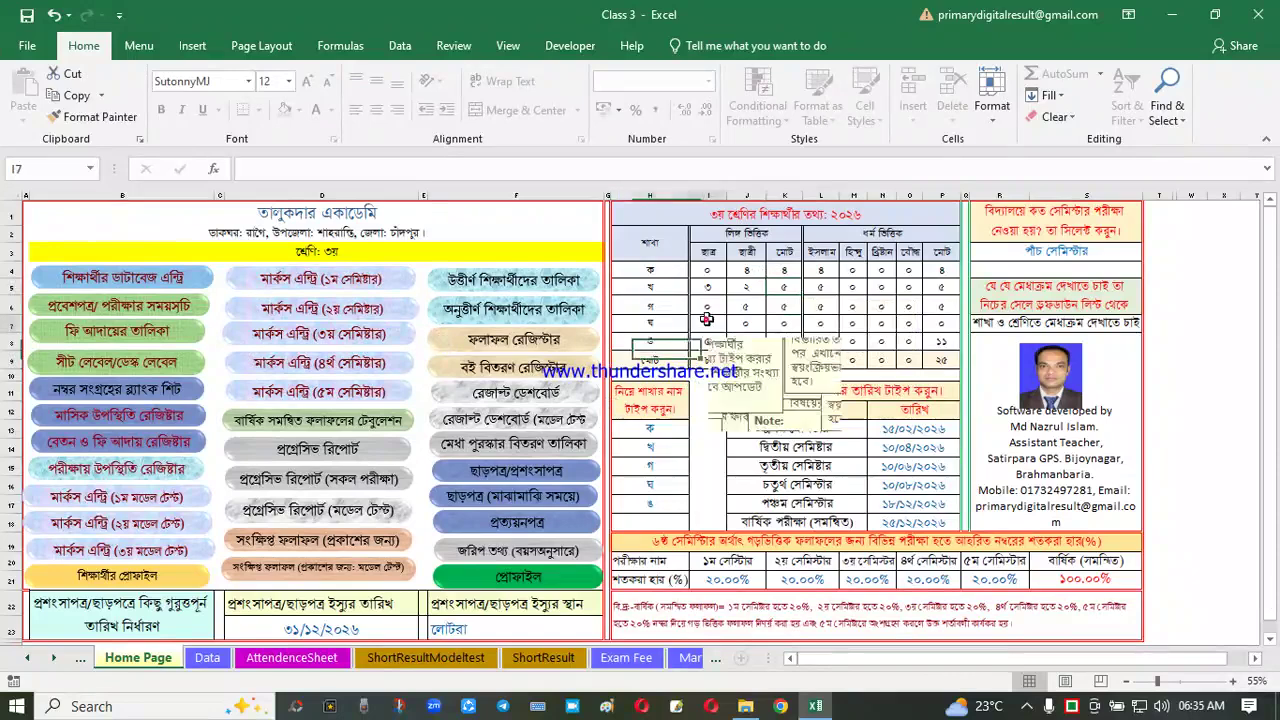